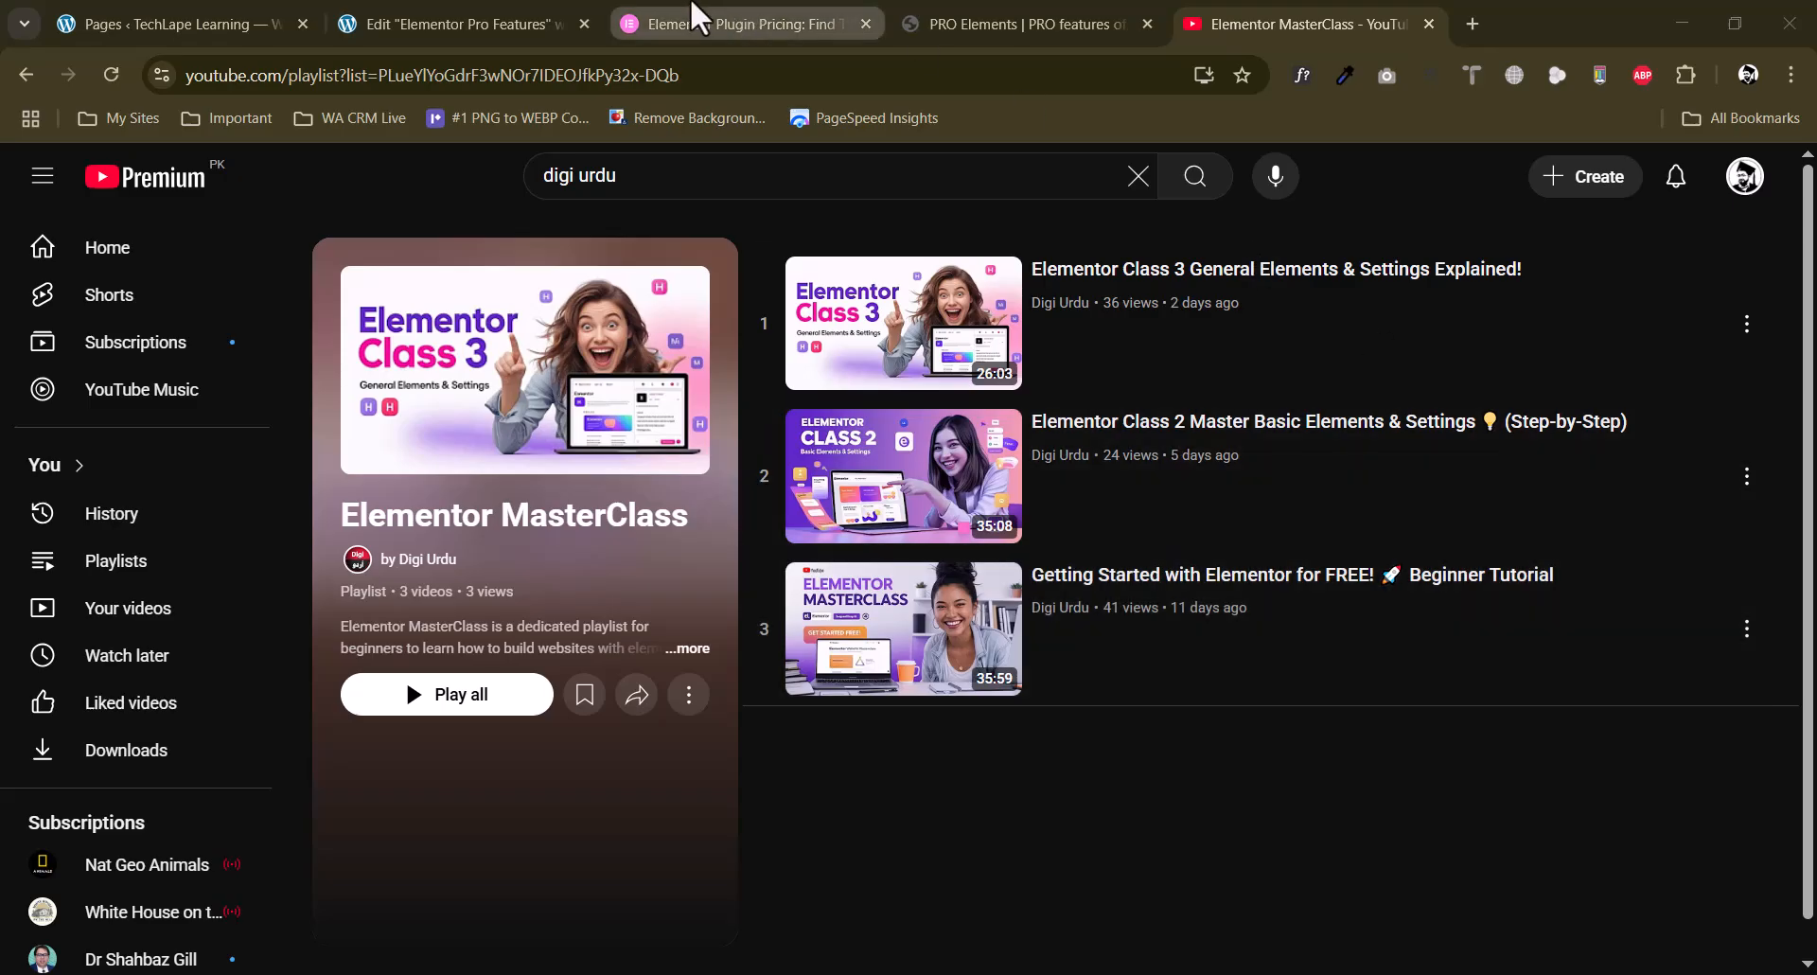
Examine the Elementor Pro plugin plans, their prices and included features on the Elementor pricing page.
click(700, 20)
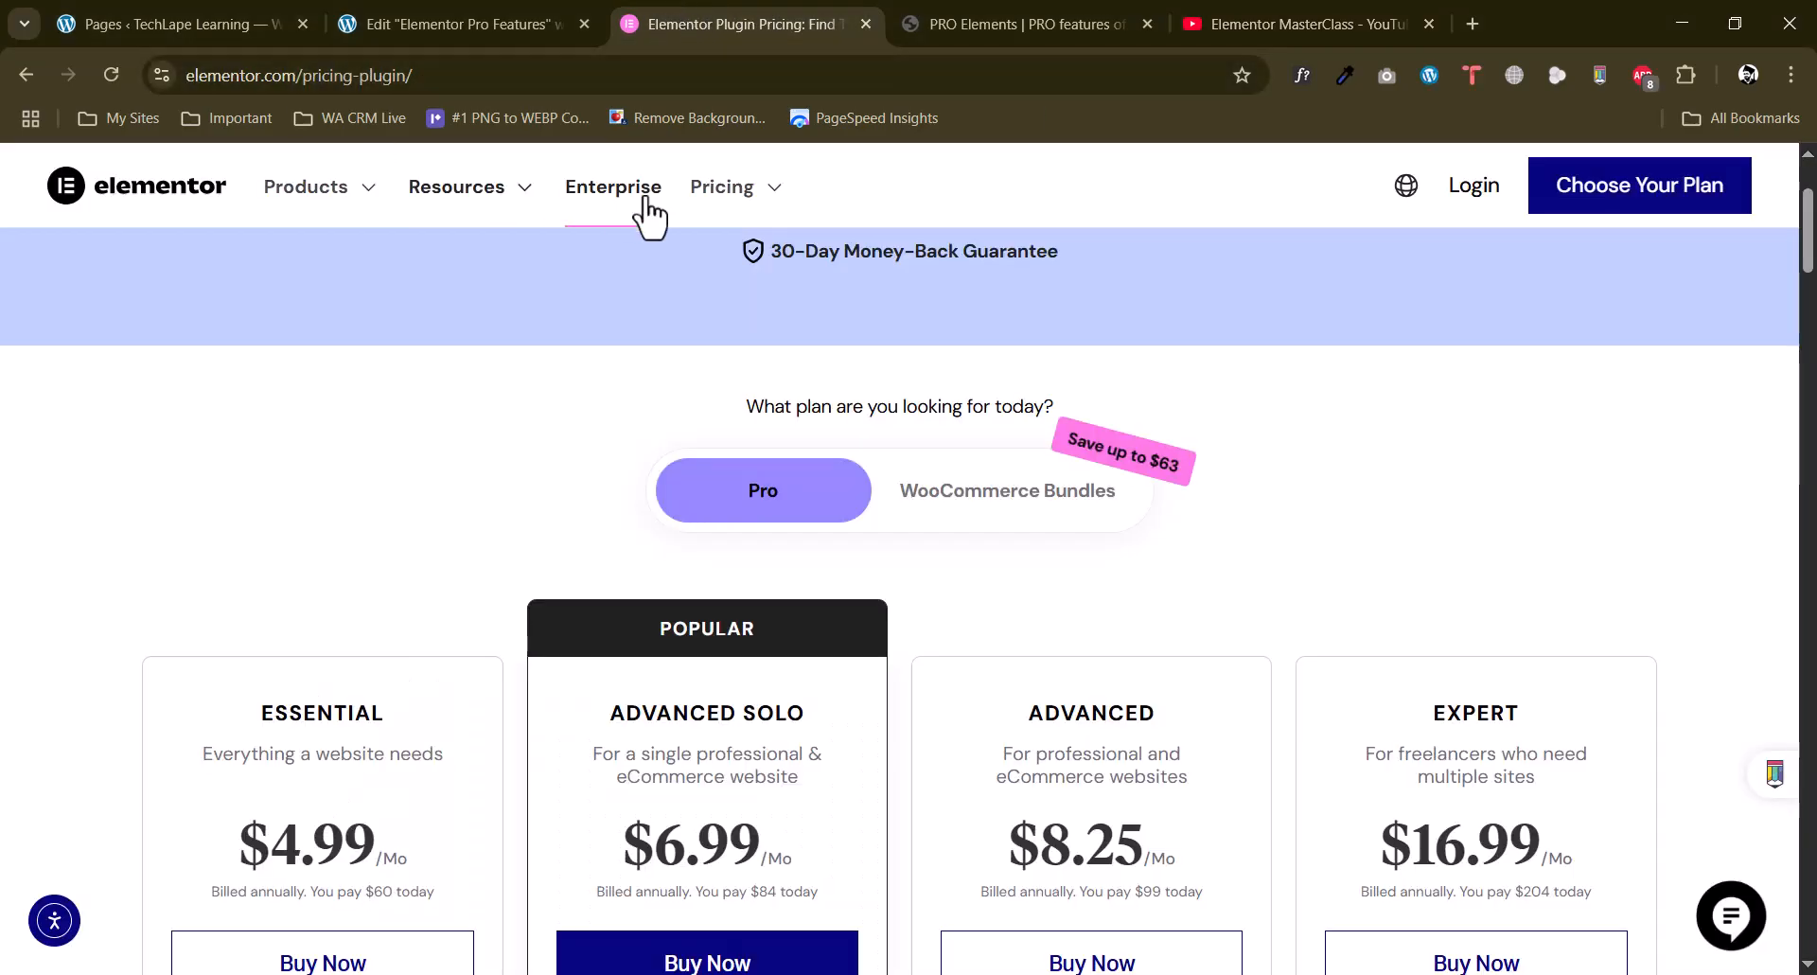
mouse_move(729, 187)
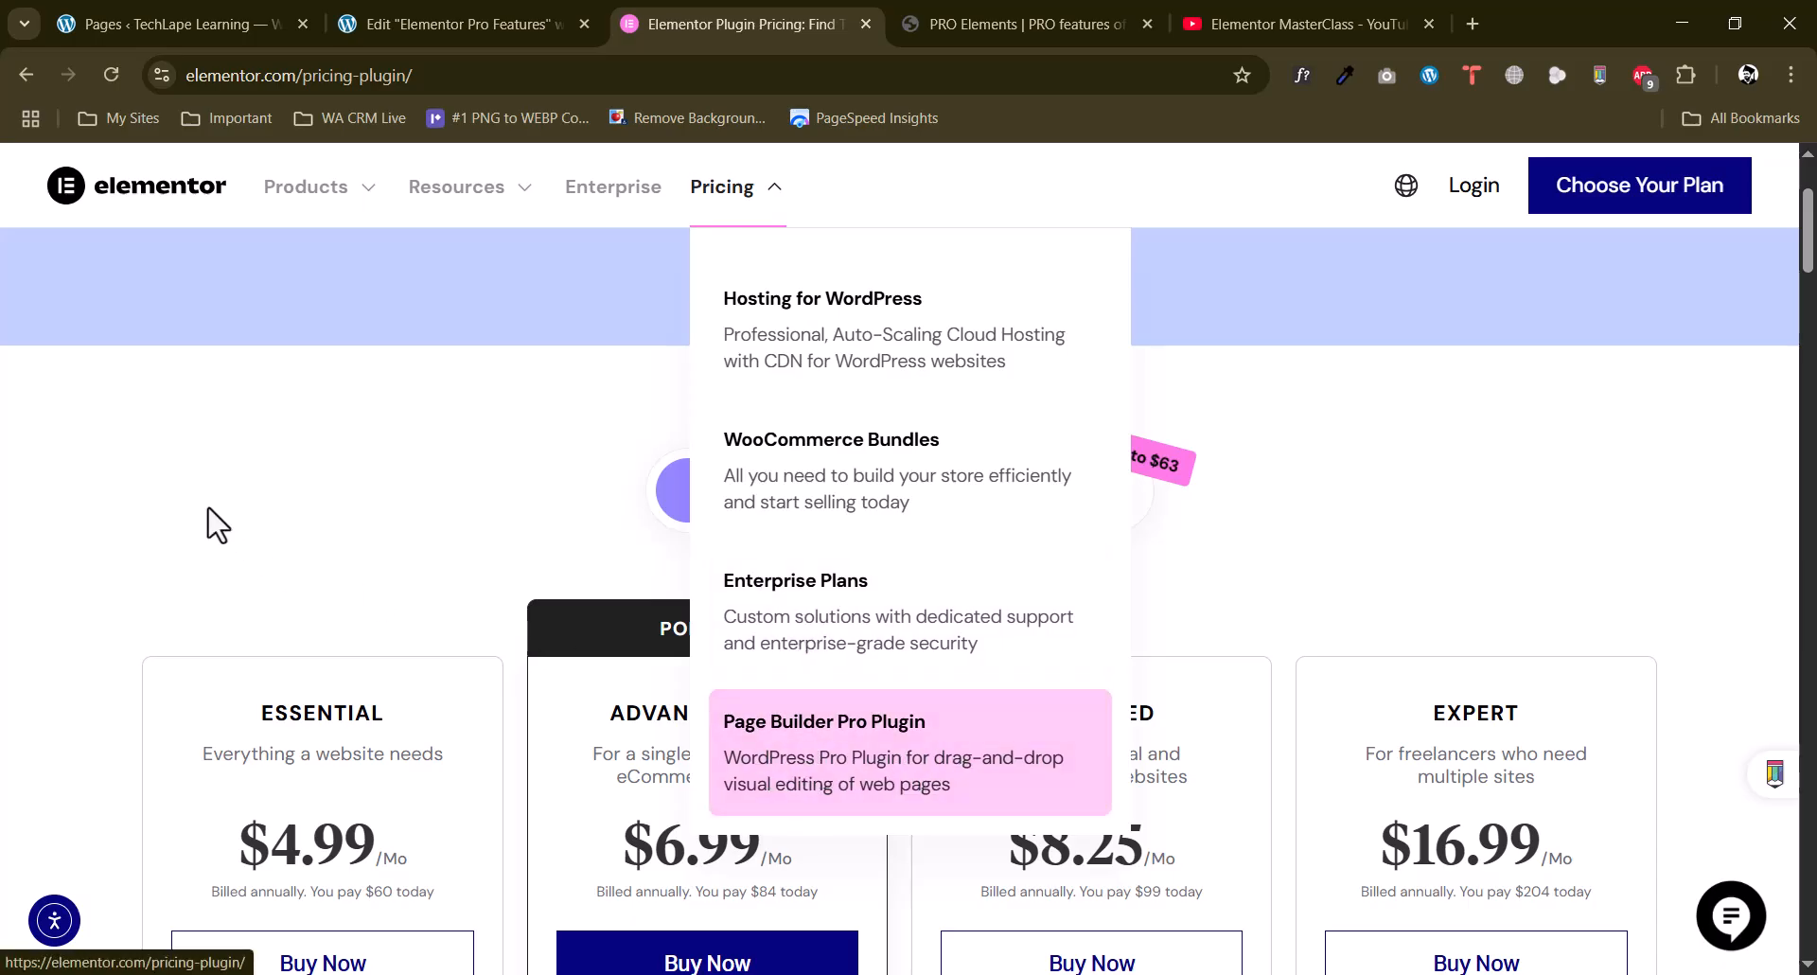
scroll(416, 416, down, 2)
scroll(417, 416, down, 3)
scroll(418, 410, up, 4)
scroll(419, 418, down, 2)
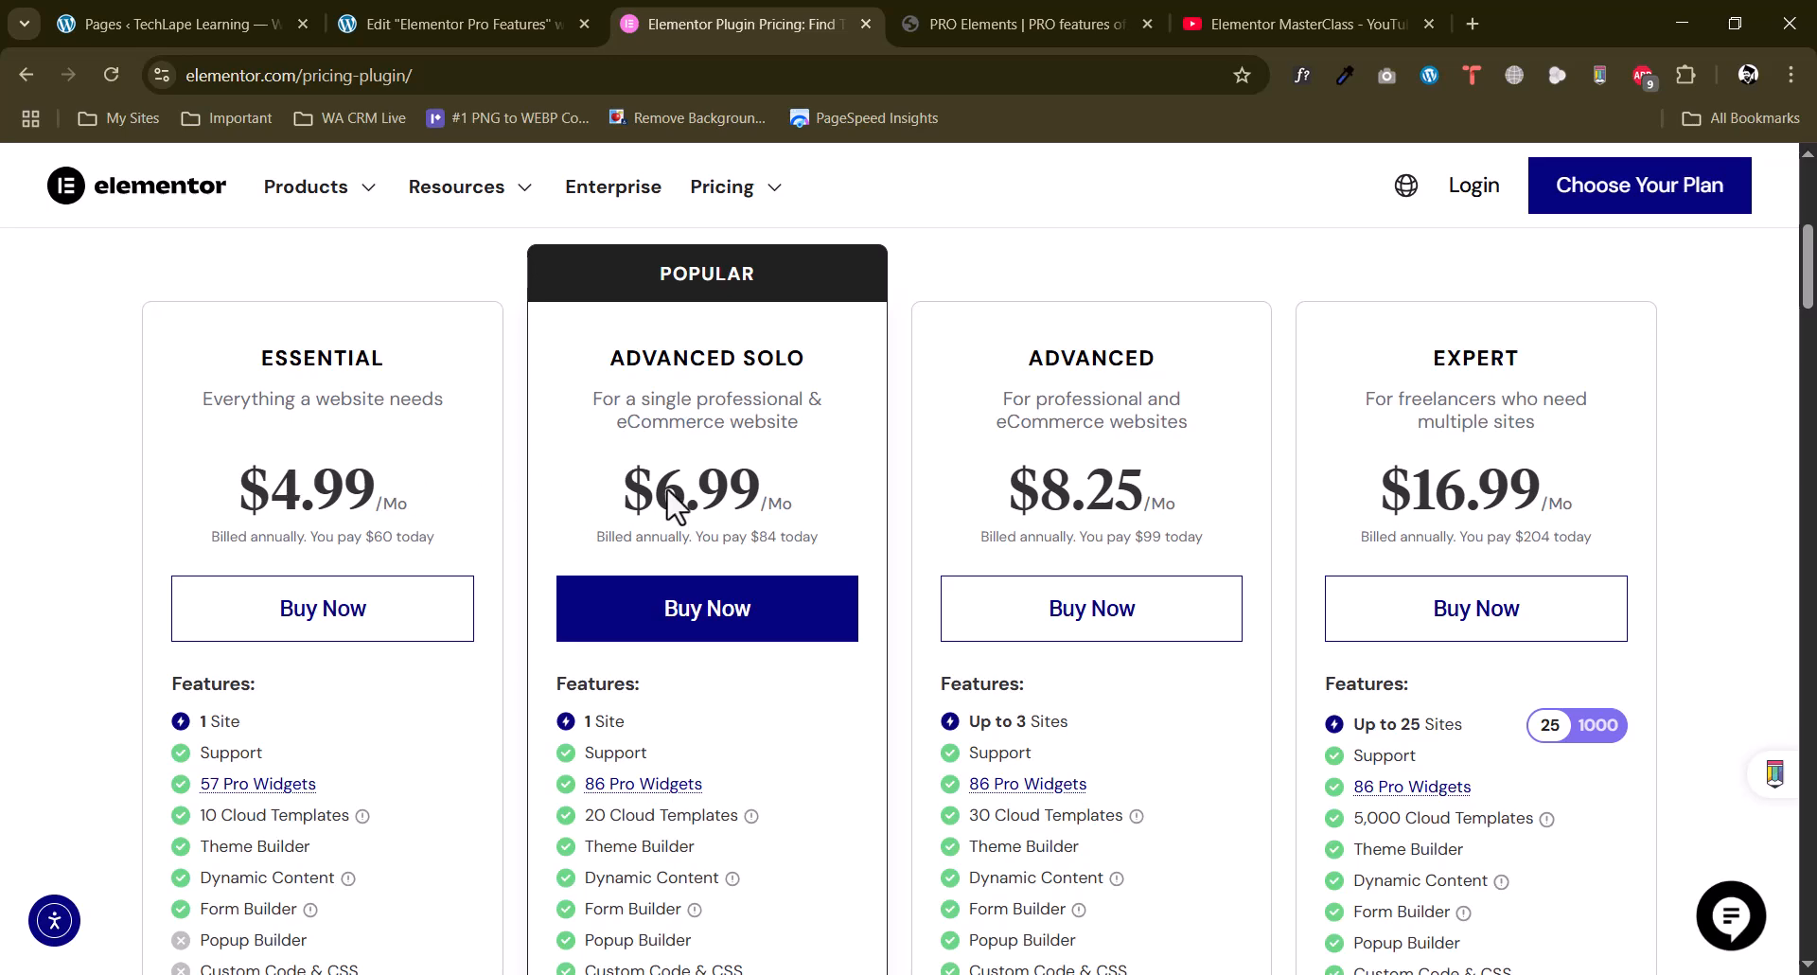
scroll(572, 458, down, 2)
scroll(520, 515, up, 1)
scroll(520, 515, up, 5)
scroll(520, 515, down, 3)
scroll(521, 516, up, 2)
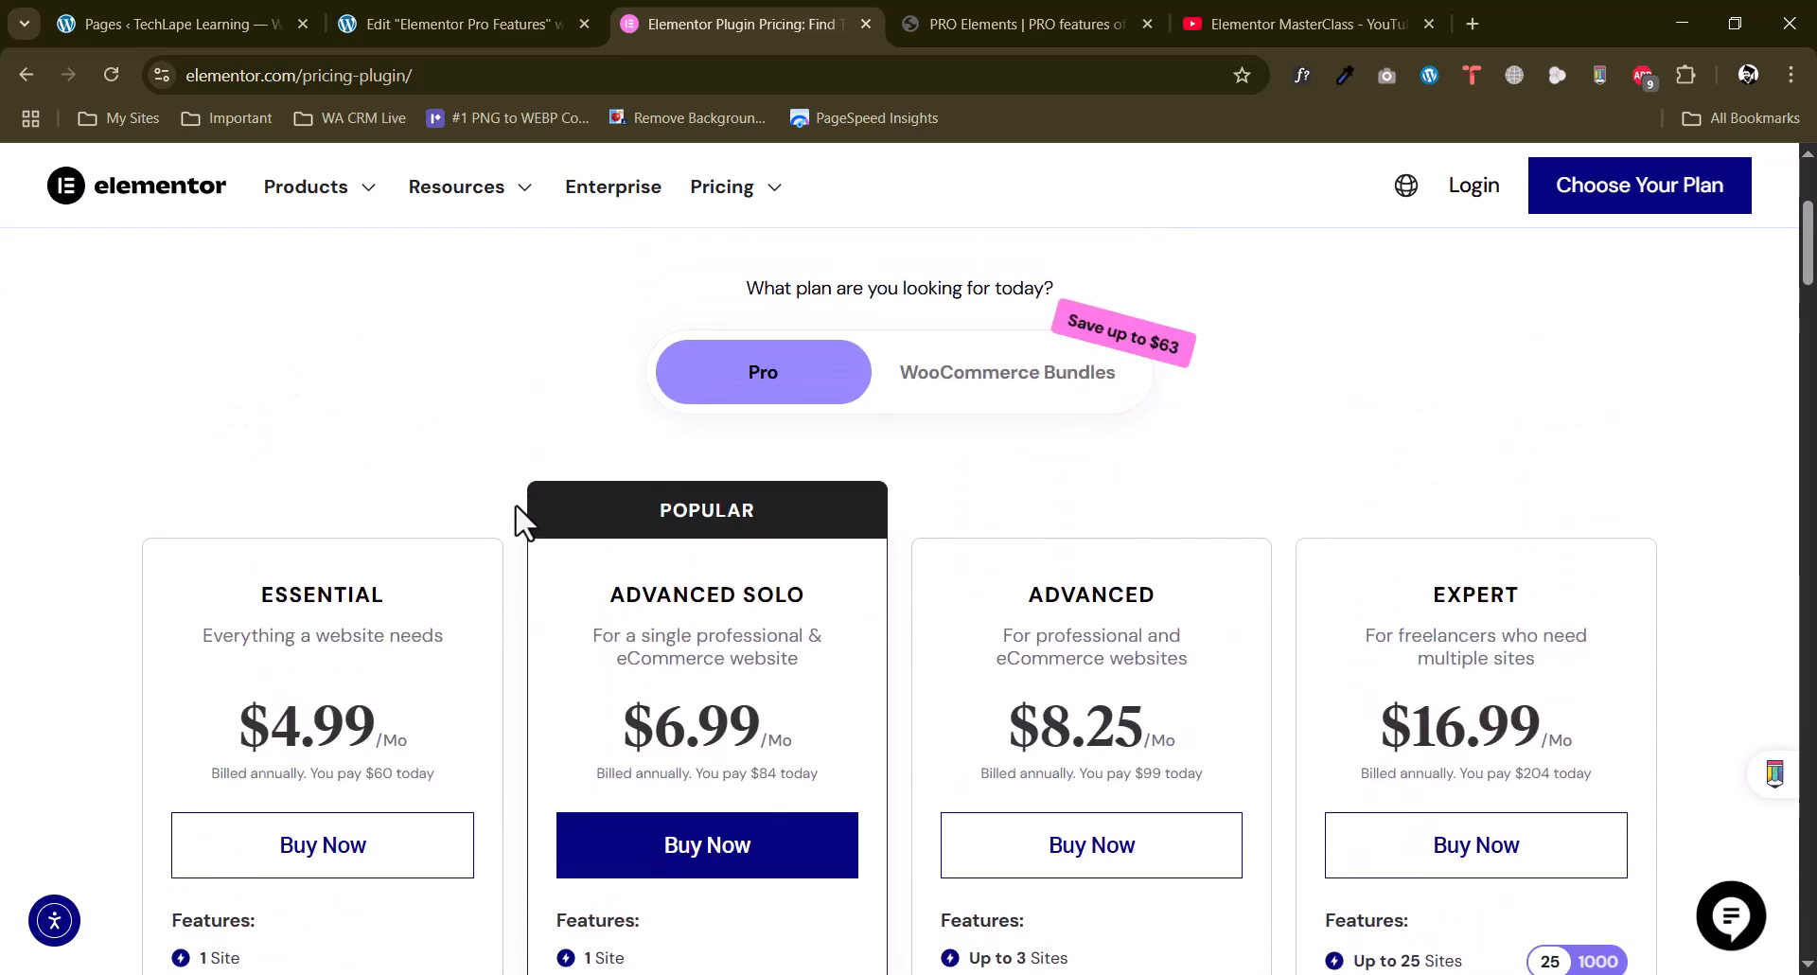
scroll(516, 510, up, 4)
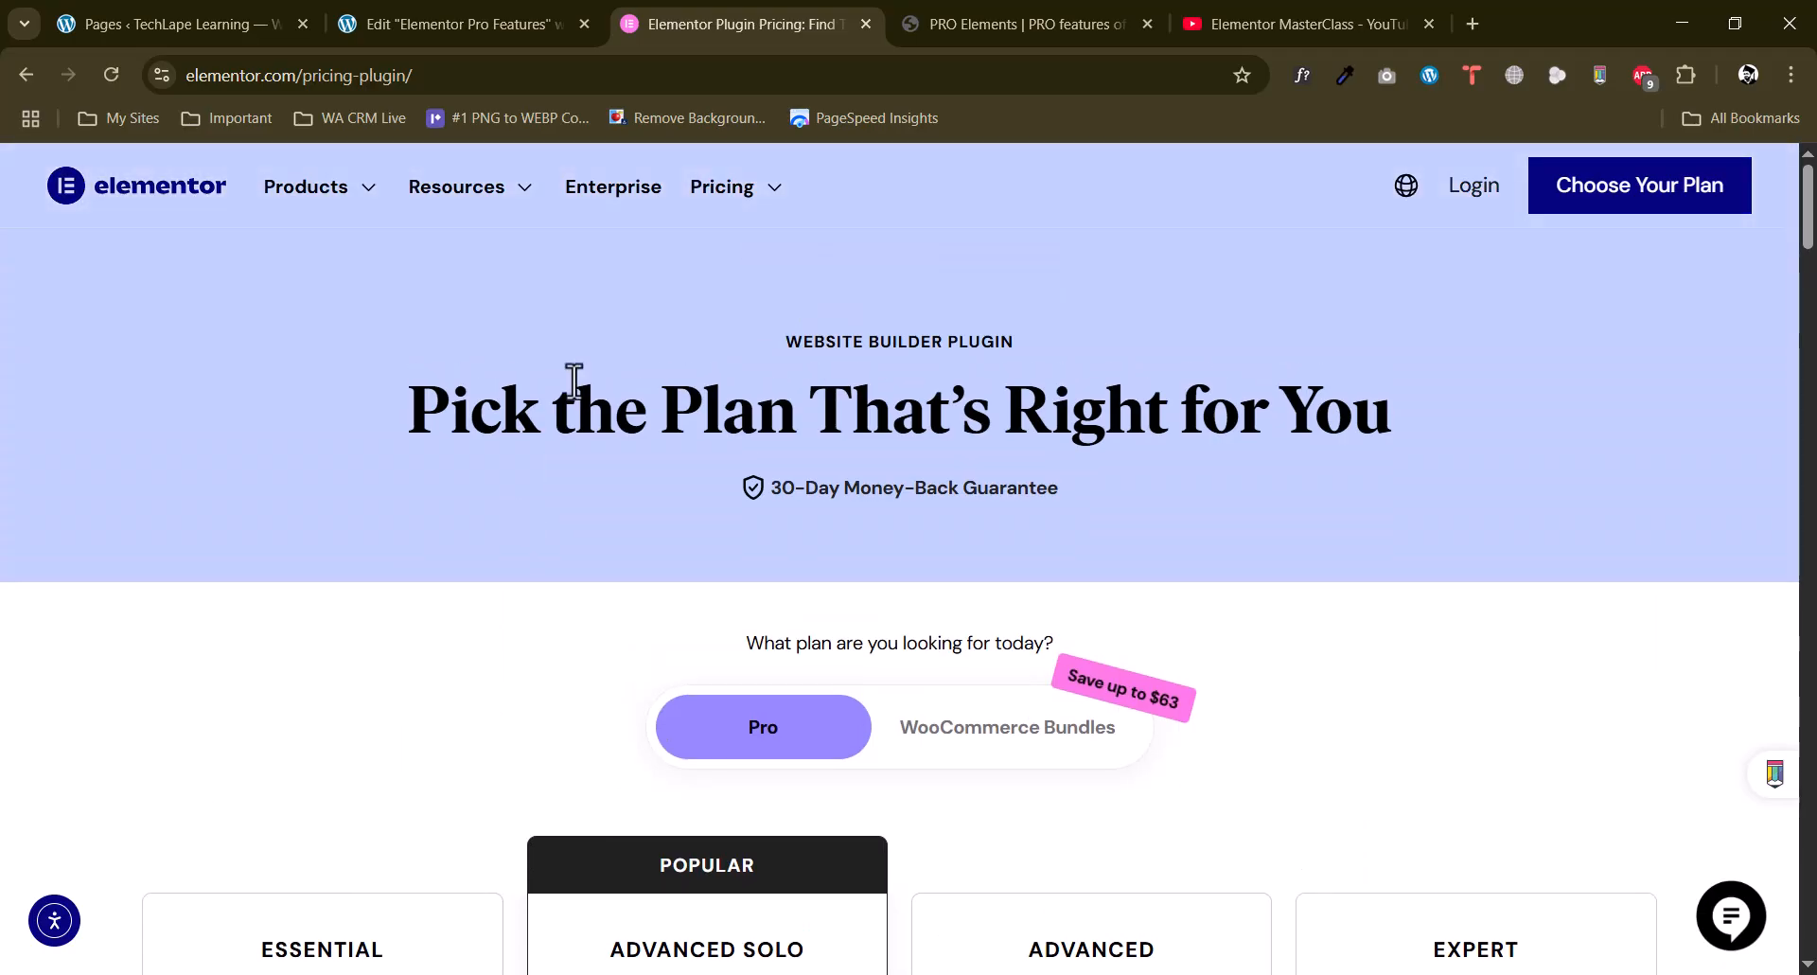
View the PRO Elements plugin site, the Pro widgets in the page editor and the WordPress pages list.
click(1047, 19)
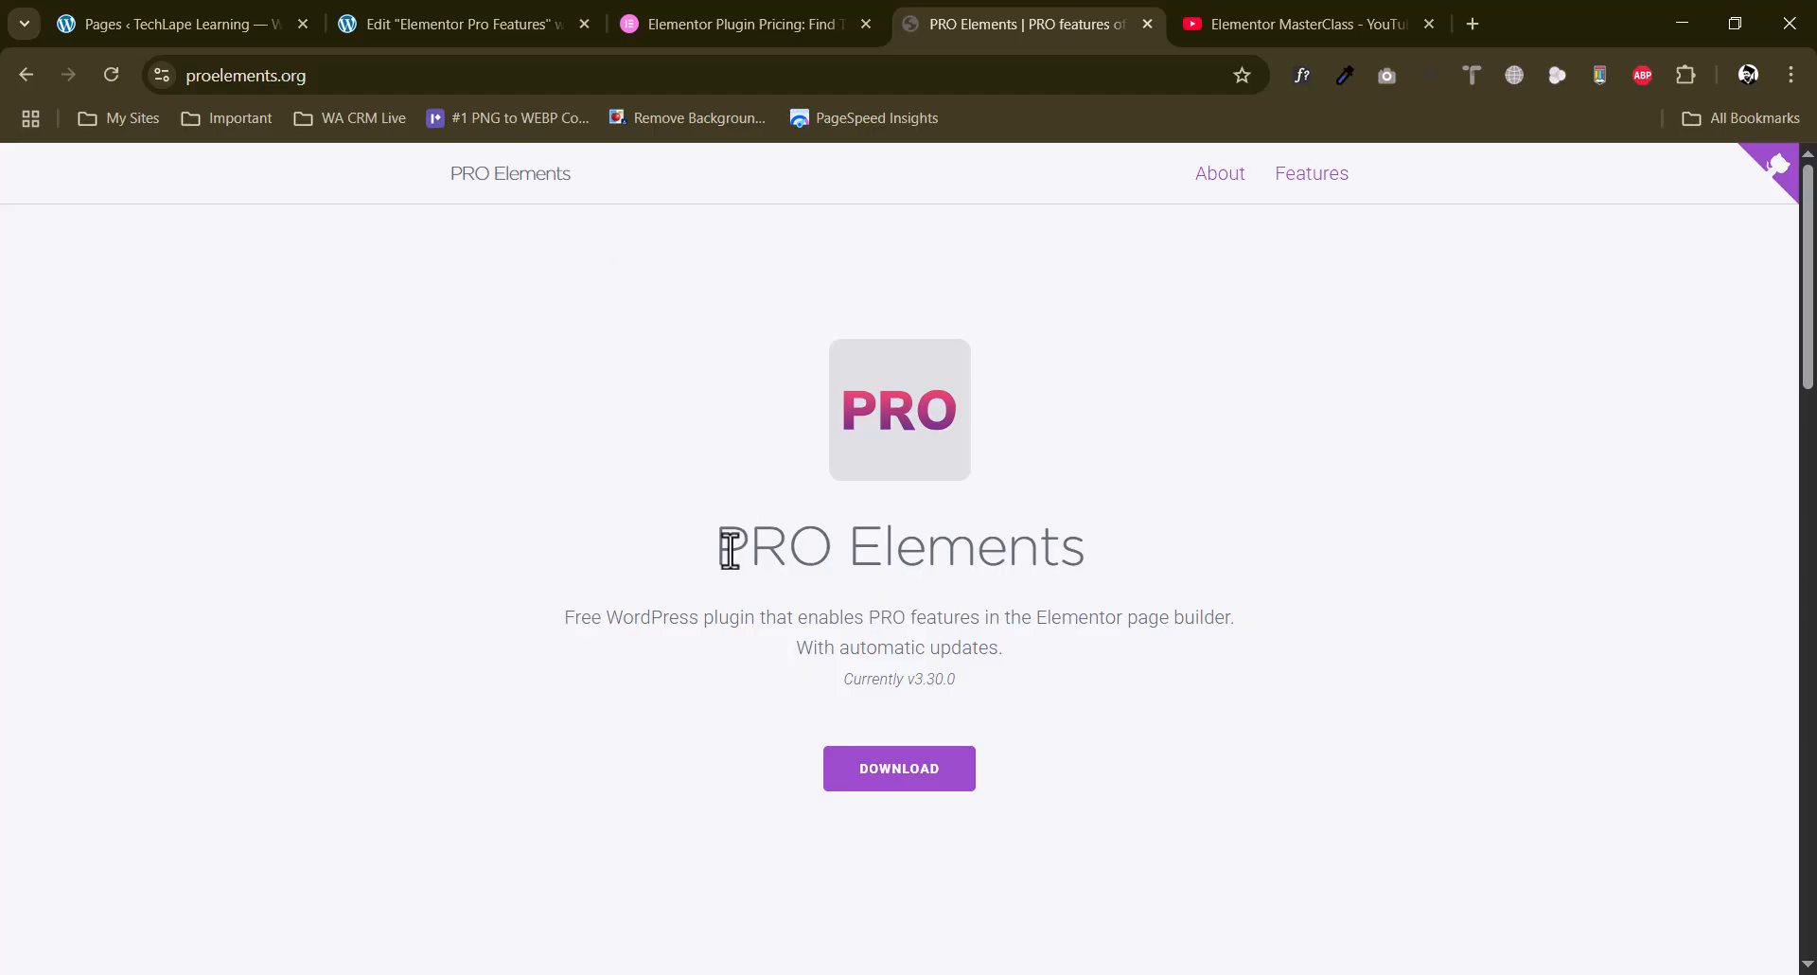
click(410, 11)
scroll(7, 762, down, 10)
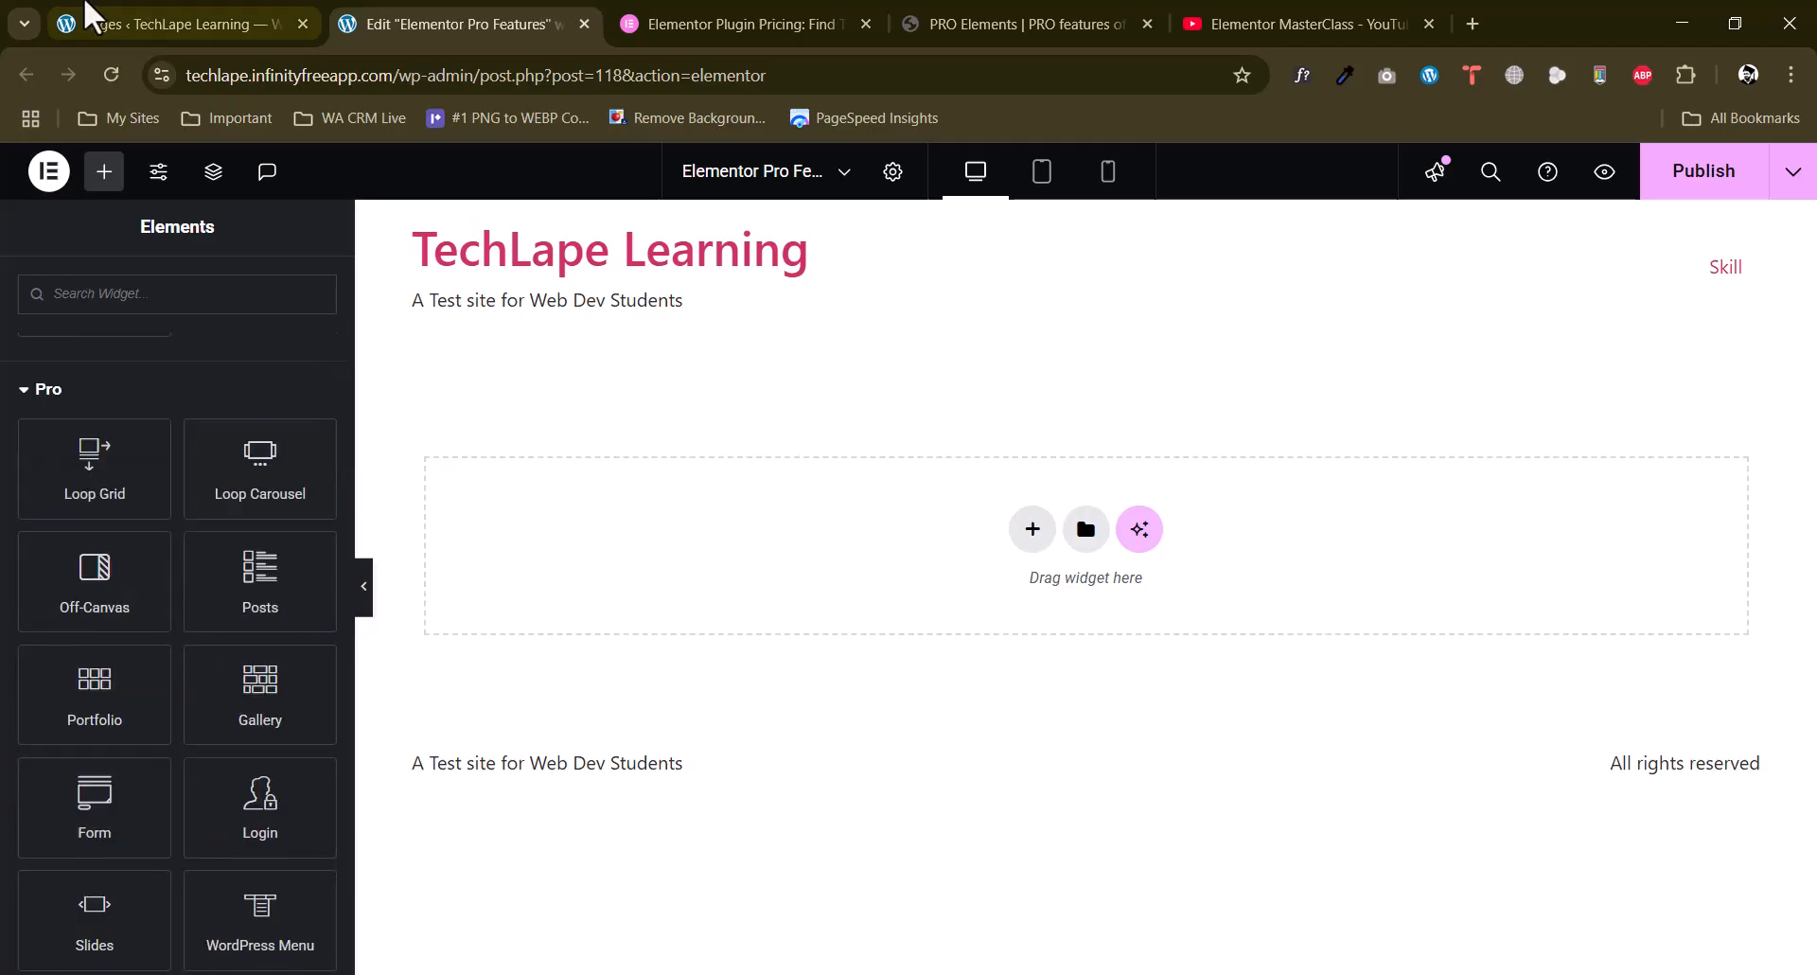
click(147, 11)
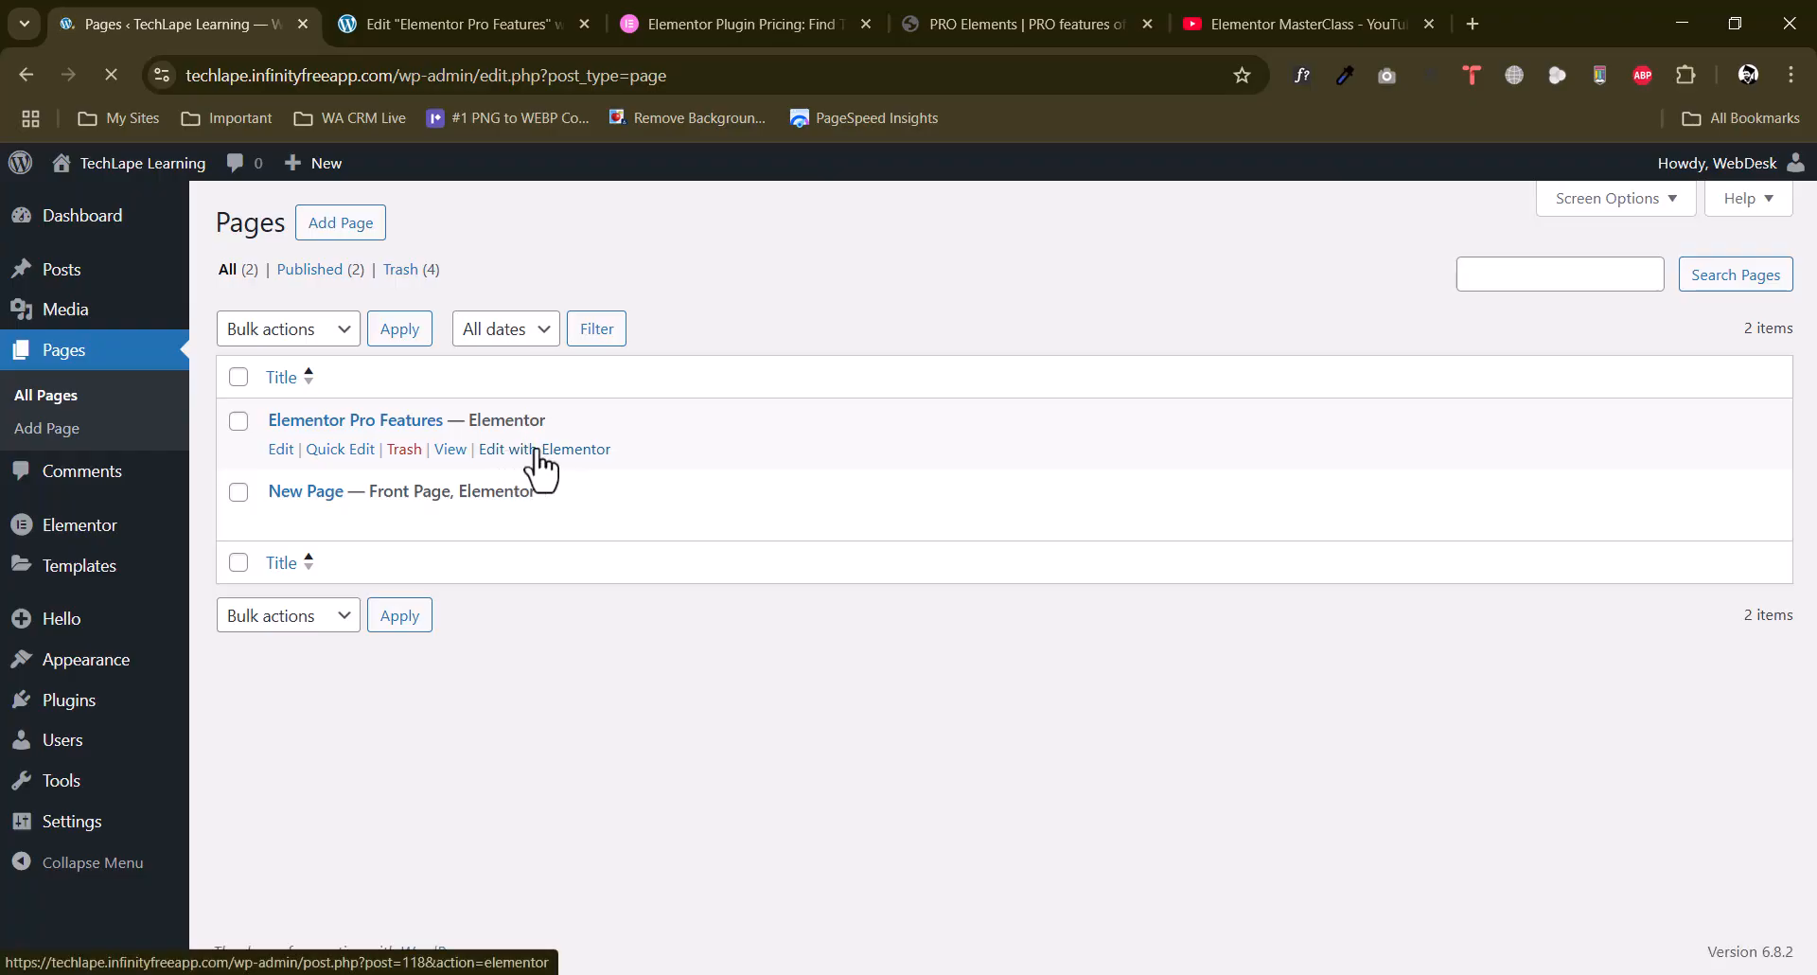
Add an Off-Canvas widget from the Pro widgets to the empty Elementor Pro Features page.
click(386, 21)
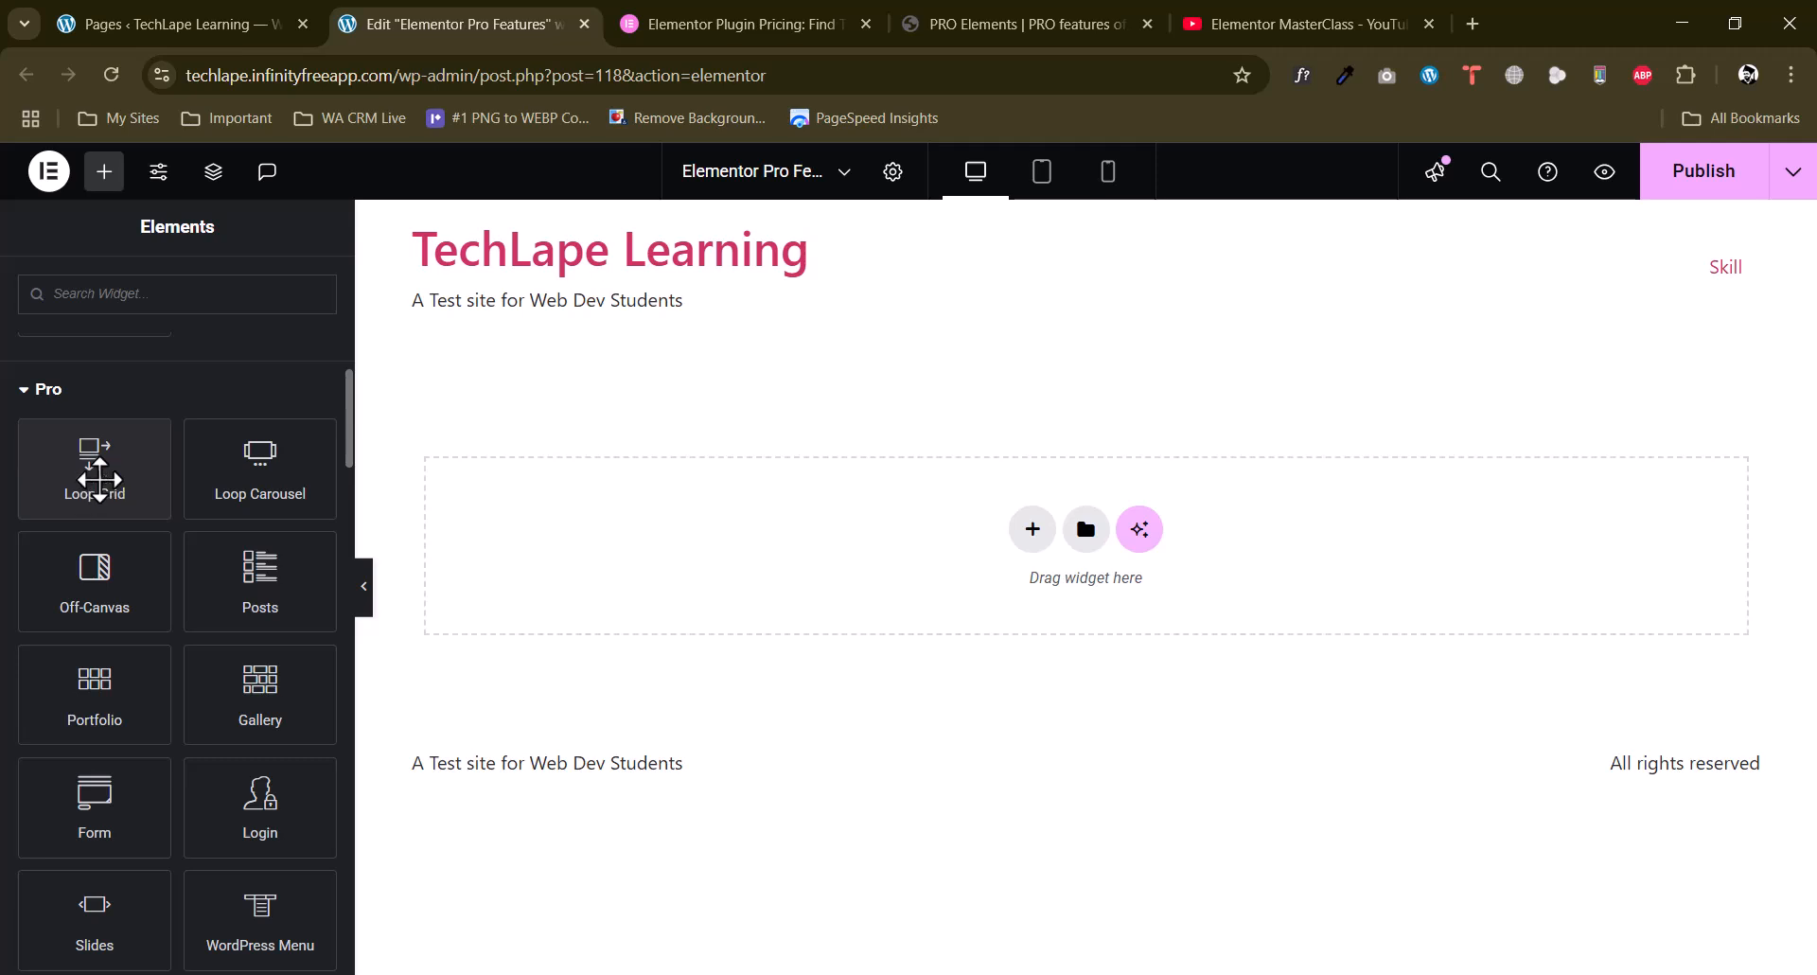
scroll(2, 579, down, 3)
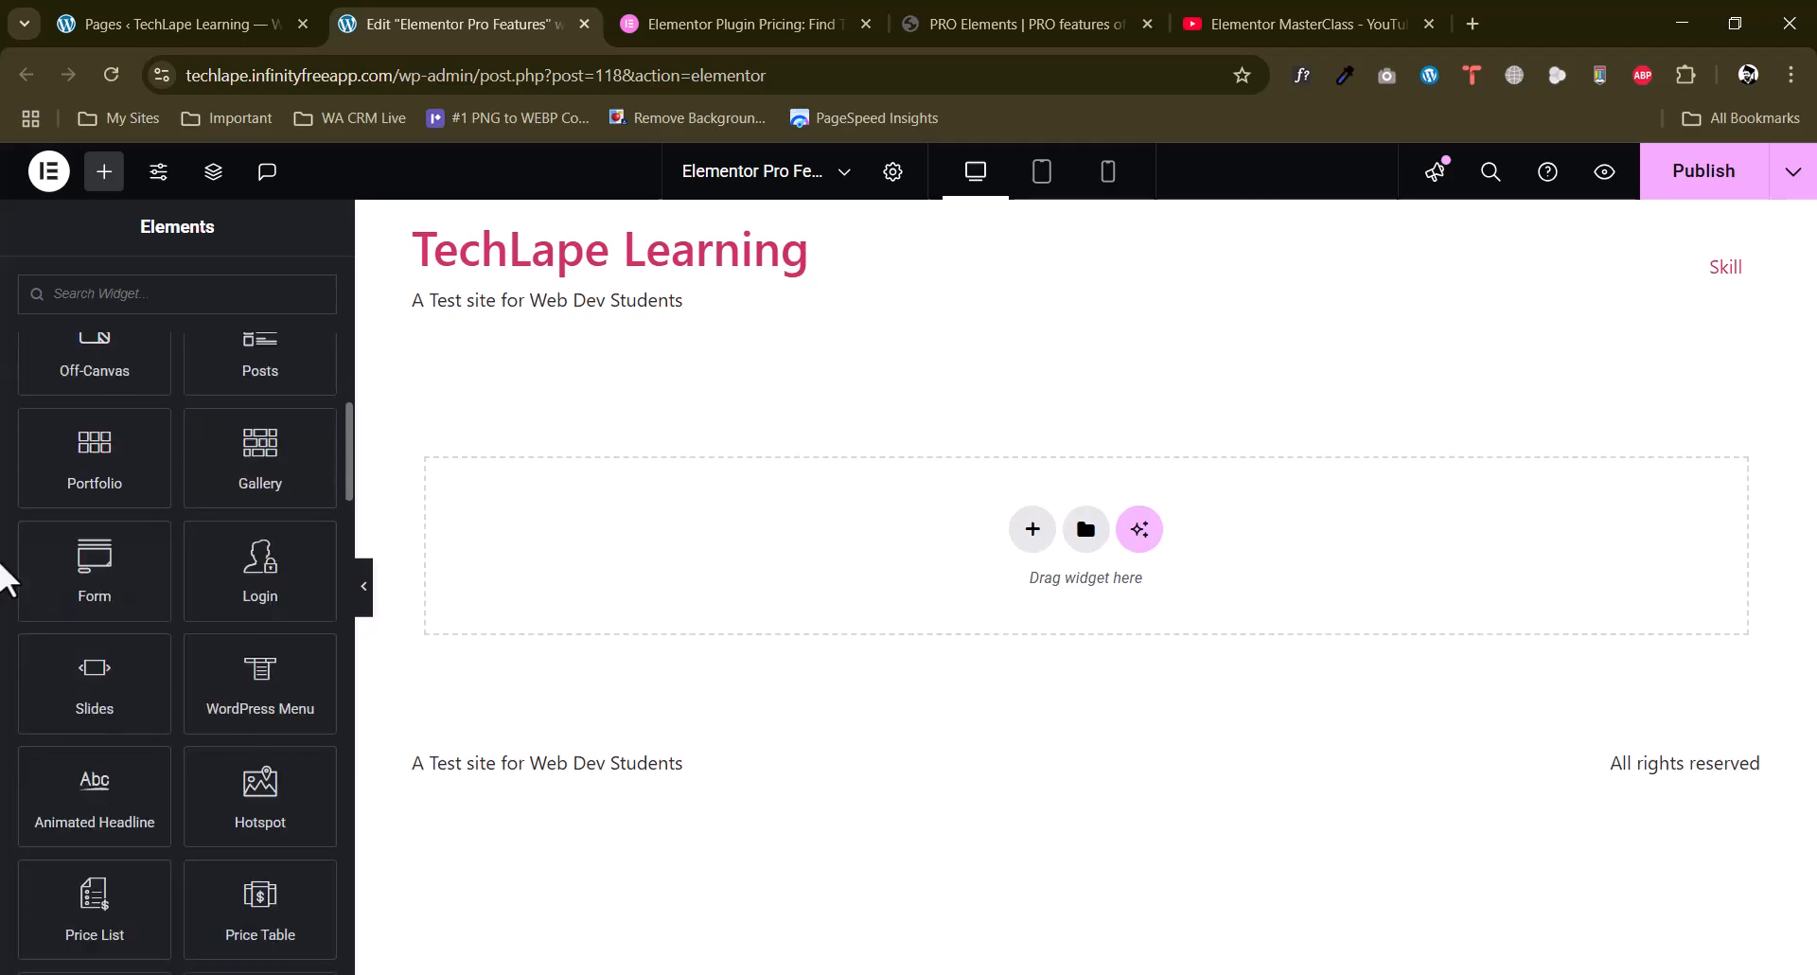
scroll(3, 579, up, 3)
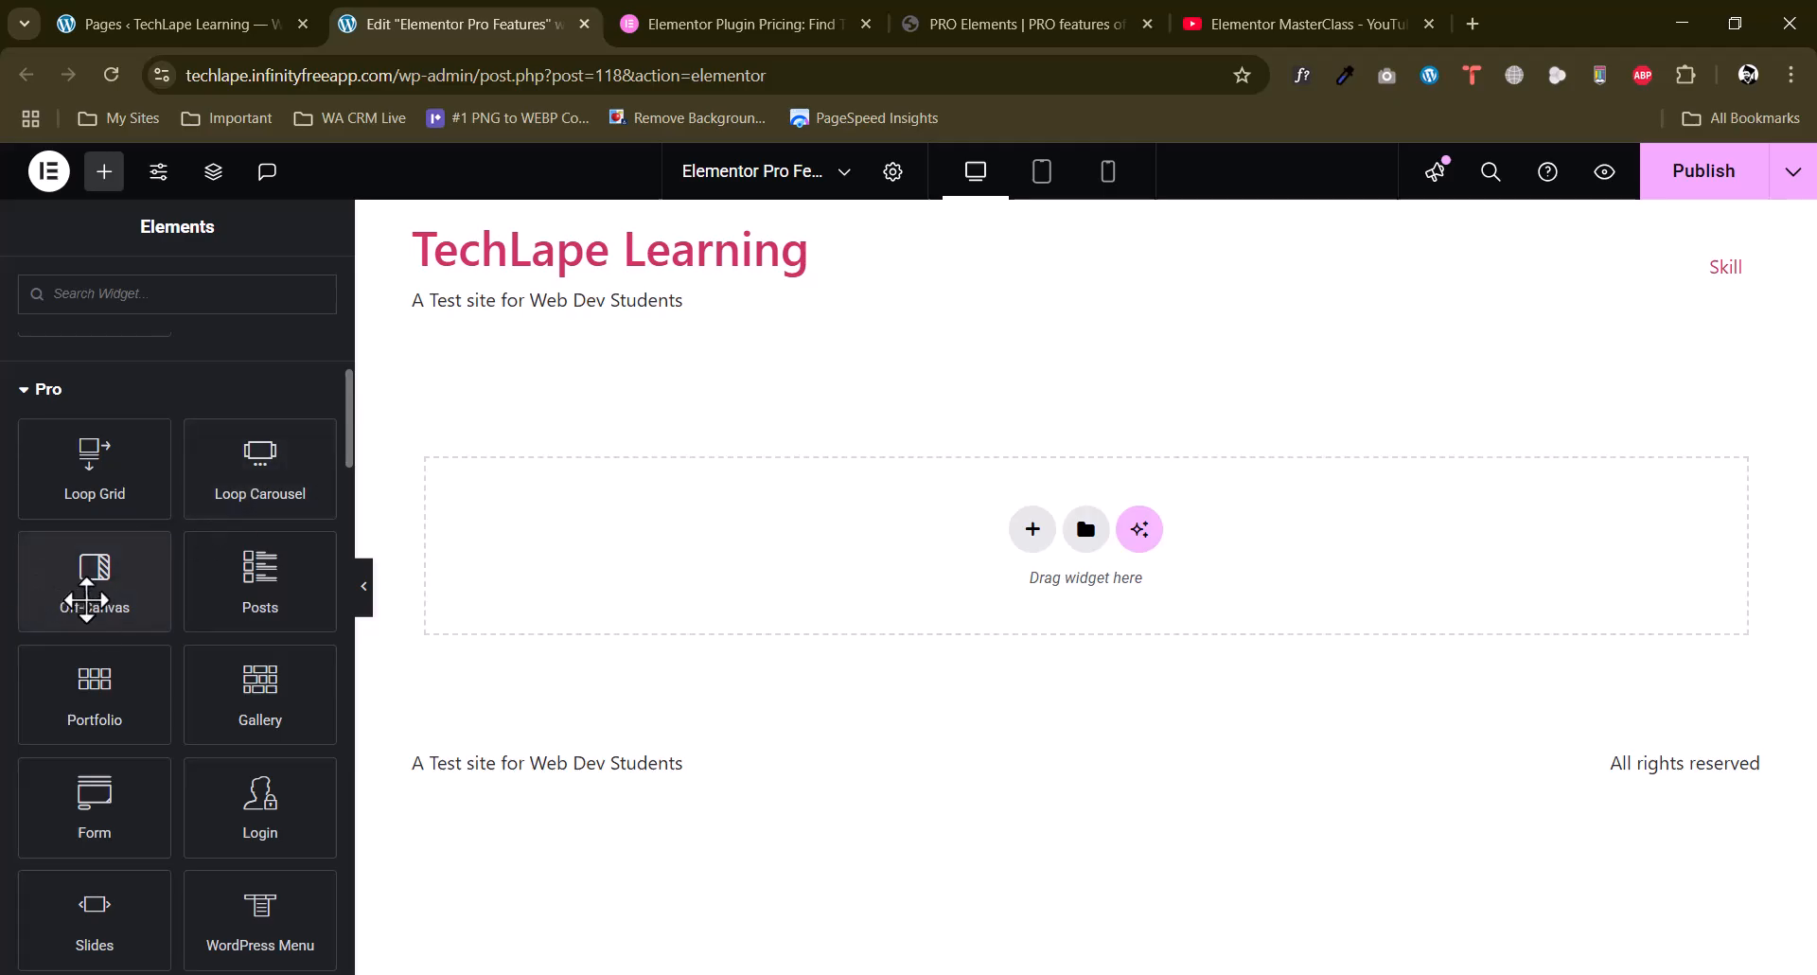
drag(86, 600, 937, 544)
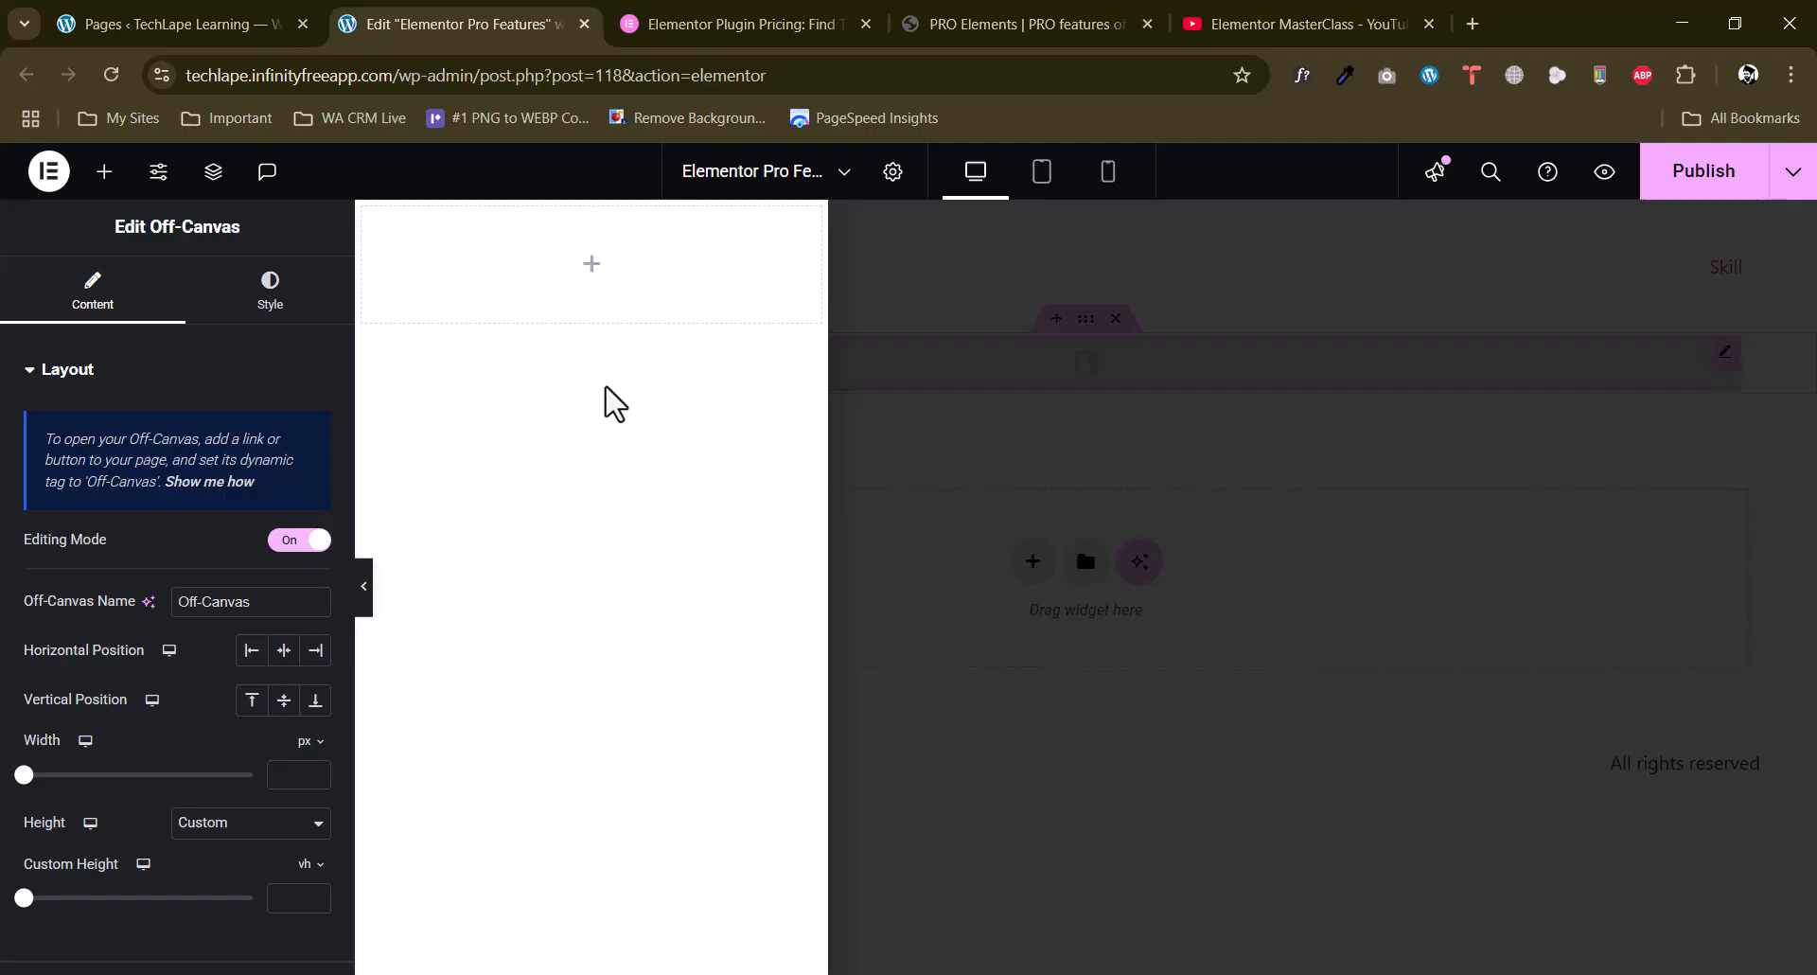
Add a centre-aligned heading reading "Mobile Rates" inside the off-canvas container.
click(589, 275)
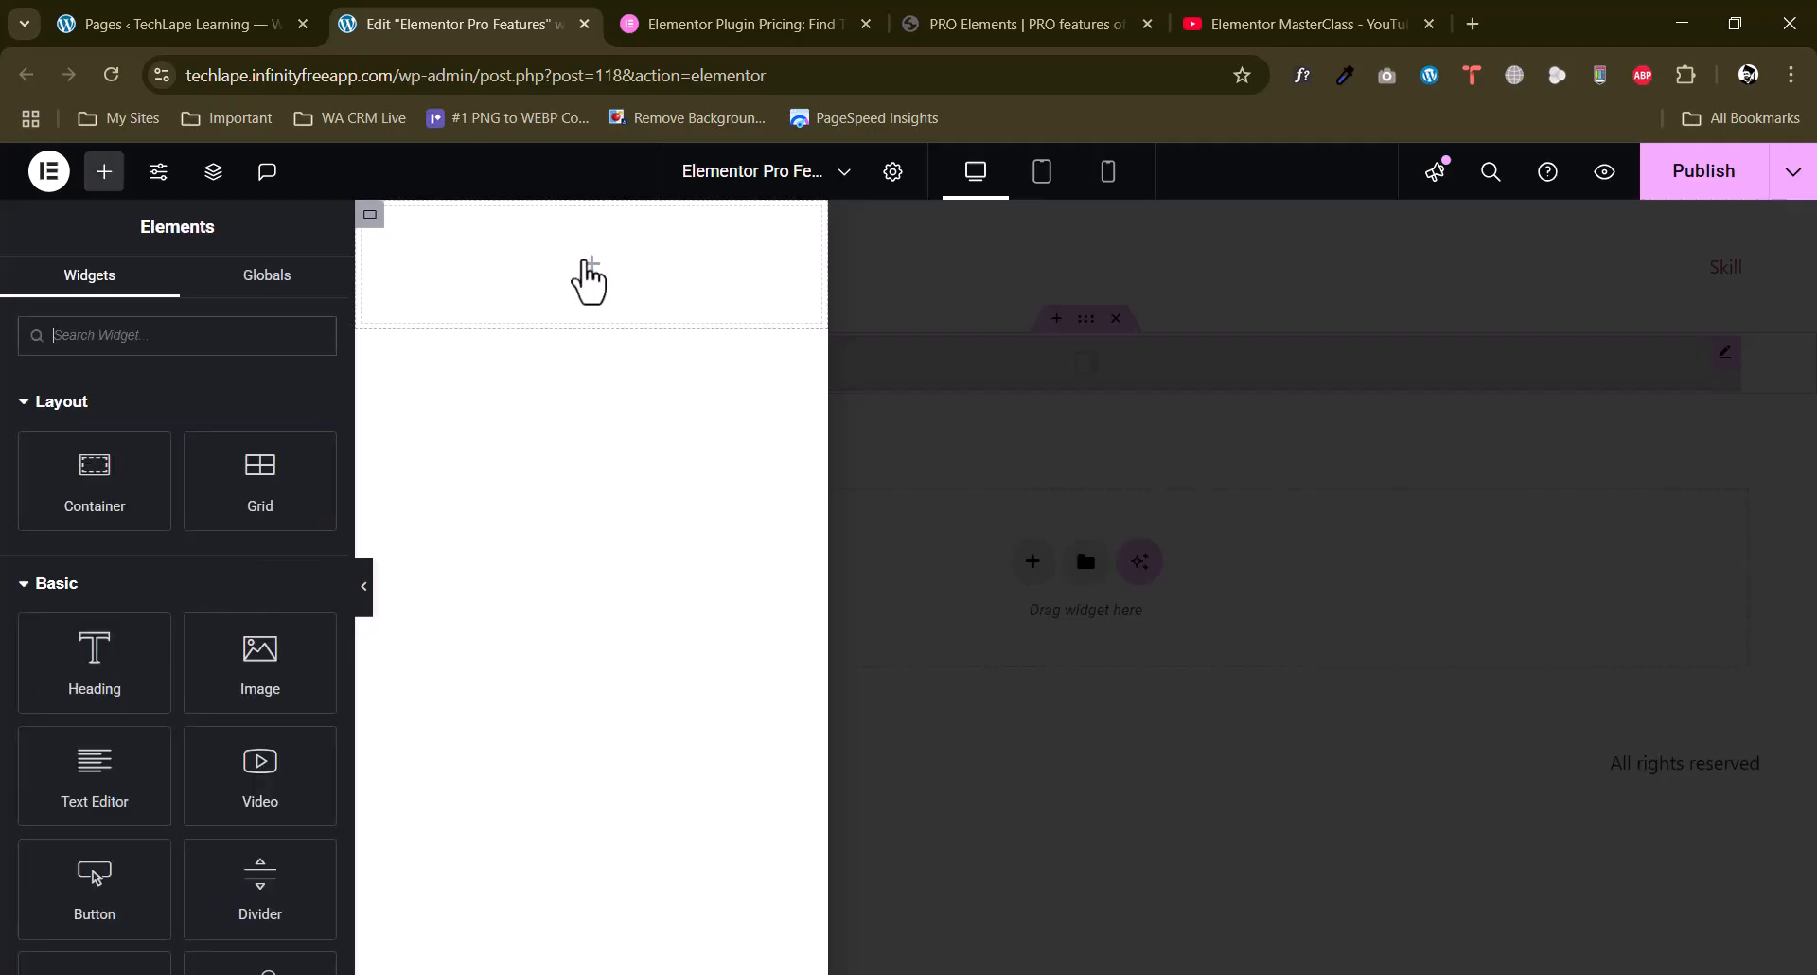
drag(94, 630, 649, 275)
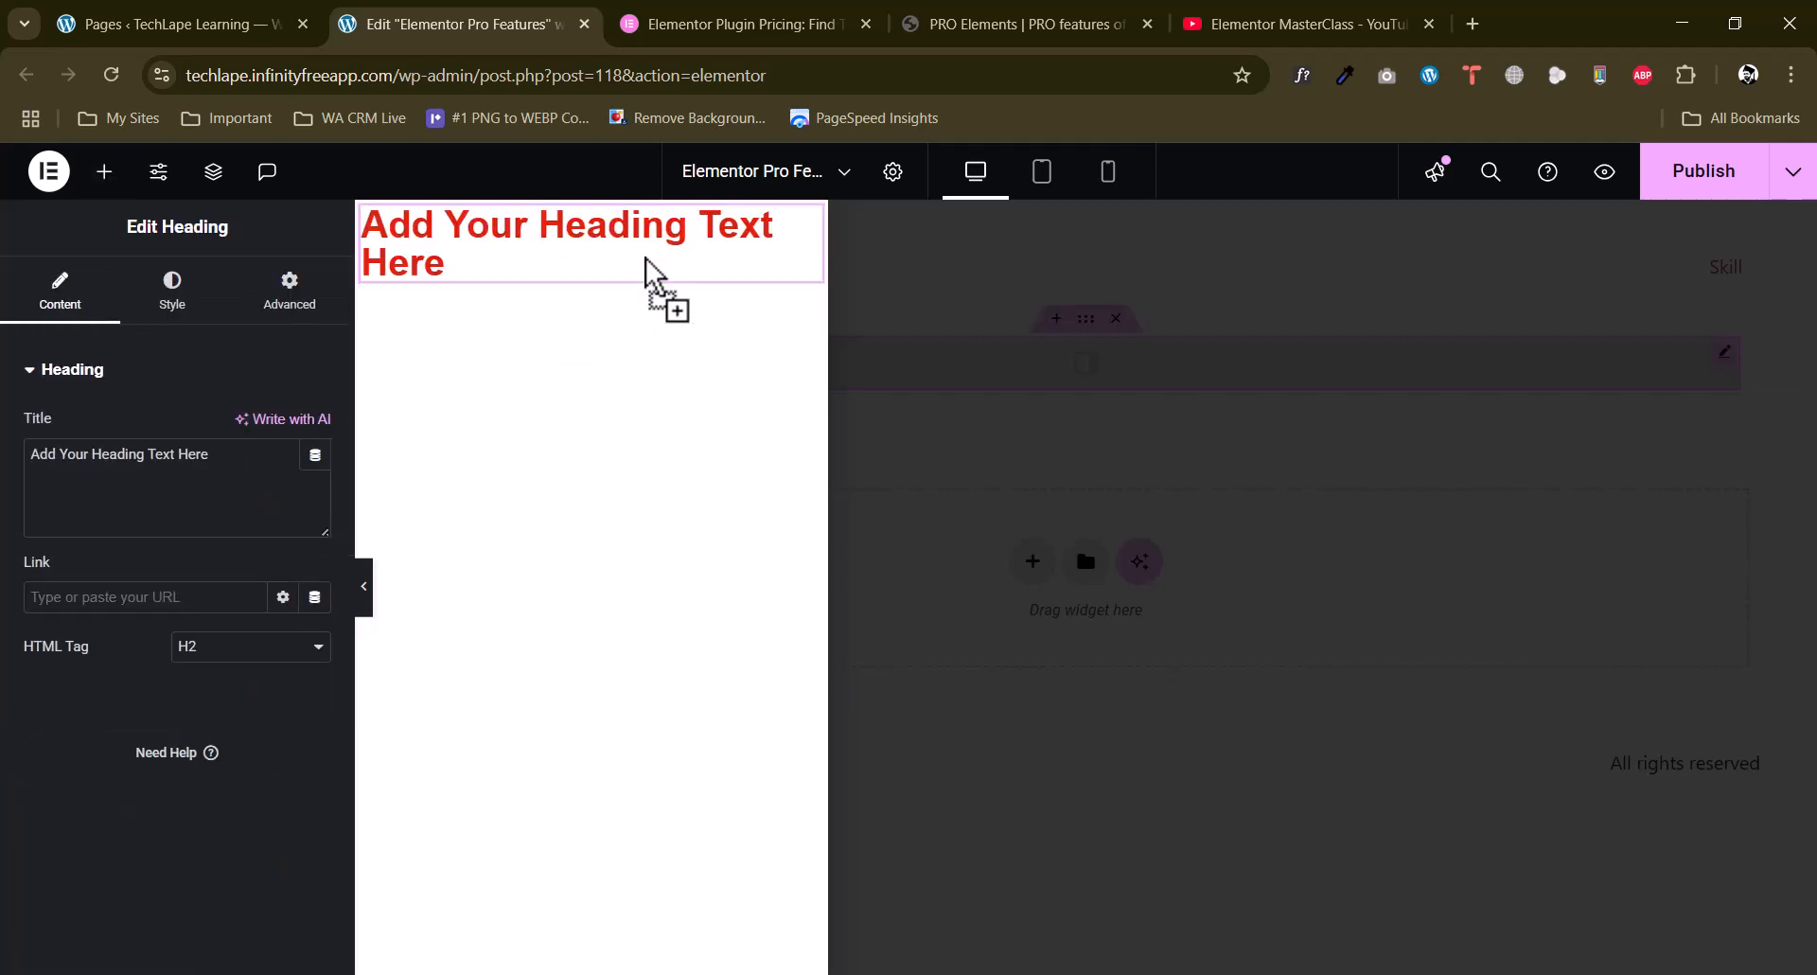
drag(195, 471, 3, 487)
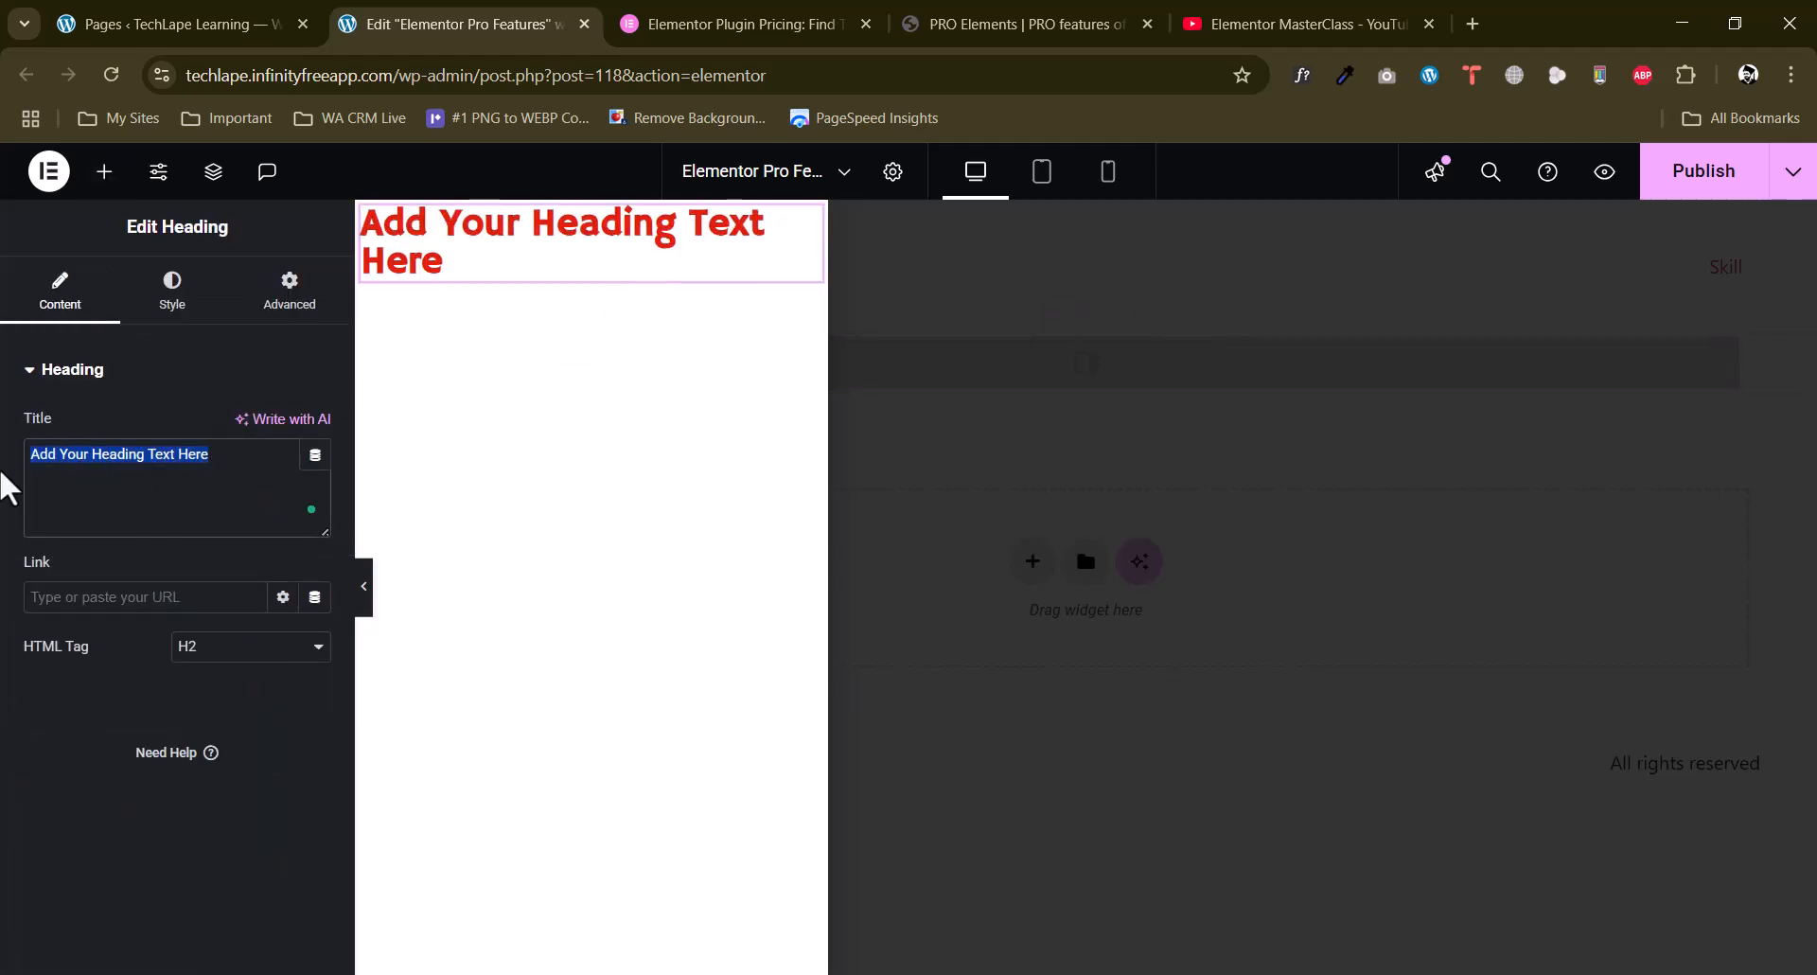
text(Mobile Rate)
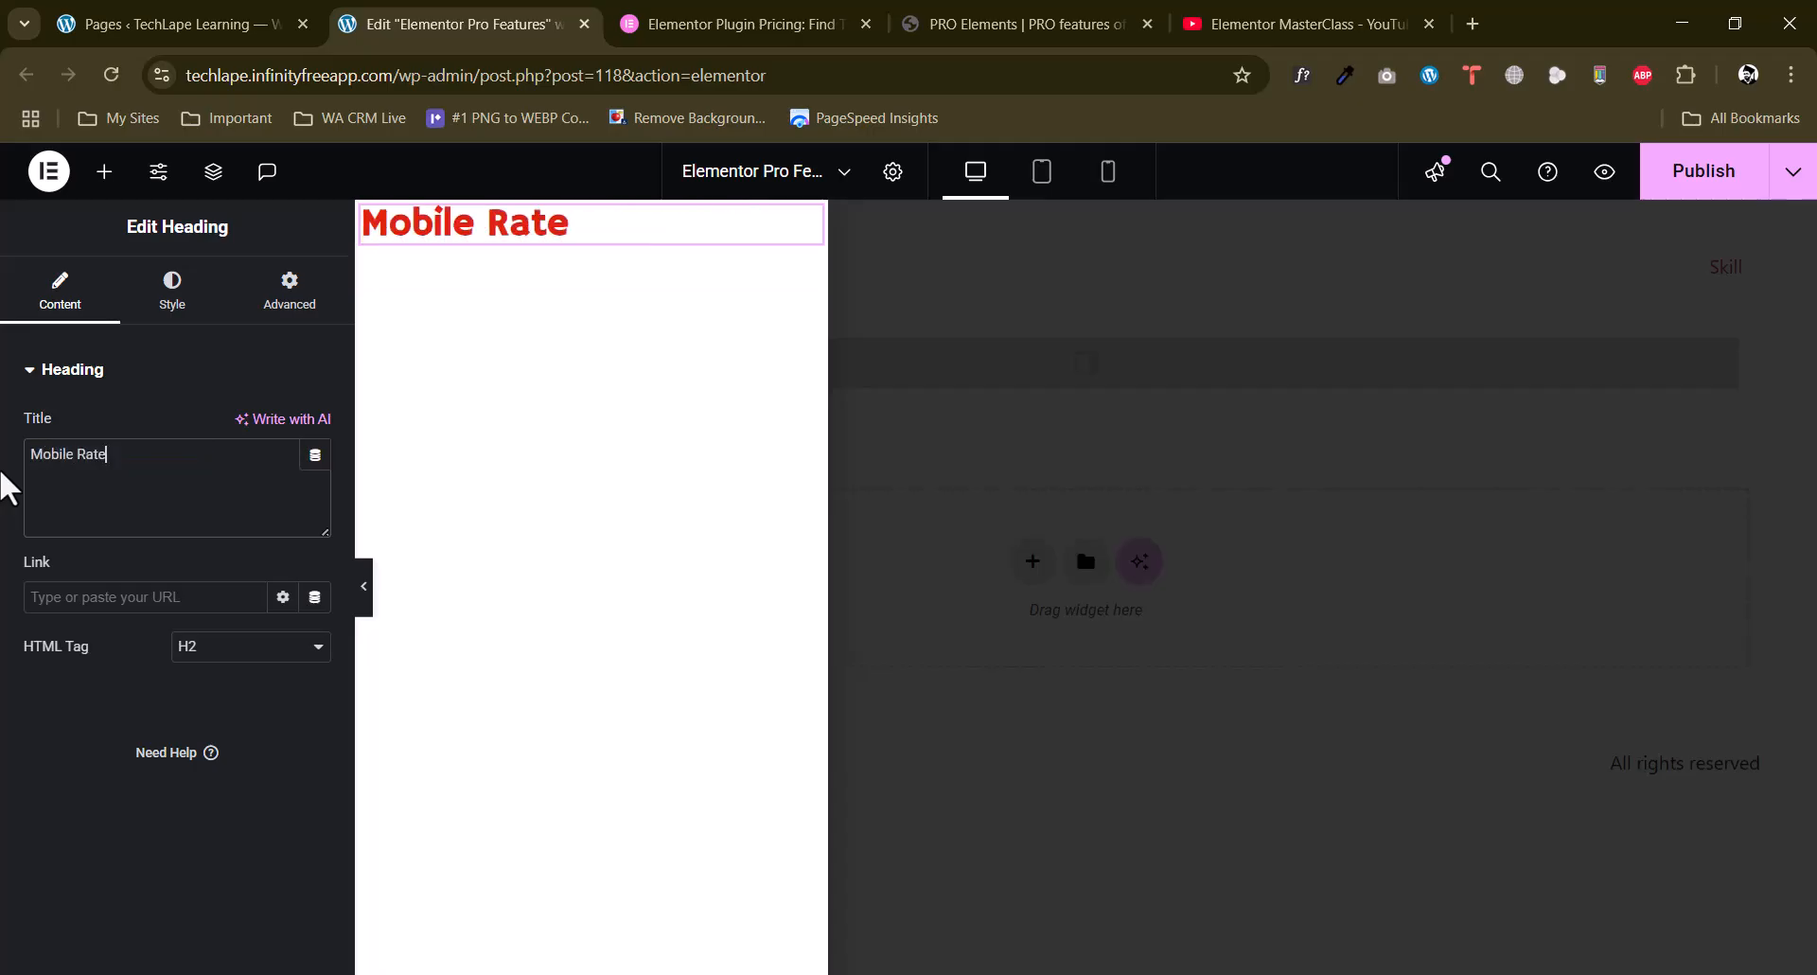
text(s)
click(175, 304)
click(252, 427)
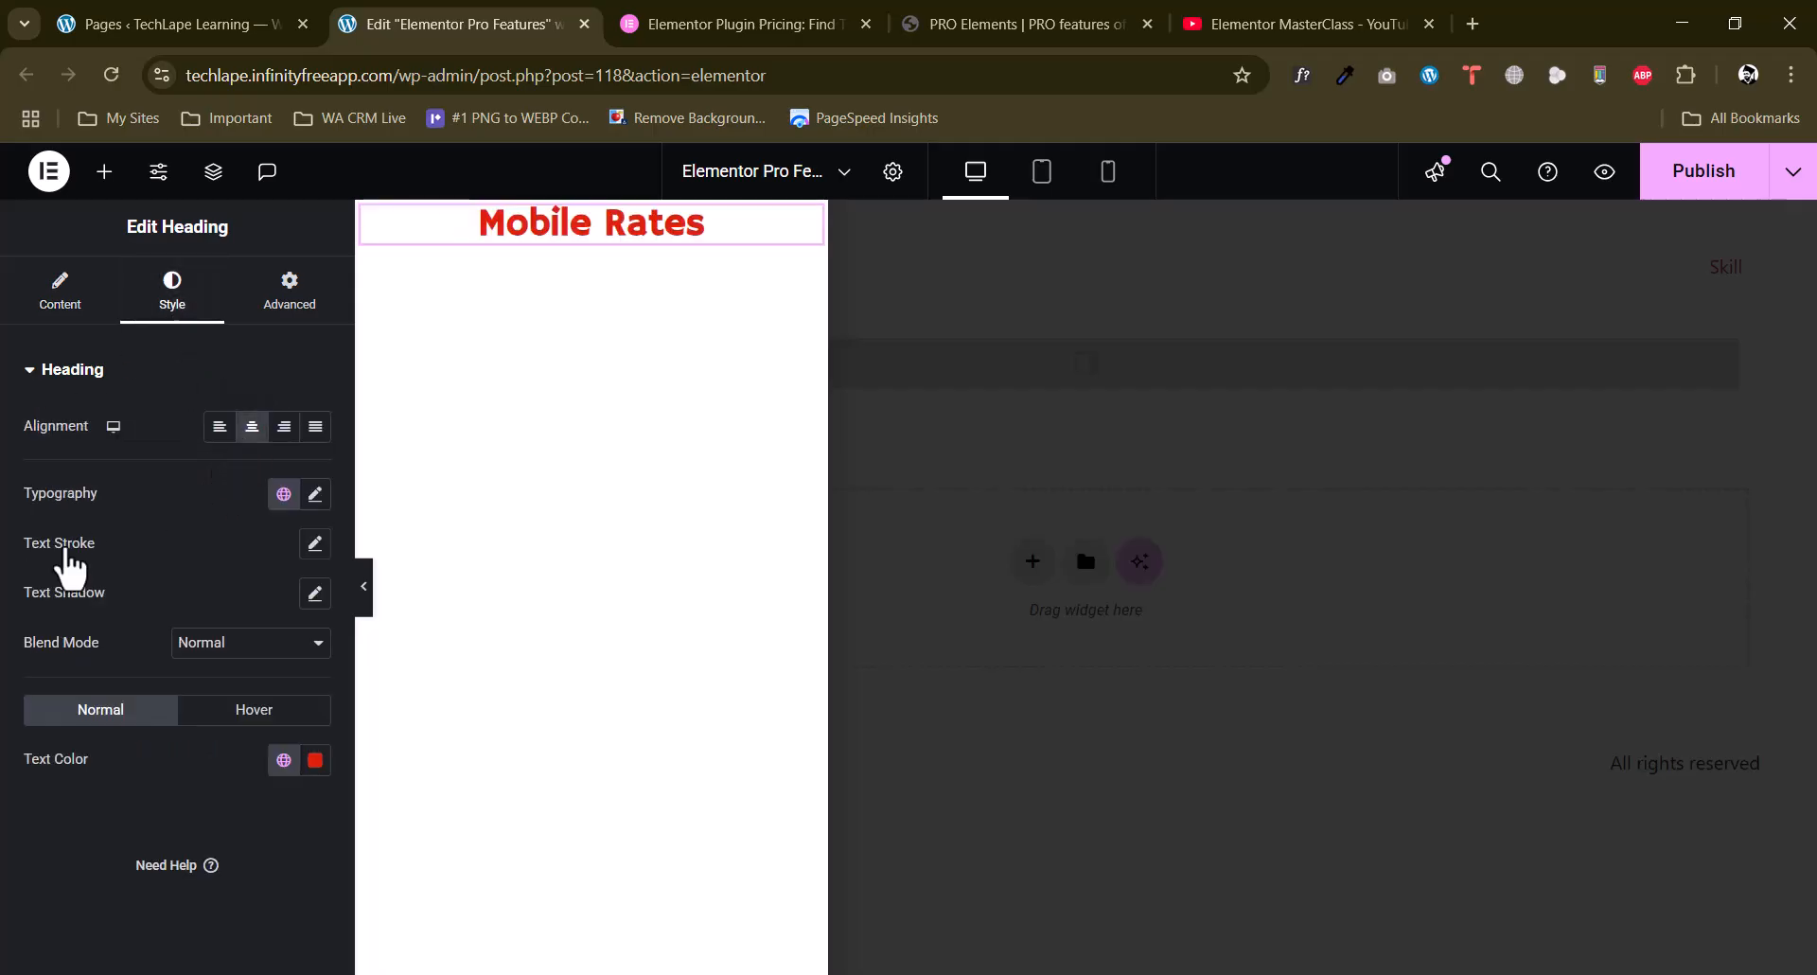
Add a Text Editor widget below the Mobile Rates heading and an Image widget below the text.
click(104, 171)
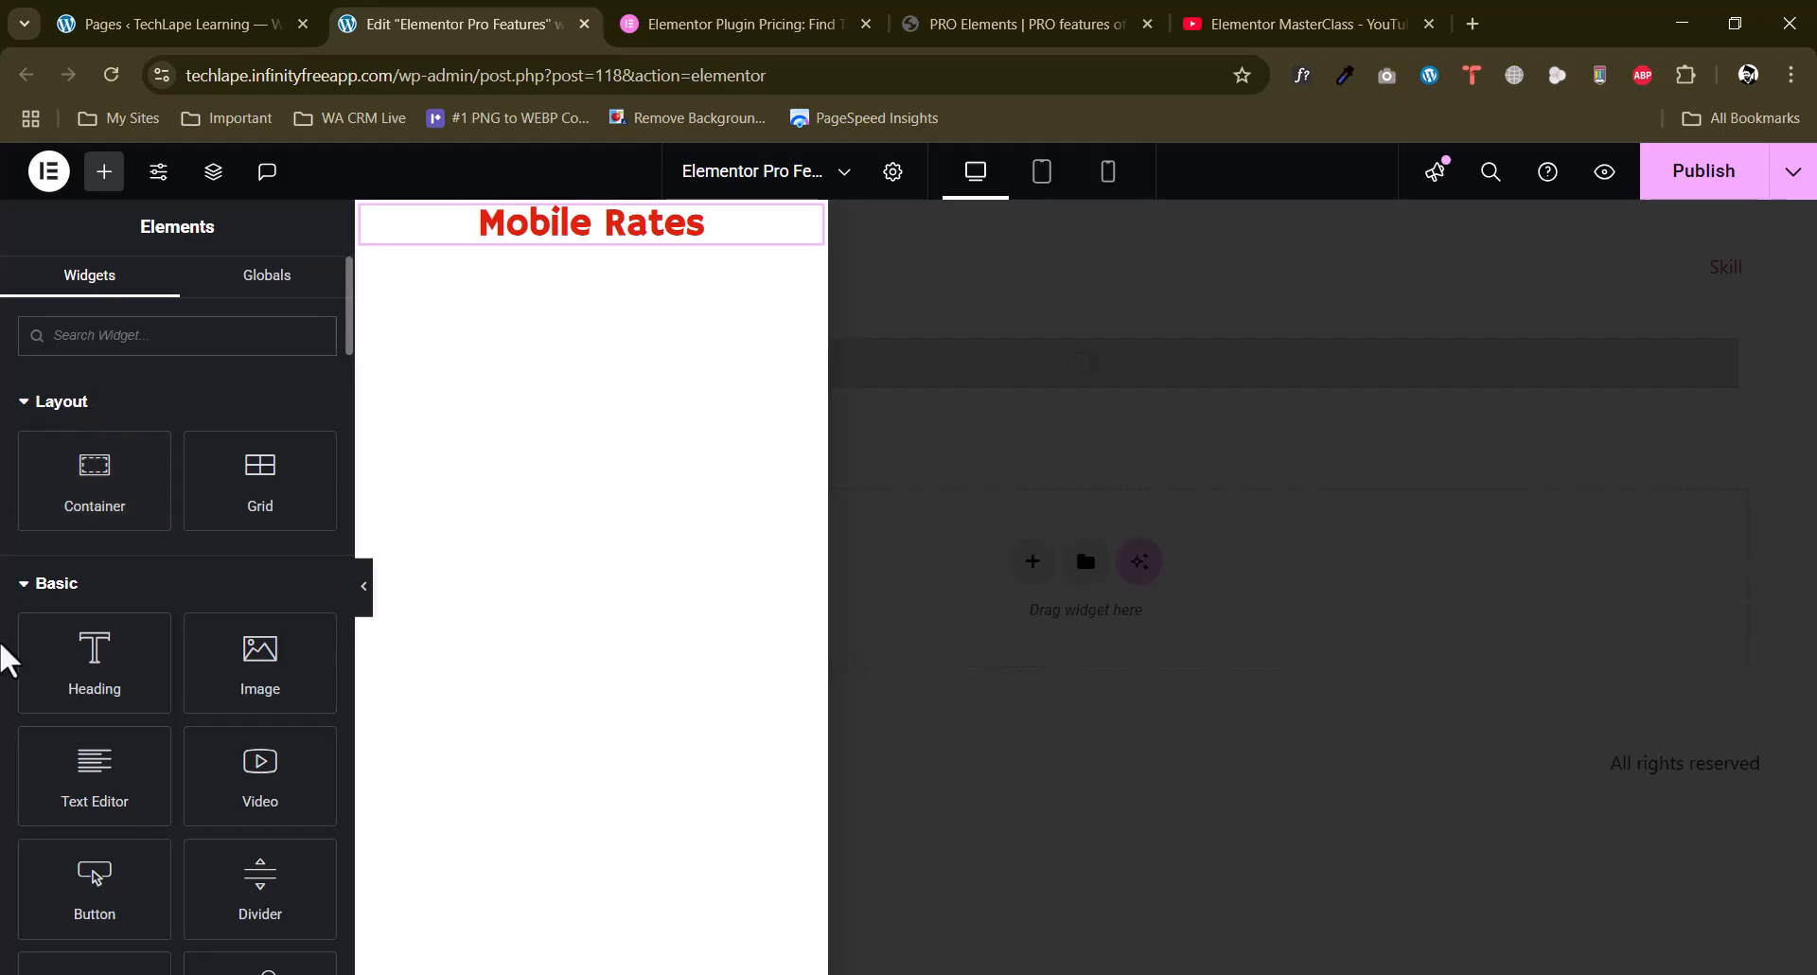
scroll(19, 701, down, 2)
drag(85, 677, 600, 244)
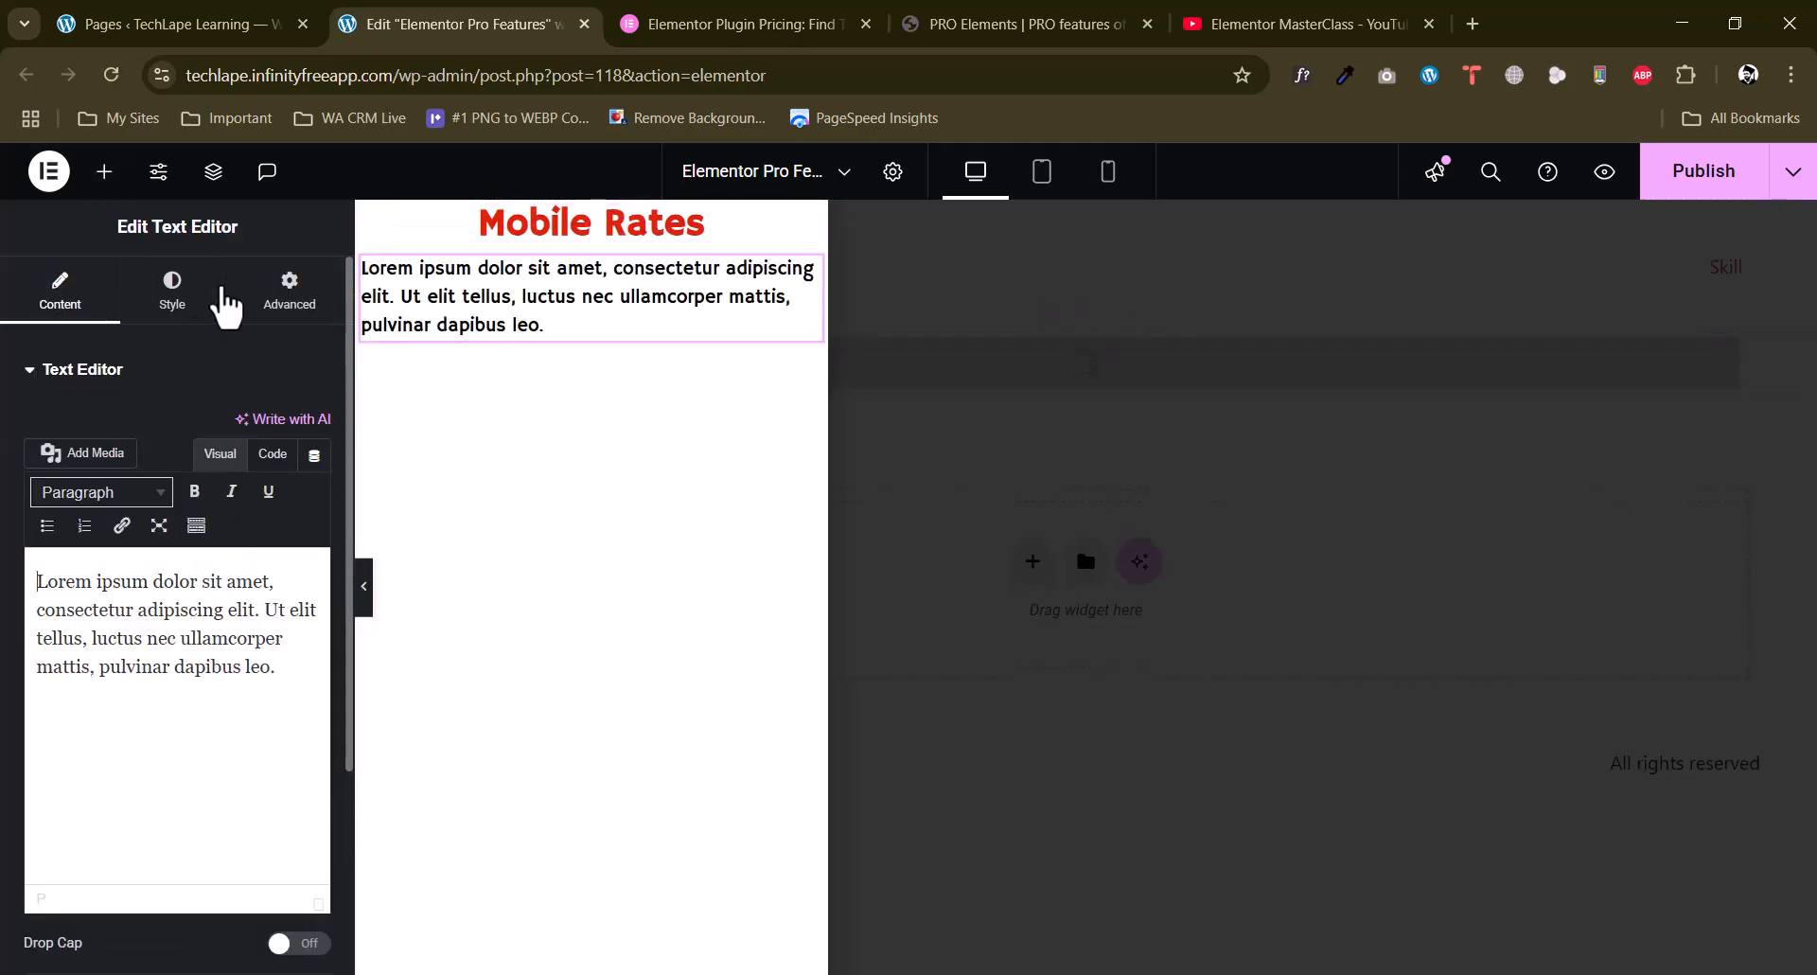
click(104, 171)
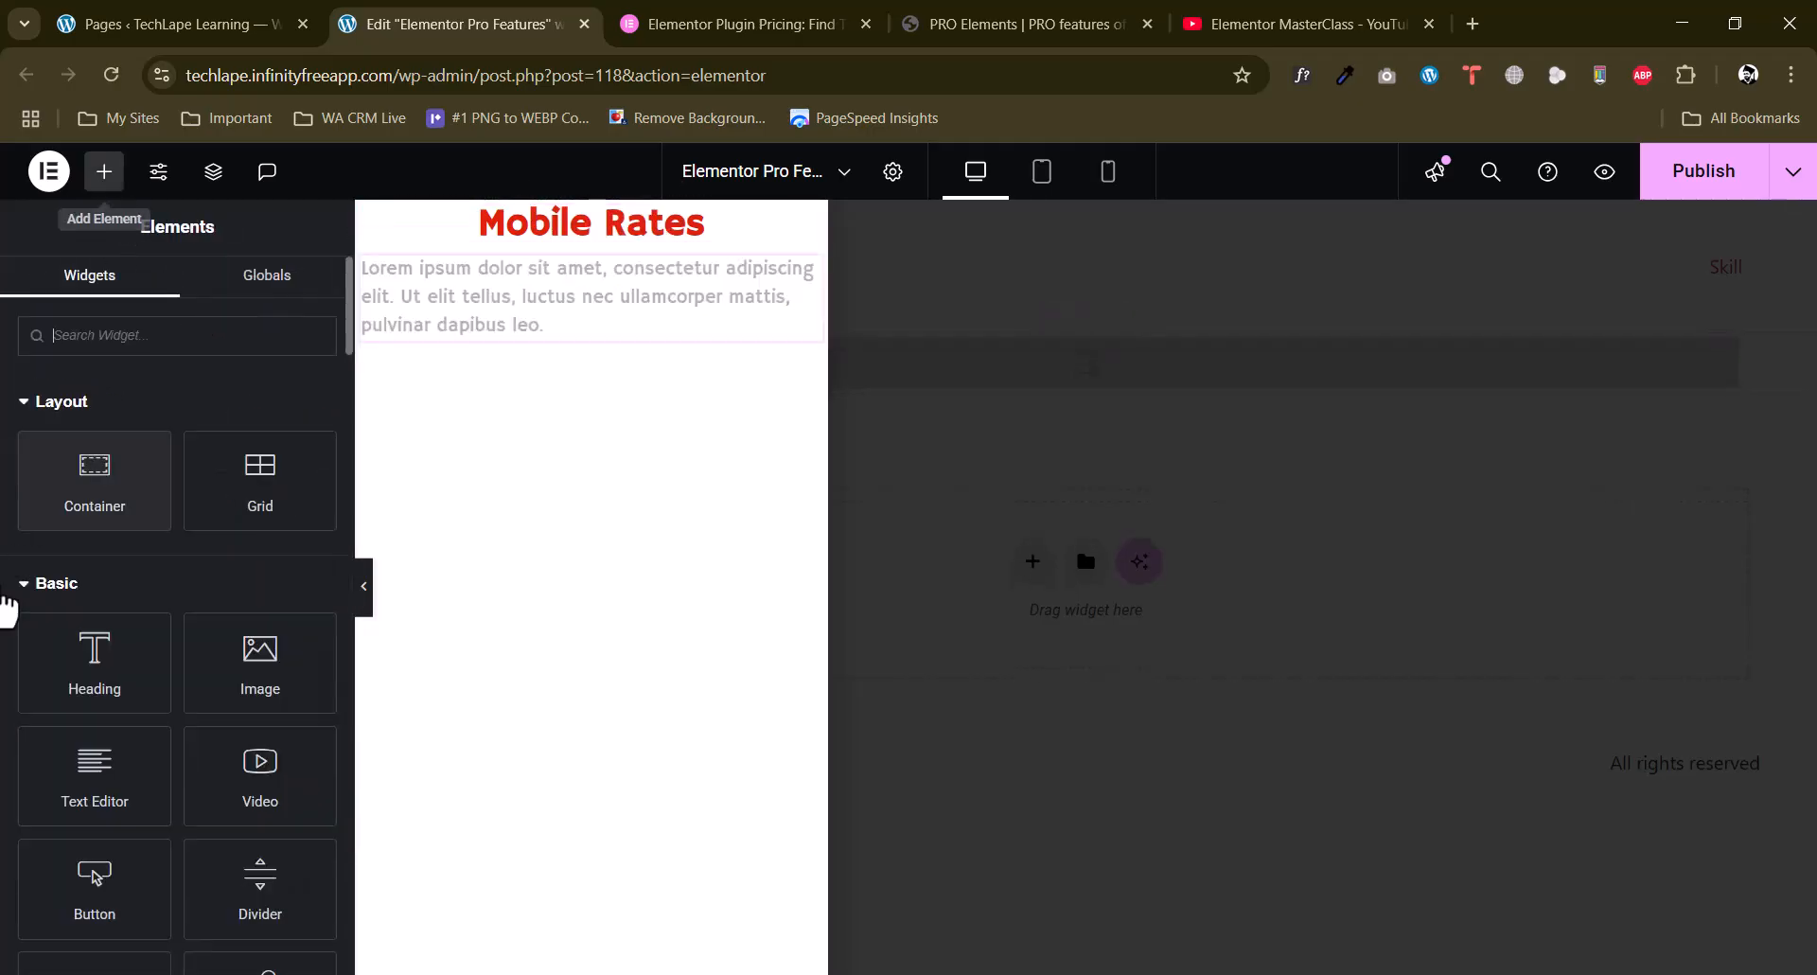
drag(238, 705, 532, 348)
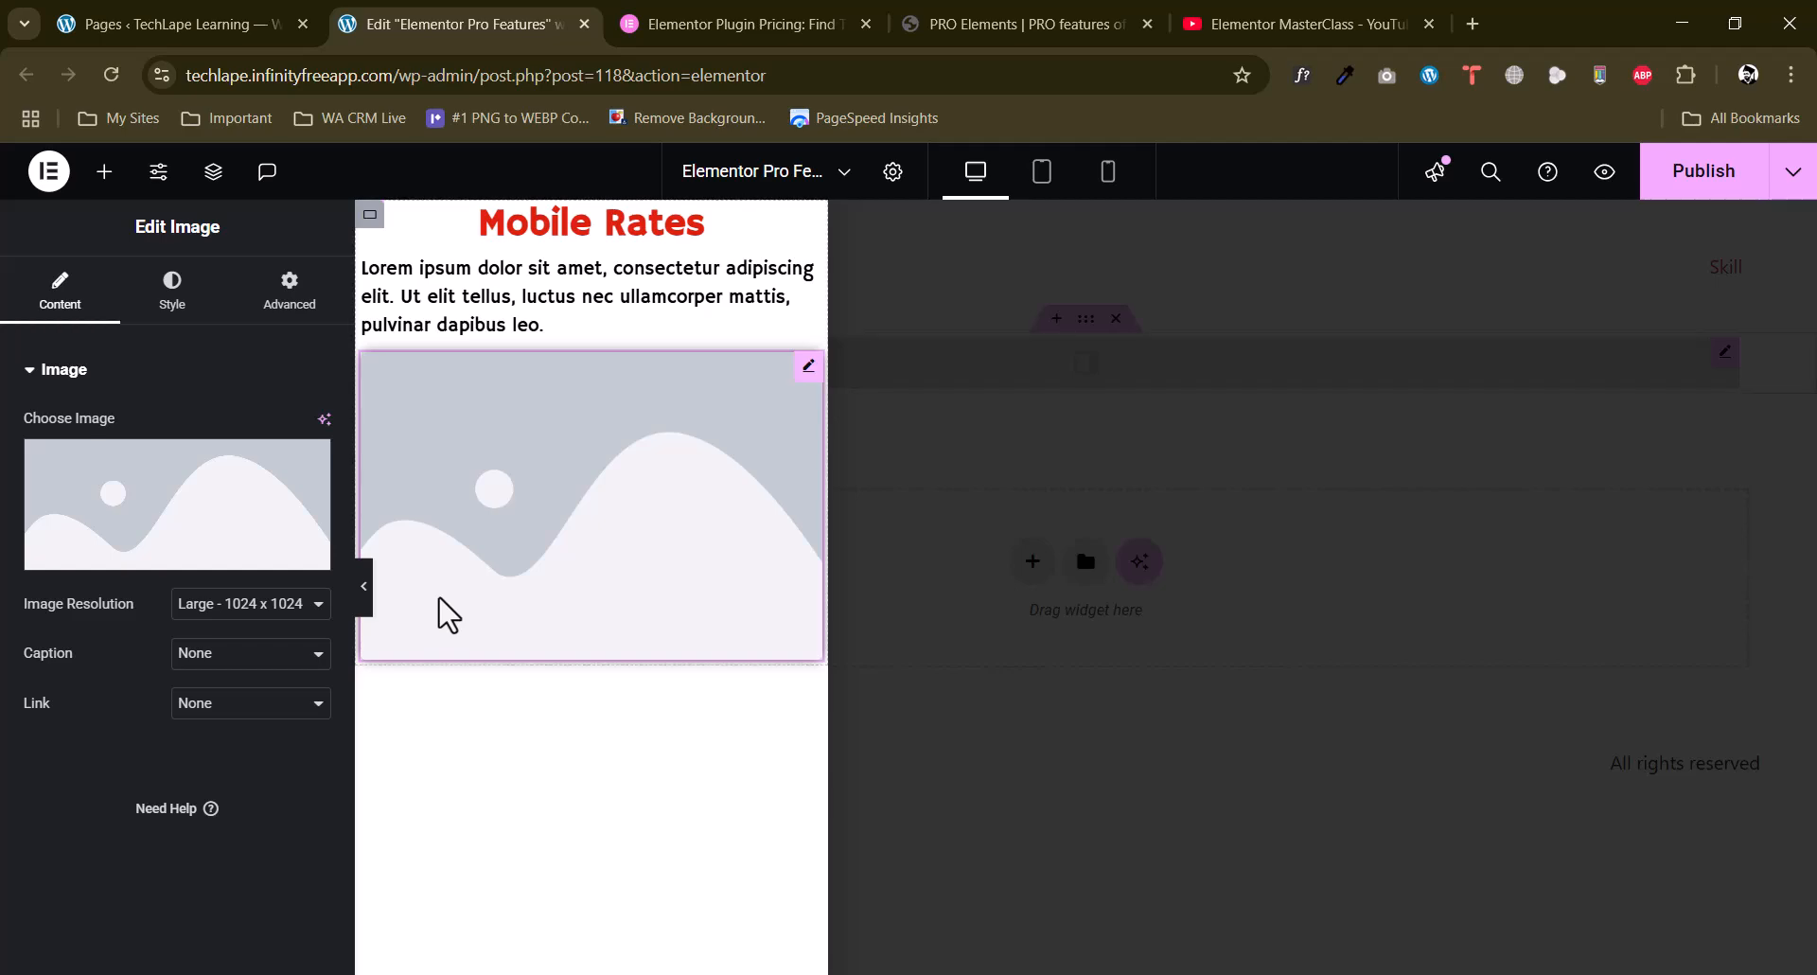
Open the WordPress Menus screen and check the items in the site menu's structure.
click(107, 194)
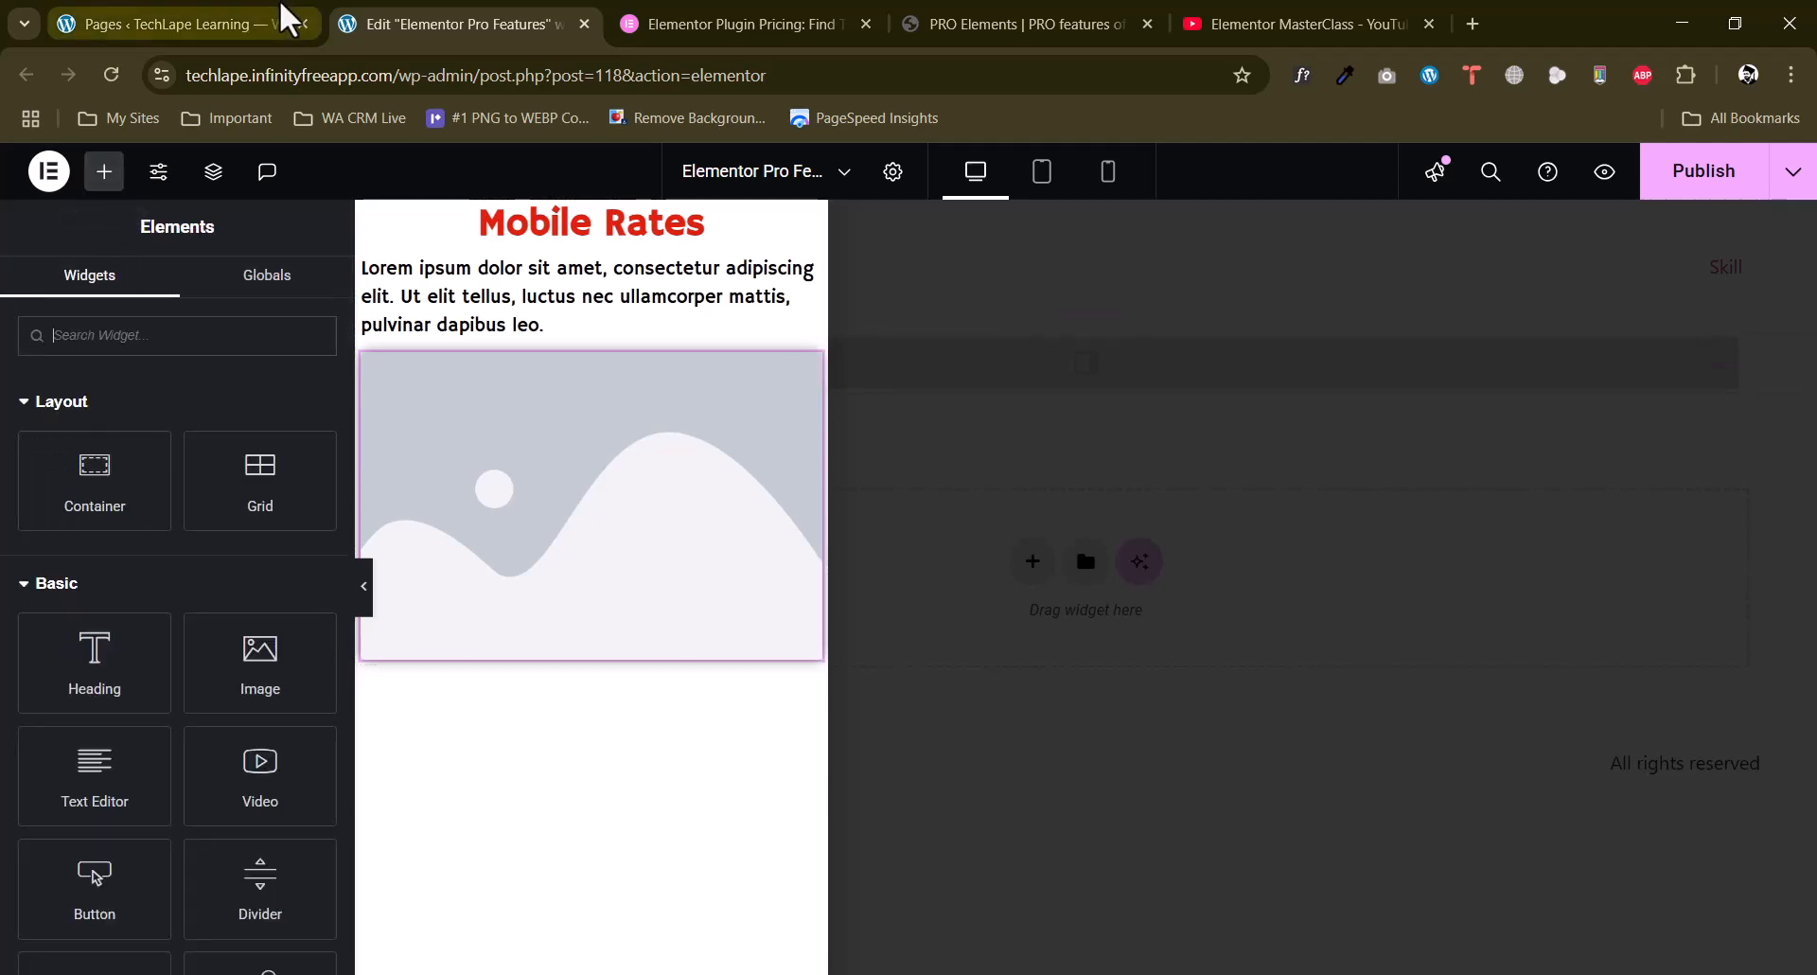
click(146, 19)
mouse_move(85, 660)
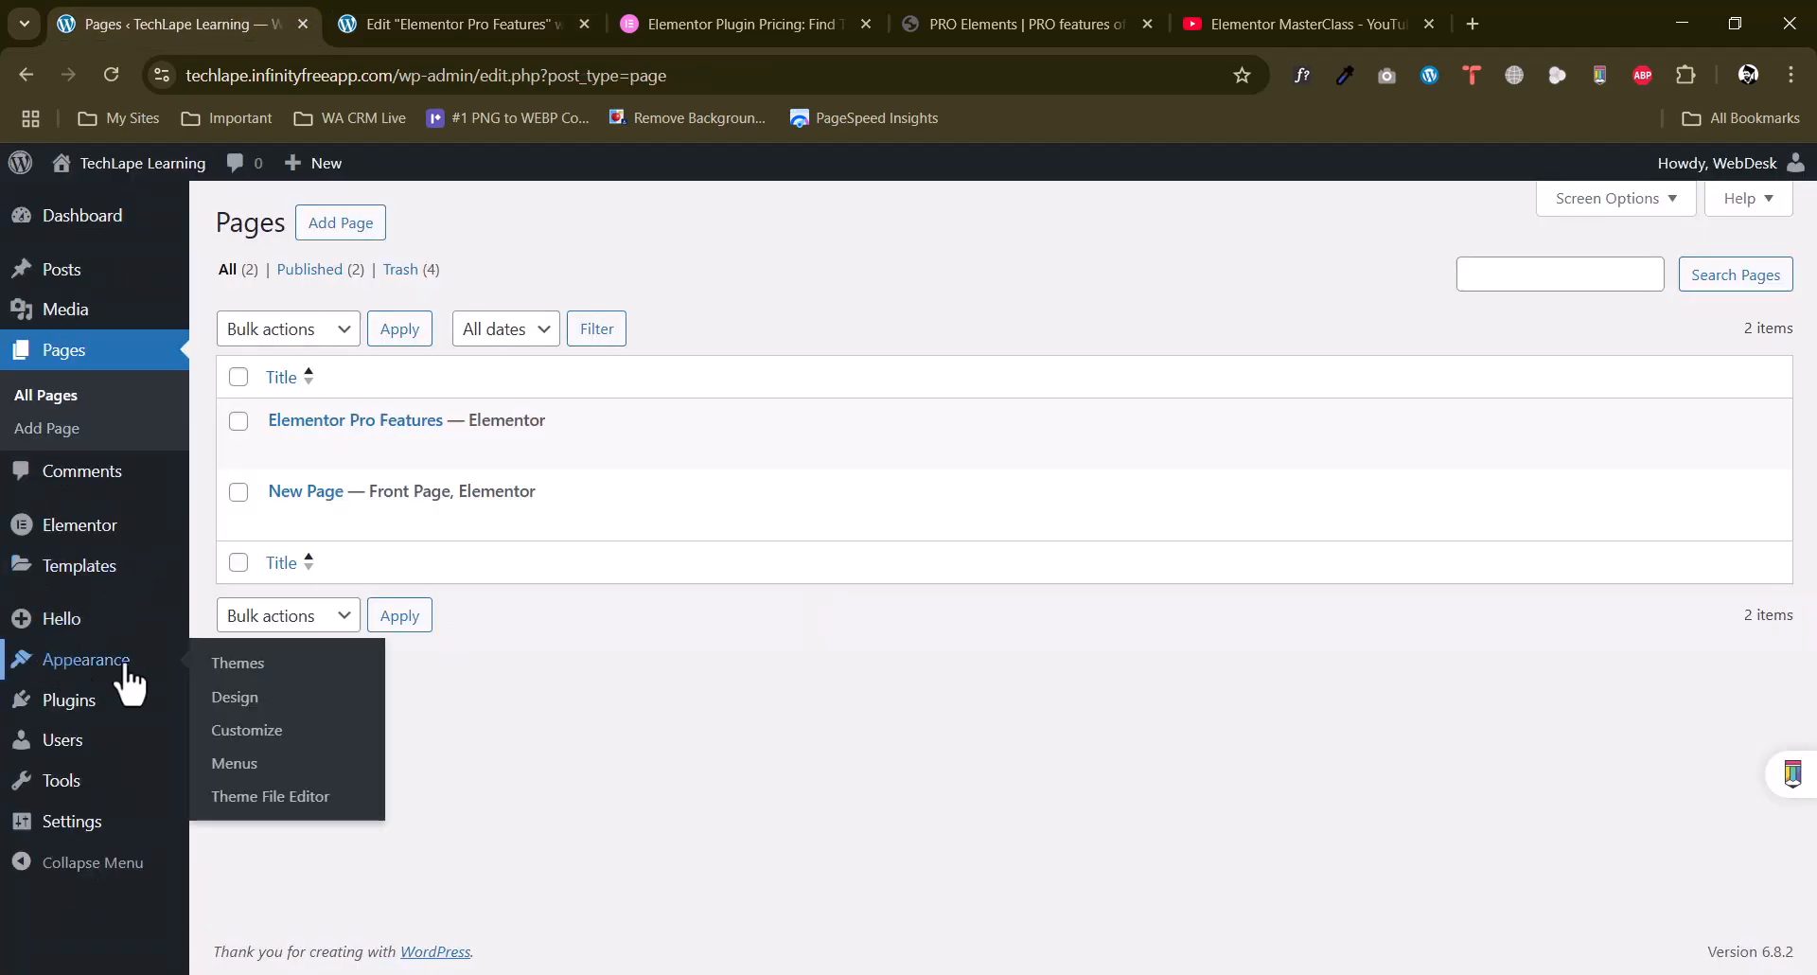
click(237, 763)
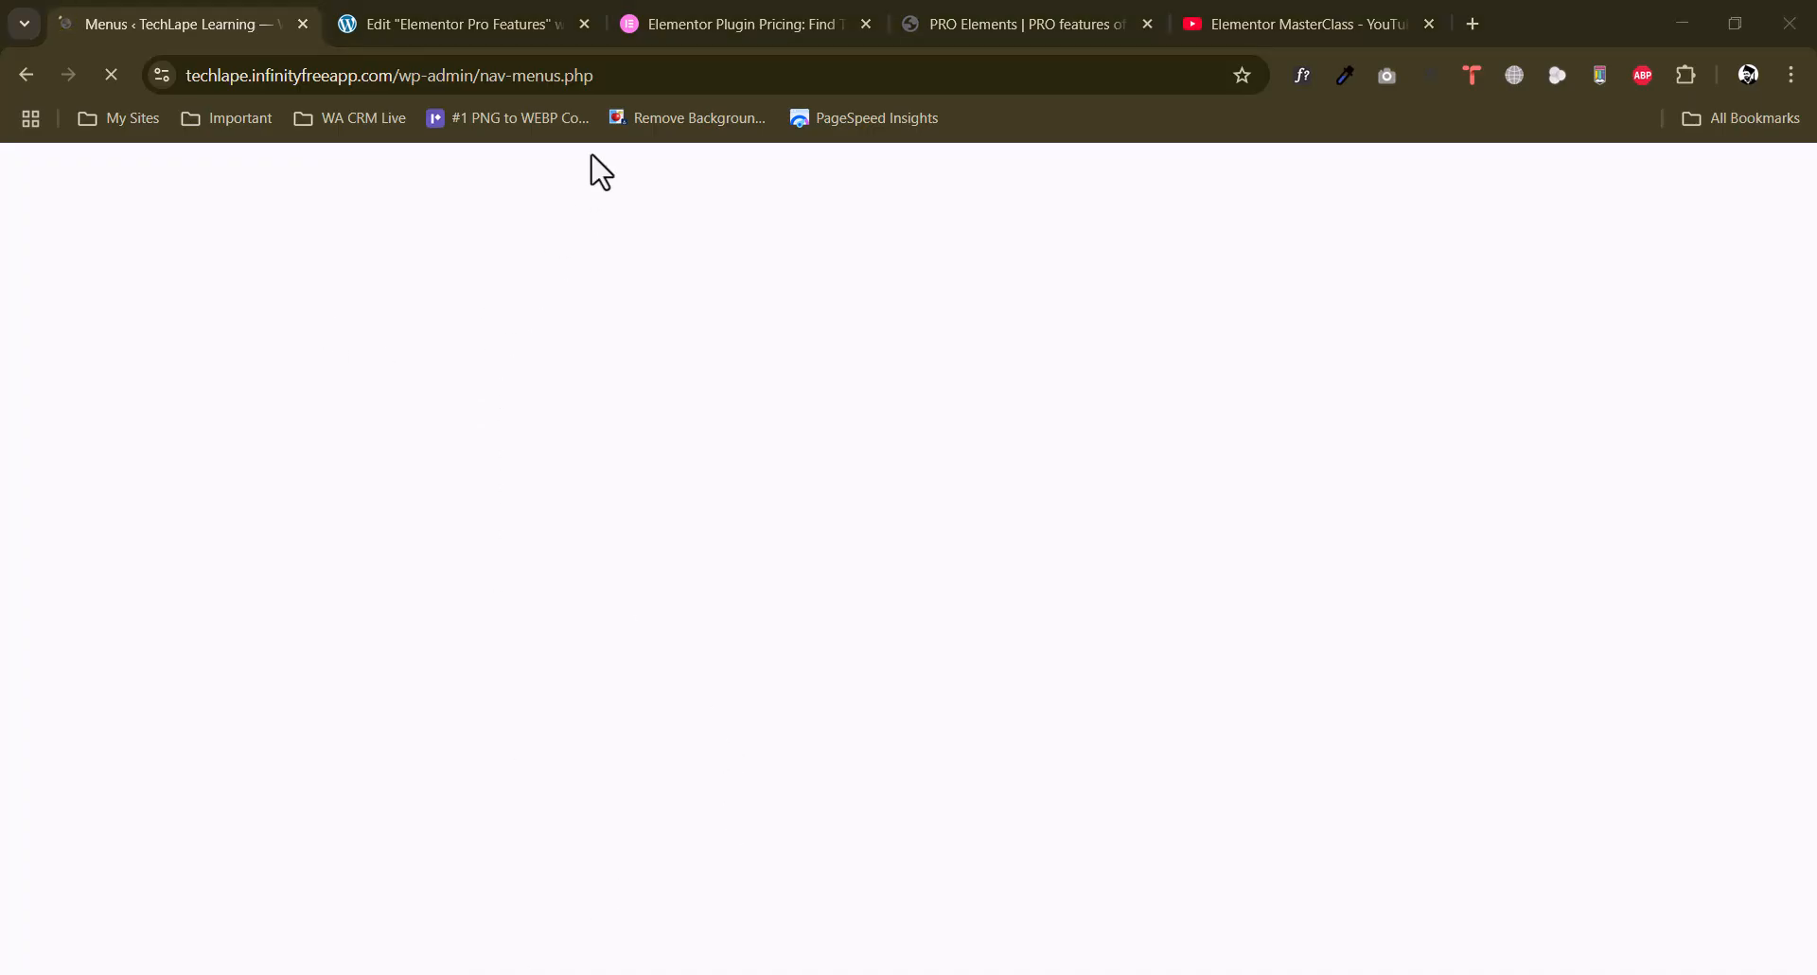
scroll(972, 629, down, 1)
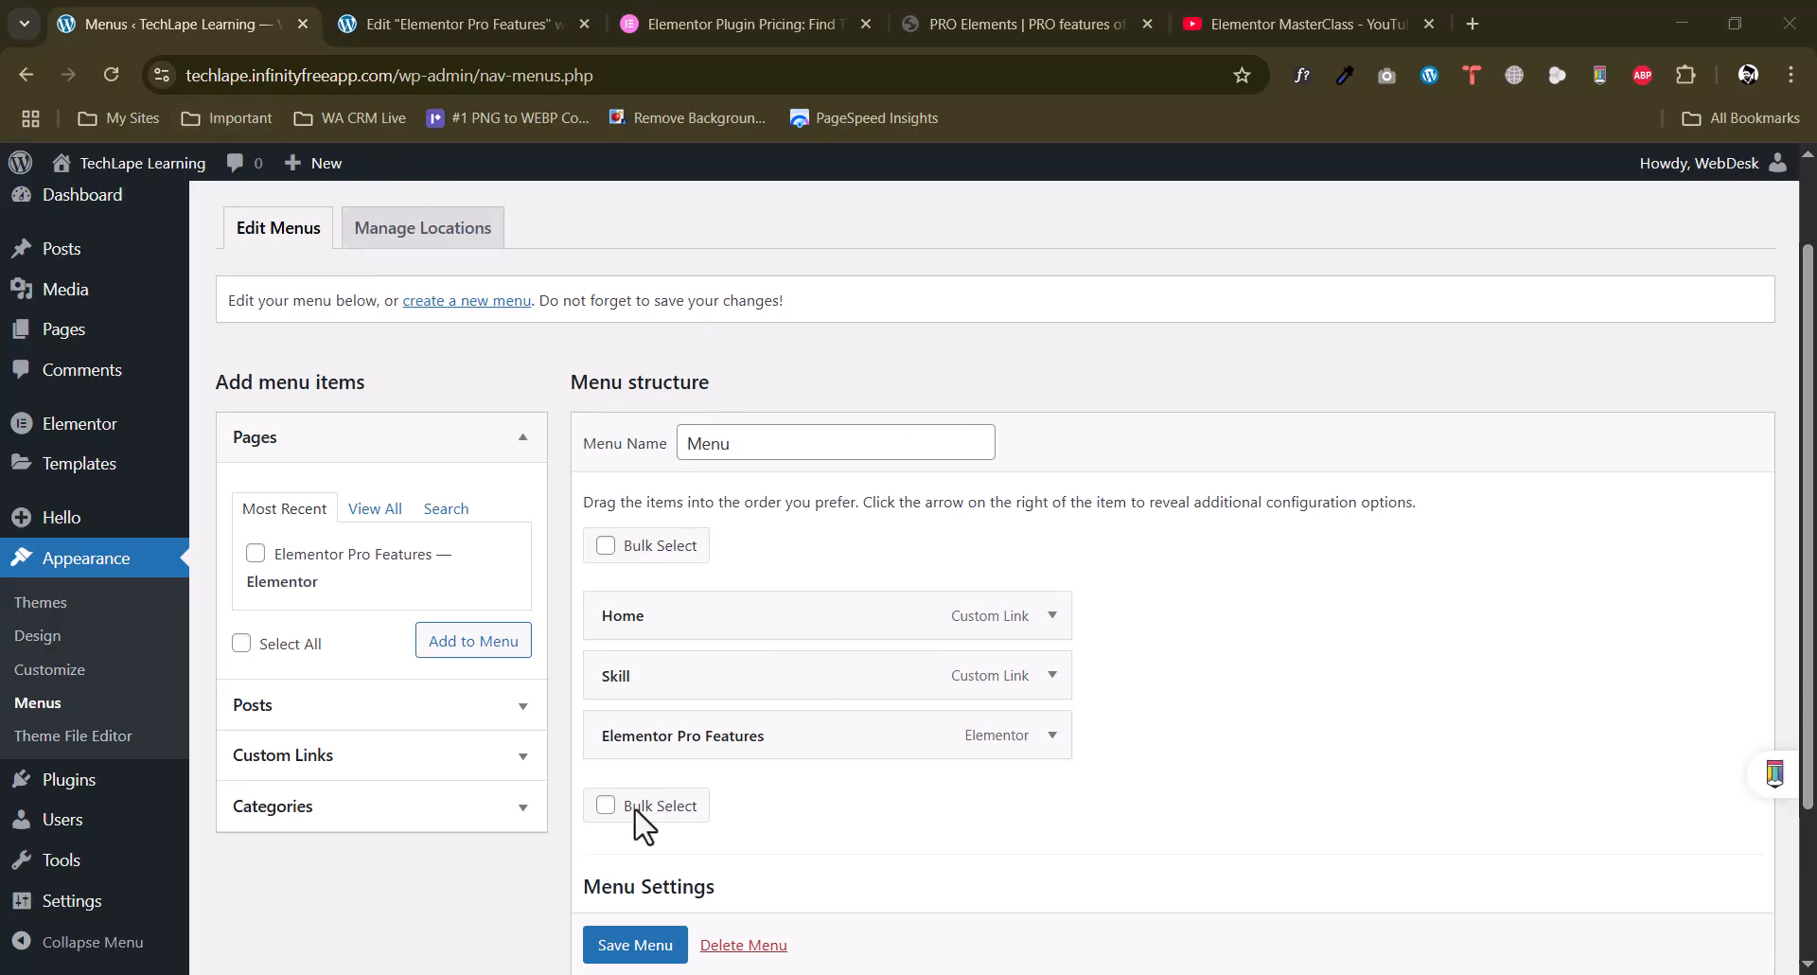
Add a WordPress Menu widget below the image in the off-canvas container and review its layout settings.
click(458, 21)
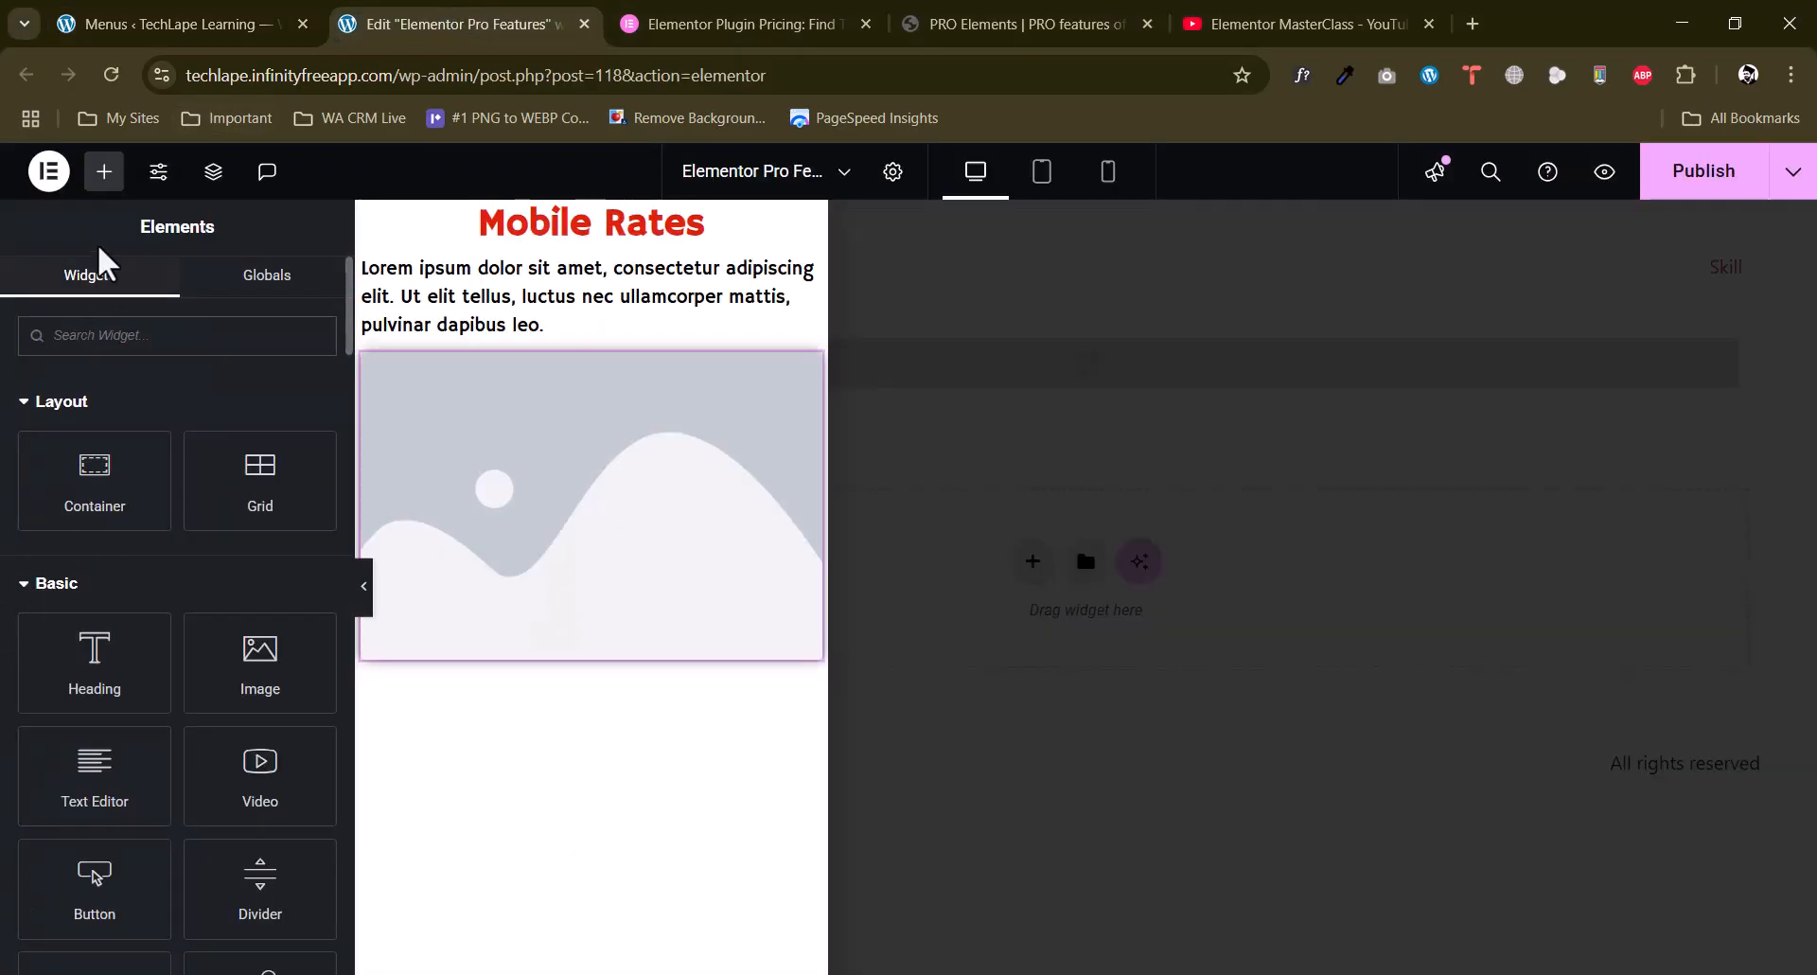
text(menu)
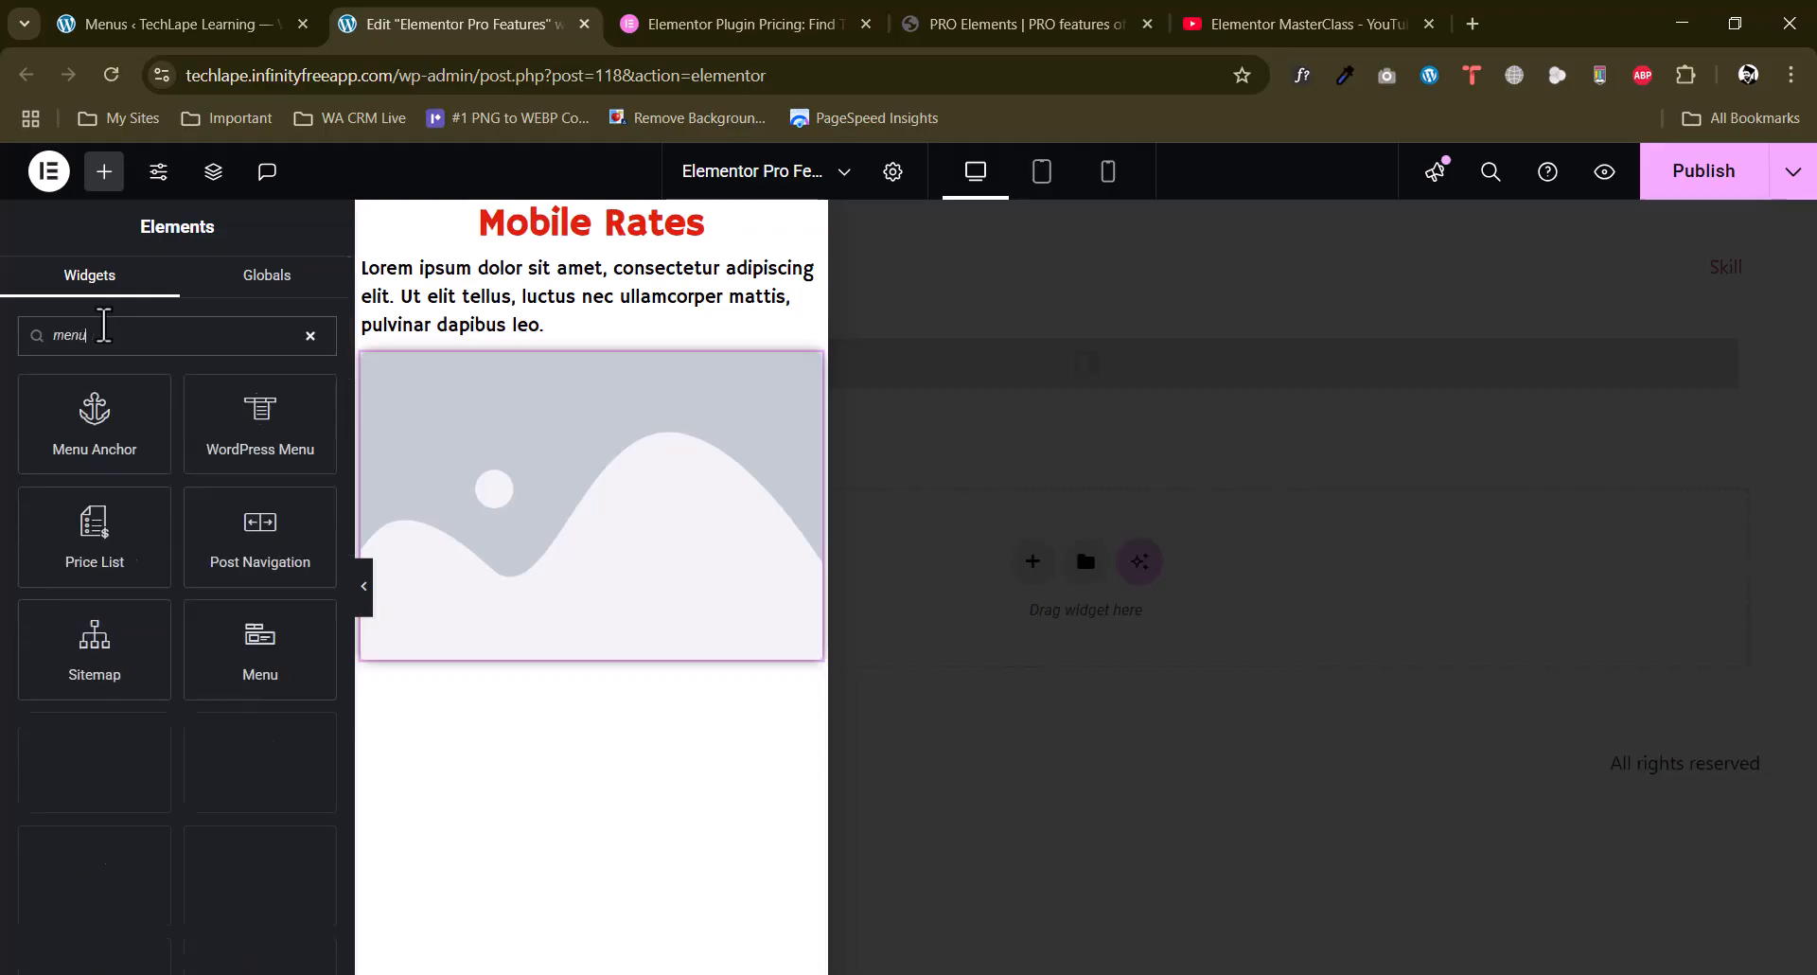
drag(265, 445, 504, 653)
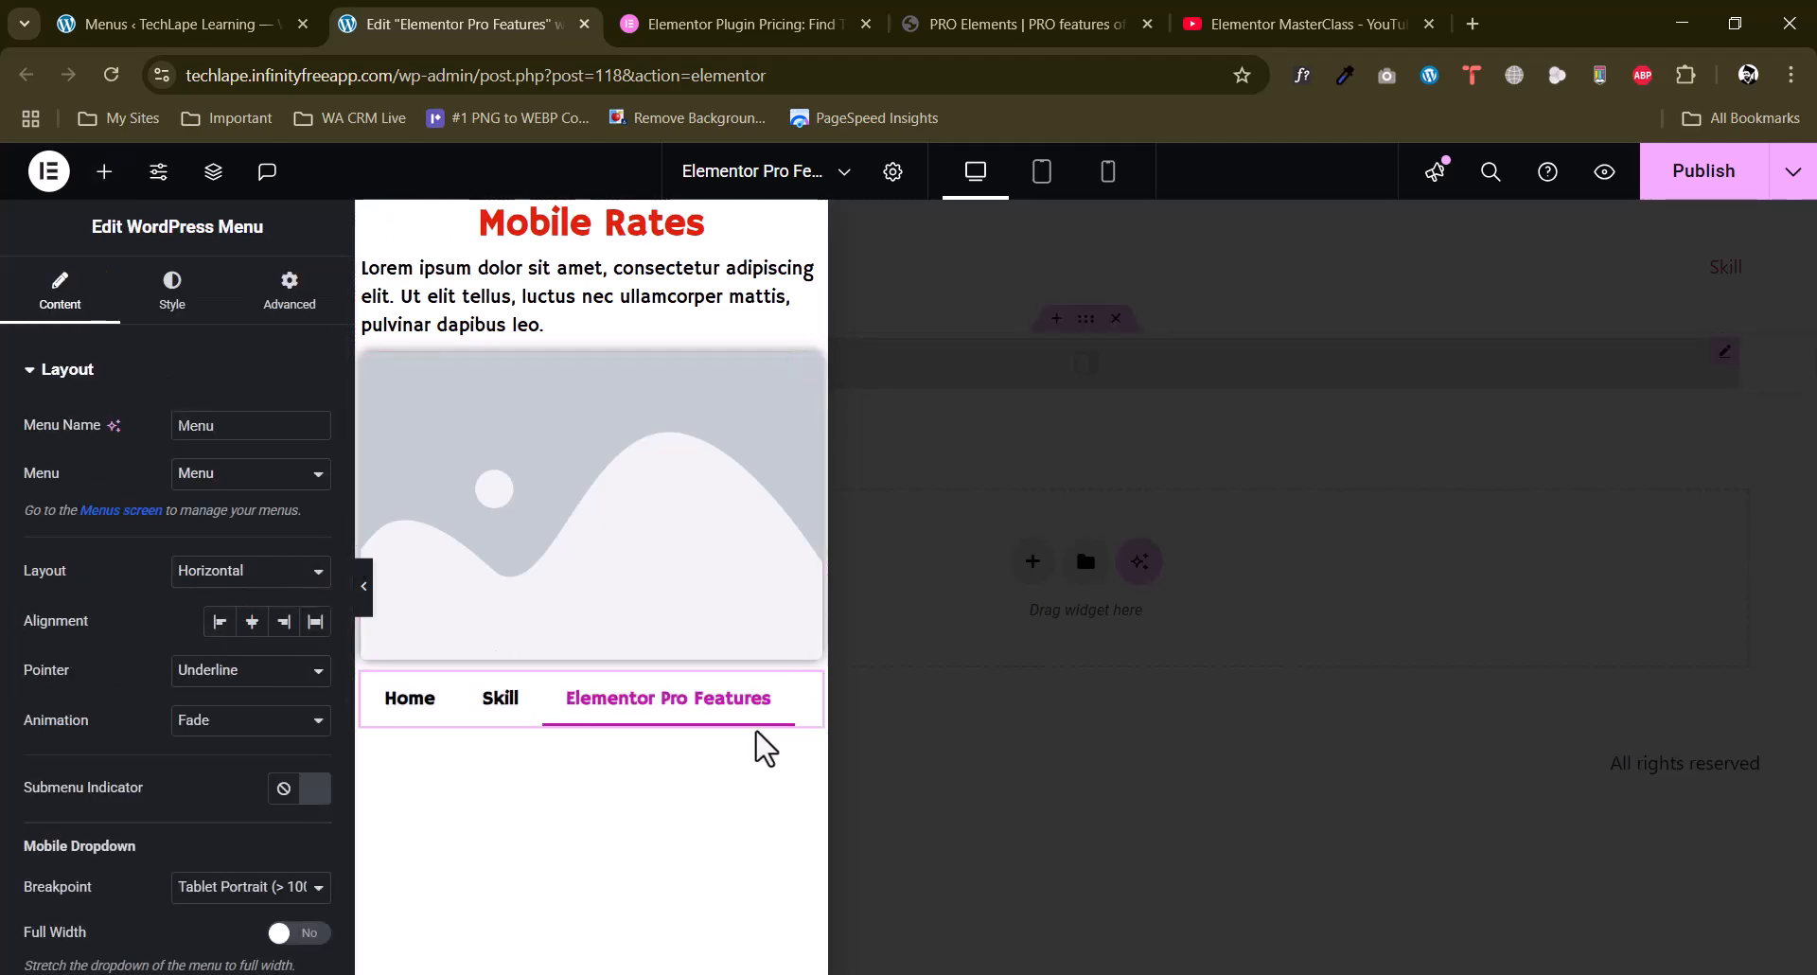
scroll(214, 680, down, 1)
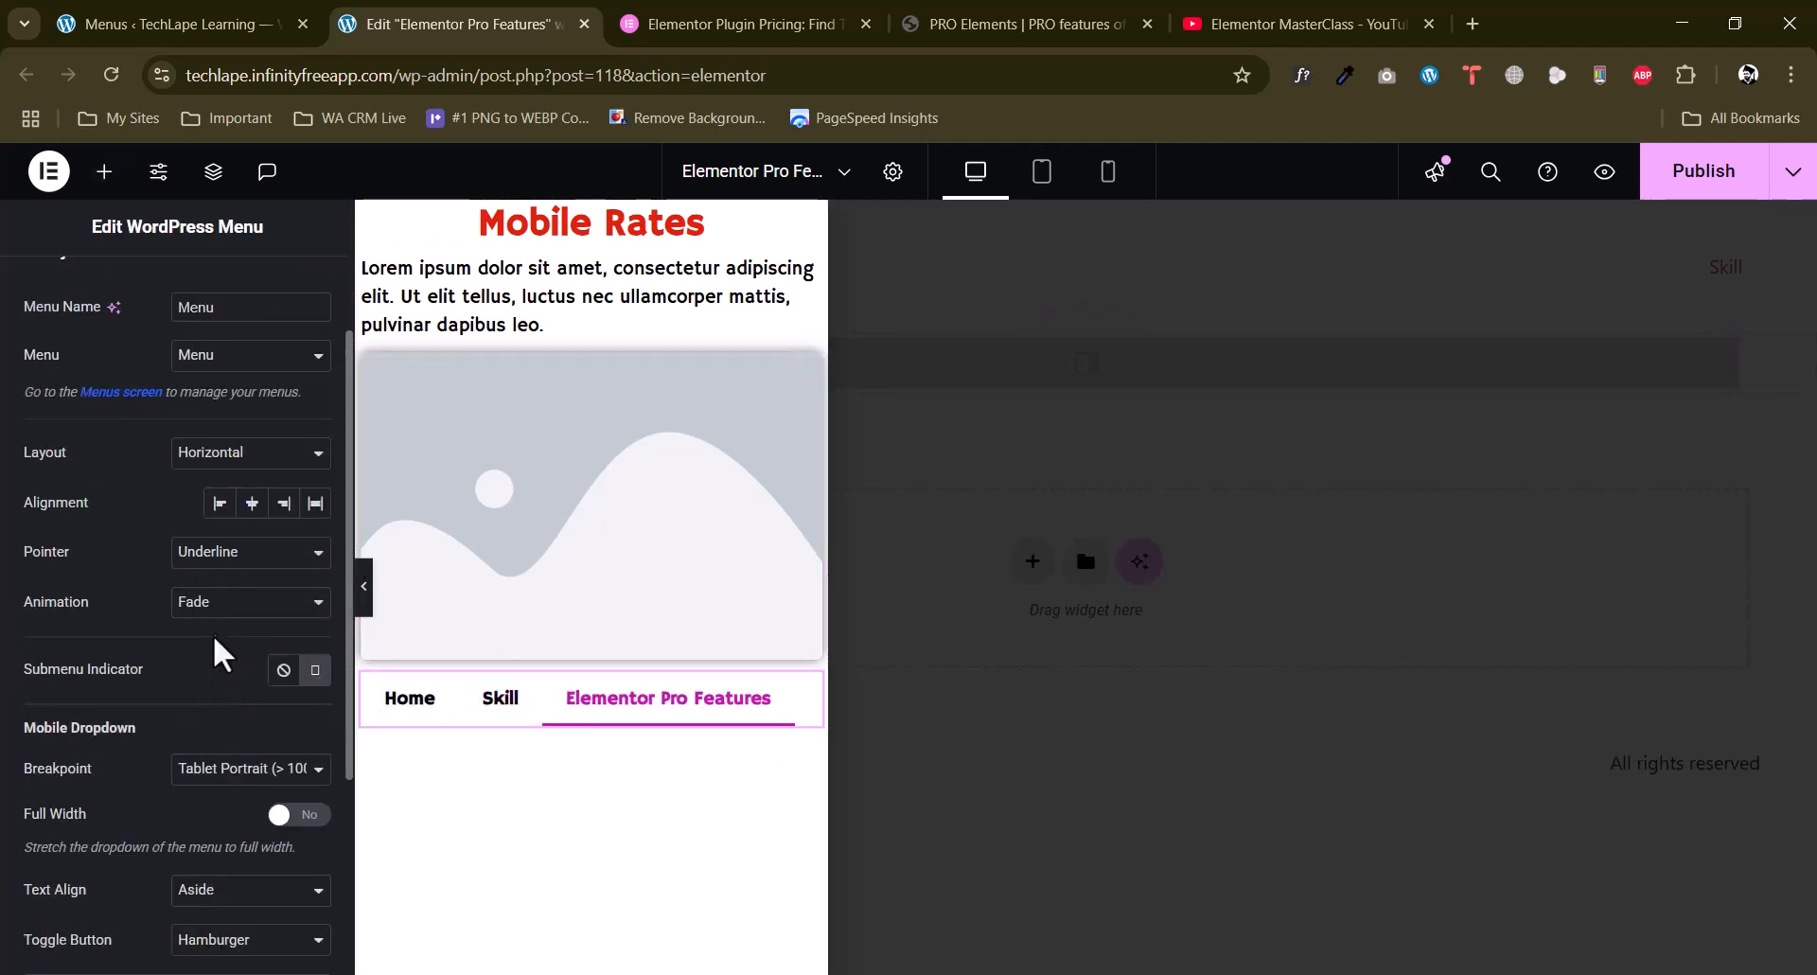
scroll(219, 658, down, 3)
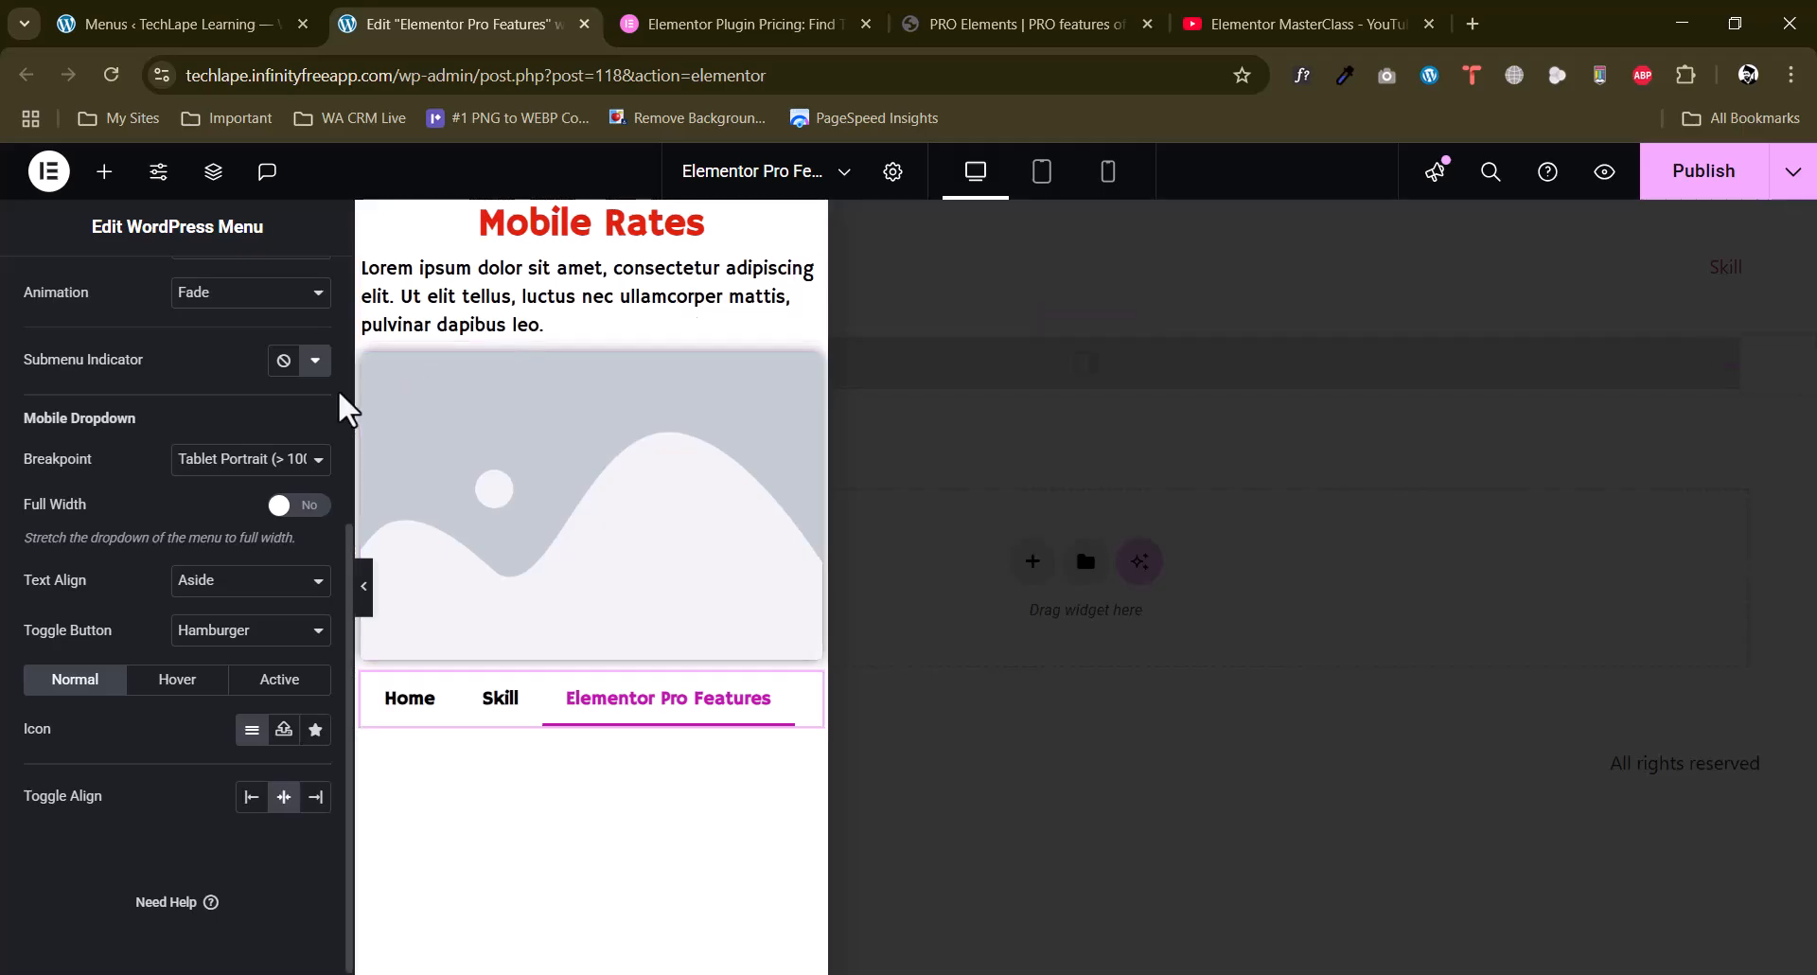
click(104, 172)
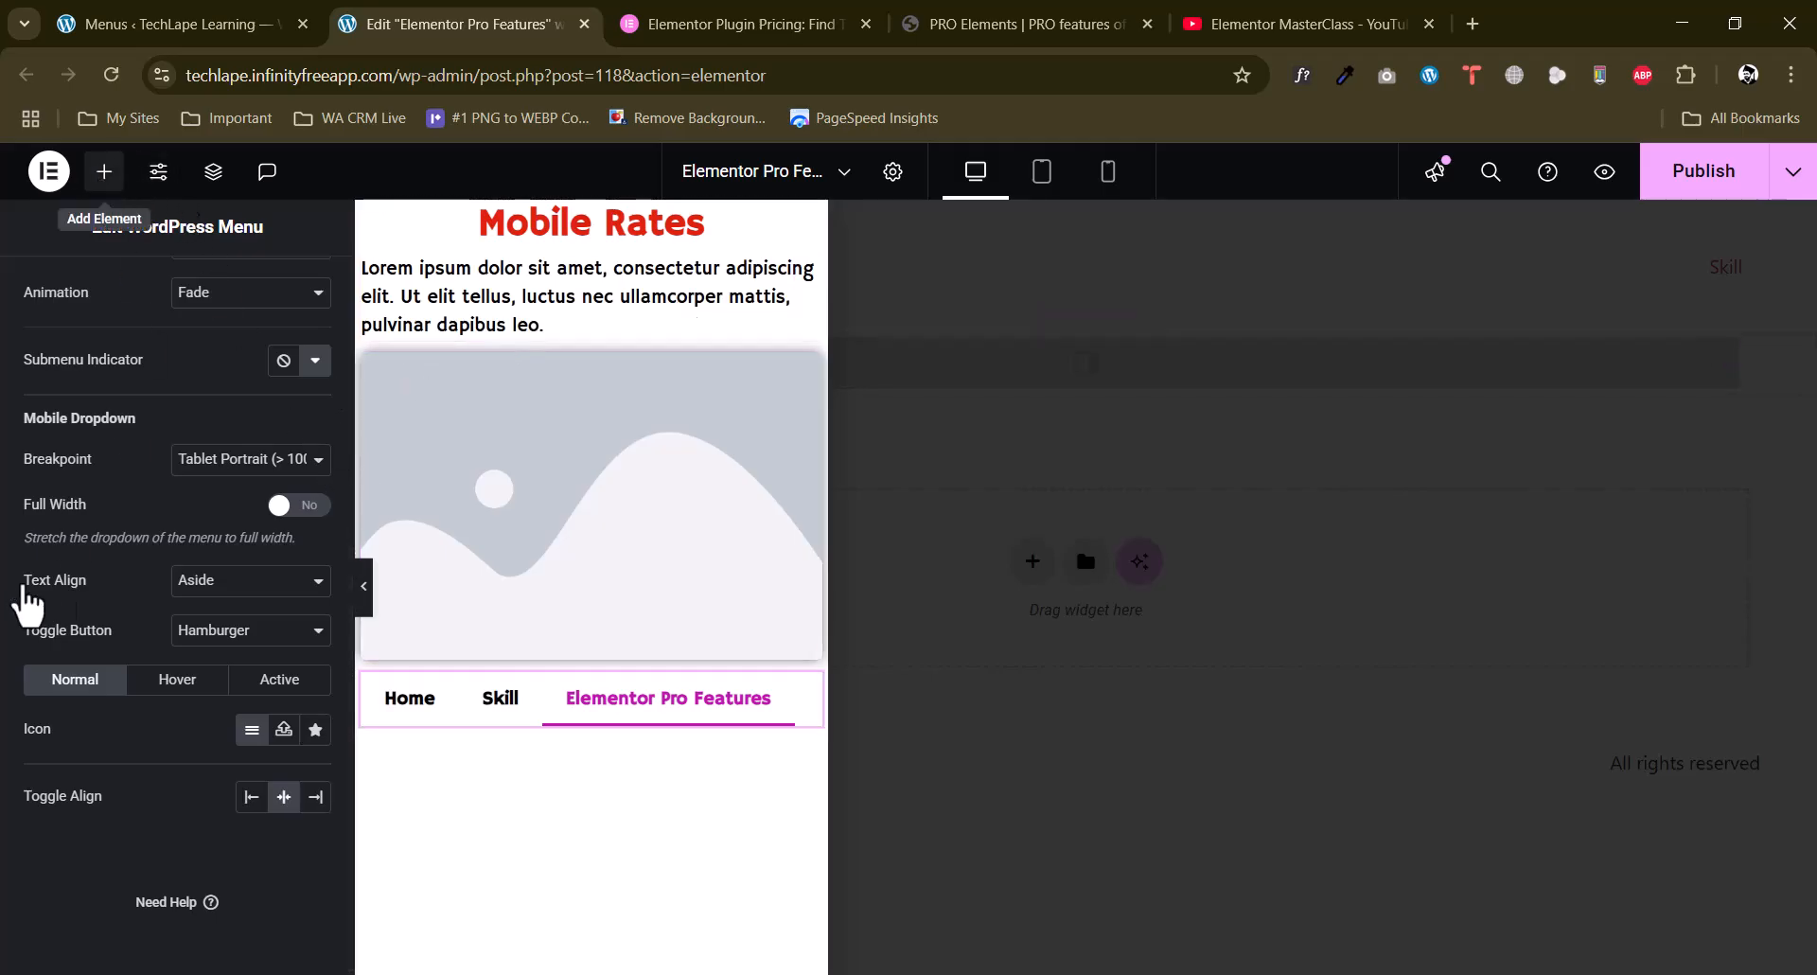
scroll(89, 642, down, 8)
scroll(138, 617, up, 4)
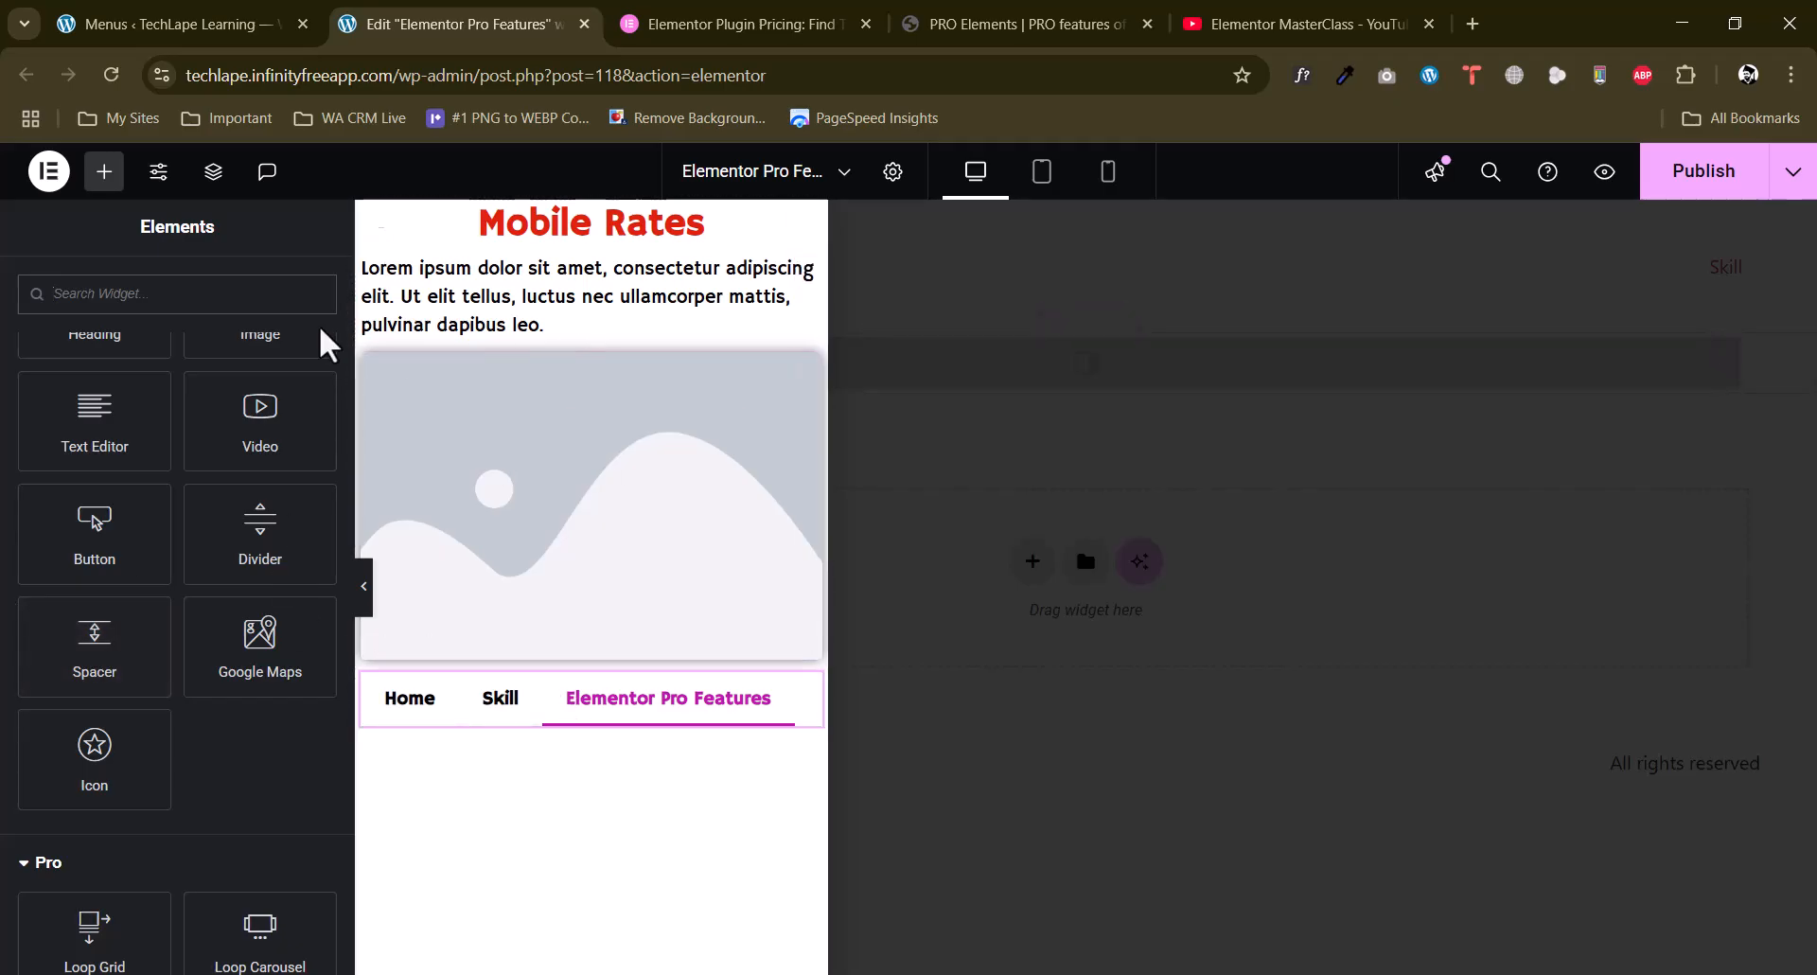
scroll(81, 527, down, 5)
scroll(73, 528, up, 9)
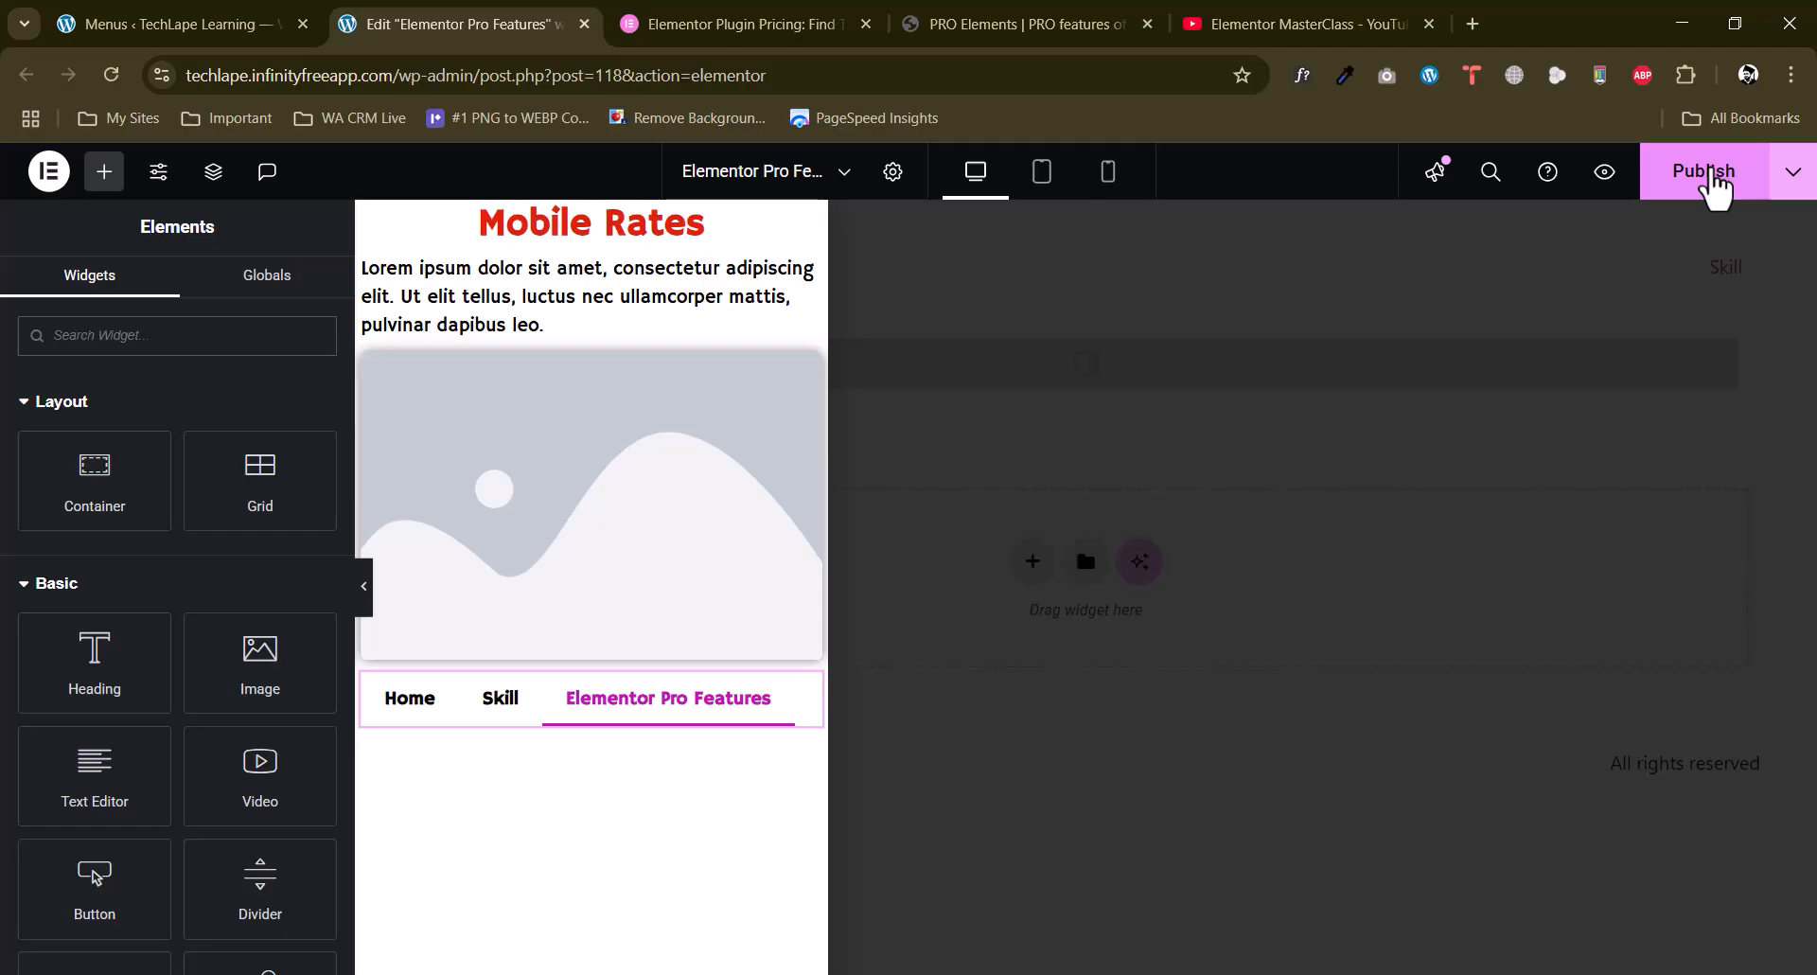
Publish the Elementor Pro Features page and reopen the Off-Canvas widget's settings.
click(1713, 185)
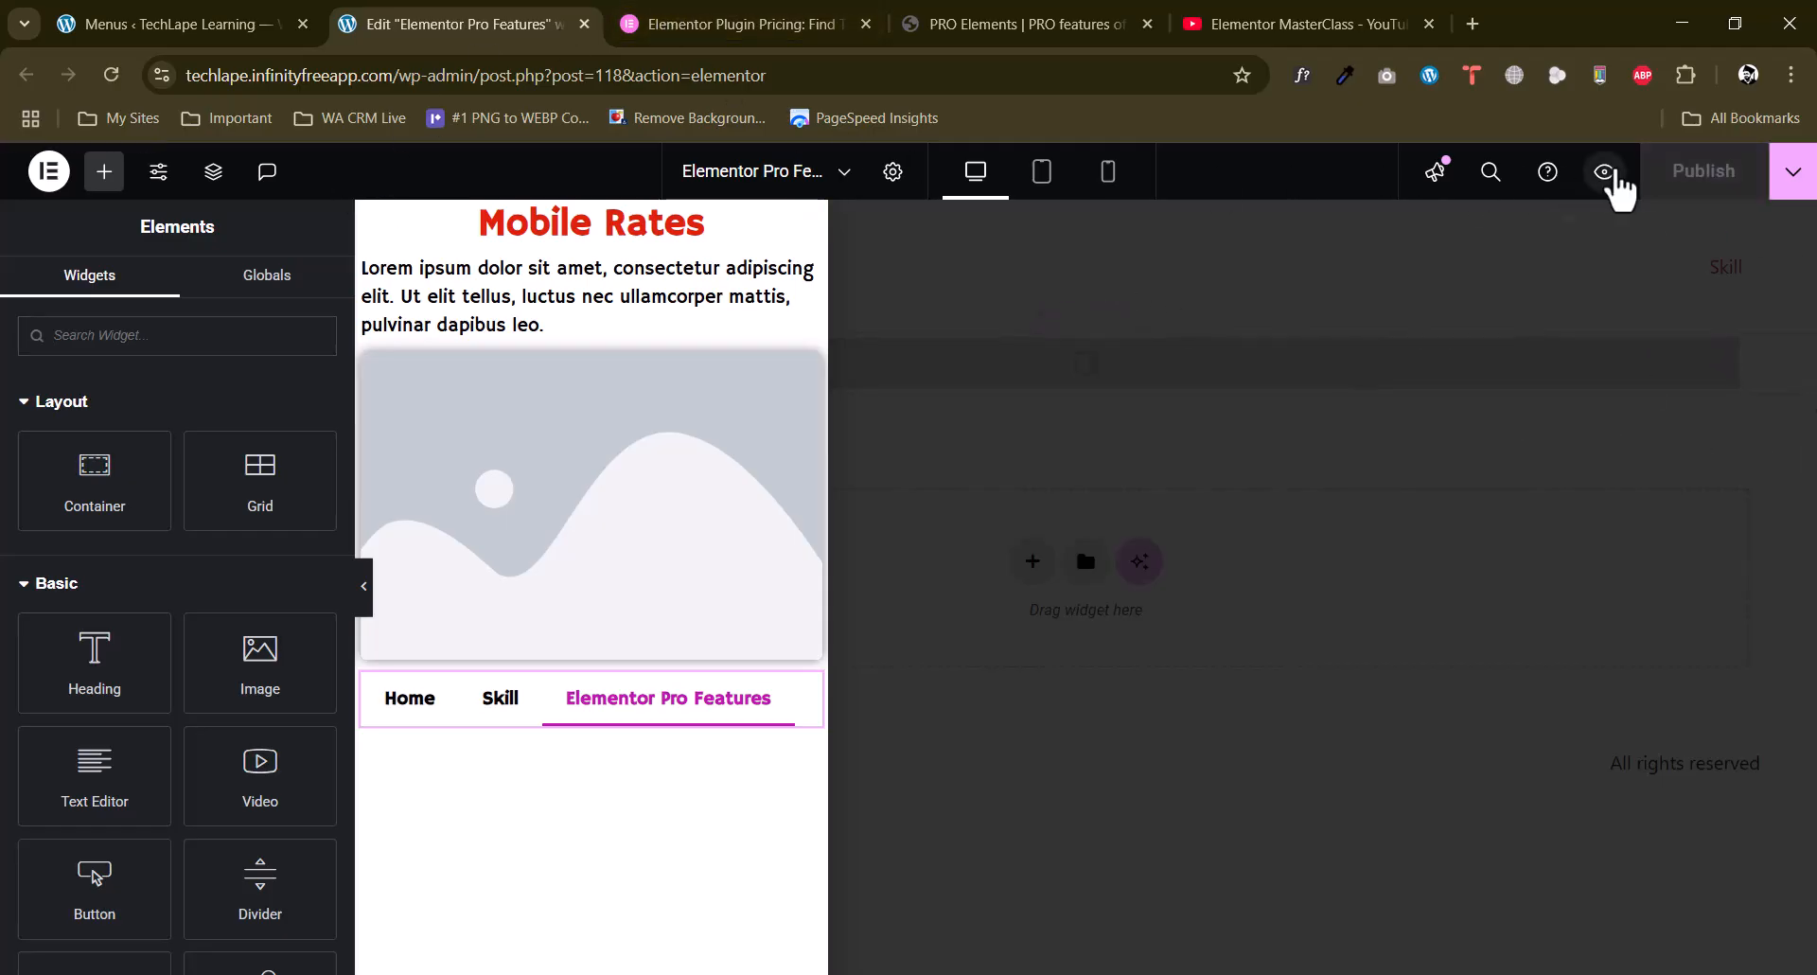
click(1030, 435)
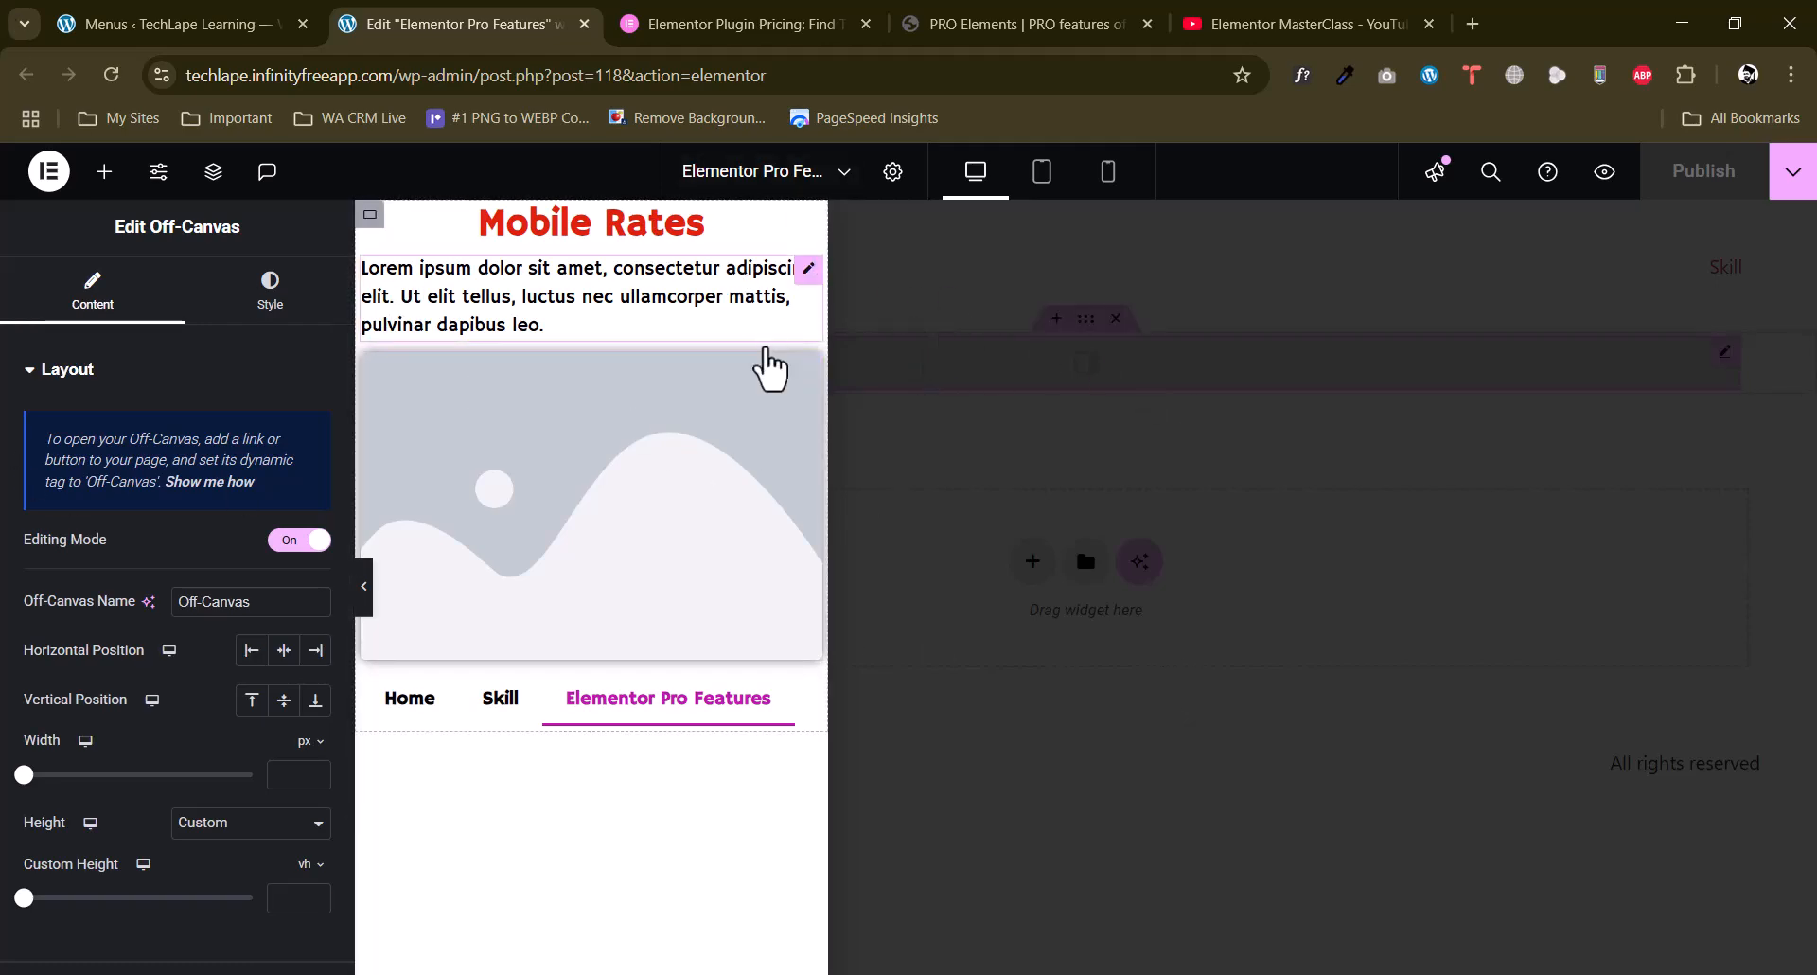
Open the page structure, select the outermost container, and toggle its visibility in the editor off and back on.
right_click(762, 327)
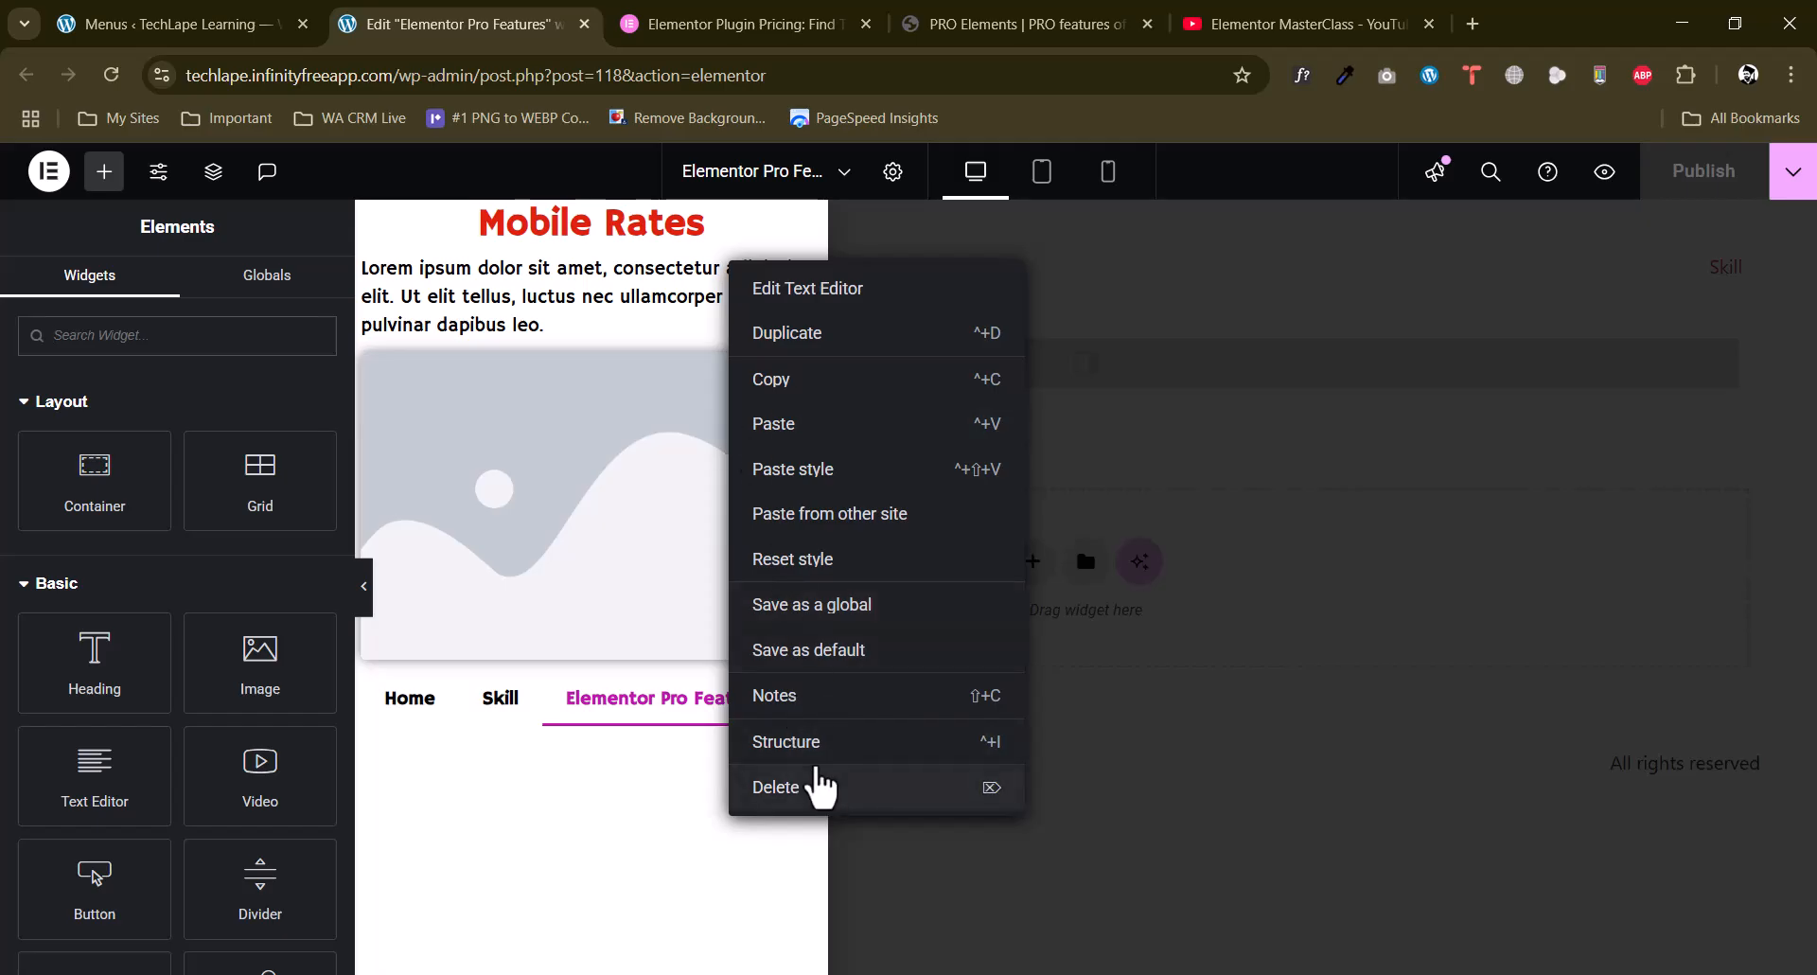
click(803, 748)
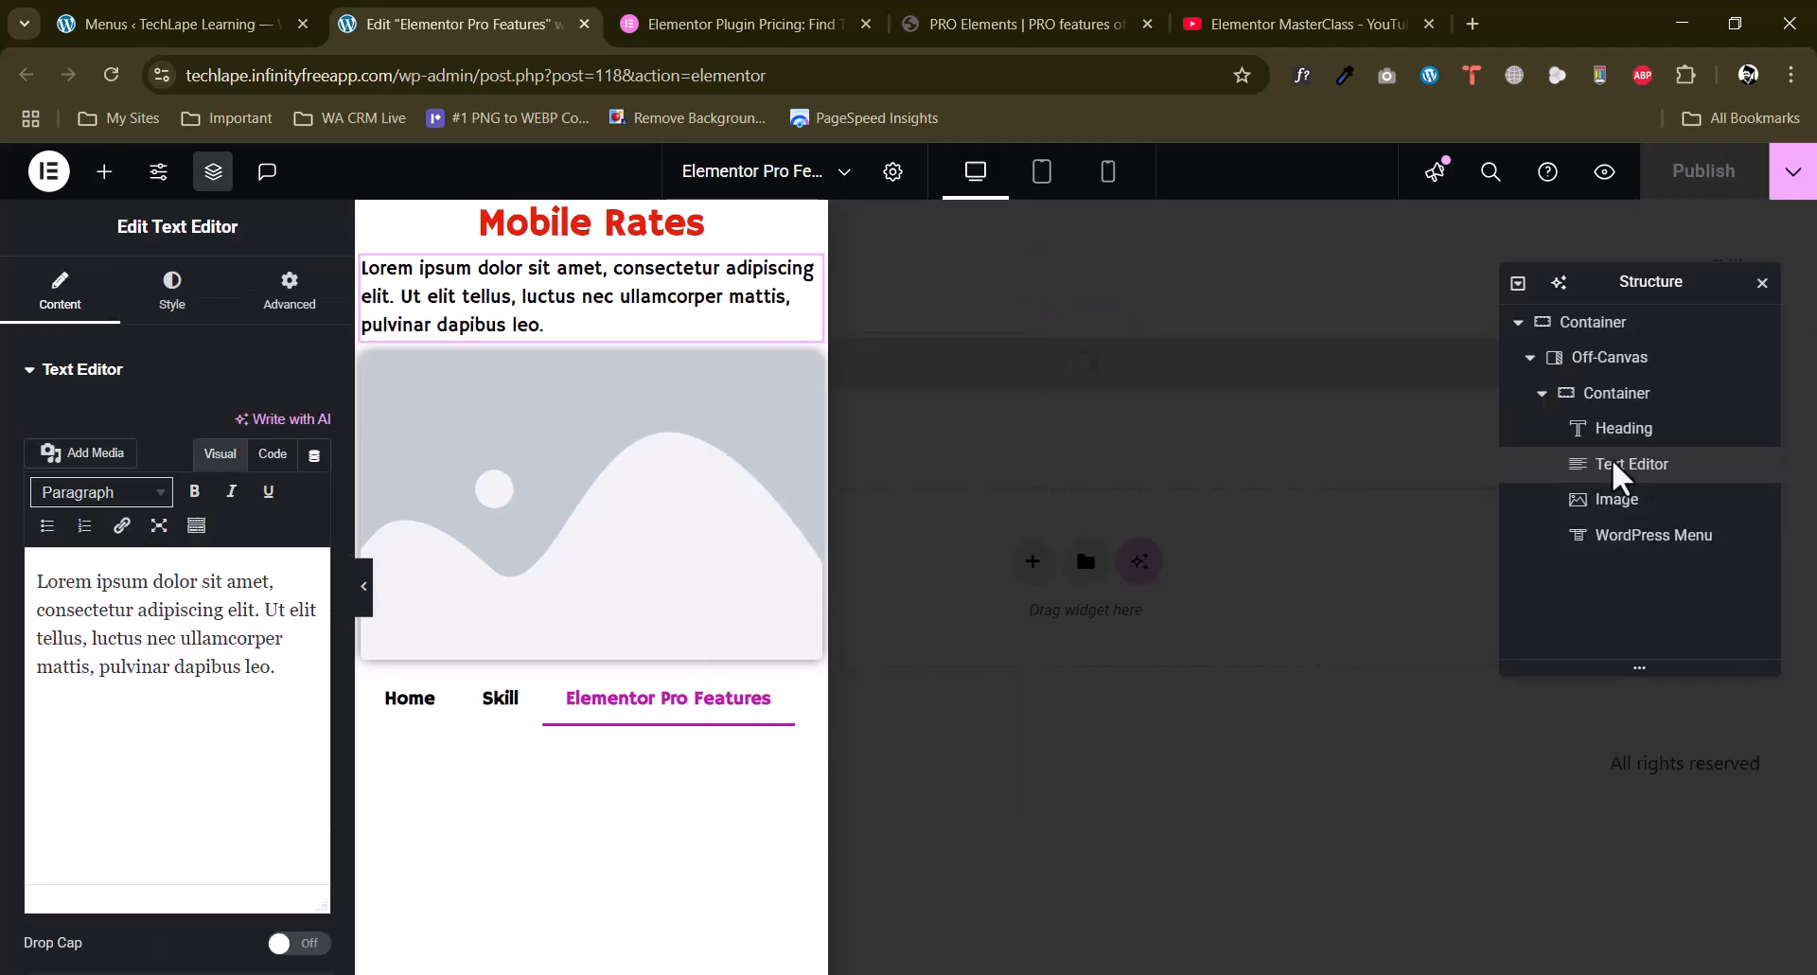
click(1668, 395)
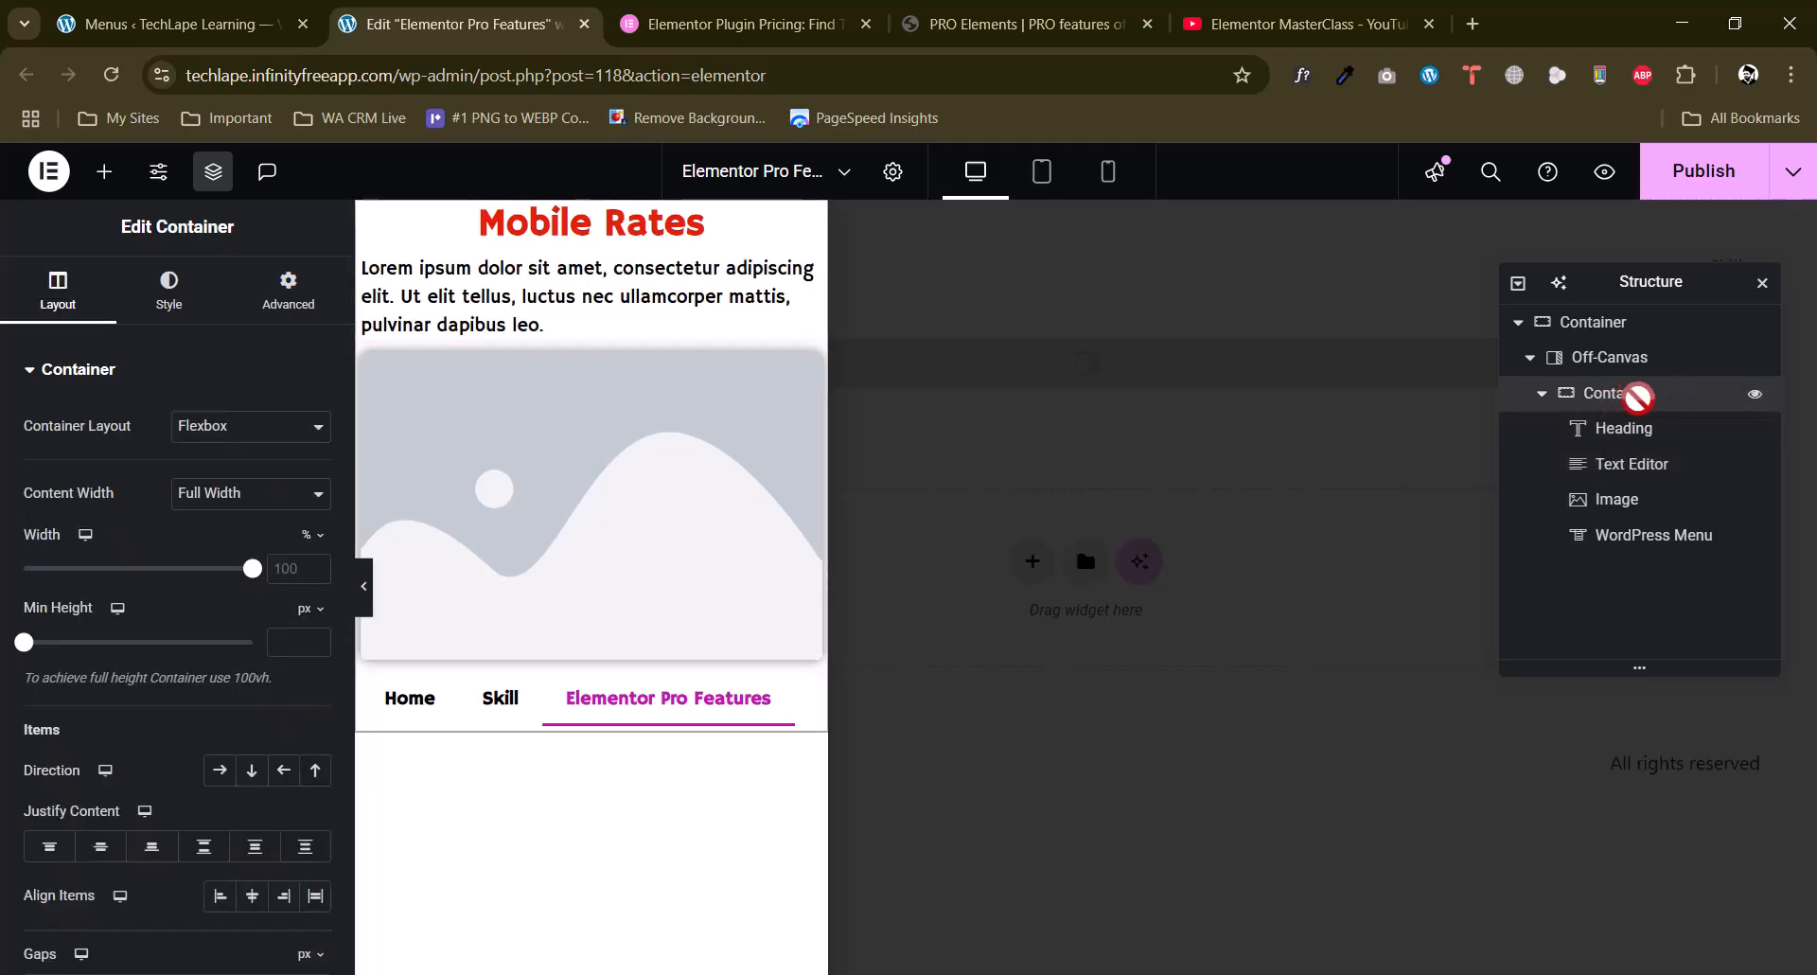
click(1624, 362)
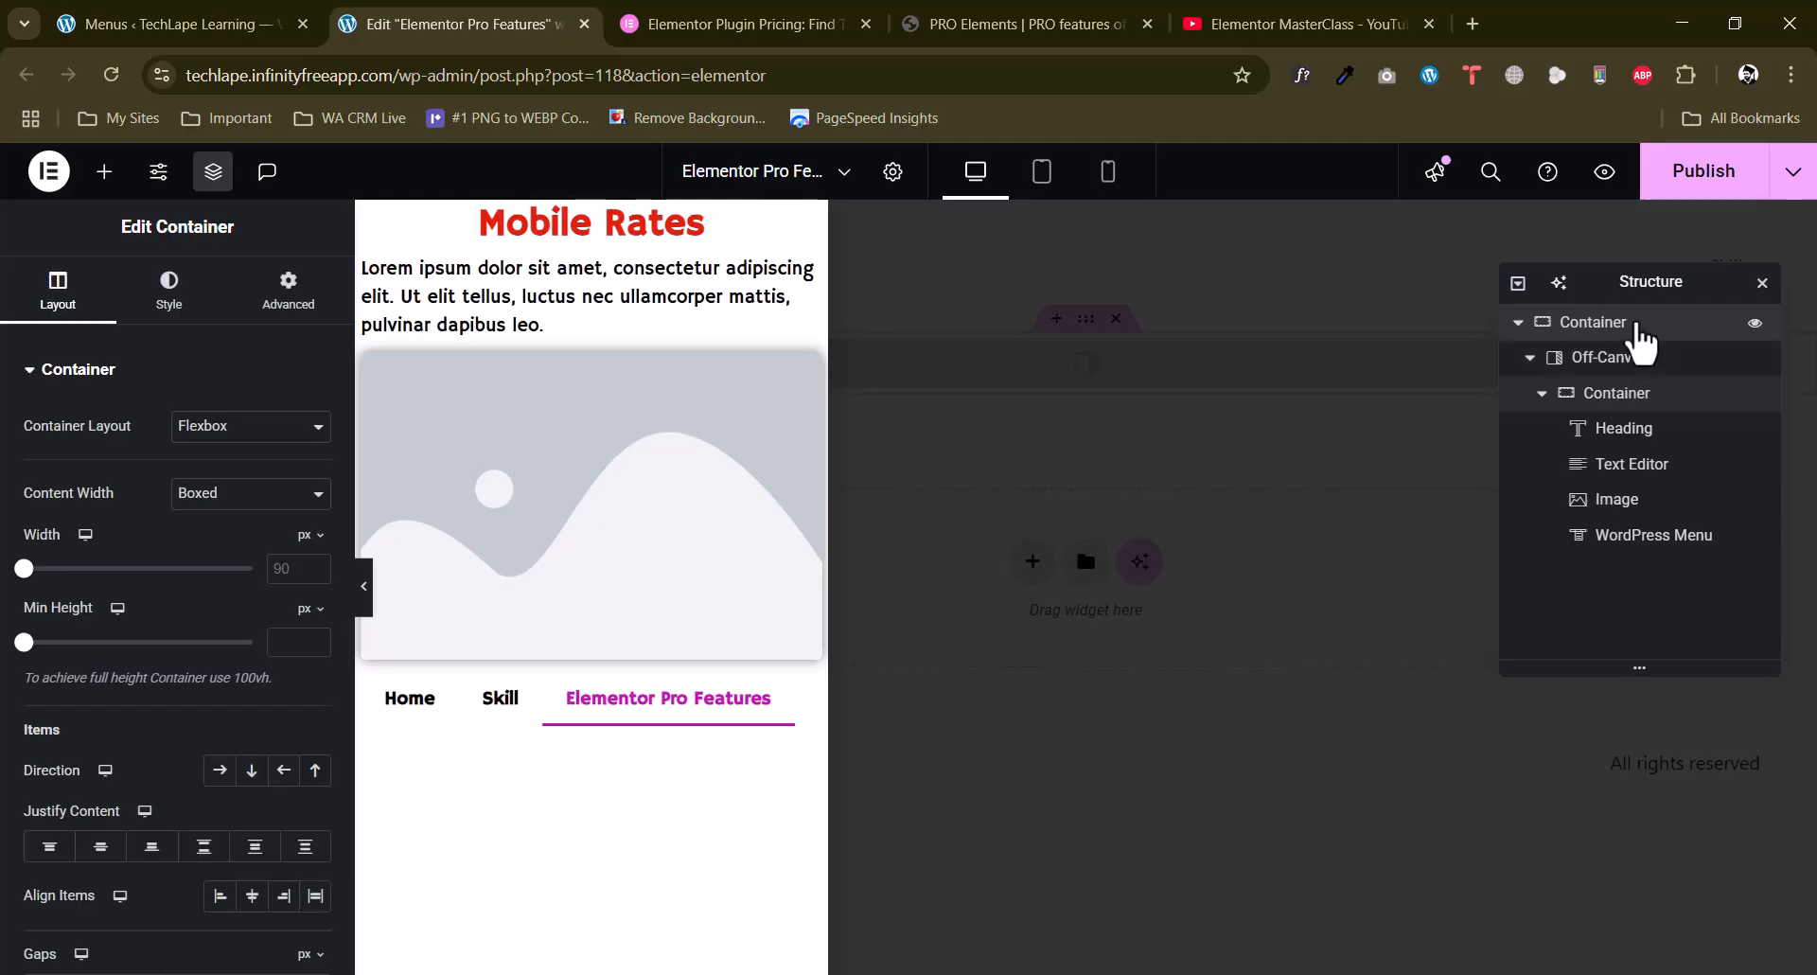
click(1753, 324)
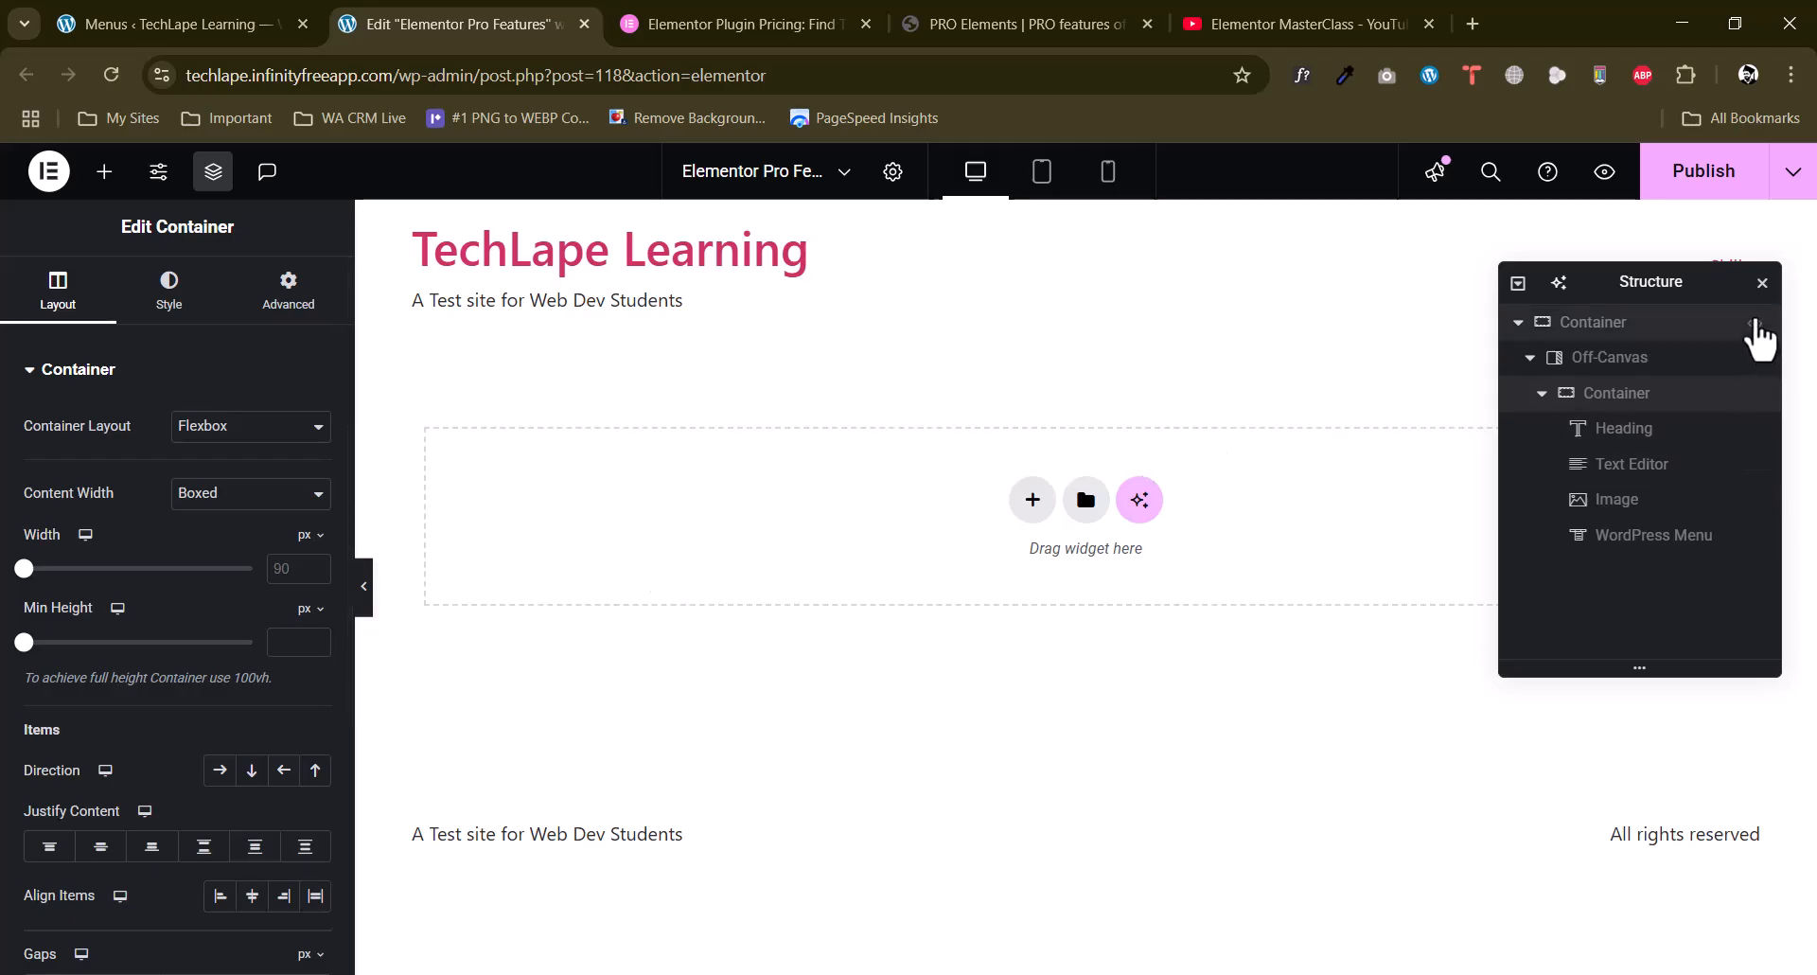
click(1756, 324)
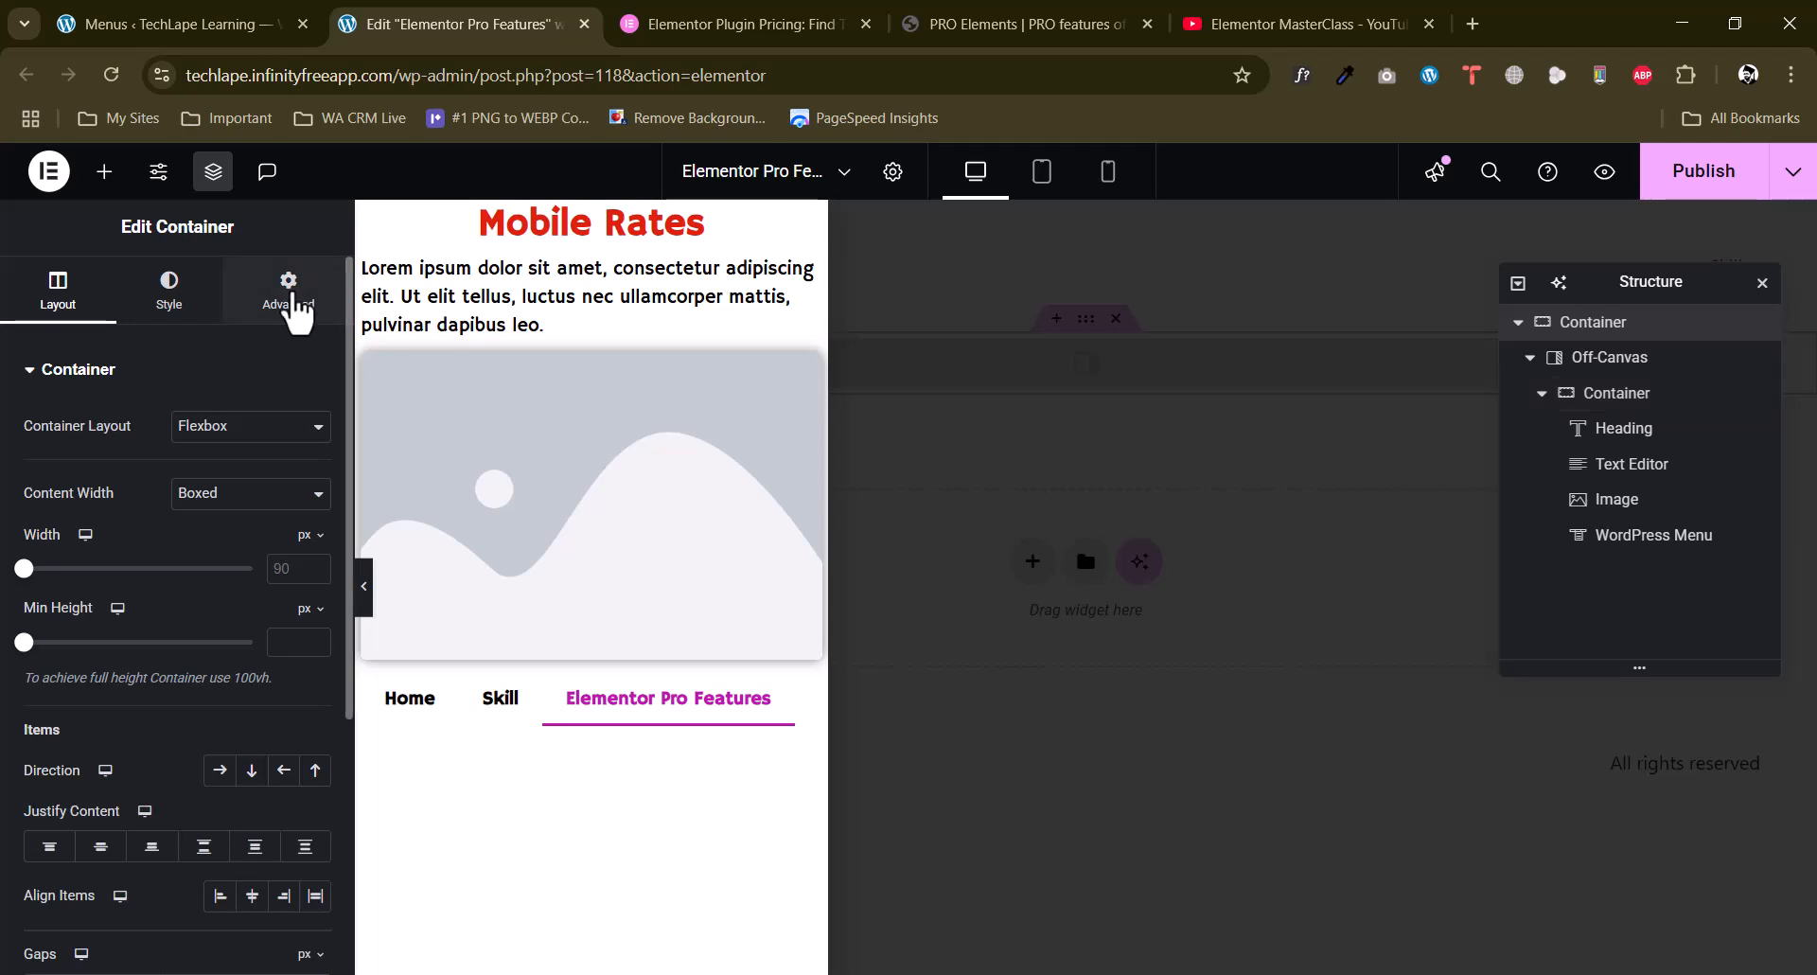
Try hiding the outer container on desktop, tablet portrait and mobile portrait, and restore its visibility on all three.
click(289, 289)
scroll(53, 549, down, 5)
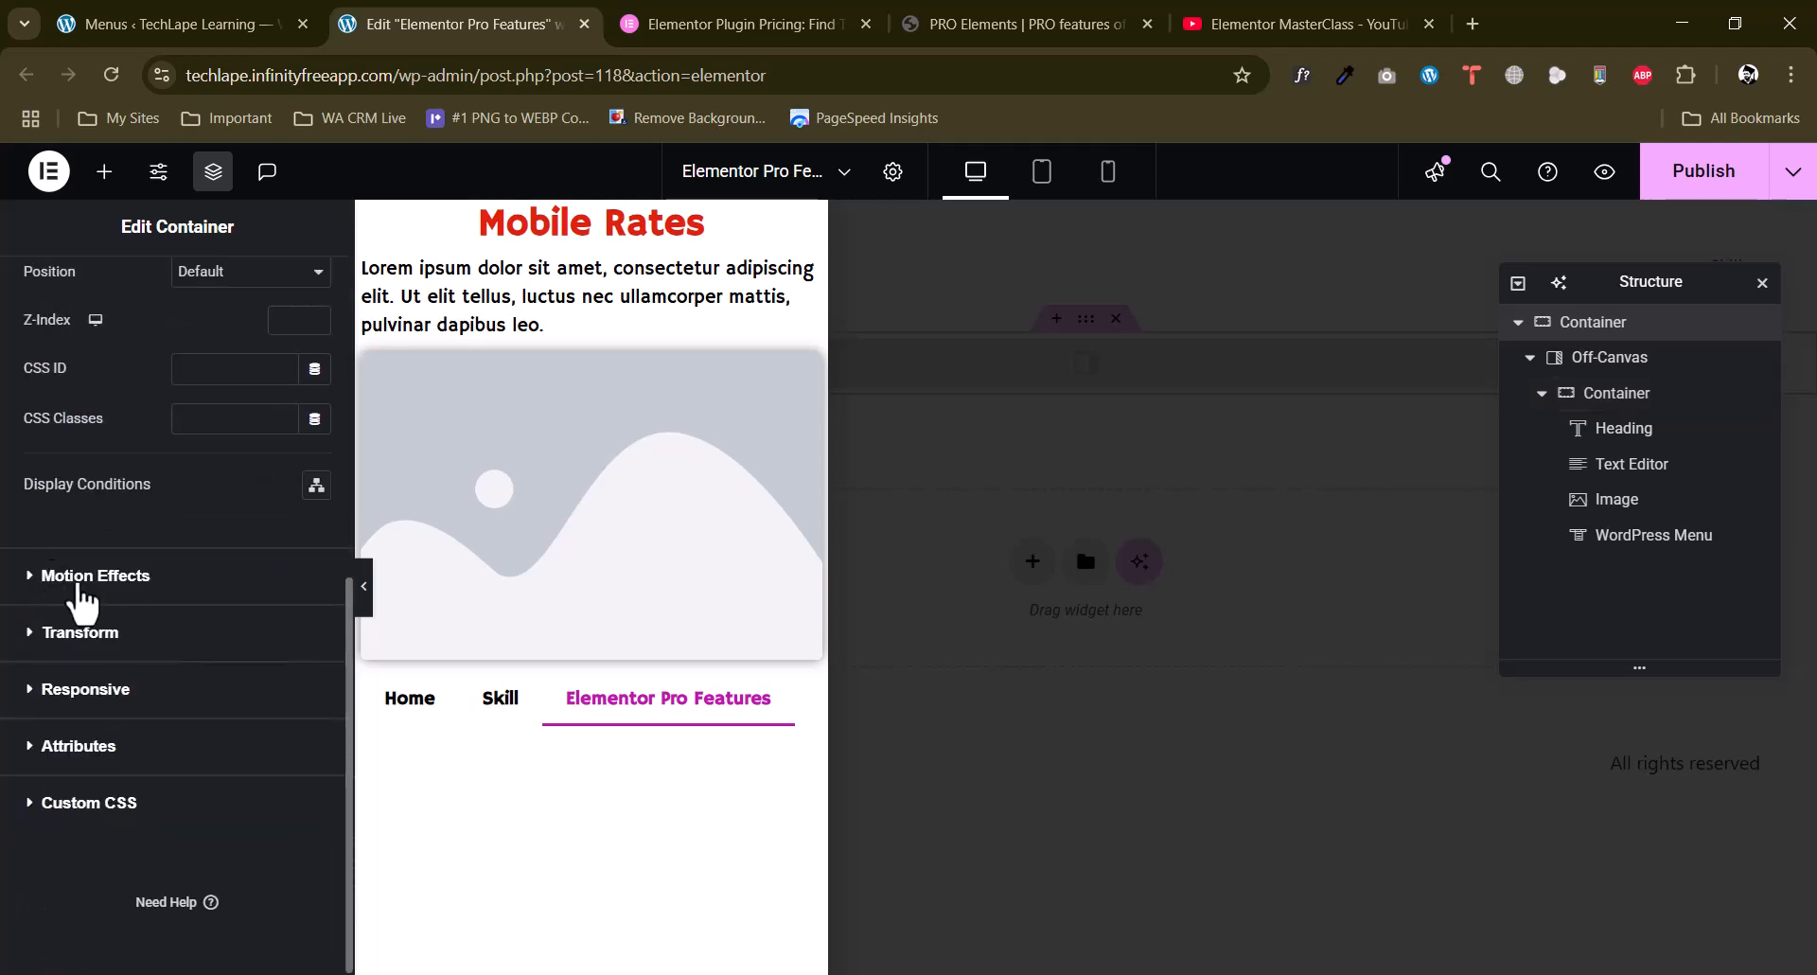
click(52, 691)
scroll(179, 568, down, 2)
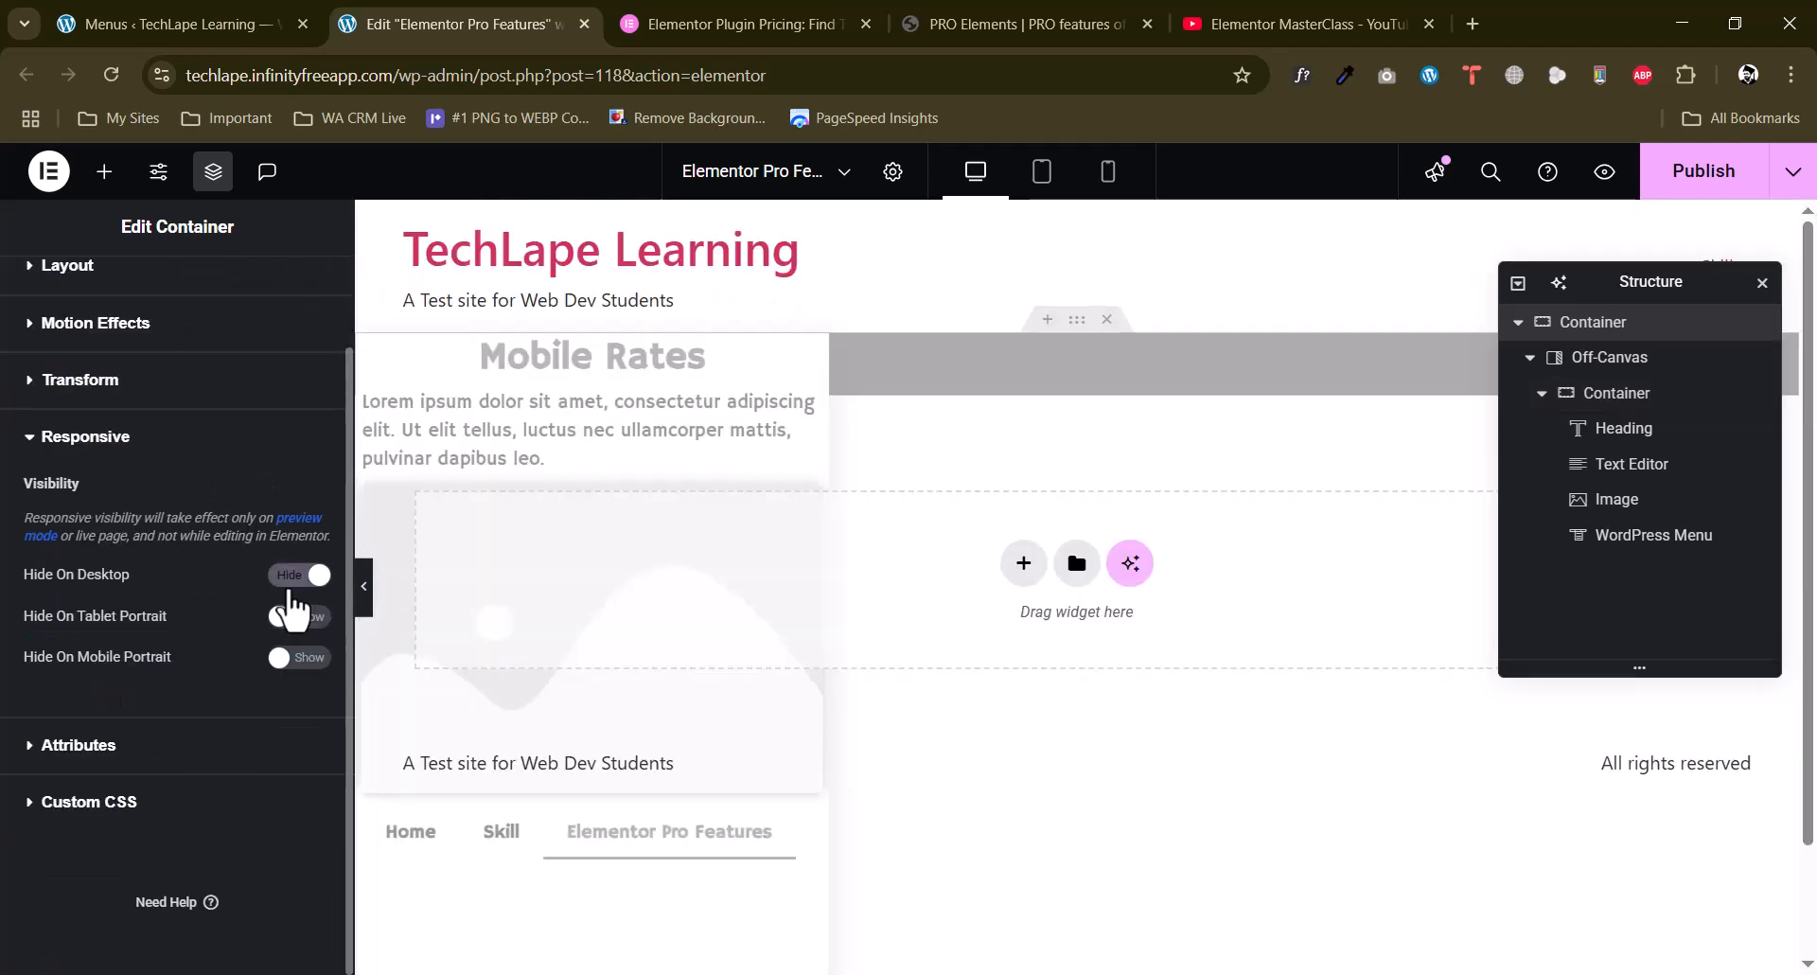
click(293, 576)
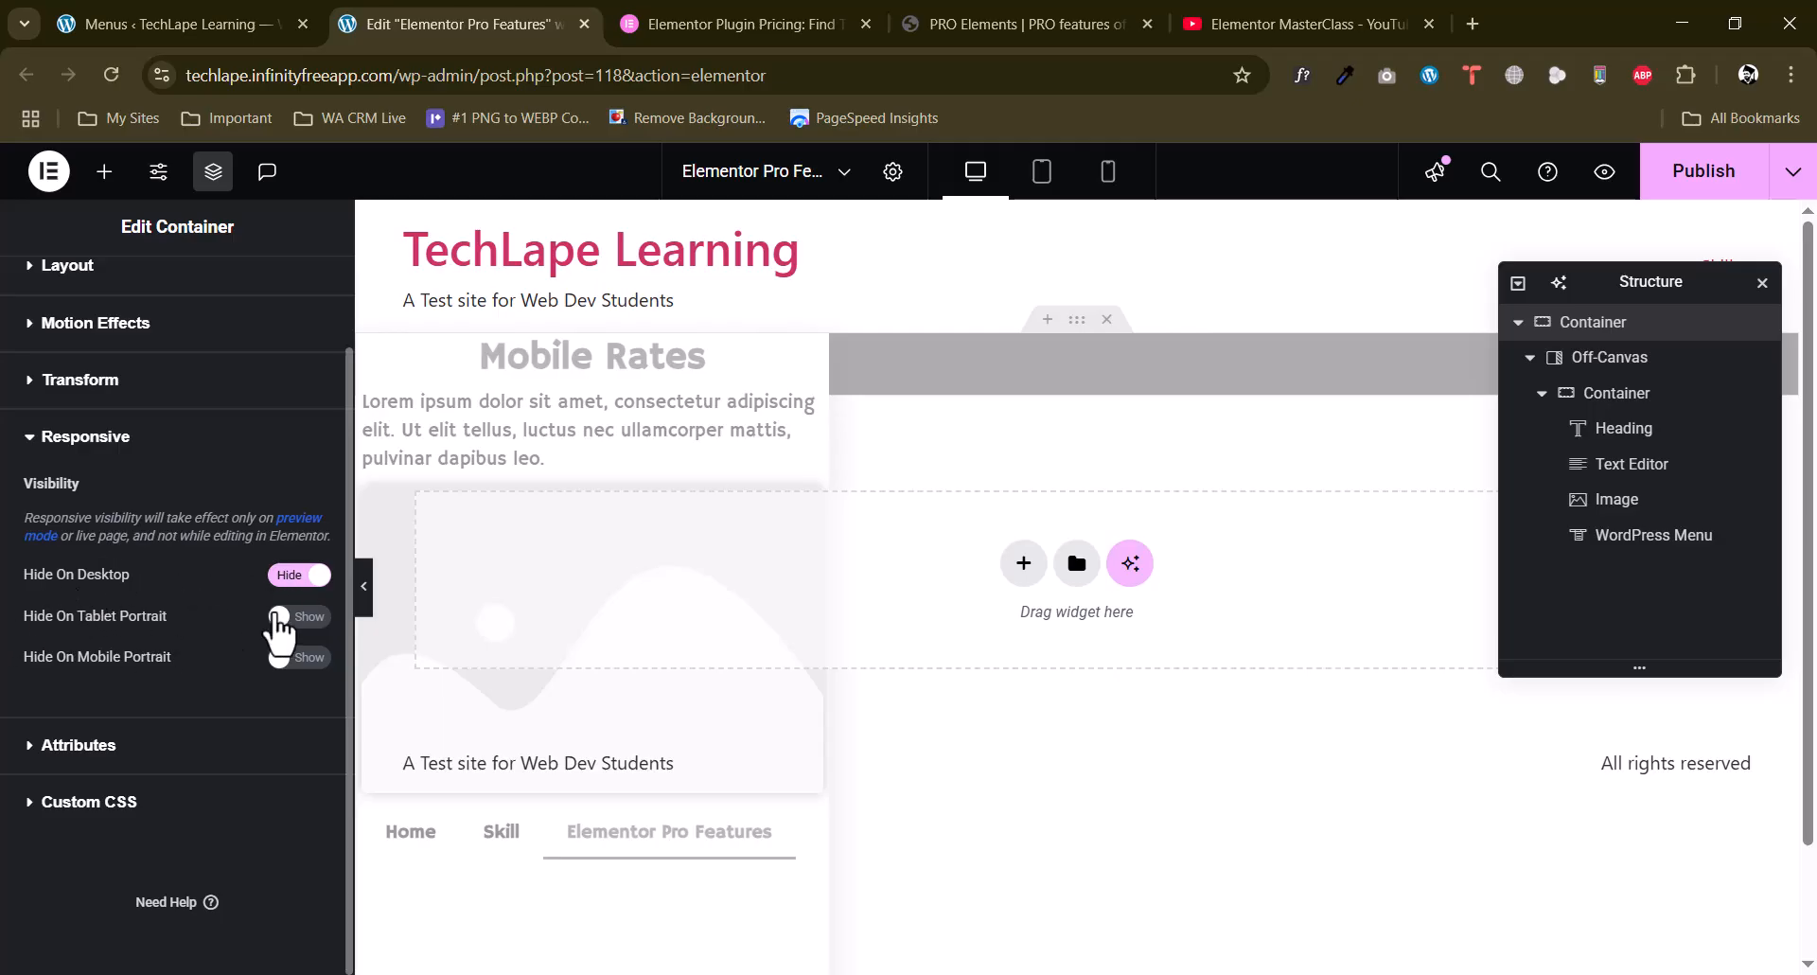
click(298, 660)
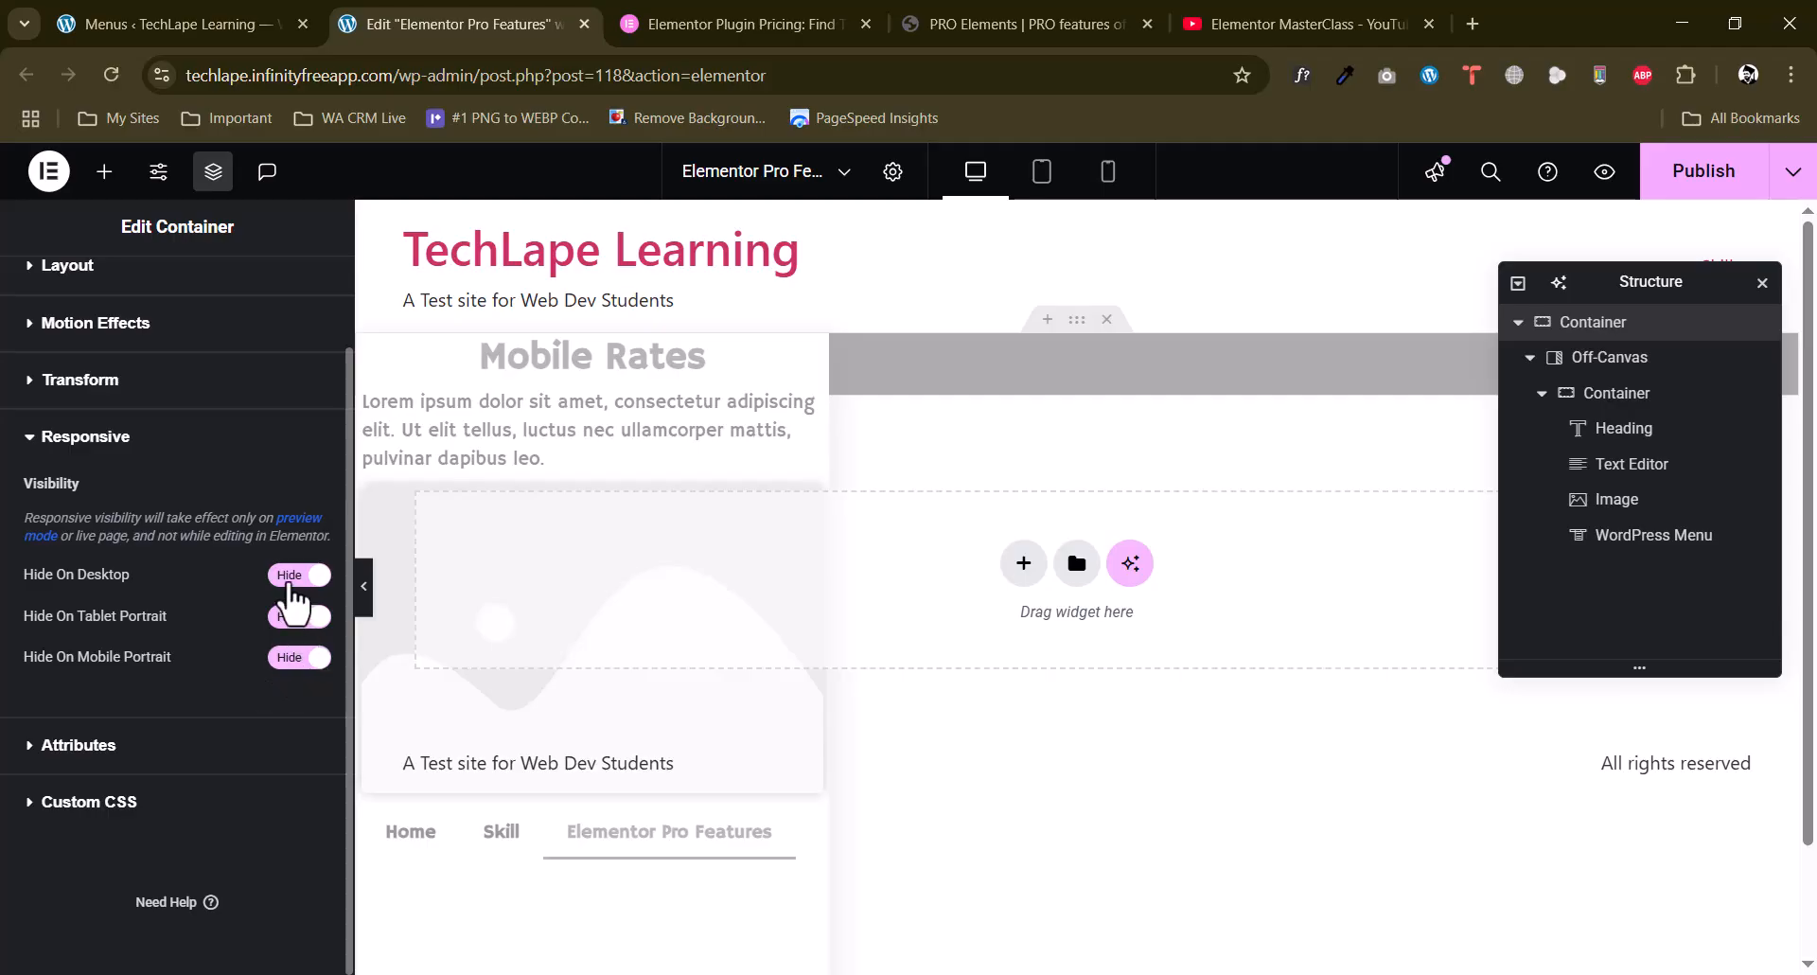
click(293, 575)
click(293, 616)
click(296, 657)
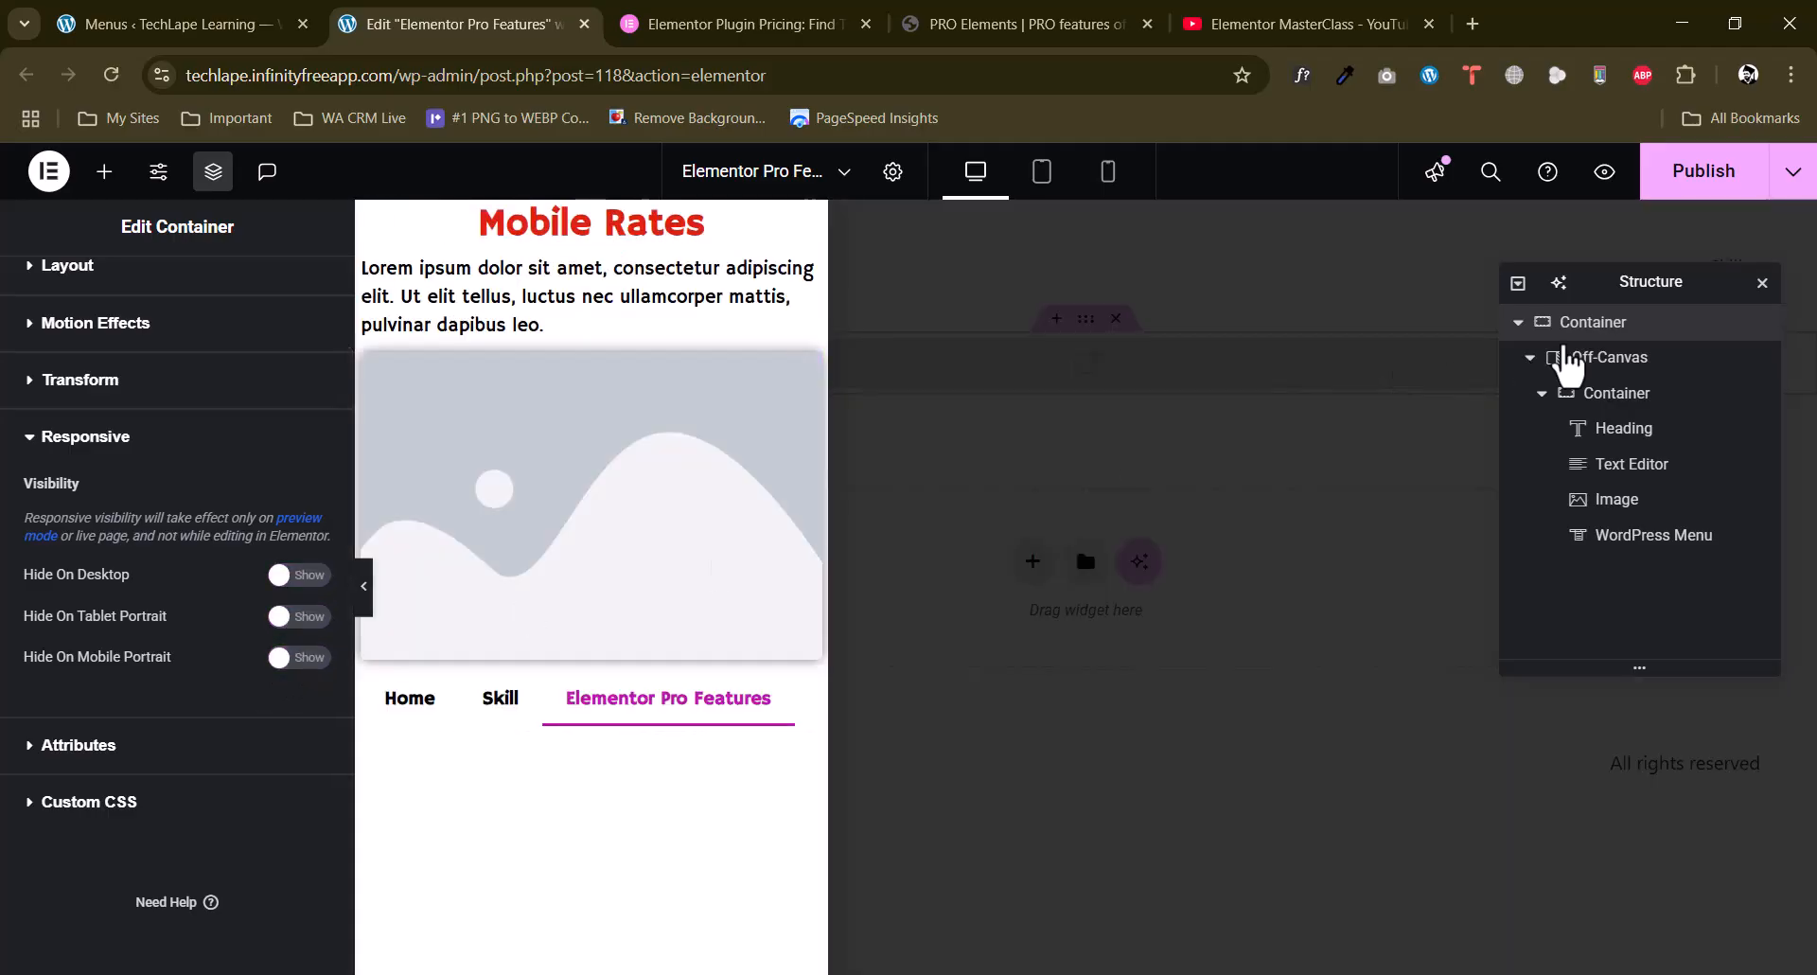
Hide the outer off-canvas container in the editor and add a Posts widget to the empty drop area.
click(1754, 323)
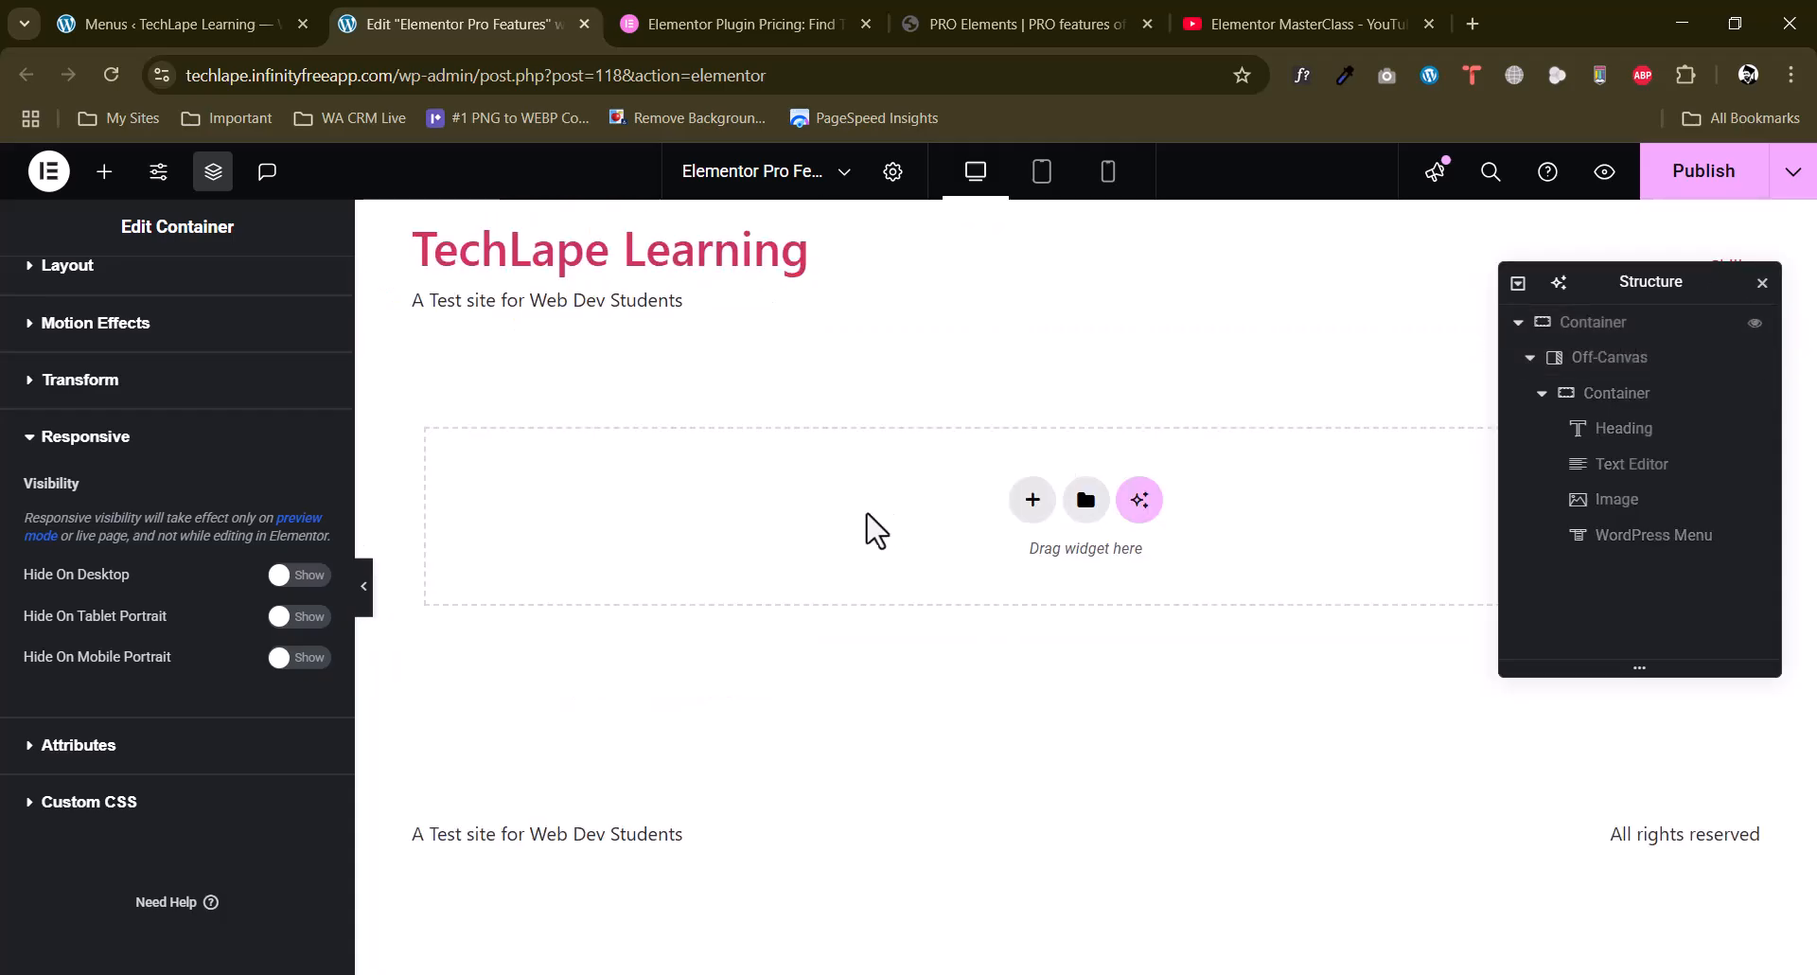
click(104, 175)
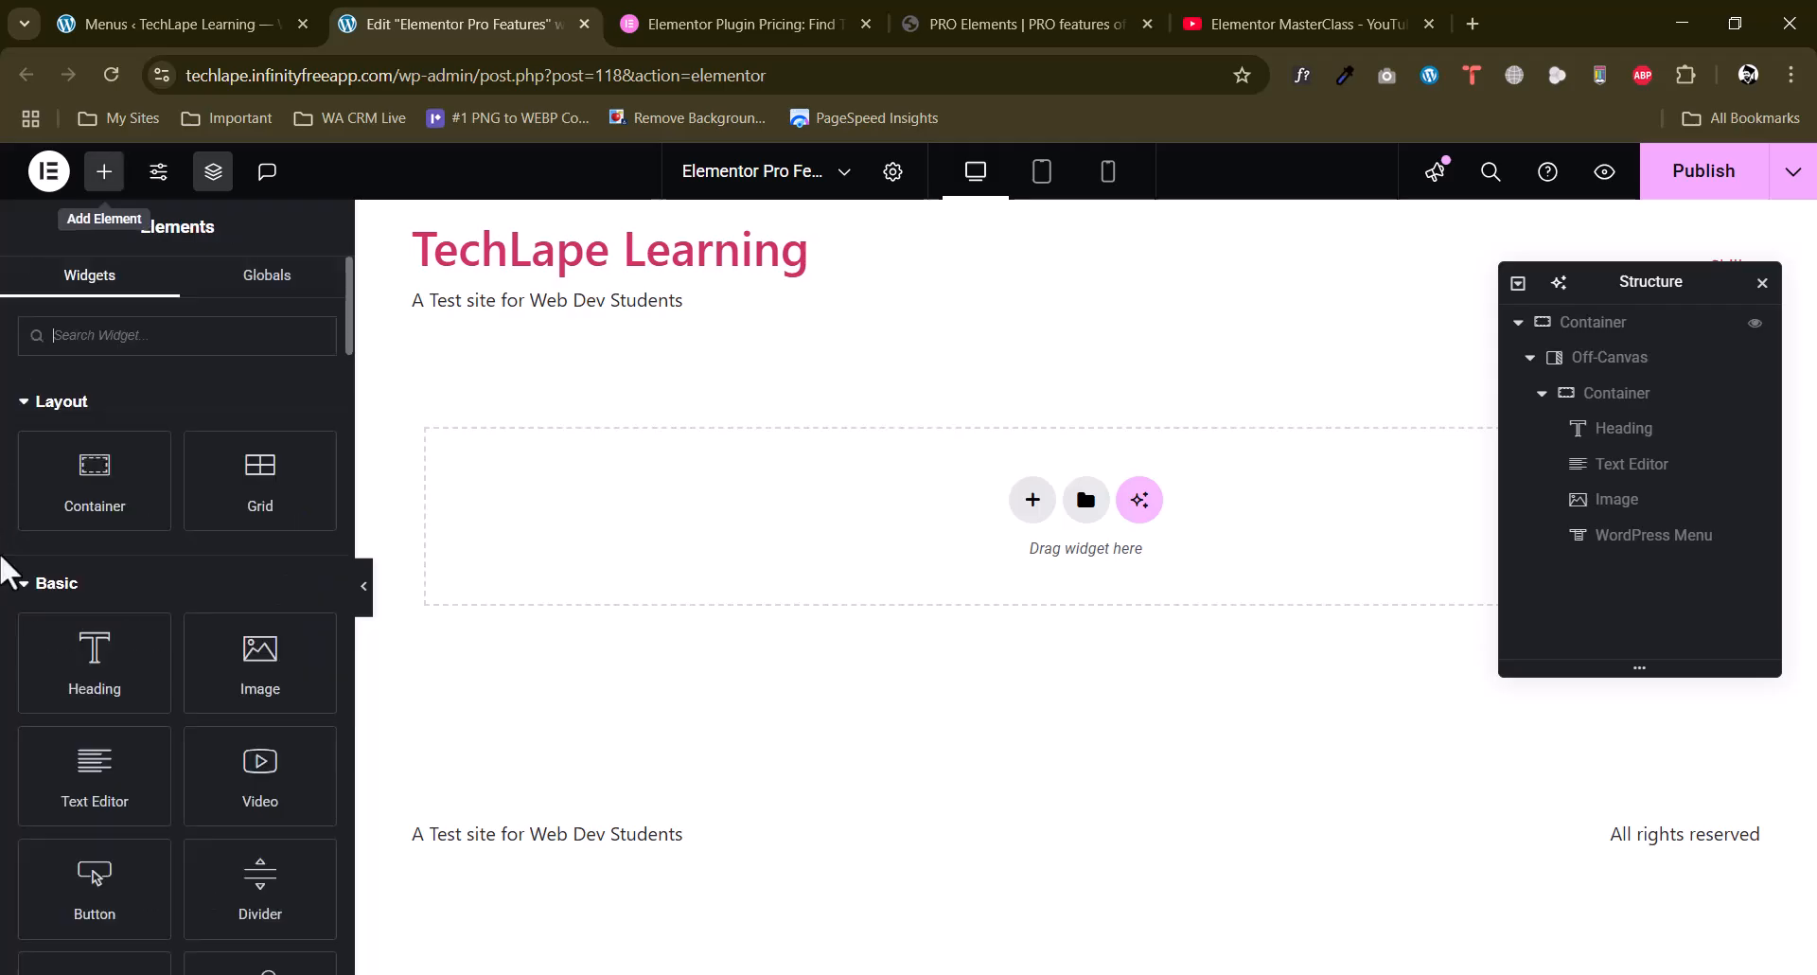
scroll(5, 567, down, 4)
scroll(5, 568, down, 5)
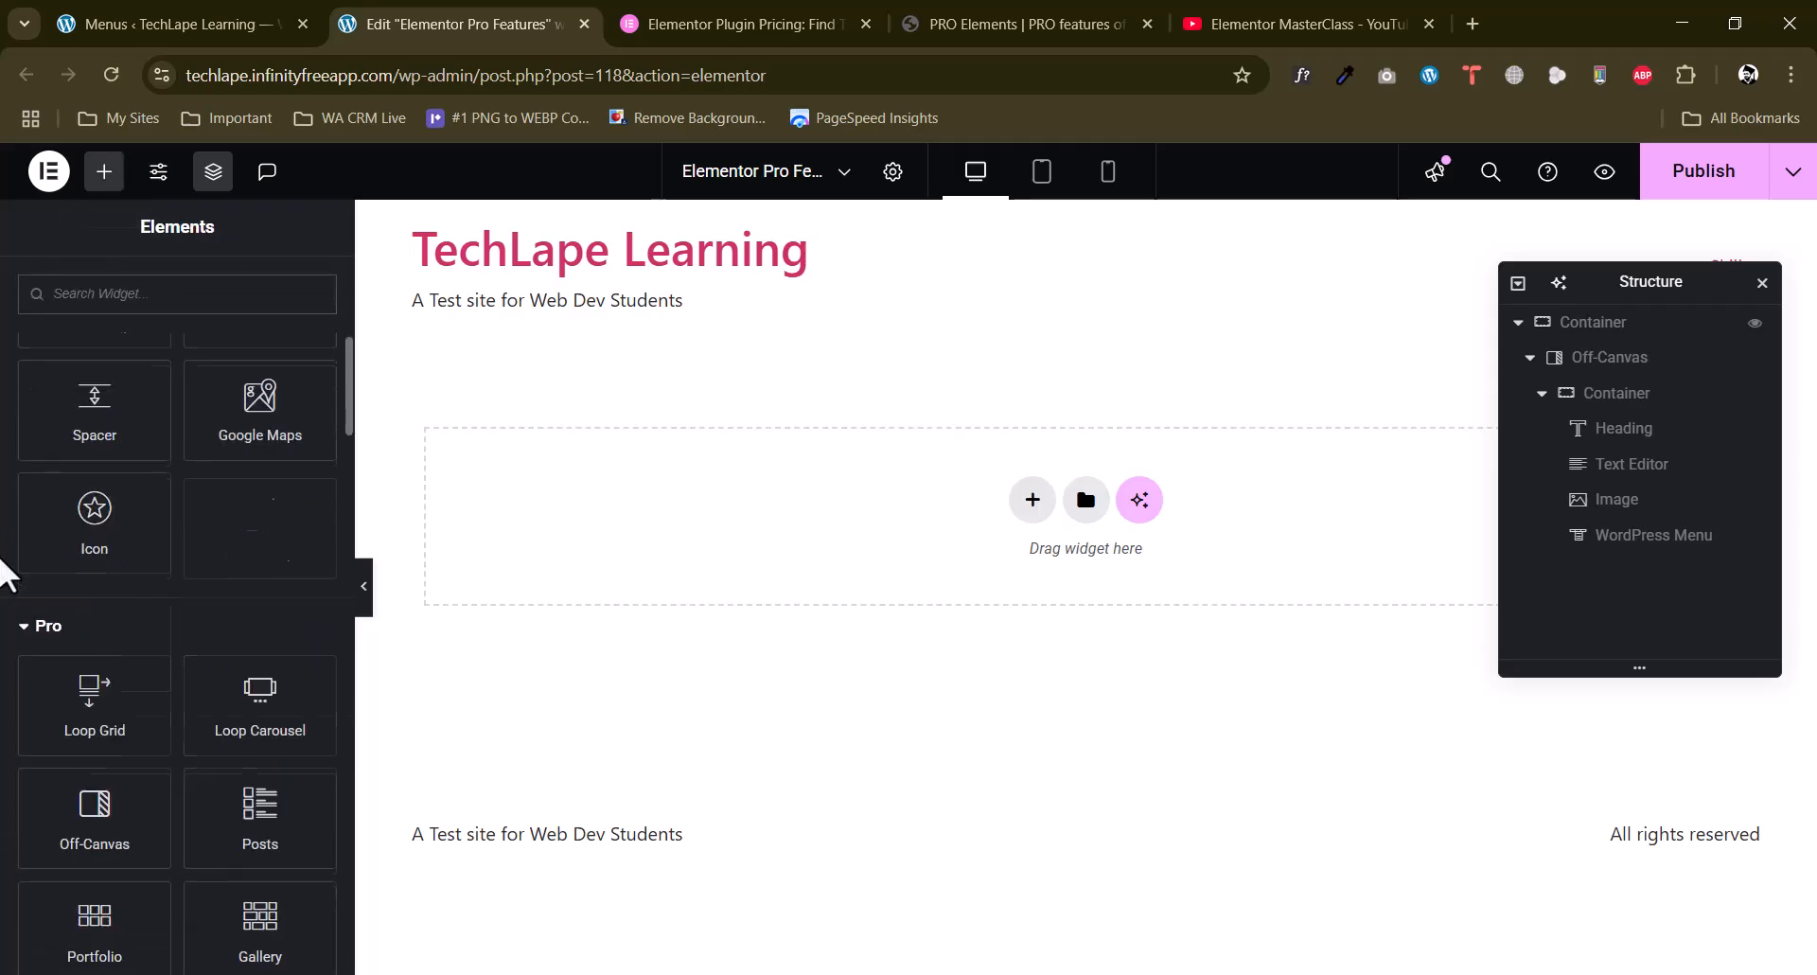
drag(256, 596, 960, 524)
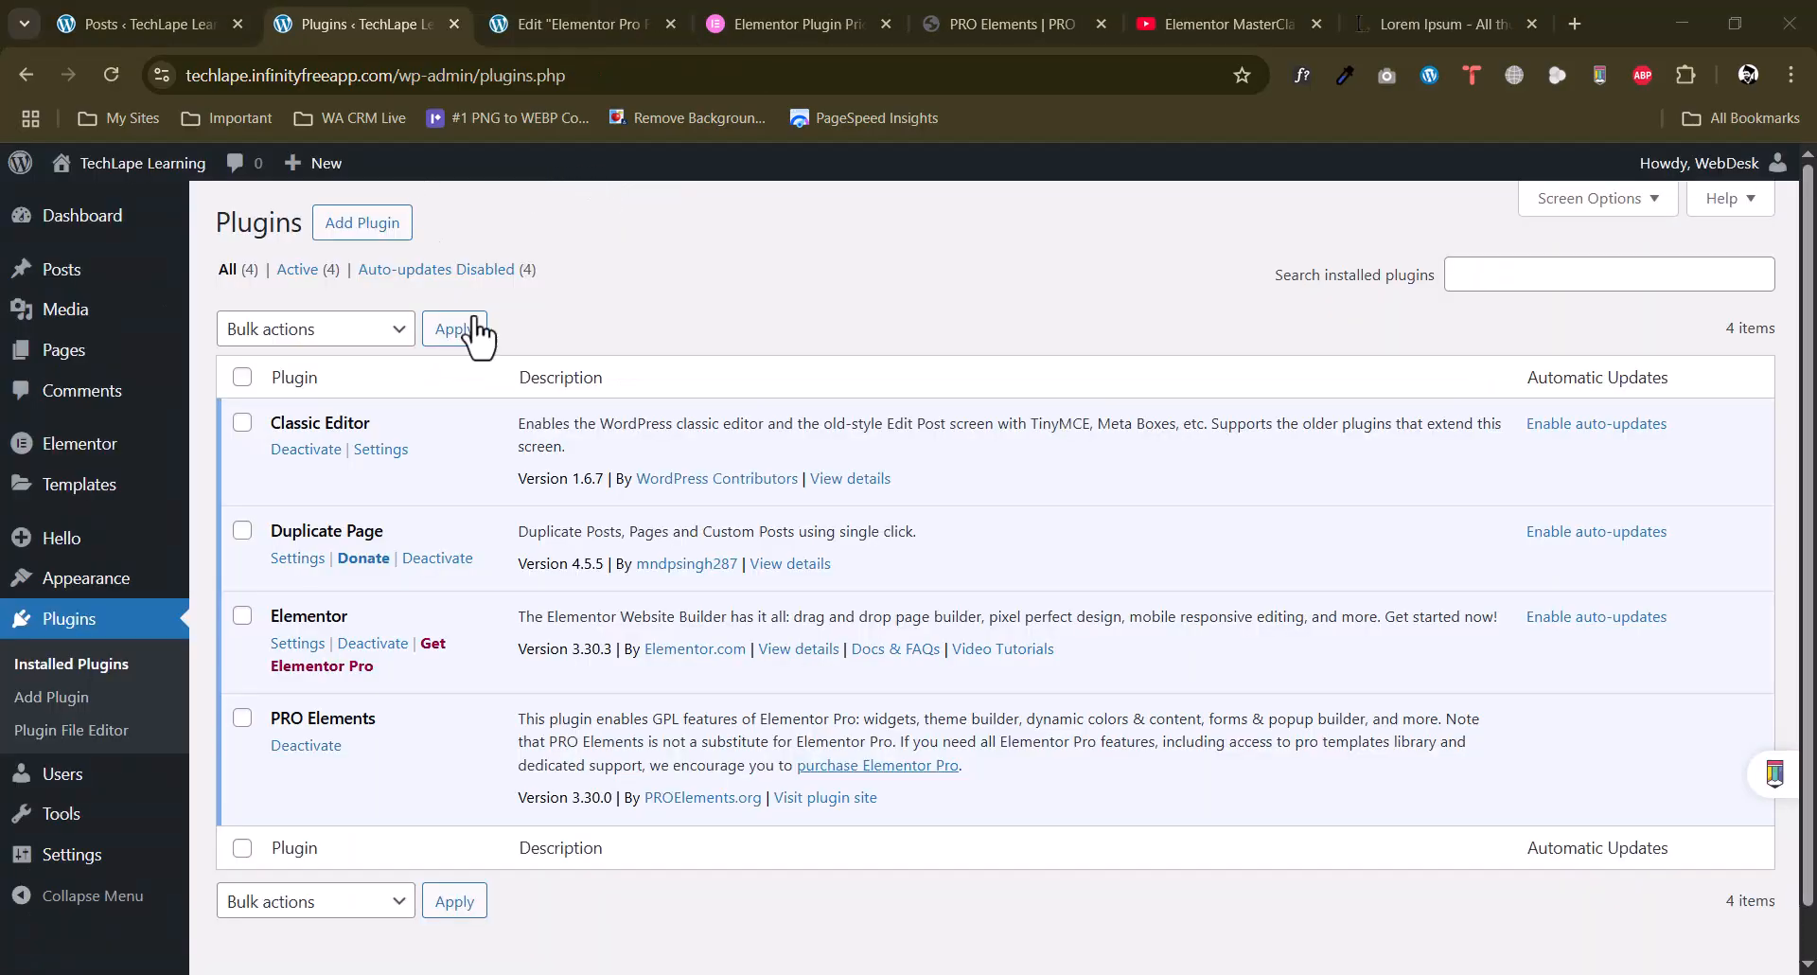
Switch to the WordPress Plugins screen and examine the Duplicate Page plugin's entry and description.
scroll(502, 528, down, 2)
scroll(473, 509, up, 2)
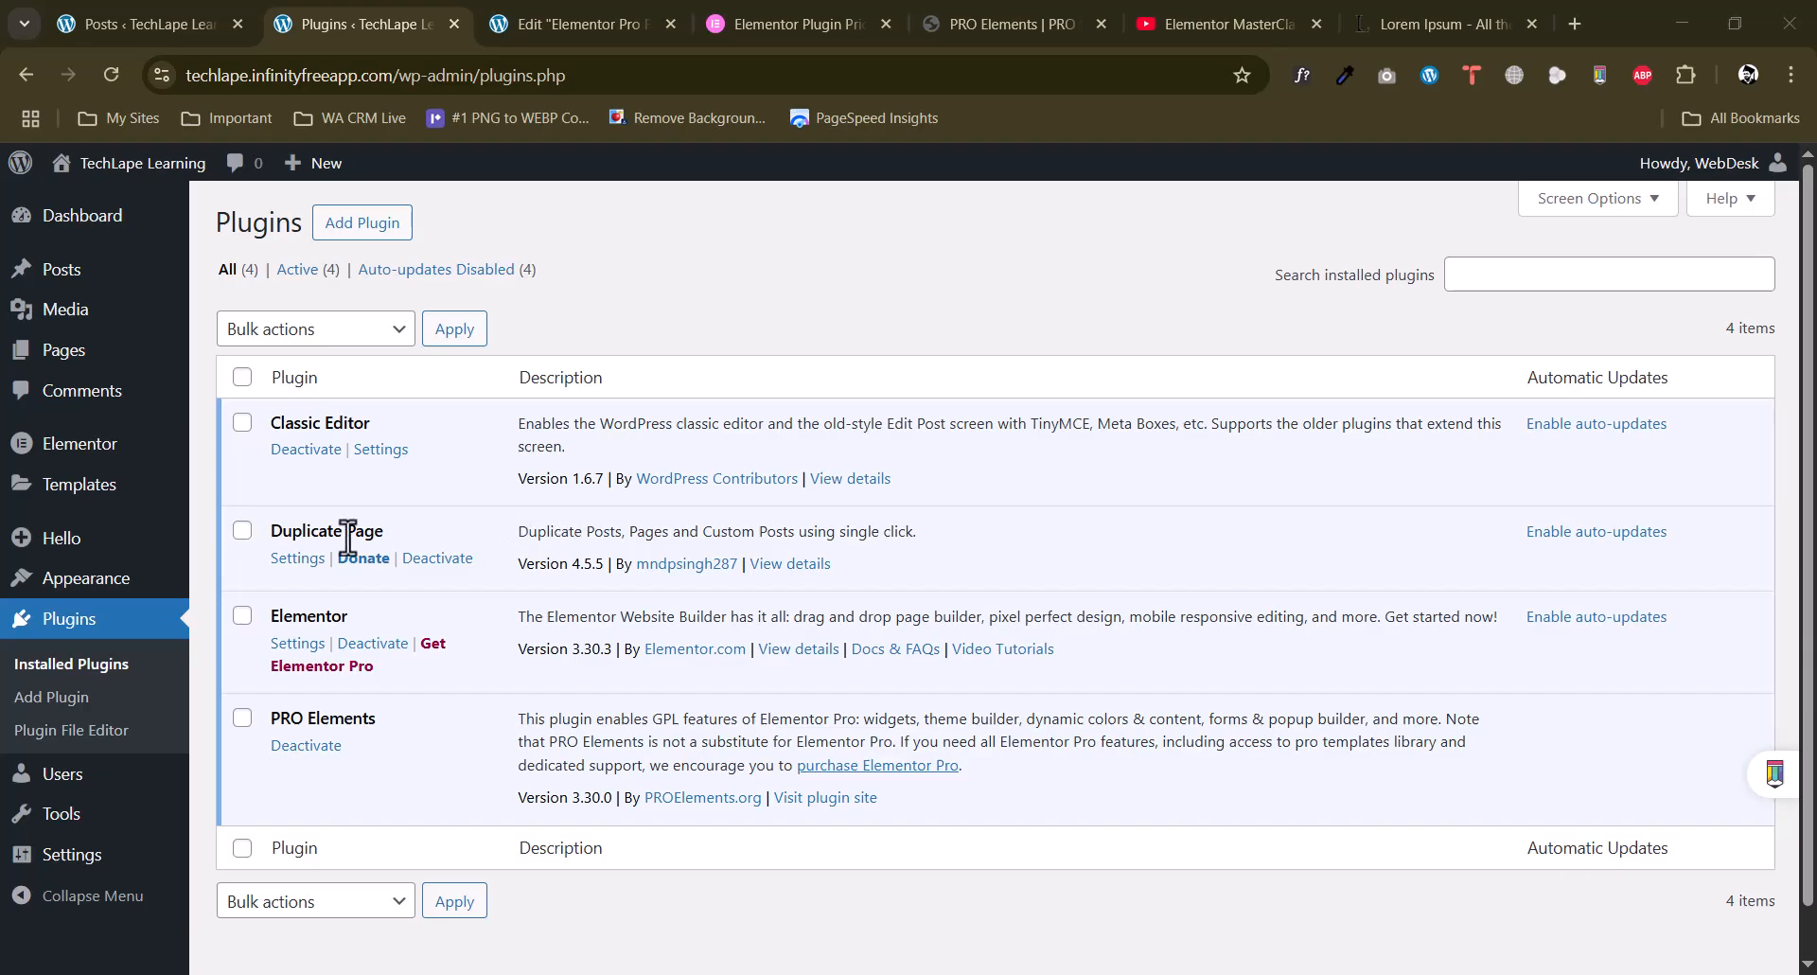
drag(273, 526, 384, 527)
drag(527, 527, 877, 539)
click(852, 553)
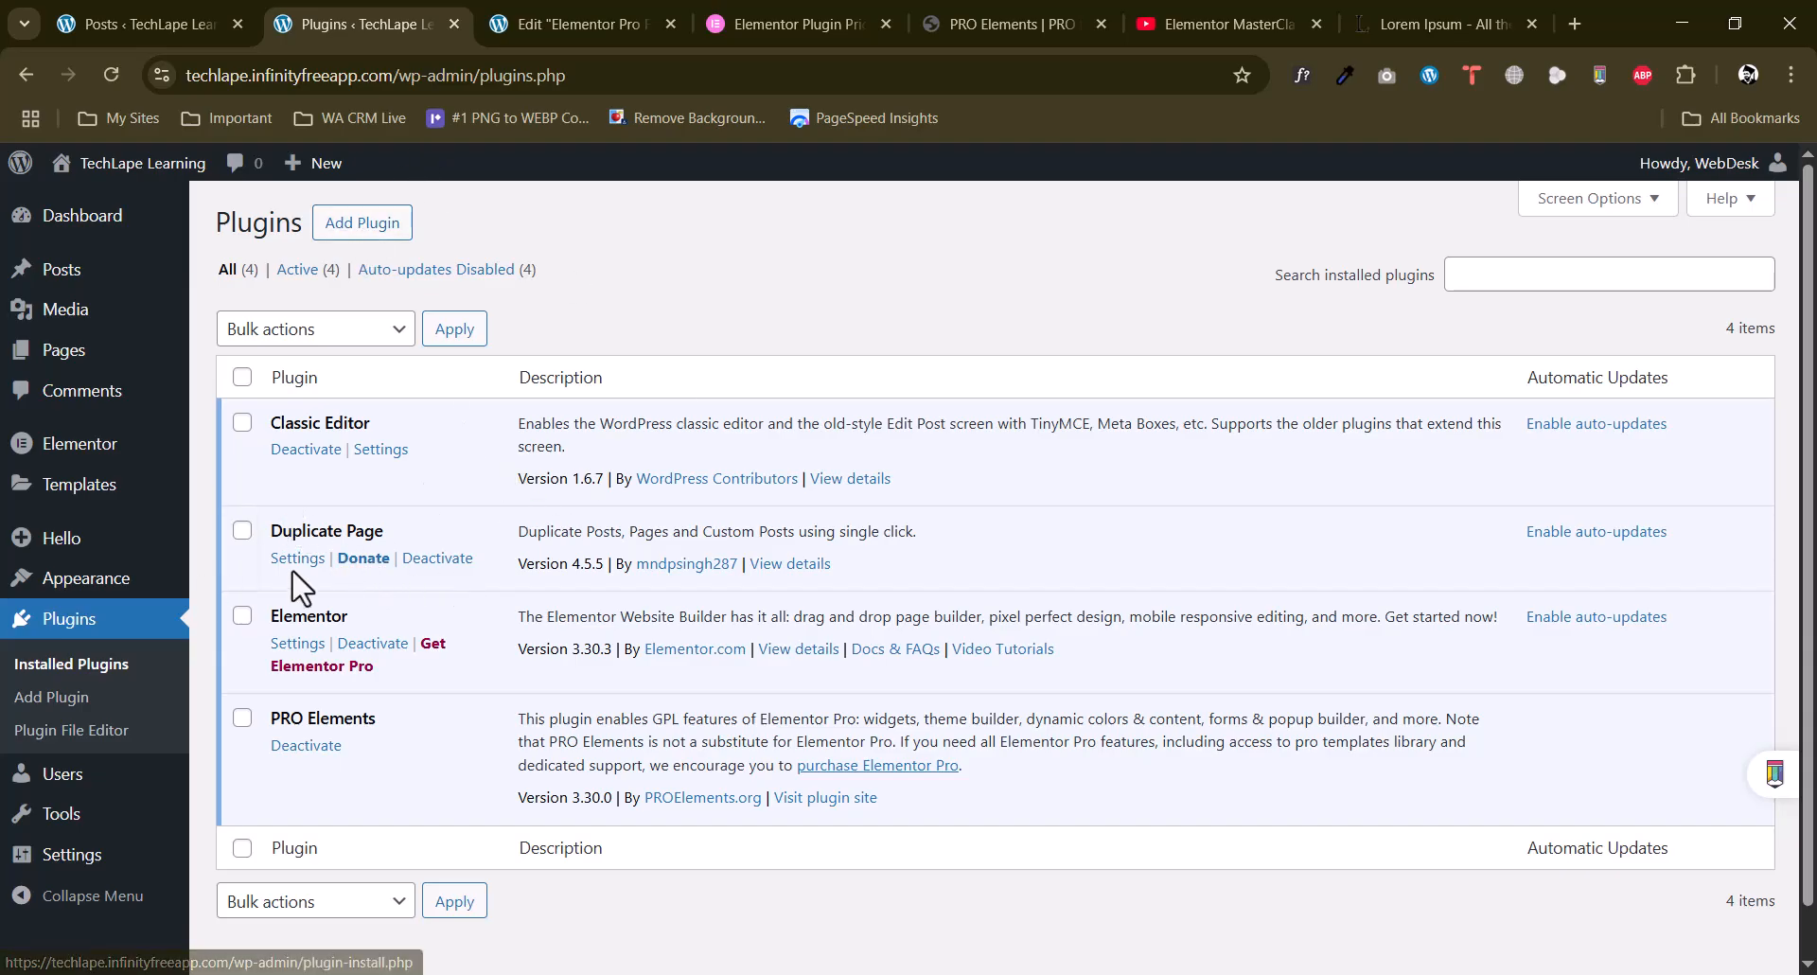
drag(329, 531, 421, 538)
click(423, 537)
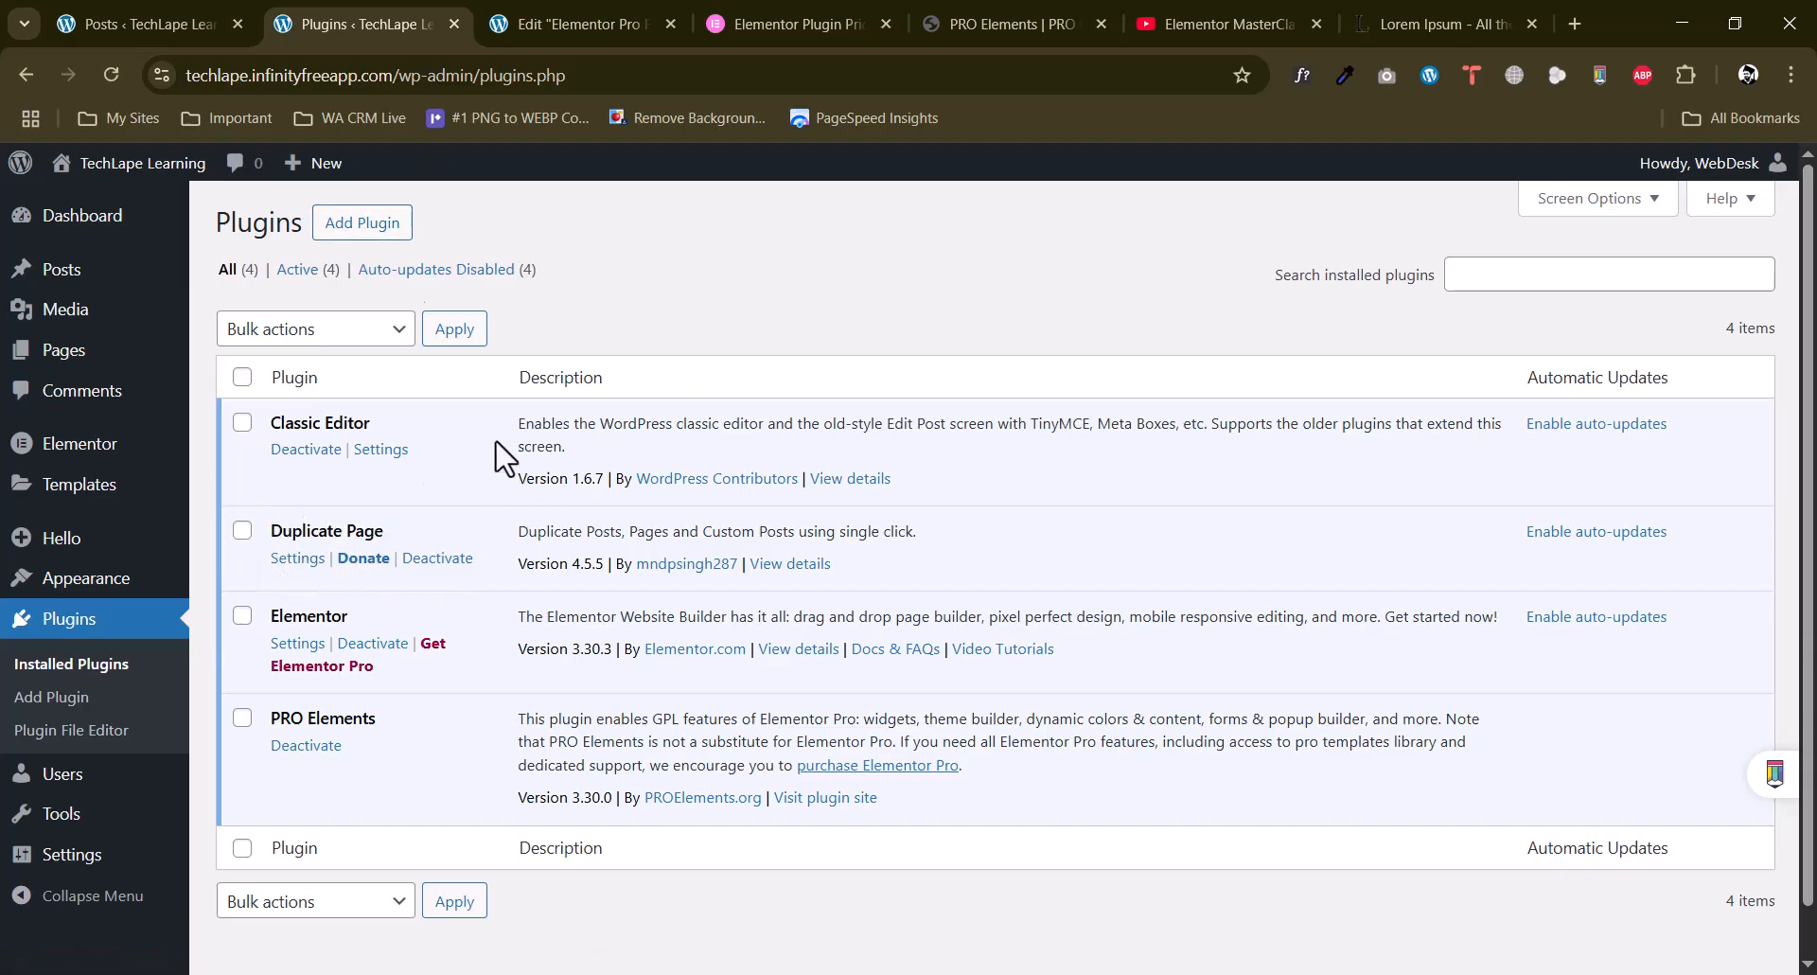
Duplicate the published post "This is a Post Title #1" four times from the WordPress posts list.
click(178, 21)
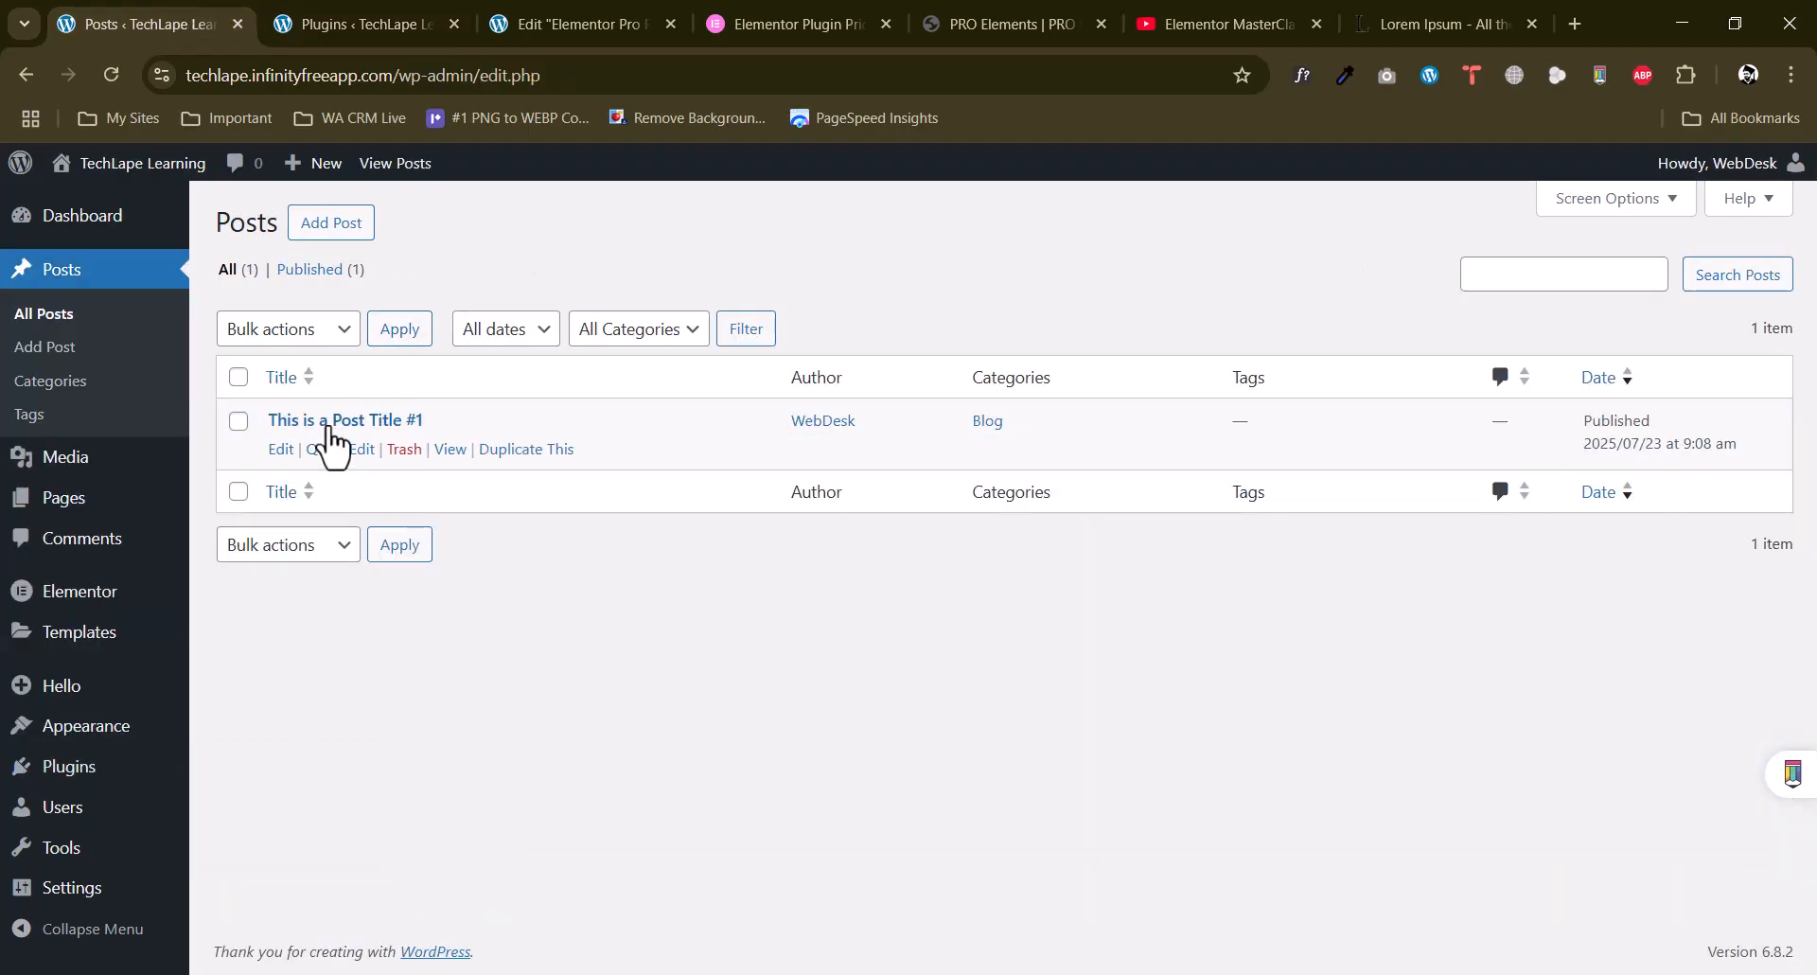
click(524, 450)
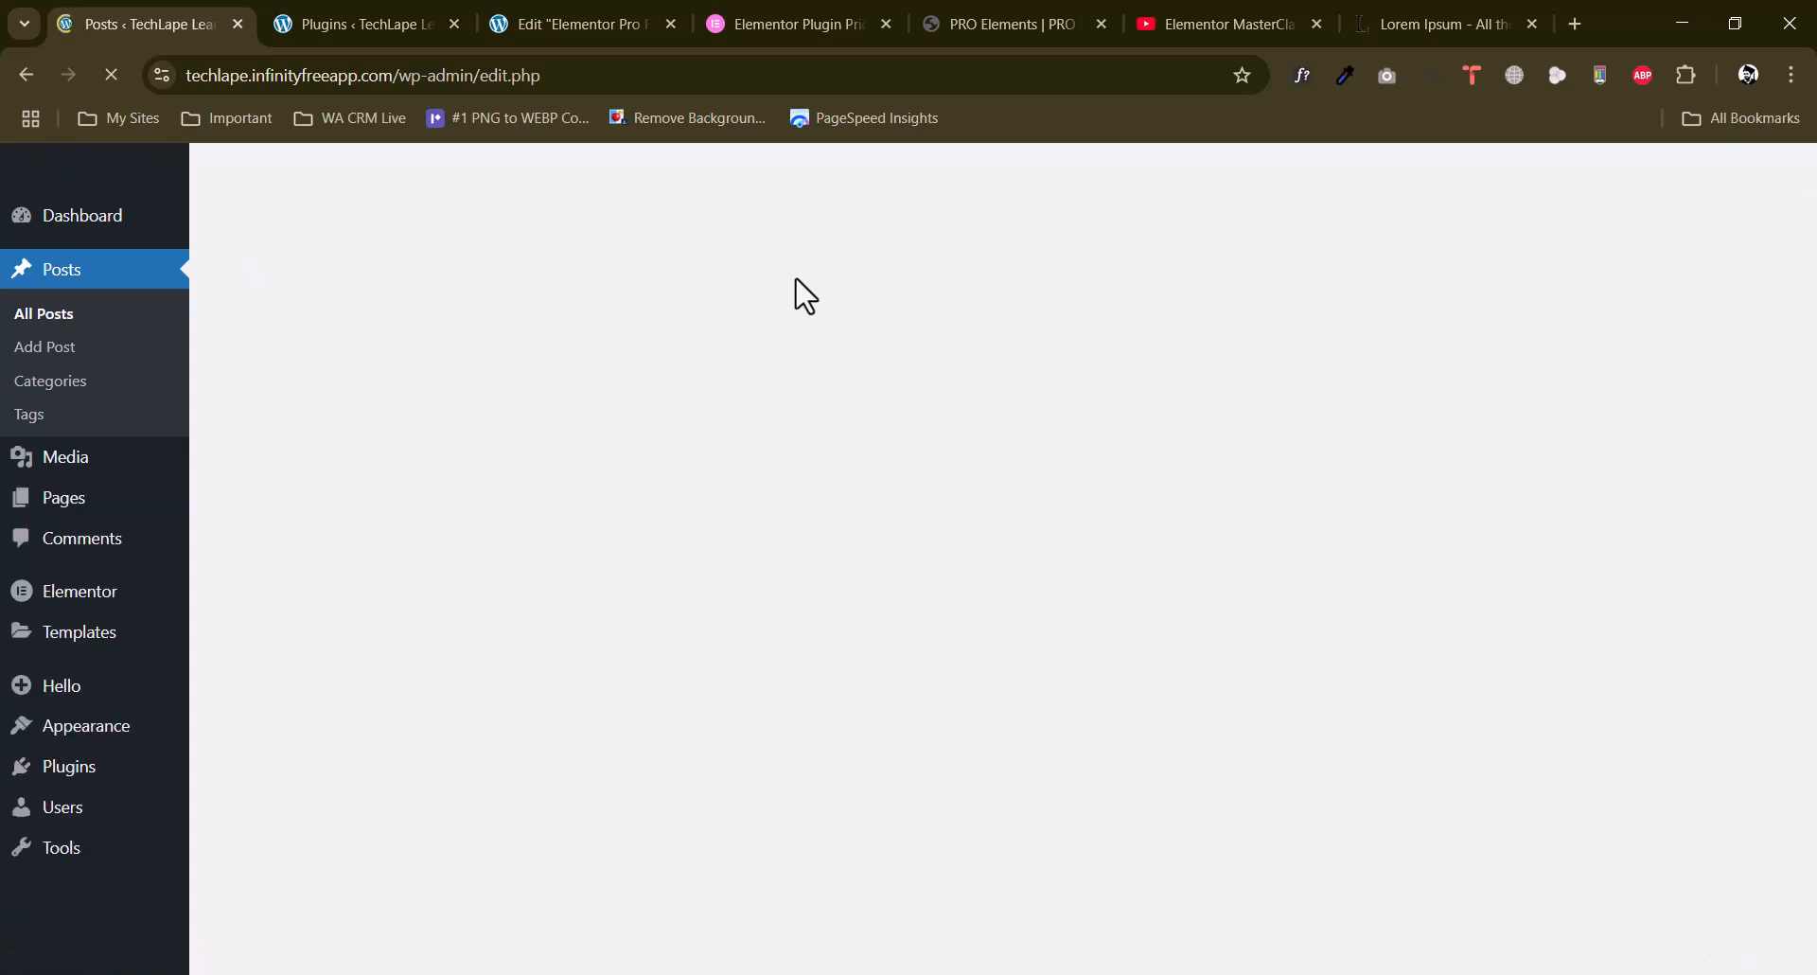
click(502, 522)
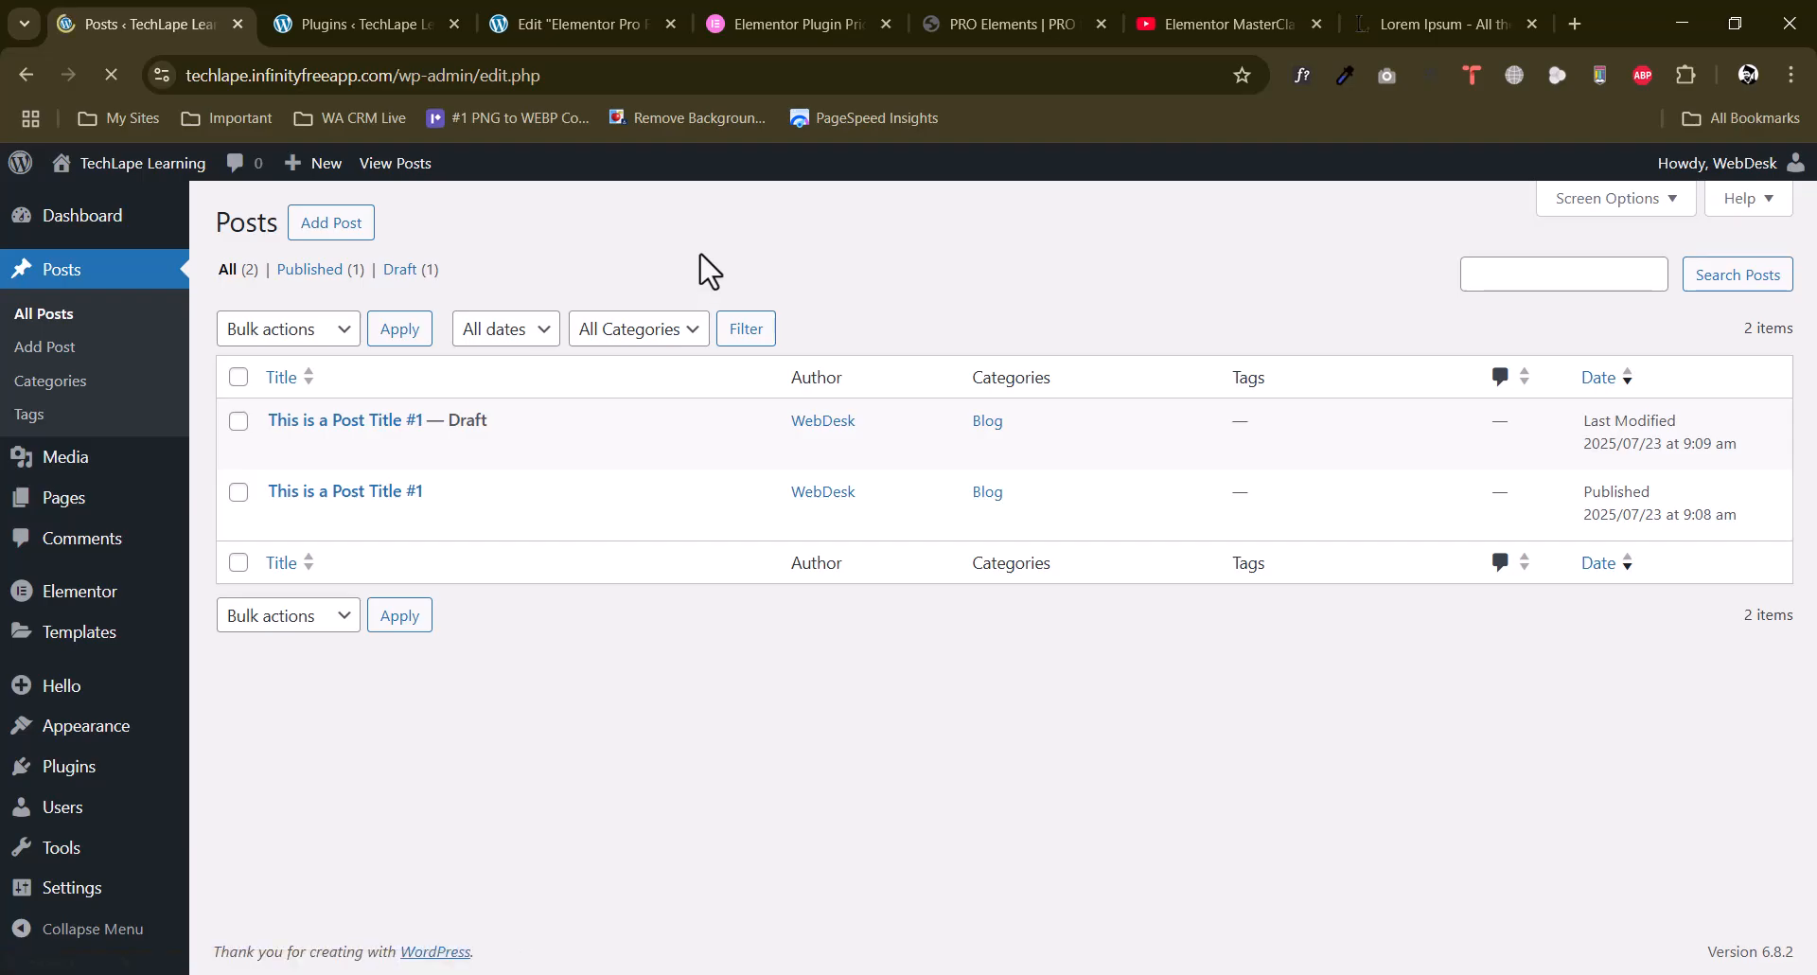
click(535, 593)
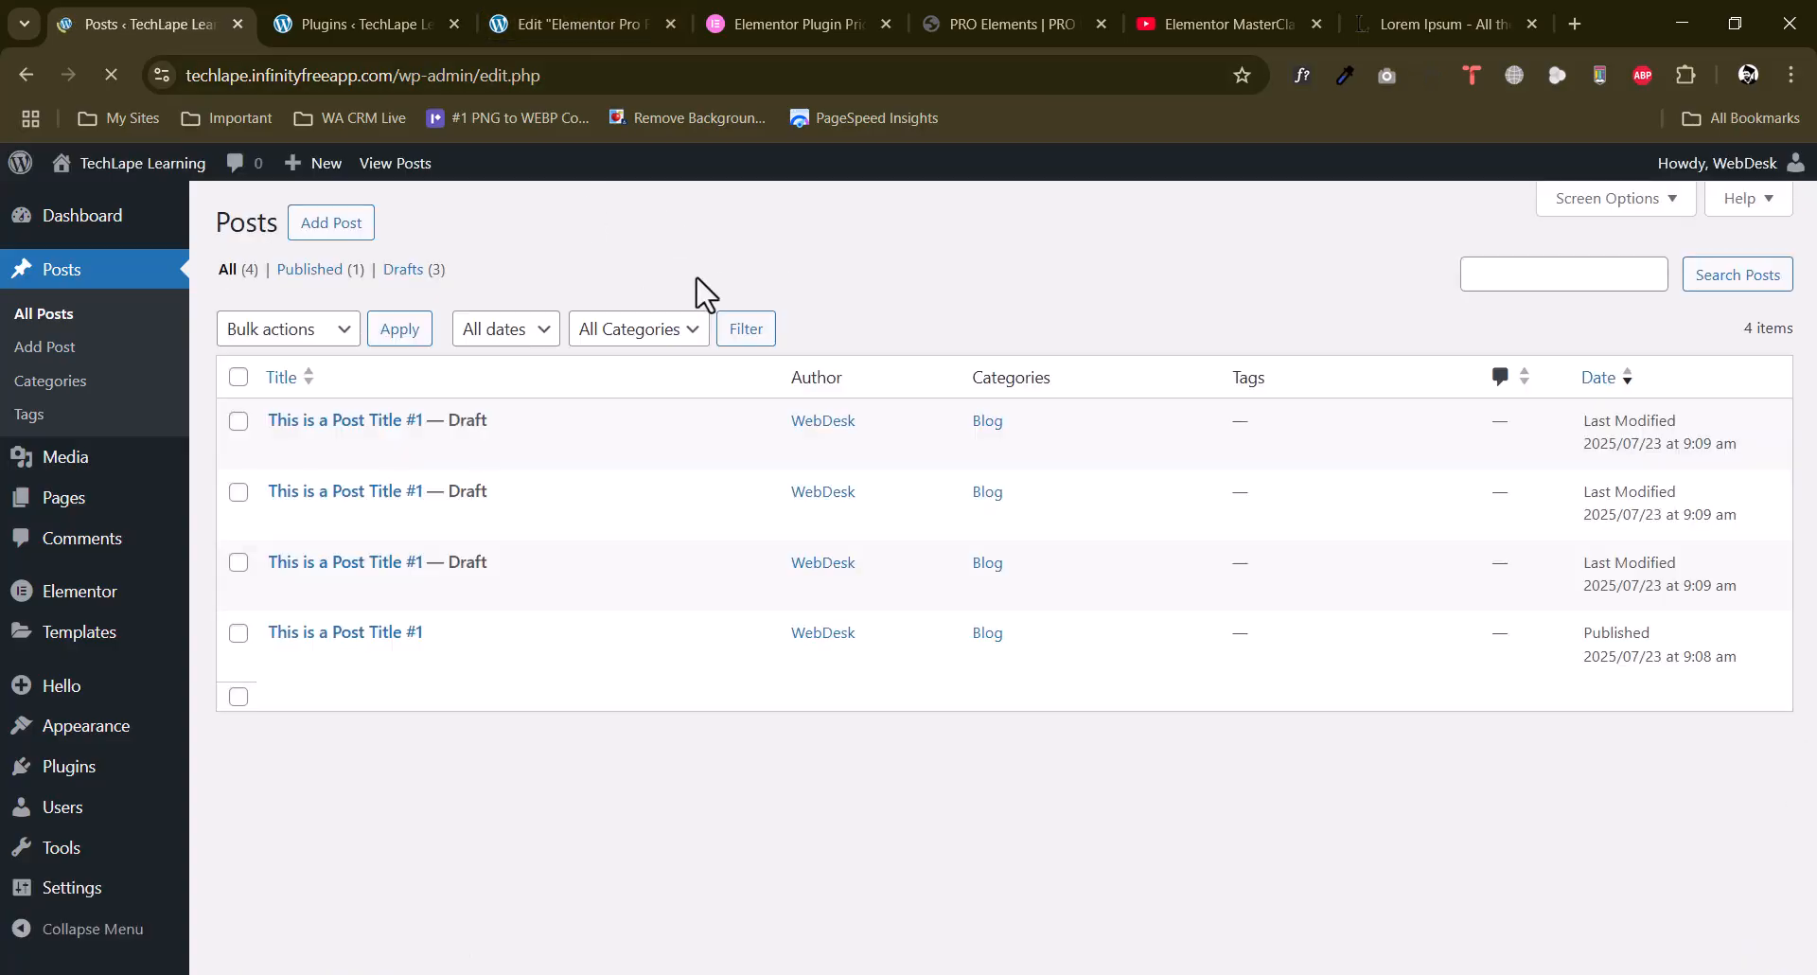
click(512, 661)
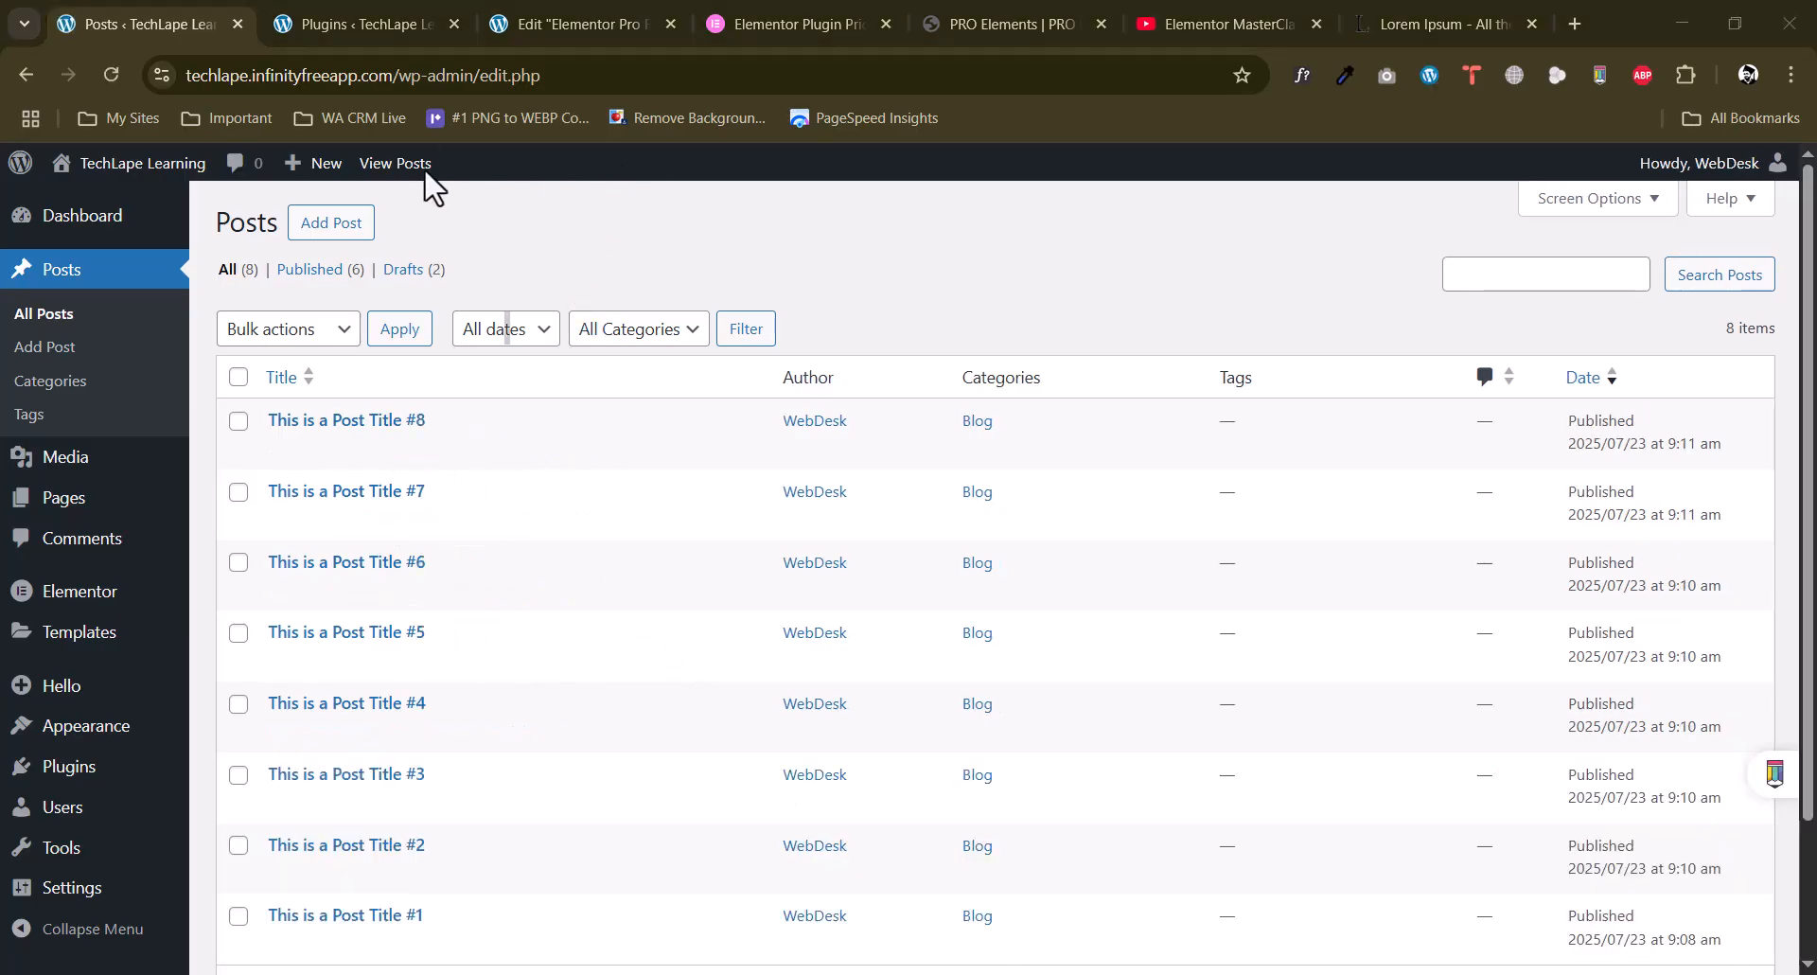
Review the full list of all posts on the WordPress Posts screen.
scroll(678, 415, down, 2)
scroll(678, 415, up, 2)
click(231, 270)
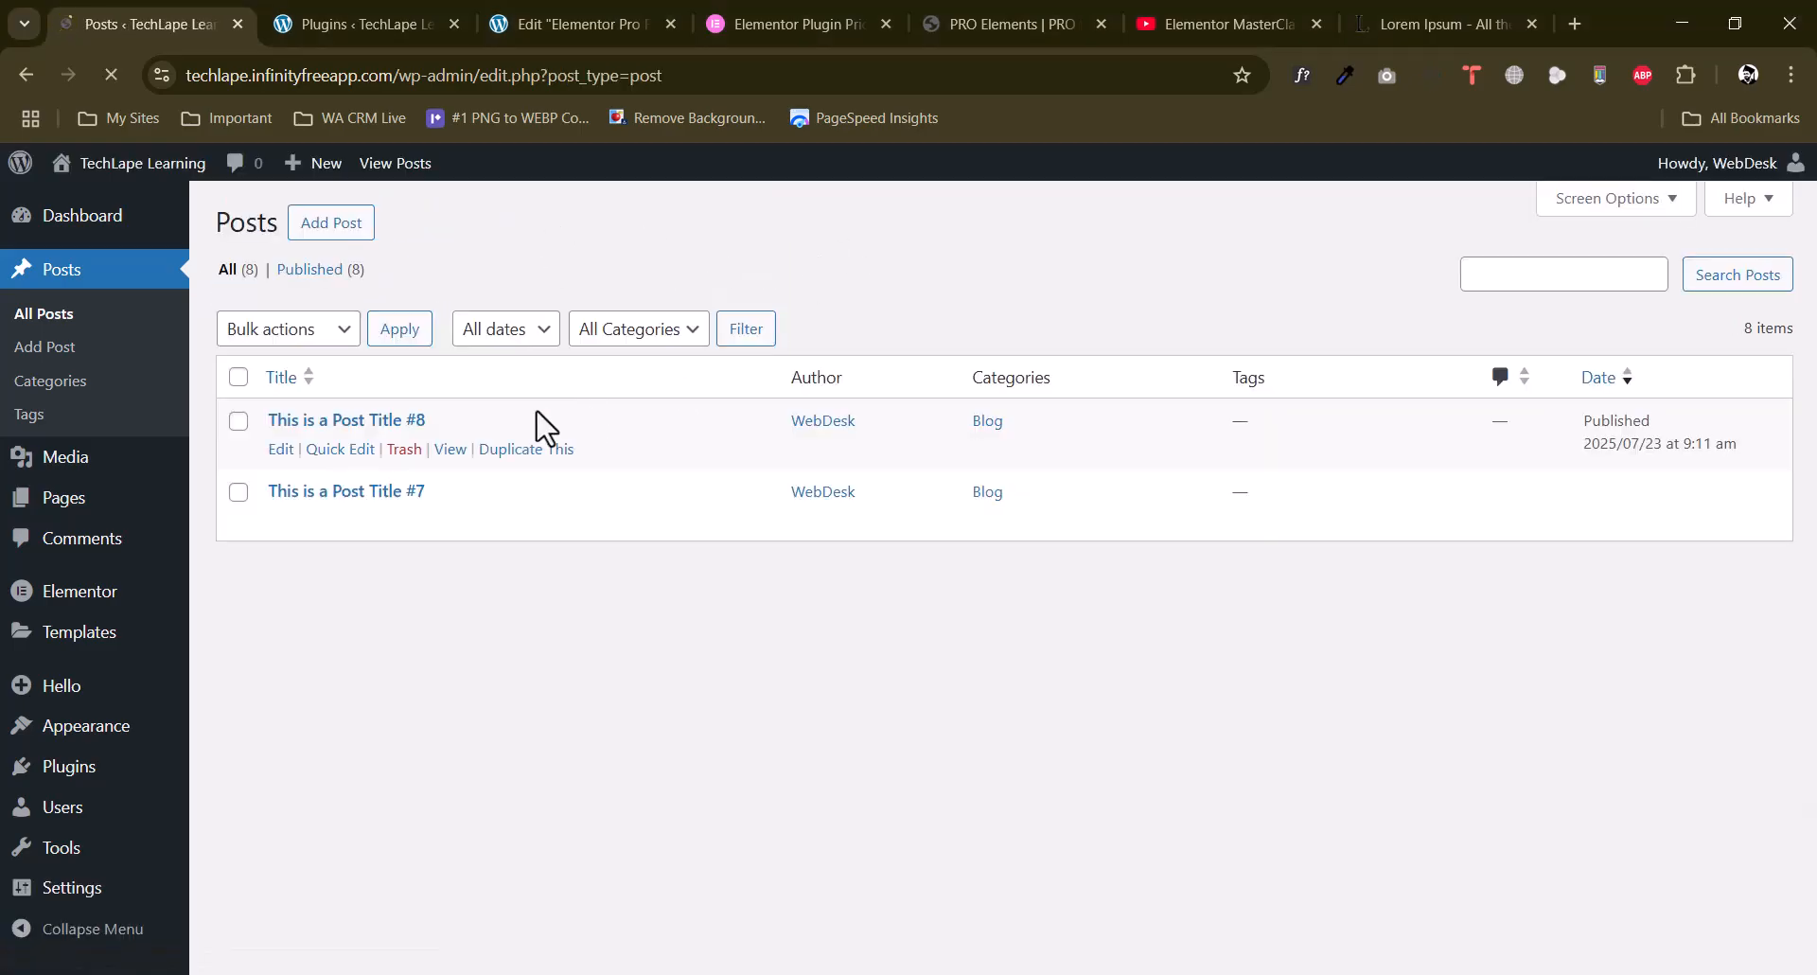
Return to the Elementor editor, publish the page, close the structure view and reload the editor.
click(506, 17)
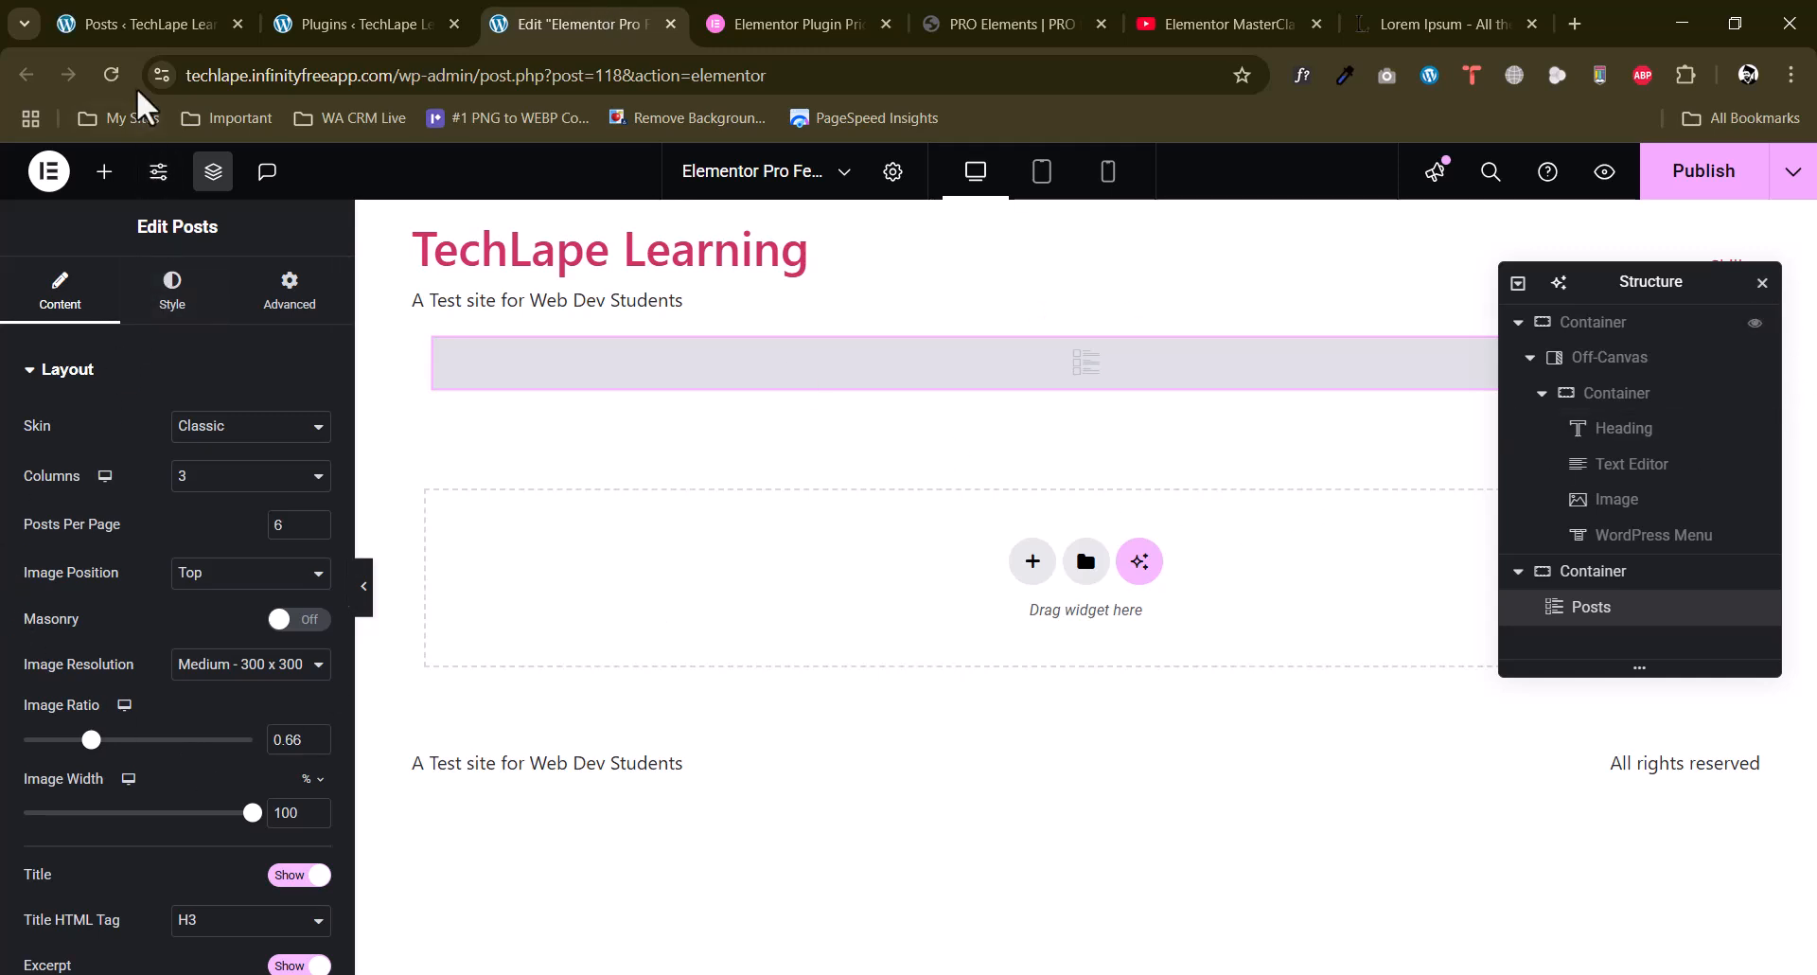
click(1652, 173)
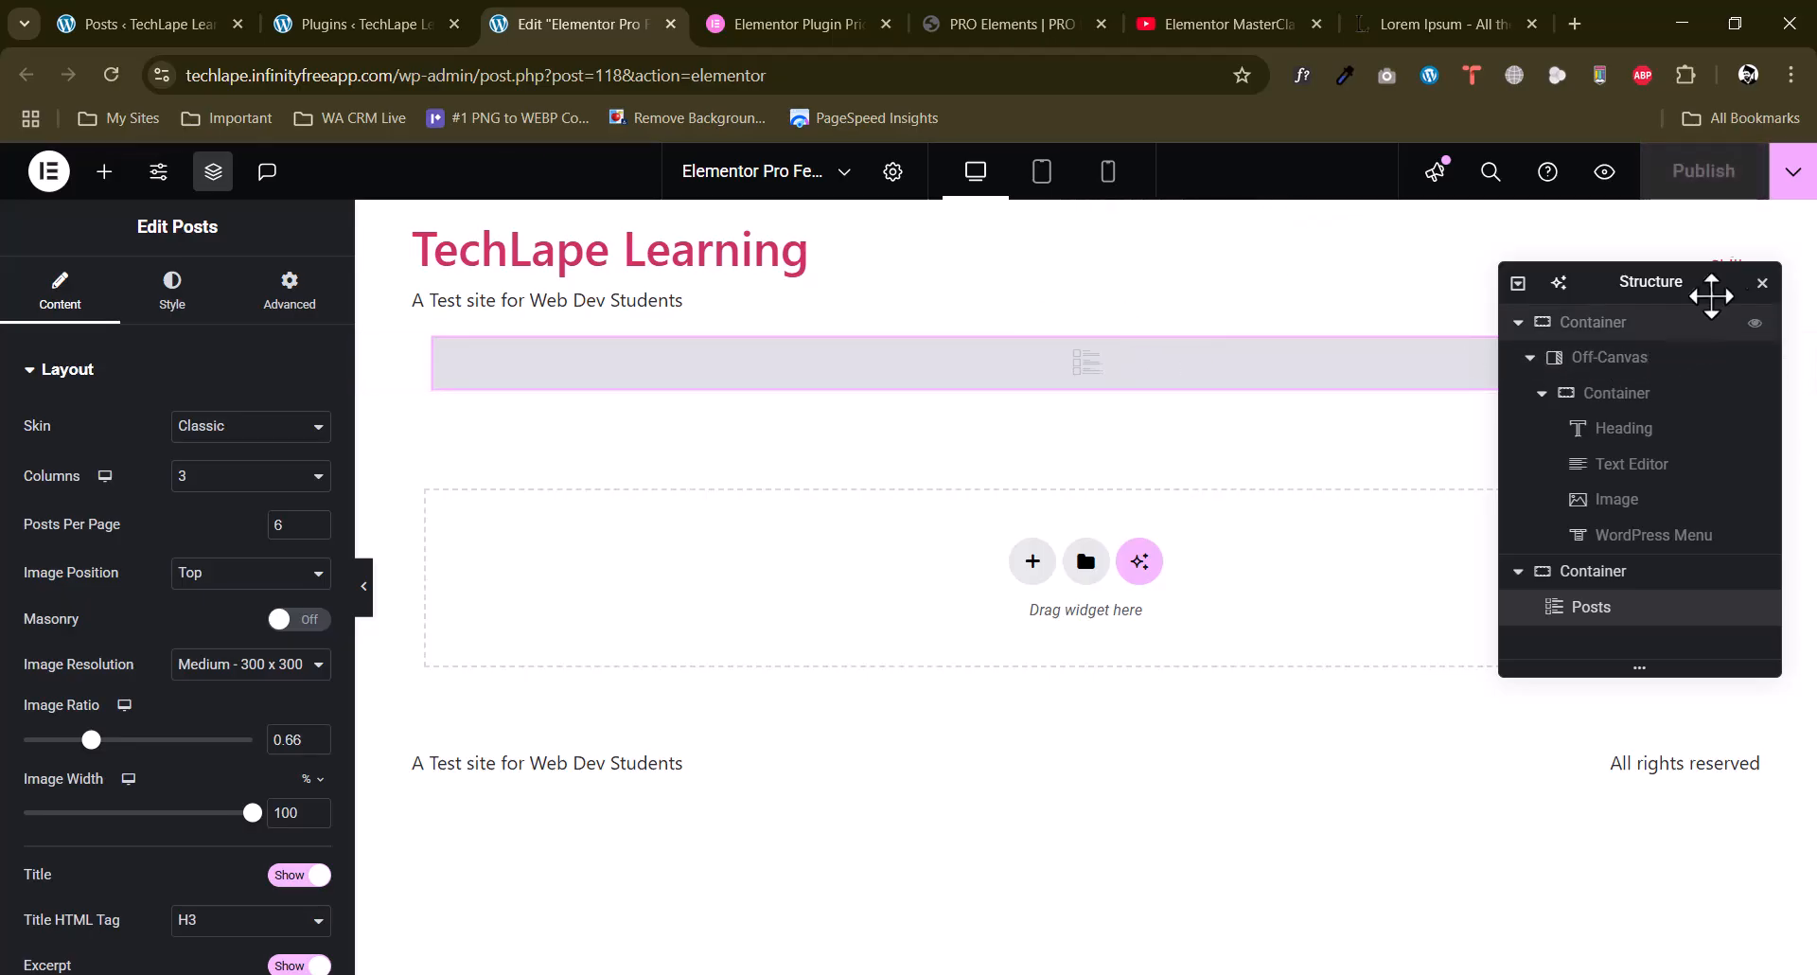
click(1762, 284)
click(110, 75)
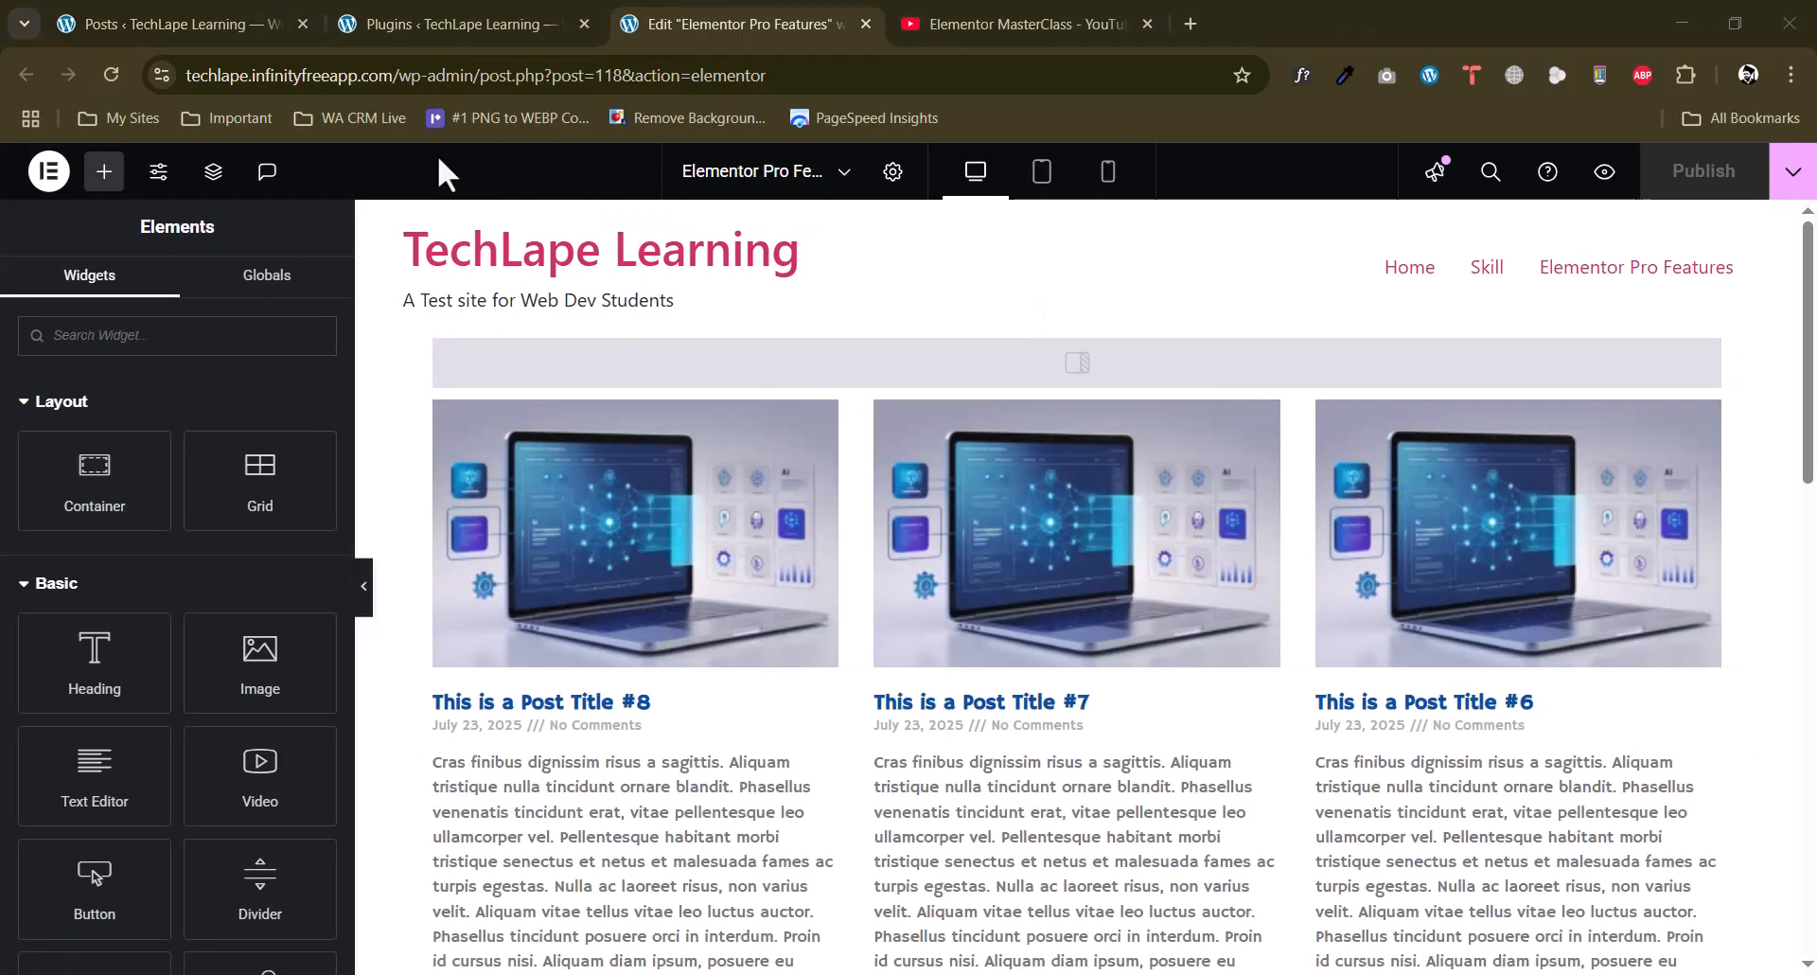
Look over the posts grid, open the Posts widget for editing and set its skin to Cards.
scroll(770, 568, down, 3)
scroll(766, 573, up, 3)
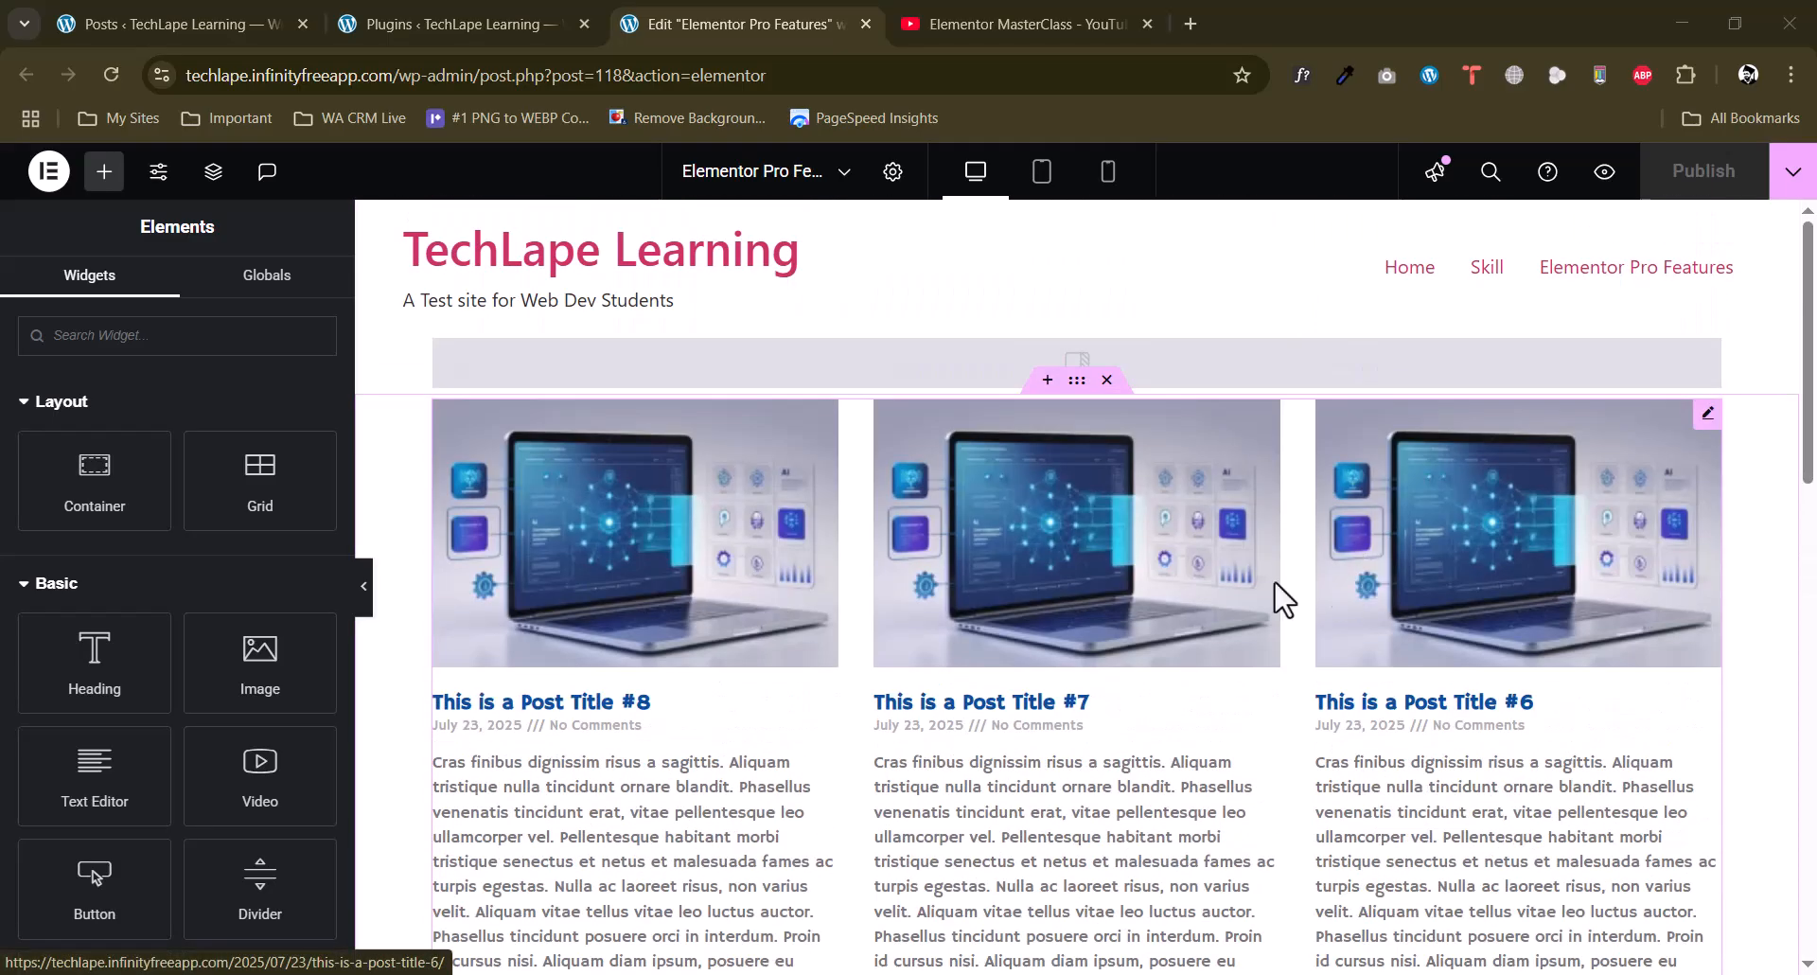
scroll(860, 625, down, 7)
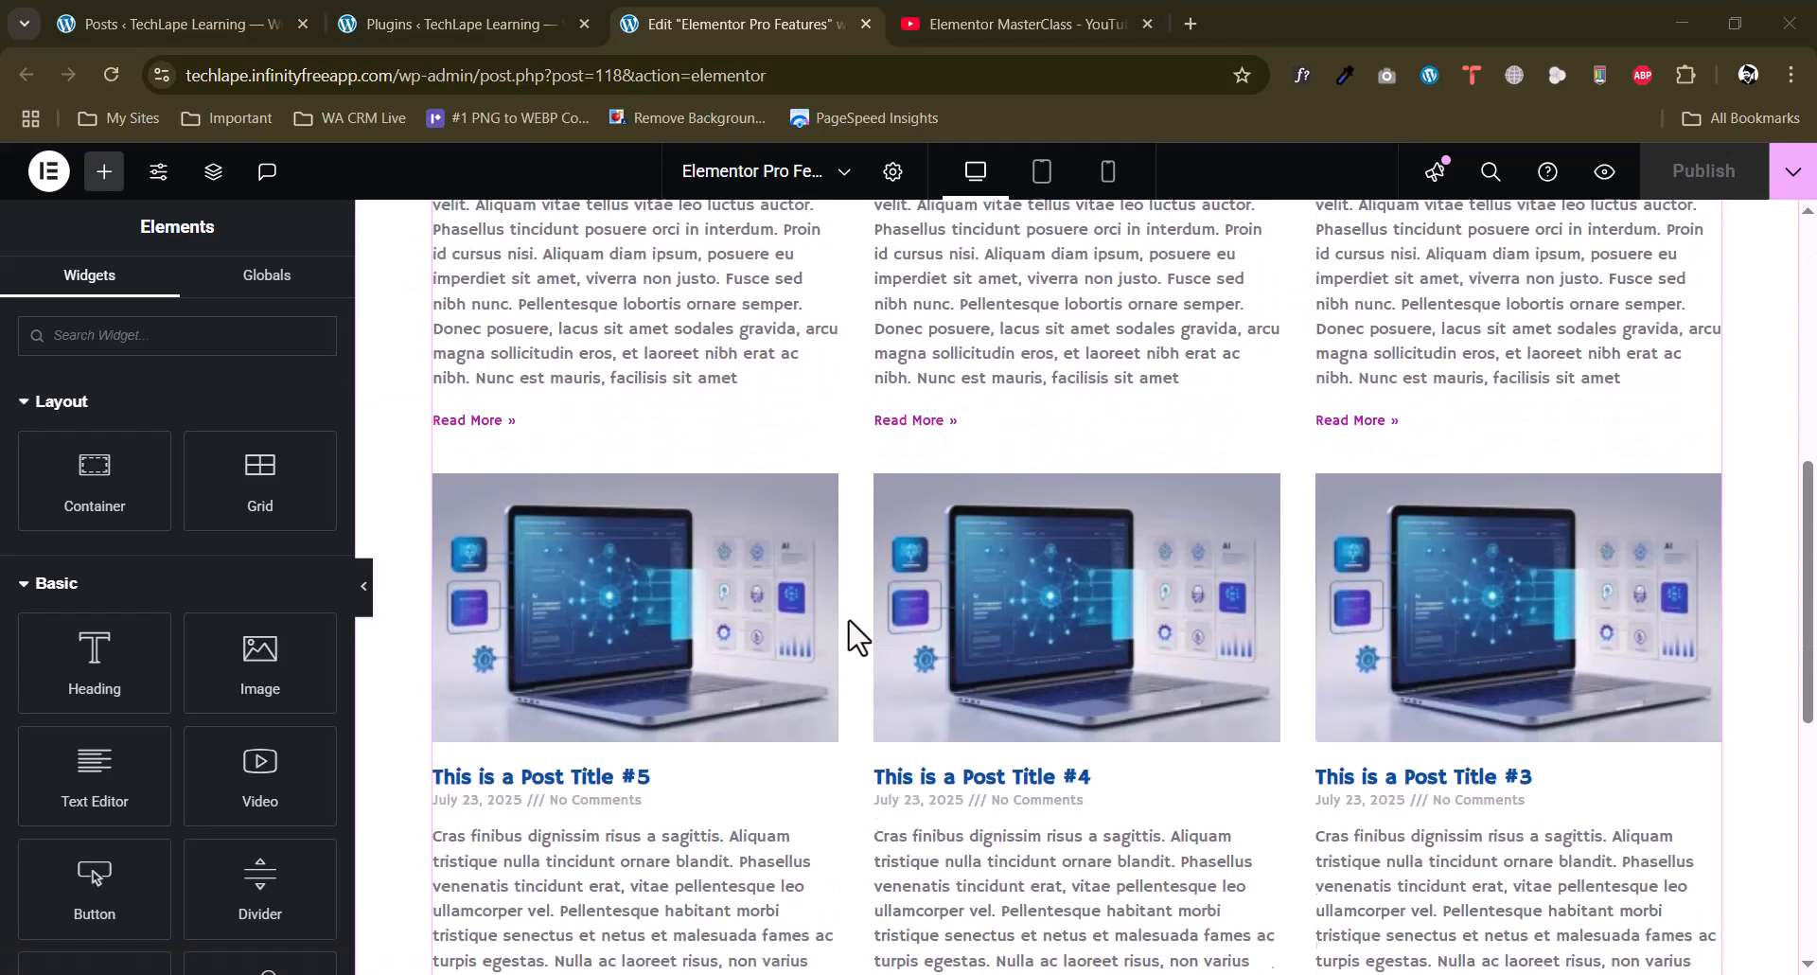
scroll(857, 626, up, 7)
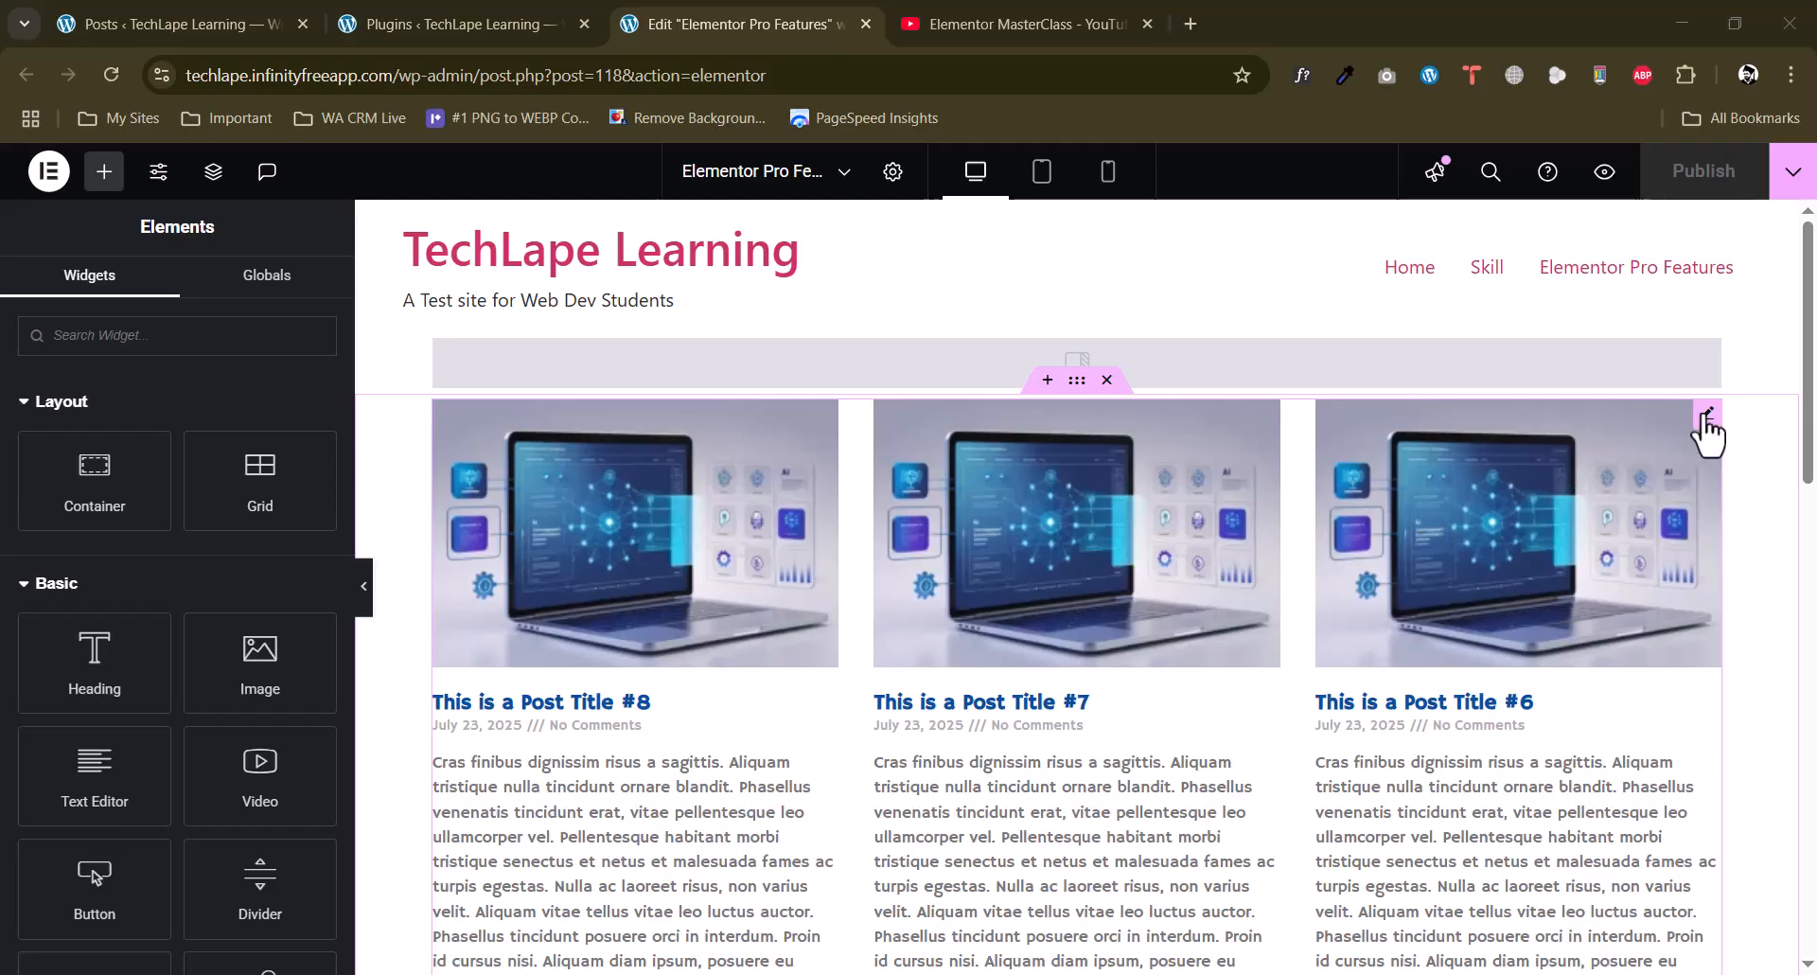
click(1704, 421)
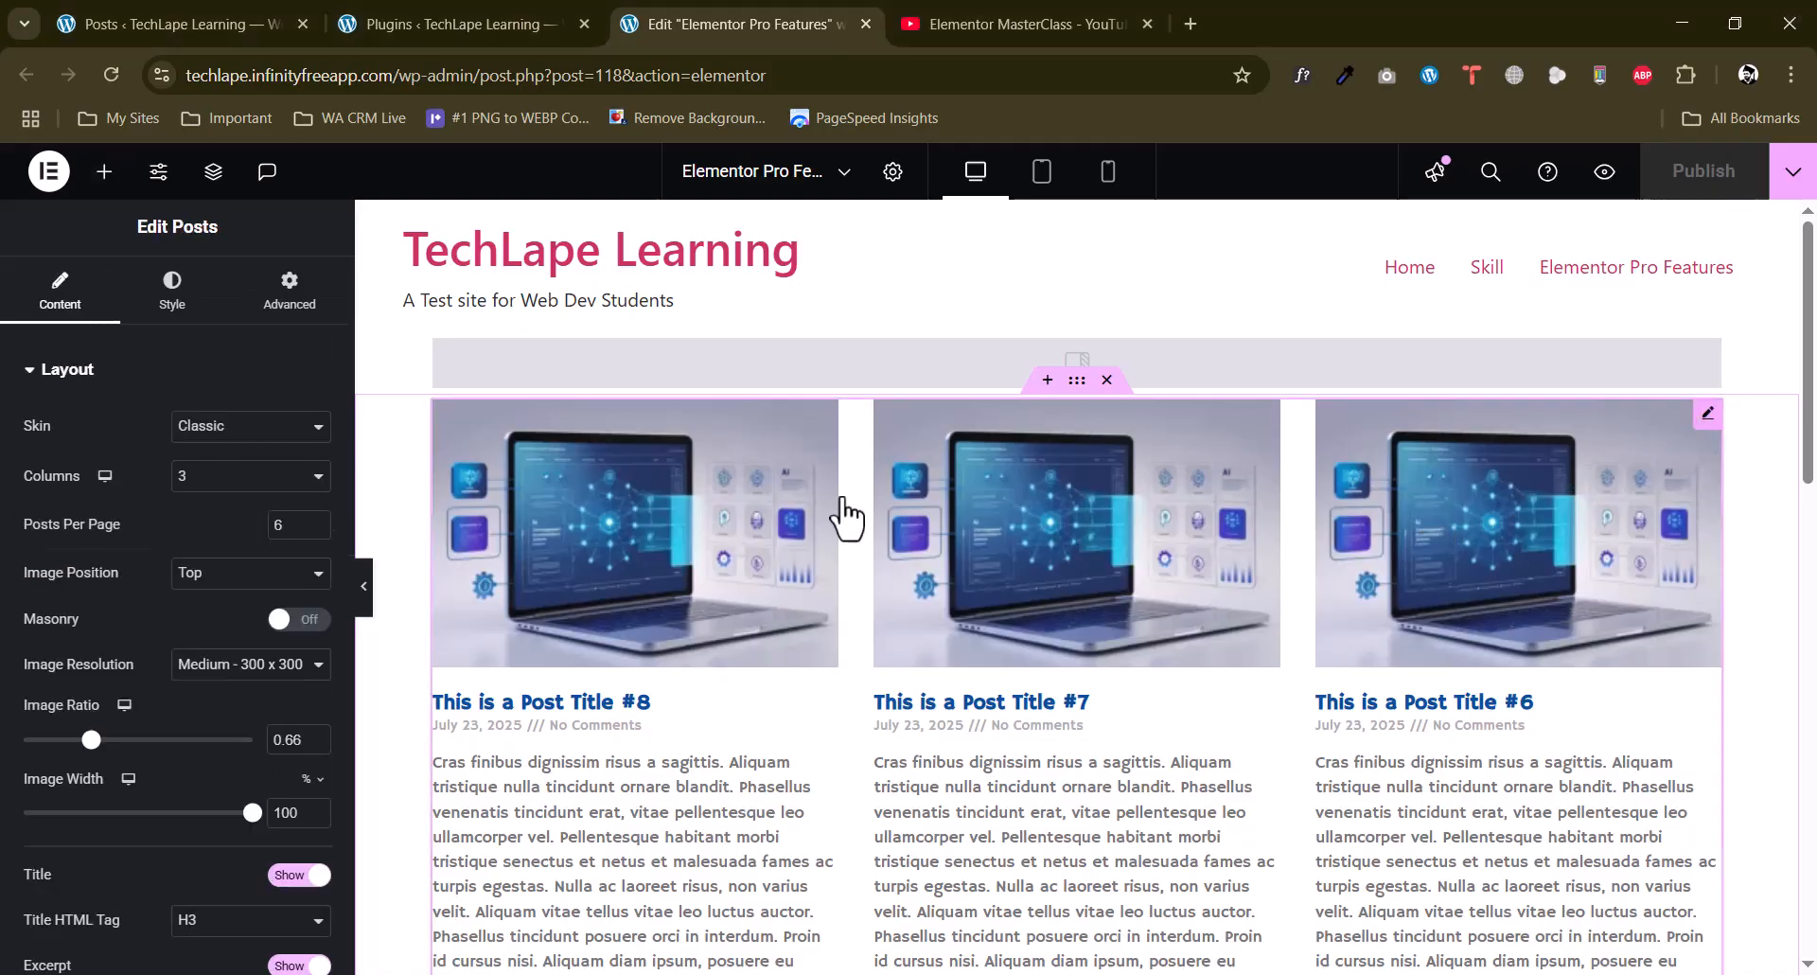
click(248, 432)
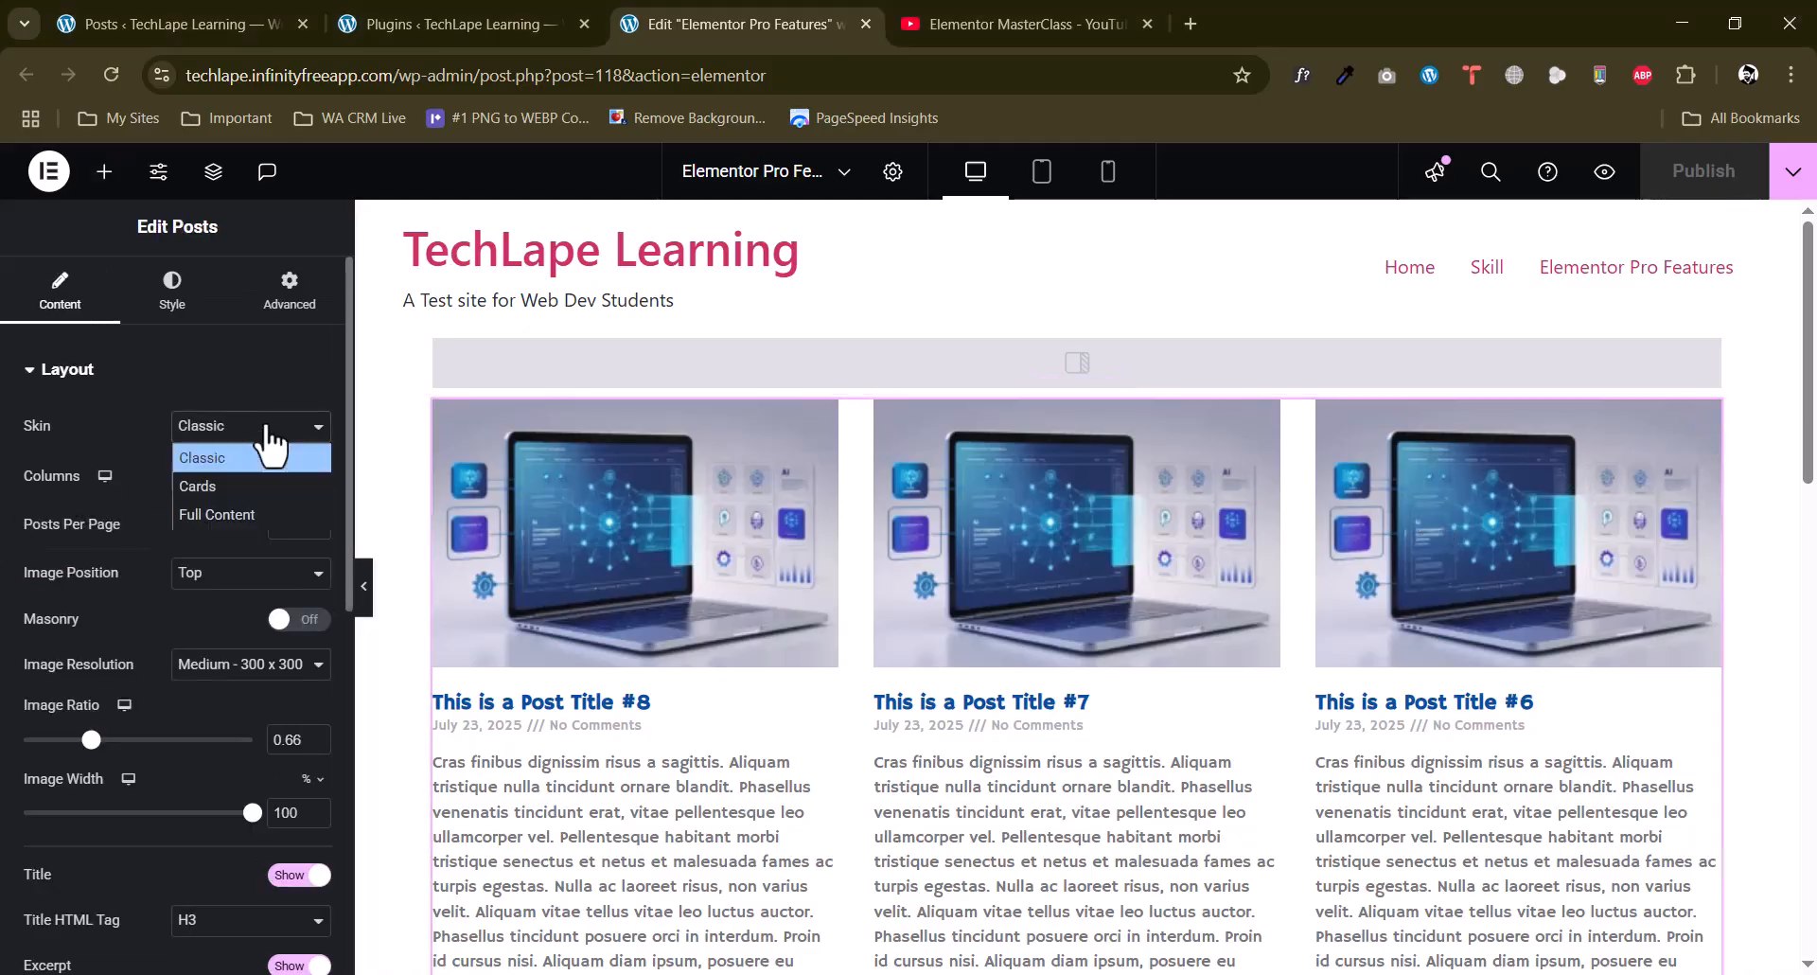
click(195, 485)
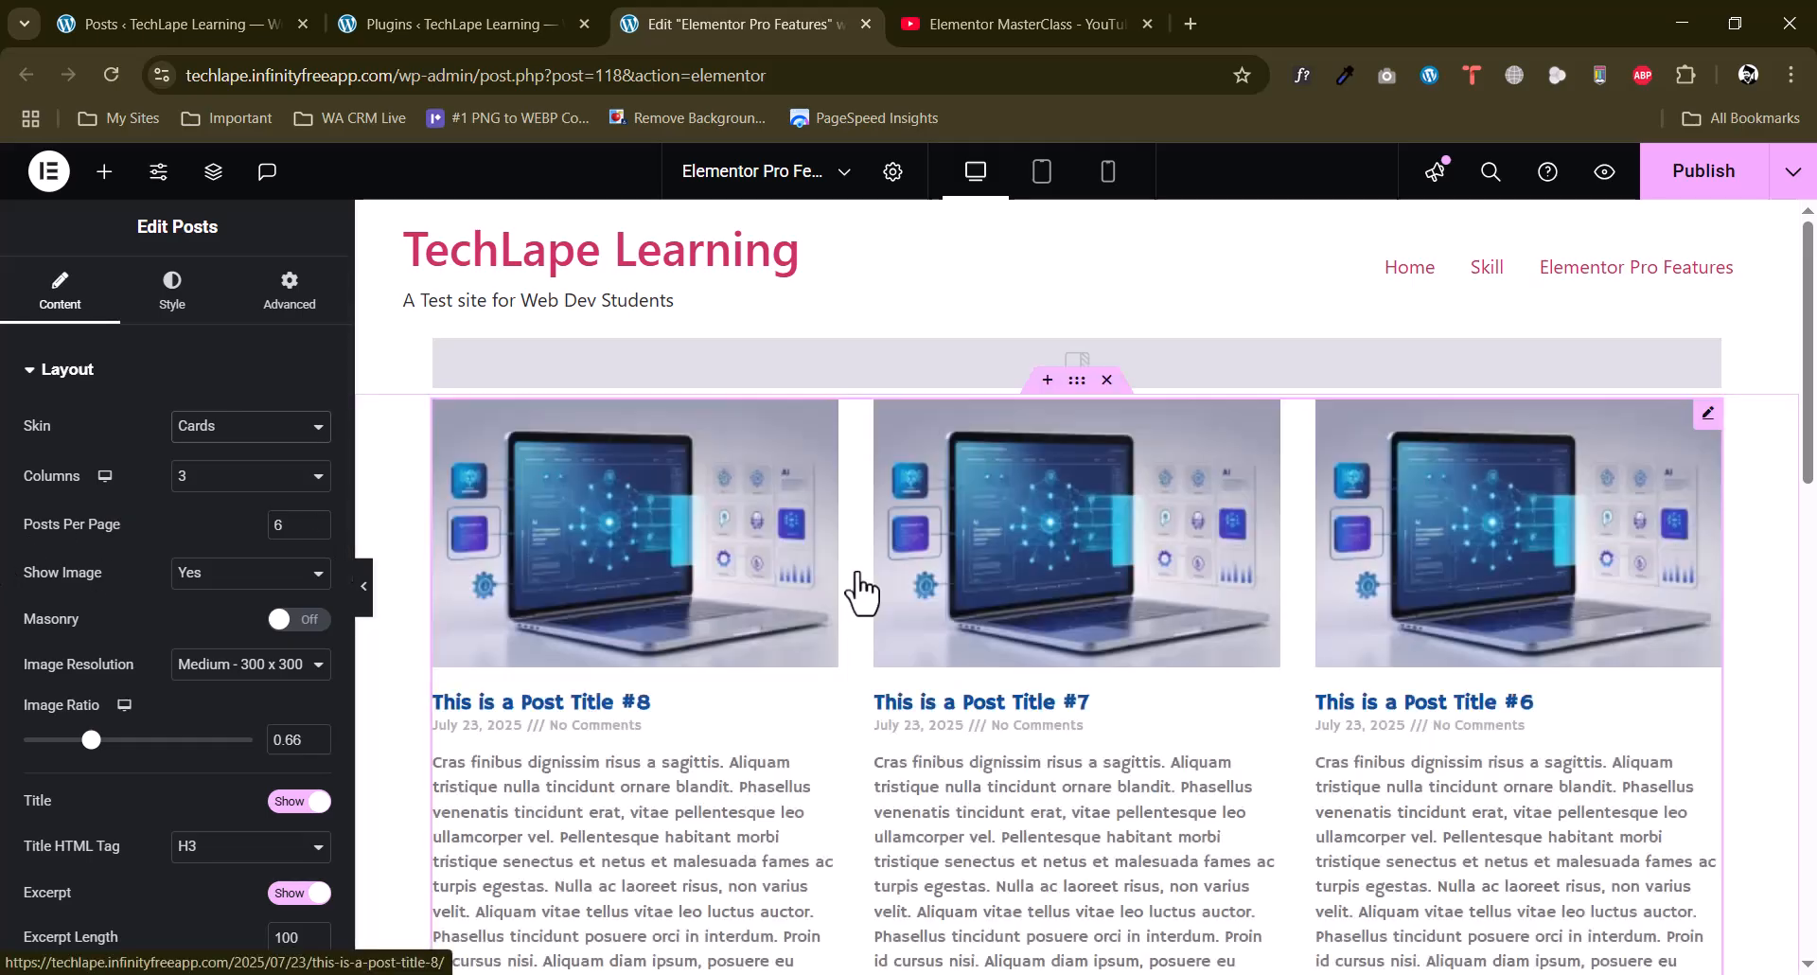
Hide the excerpt on the post cards in the Posts widget's layout settings.
scroll(852, 587, down, 4)
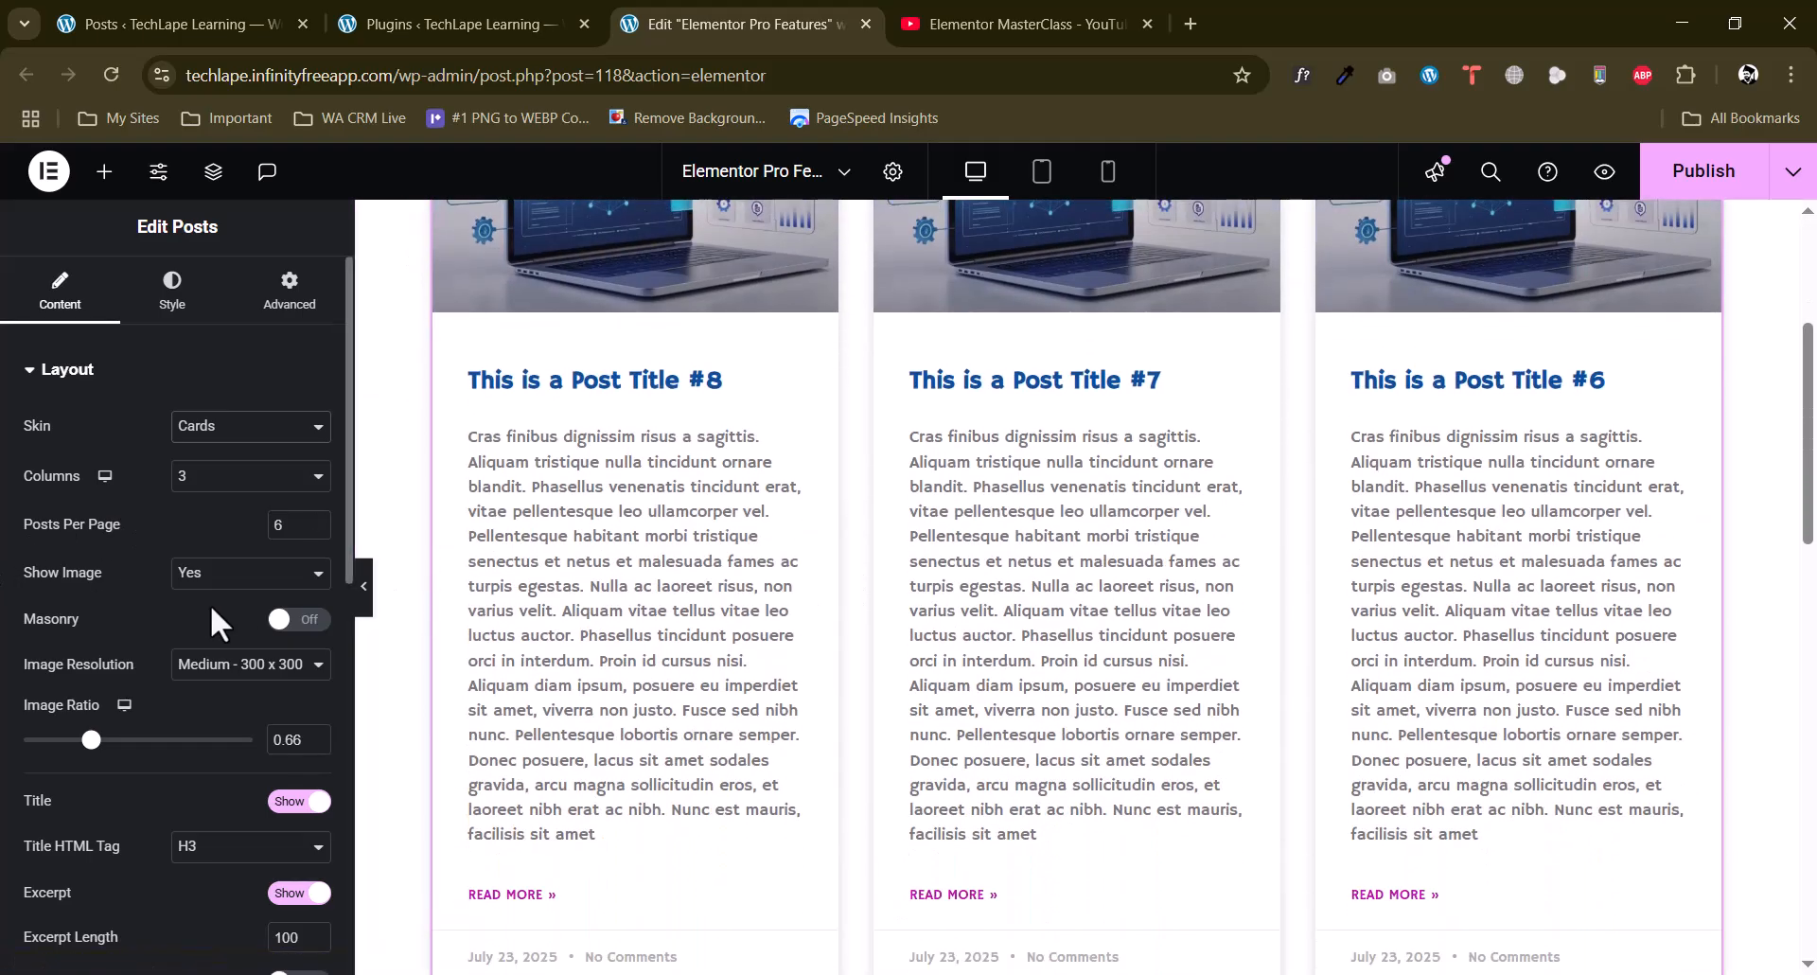
scroll(212, 610, down, 3)
click(294, 660)
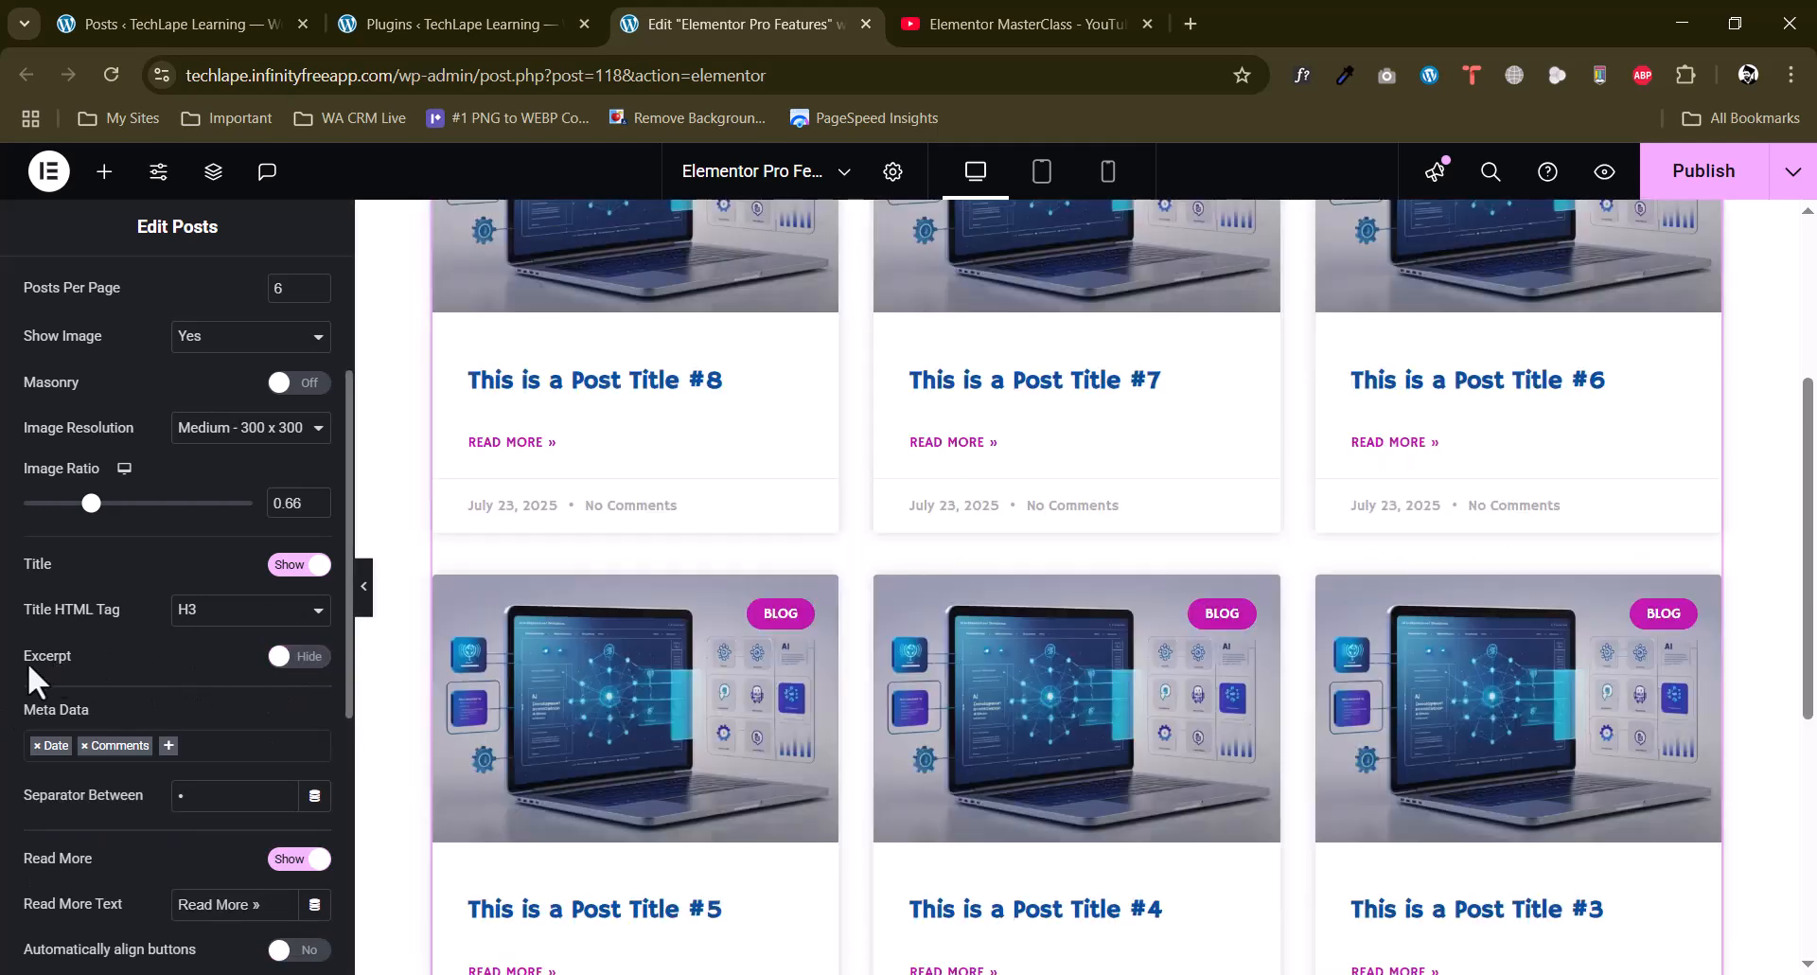
Hide the badge, avatar and Read More link on the post cards in the Posts widget's layout settings.
scroll(653, 564, up, 3)
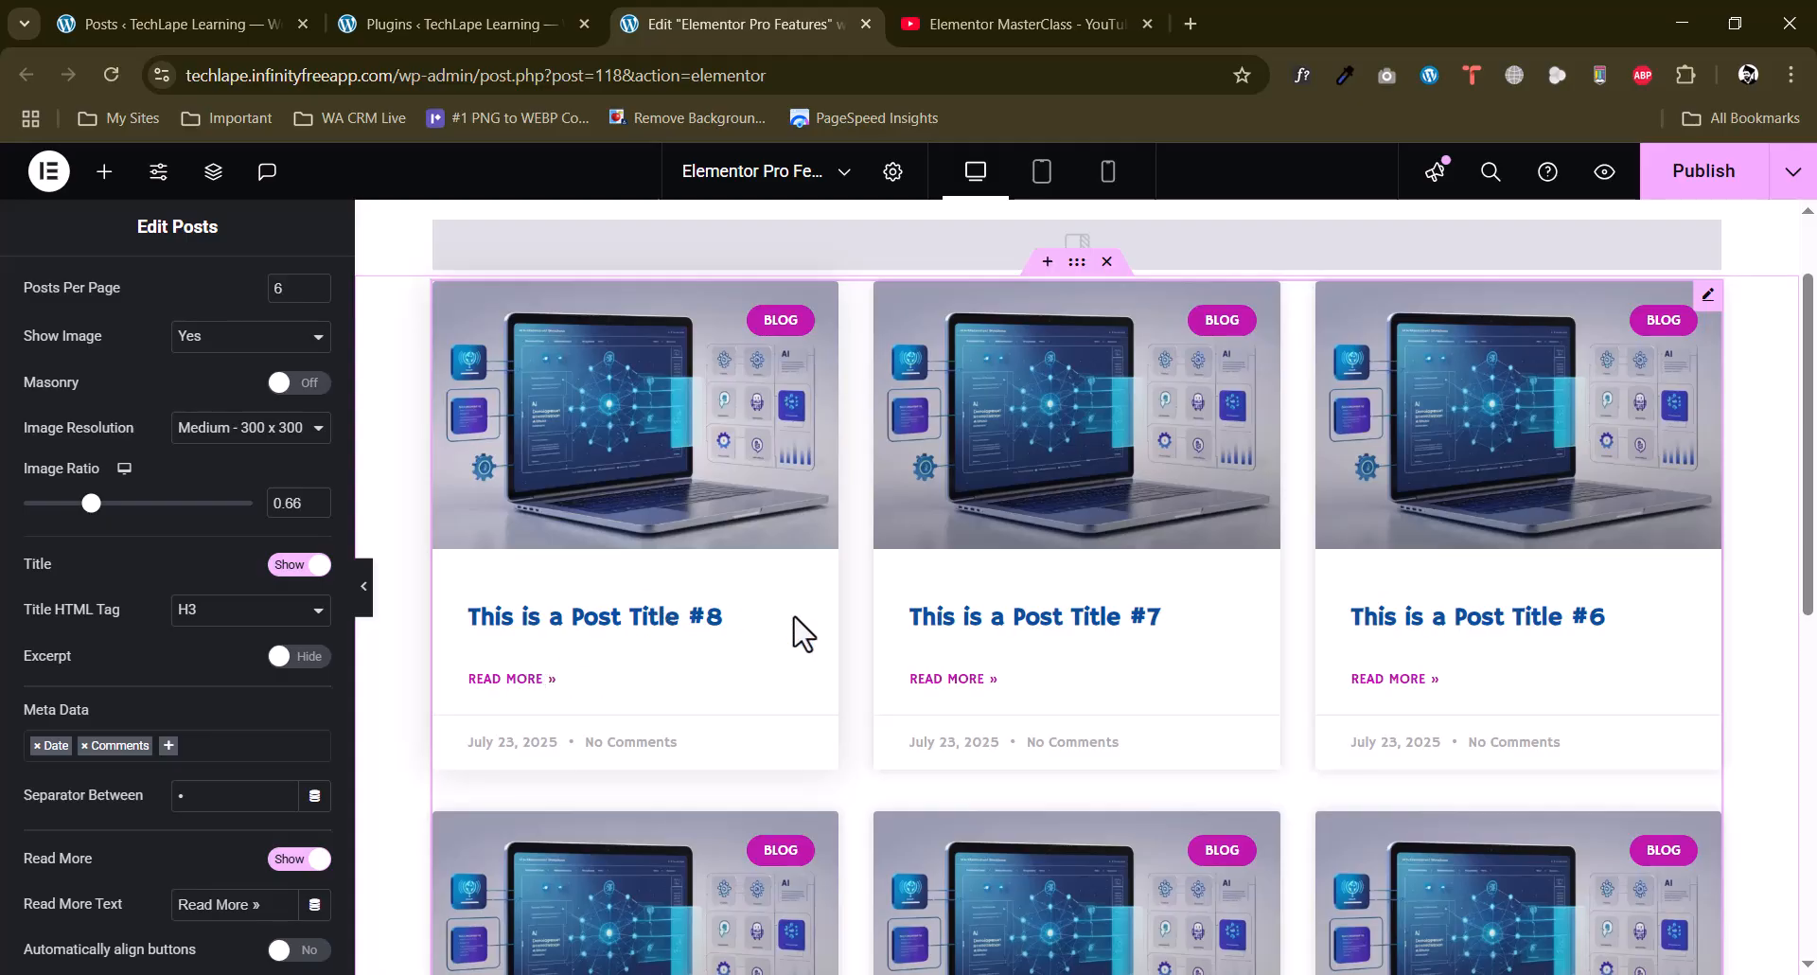
scroll(1018, 615, down, 2)
scroll(1019, 615, up, 2)
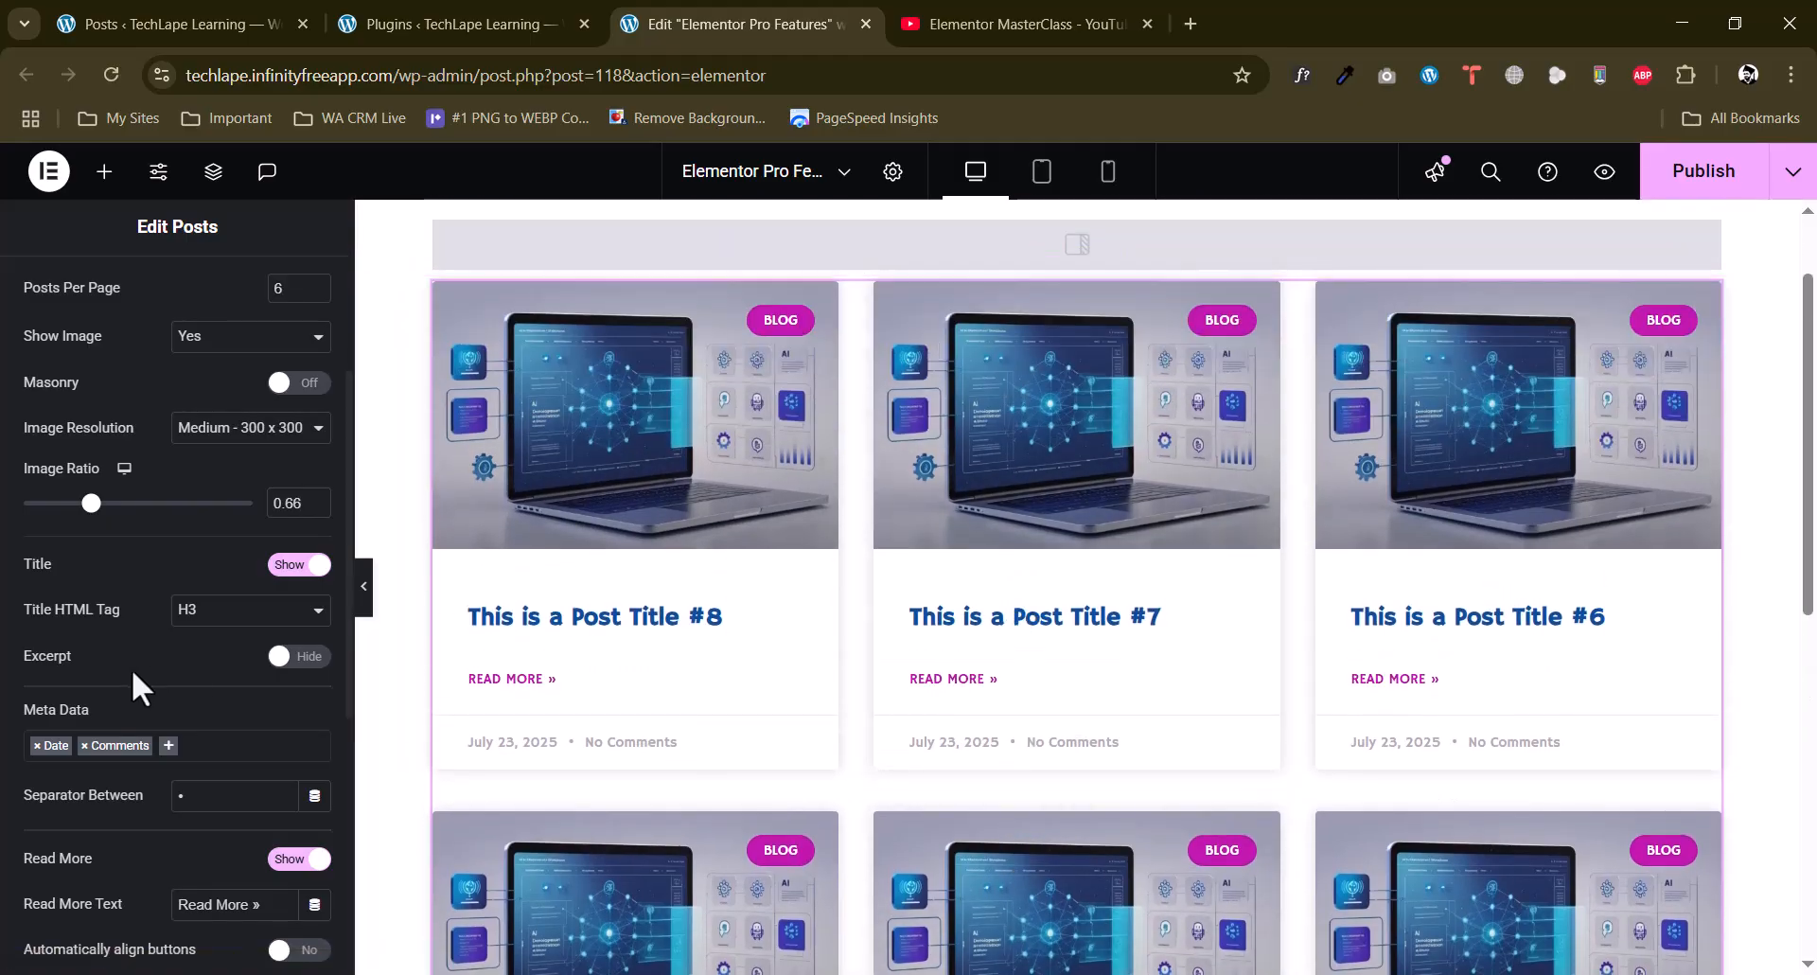
scroll(133, 672, down, 4)
click(292, 701)
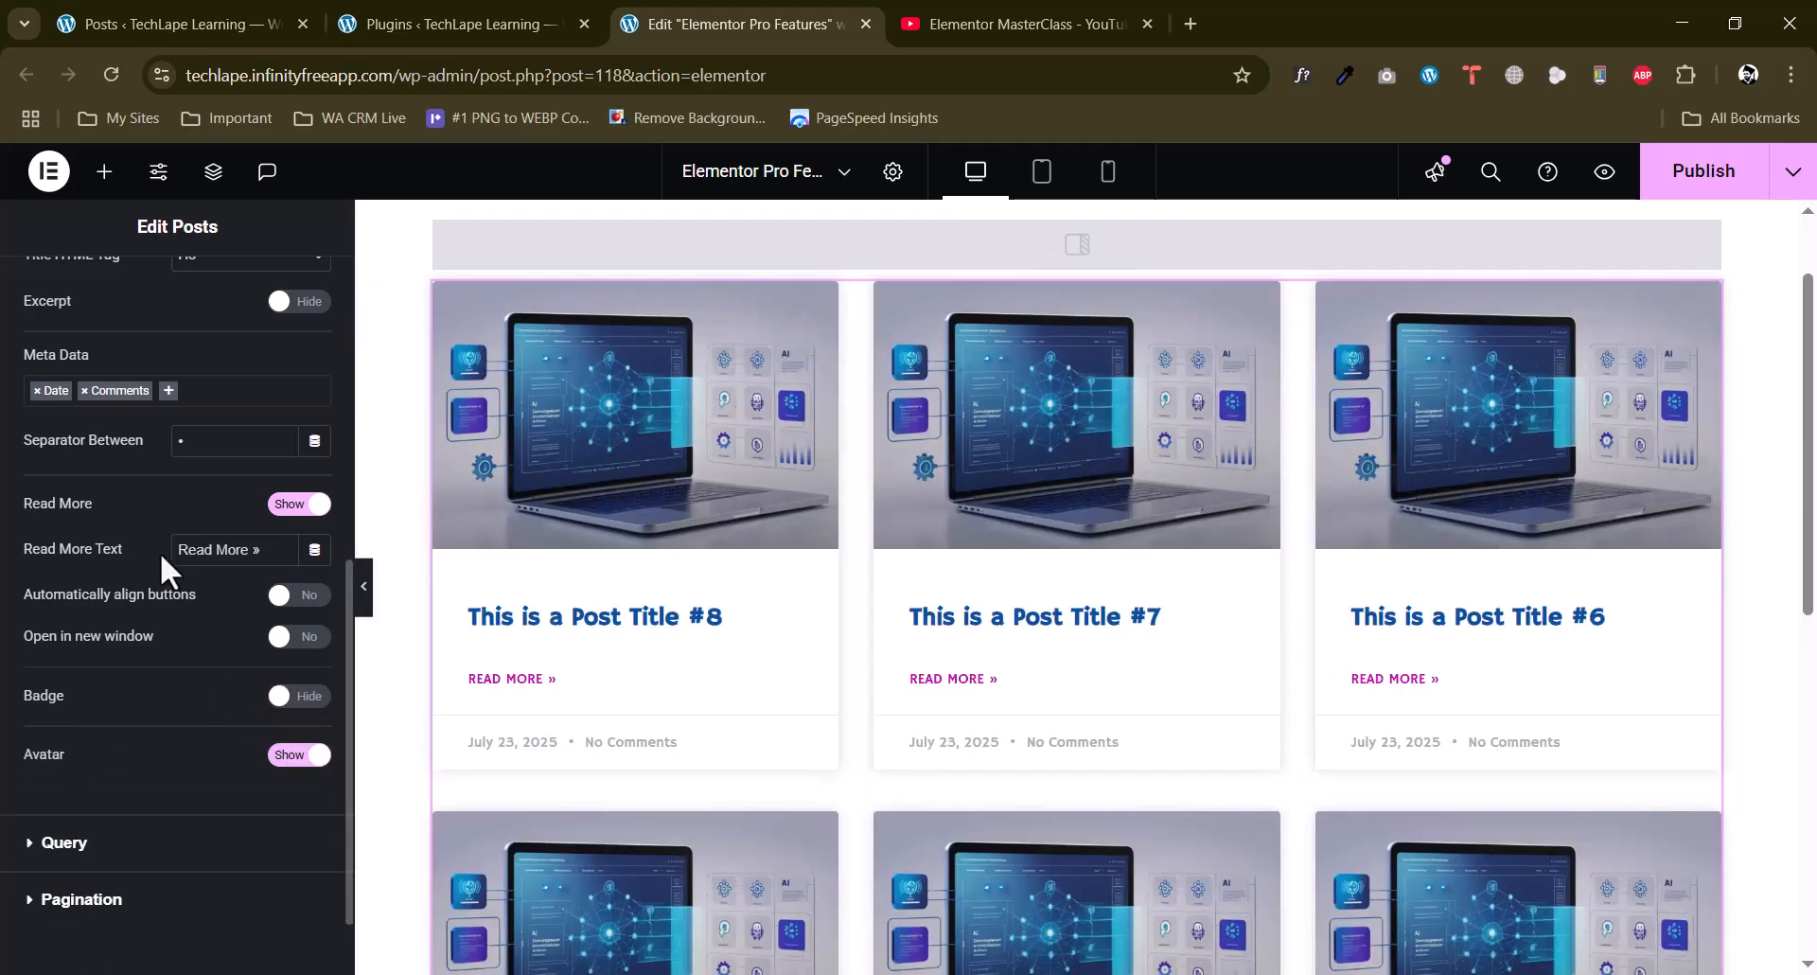
scroll(227, 615, down, 1)
click(296, 658)
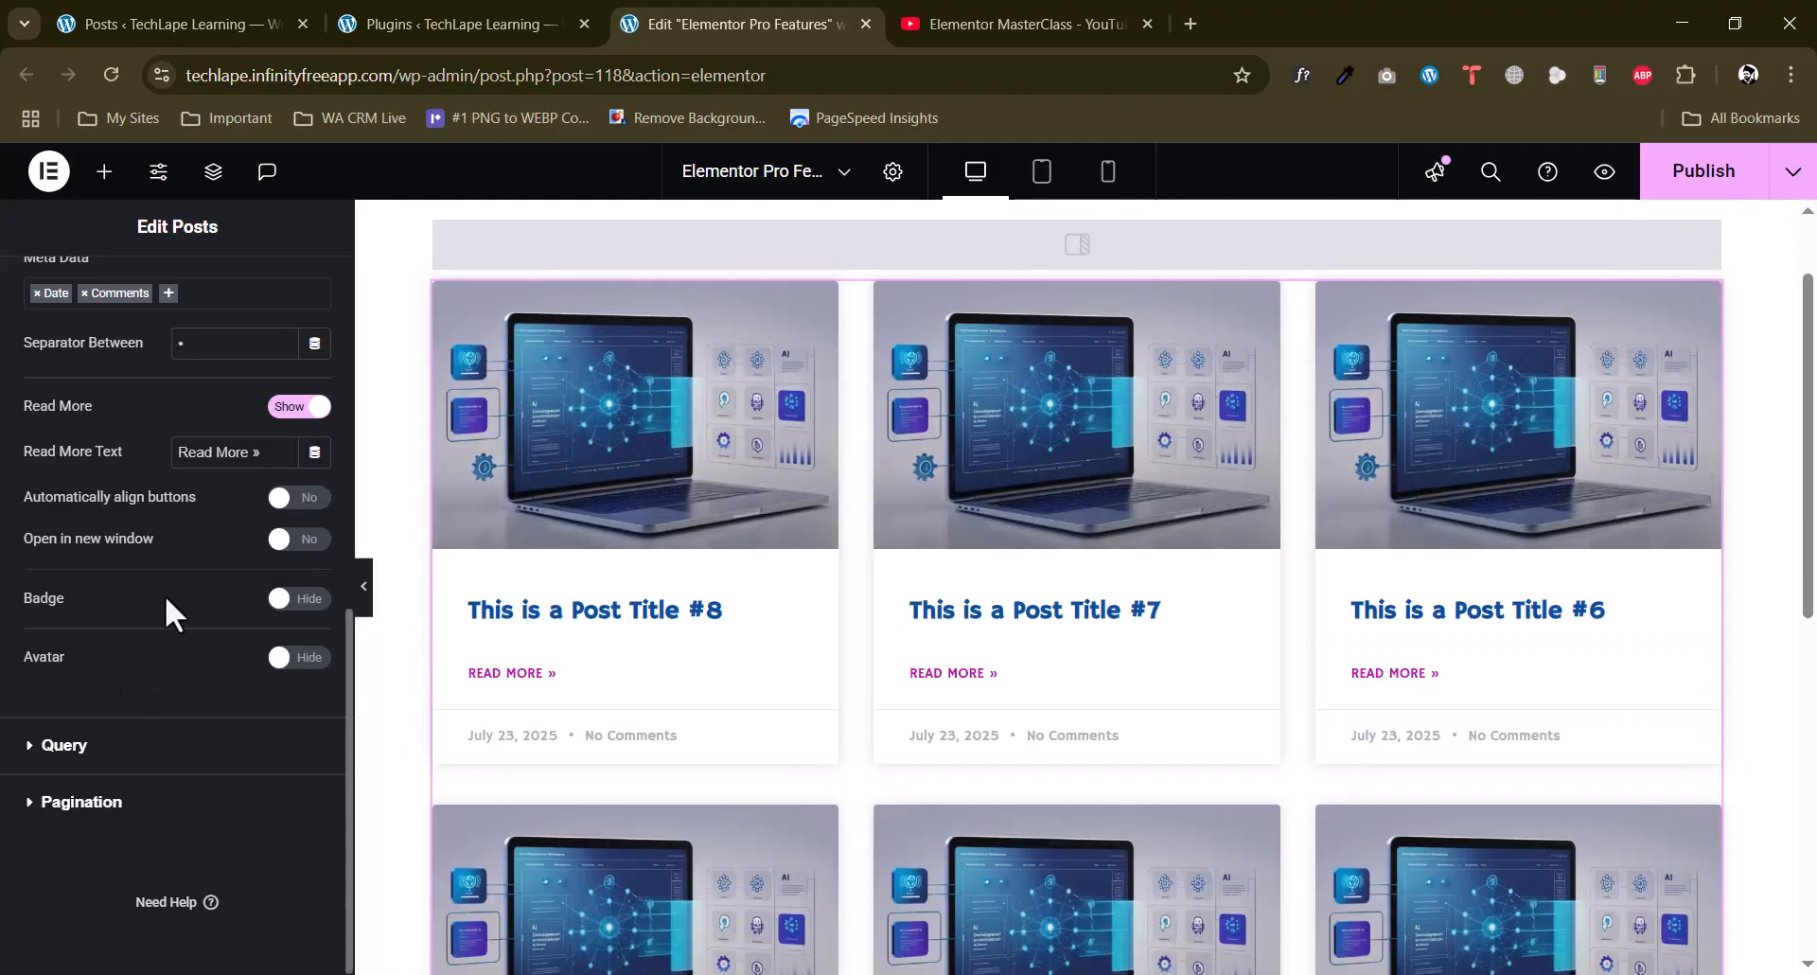
click(284, 409)
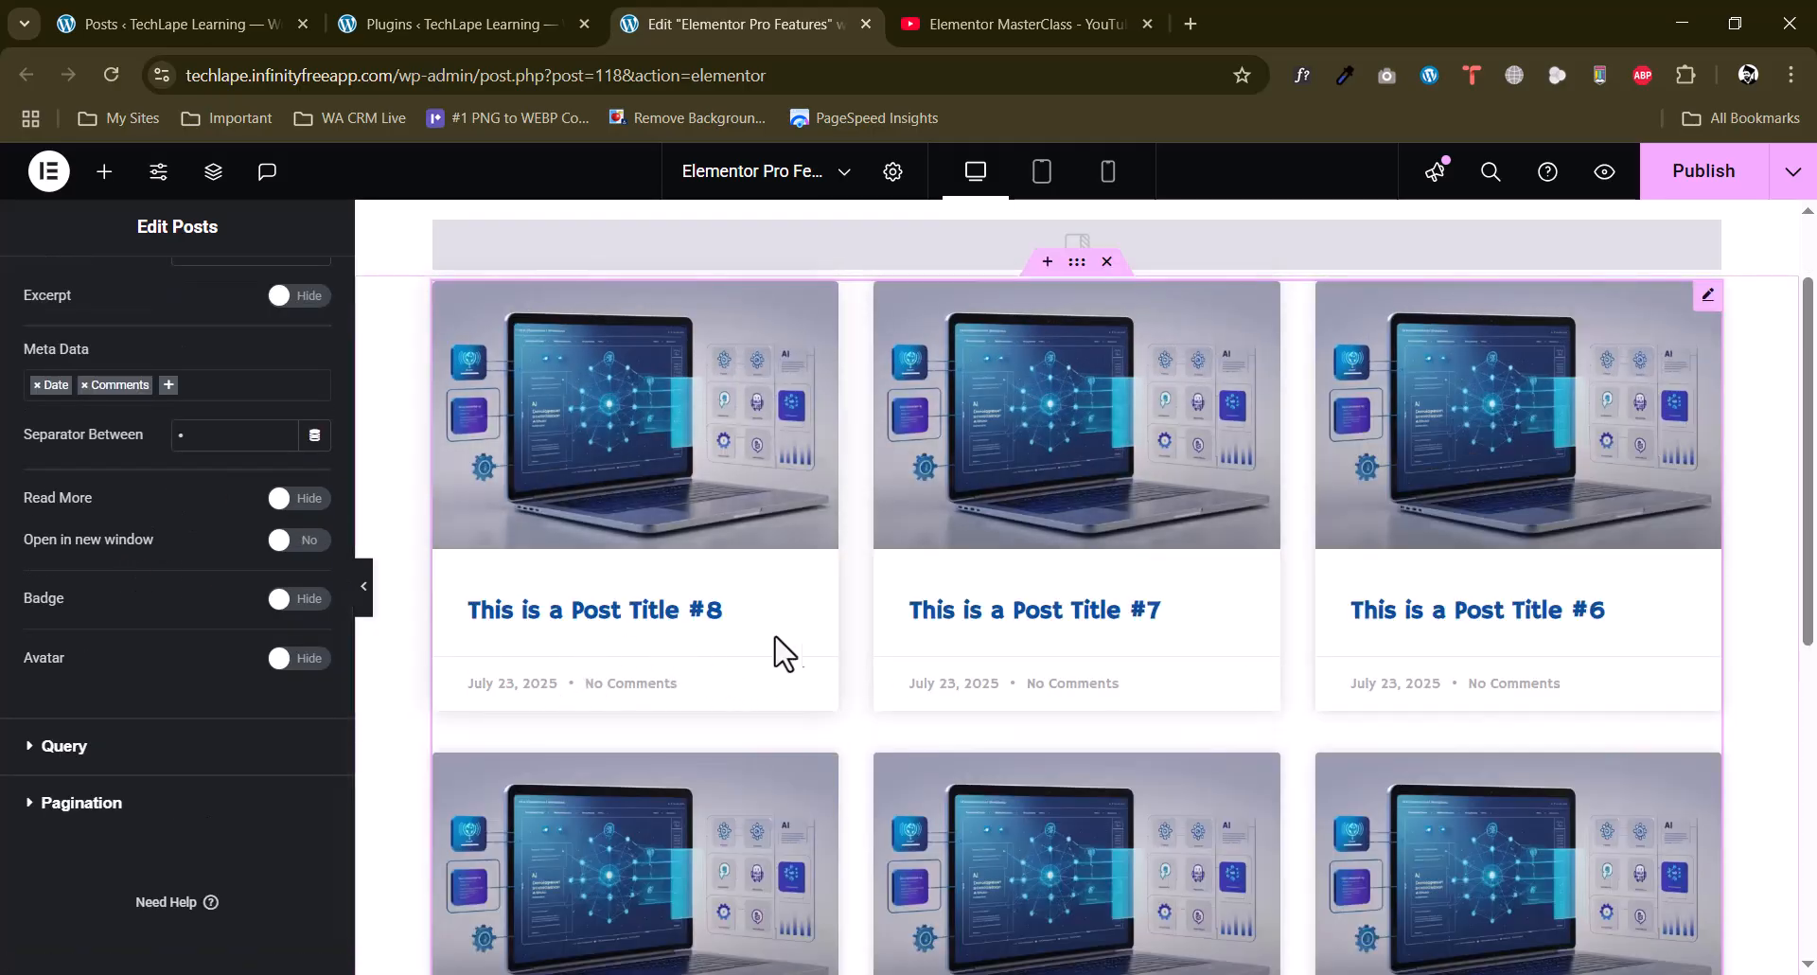
scroll(786, 653, down, 3)
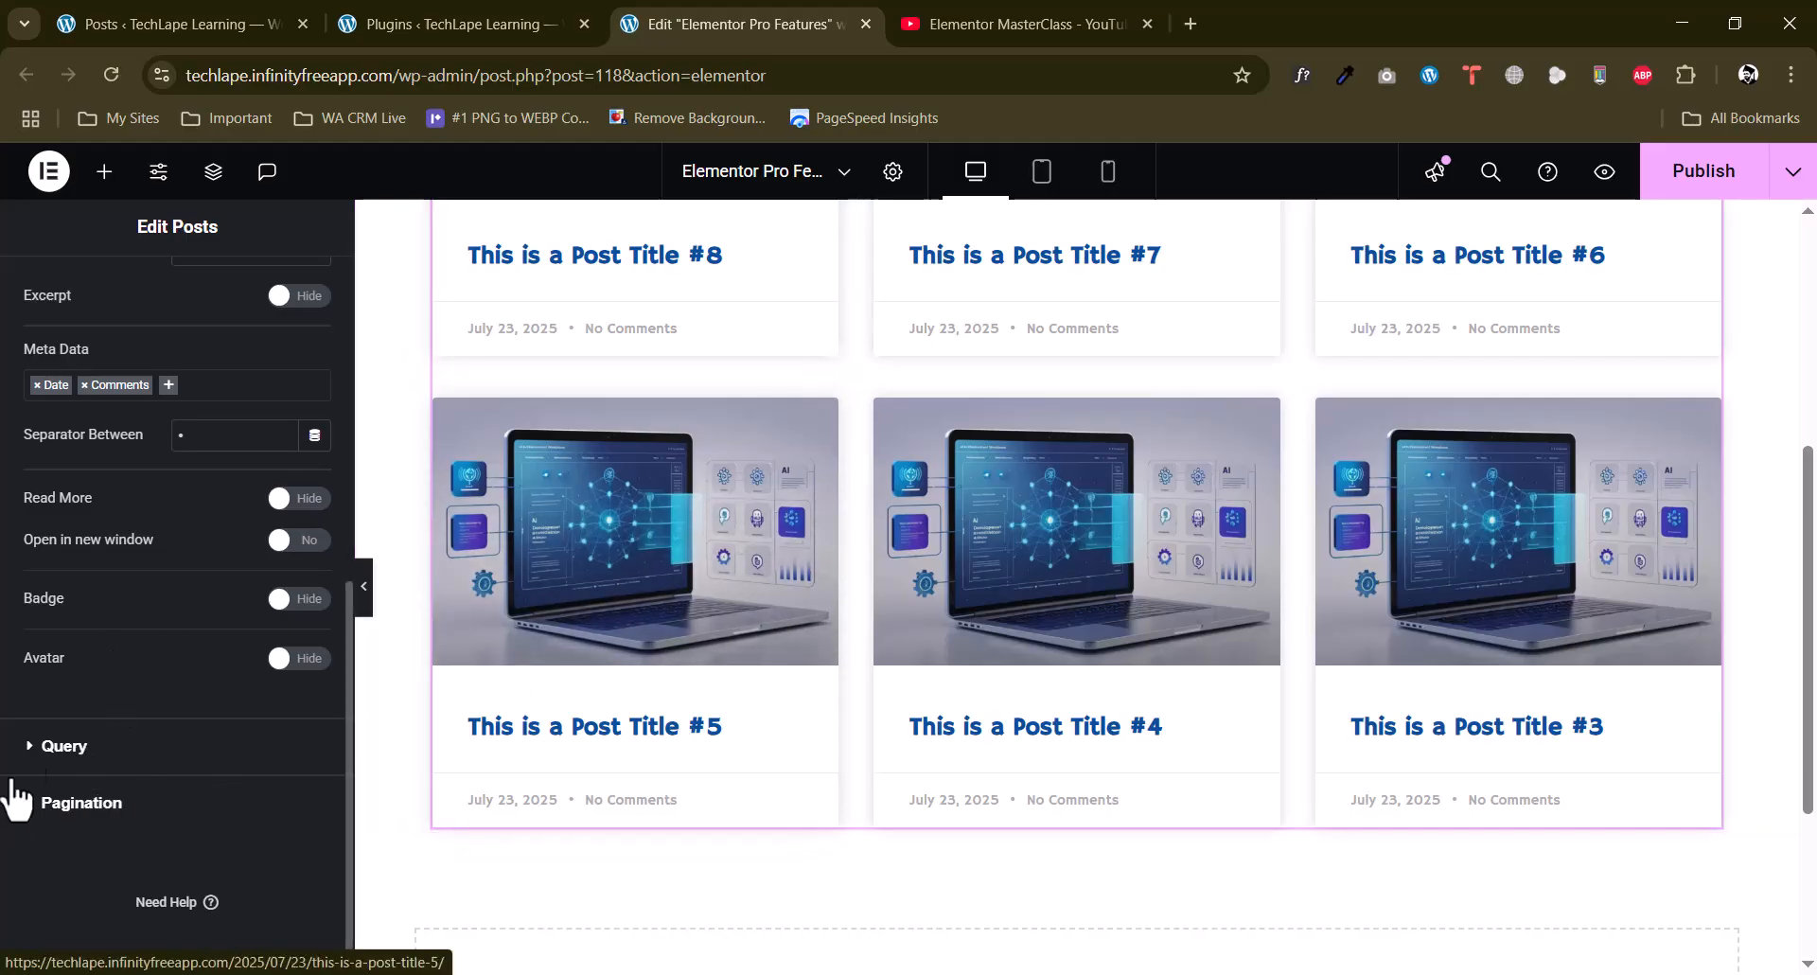
Set the rows gap and the columns gap of the posts grid to 20 px each in the style settings.
scroll(136, 400, up, 3)
scroll(189, 511, up, 2)
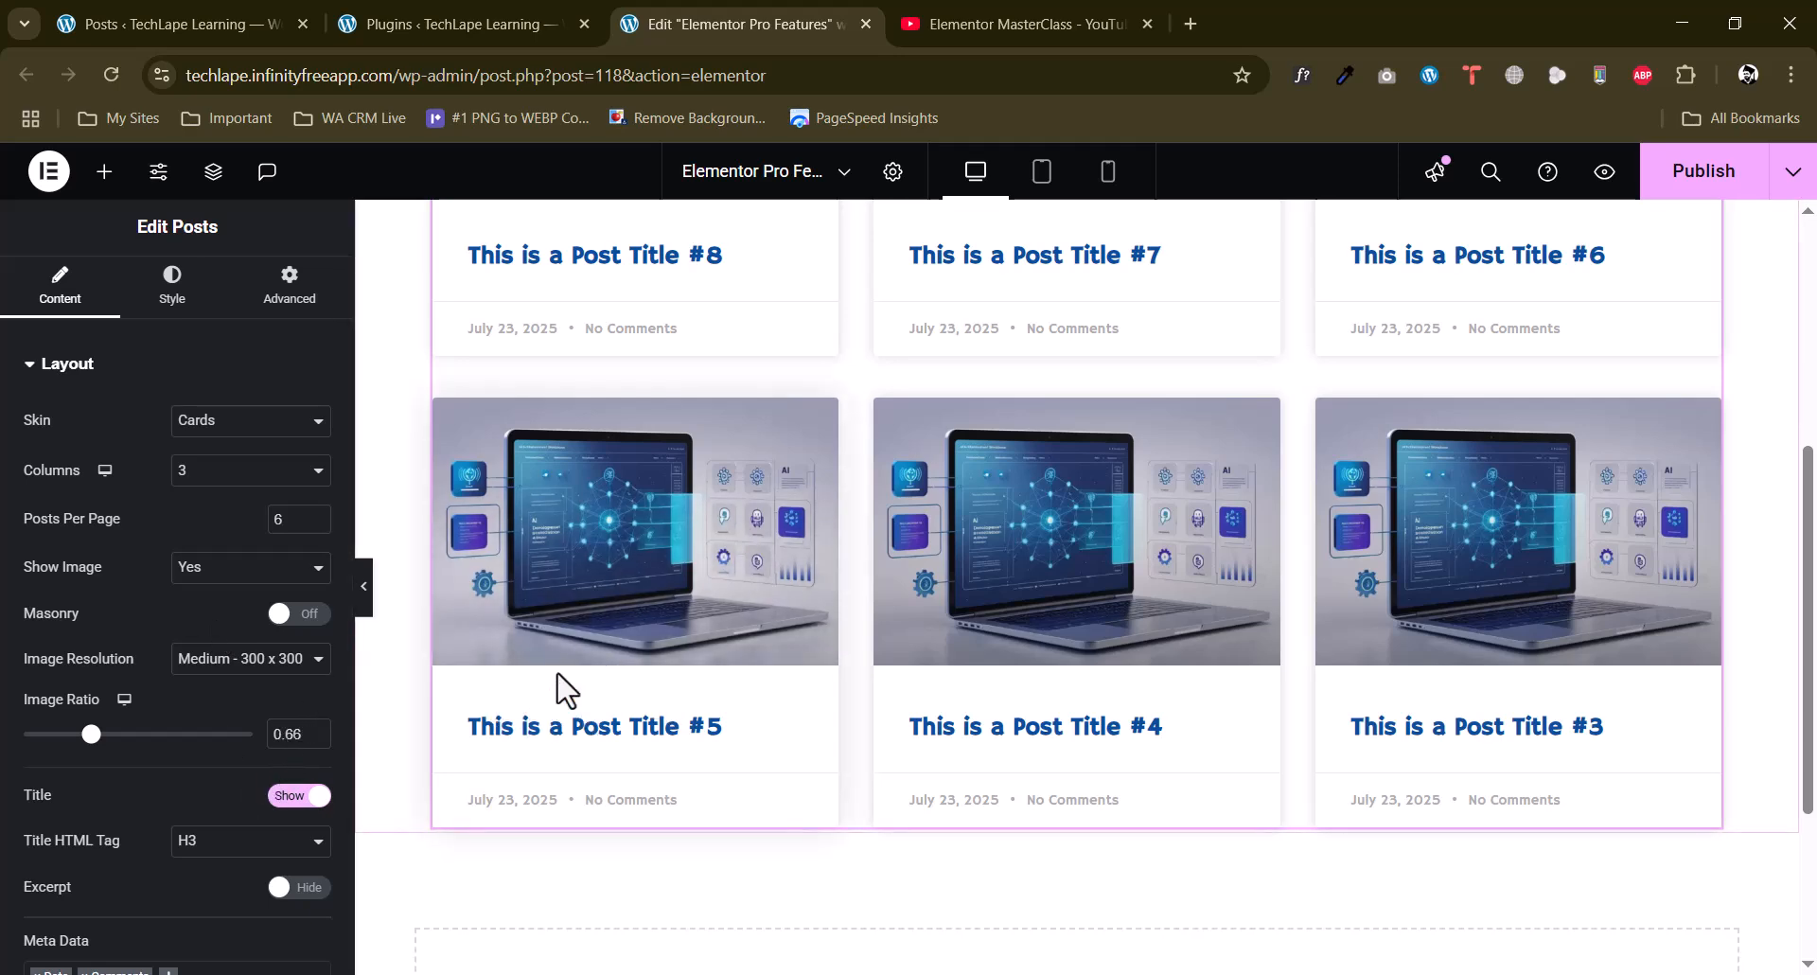
click(170, 287)
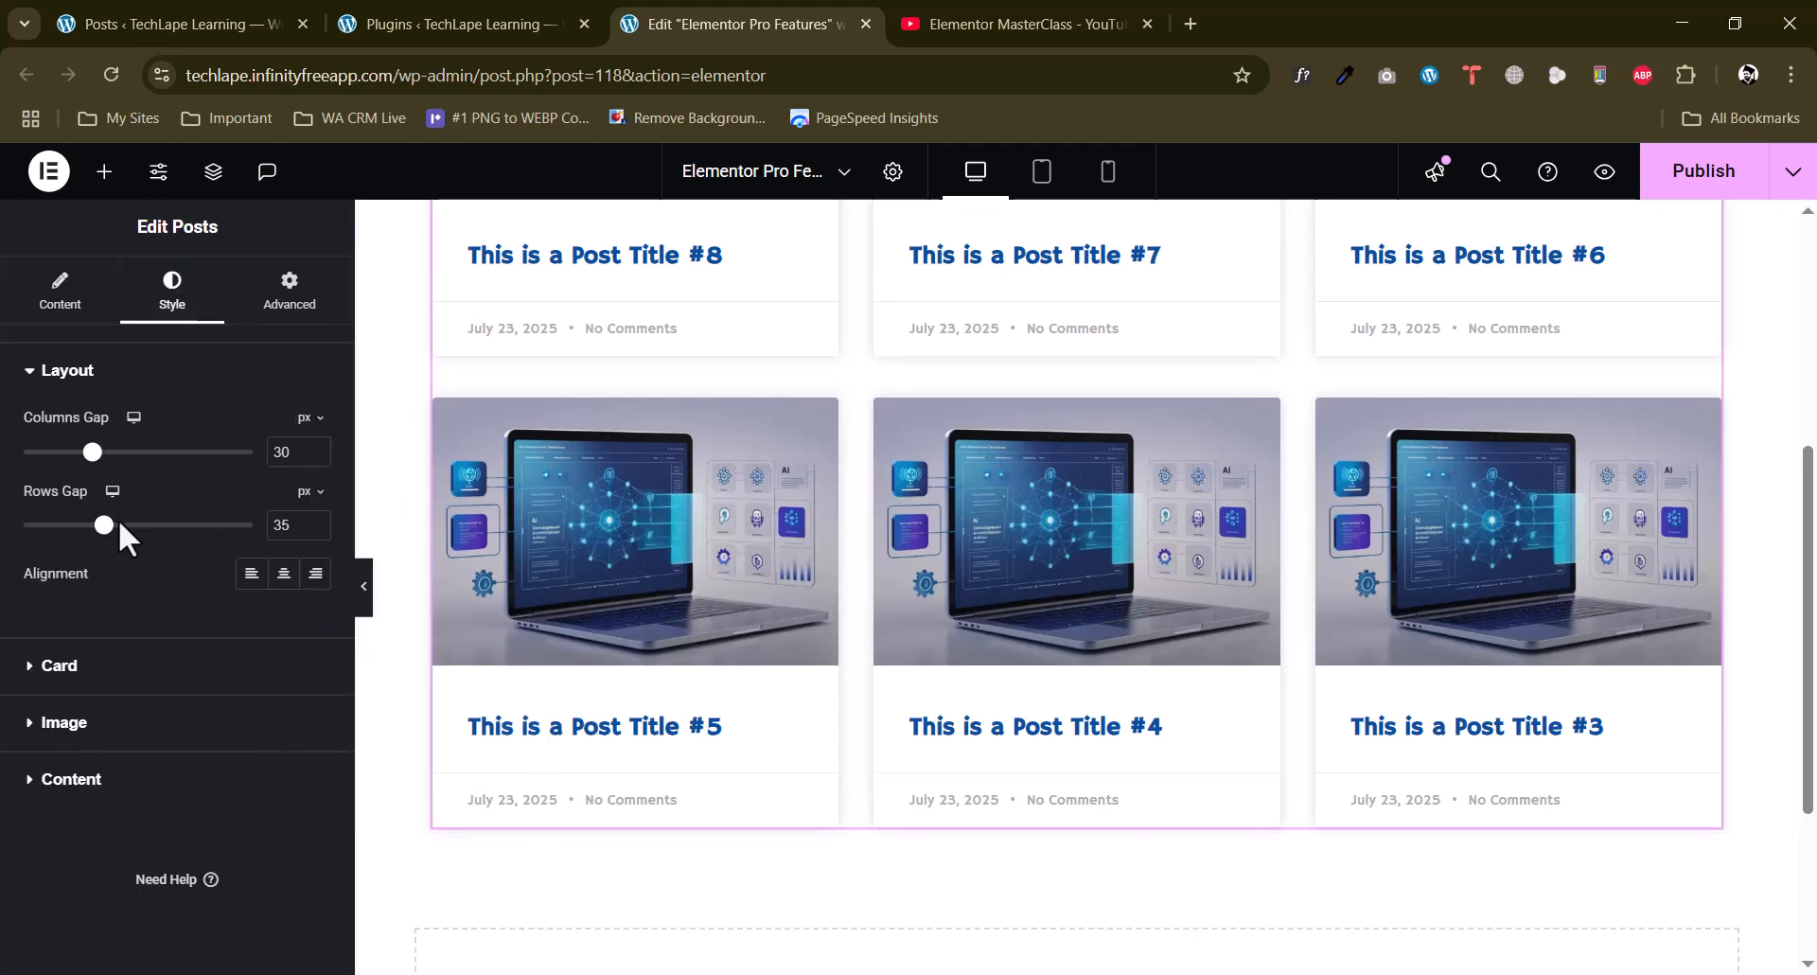
drag(103, 526, 69, 525)
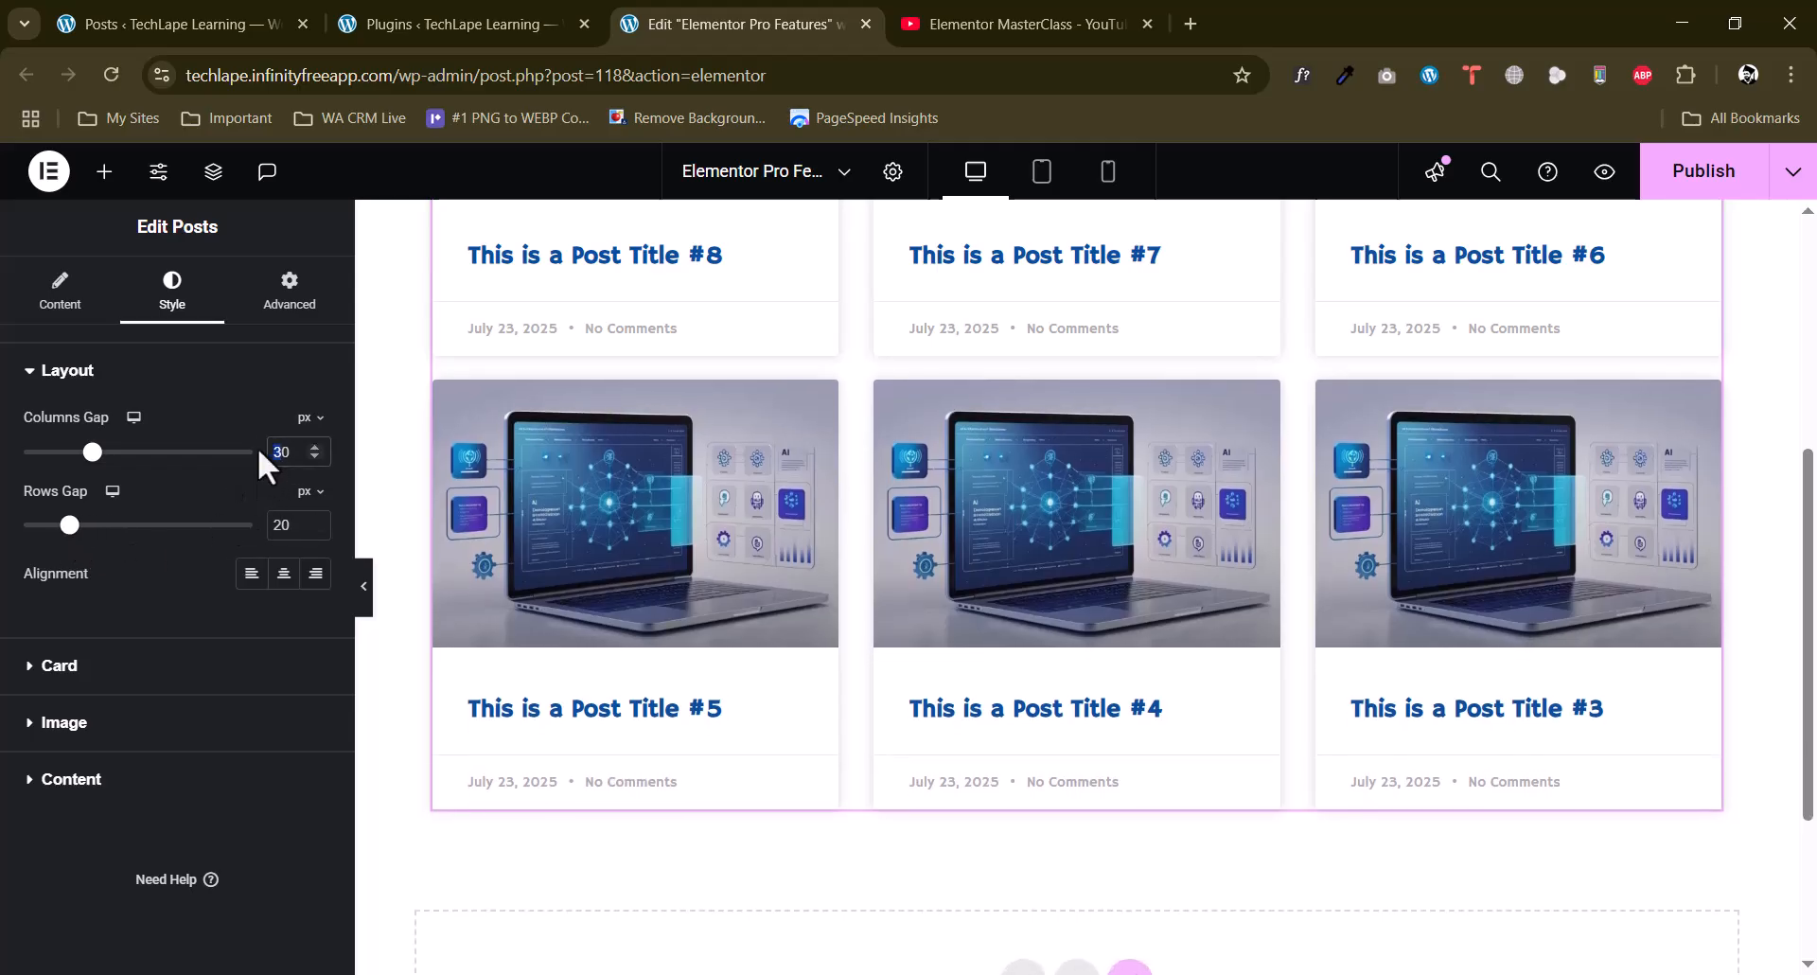
text(2)
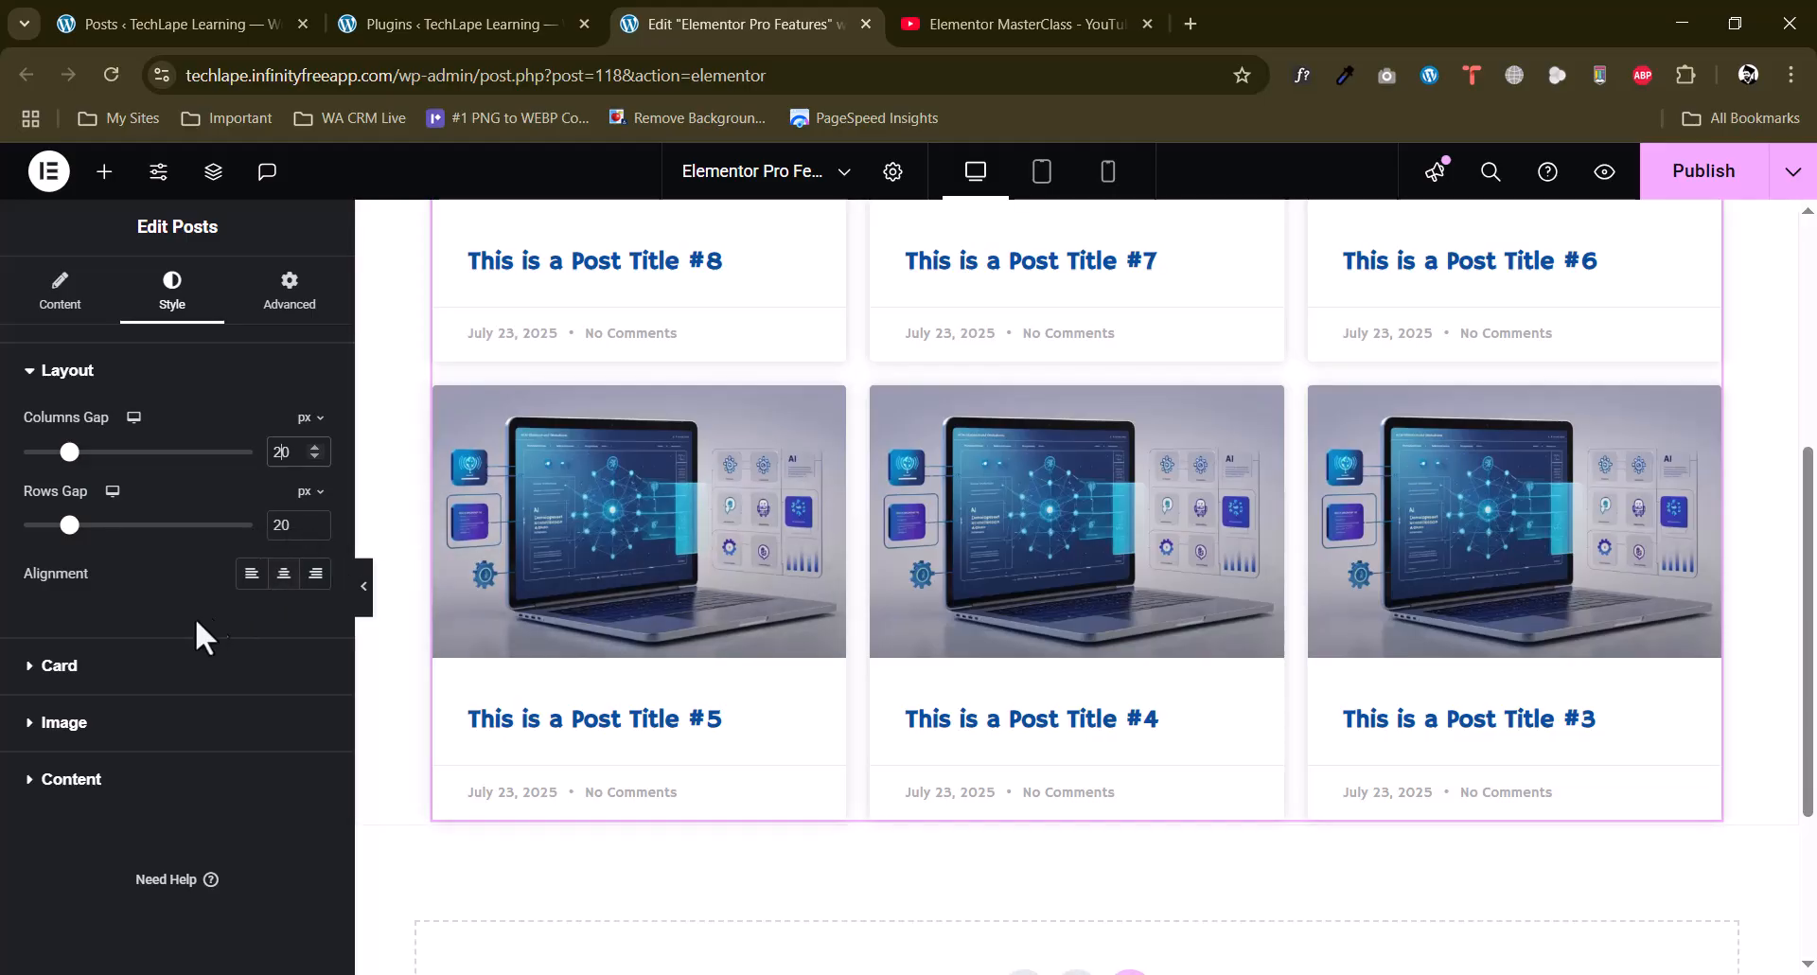
Switch the post cards' box shadow off and back on in the Card style settings.
click(71, 668)
scroll(218, 503, down, 4)
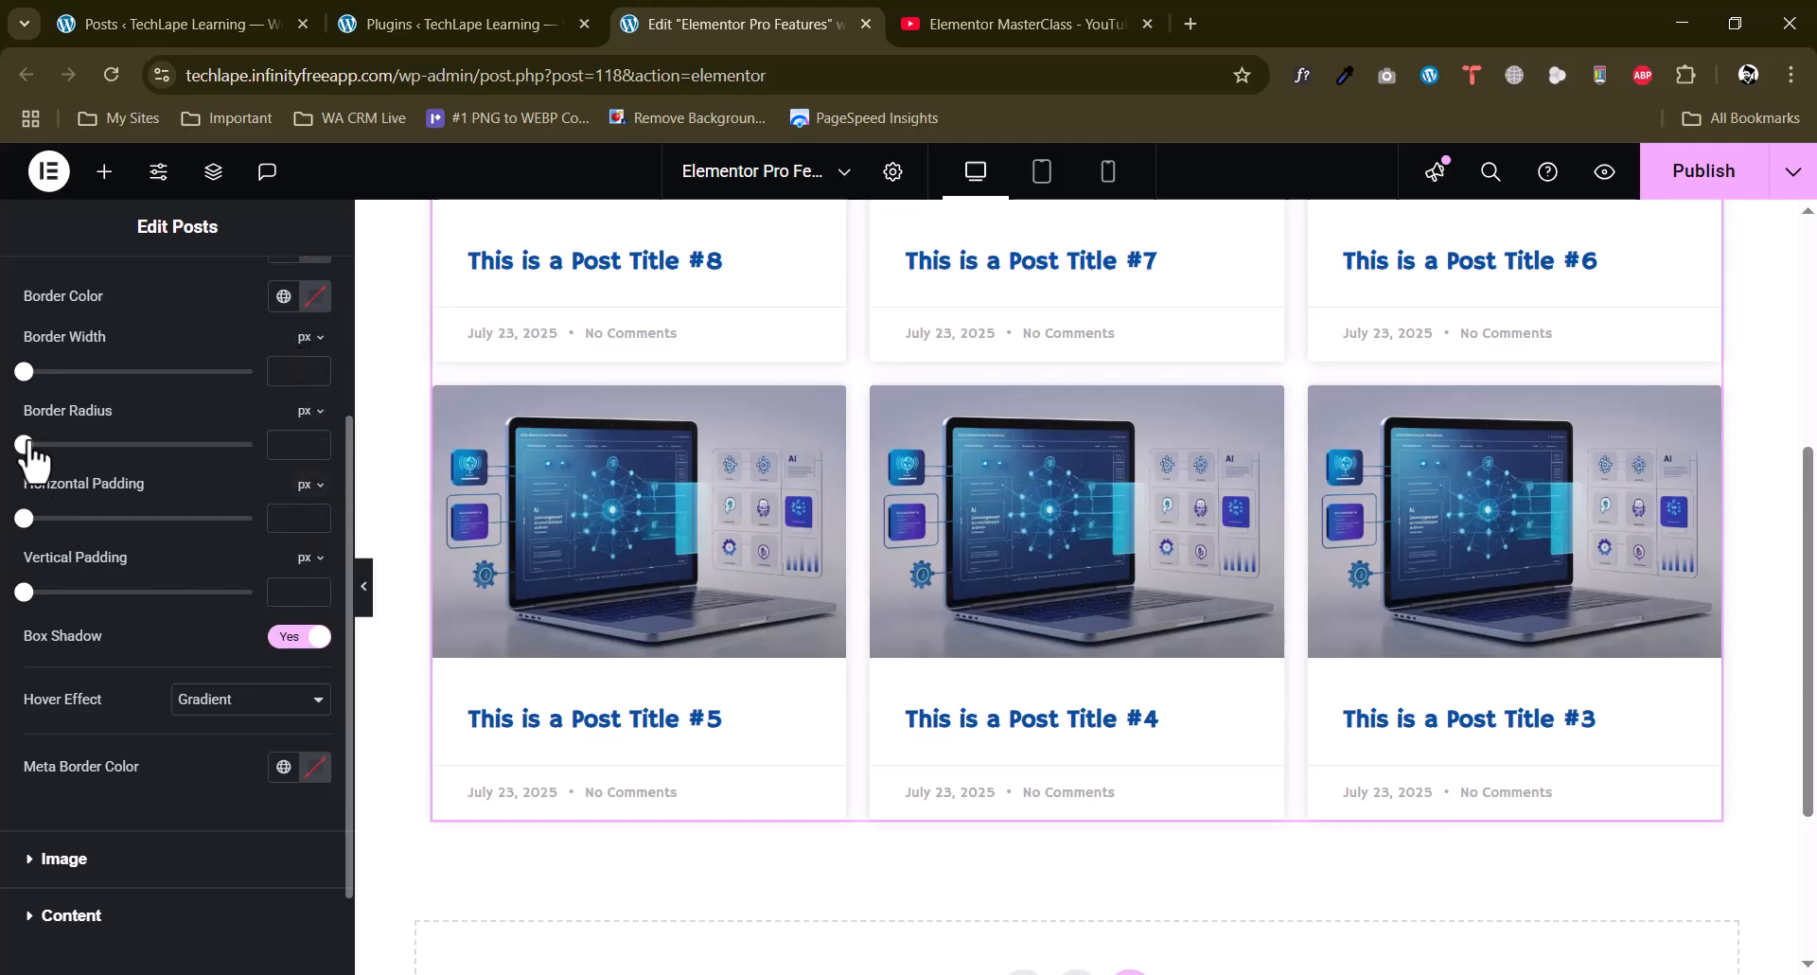
click(284, 636)
click(296, 638)
scroll(57, 757, down, 2)
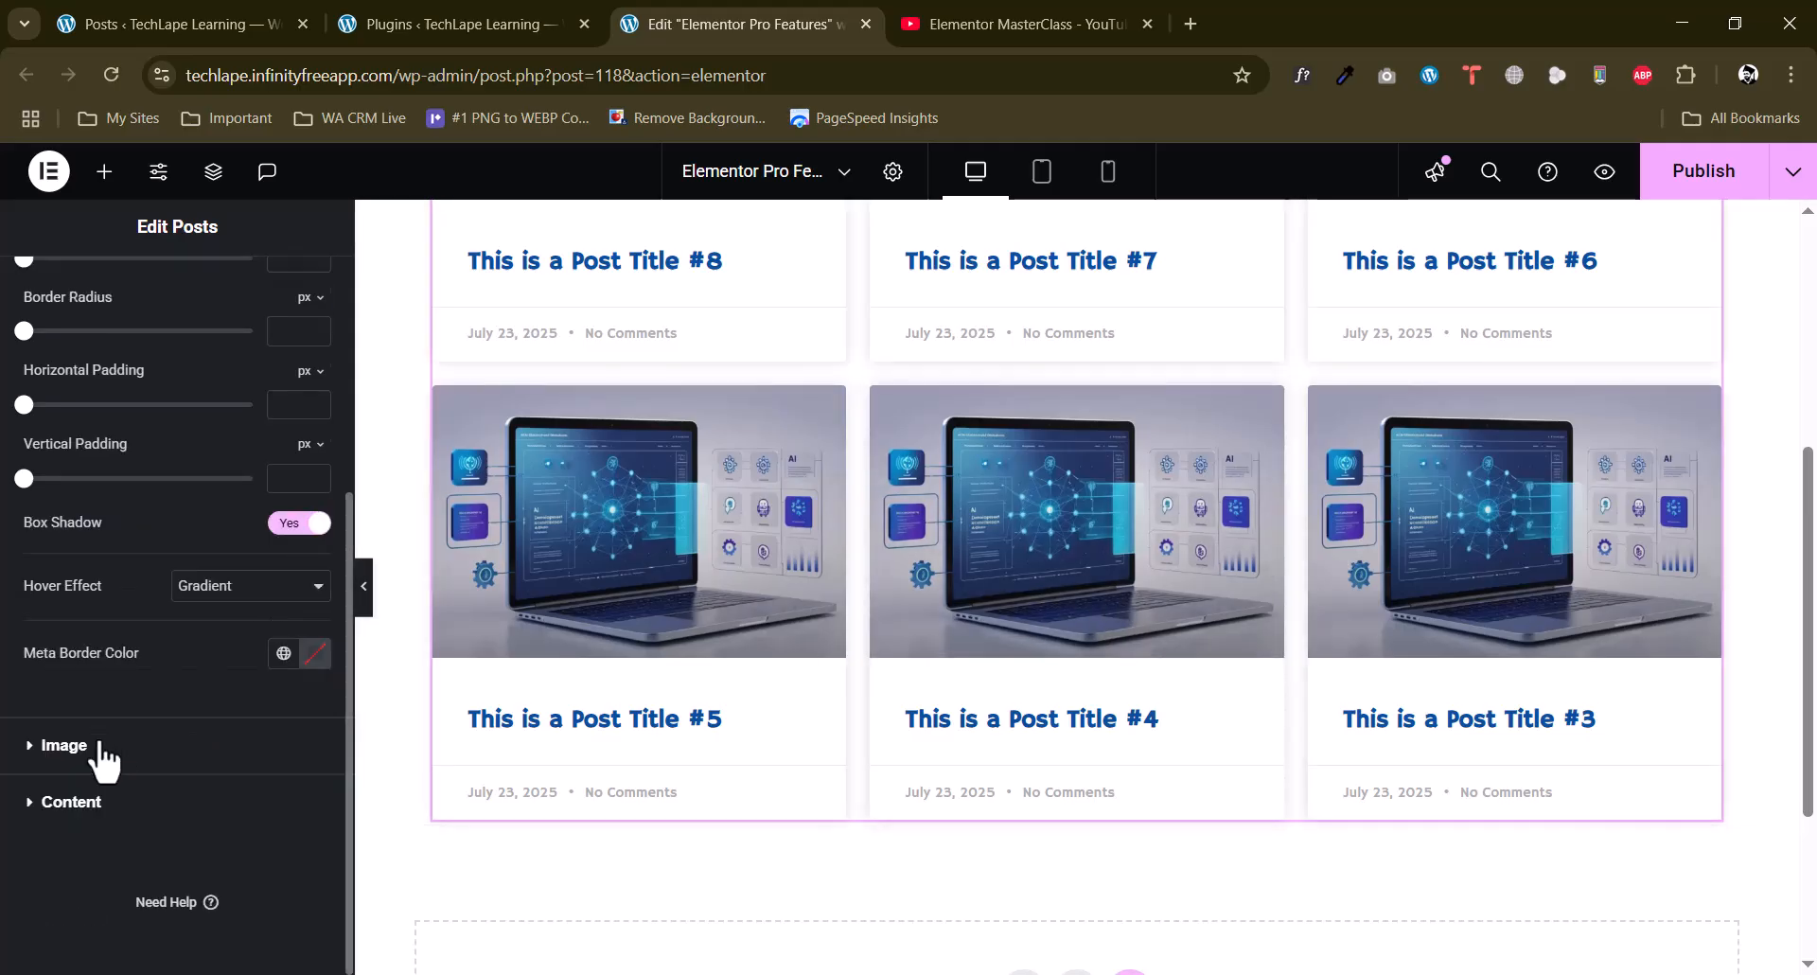
Set the post cards' image spacing to 0 px and their title spacing to 5 px.
click(187, 742)
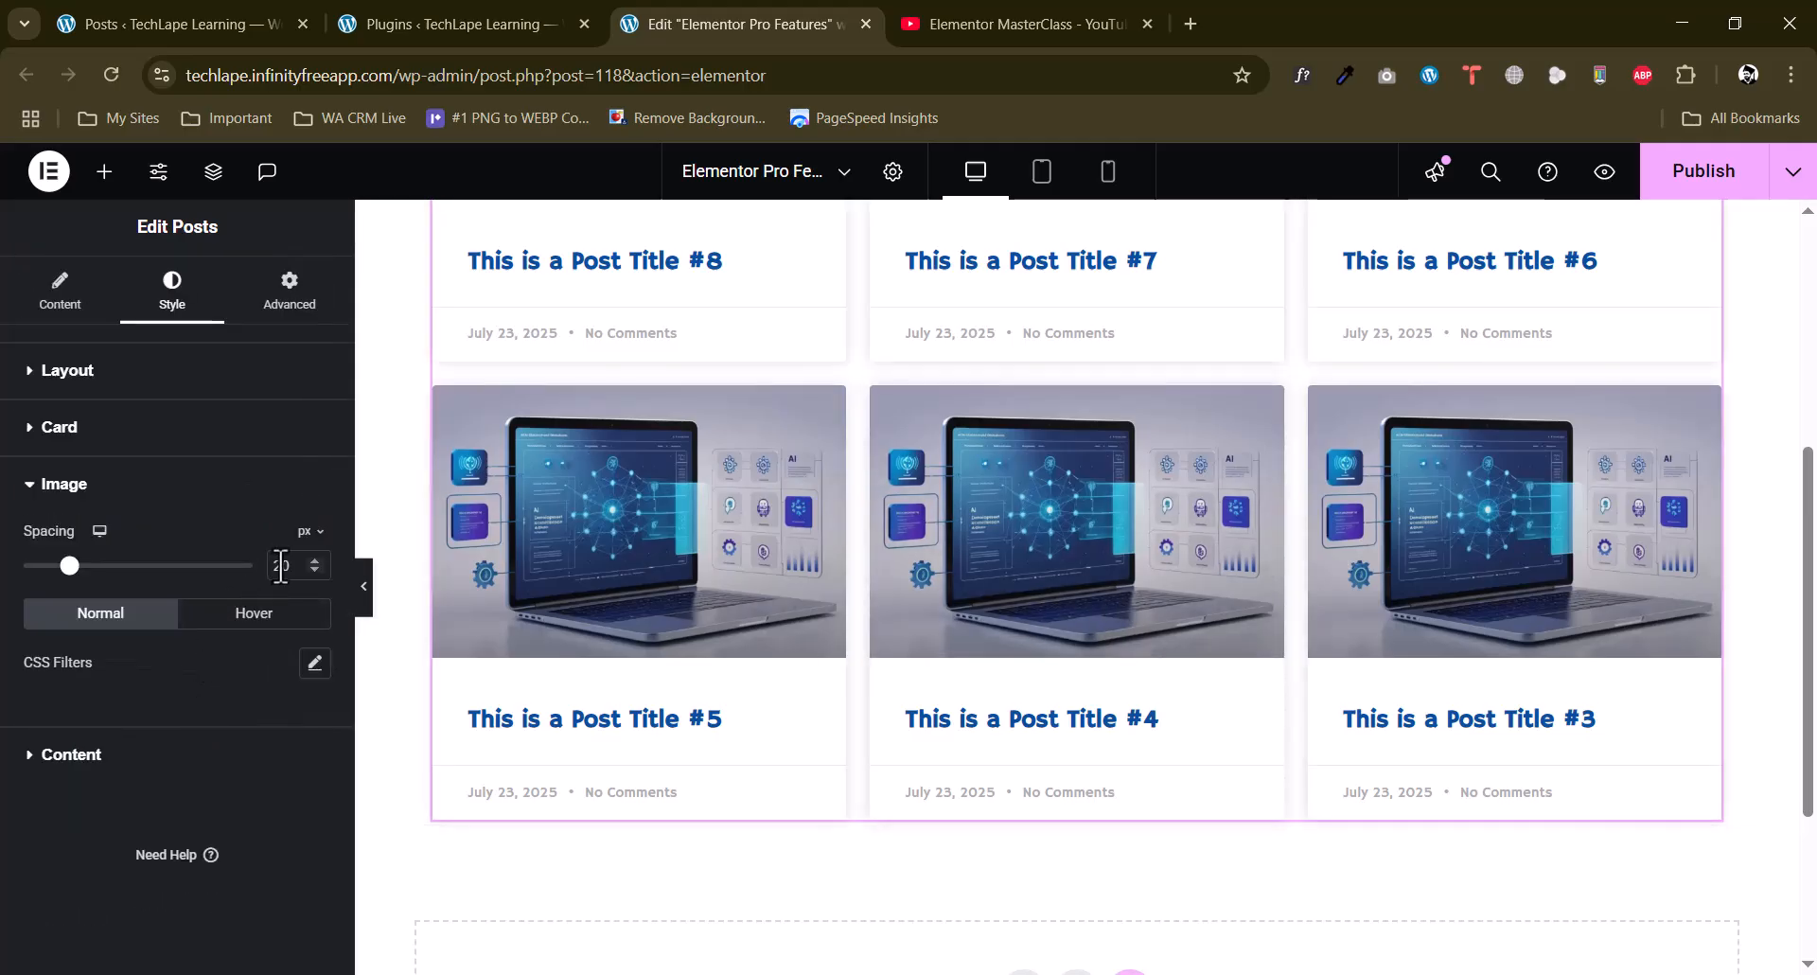
key(BackSpace)
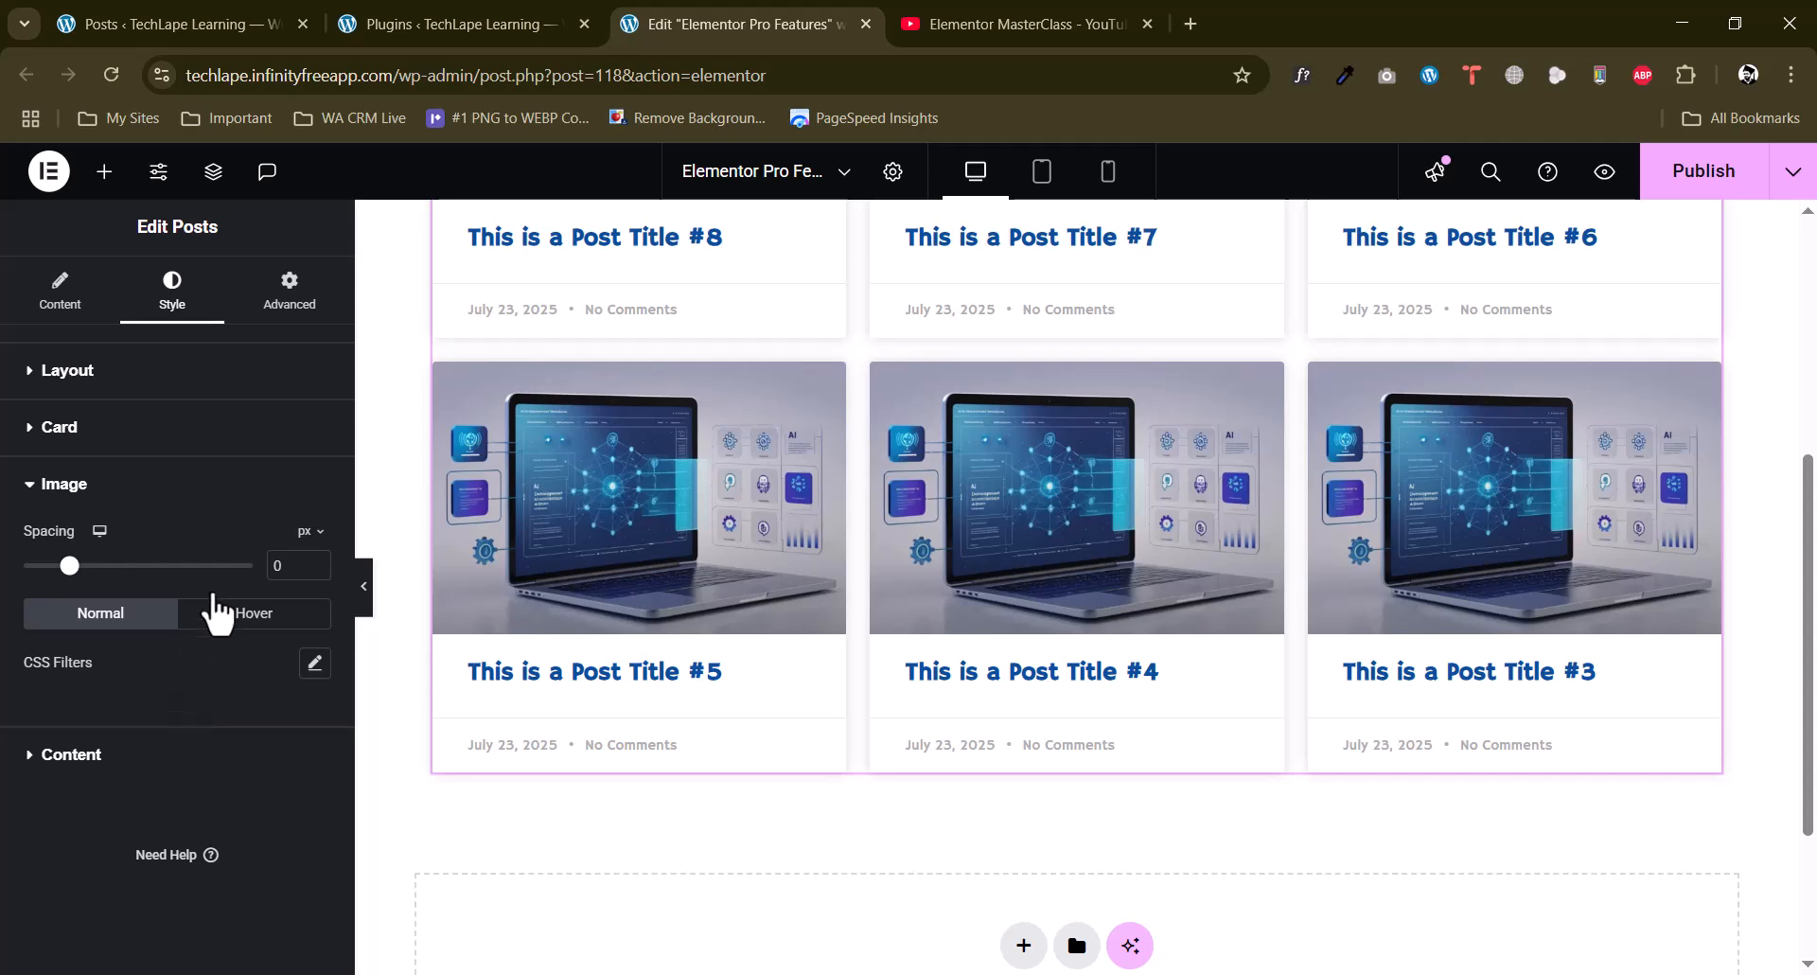
scroll(223, 578, down, 3)
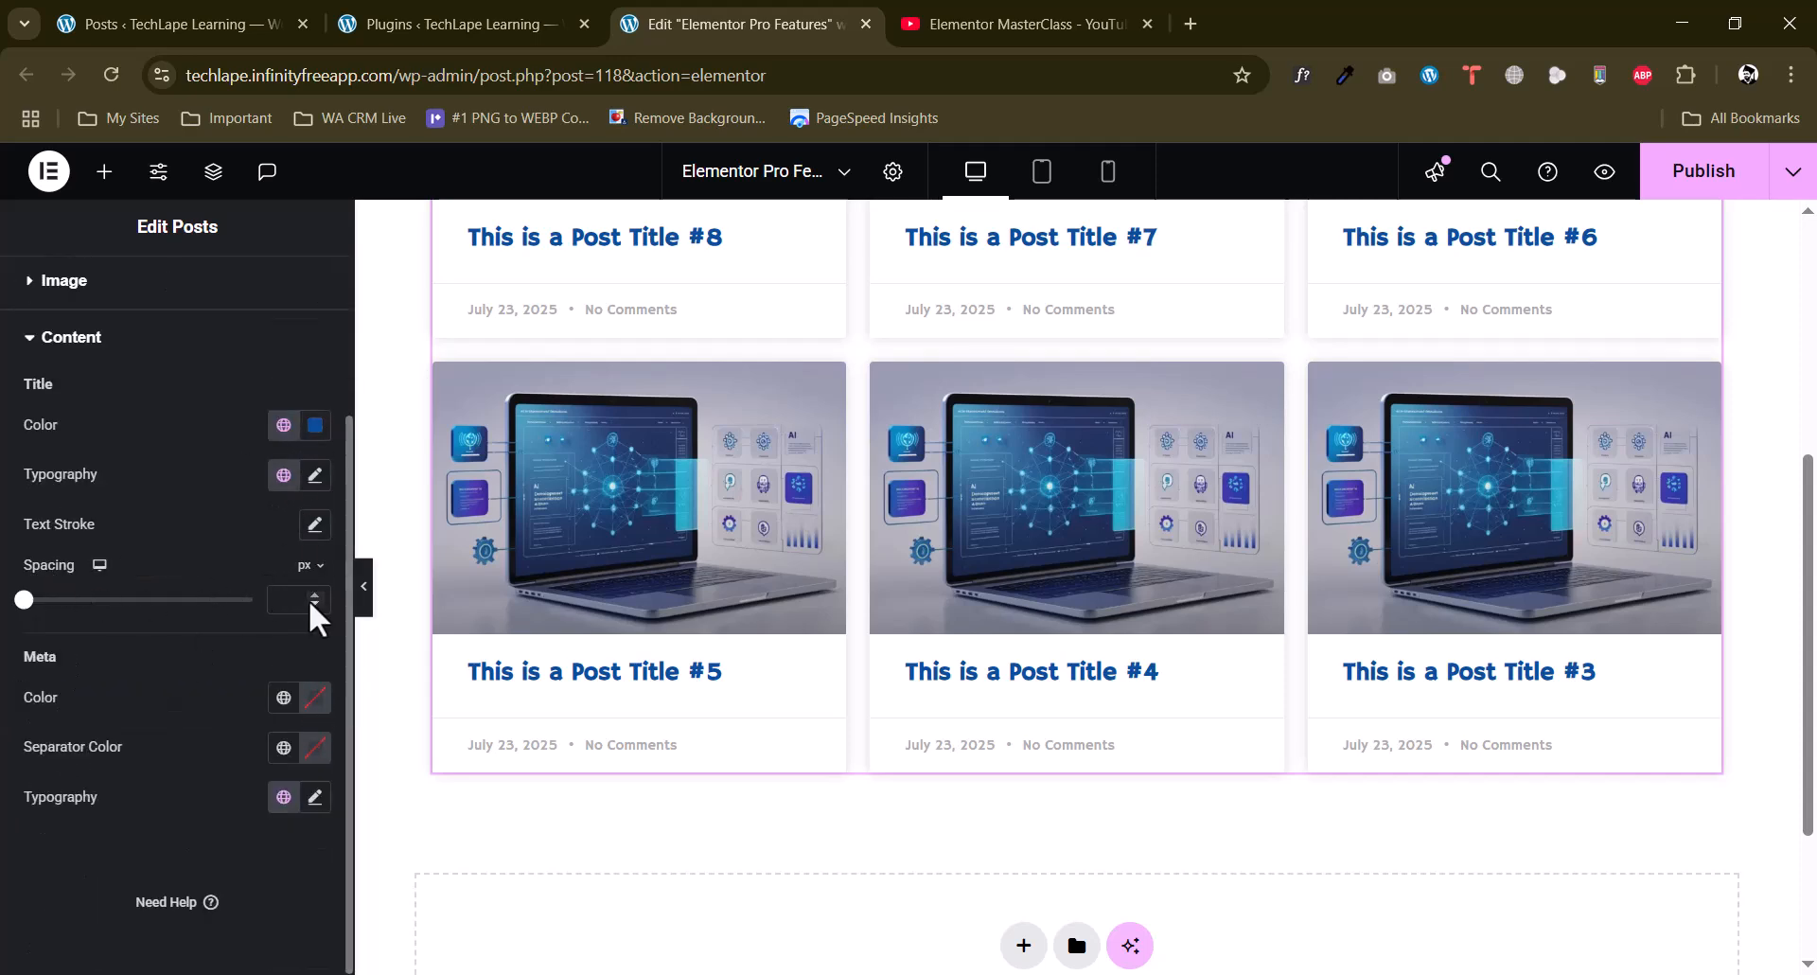
scroll(852, 573, up, 1)
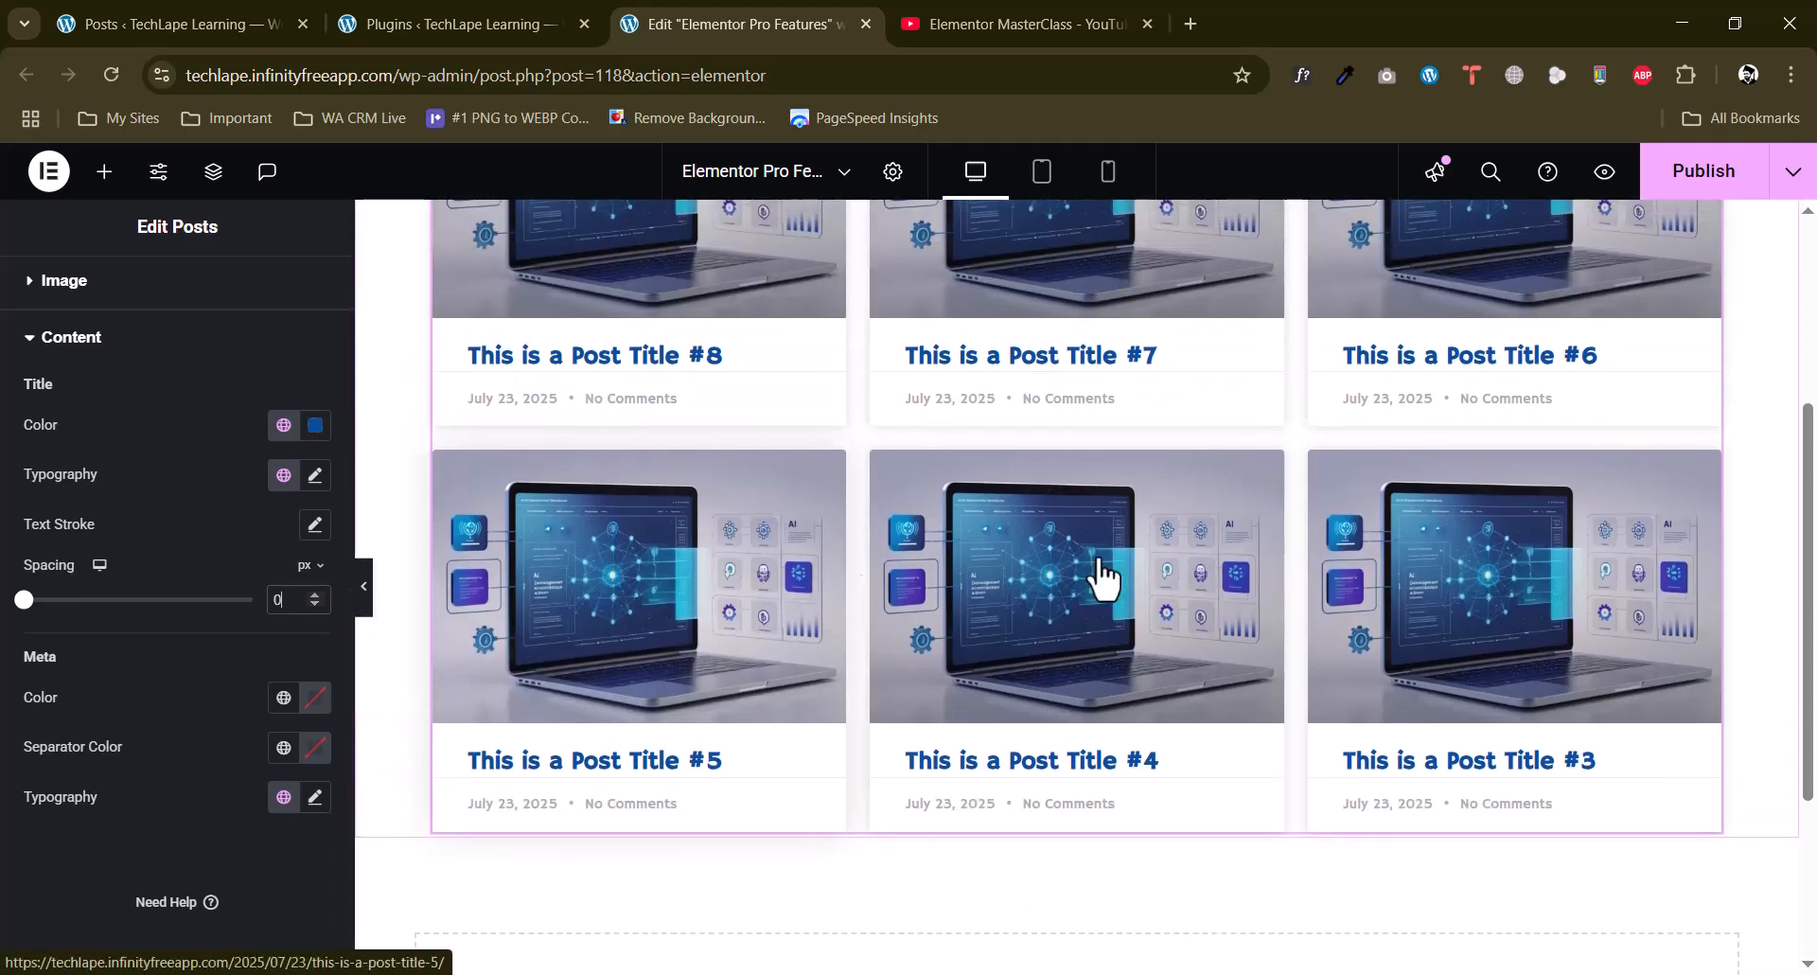
click(312, 595)
click(313, 594)
click(312, 594)
click(312, 594)
click(312, 594)
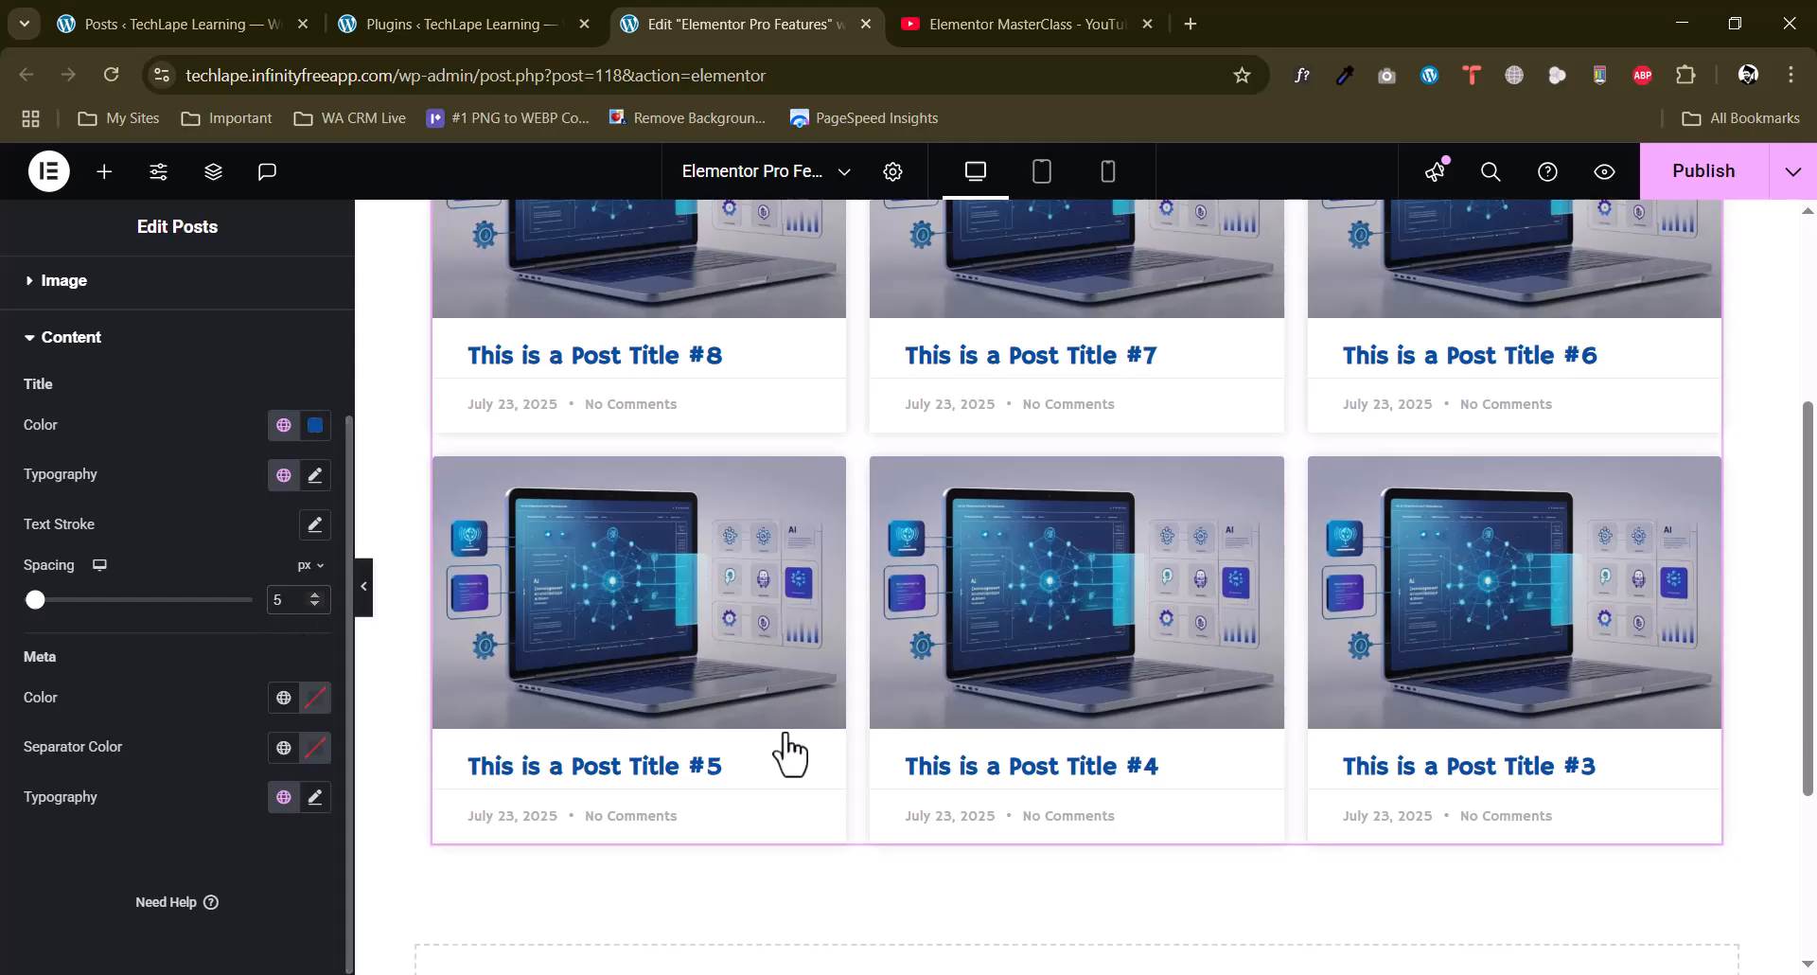
Publish the page and look over the restyled posts grid.
scroll(1659, 397, up, 2)
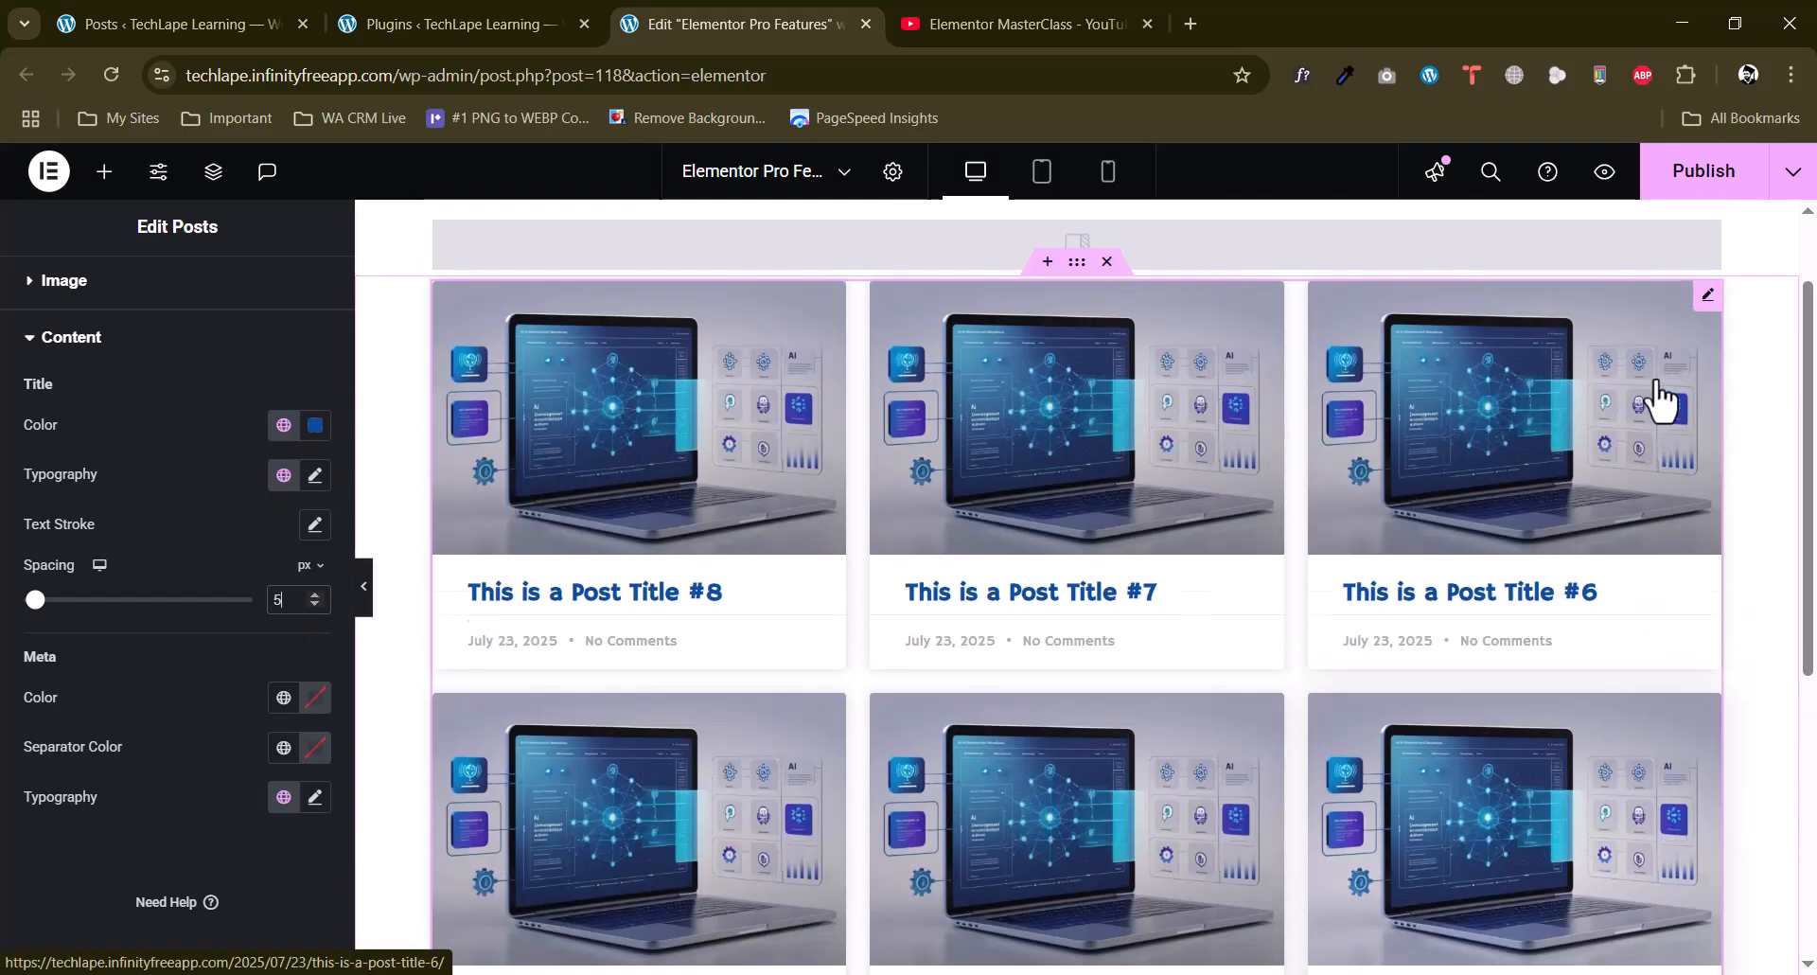
click(1678, 186)
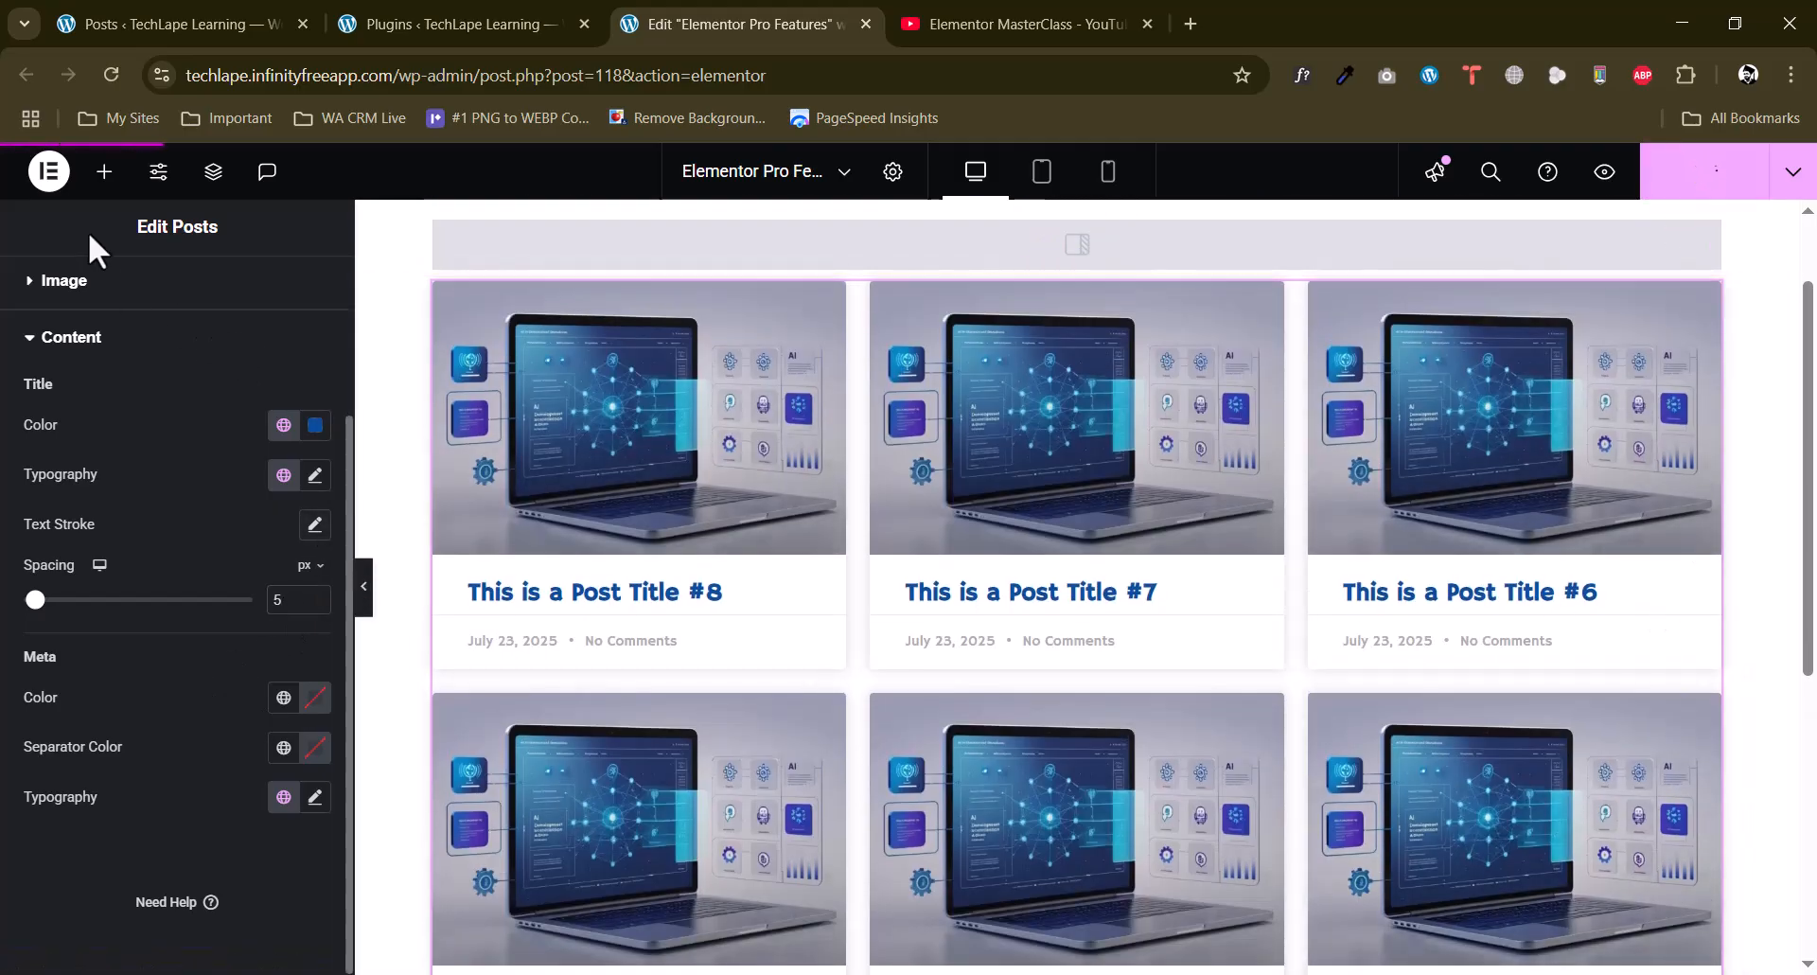
scroll(1126, 668, down, 4)
scroll(1136, 676, up, 5)
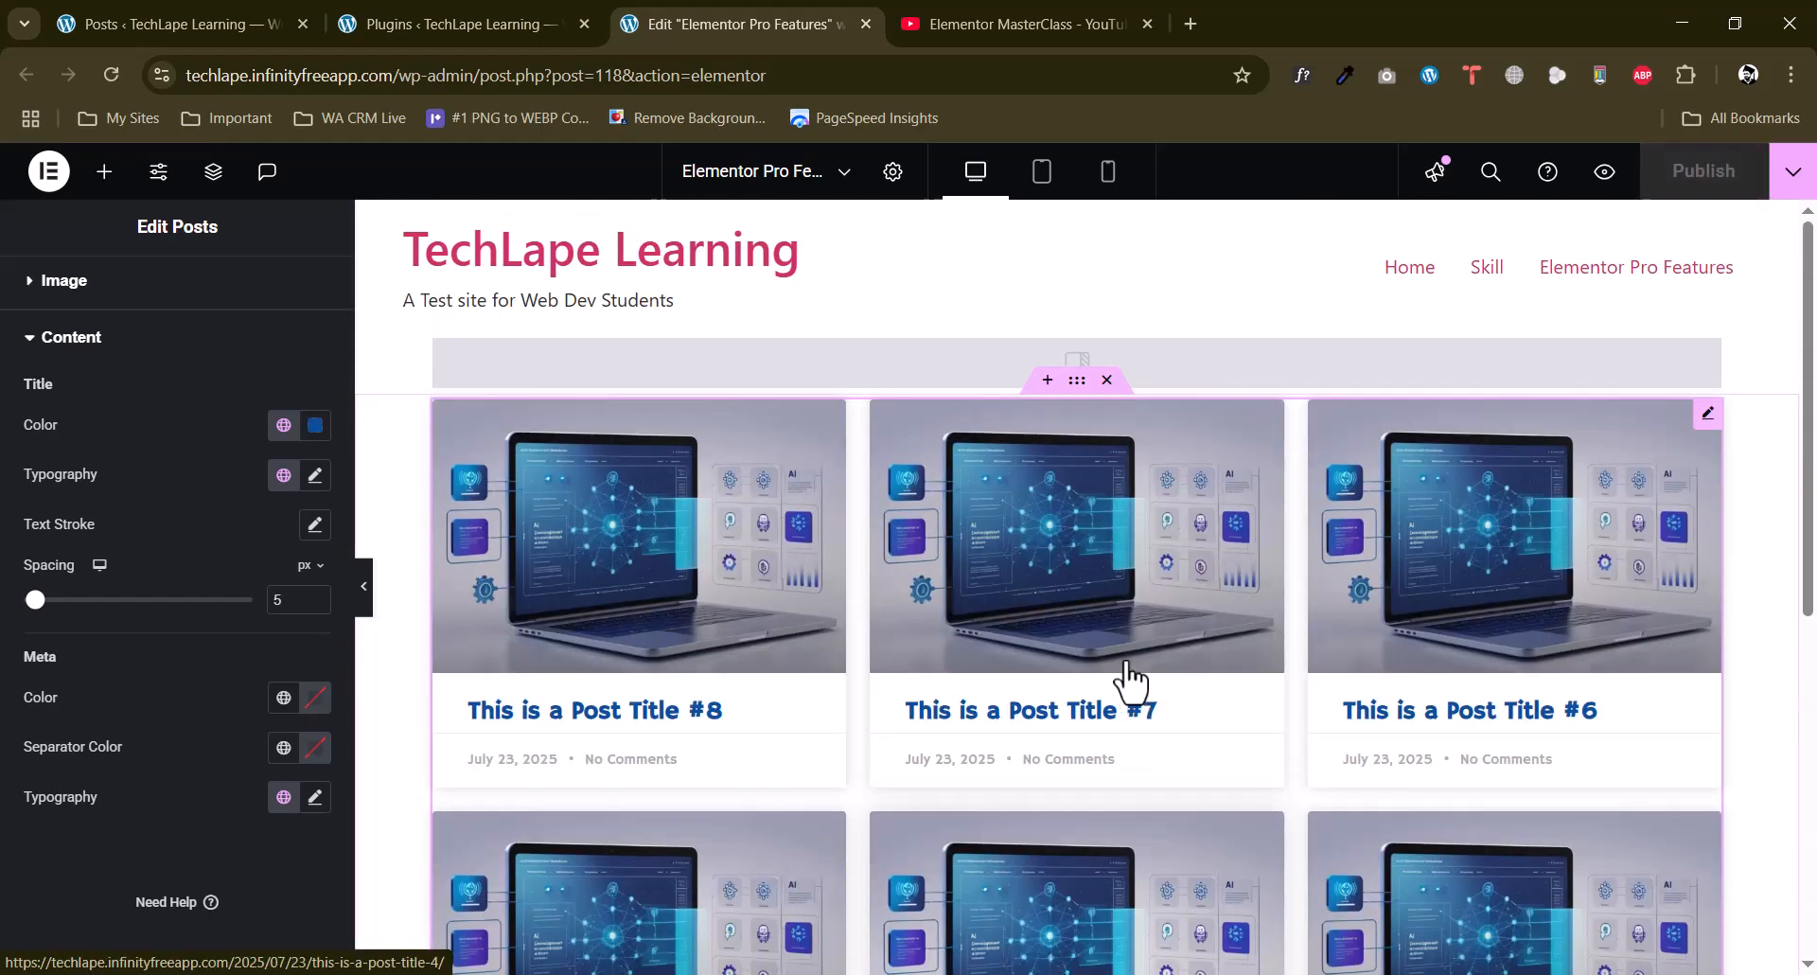
scroll(1129, 679, down, 1)
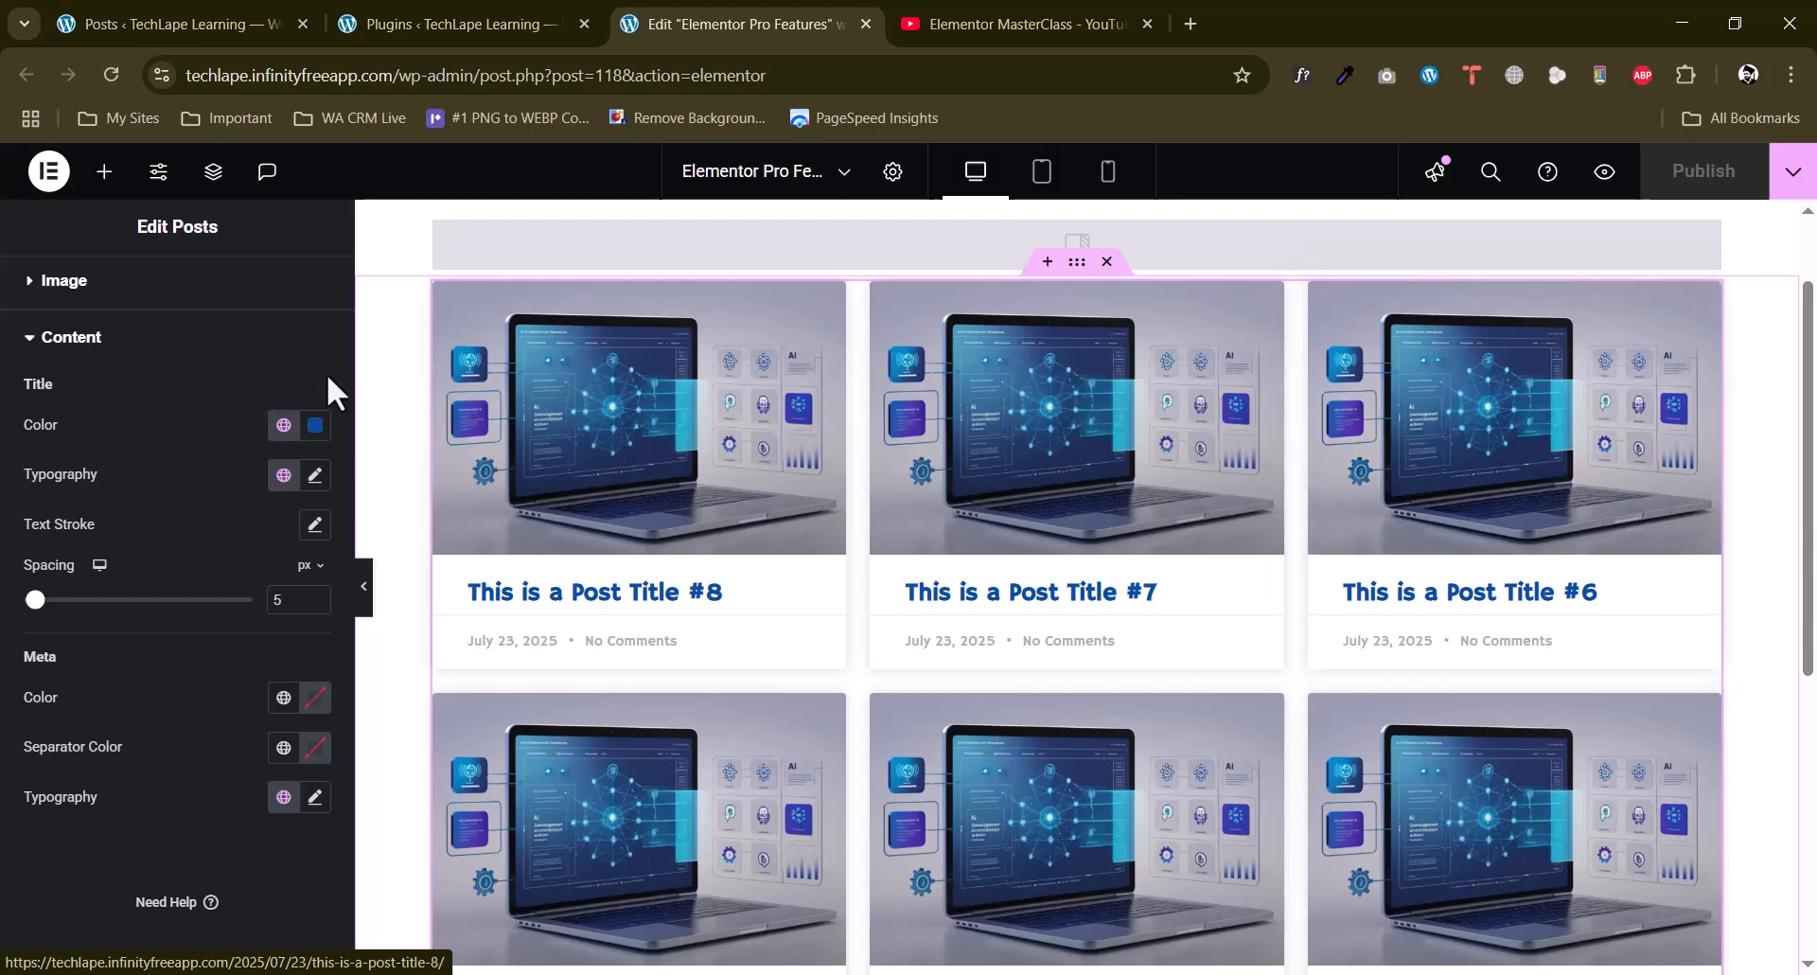
Set the Posts widget's layout to 4 columns with 8 posts per page.
scroll(66, 326, up, 3)
click(40, 298)
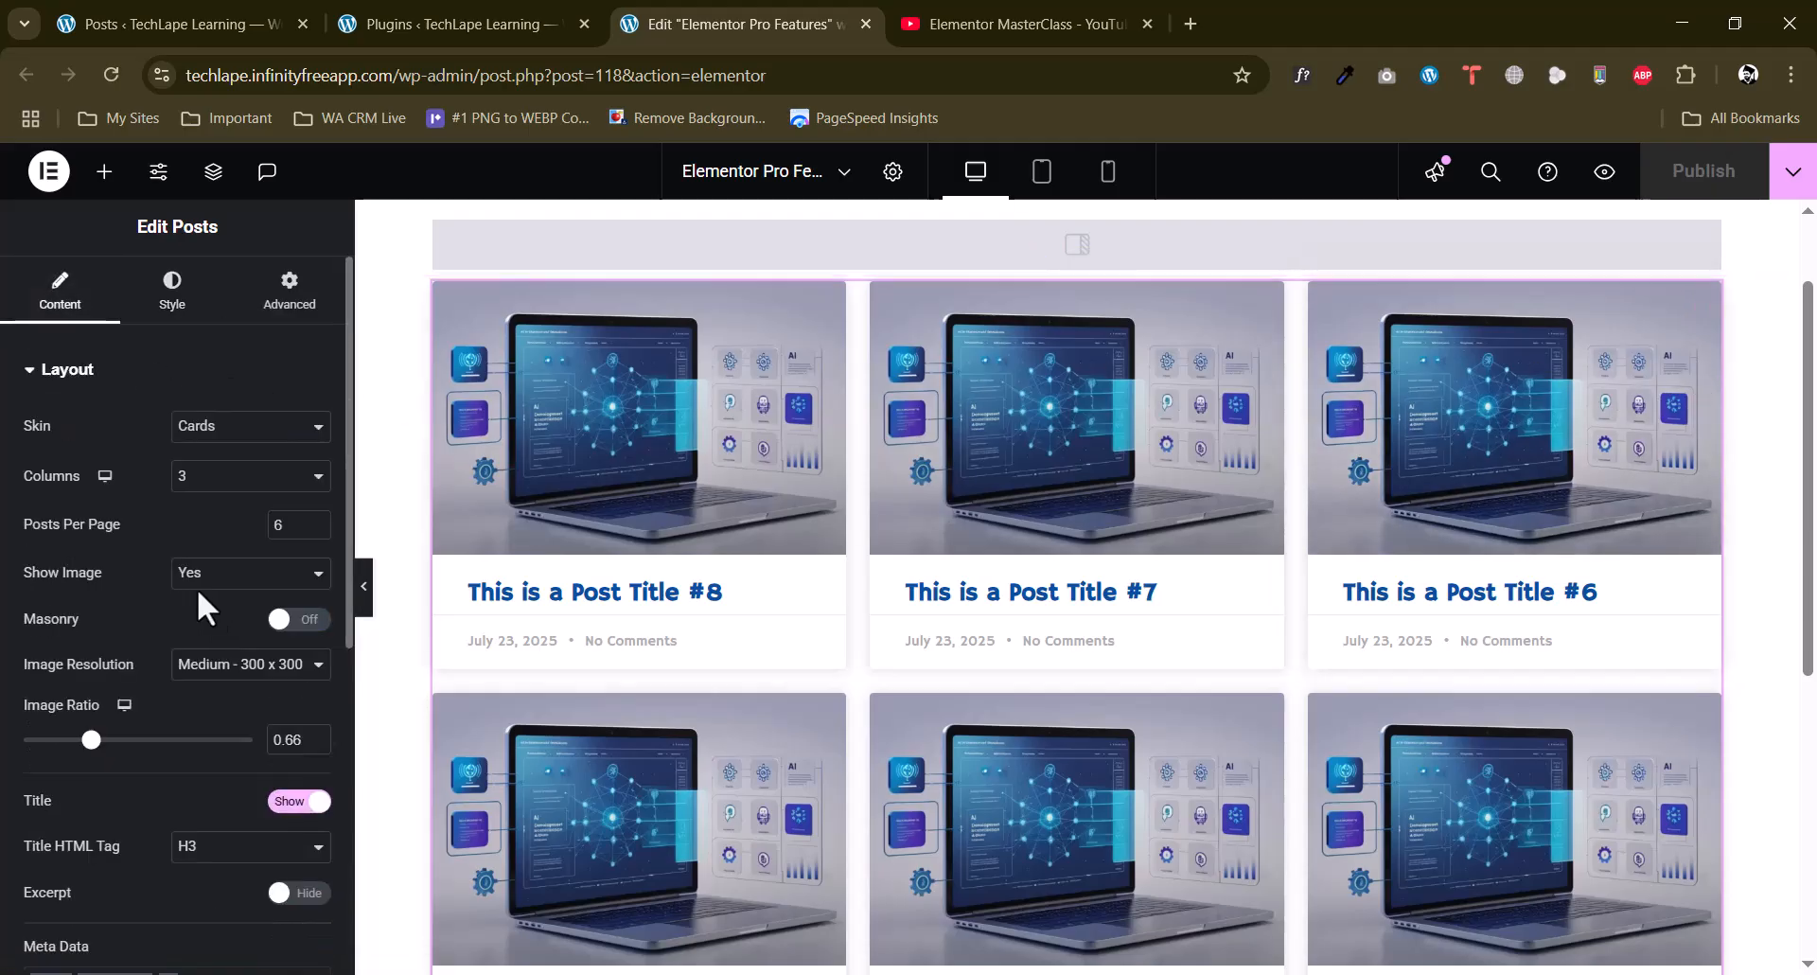
click(229, 486)
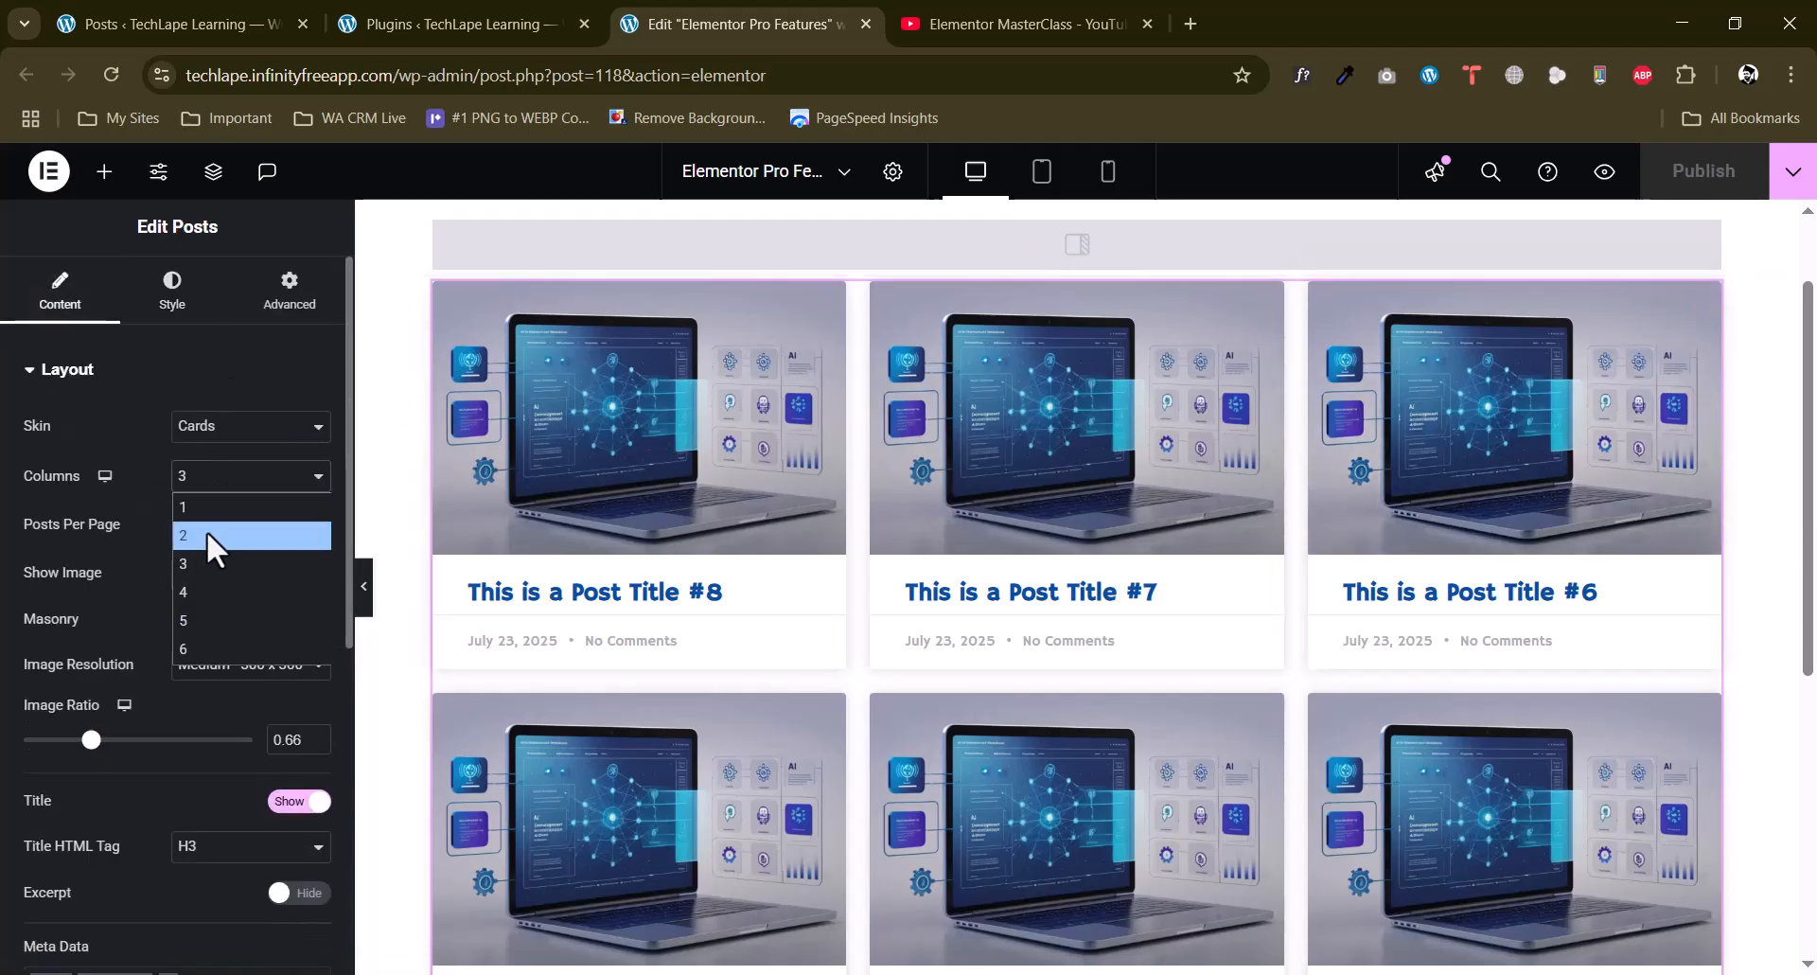
click(202, 587)
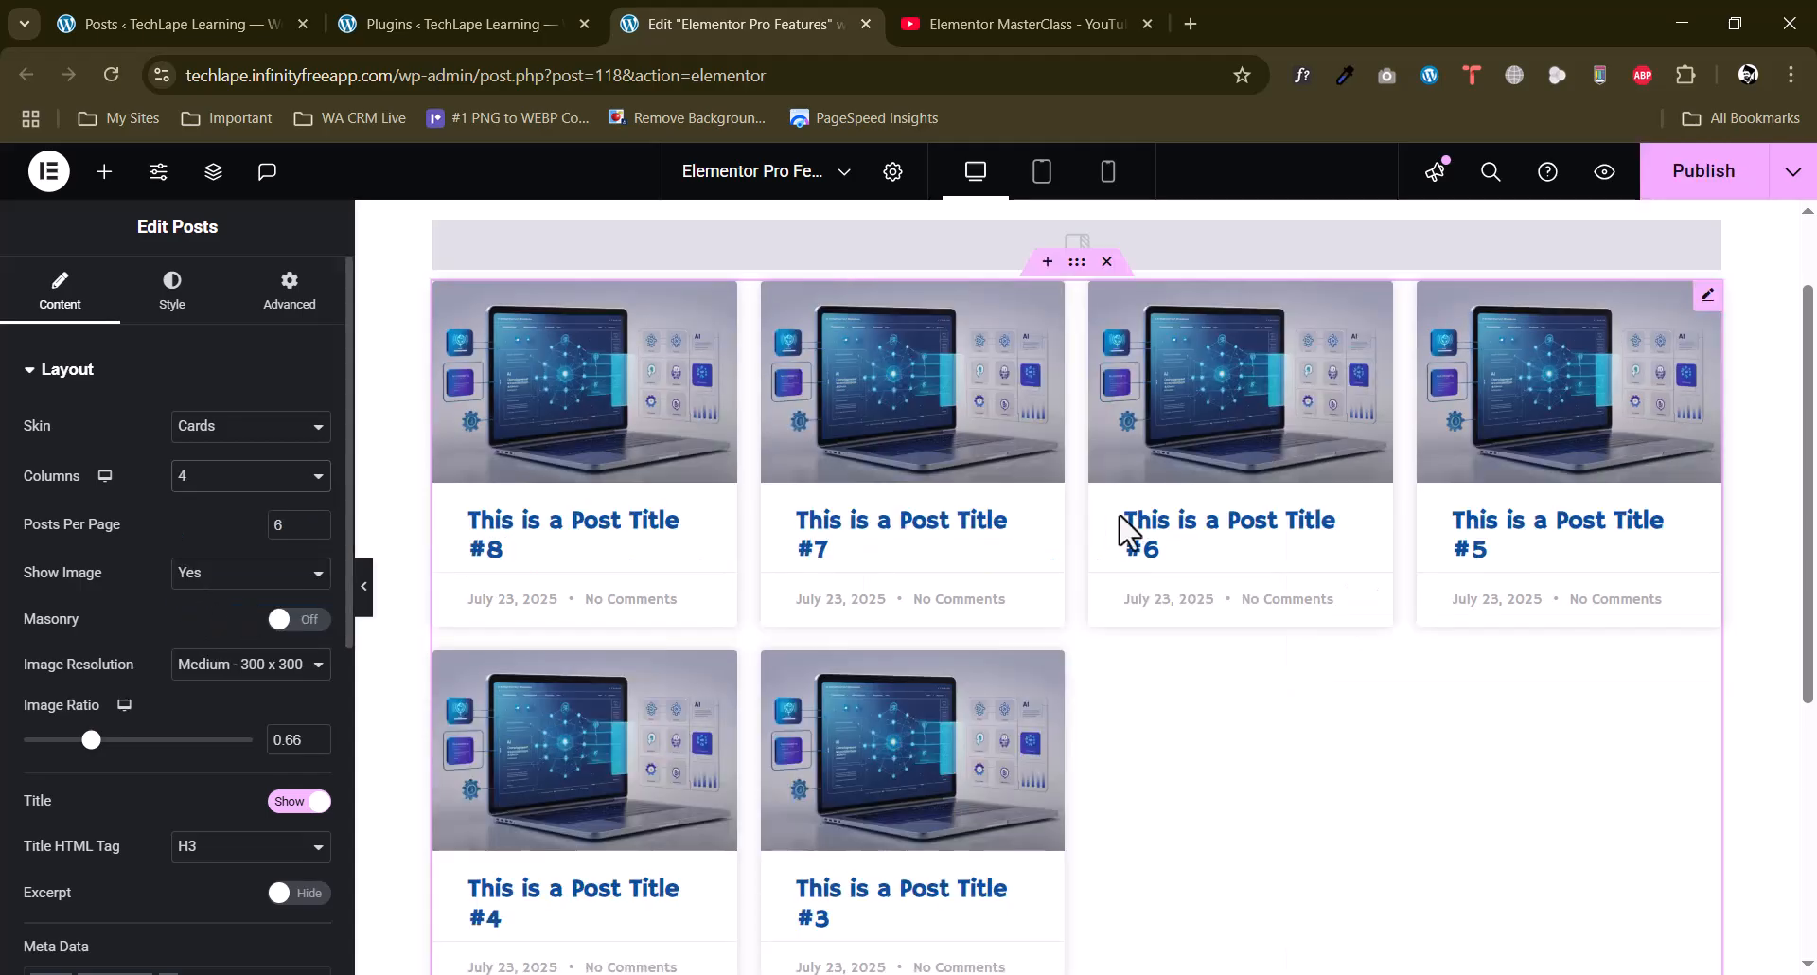
click(230, 482)
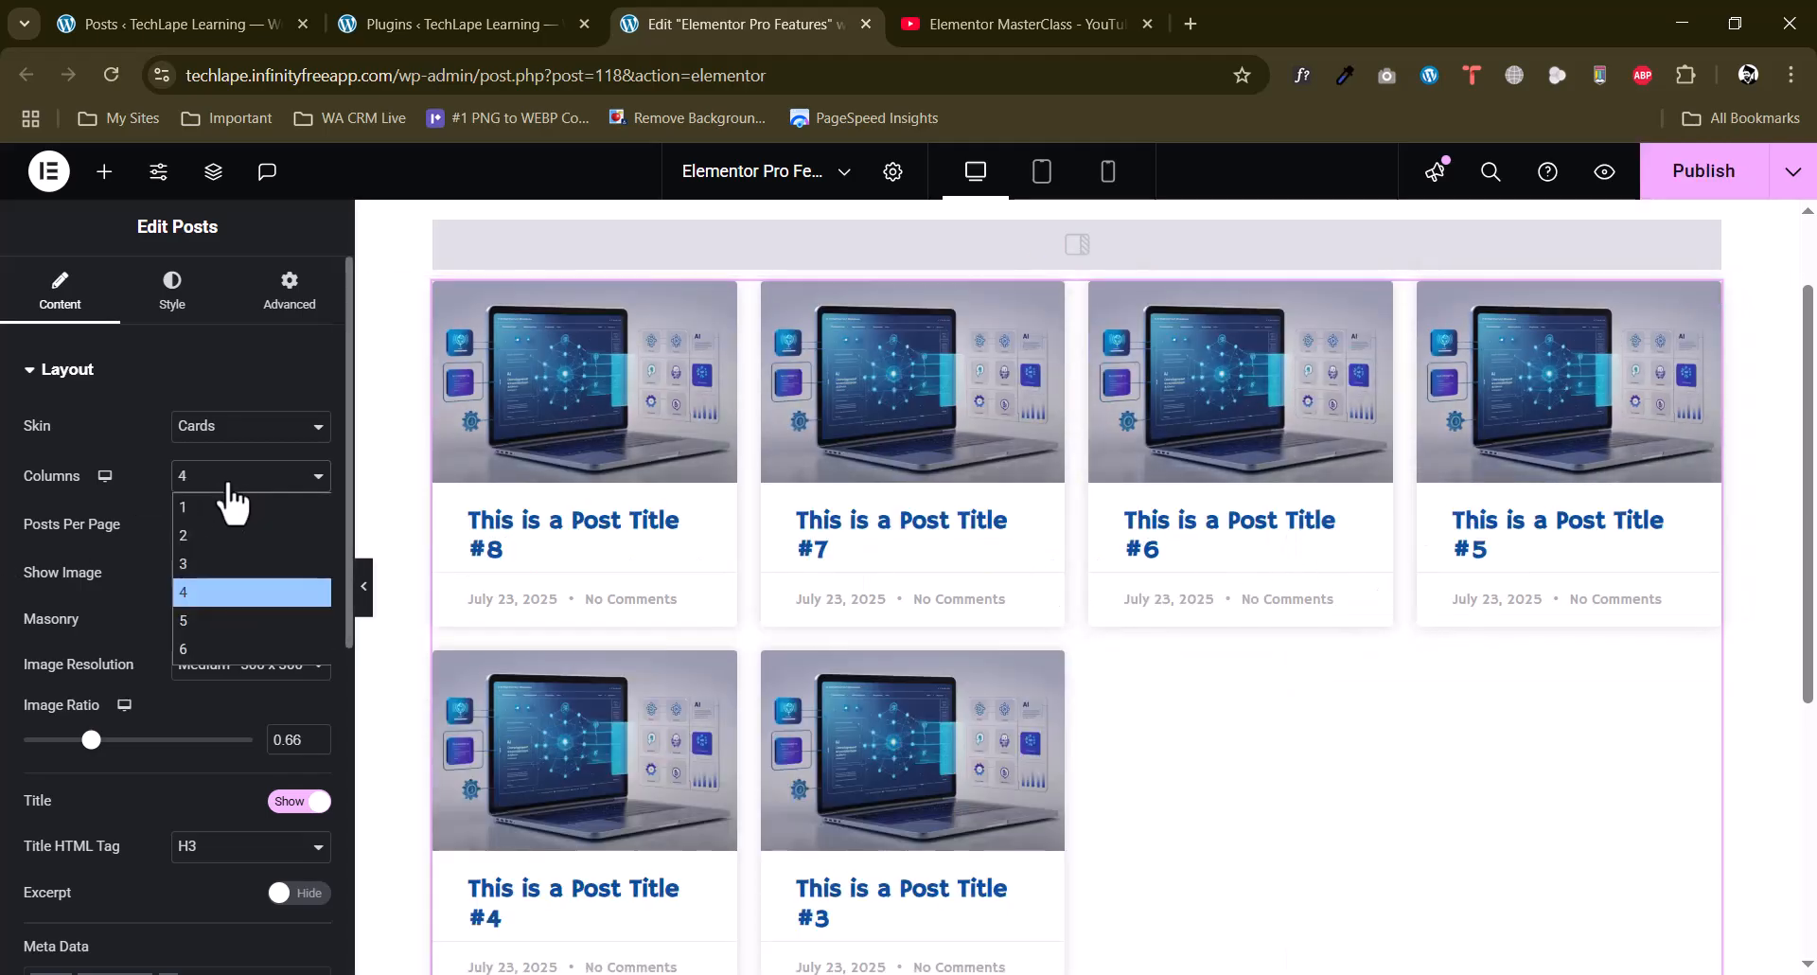
click(152, 496)
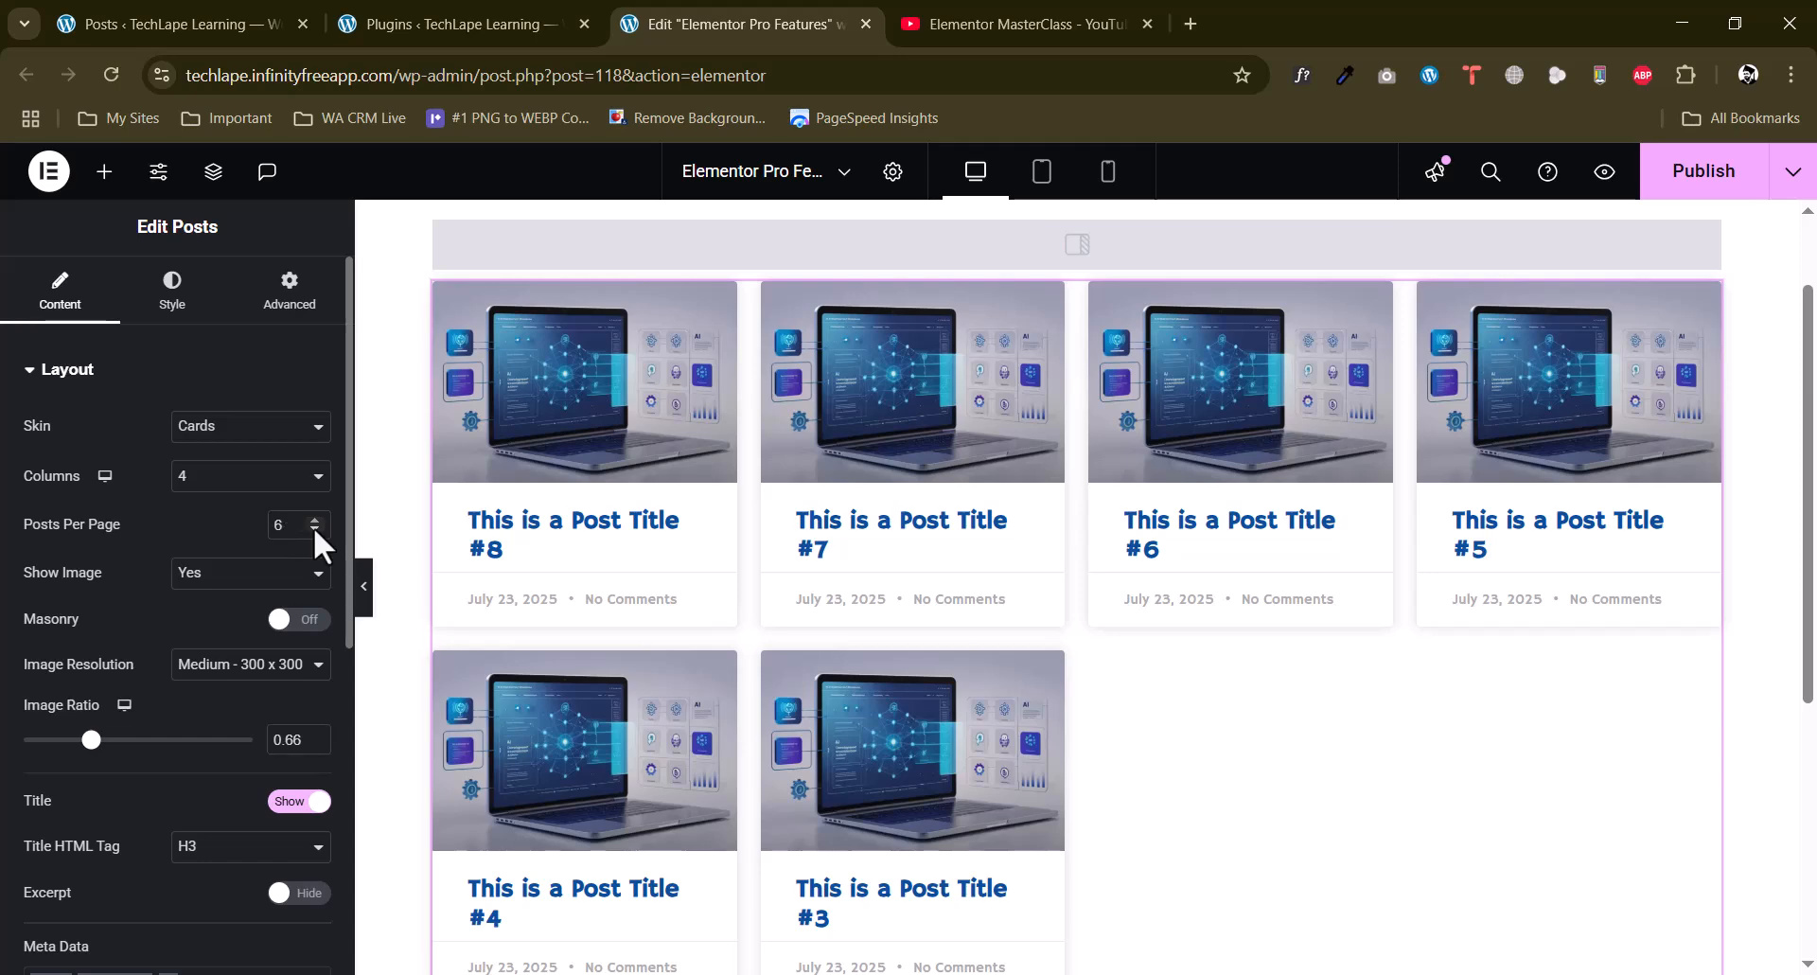
click(315, 520)
click(315, 520)
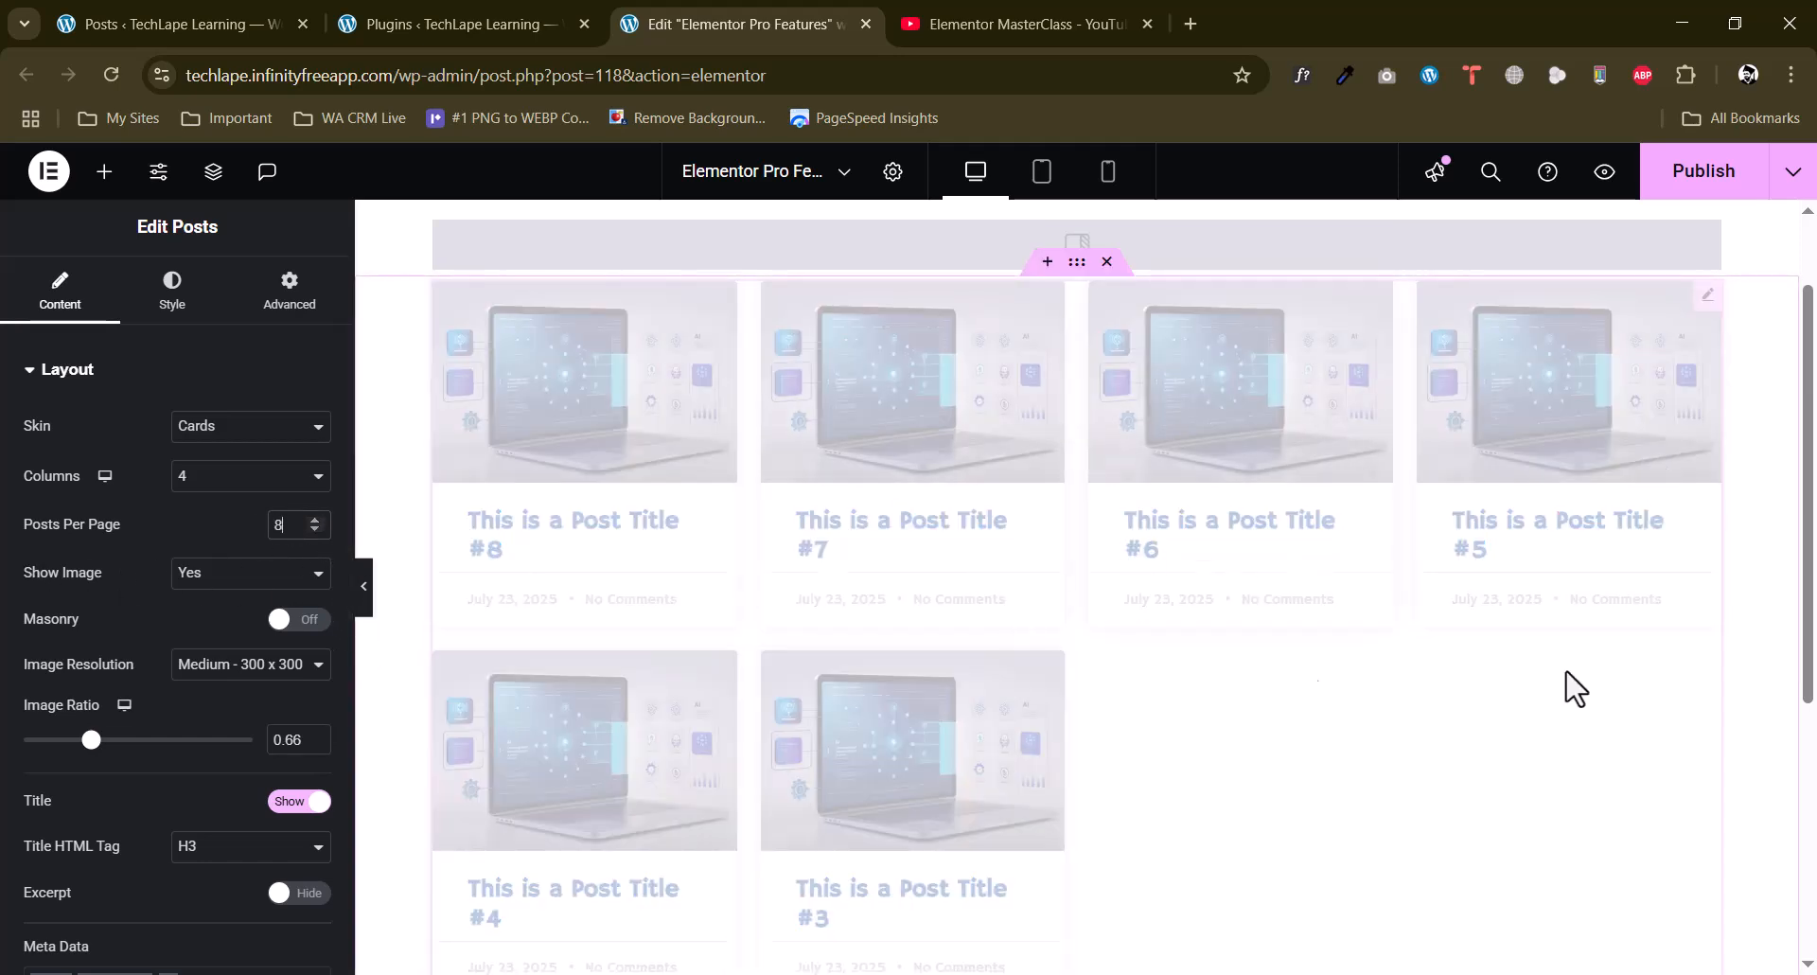
scroll(1486, 719, down, 4)
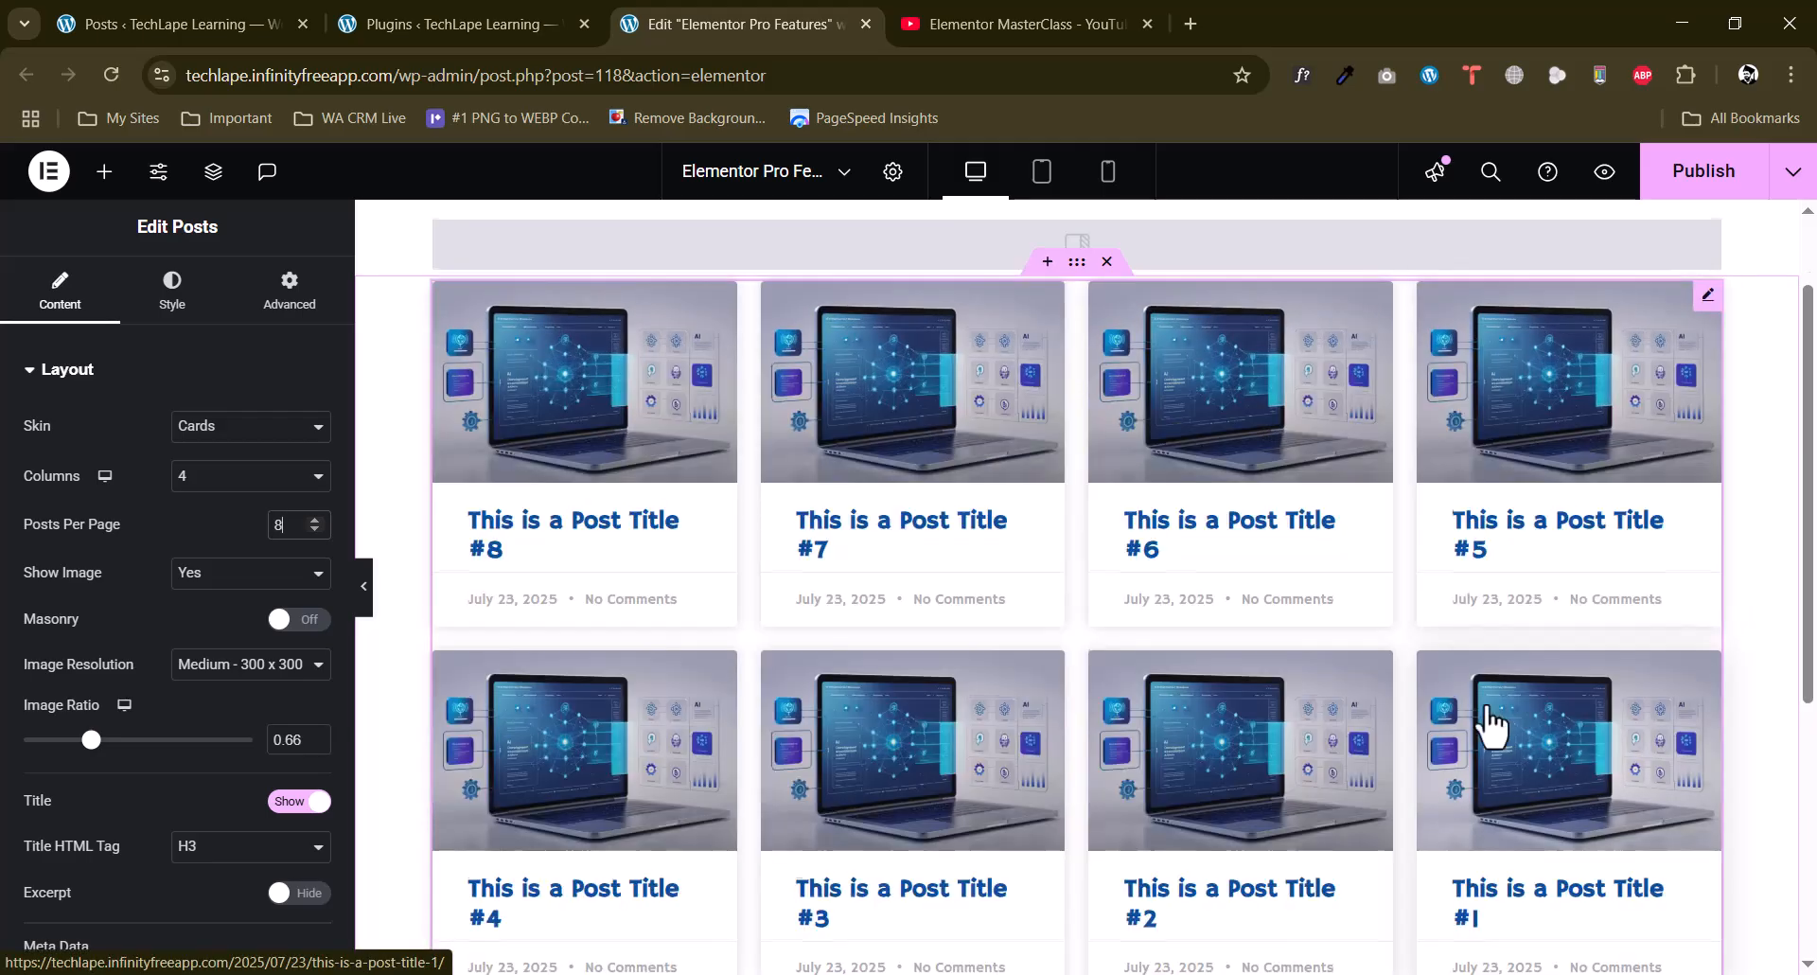
scroll(1491, 705, up, 4)
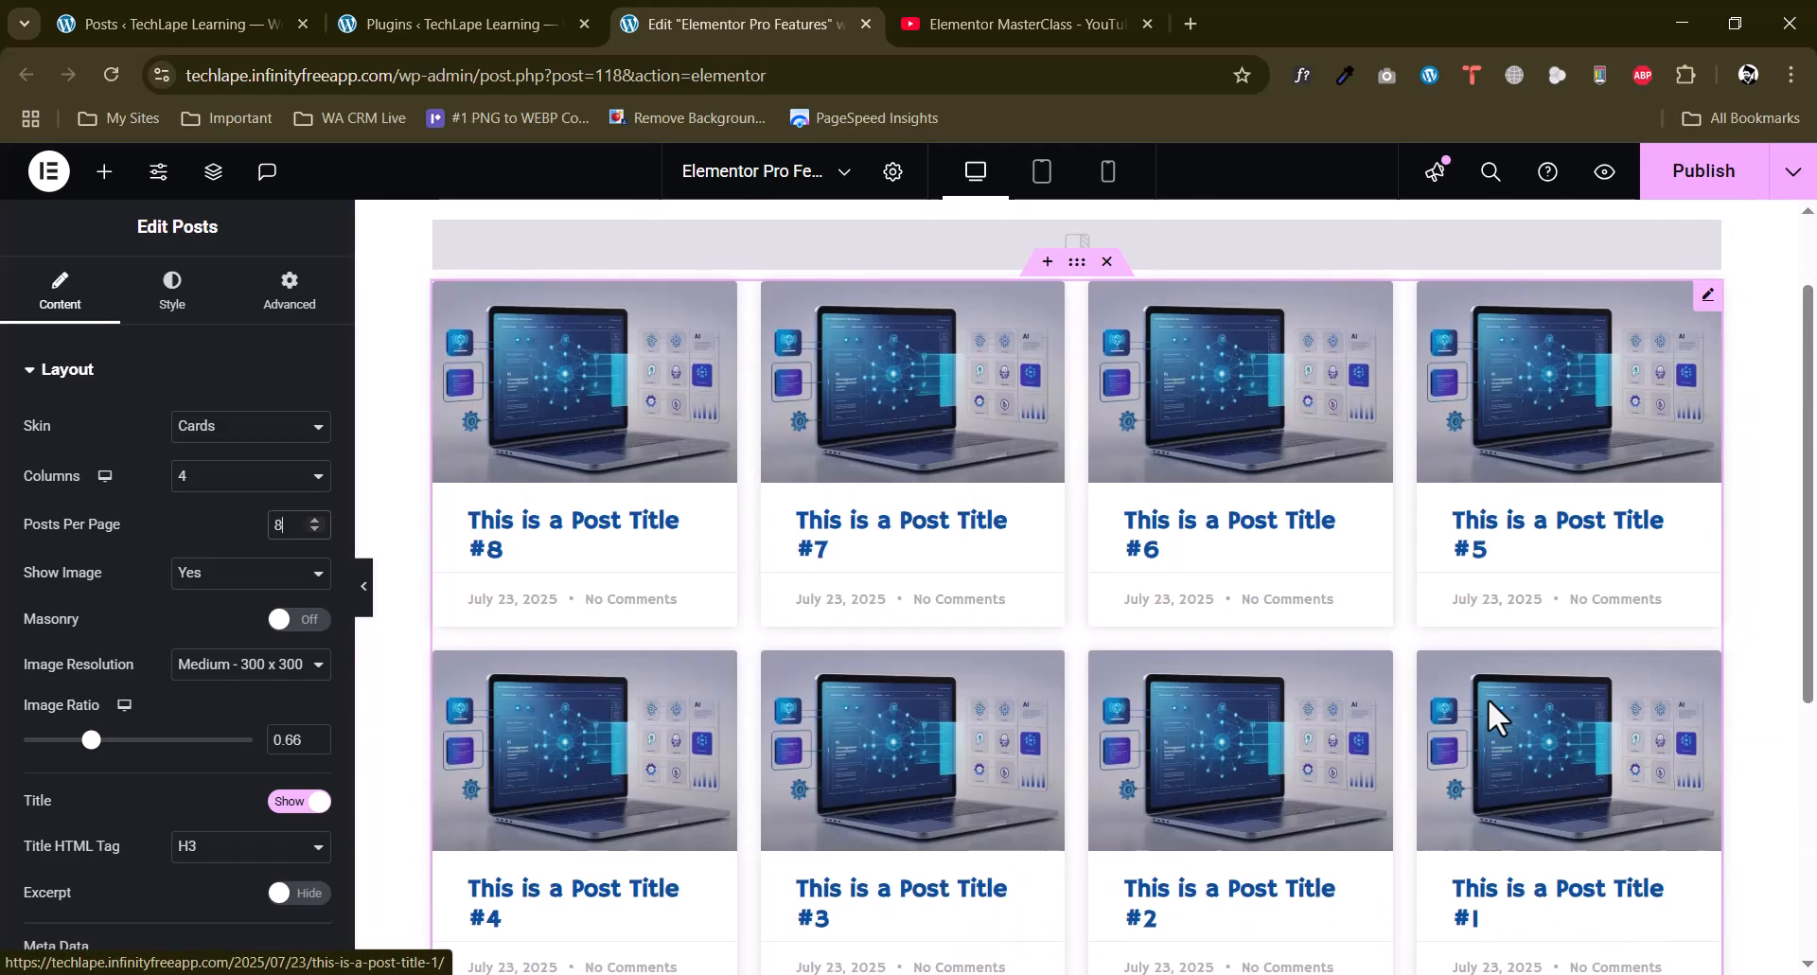
Look through the available choices for columns, image display and image resolution, and view the lower part of the page.
click(224, 481)
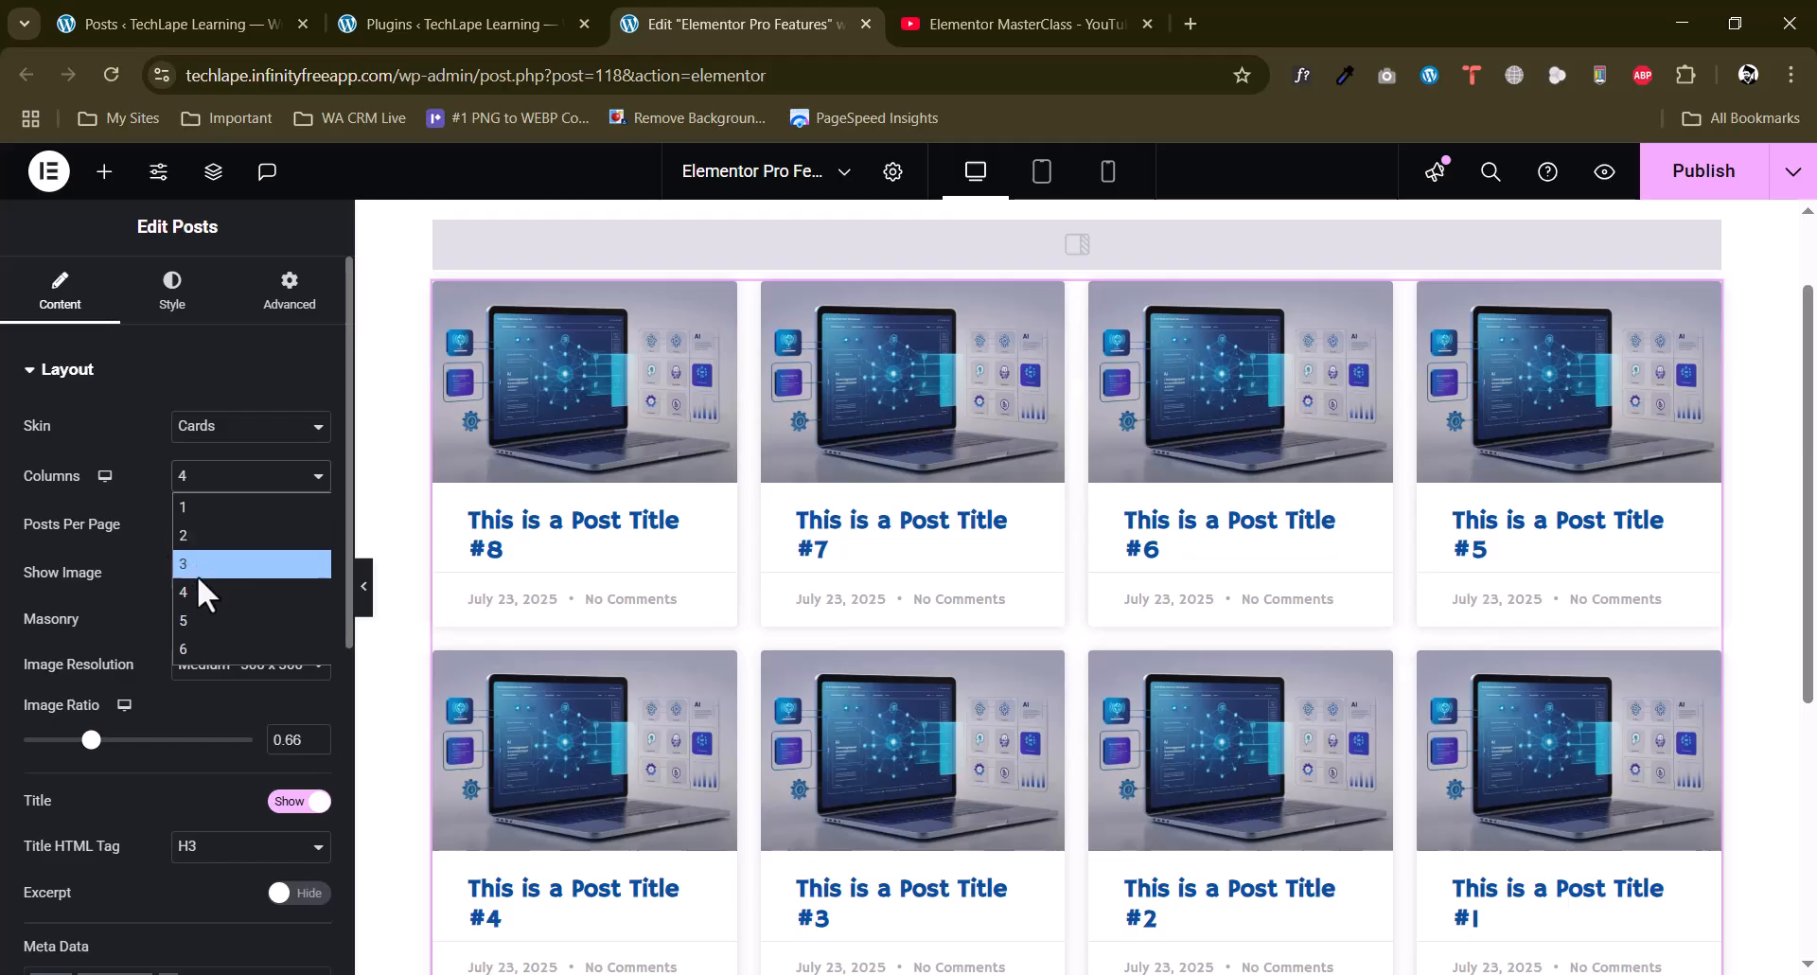
click(133, 553)
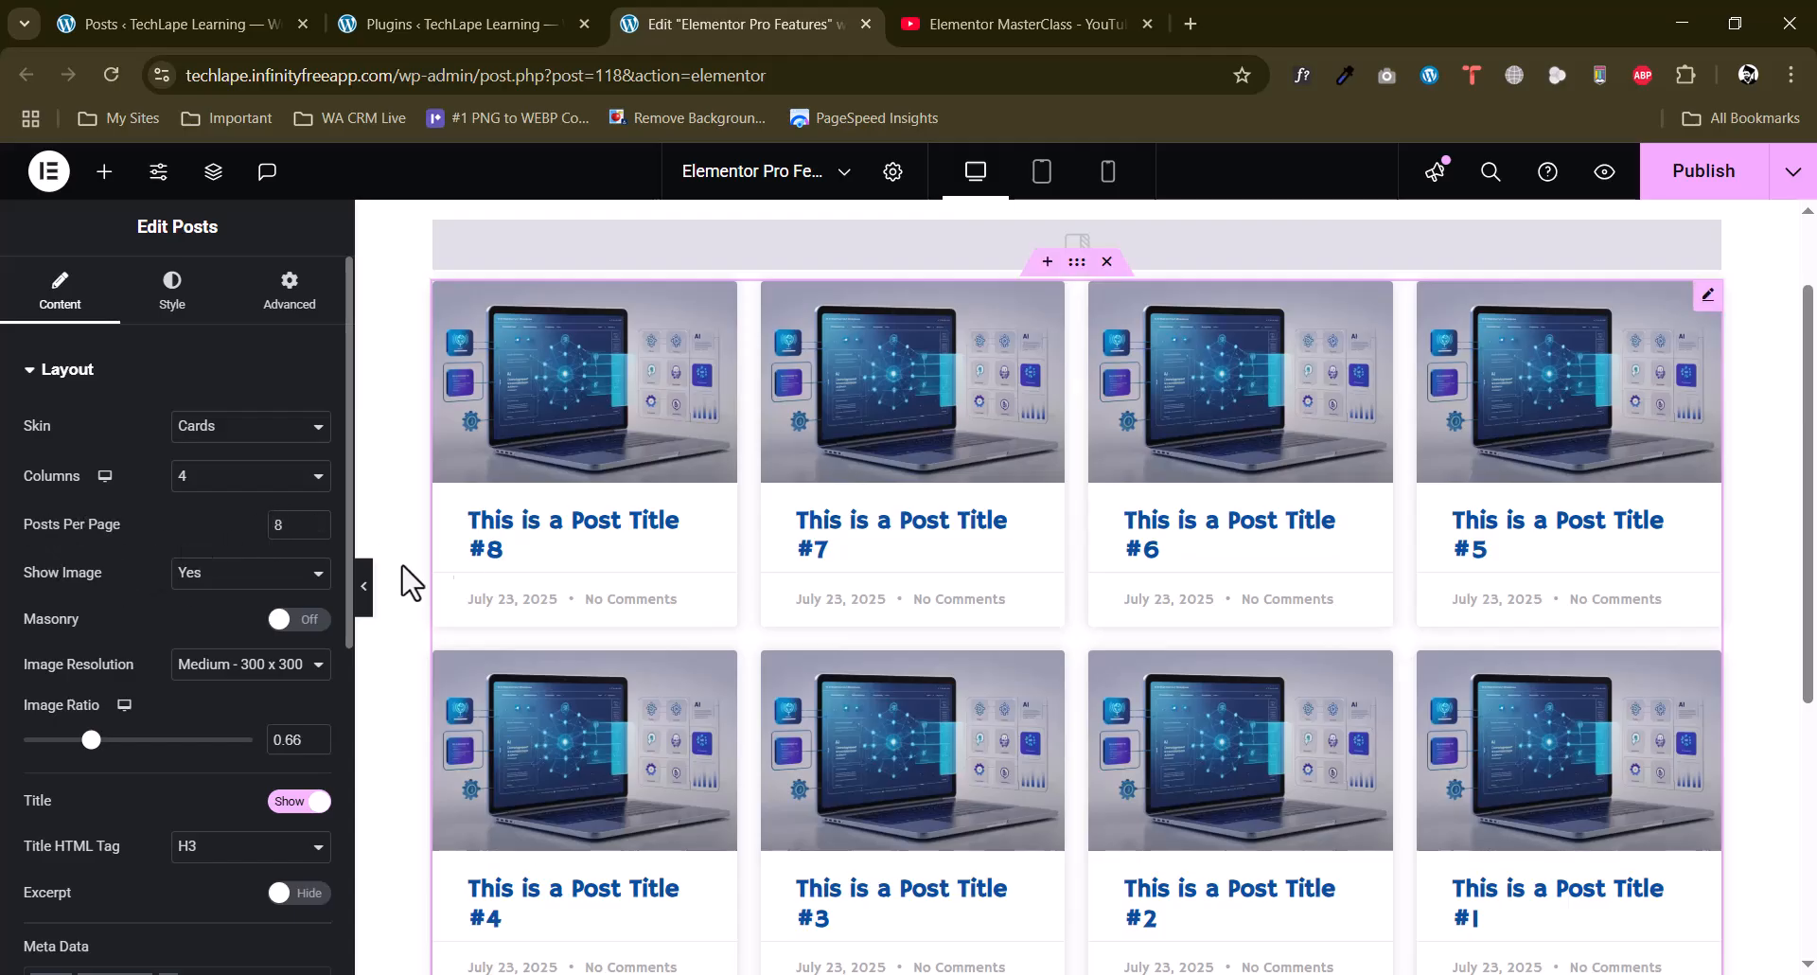
click(200, 592)
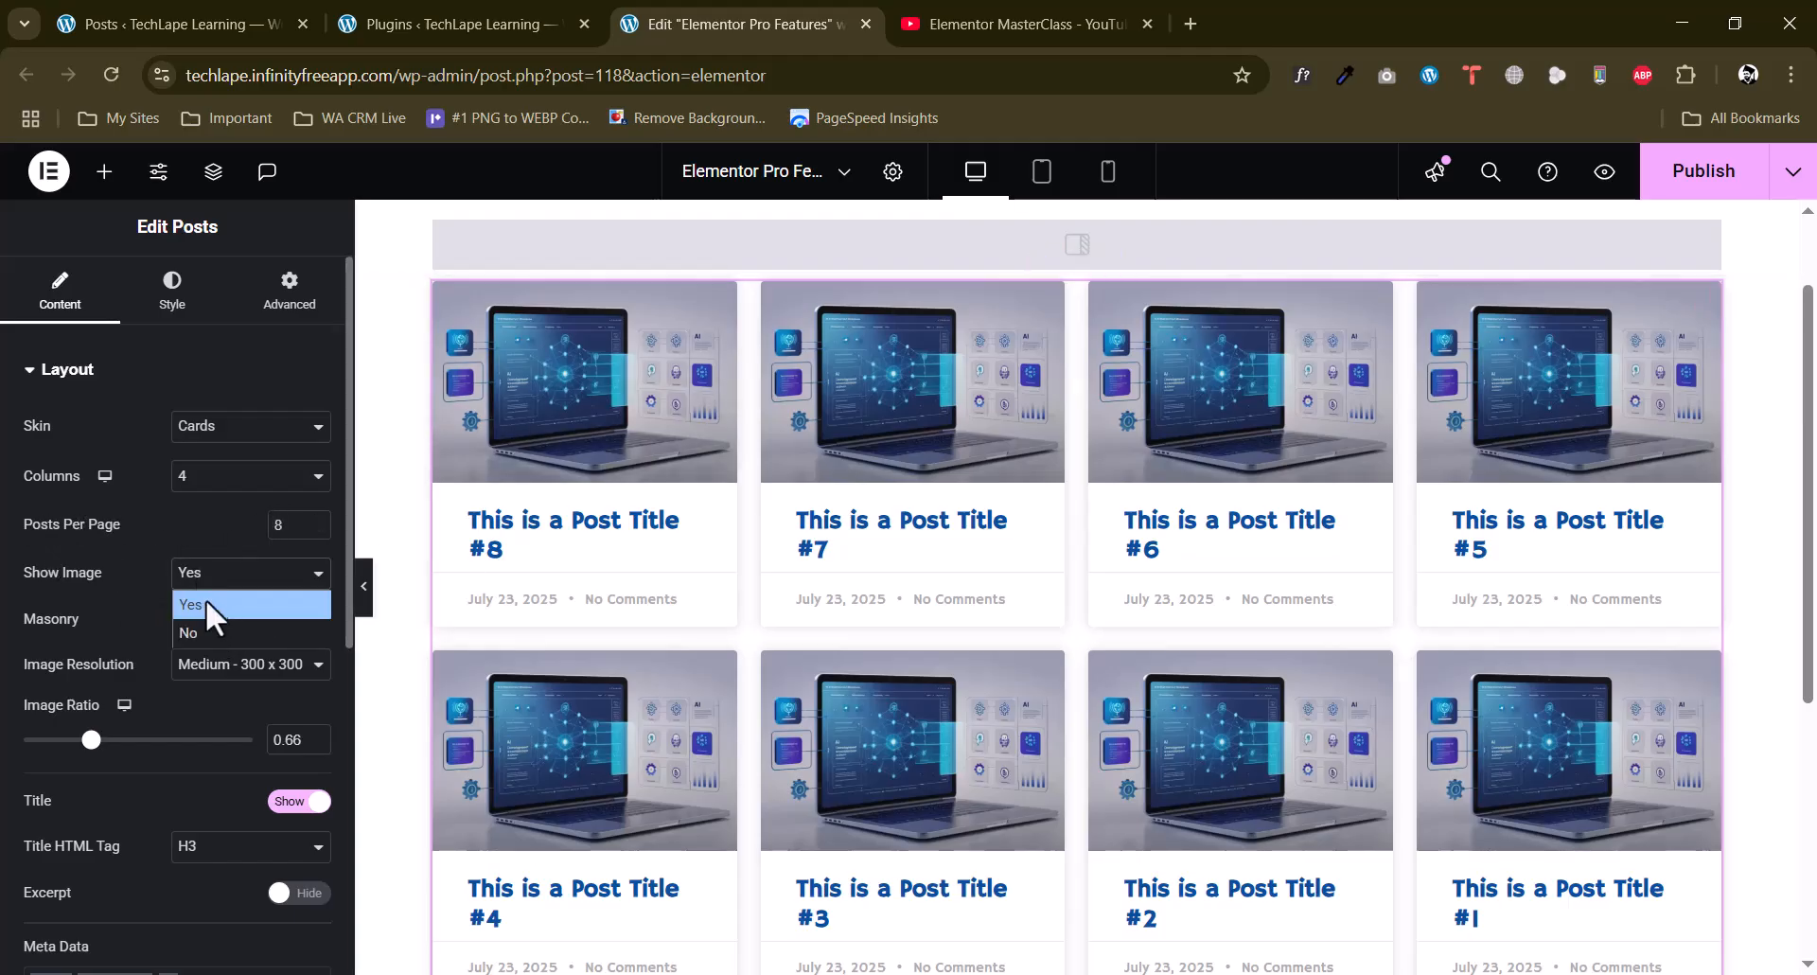
click(134, 604)
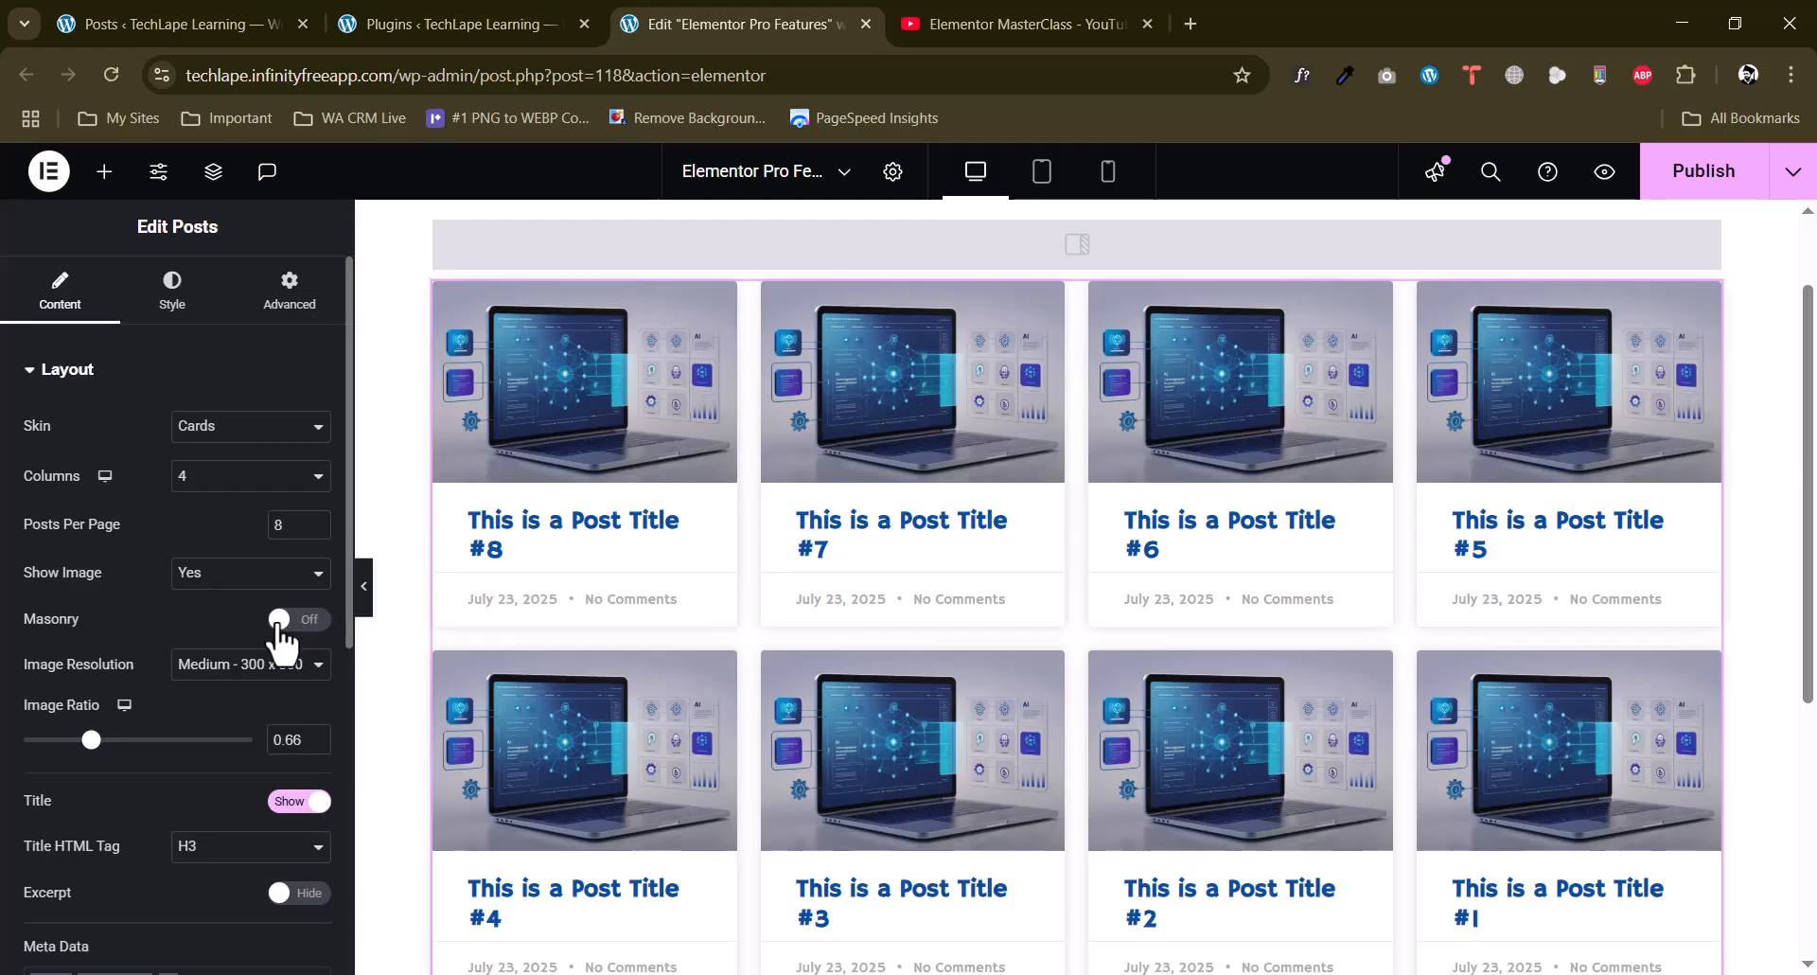
click(246, 667)
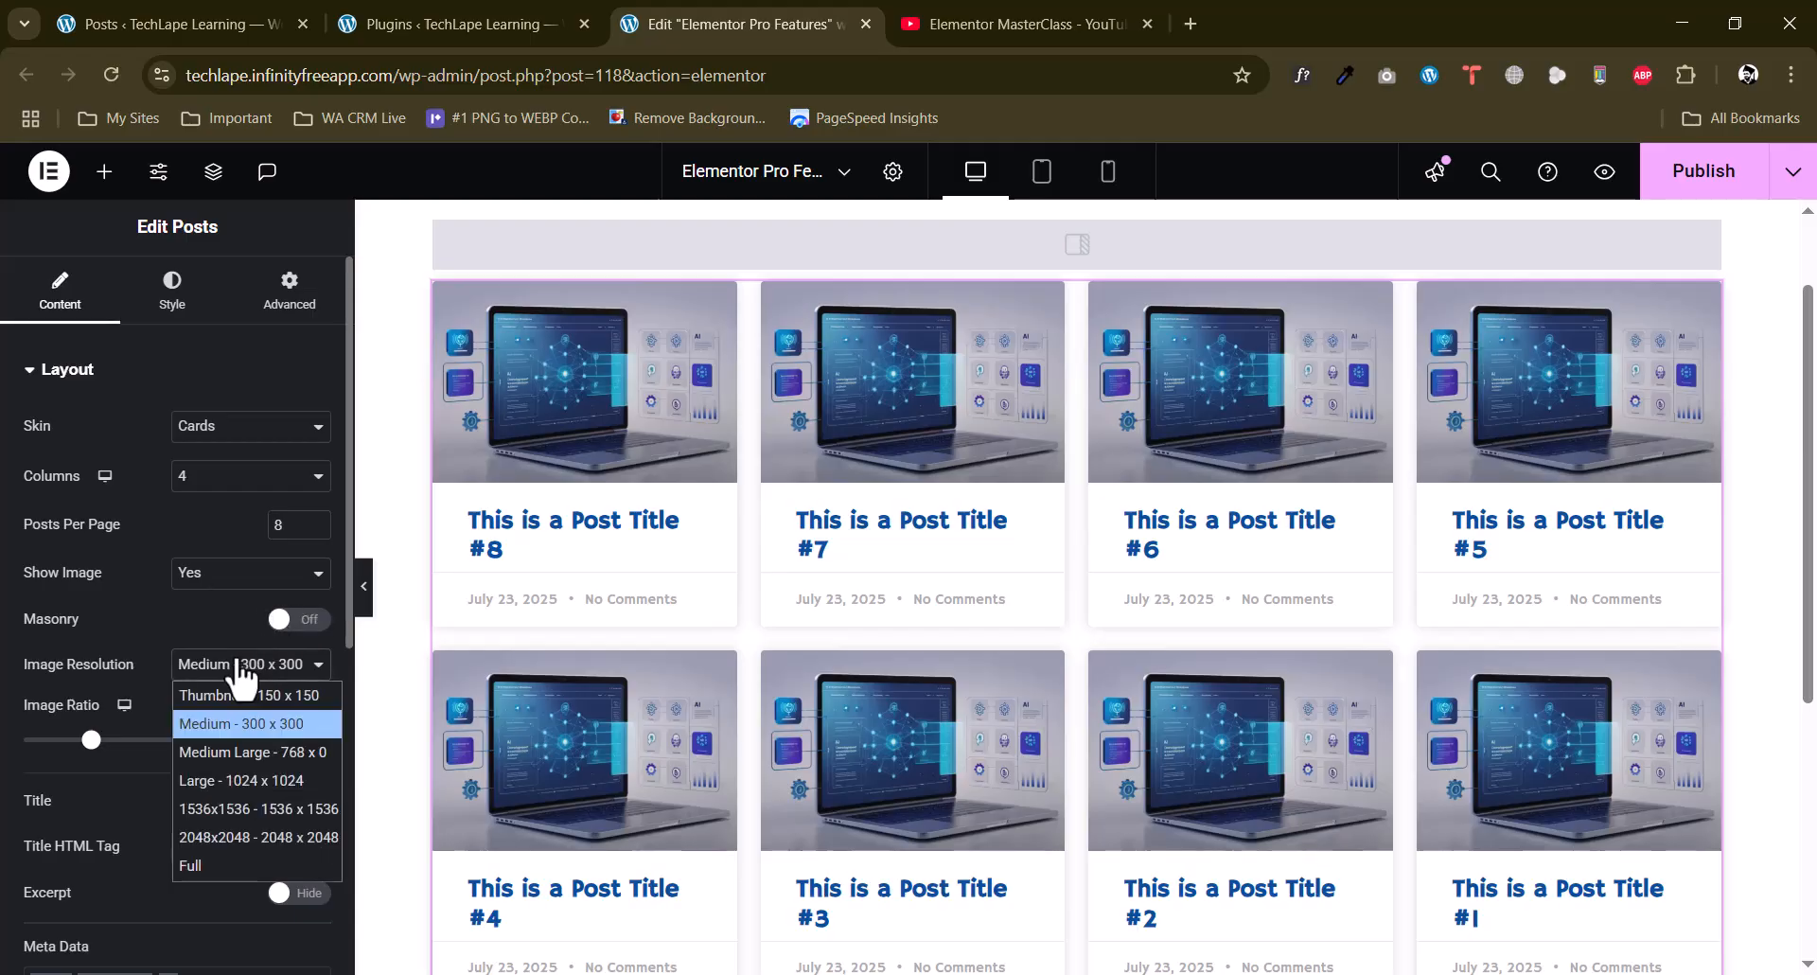
click(154, 607)
scroll(1732, 588, down, 5)
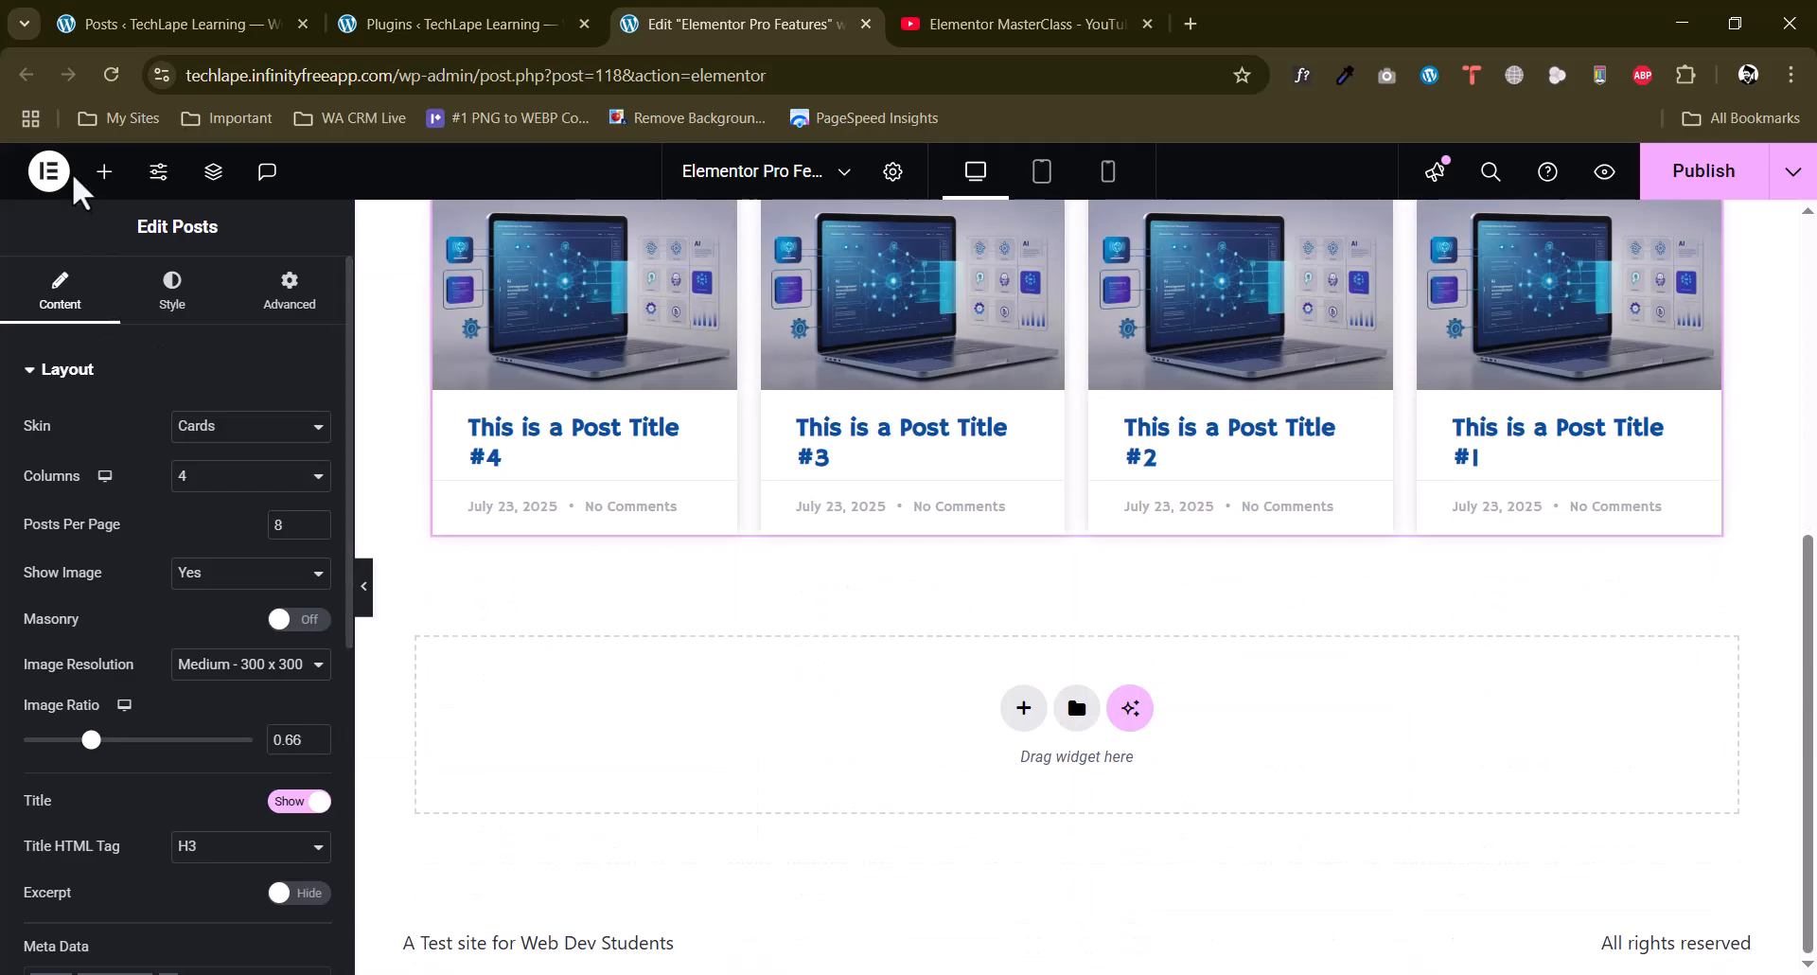
Add a Portfolio widget directly below the Posts grid on the page.
click(104, 171)
scroll(5, 549, down, 2)
scroll(5, 552, down, 5)
scroll(5, 559, down, 1)
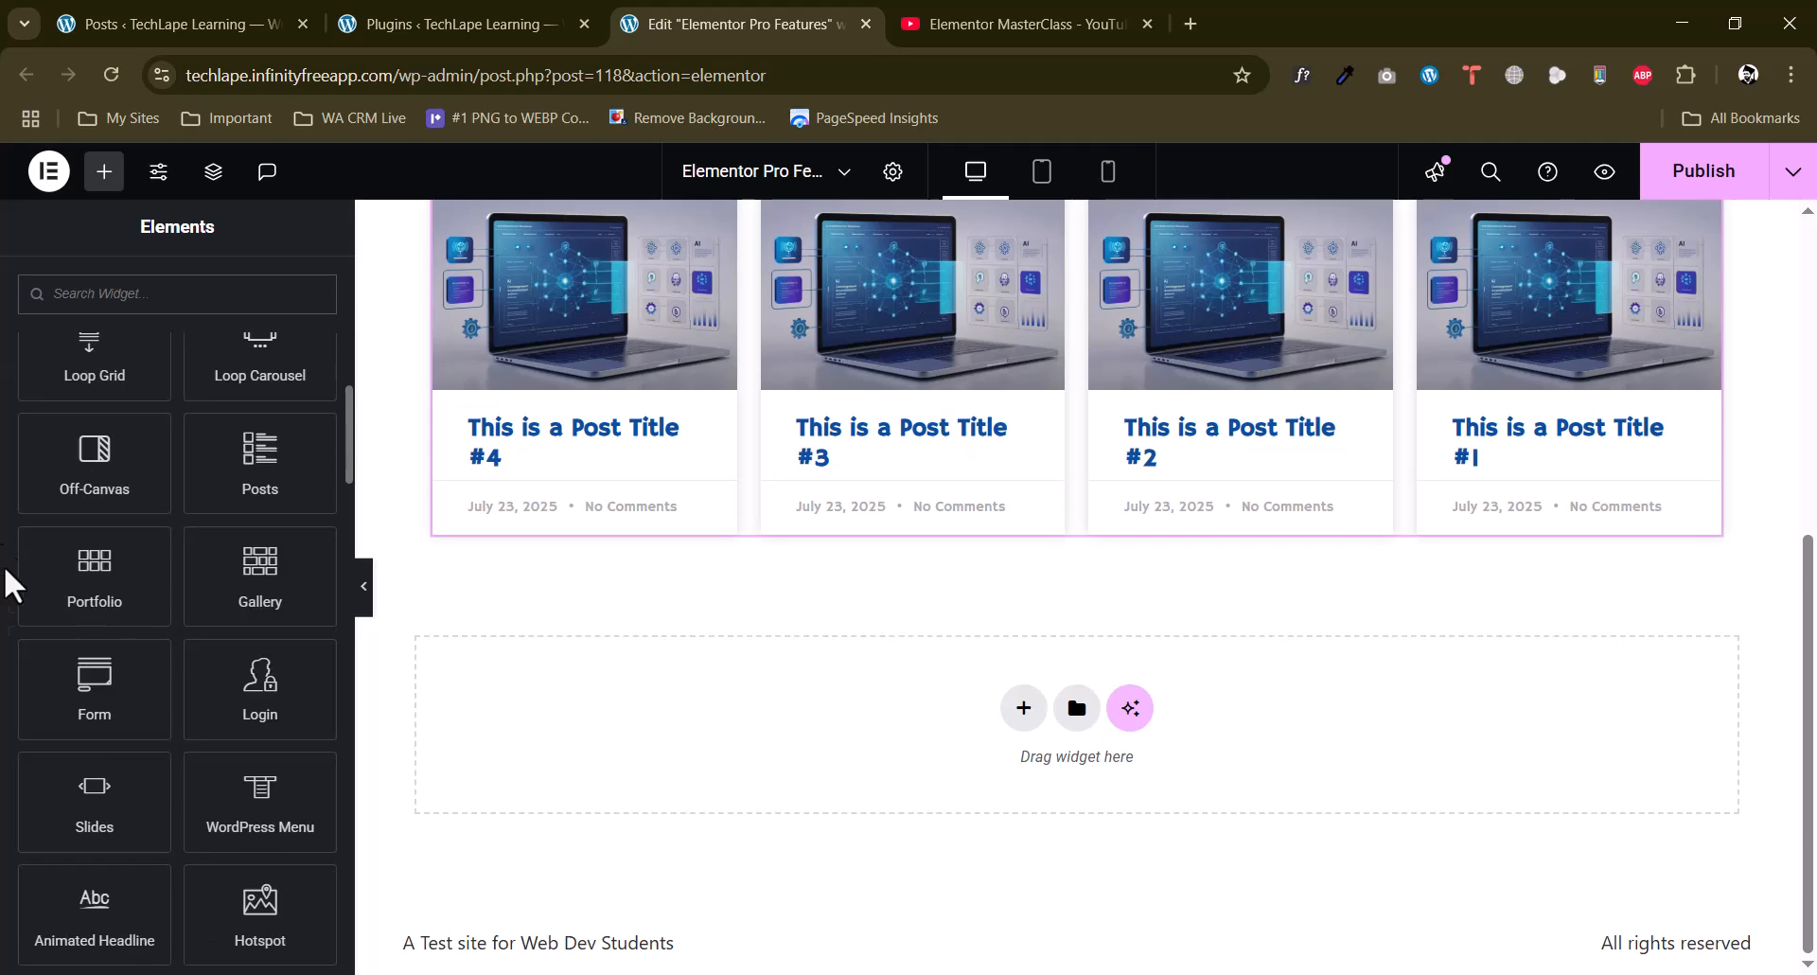
drag(89, 594, 1015, 719)
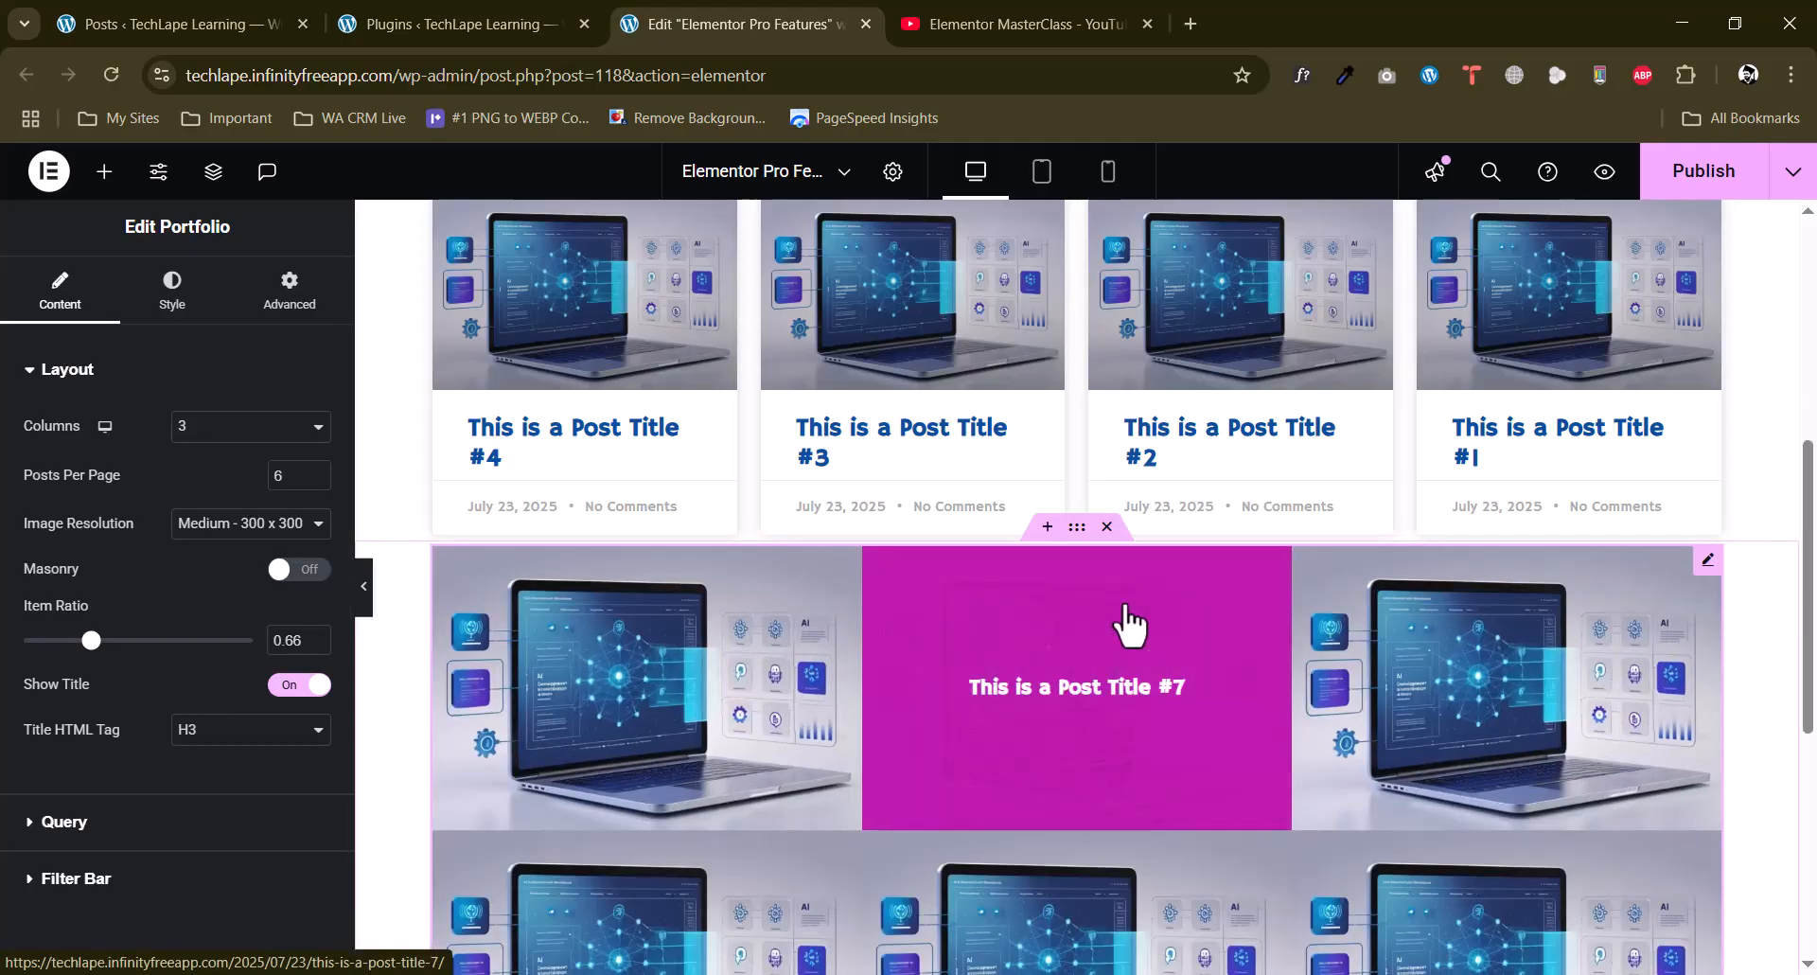
scroll(1031, 686, down, 2)
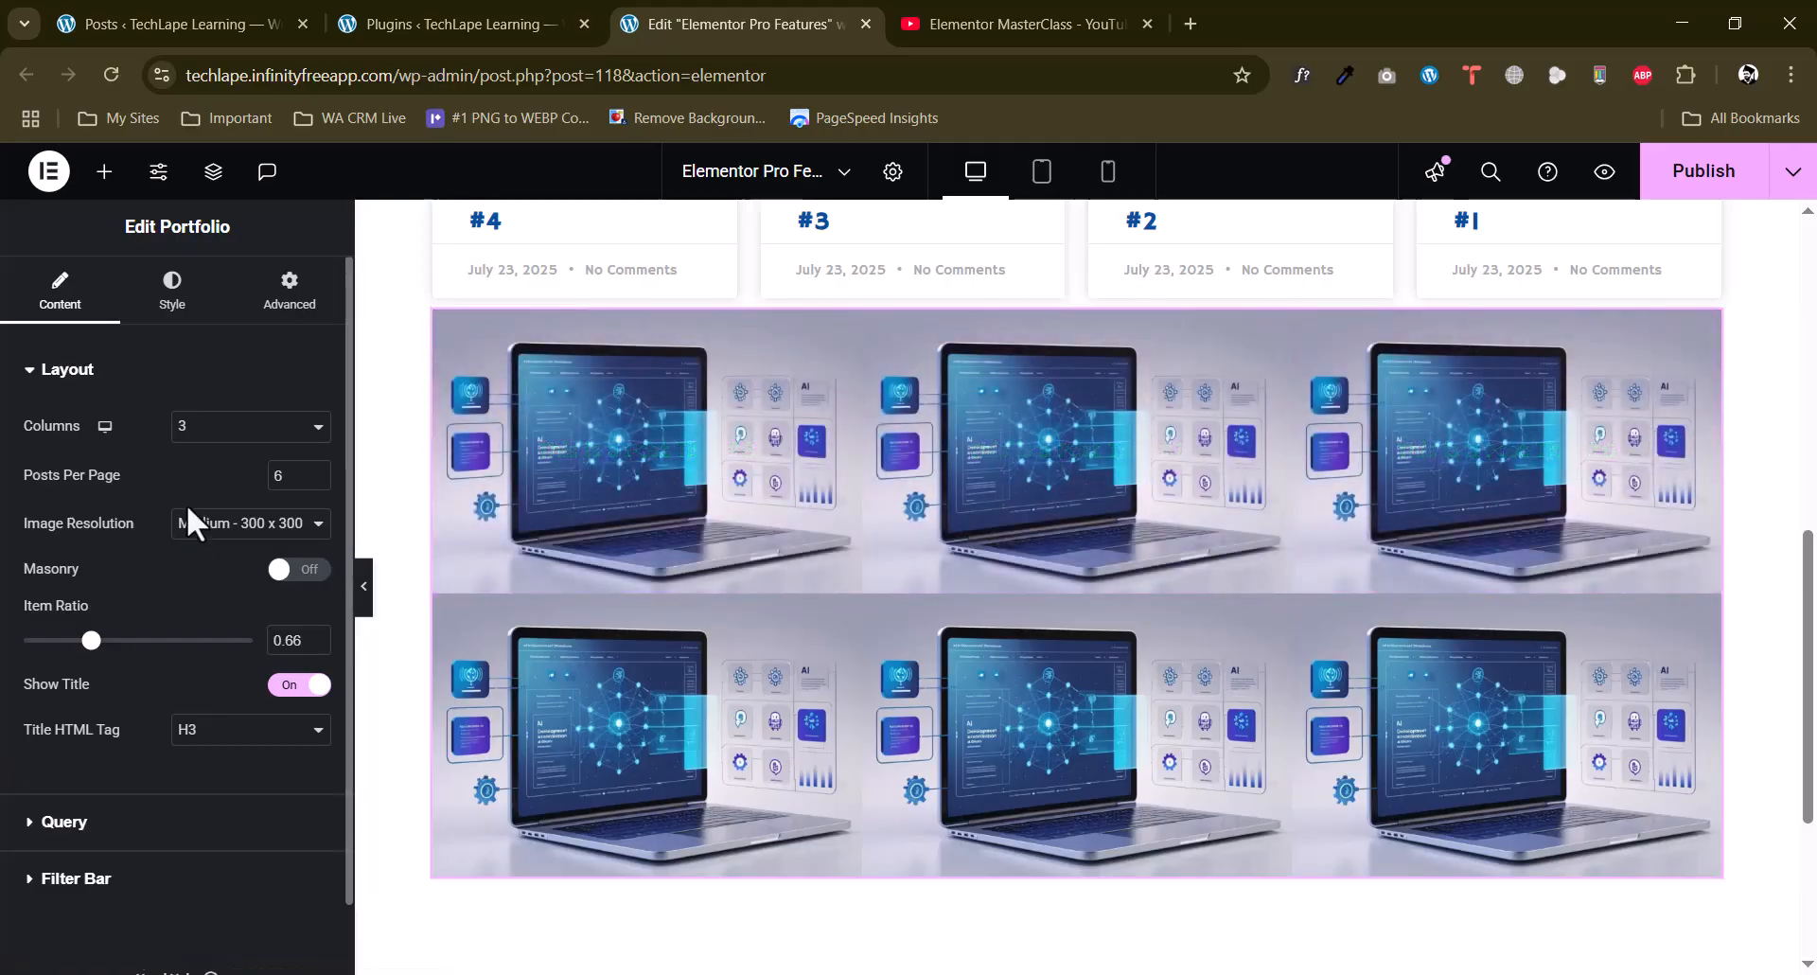
Set the Portfolio widget's query source to Manual Selection and open its post search.
click(64, 831)
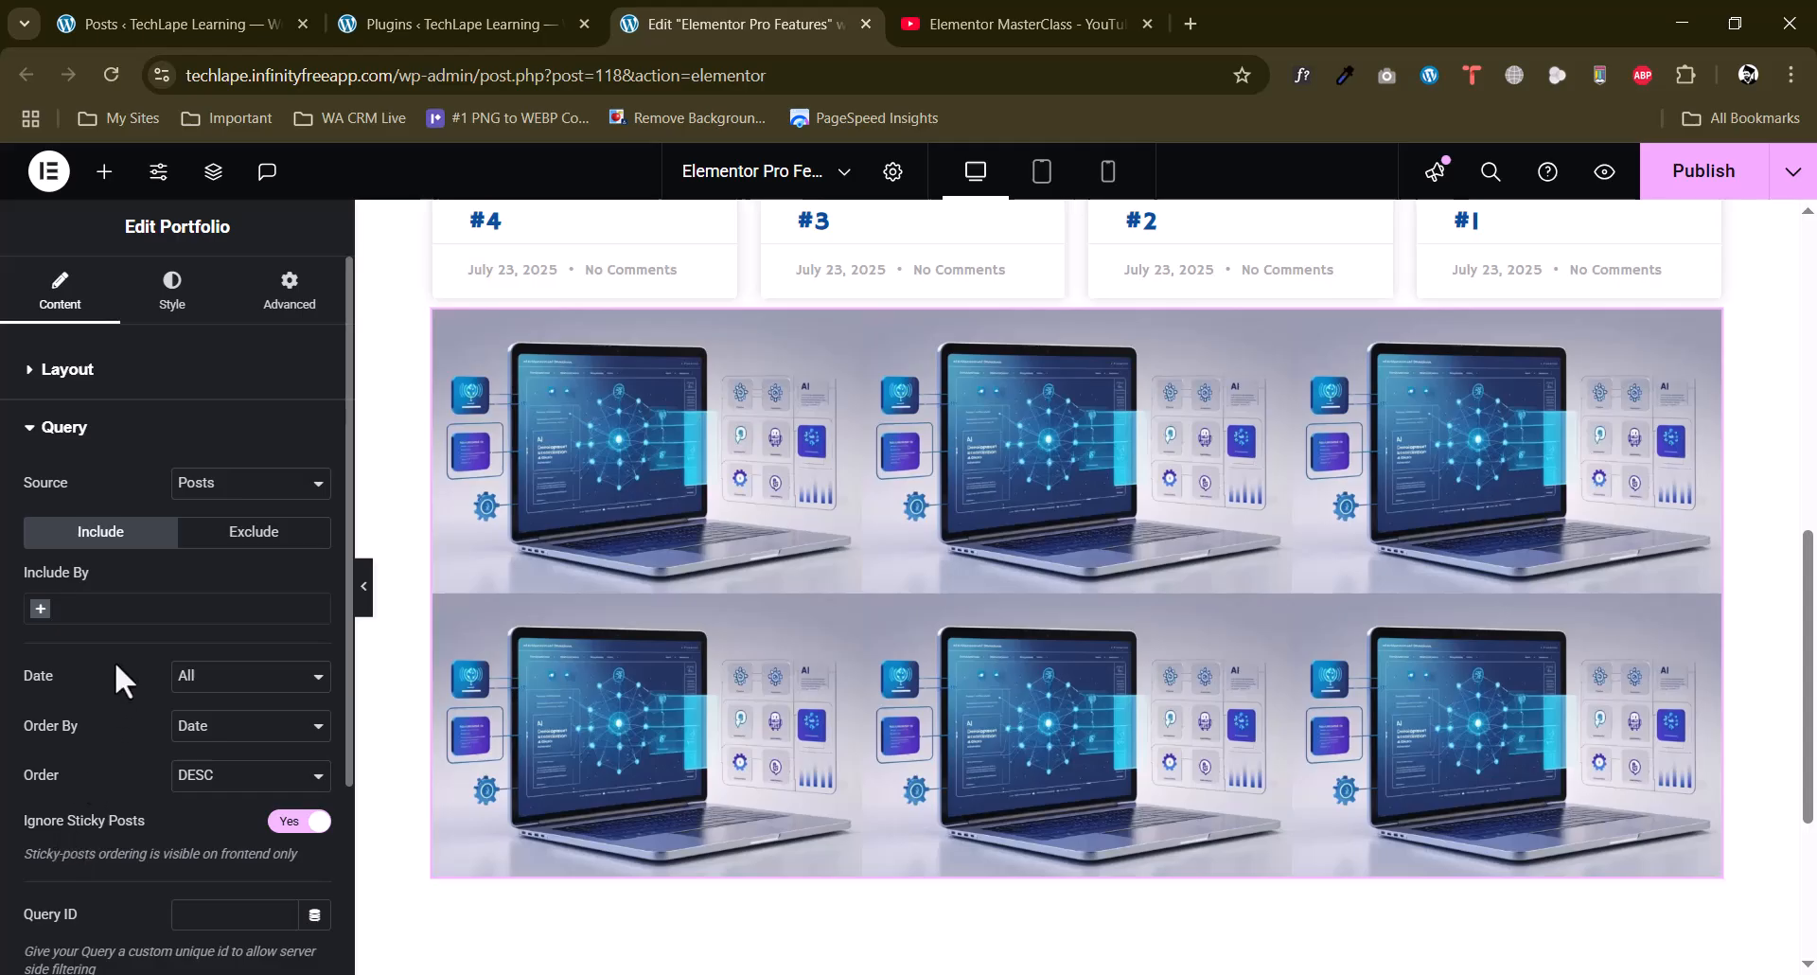
scroll(115, 655, down, 1)
click(228, 369)
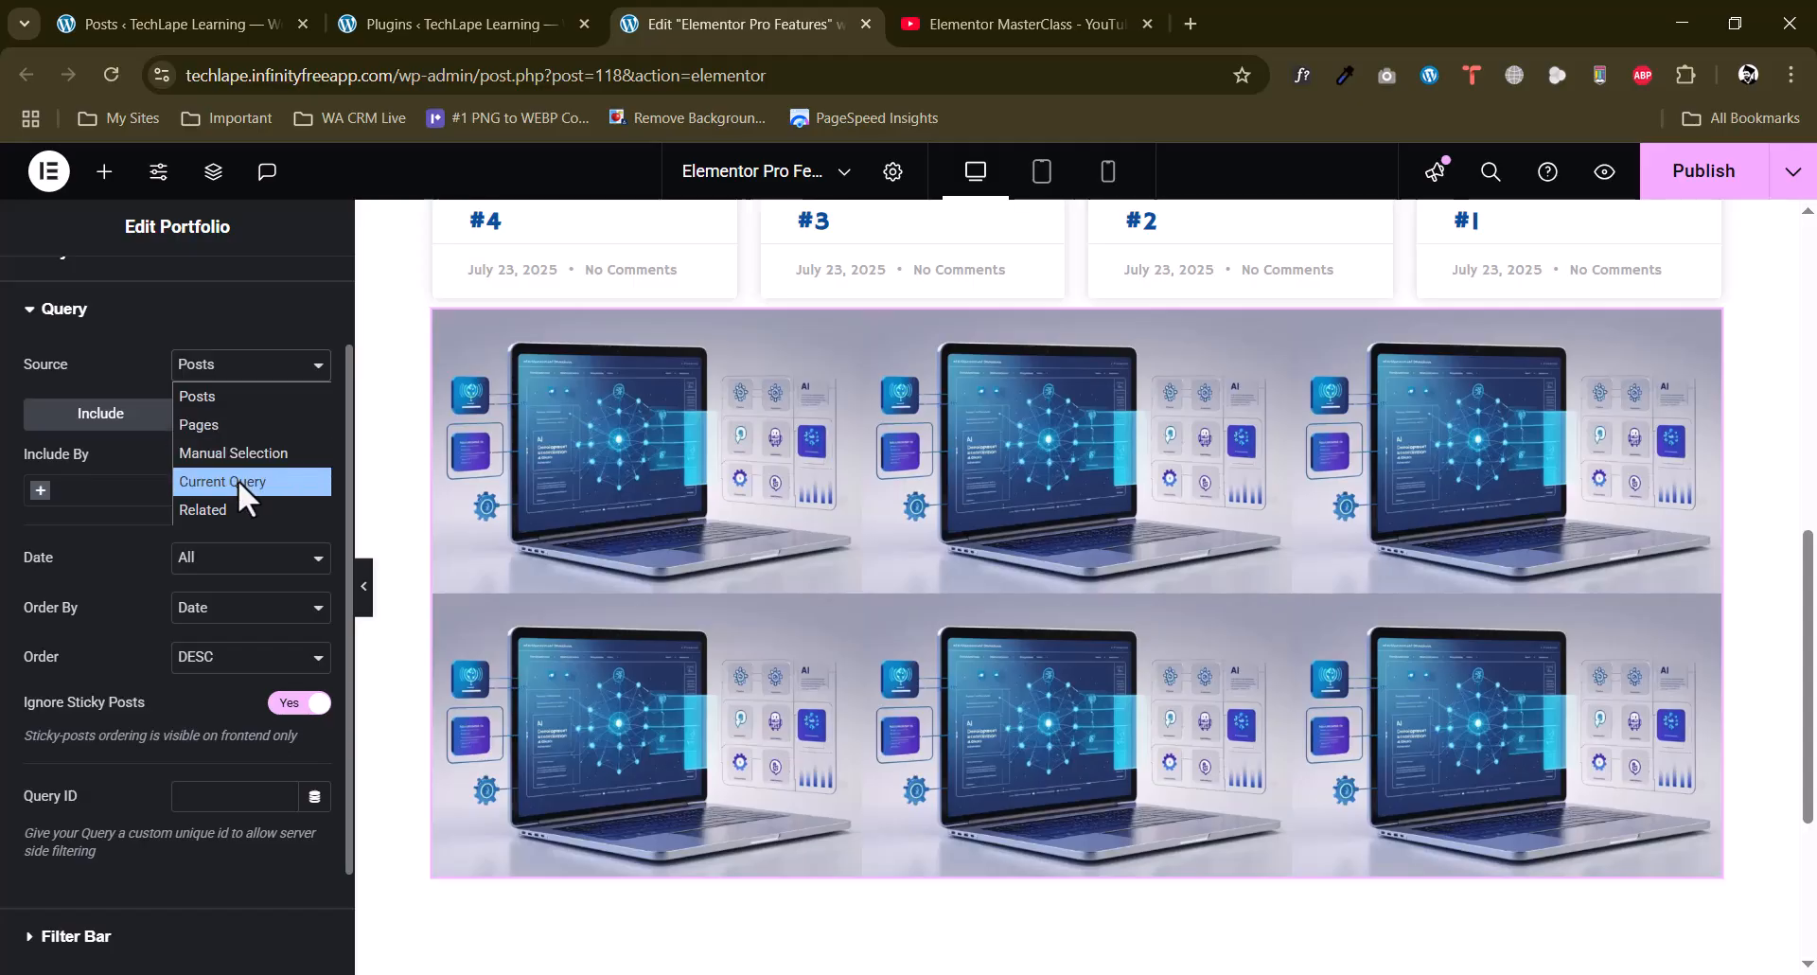
click(244, 454)
scroll(42, 538, up, 1)
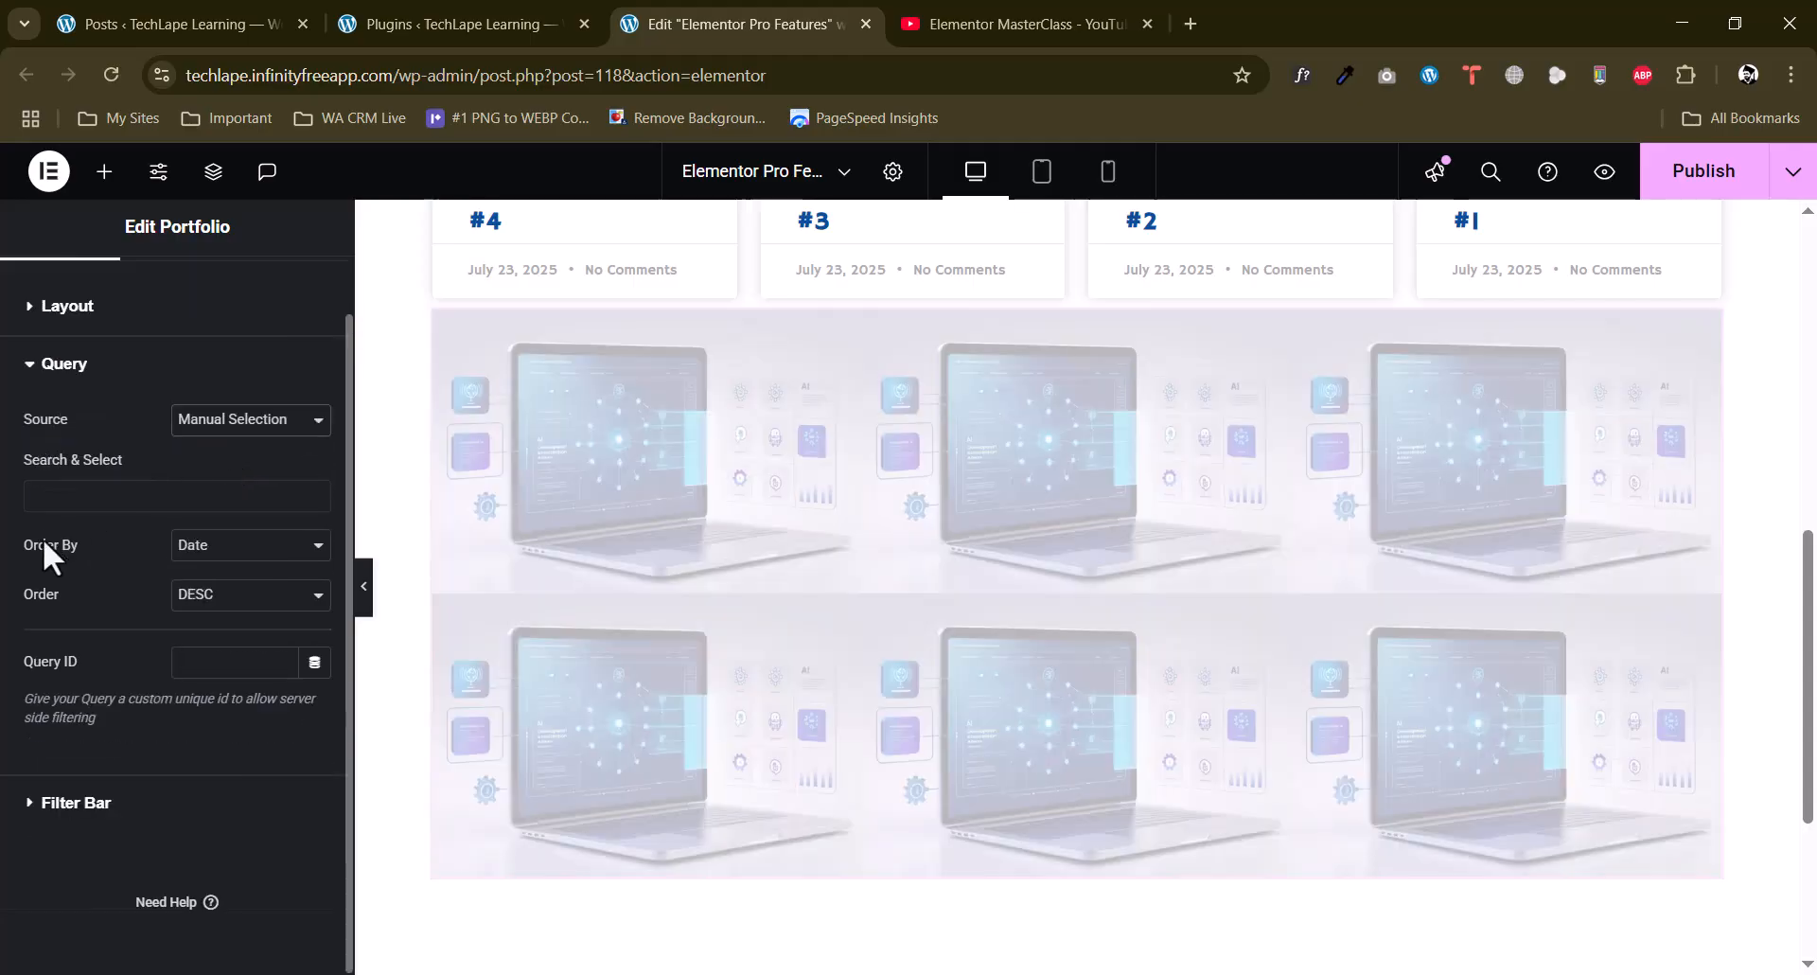
click(126, 490)
click(5, 592)
click(141, 496)
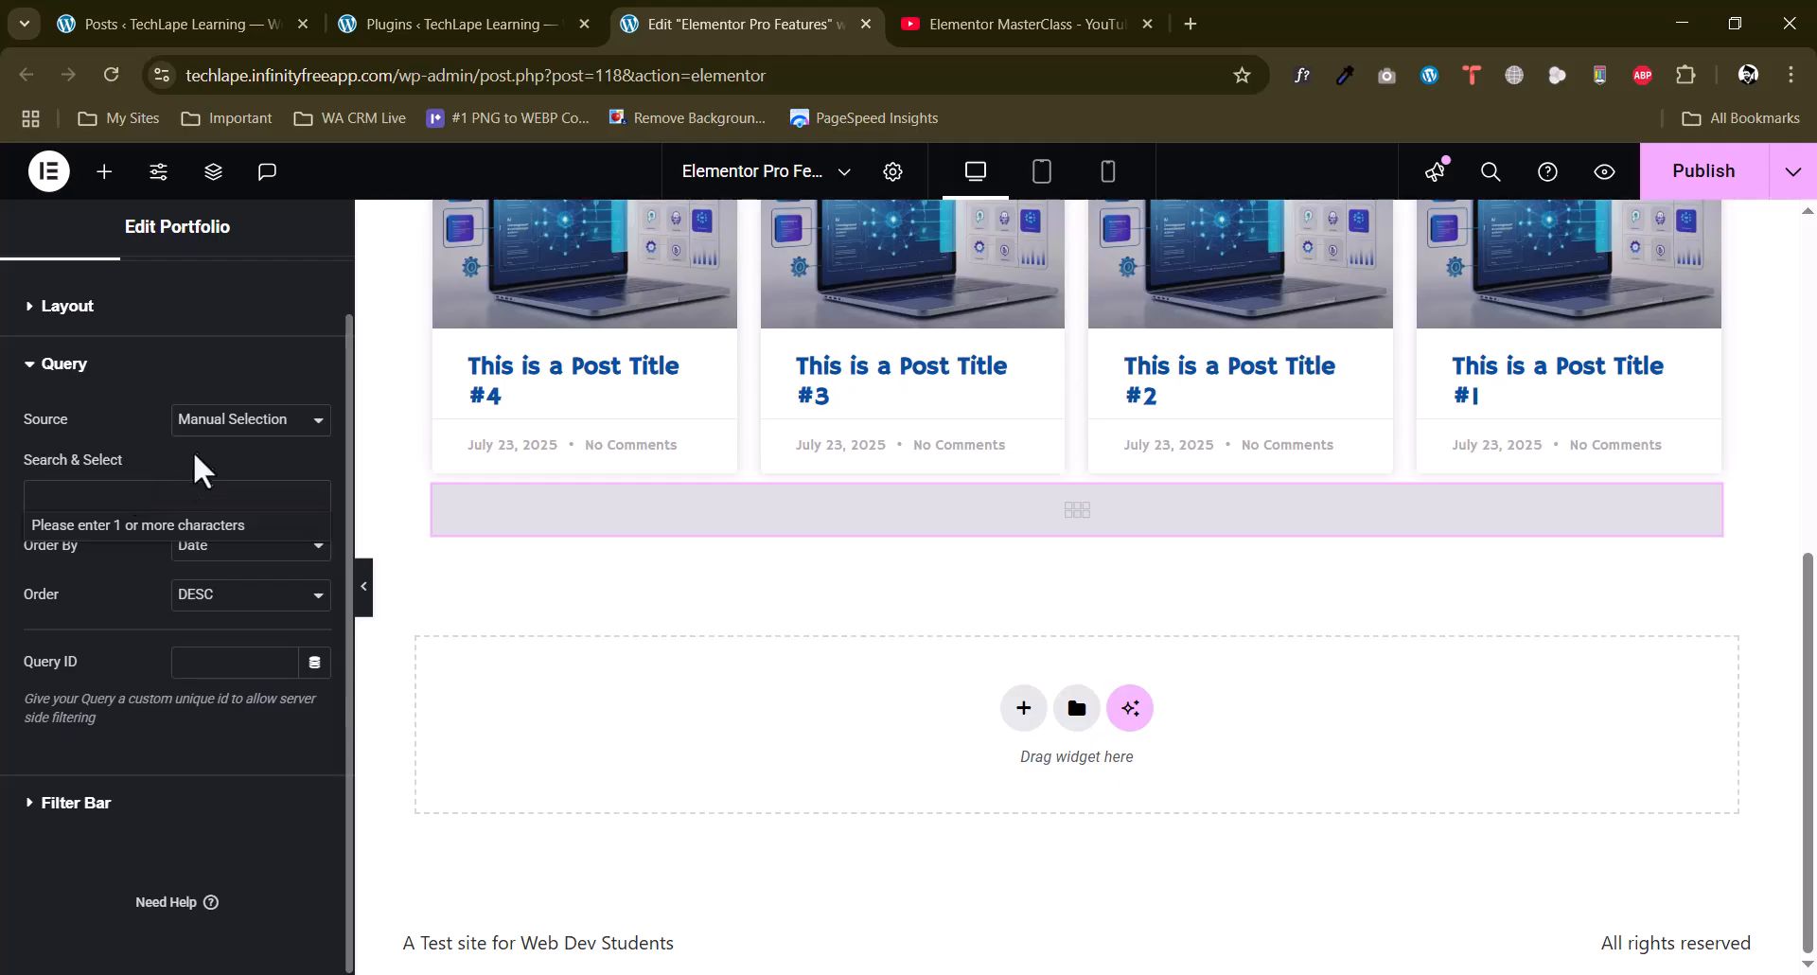
Switch the portfolio's query source to Pages and check its inclusion filter choices.
click(249, 428)
click(250, 426)
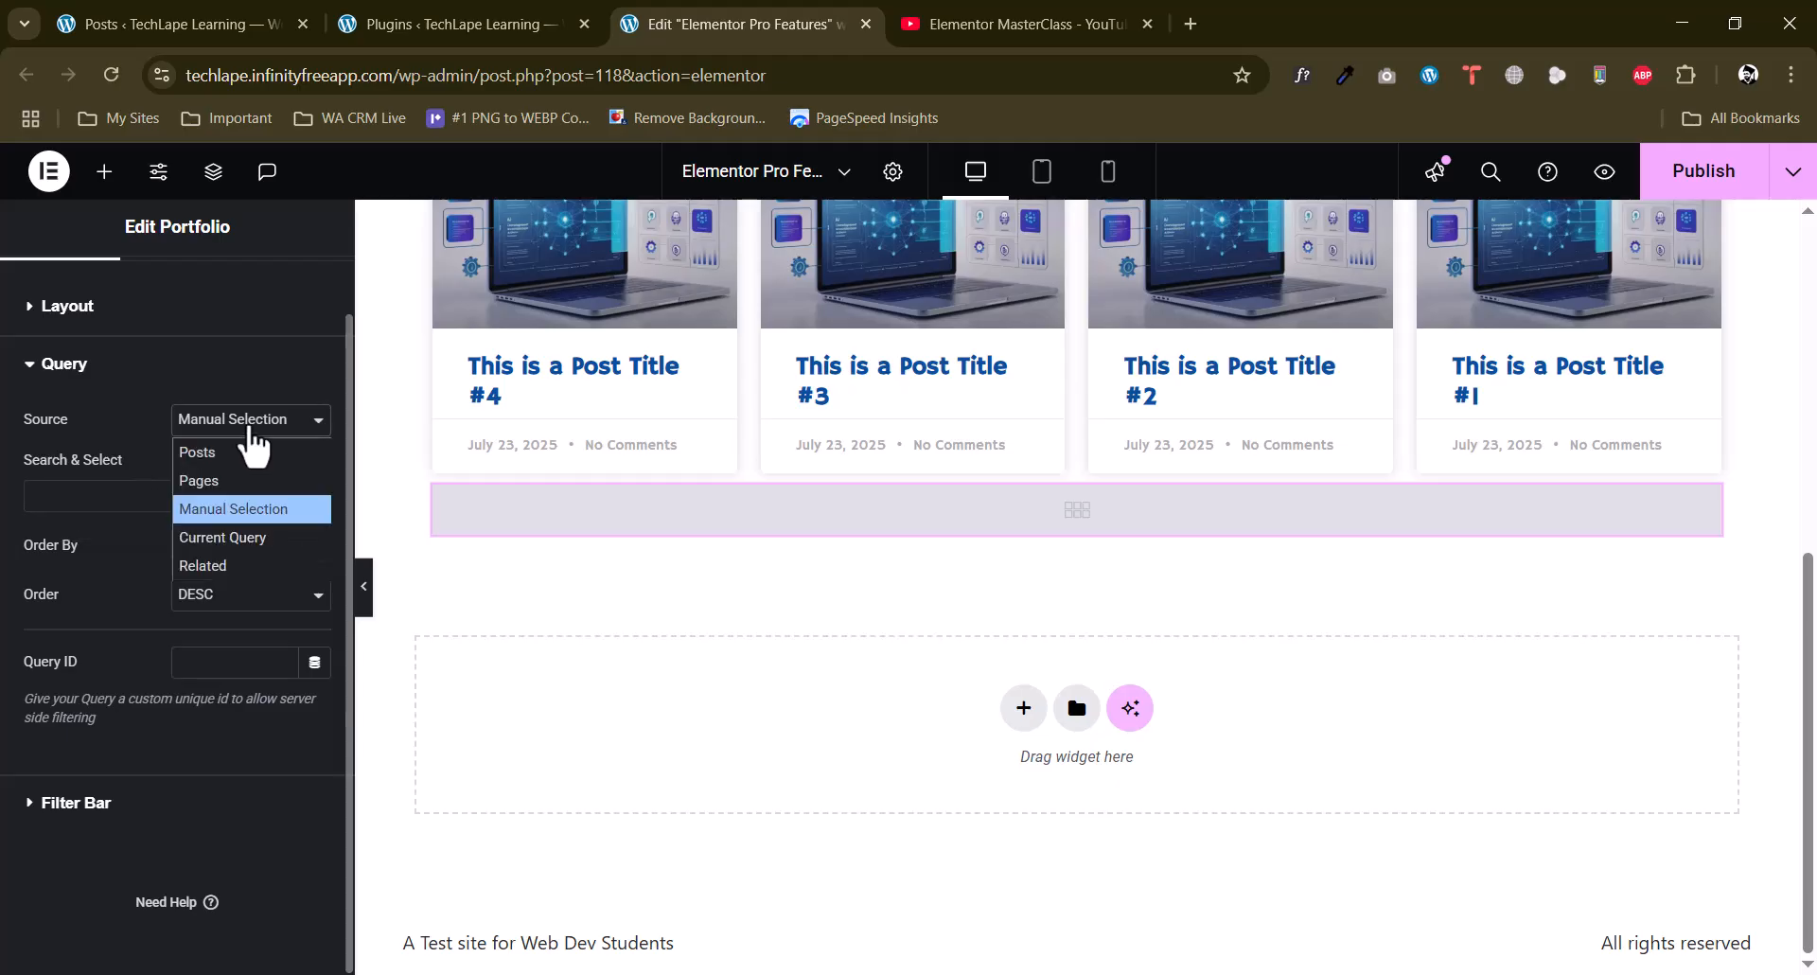
click(201, 481)
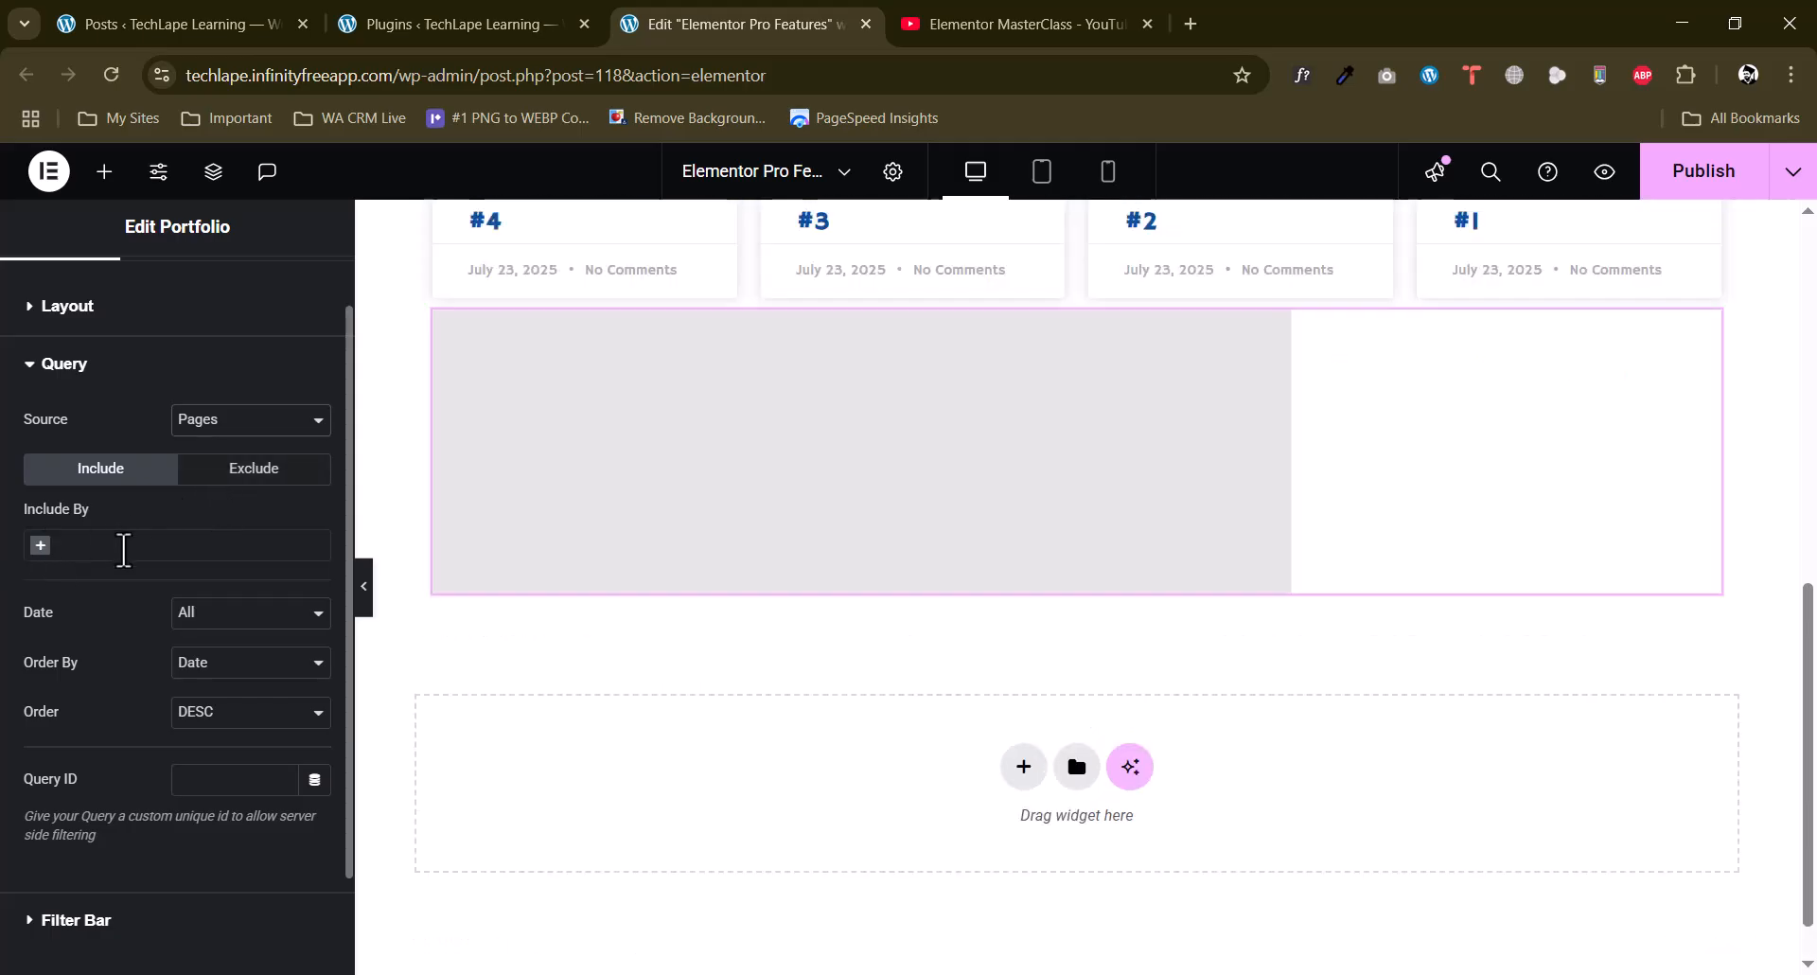
click(123, 549)
click(189, 496)
Try Current Query as the portfolio's query source and return the source to Posts.
click(242, 422)
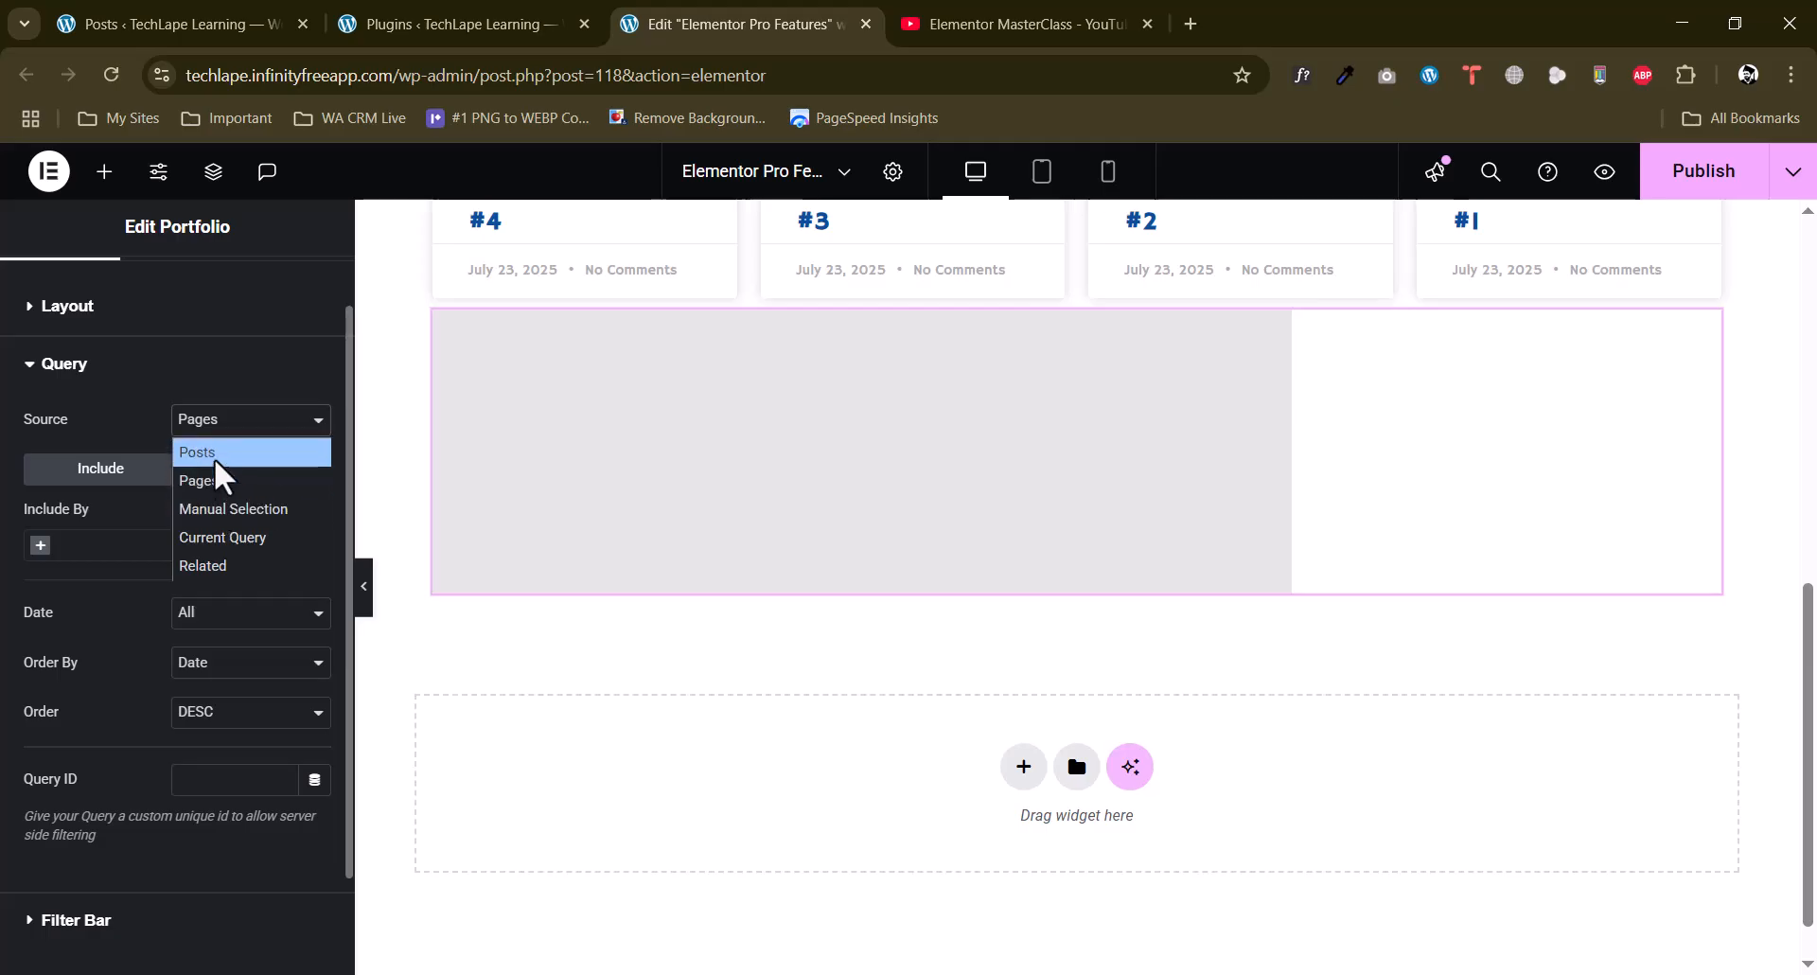
click(228, 544)
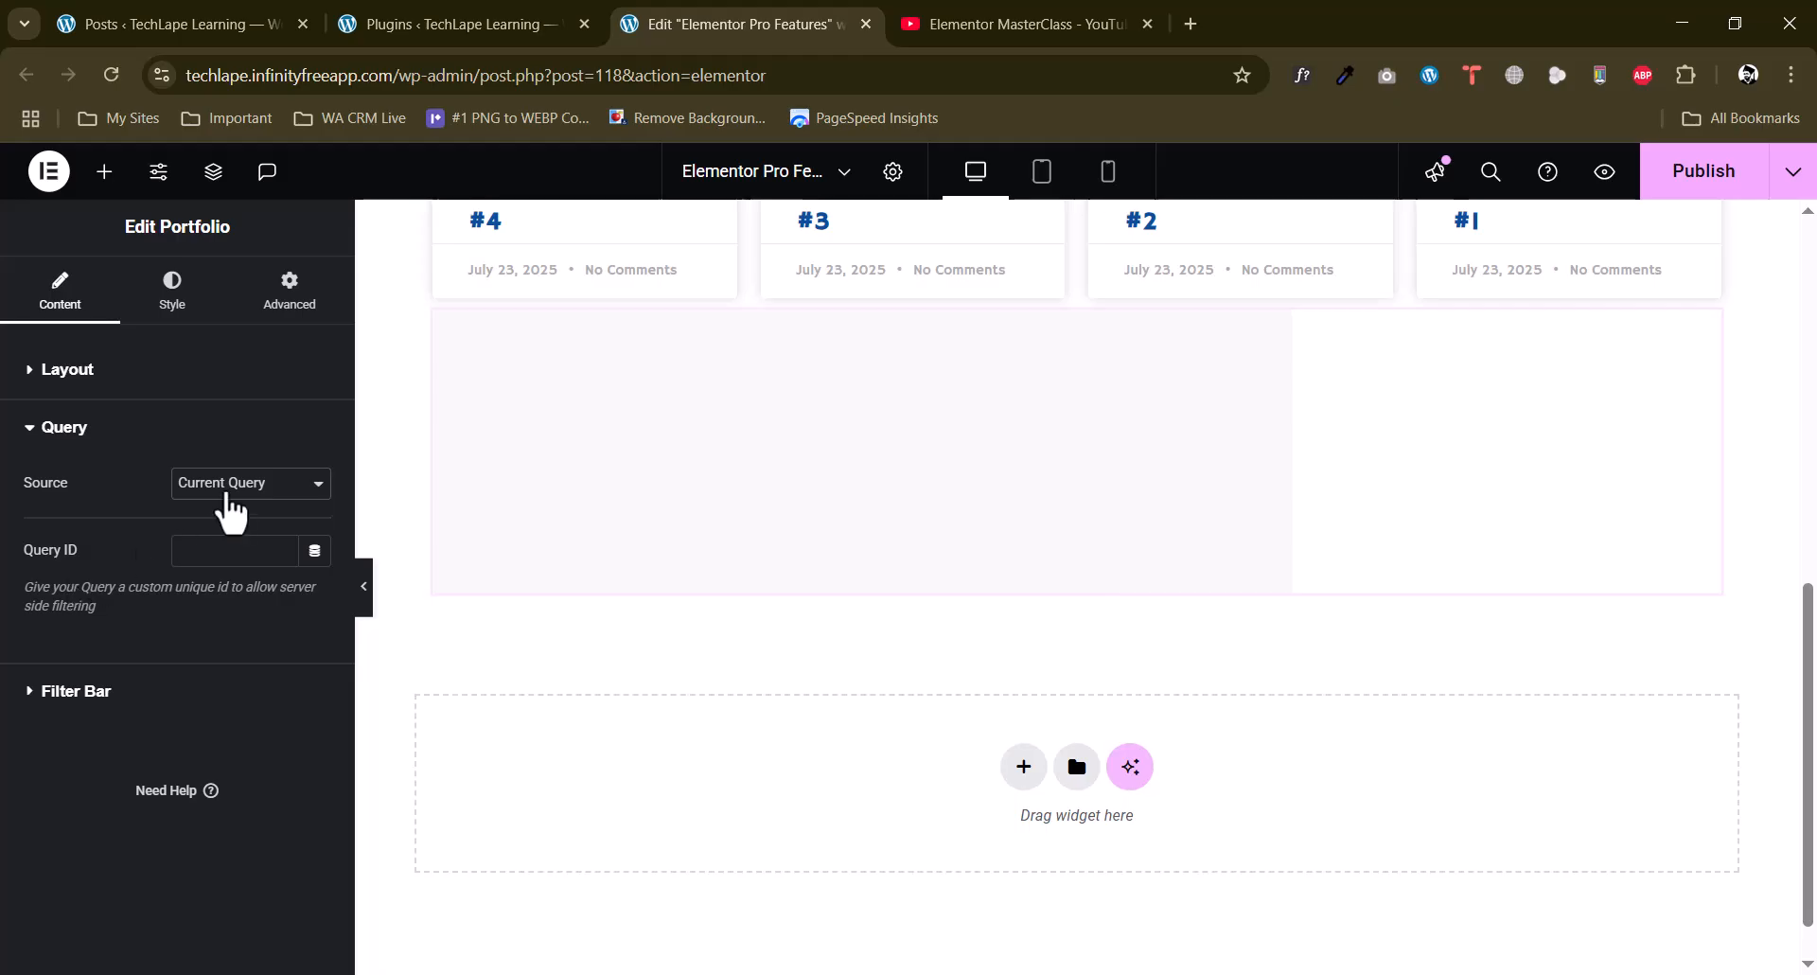
click(227, 485)
click(215, 522)
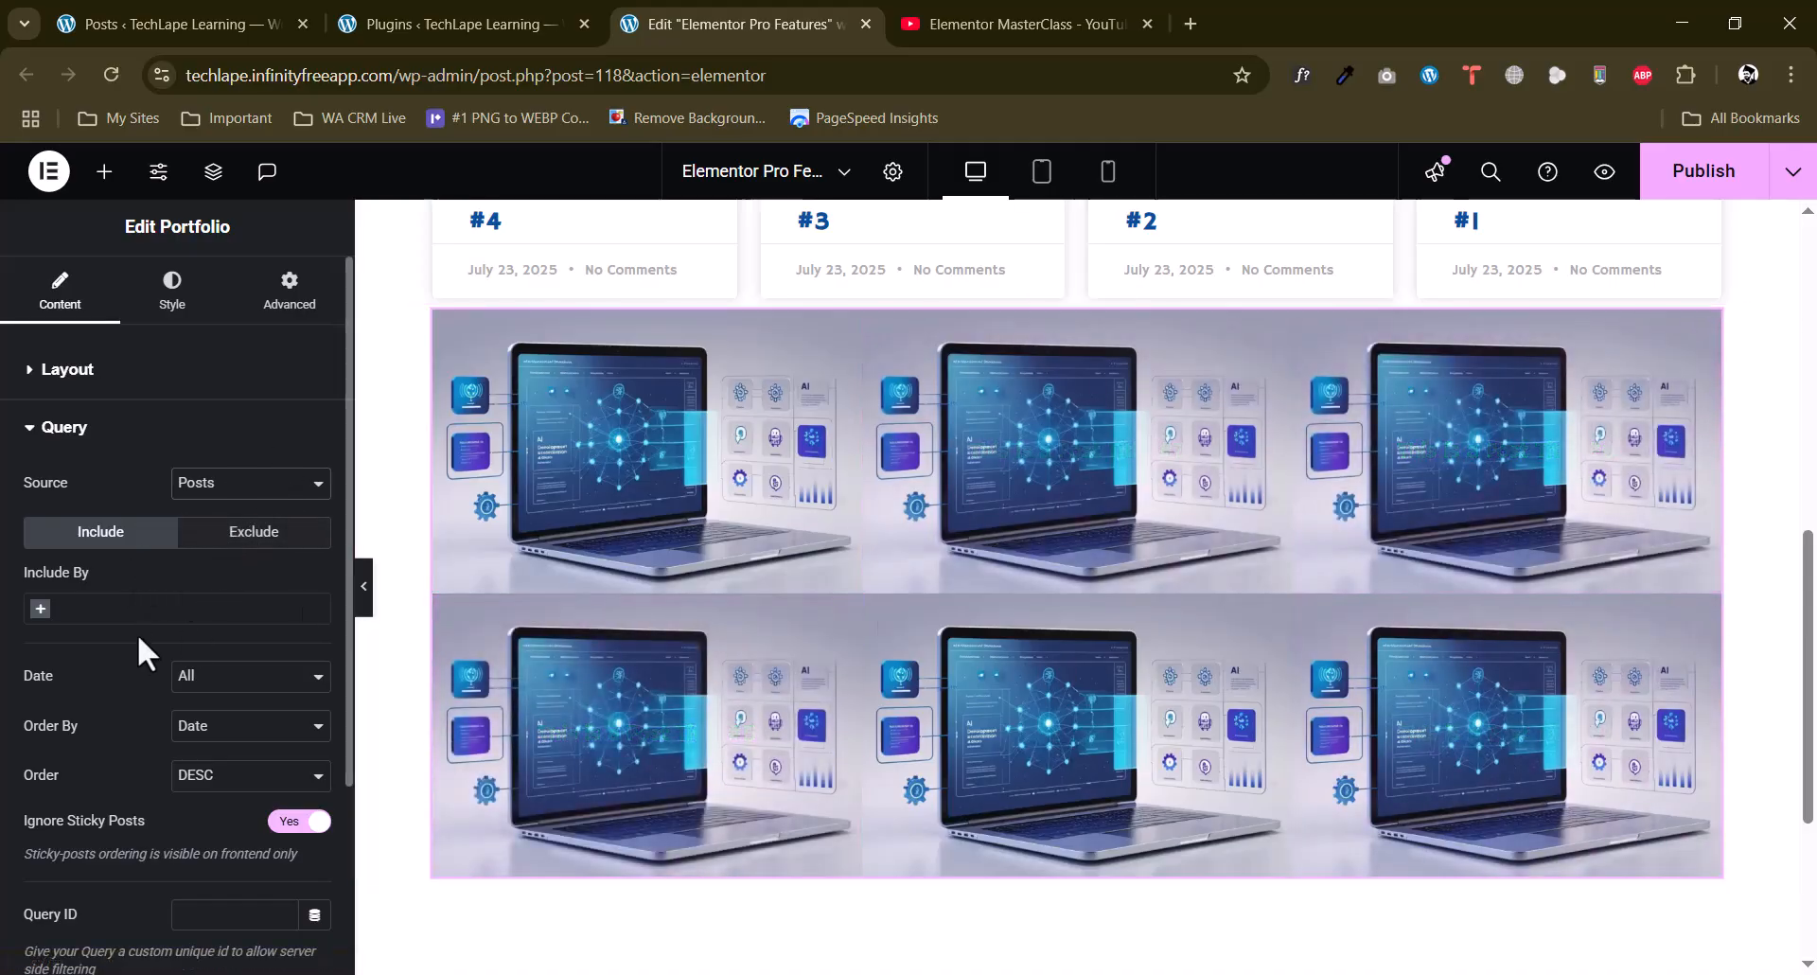
Look through the portfolio query's date range choices and view the portfolio grid on the page.
scroll(127, 644, down, 3)
click(218, 443)
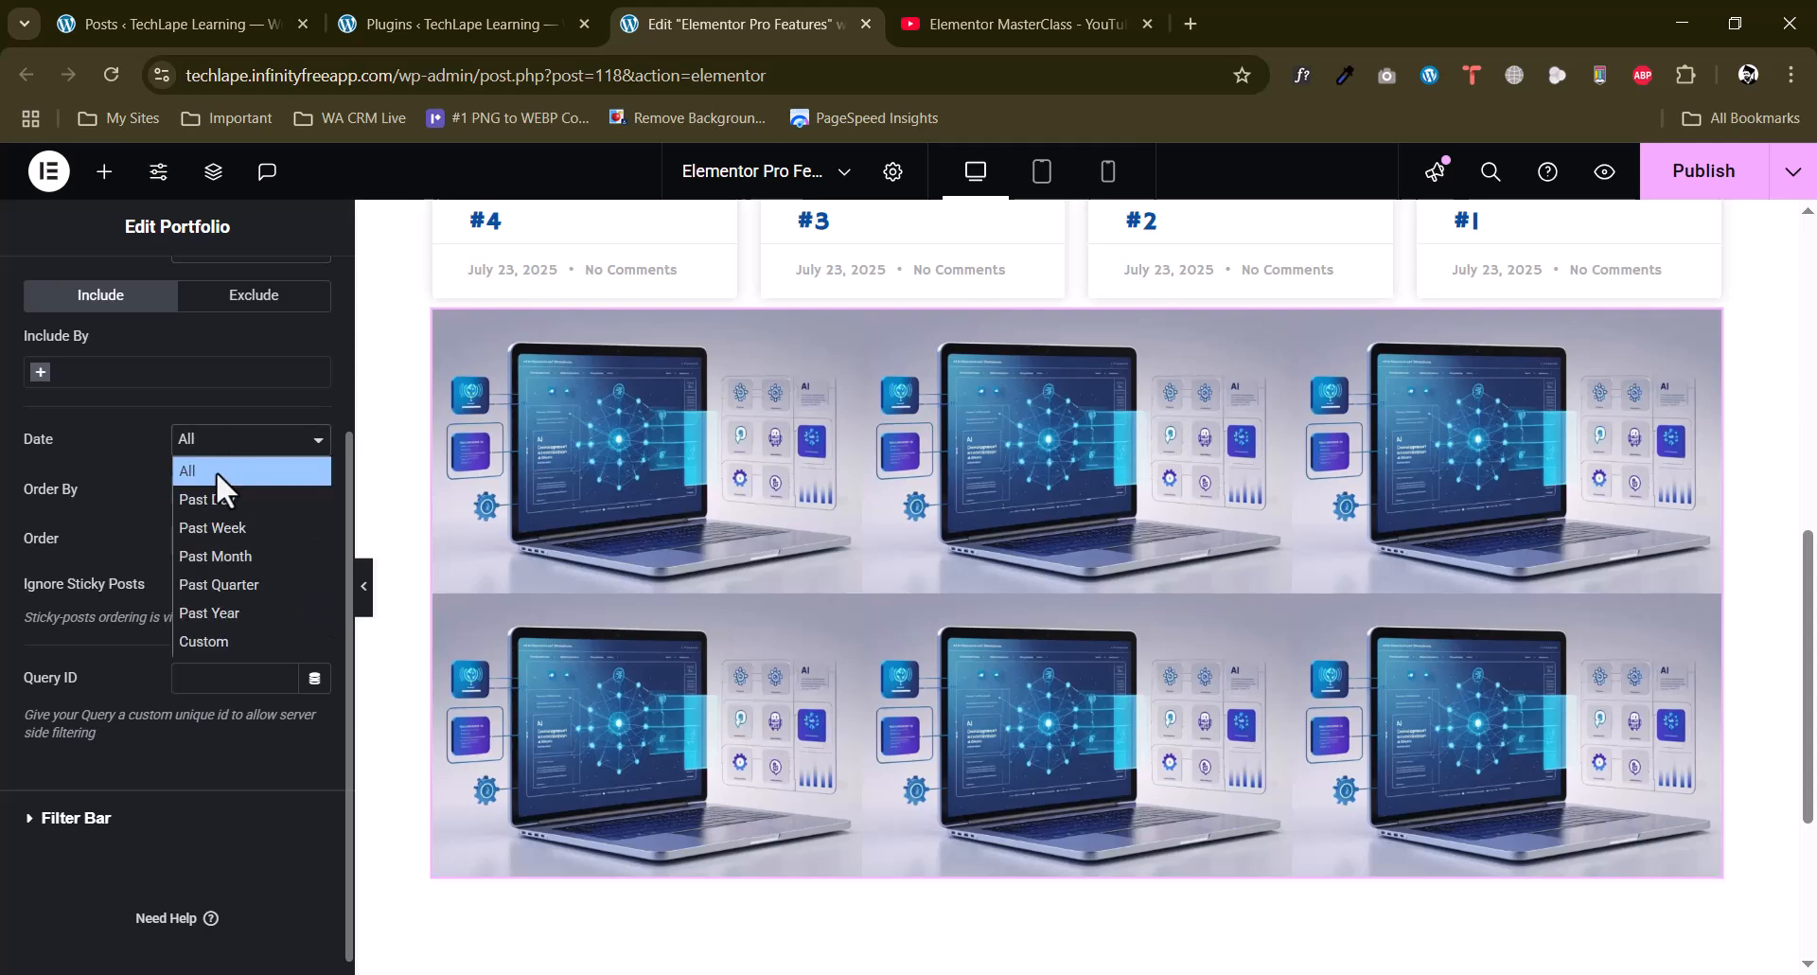
click(111, 508)
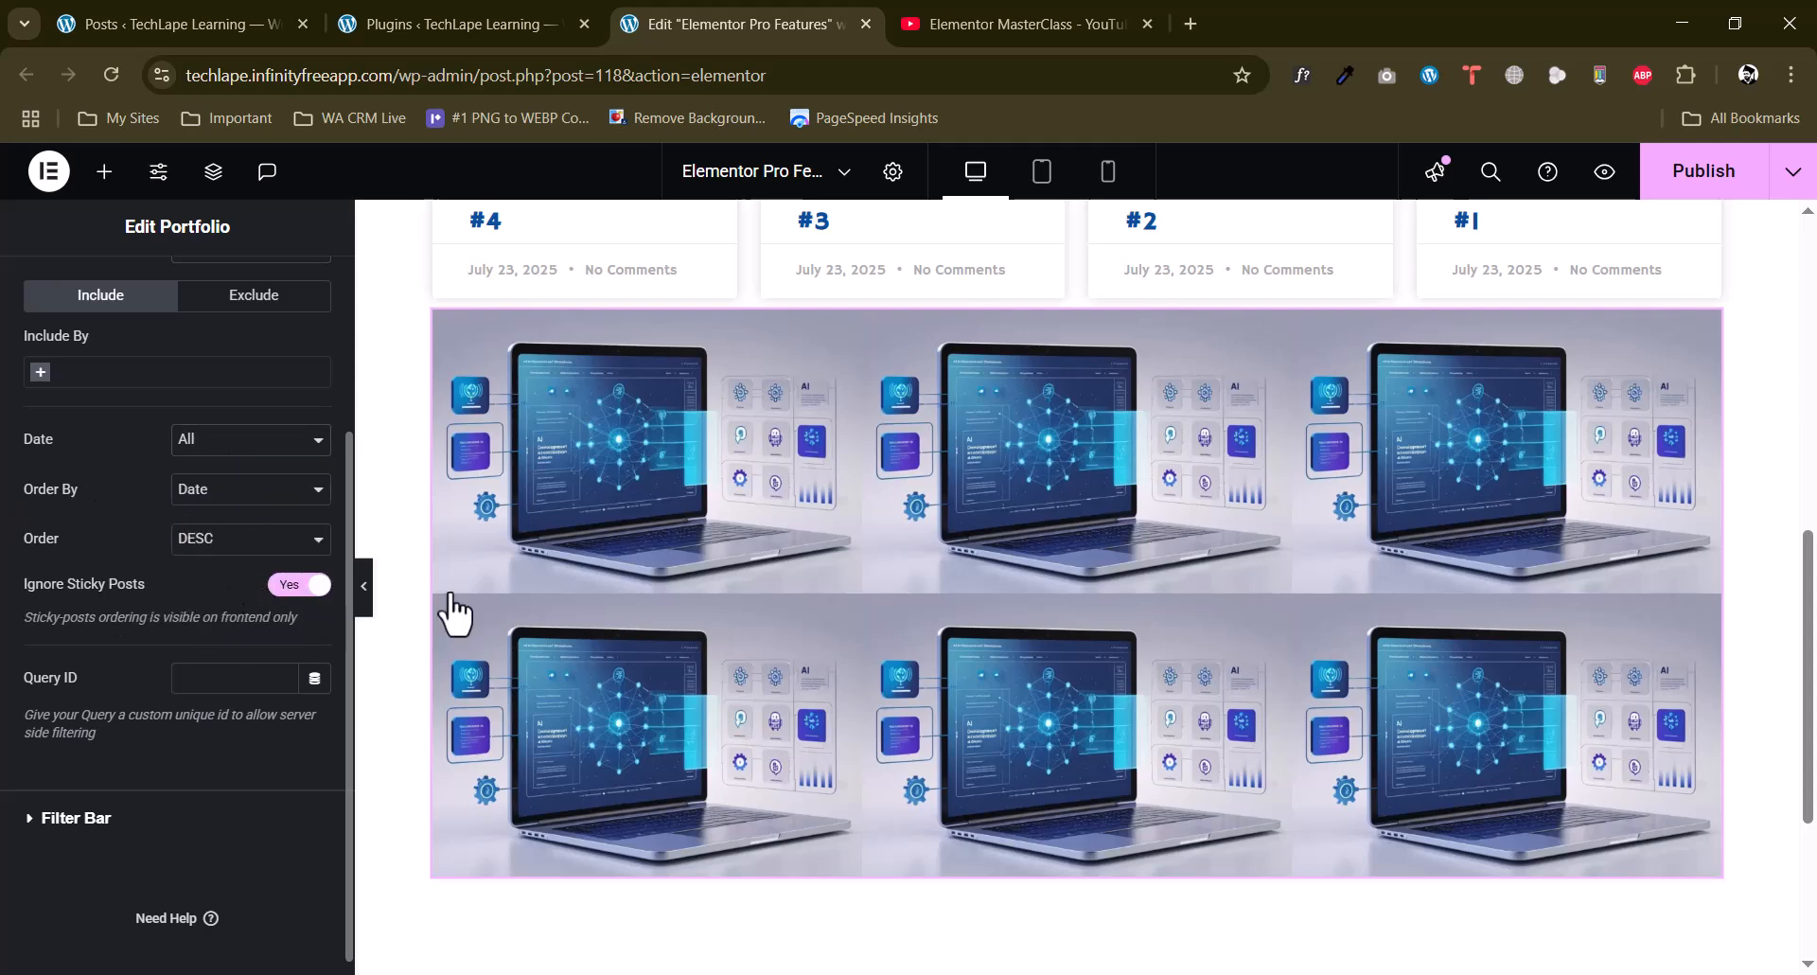
scroll(116, 481, up, 3)
scroll(1814, 541, down, 4)
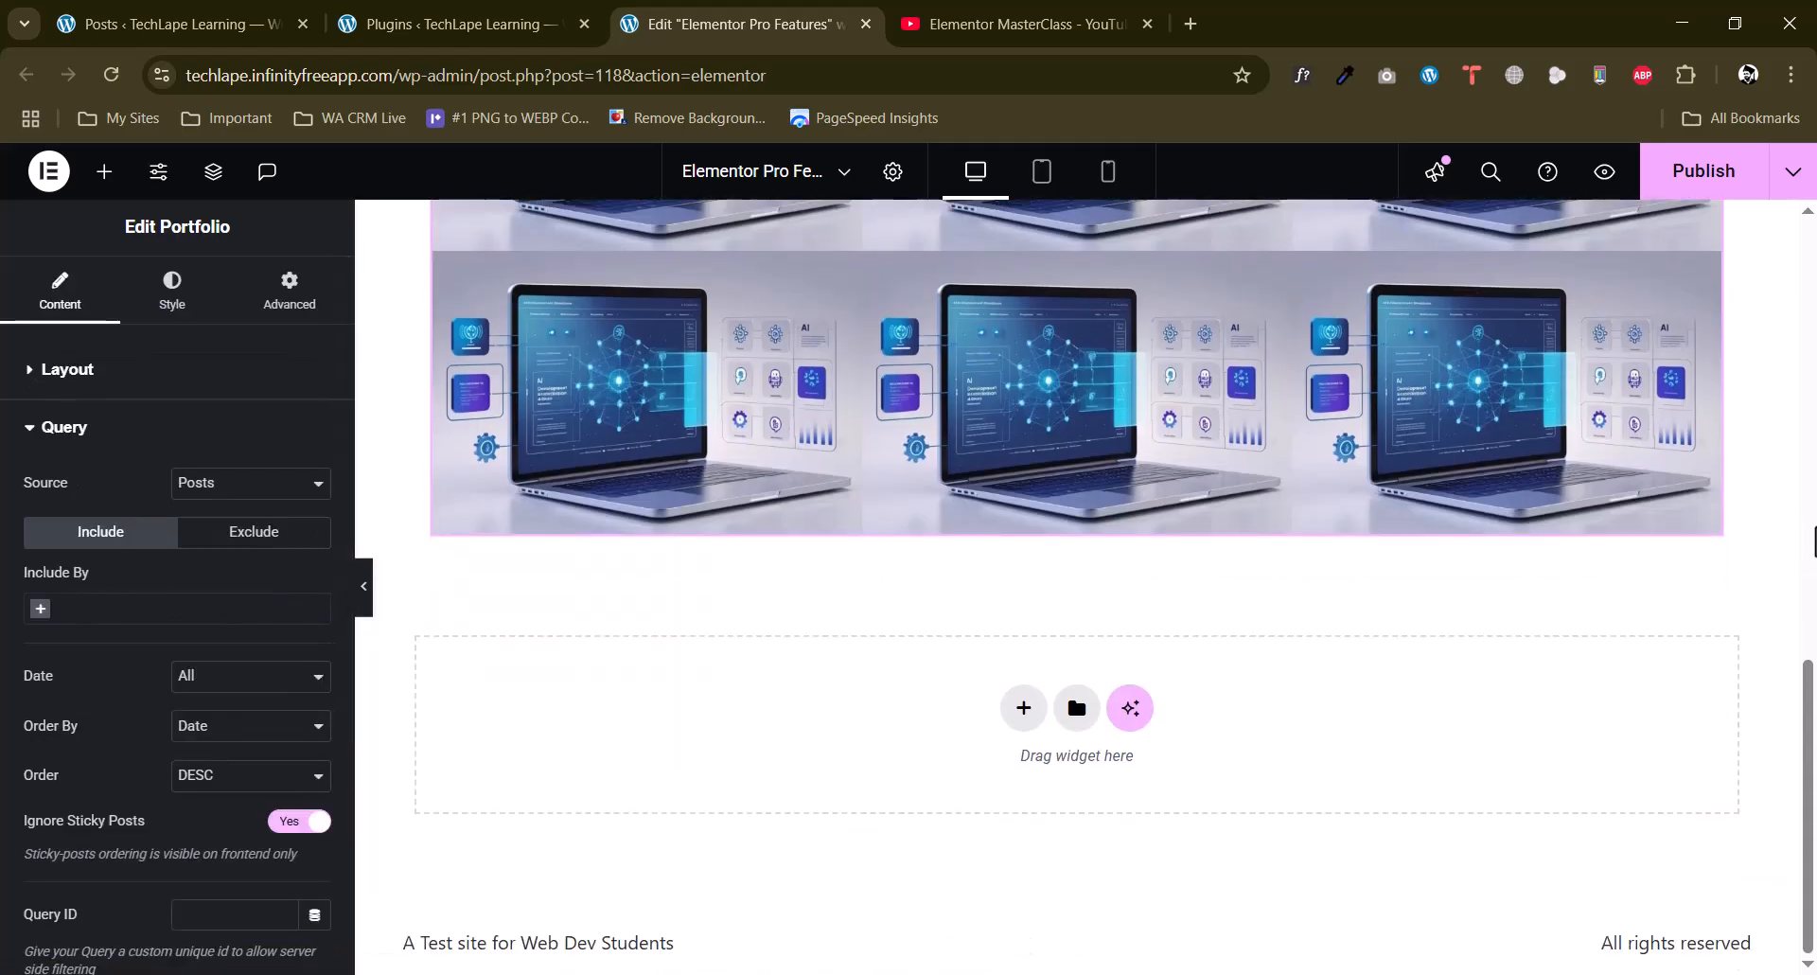
scroll(1542, 536, up, 4)
scroll(1542, 549, down, 3)
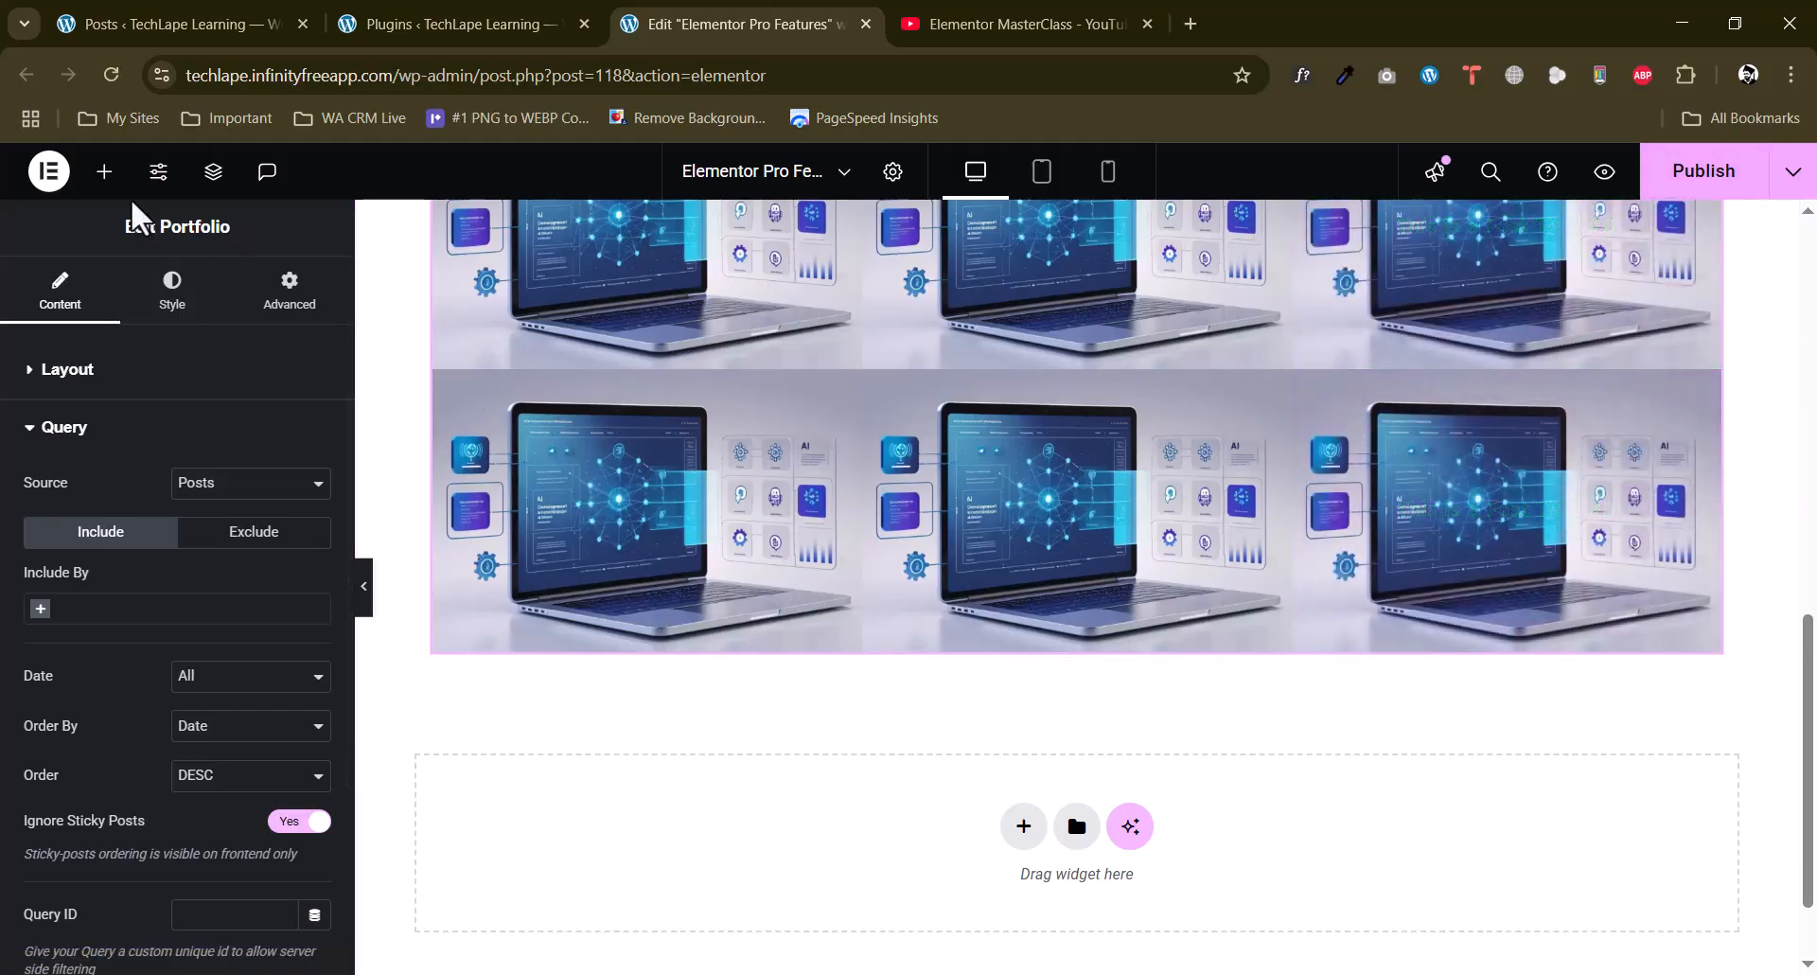
Add a Gallery widget directly below the portfolio grid.
click(105, 171)
scroll(7, 573, down, 3)
scroll(4, 579, down, 7)
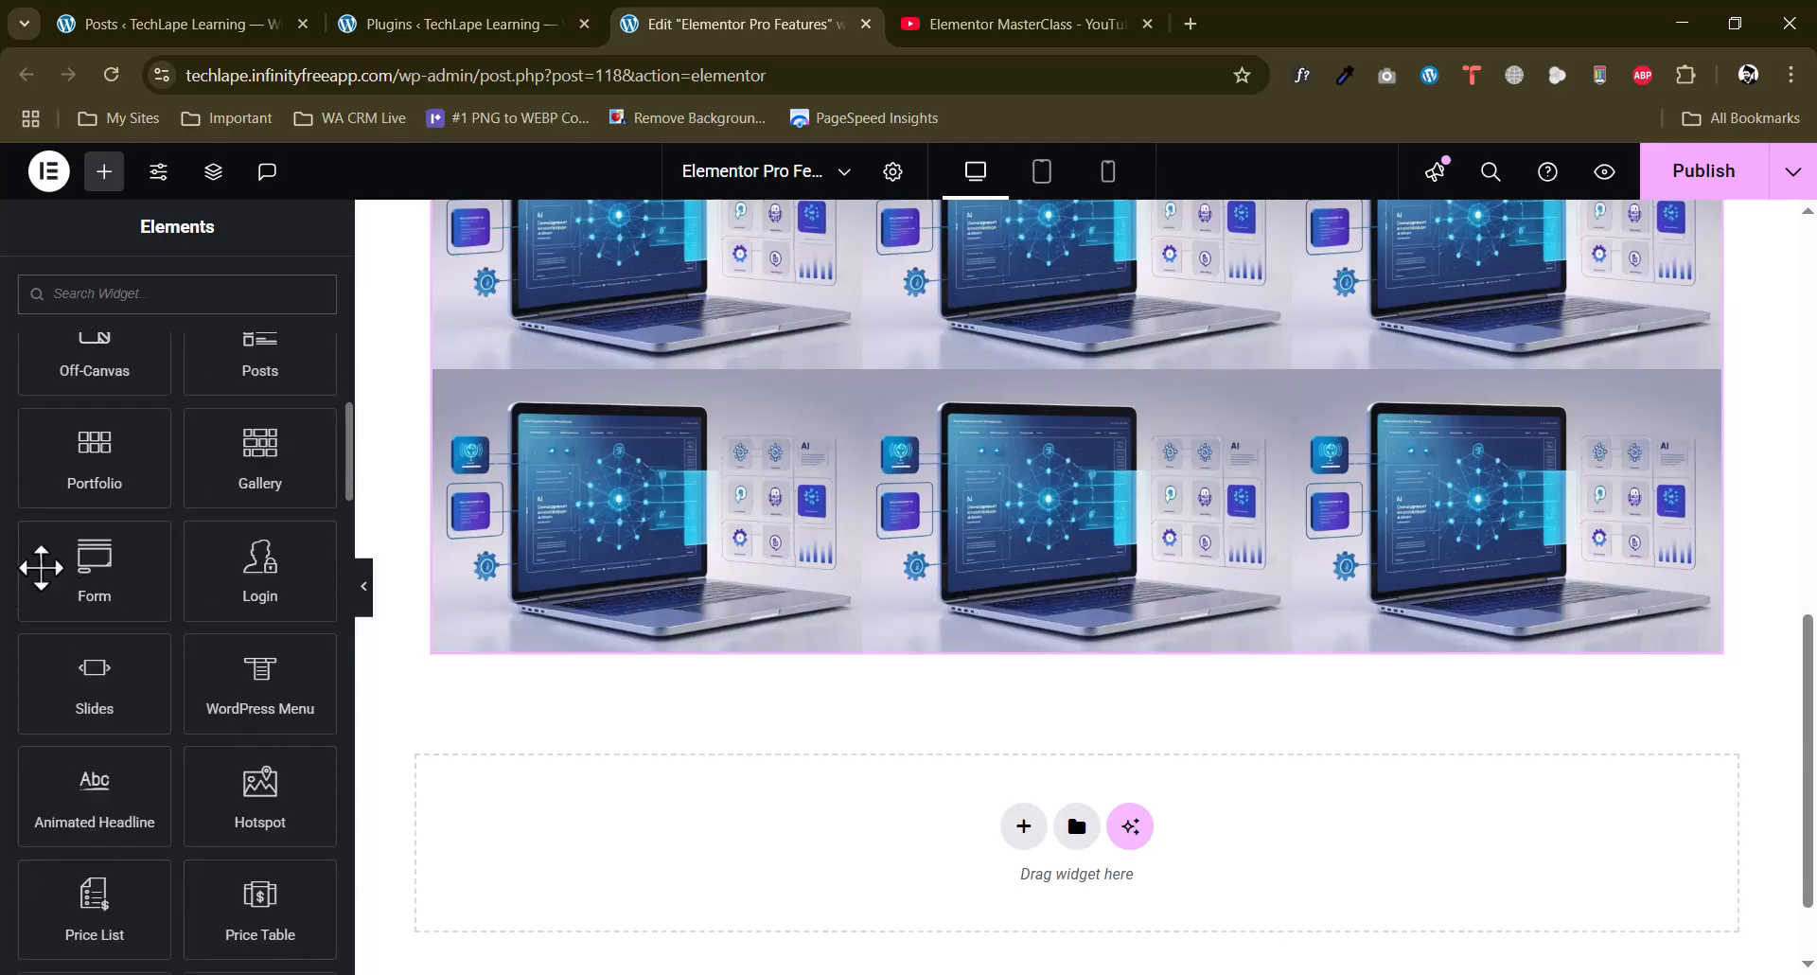
scroll(698, 622, down, 1)
drag(252, 474, 1022, 726)
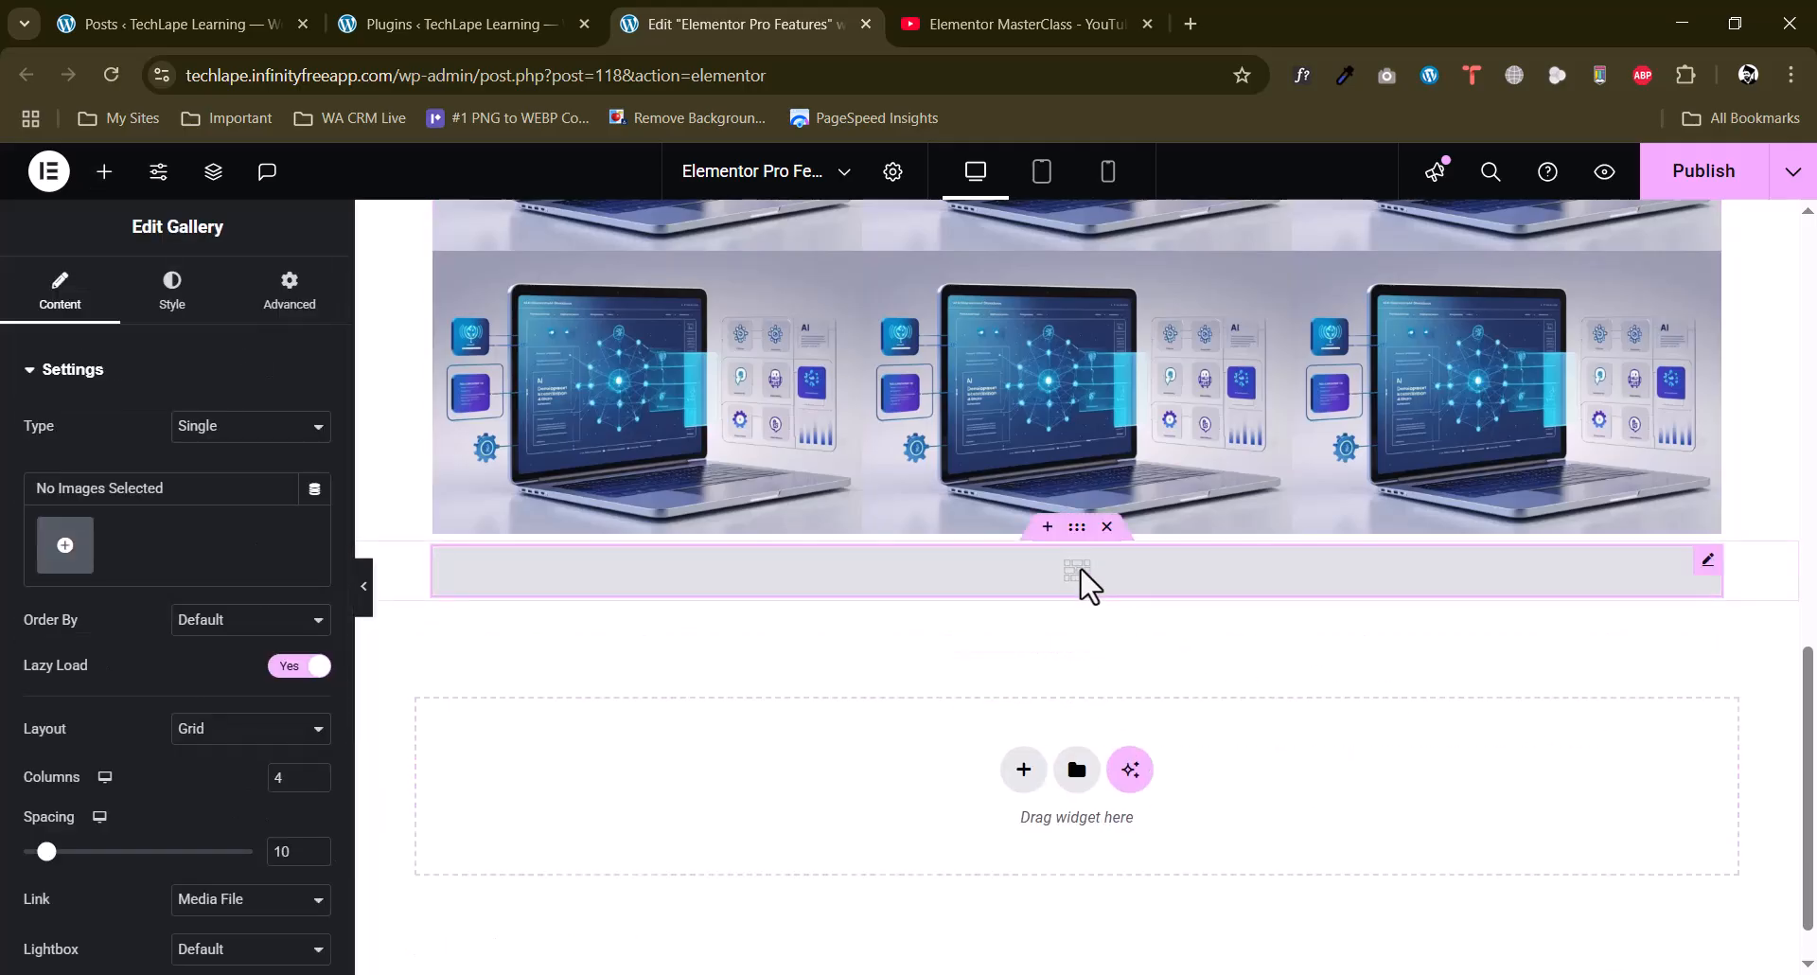
Create and insert a gallery from the six interface screenshots in the media library, leaving out the laptop image.
click(66, 547)
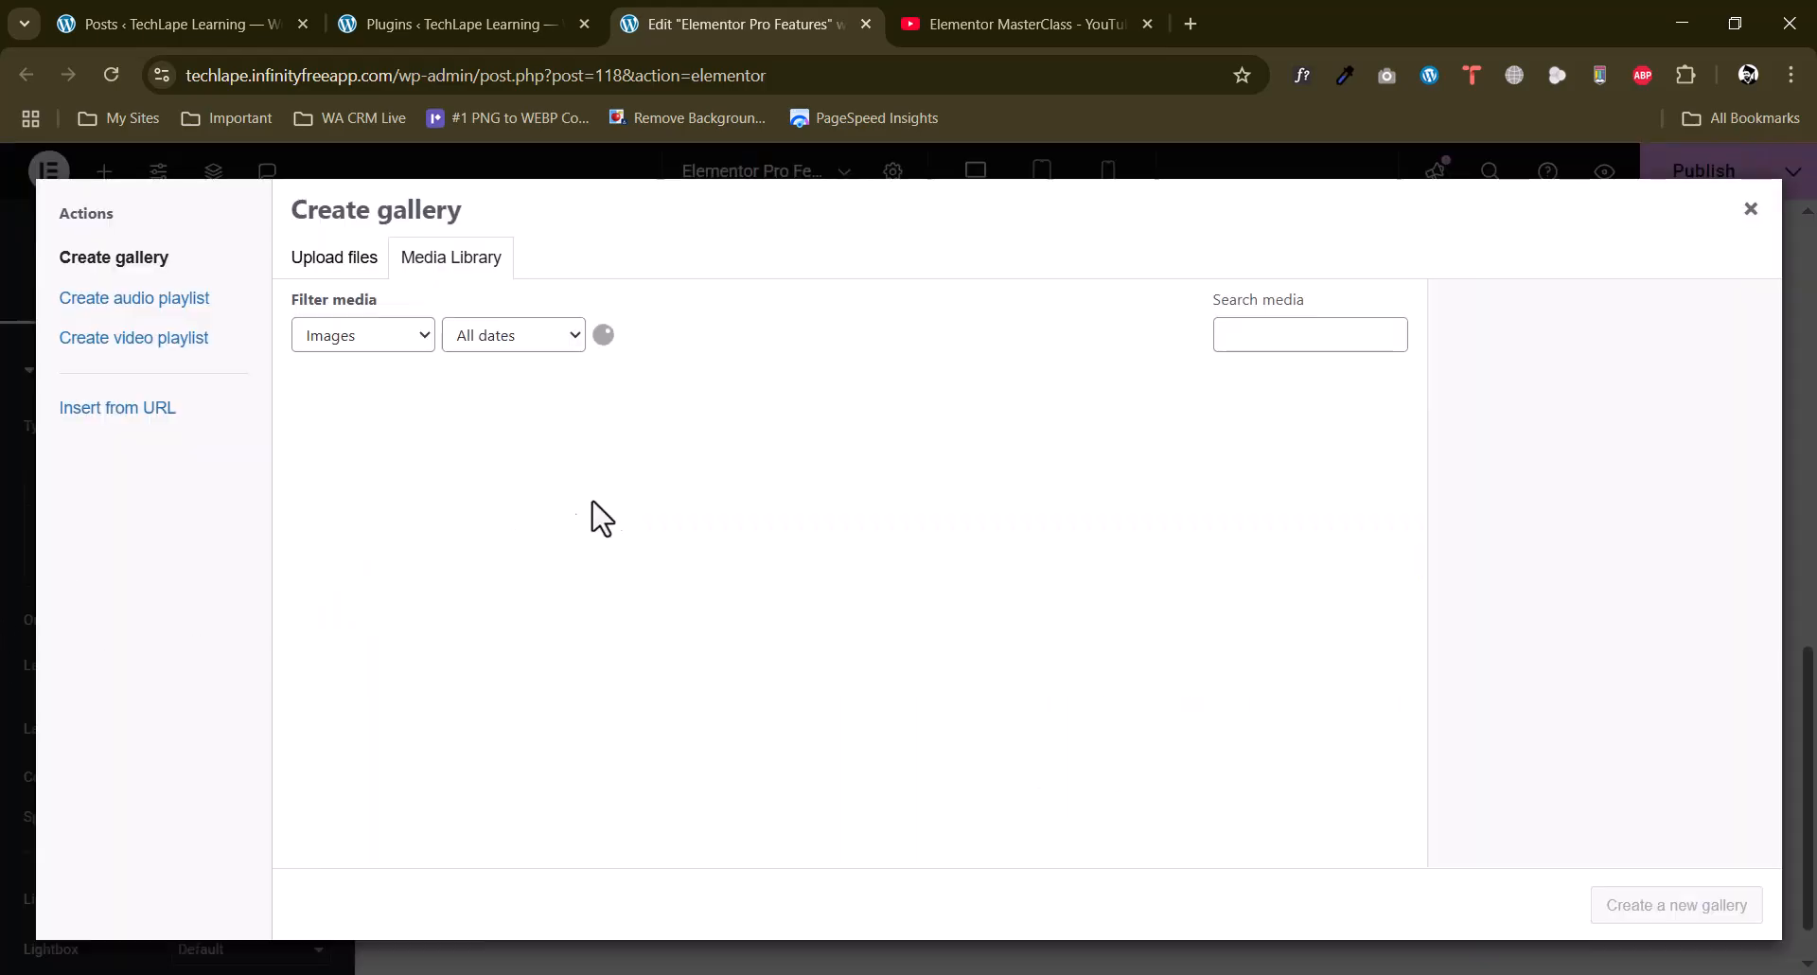
click(1155, 474)
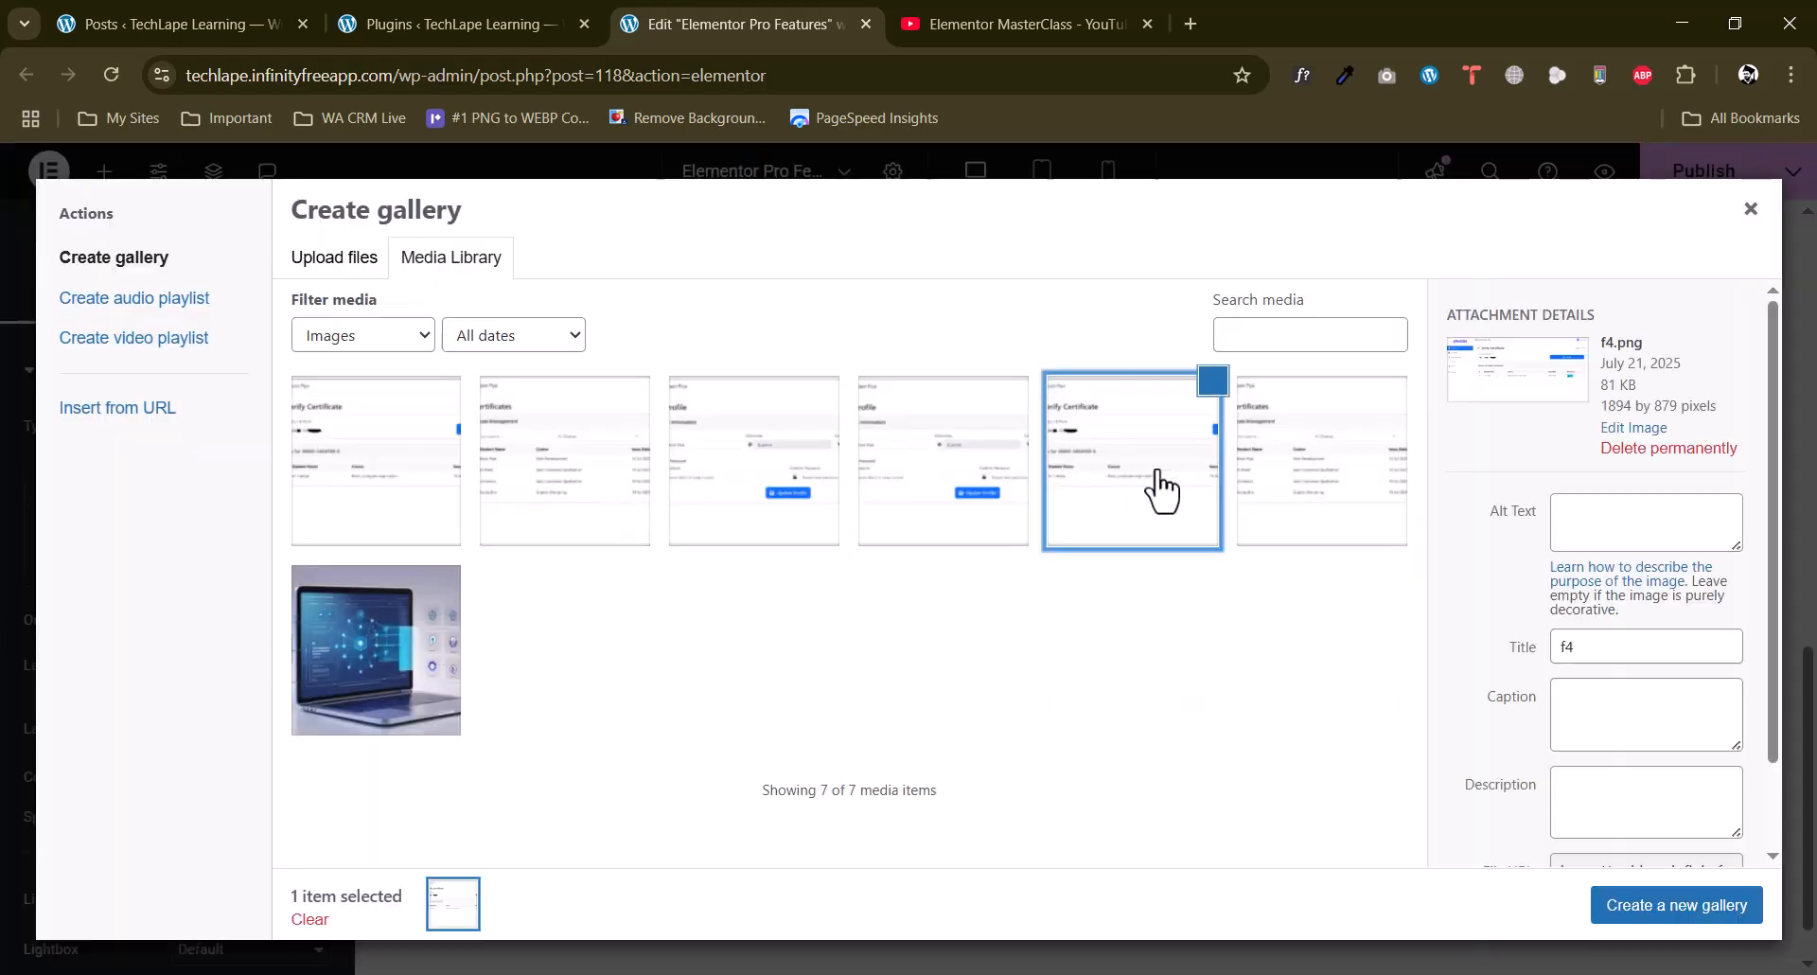
click(367, 515)
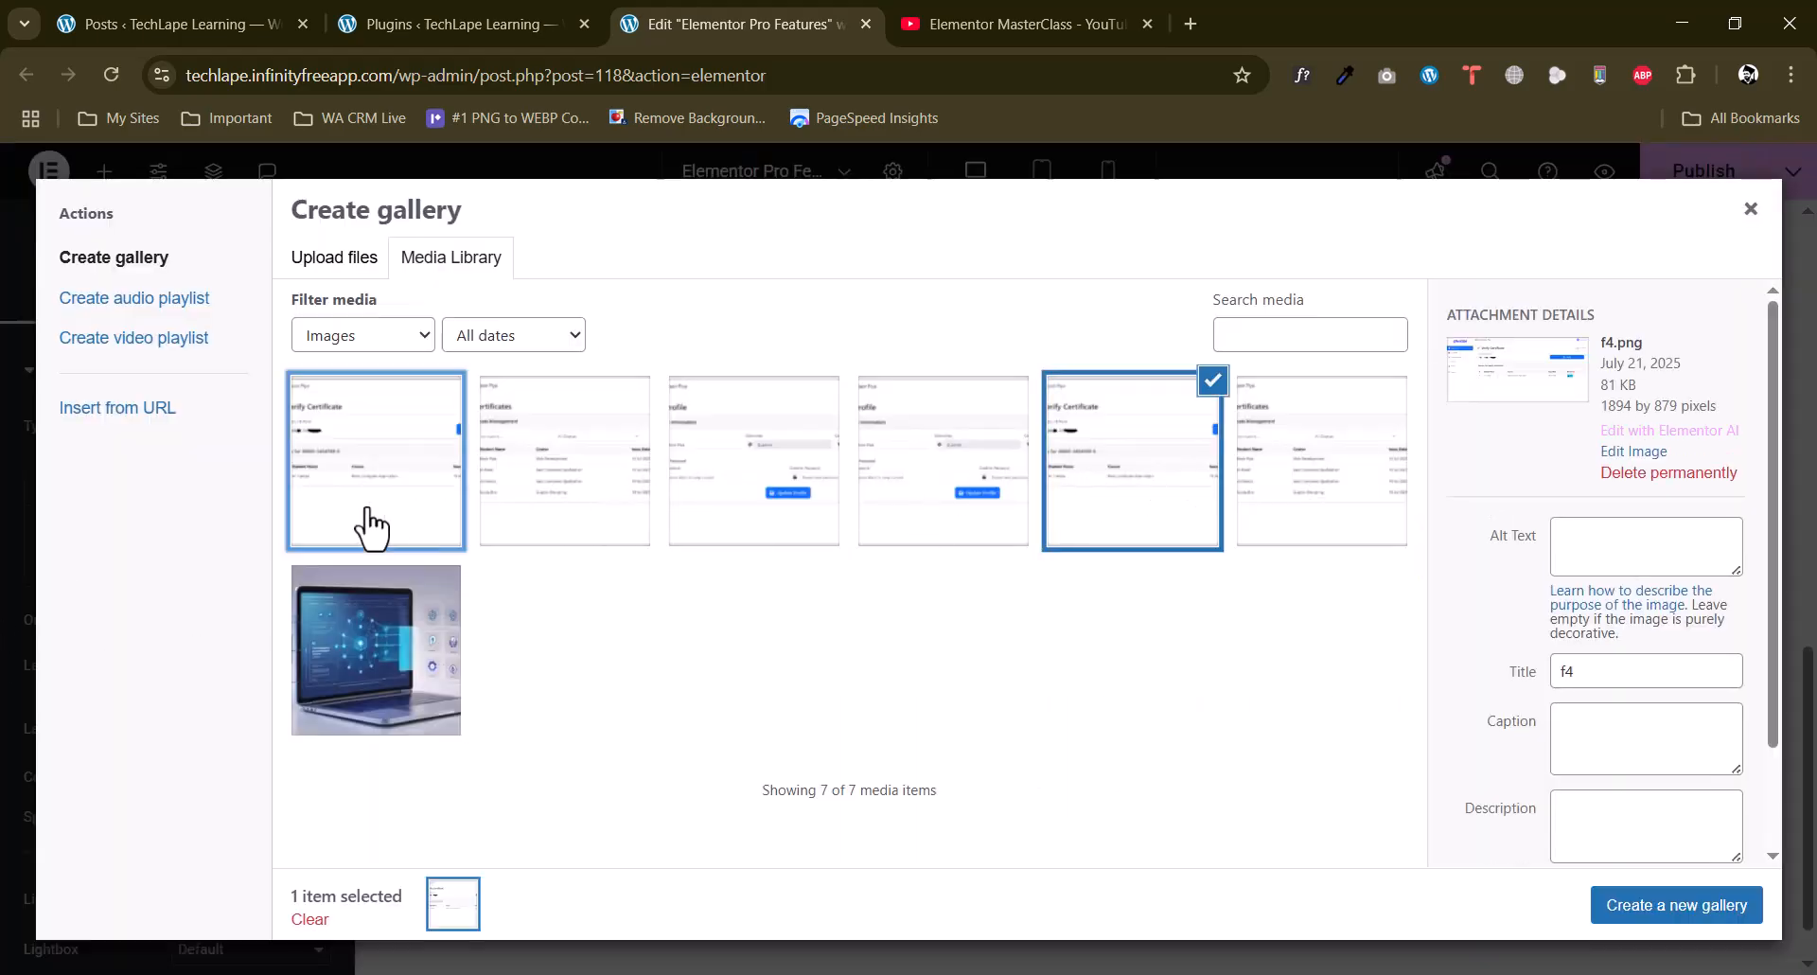
click(557, 506)
click(791, 479)
click(974, 486)
click(1318, 495)
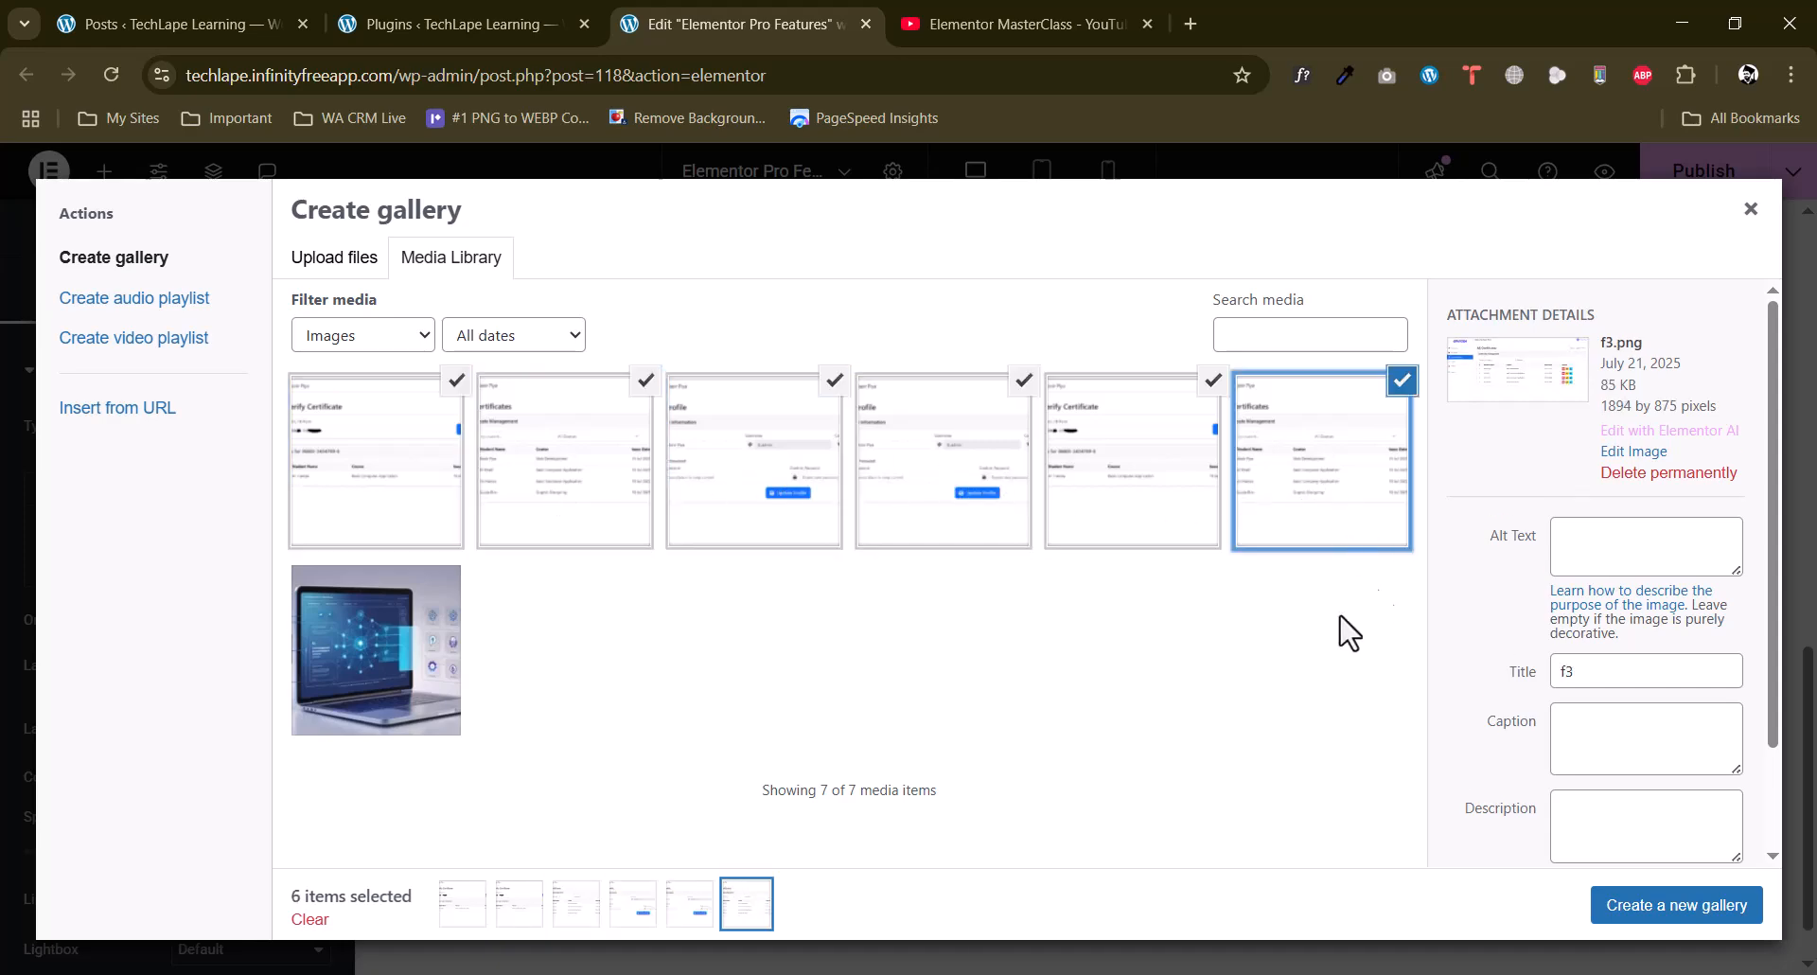
click(1643, 907)
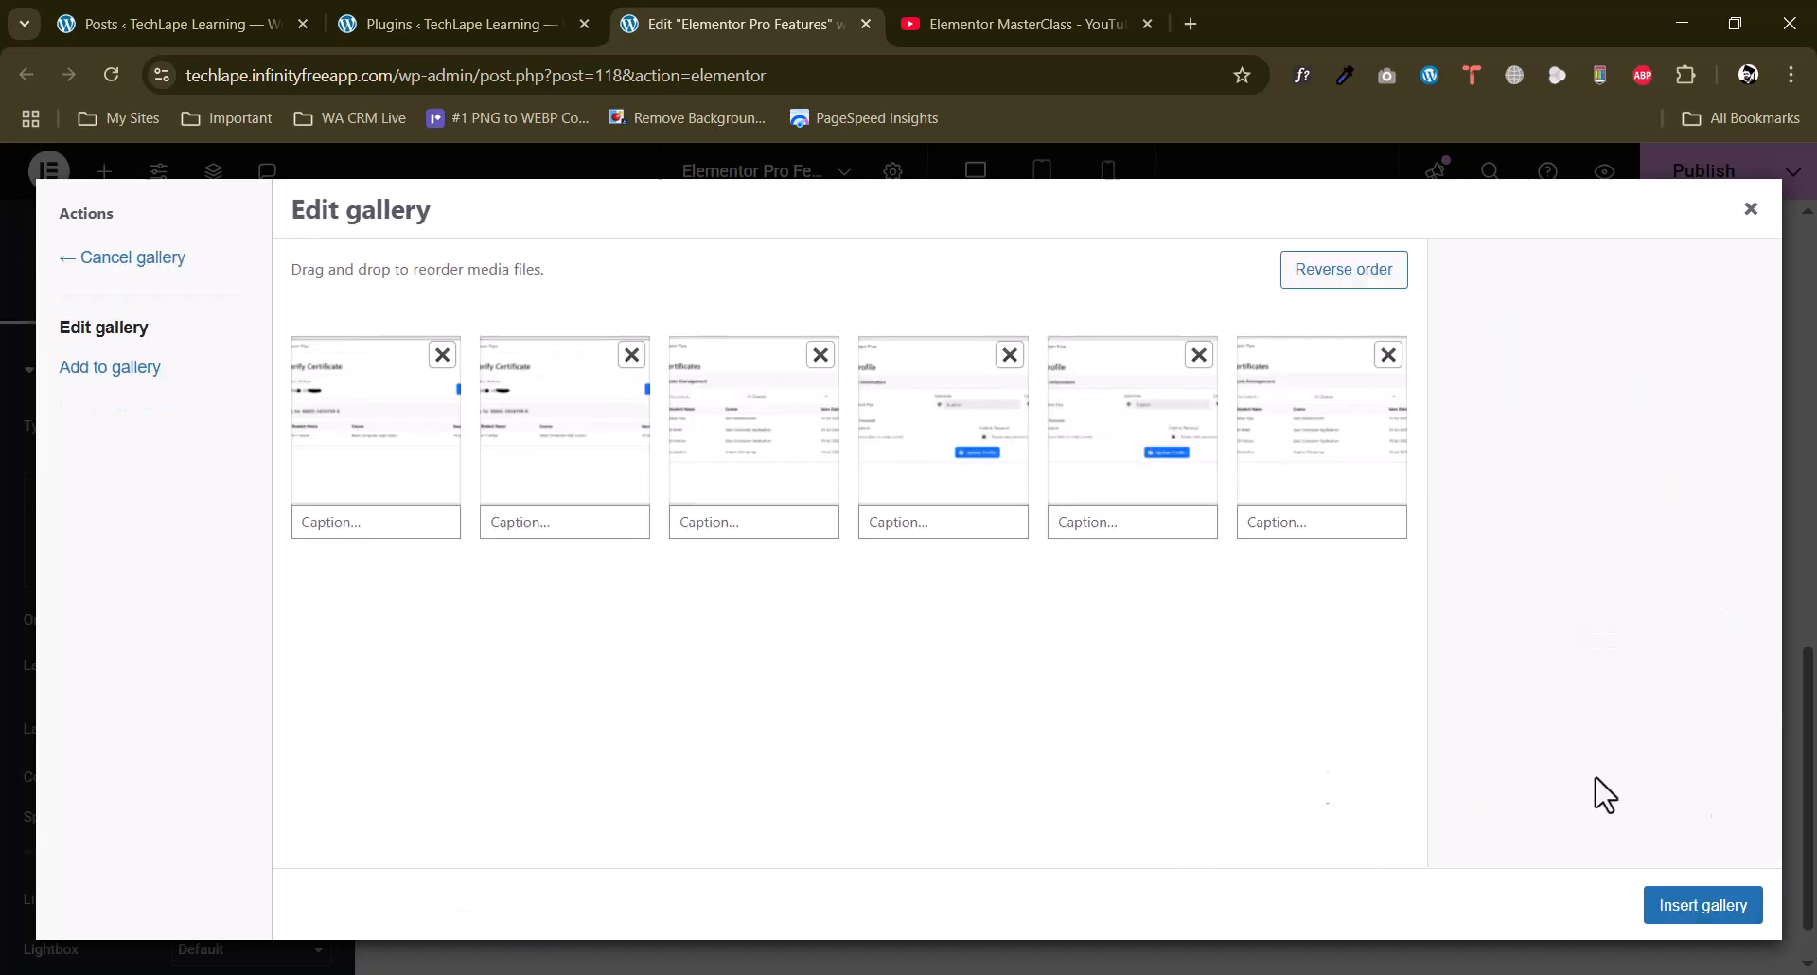
click(1708, 911)
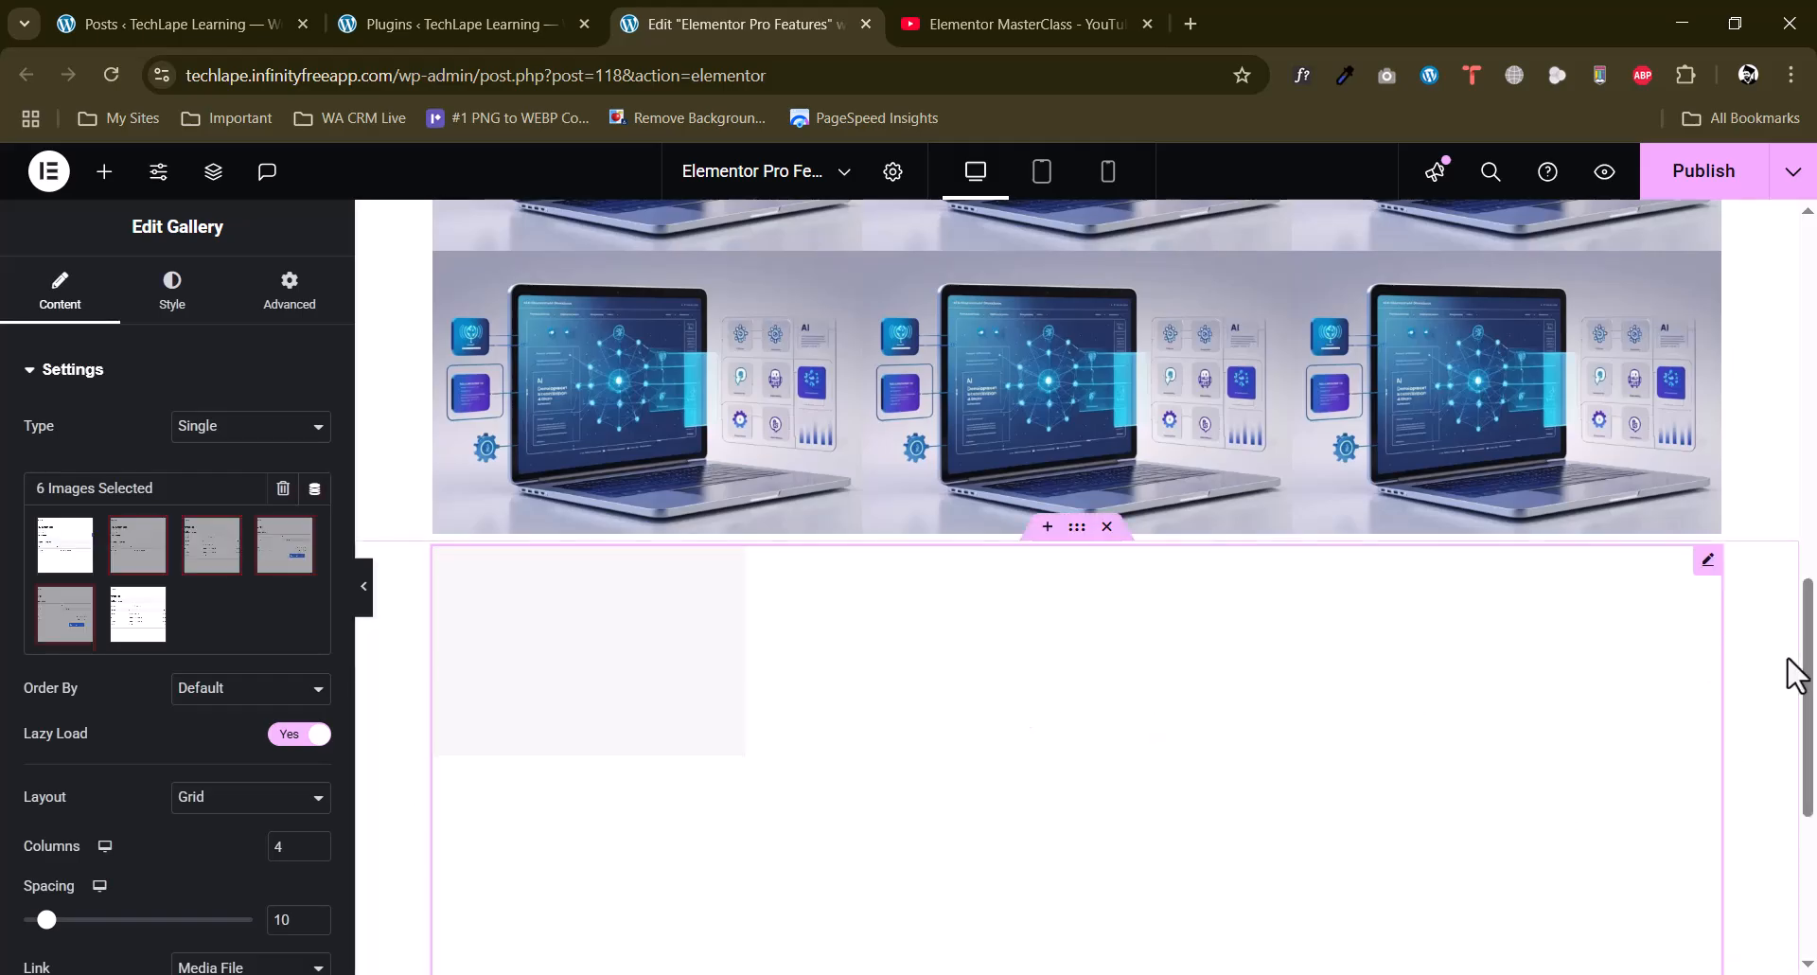
Set the gallery's image order to Random and its grid to 3 columns.
scroll(1499, 674, down, 4)
scroll(156, 752, down, 3)
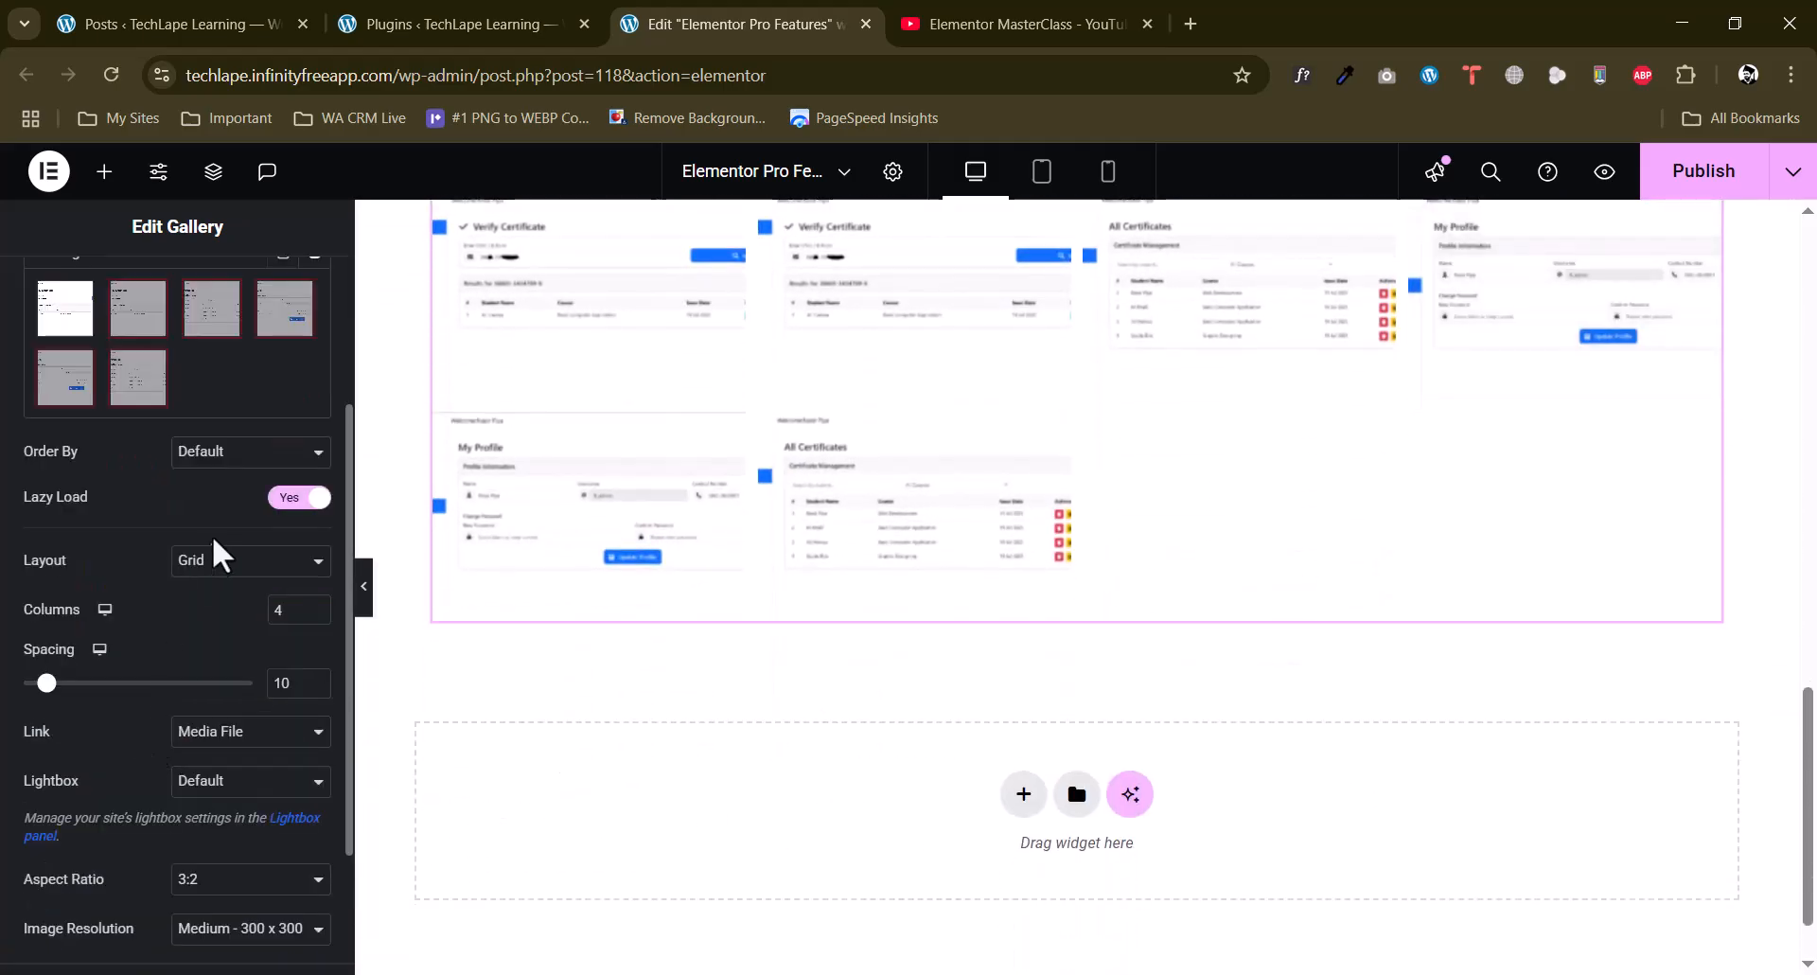
click(227, 454)
click(231, 508)
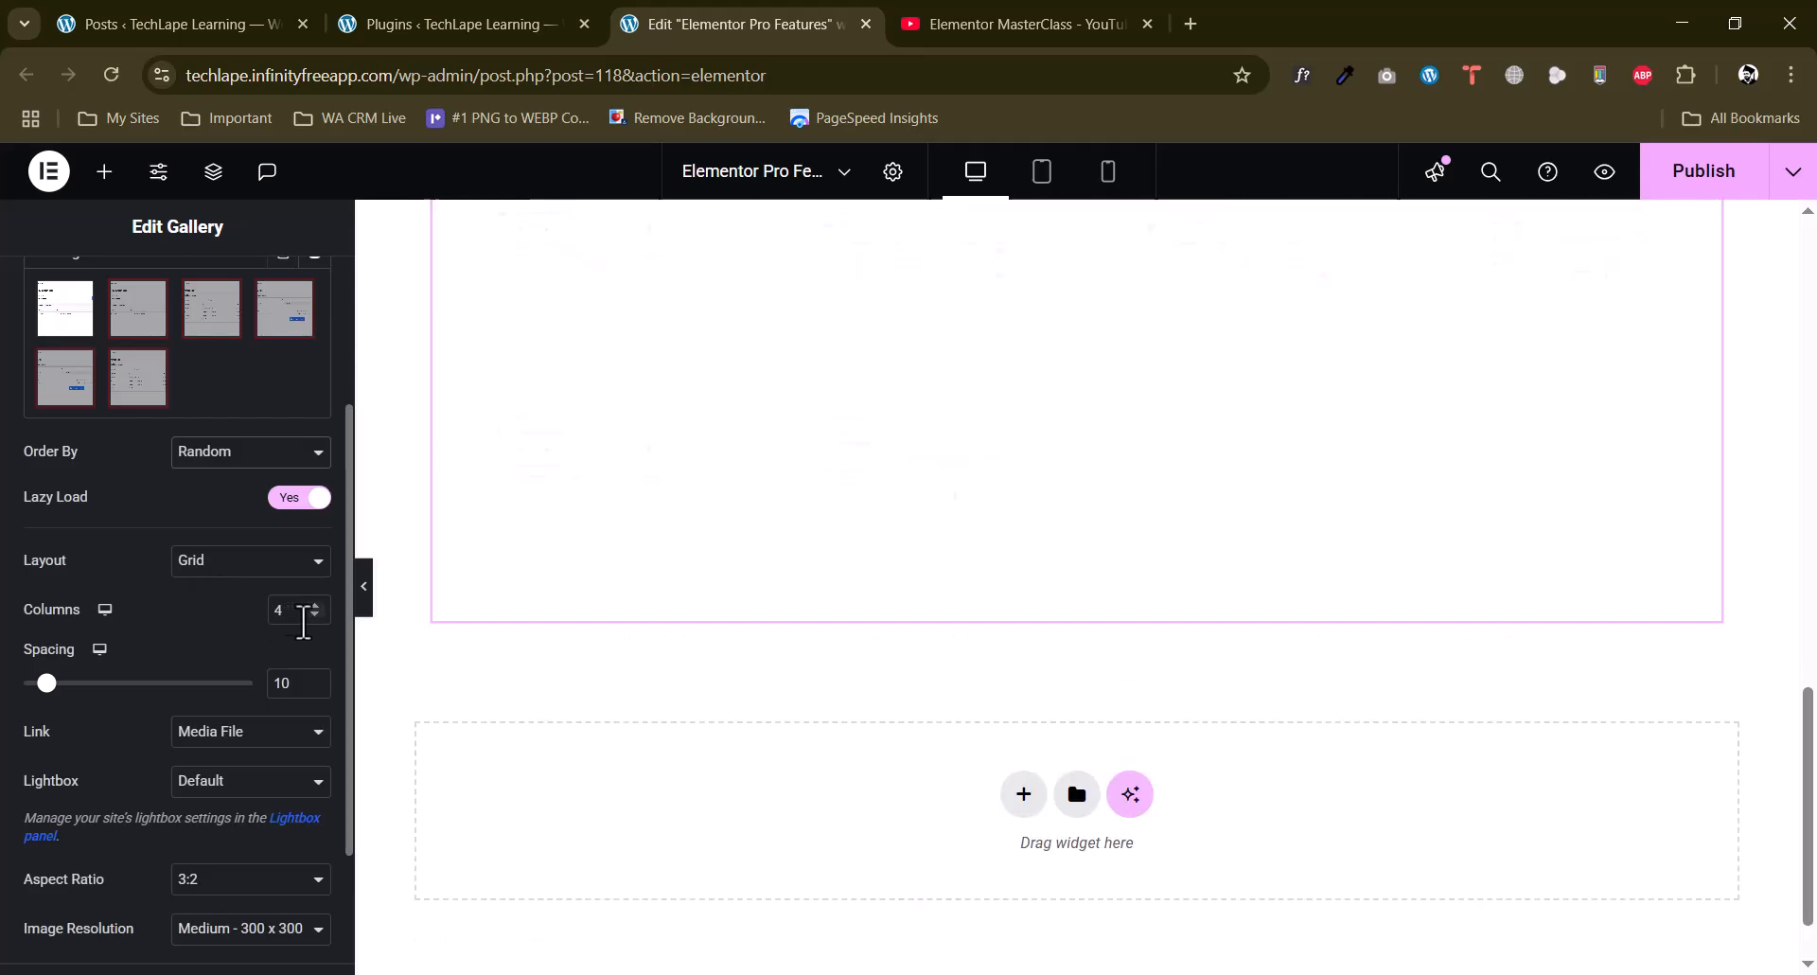
scroll(787, 633, up, 1)
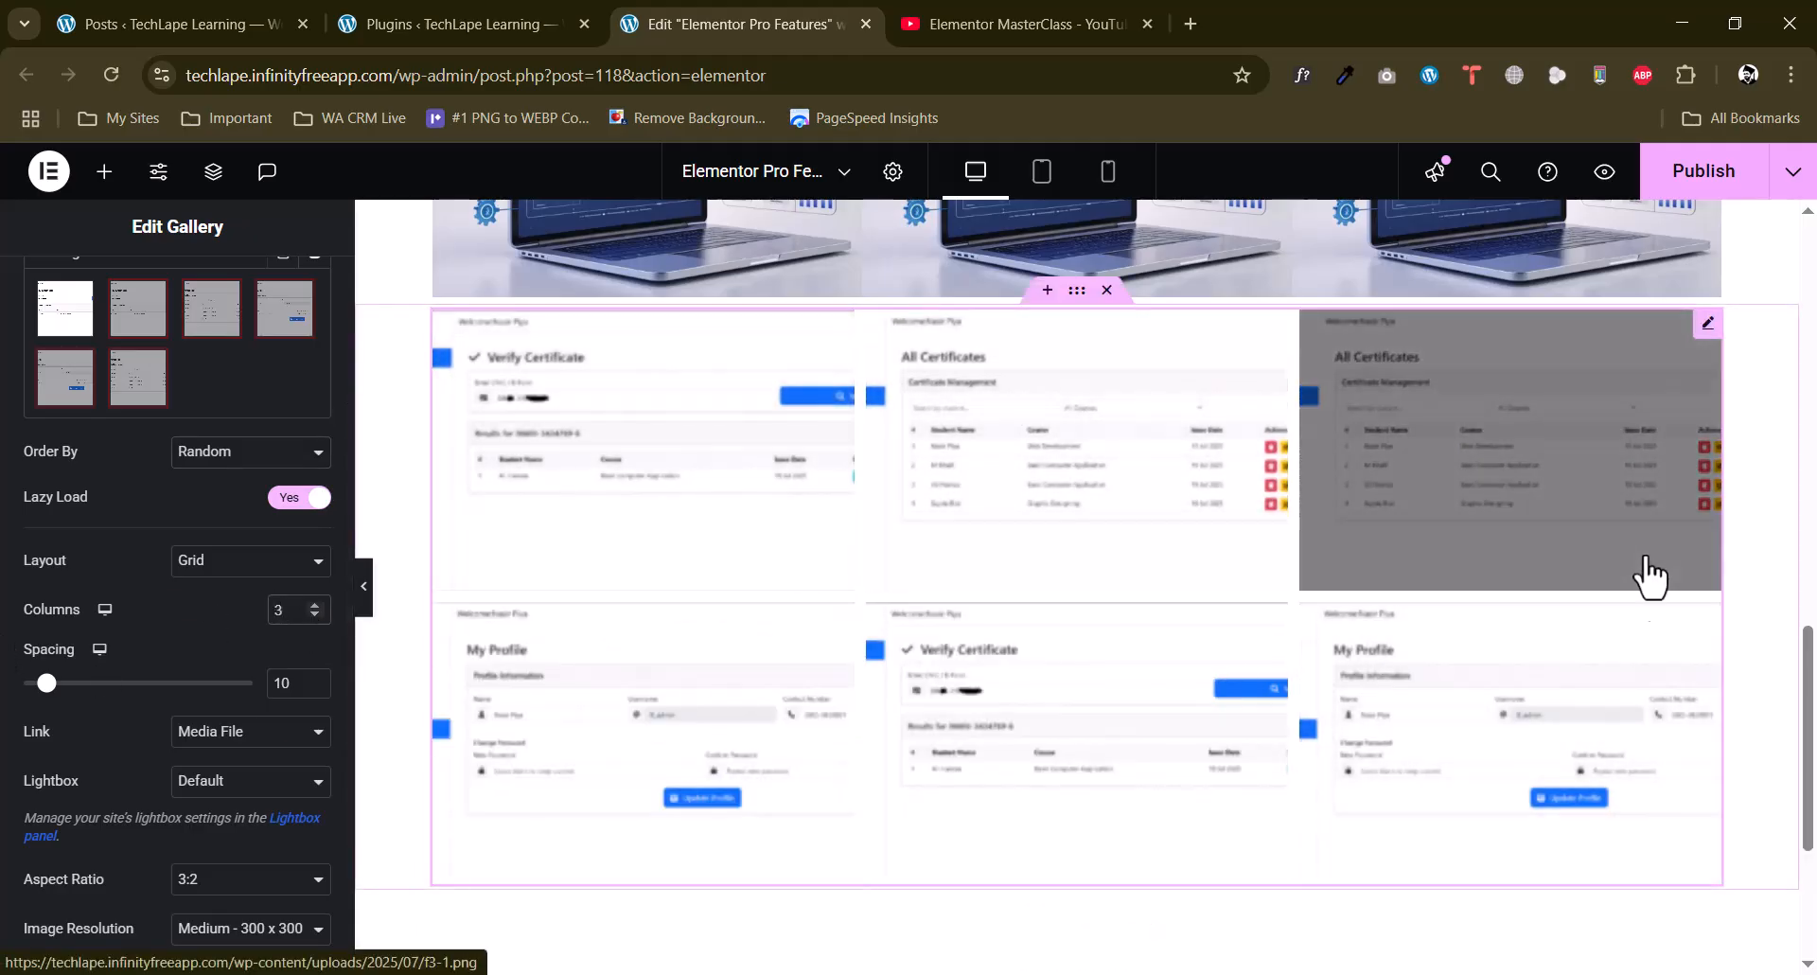
Set the gallery's lightbox option to Yes.
scroll(4, 611, down, 2)
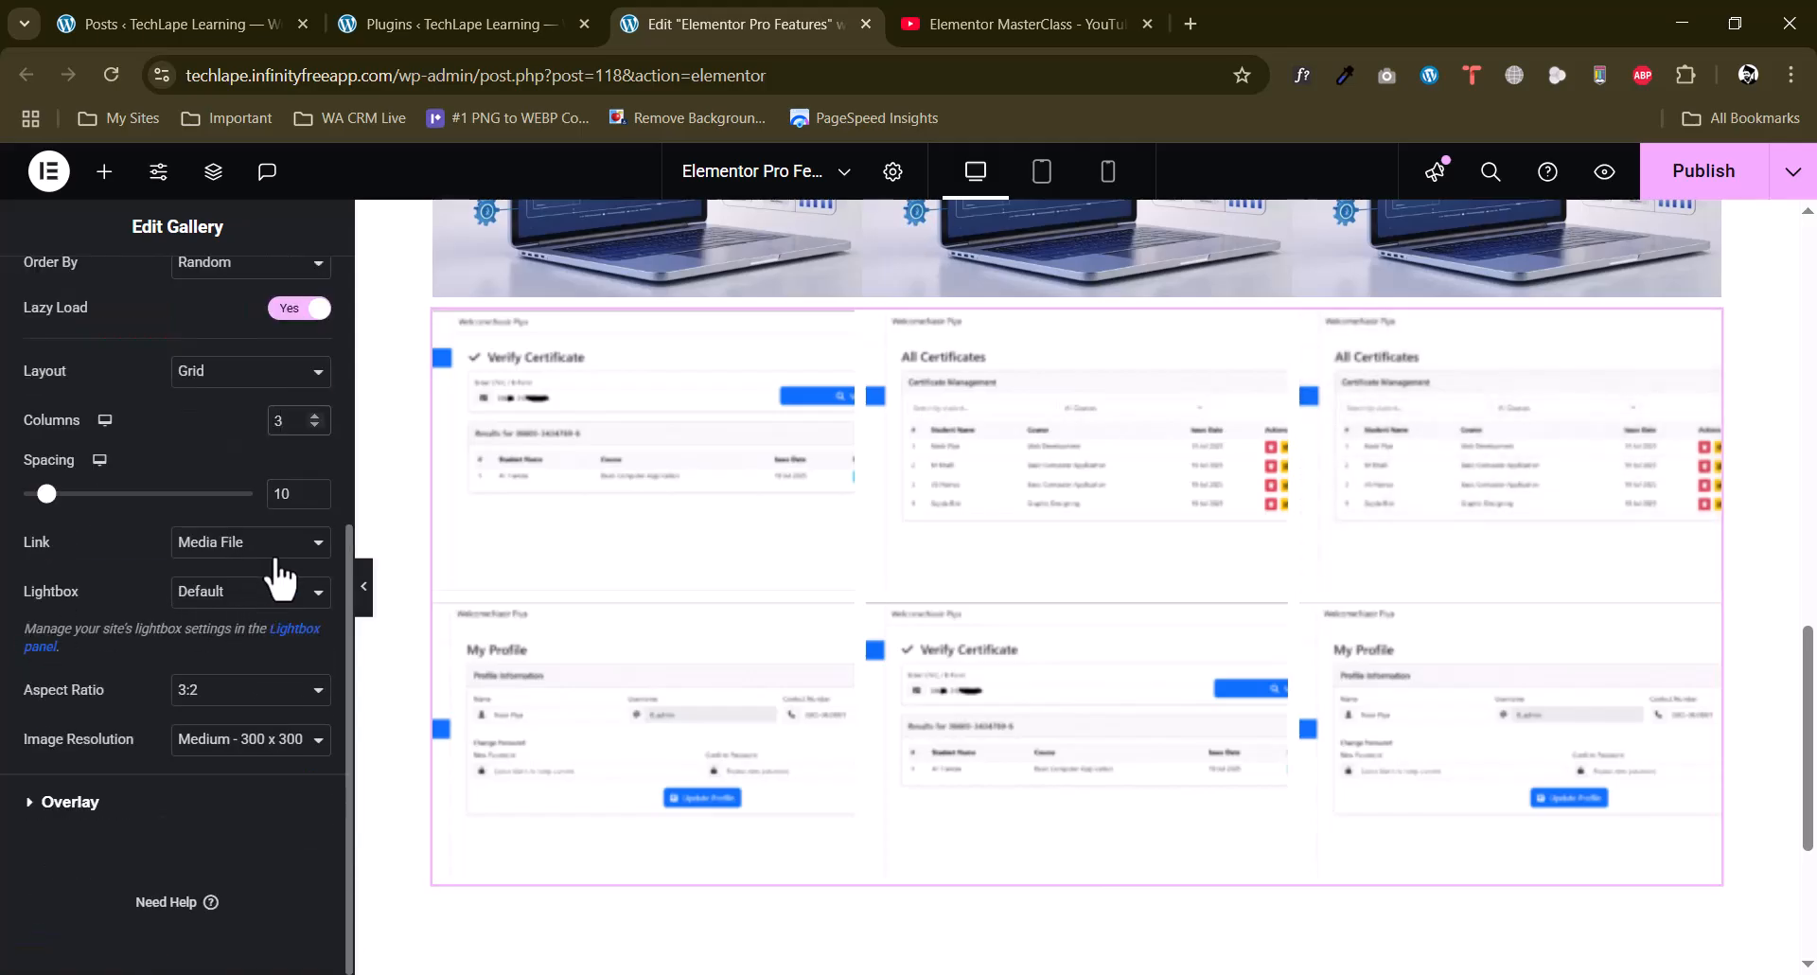
click(244, 594)
click(230, 653)
Try the 4:3, 9:16 and 1:1 aspect ratios on the gallery and return it to 3:2.
click(216, 696)
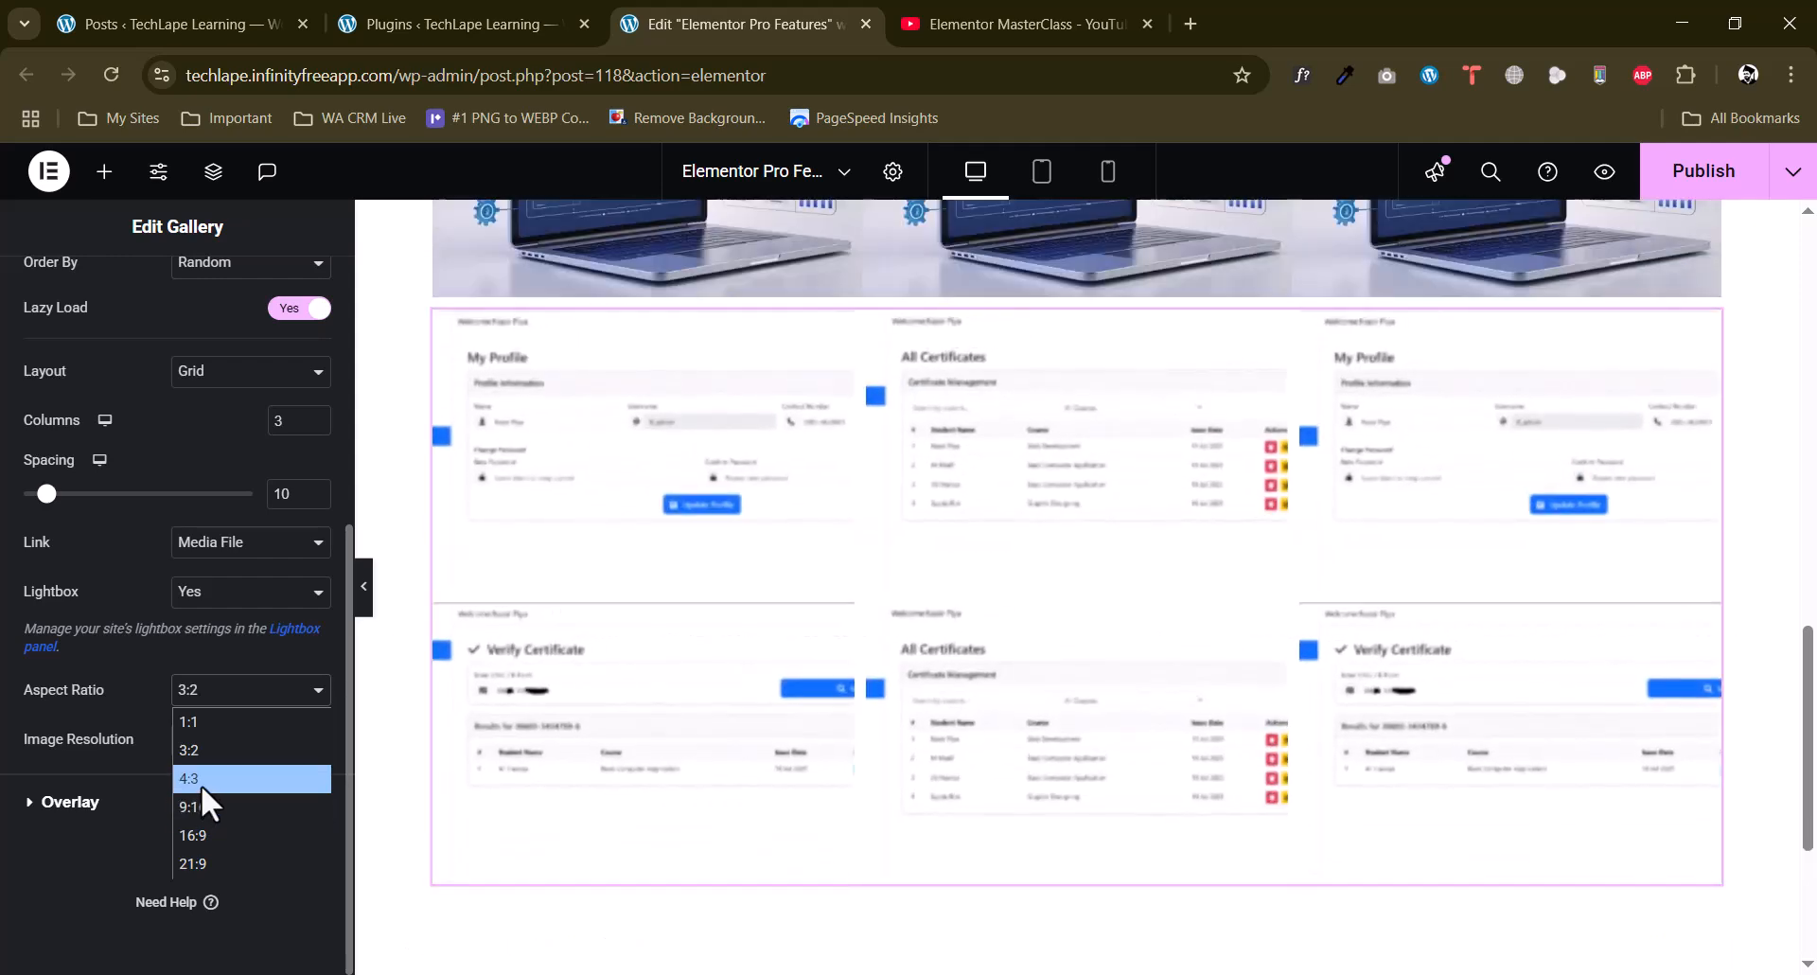
click(201, 780)
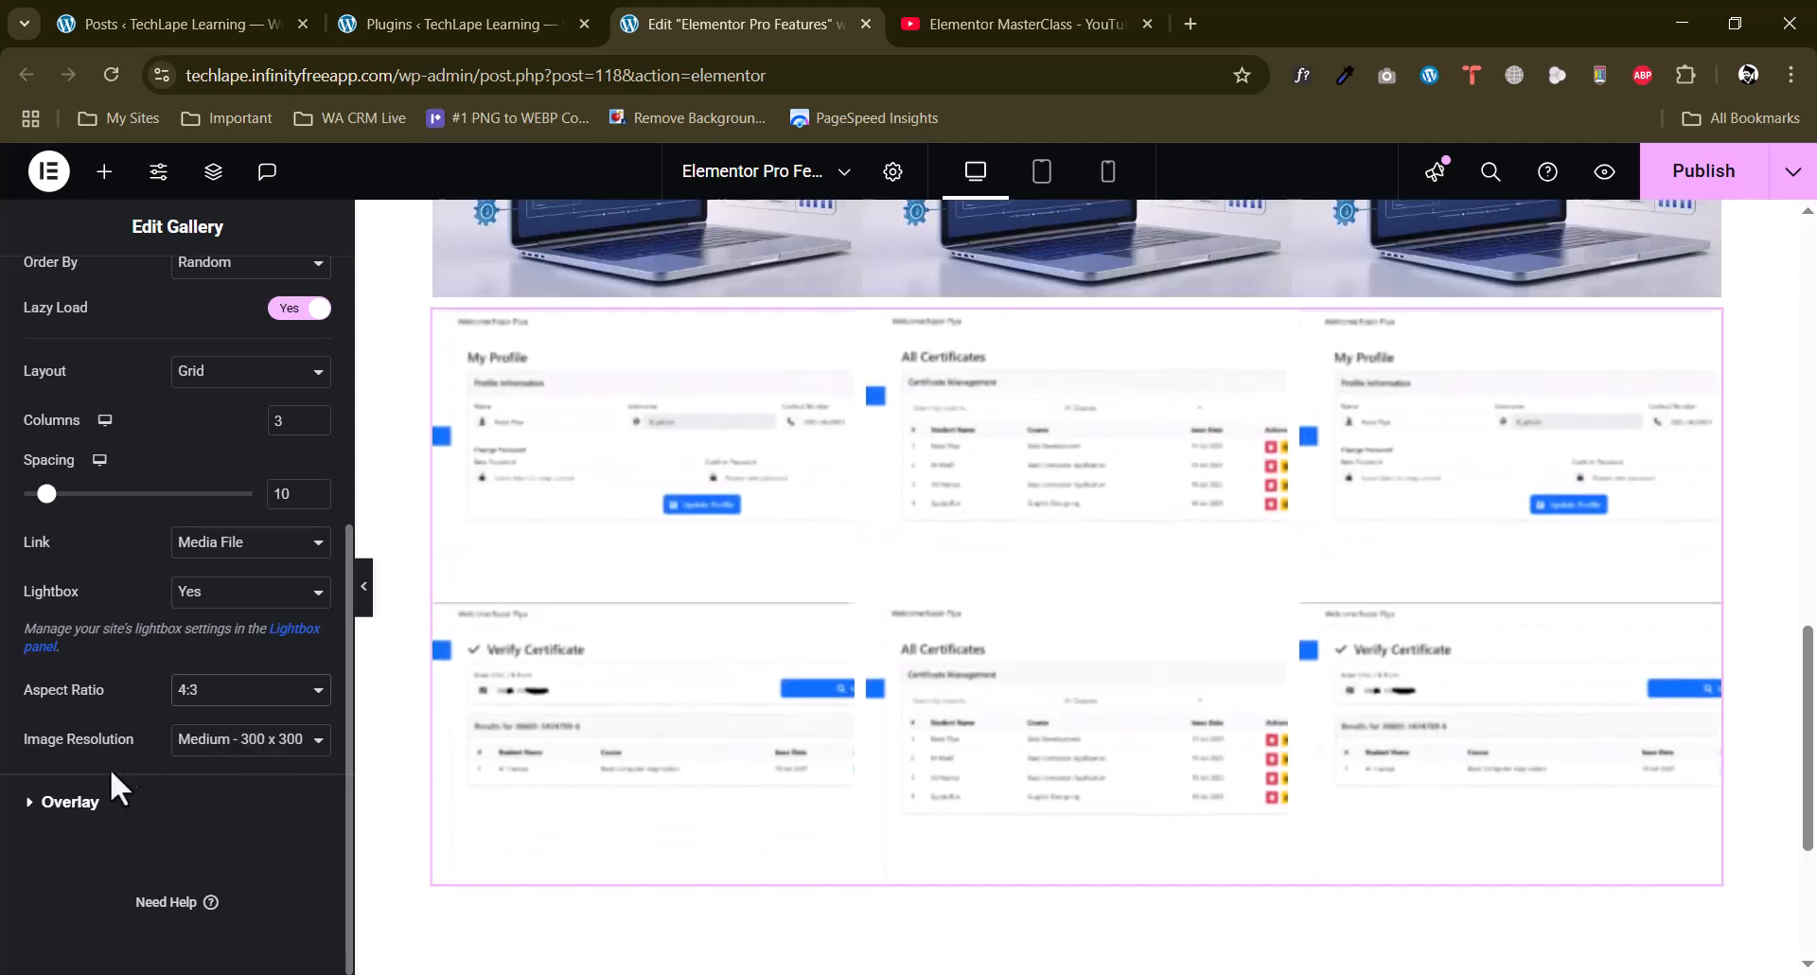
click(224, 705)
click(208, 812)
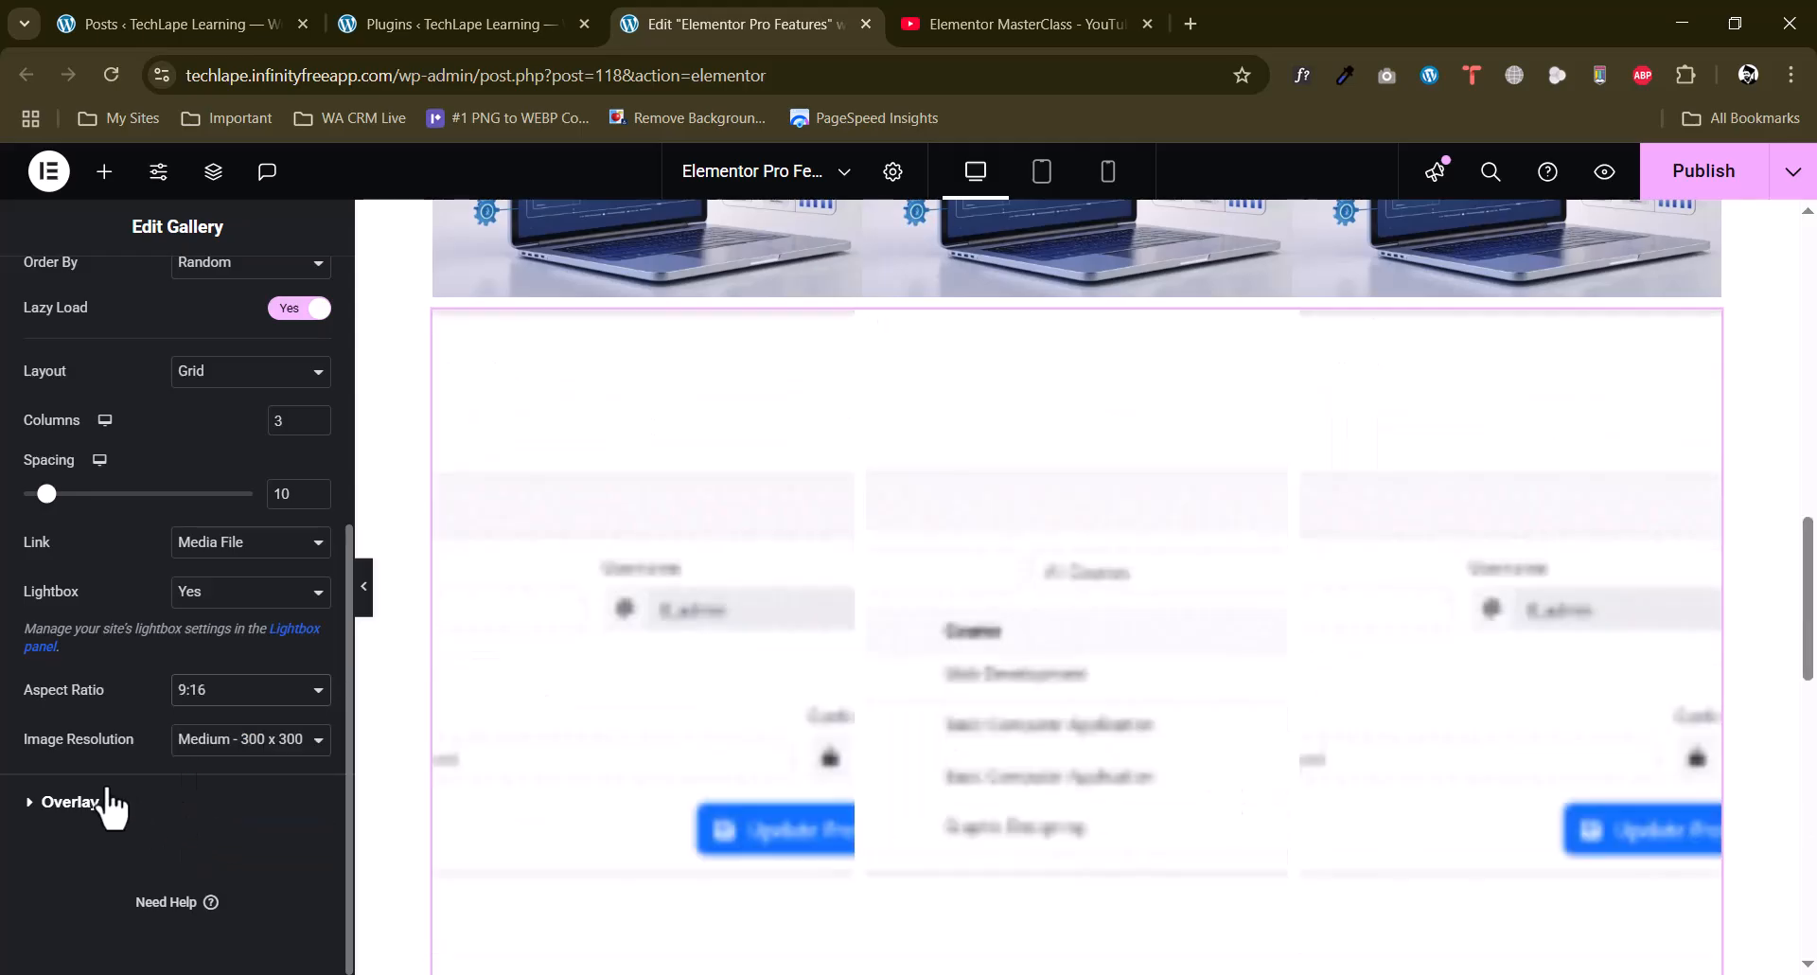
click(199, 720)
click(202, 729)
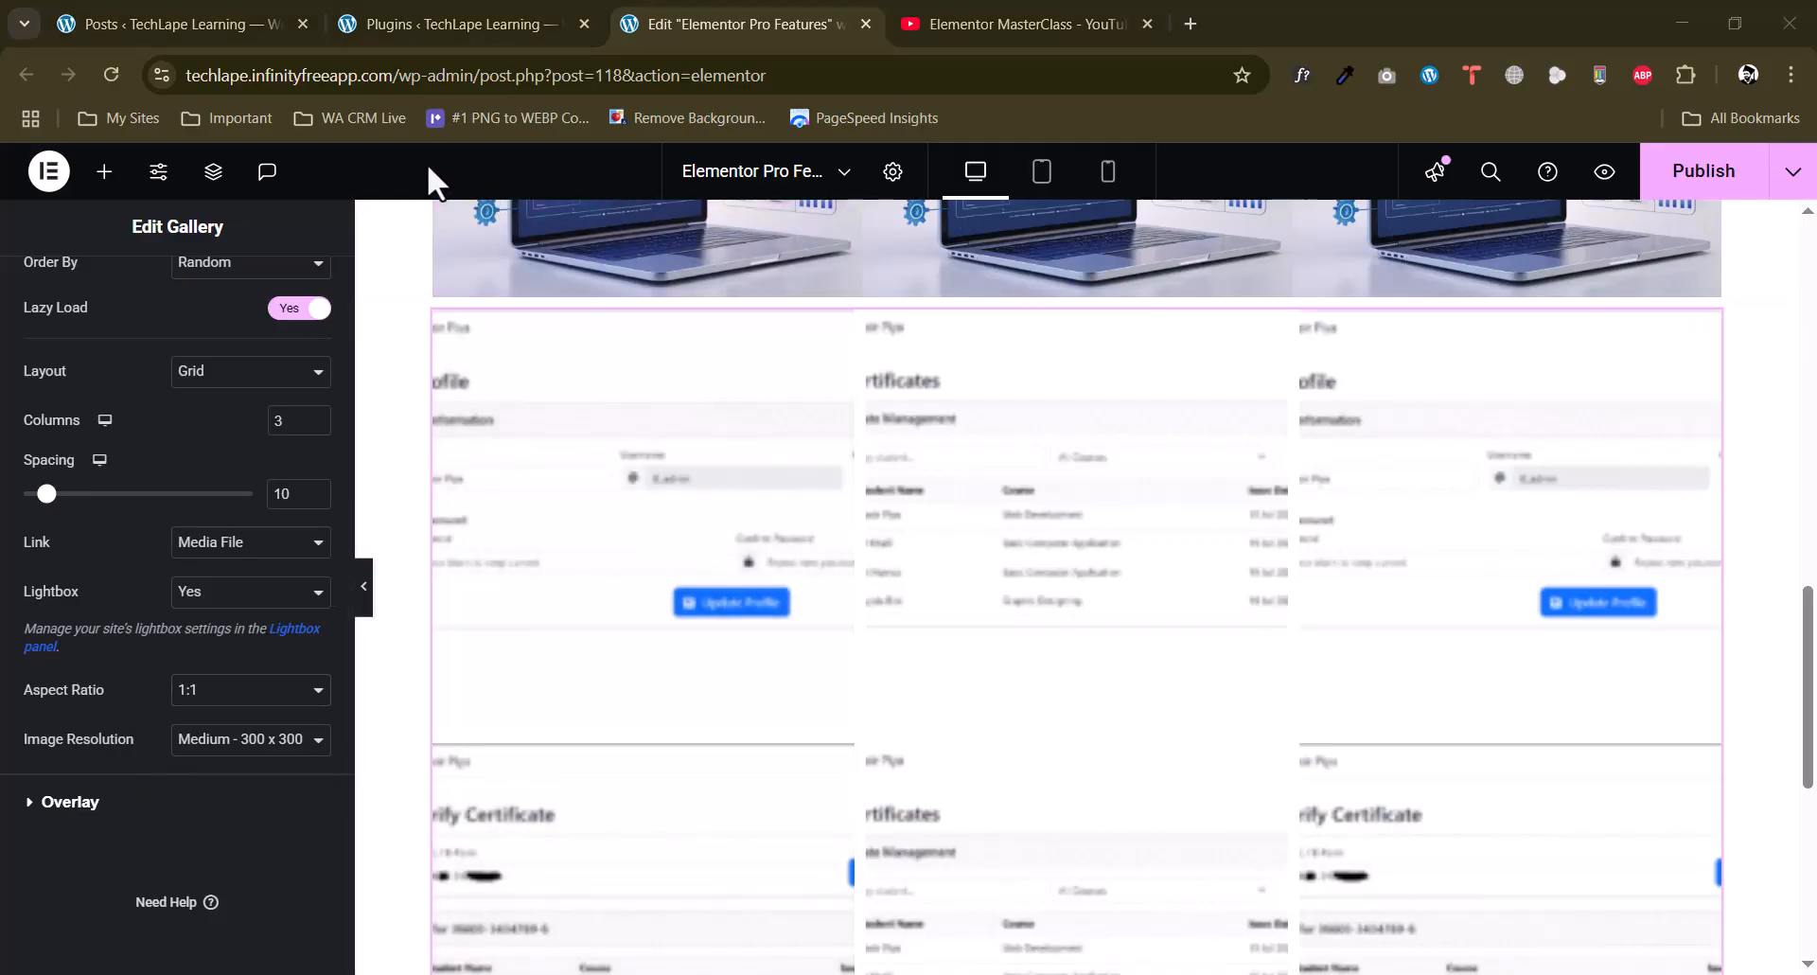
click(220, 698)
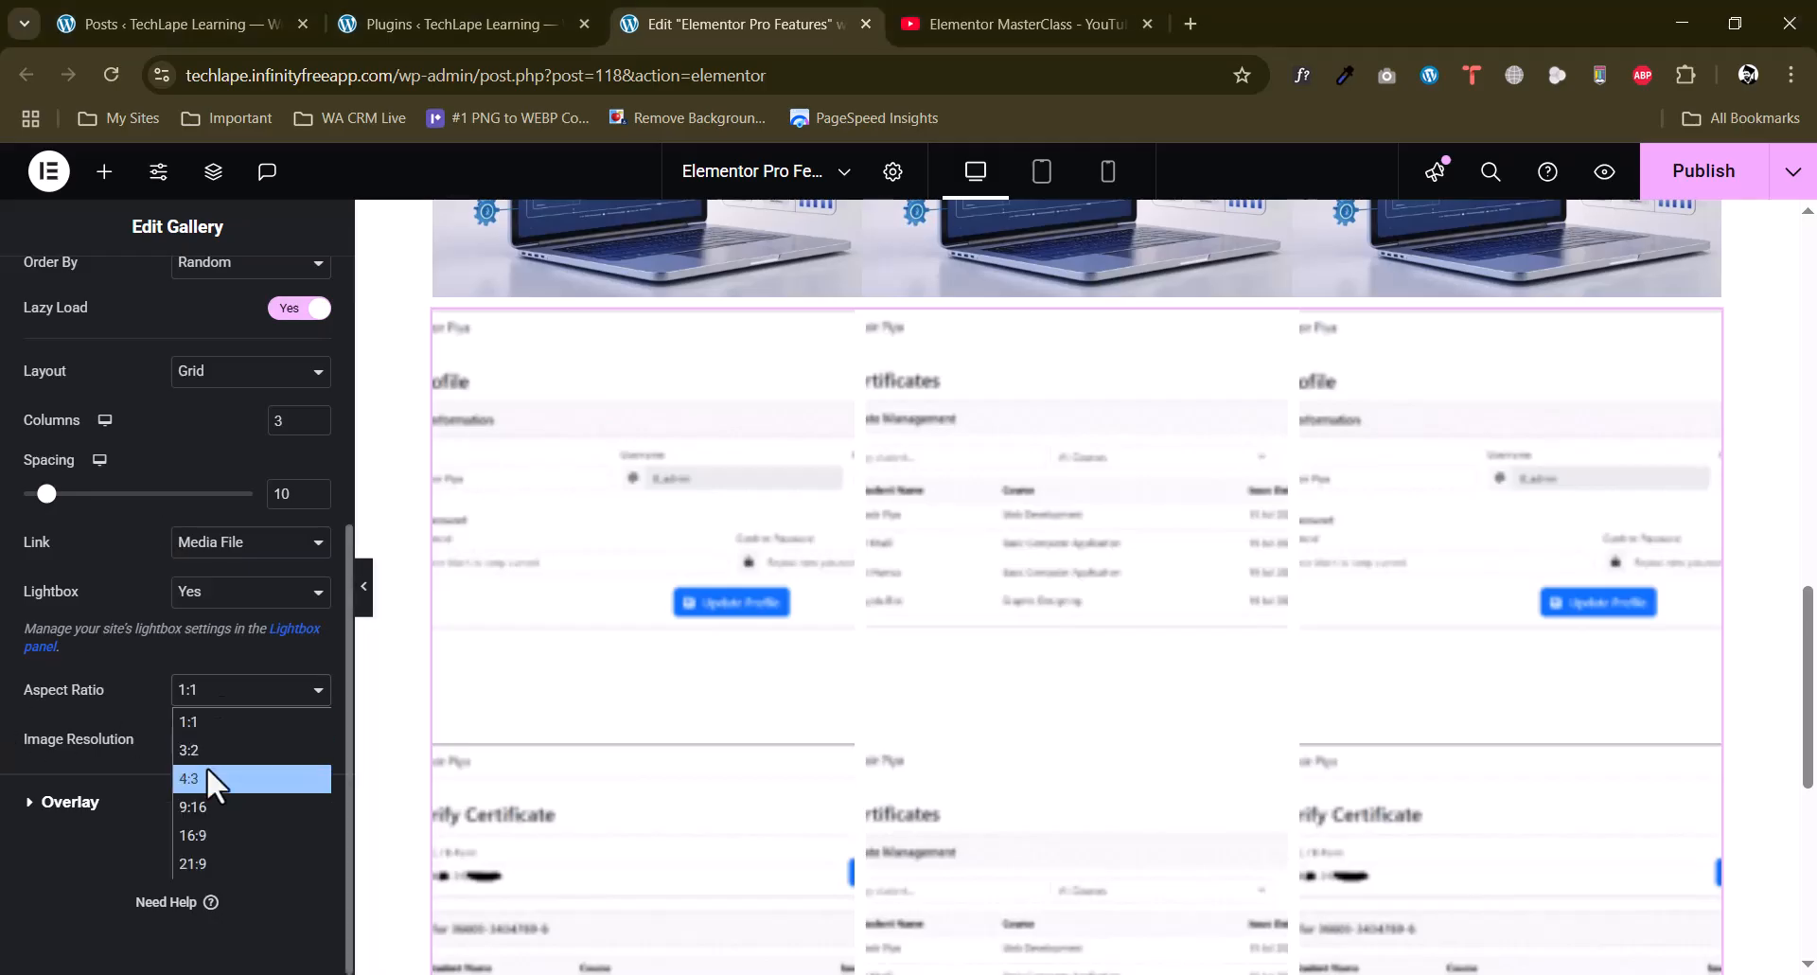
click(206, 750)
Set the gallery's image resolution to Full.
click(227, 740)
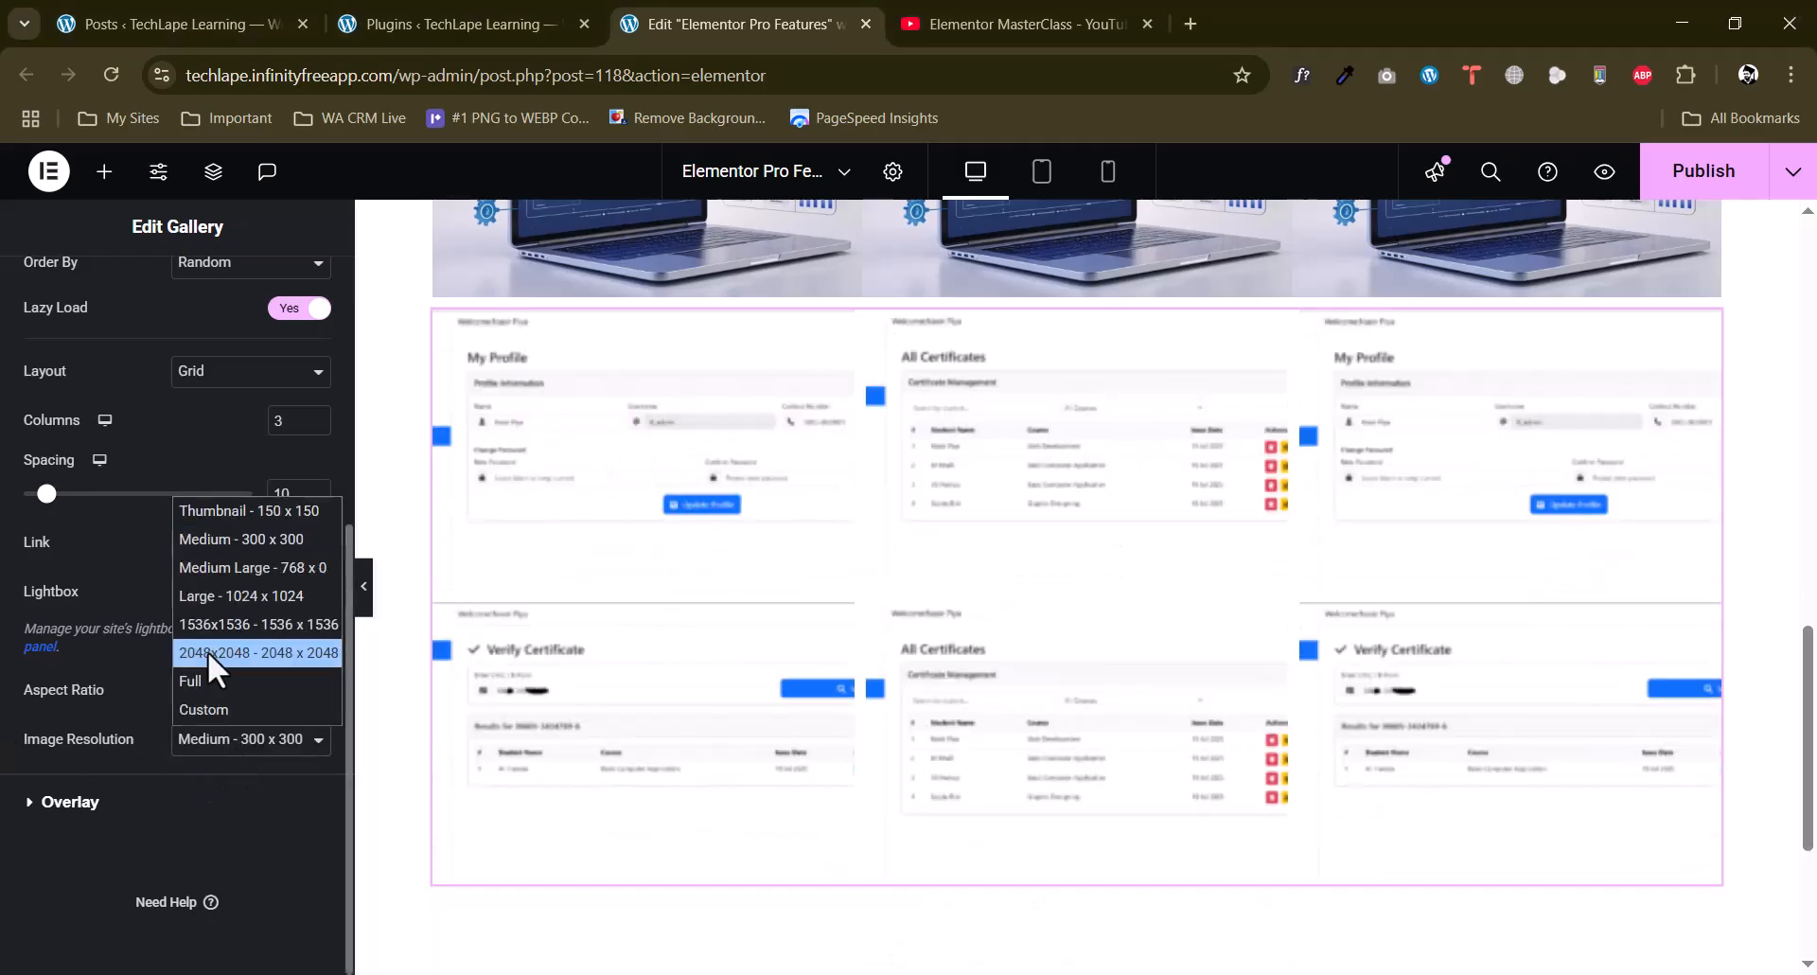
key(Escape)
click(206, 680)
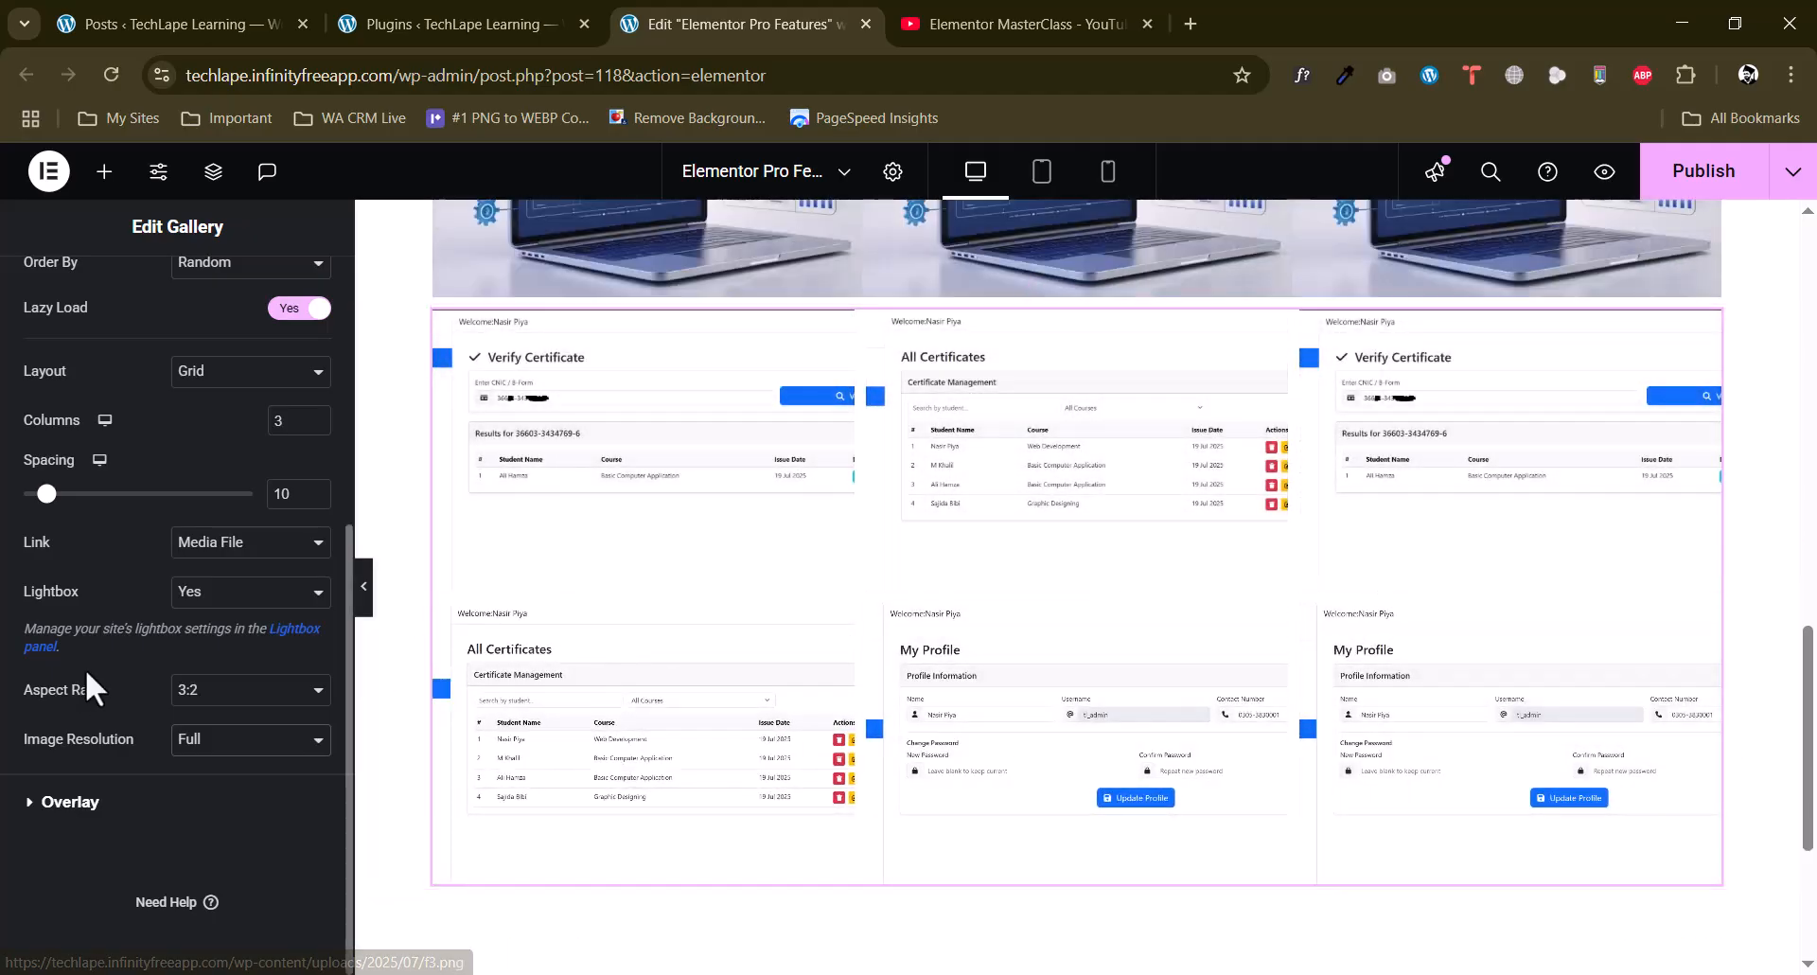
Set the spacing between the gallery images to 20.
drag(312, 487, 313, 486)
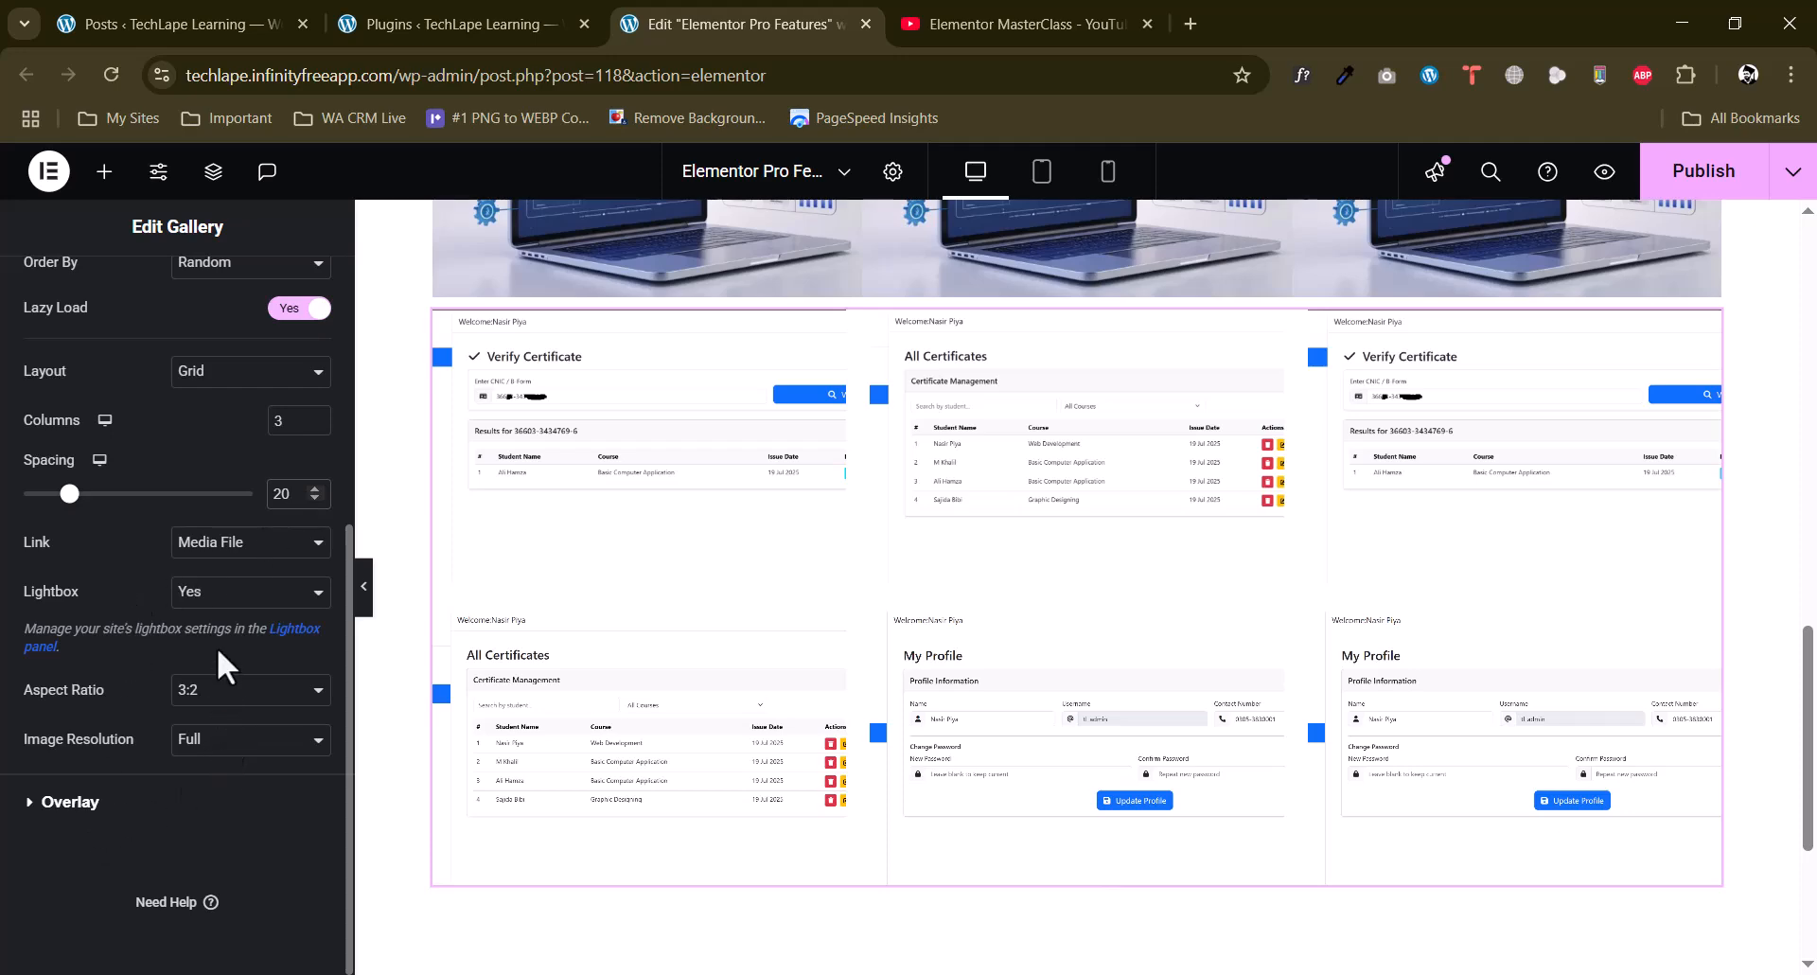
scroll(218, 647, up, 5)
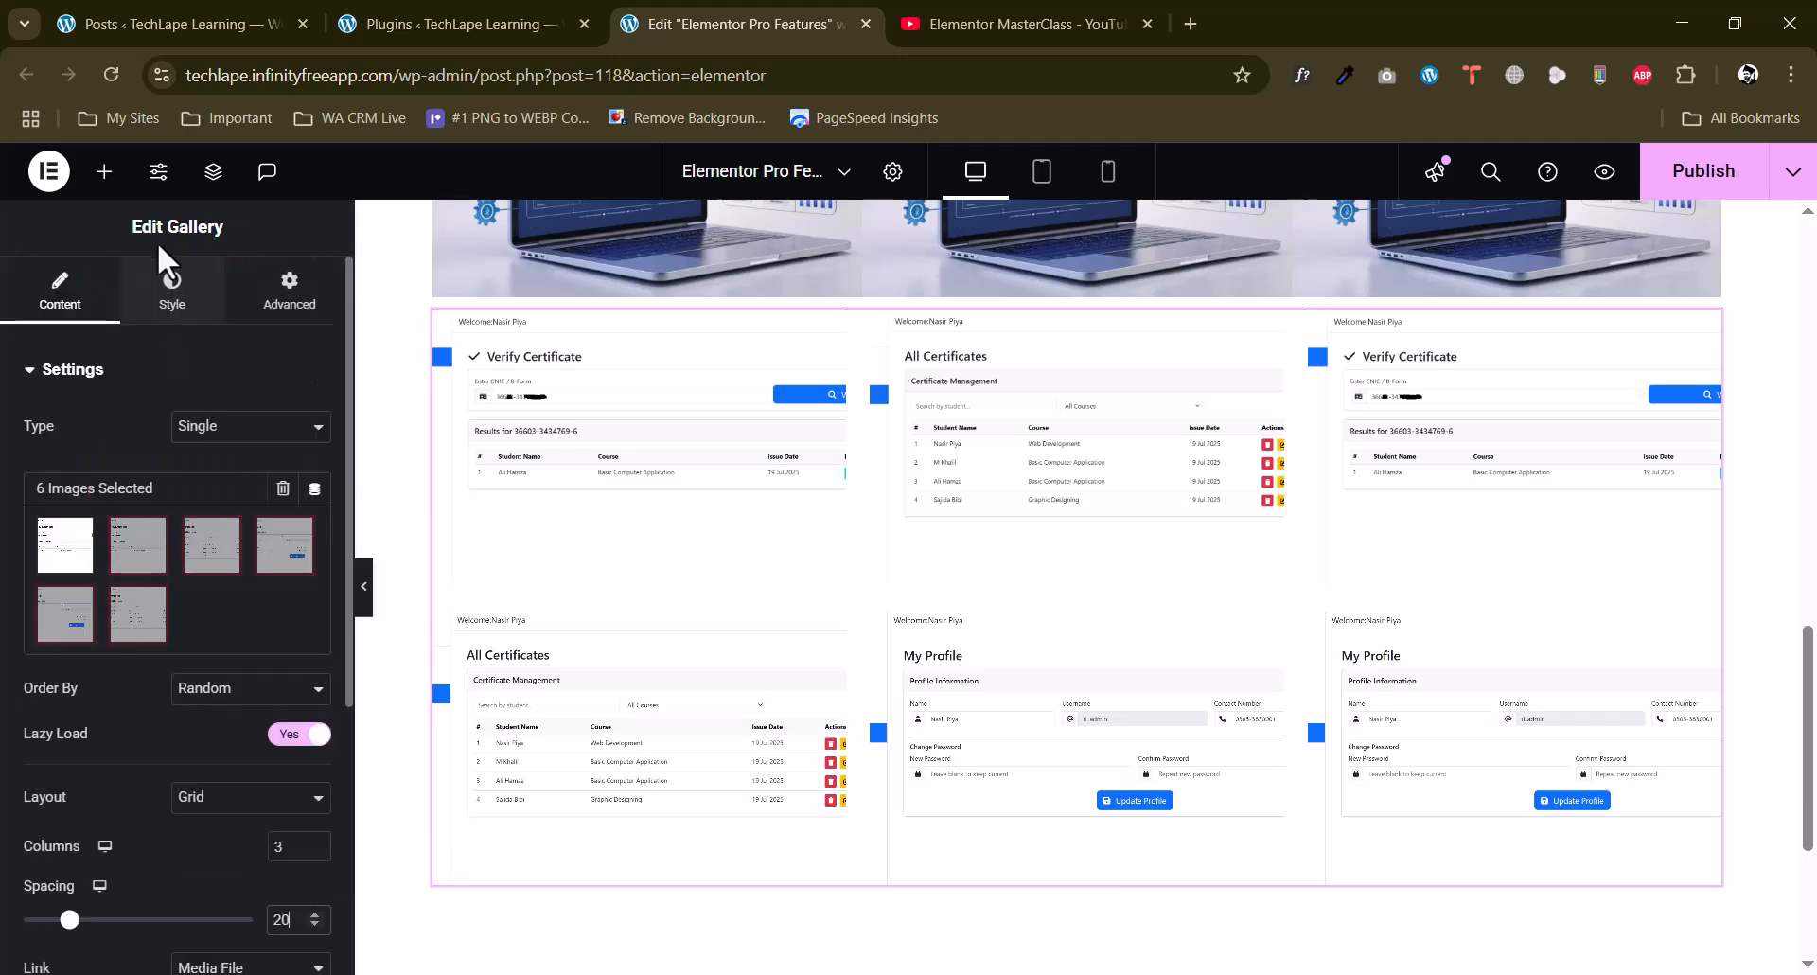
Adjust the border width of the gallery images in their normal state and round their corners with a border radius.
click(171, 305)
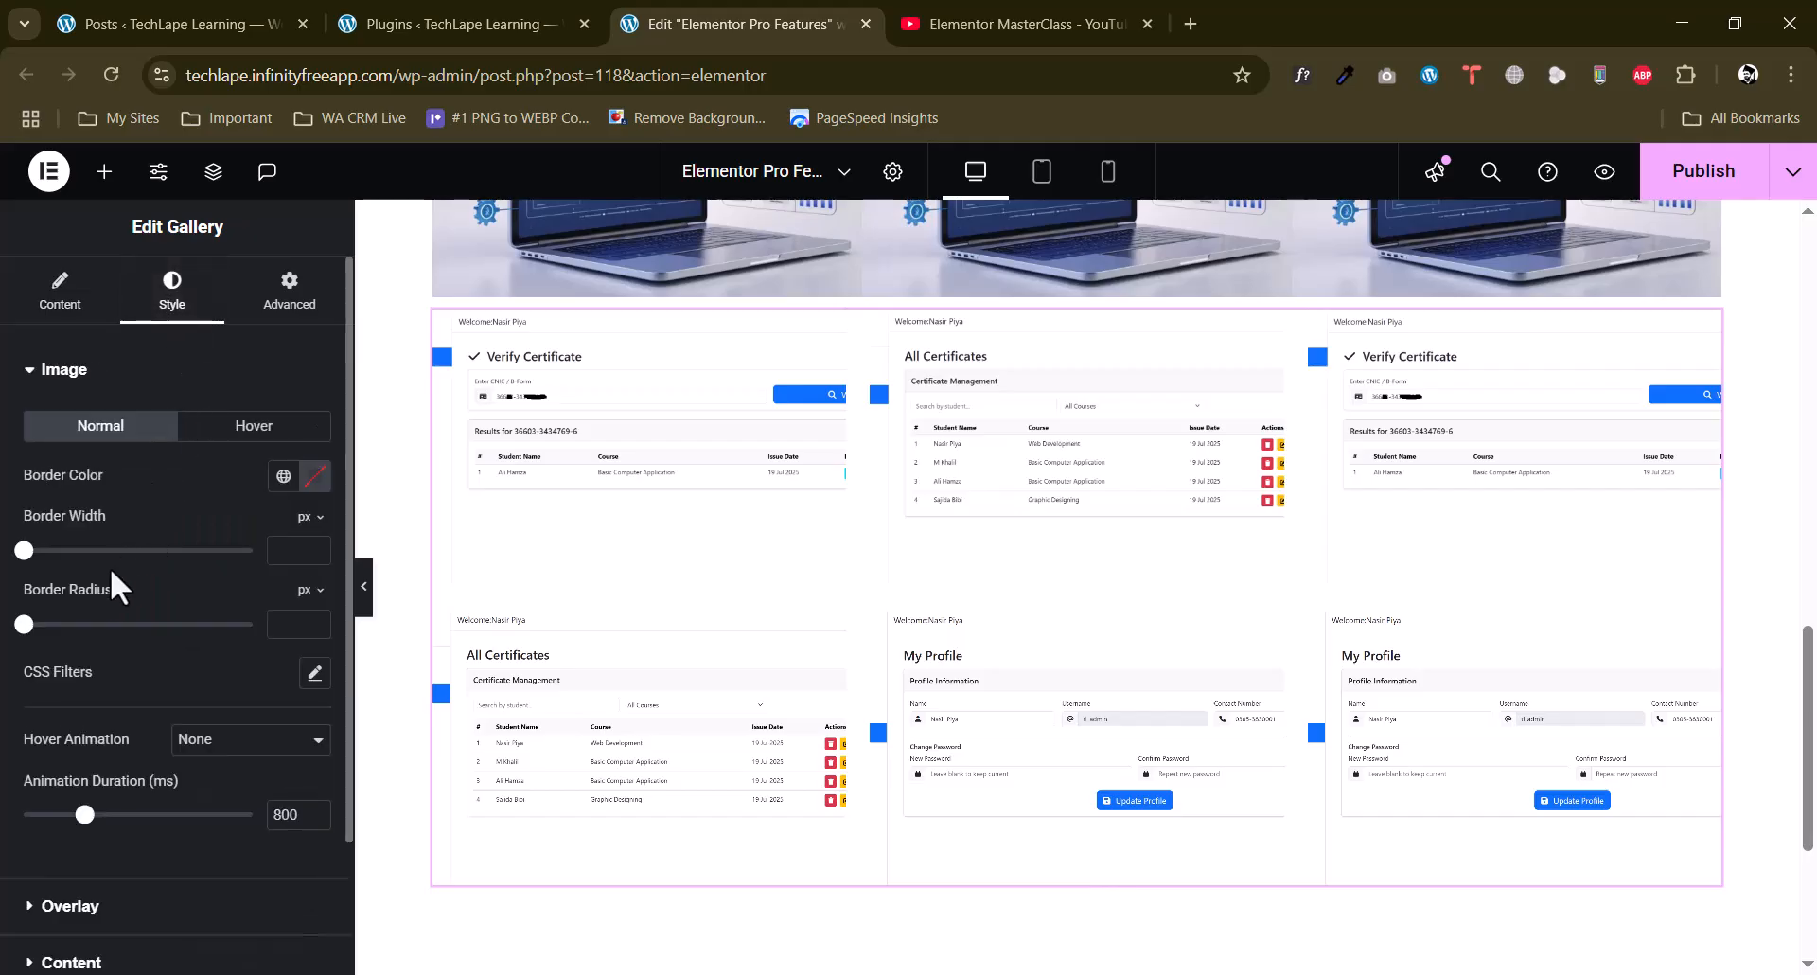
scroll(95, 572, down, 1)
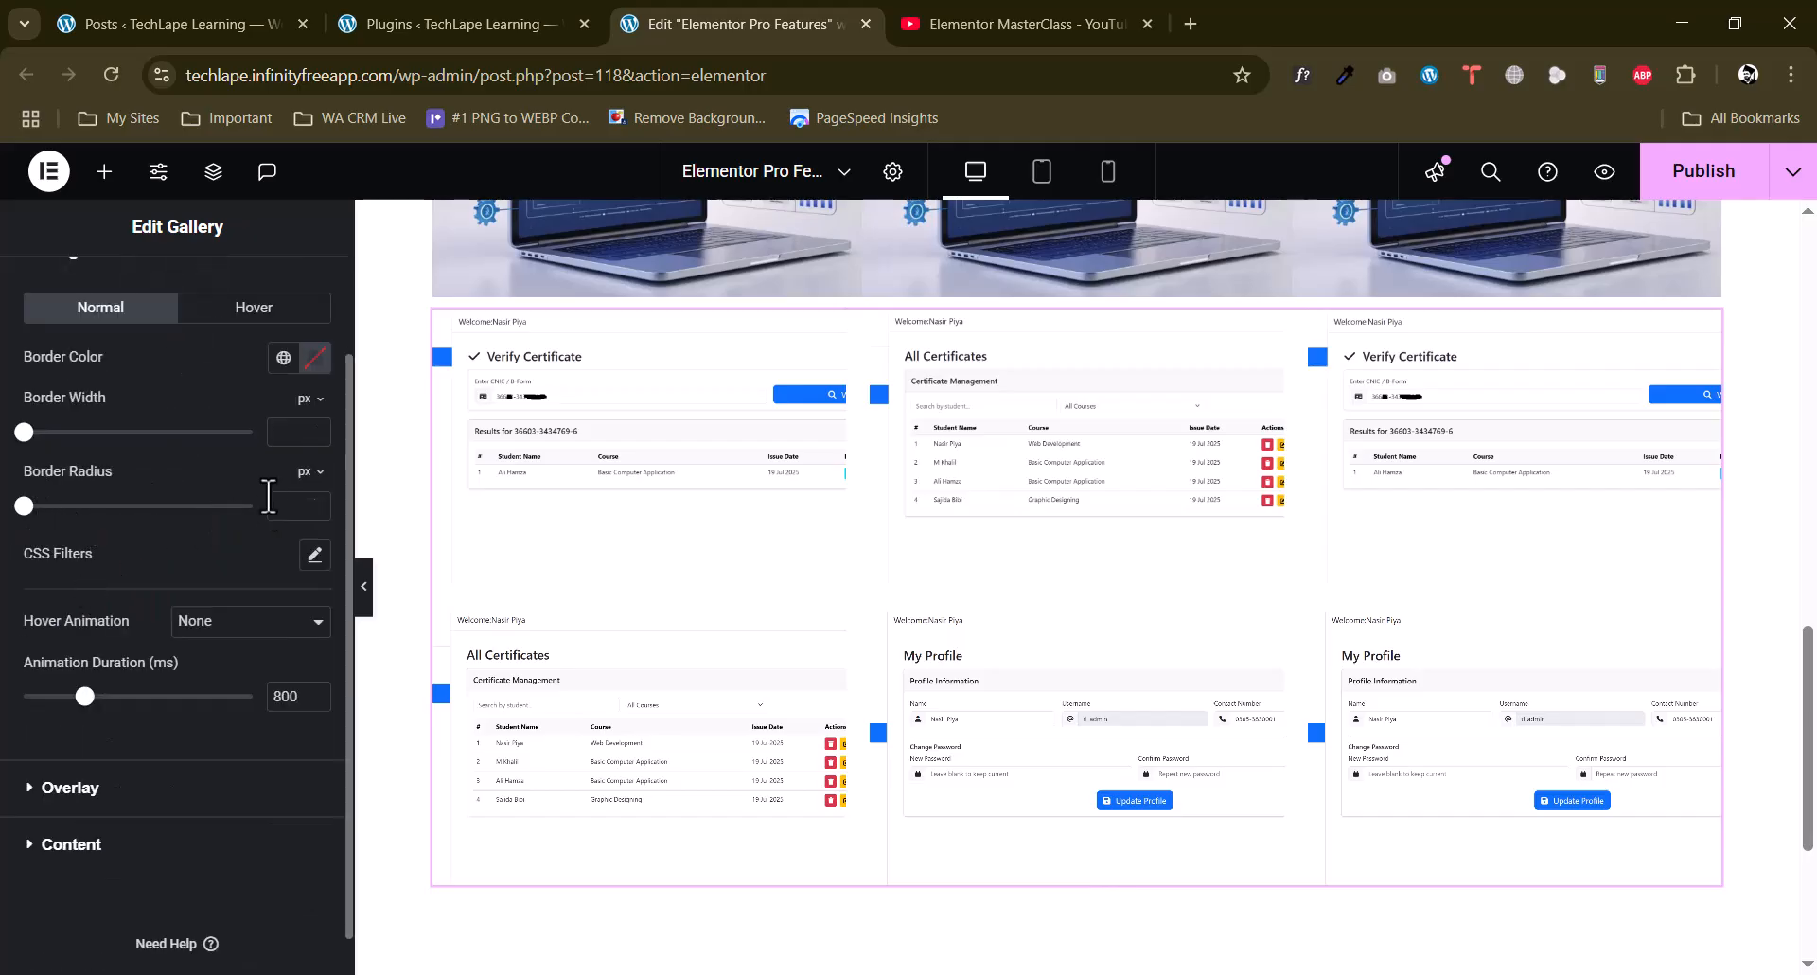
click(314, 426)
click(314, 427)
click(314, 501)
click(314, 501)
click(315, 502)
click(313, 502)
click(313, 502)
click(312, 501)
click(314, 511)
scroll(174, 600, down, 1)
click(176, 734)
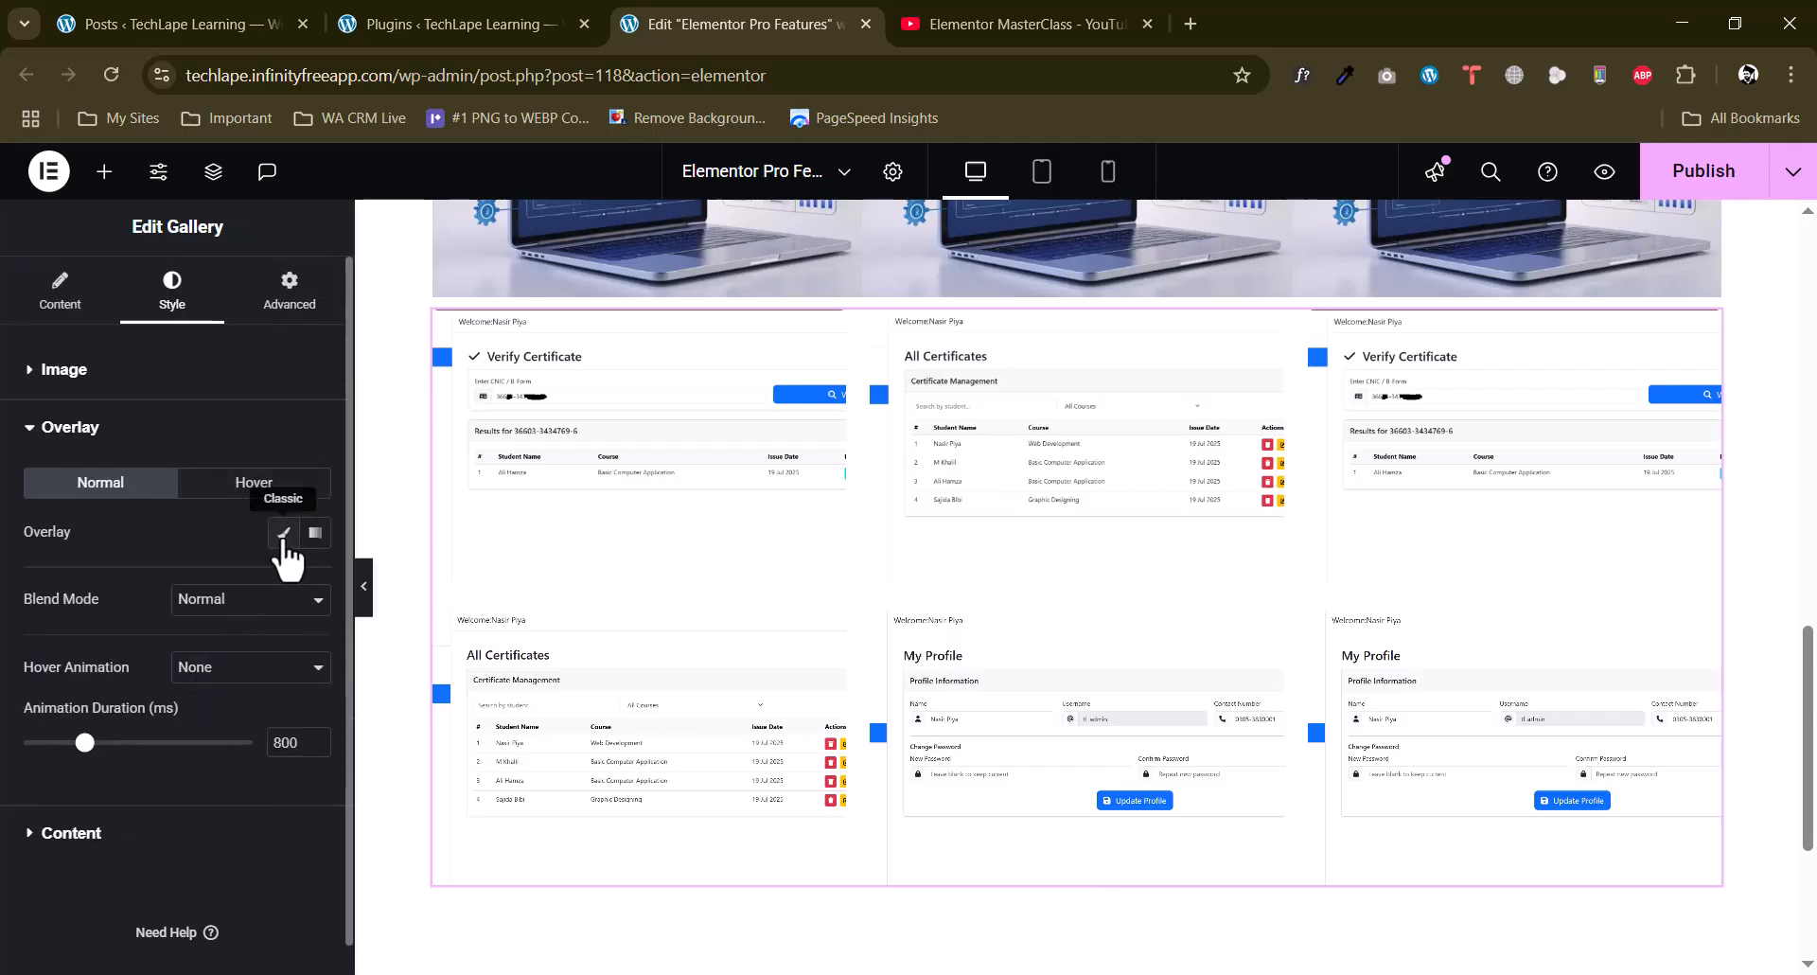
click(240, 599)
click(138, 591)
click(232, 677)
click(140, 716)
Set the gallery content's vertical position to middle and check the hover effect on the images.
click(93, 849)
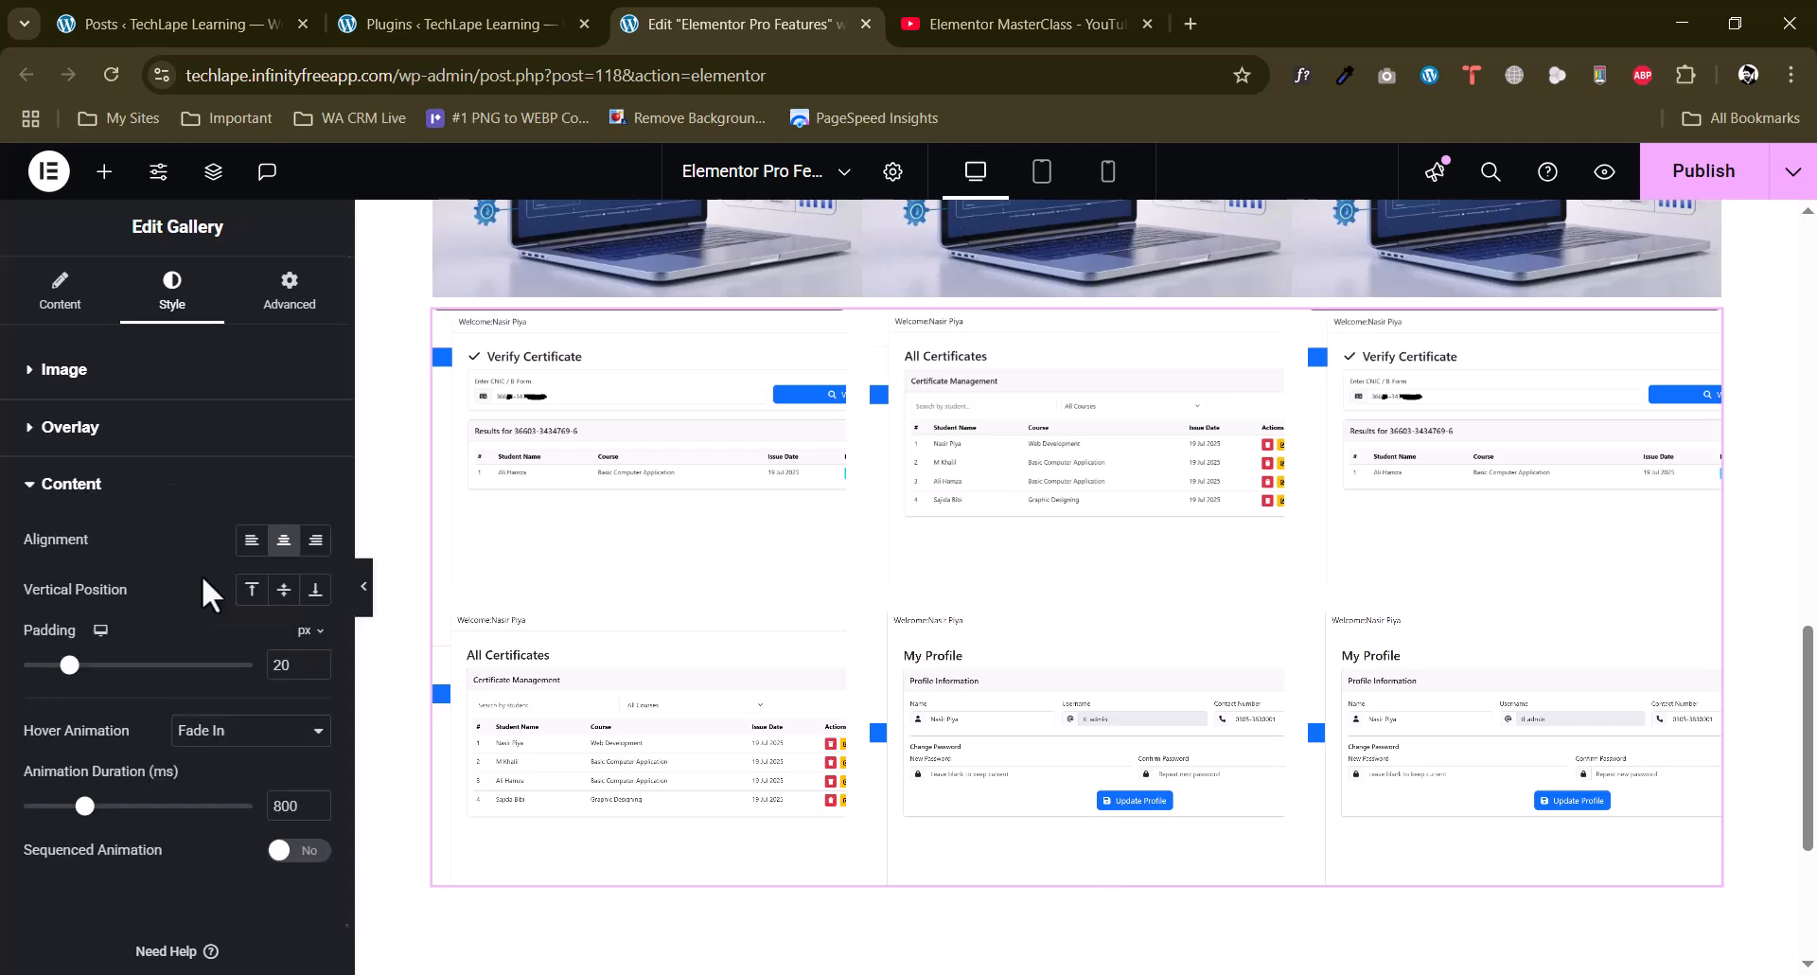
click(283, 589)
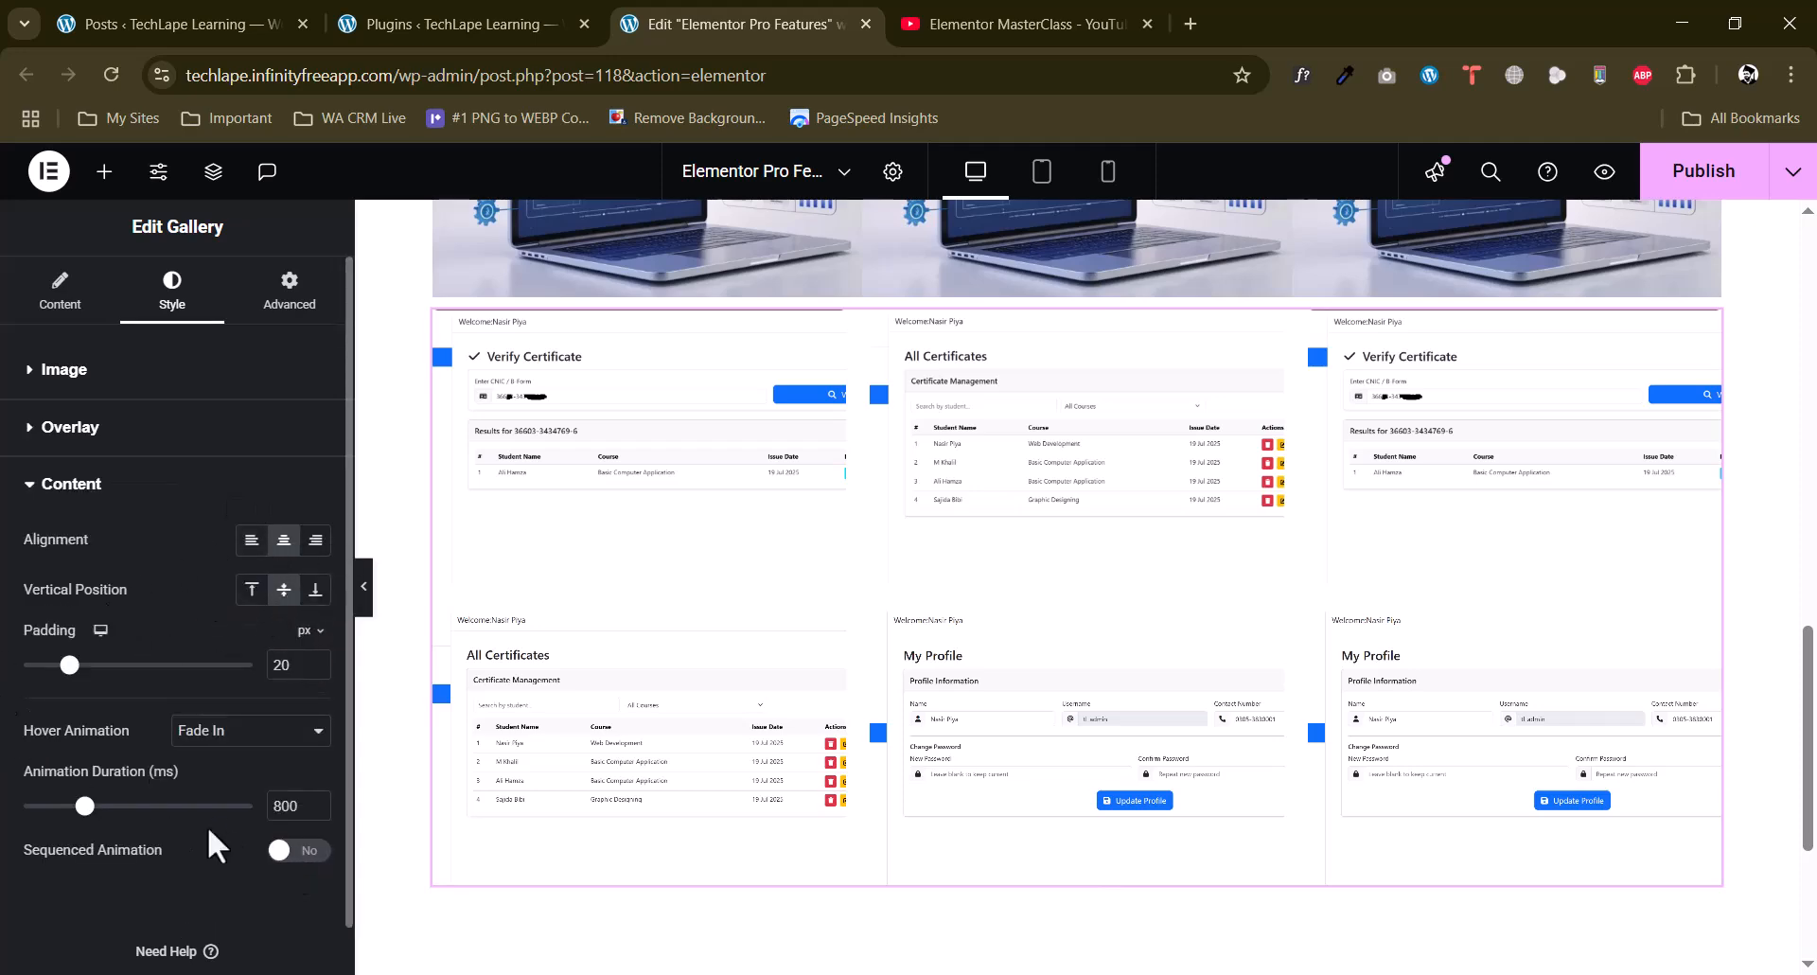
scroll(556, 567, down, 3)
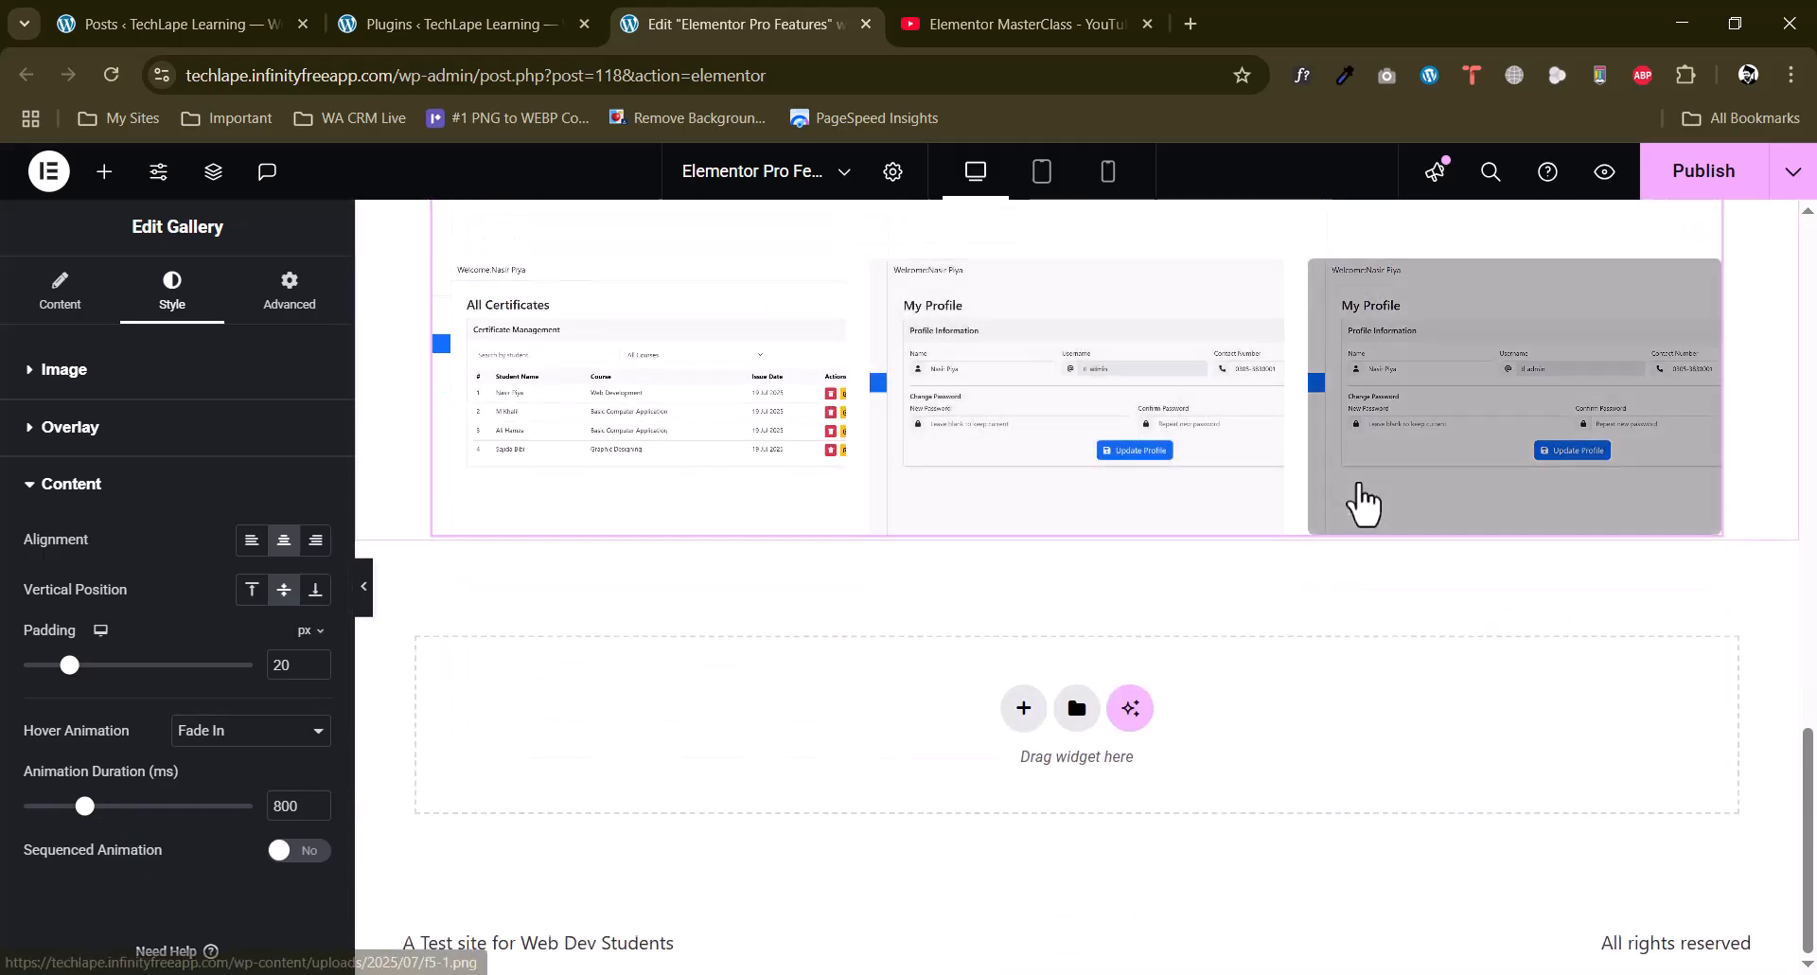
scroll(1183, 680, up, 3)
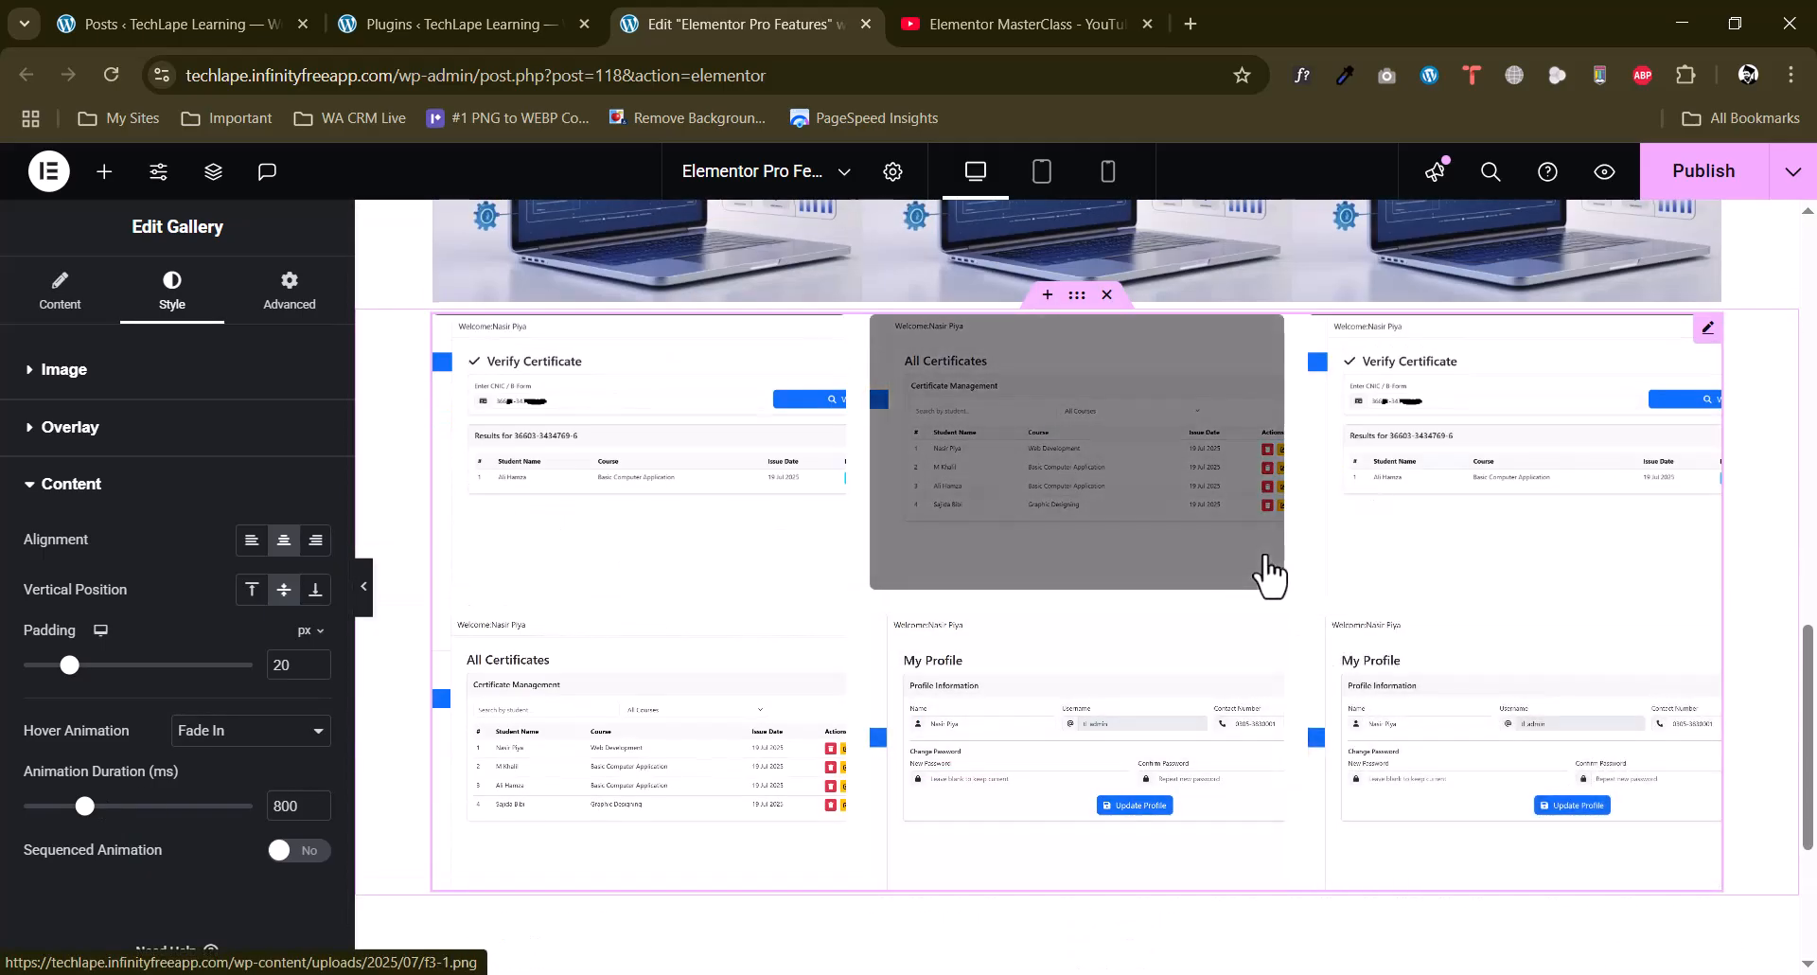
scroll(1268, 573, up, 3)
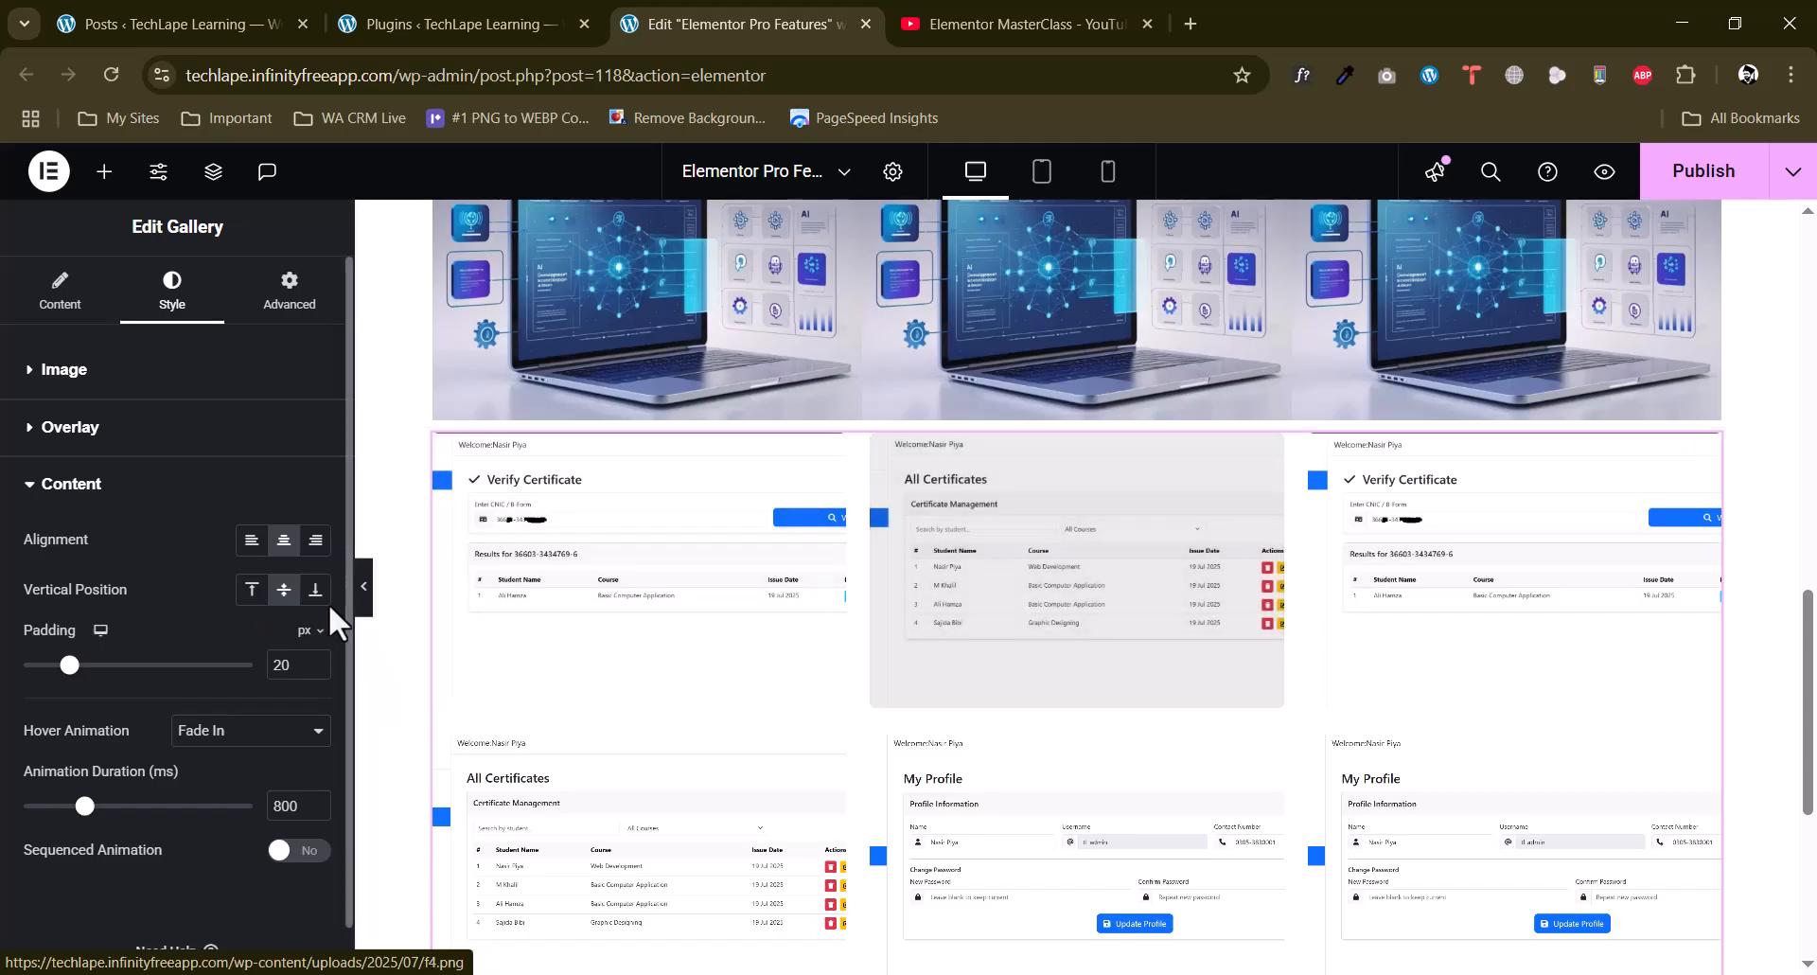
Add a single-column Flexbox container below the gallery and insert a Form widget into it.
scroll(651, 620, down, 5)
scroll(652, 620, down, 1)
click(1024, 710)
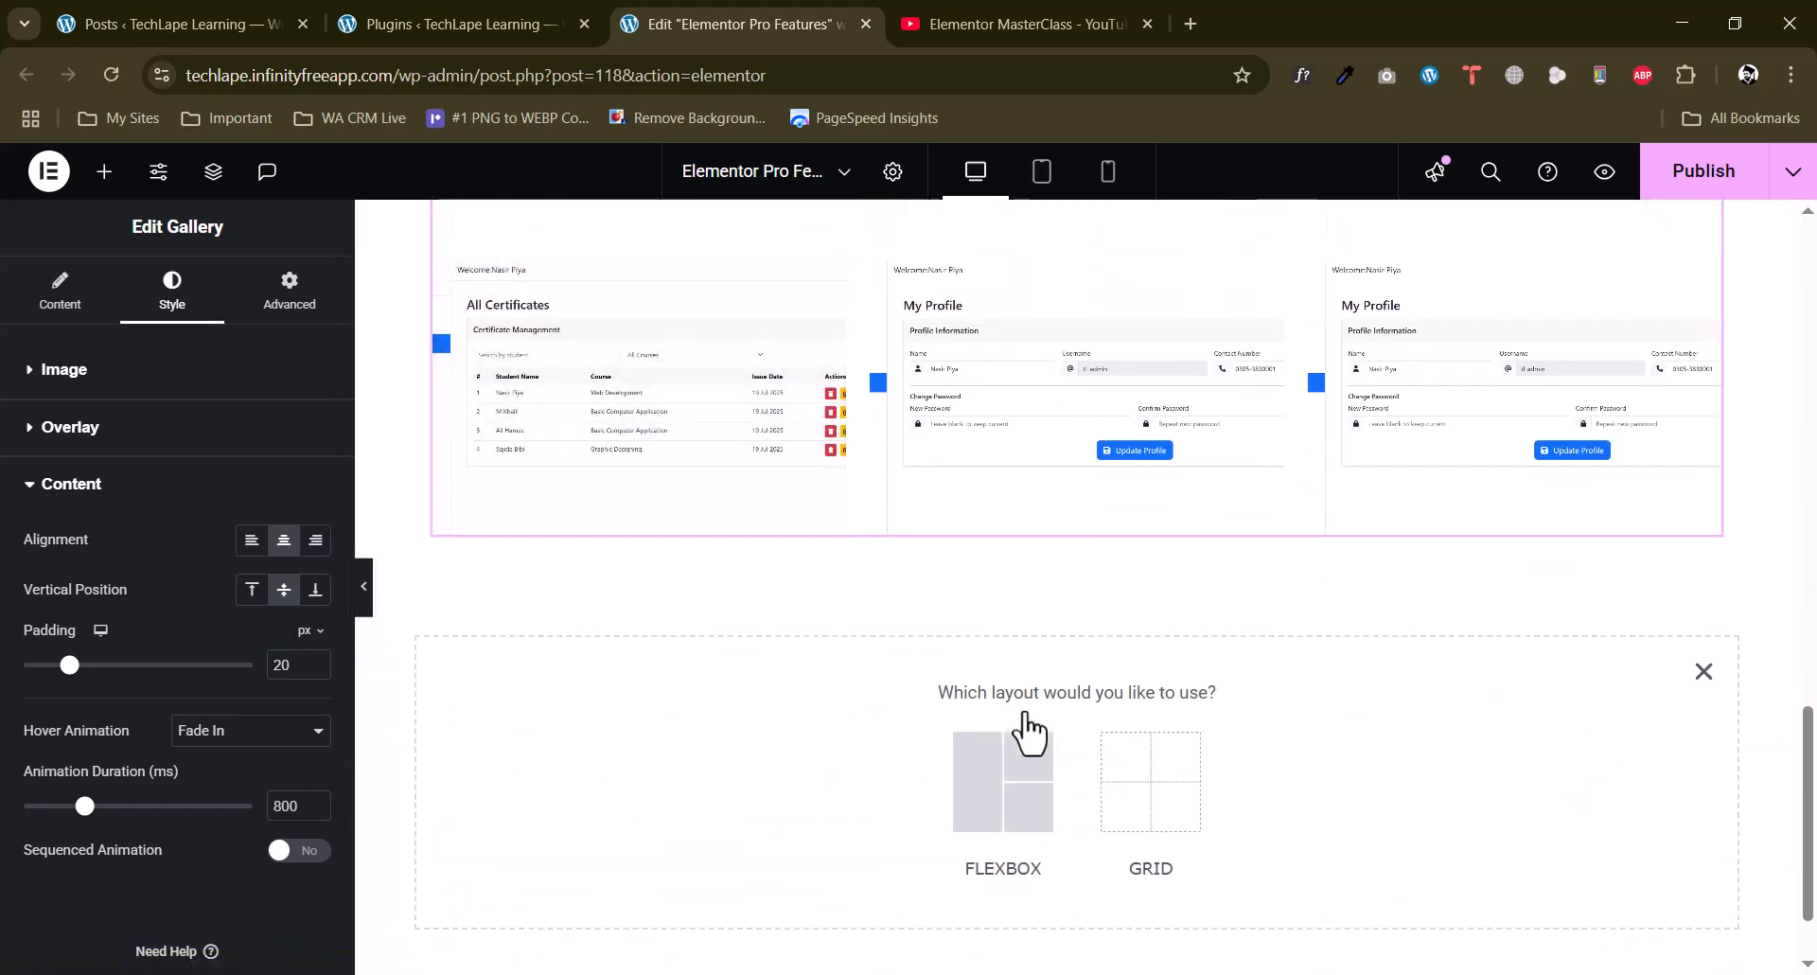
click(978, 768)
click(750, 758)
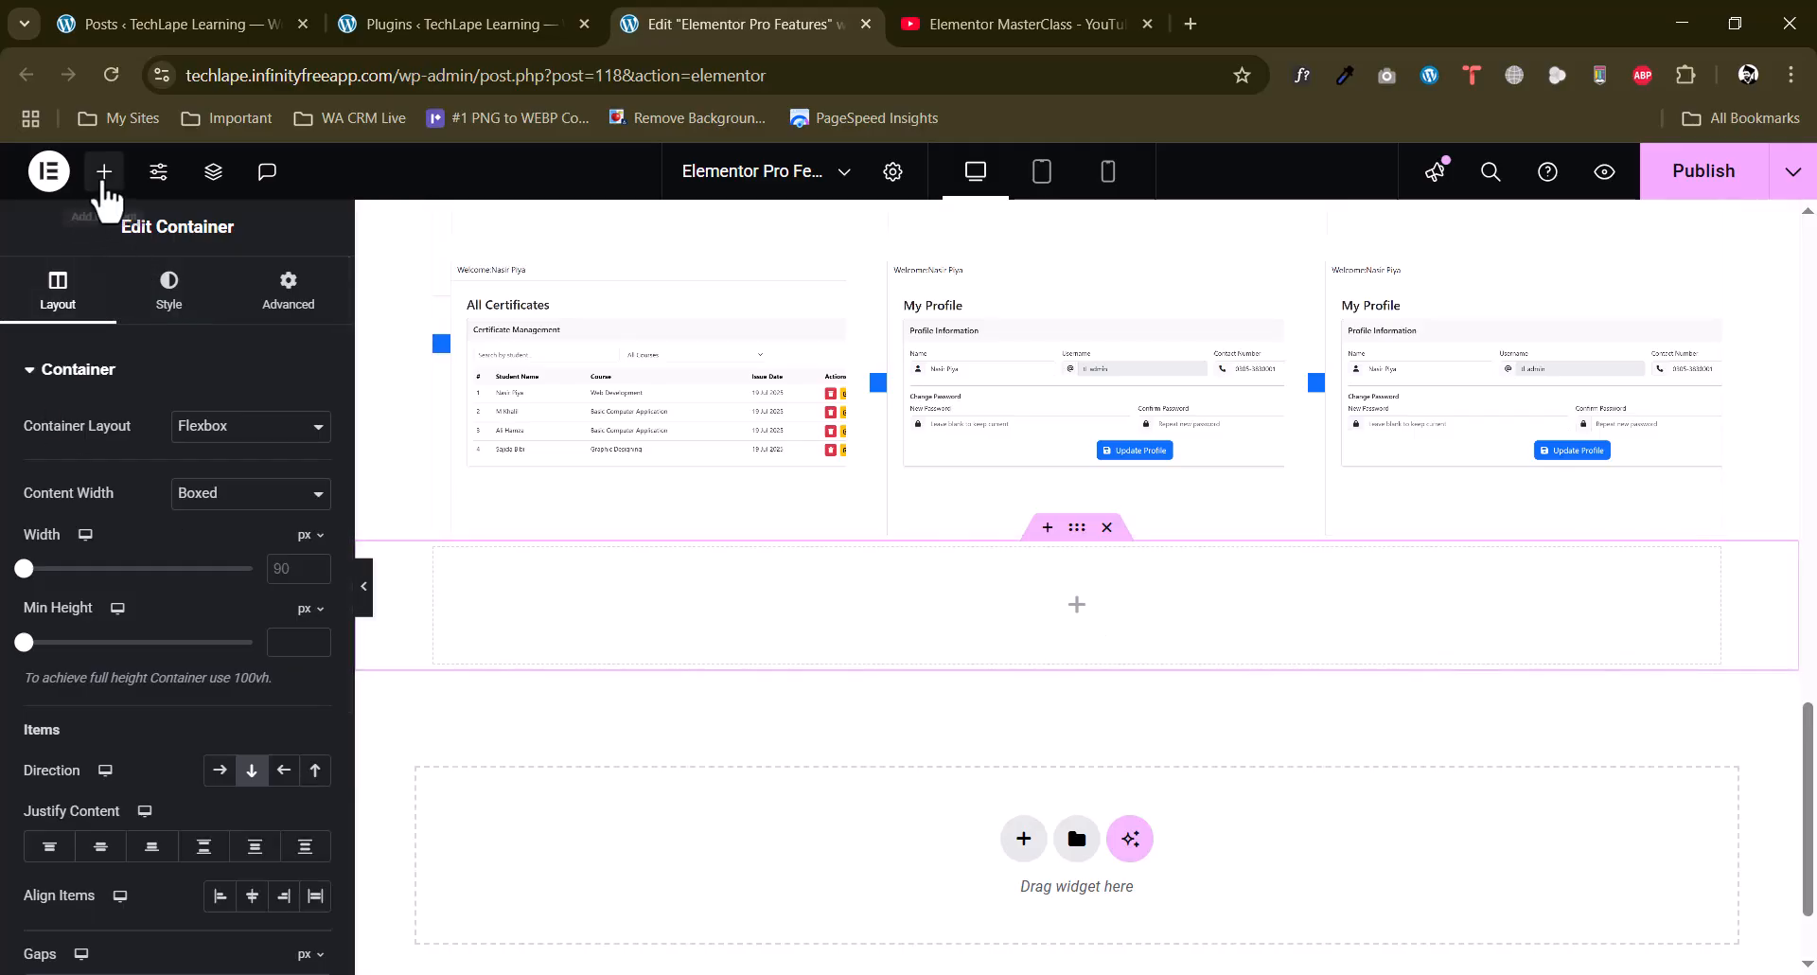
click(104, 173)
scroll(3, 592, down, 12)
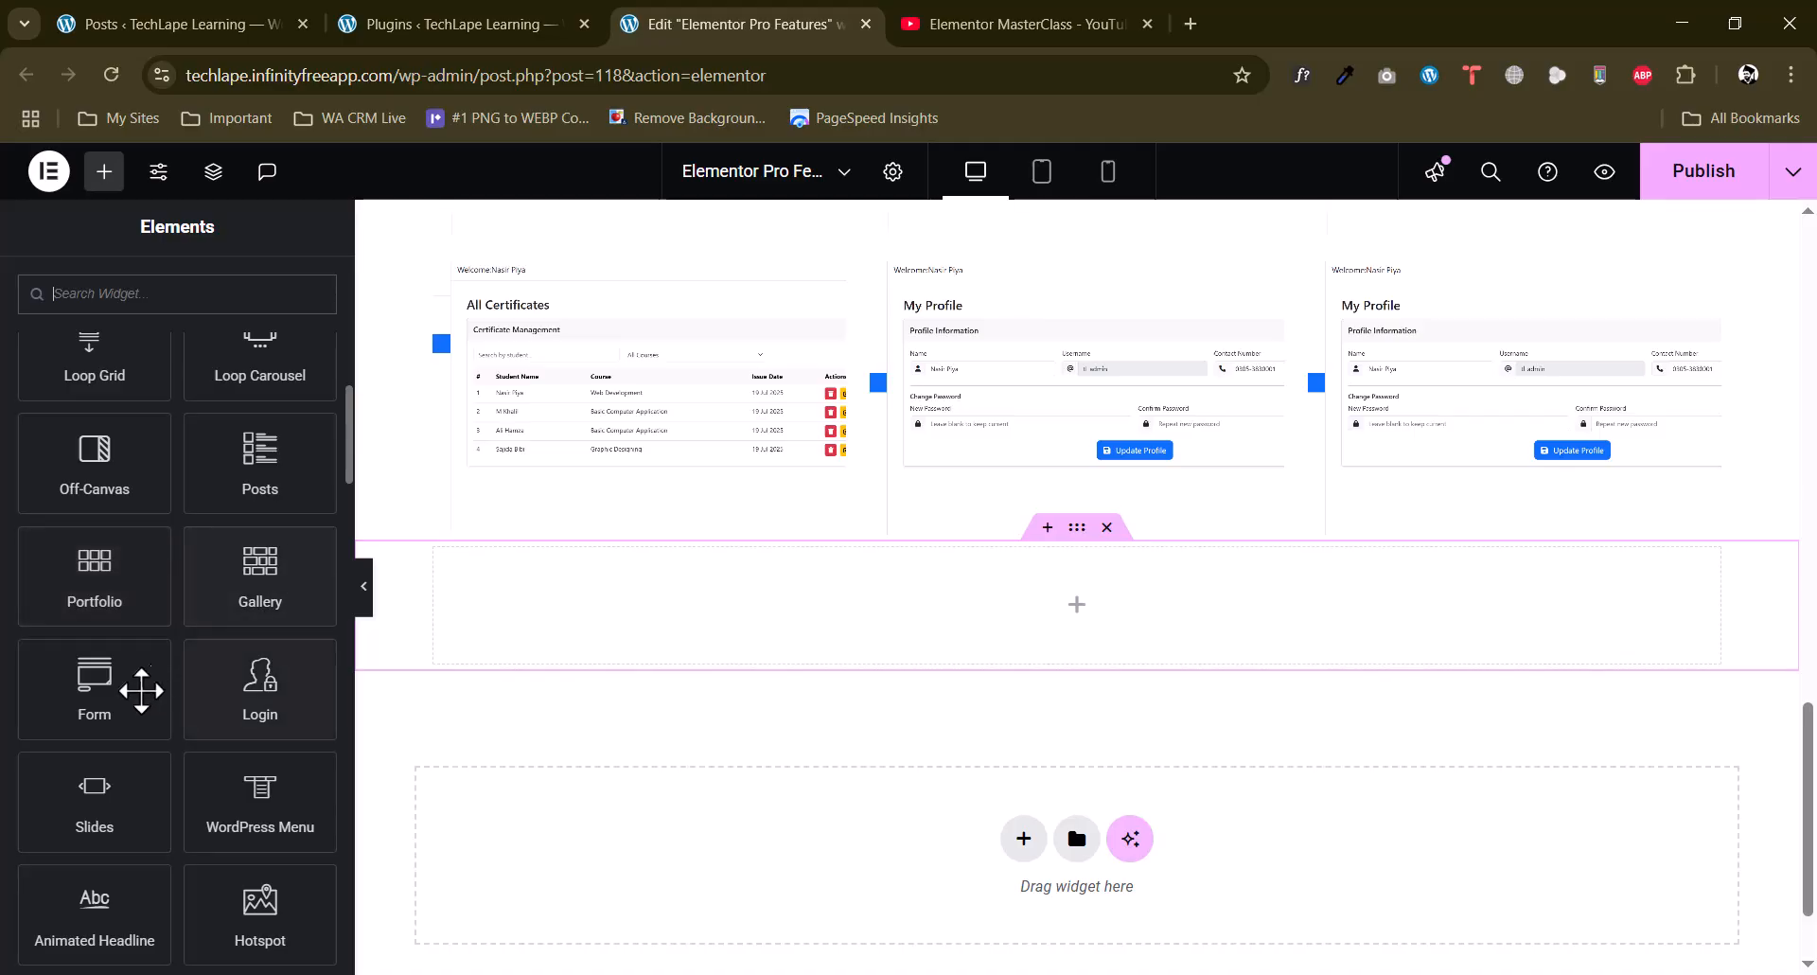
drag(95, 698, 1047, 592)
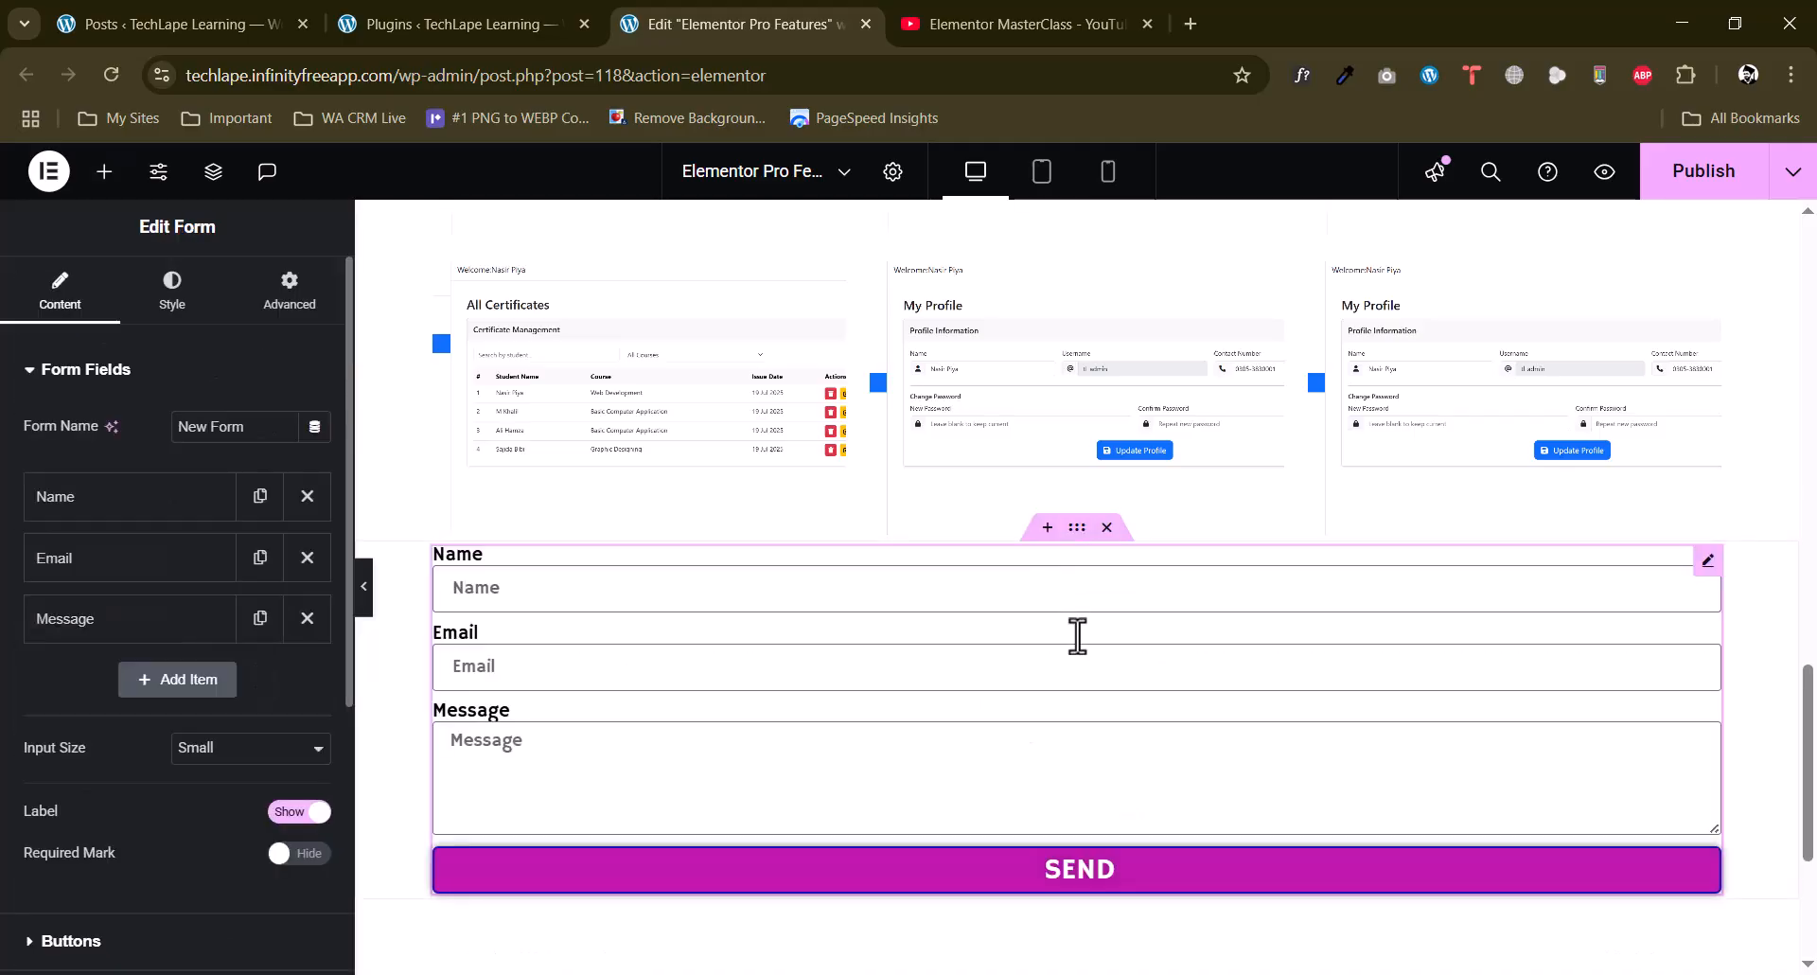
scroll(1123, 730, down, 2)
scroll(1071, 520, up, 2)
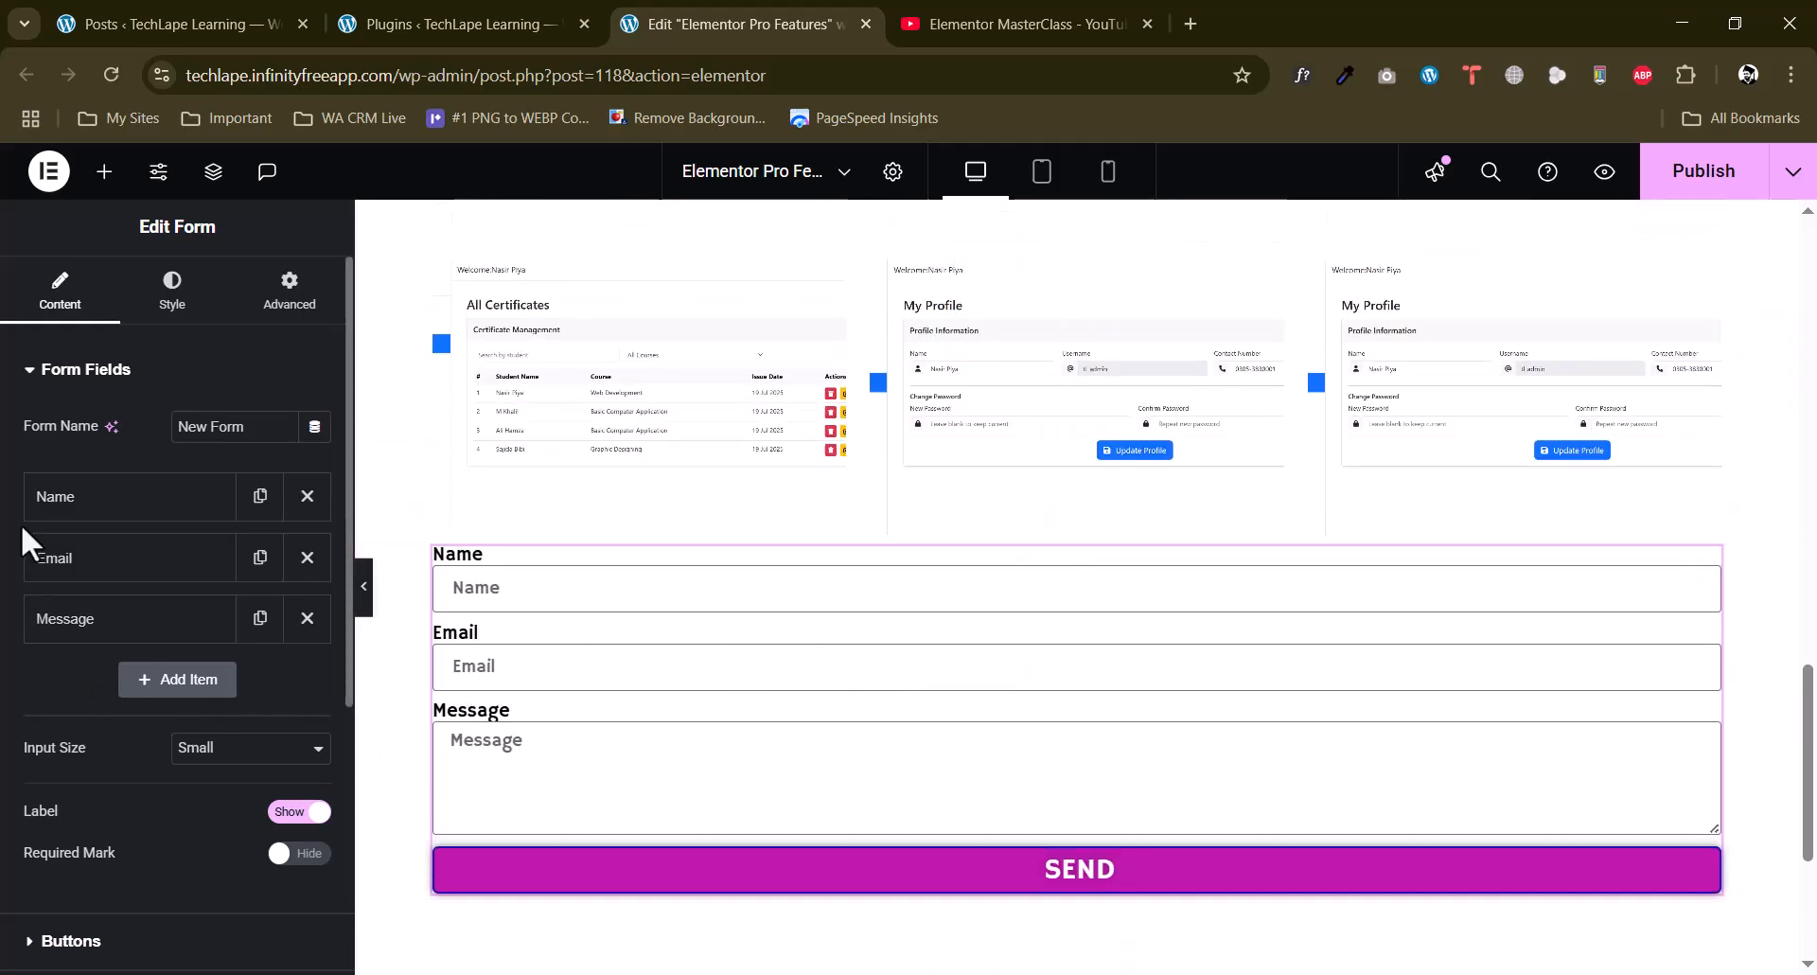
Rename the form as Custom Form.
click(219, 427)
triple_click(219, 427)
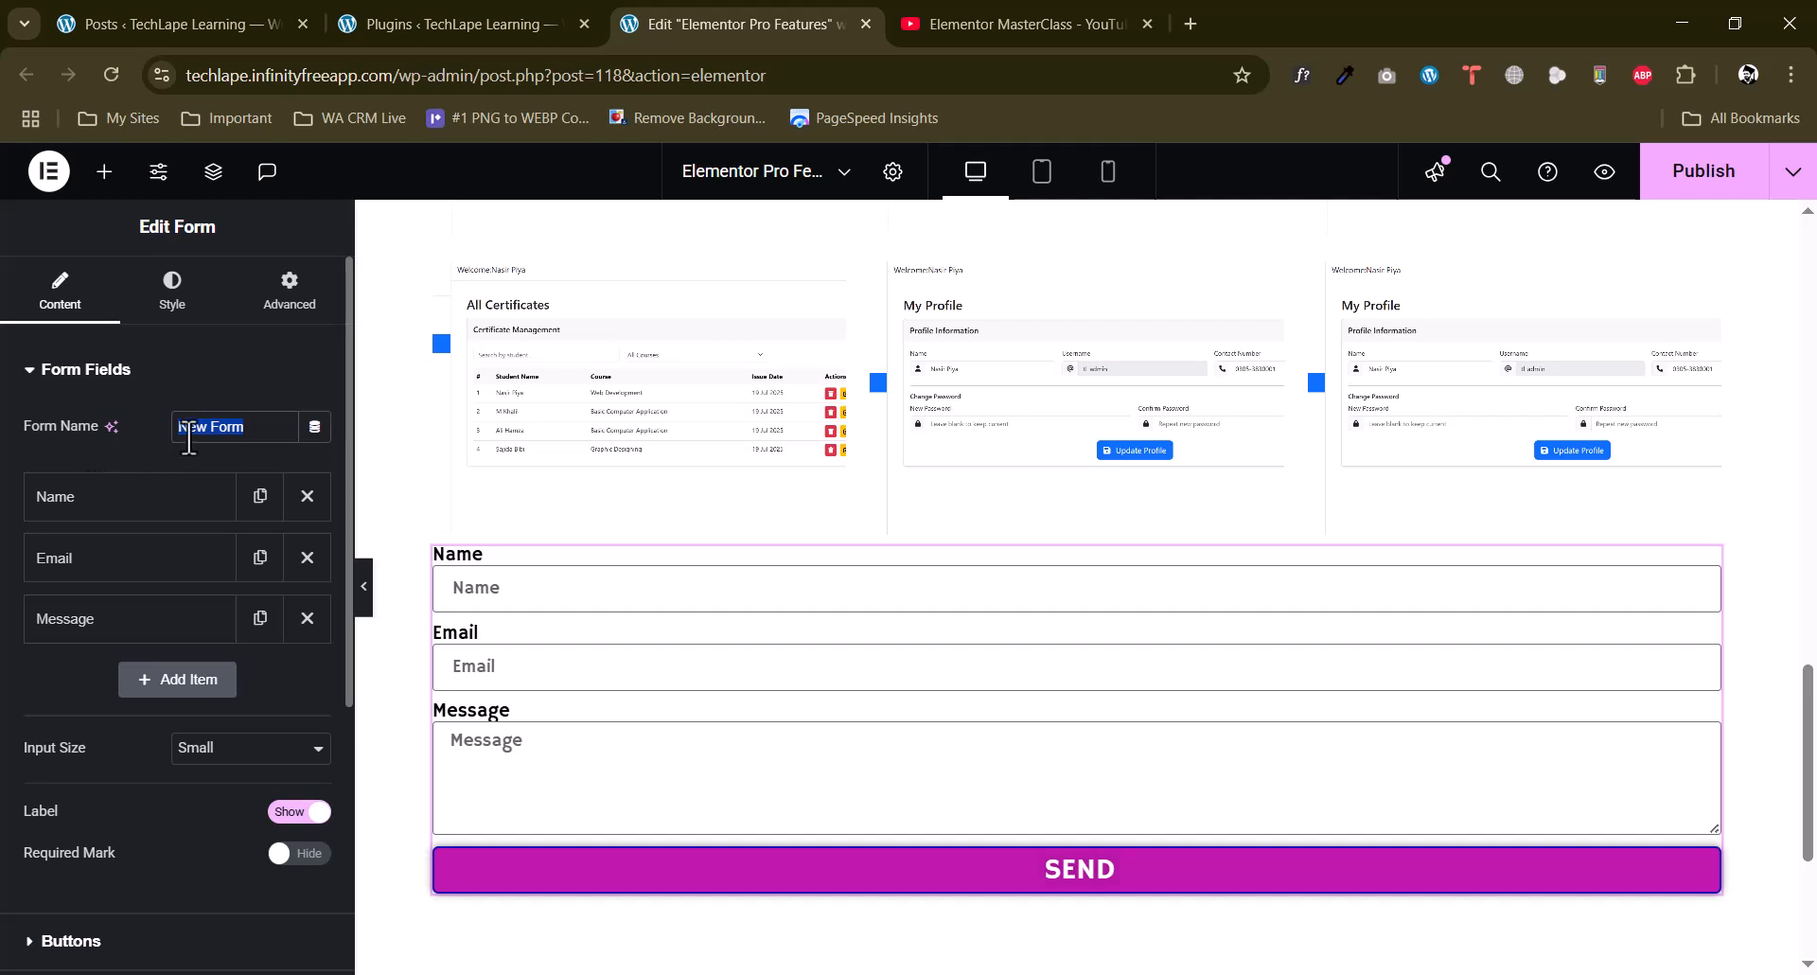
text(Custom)
Change the Name field's placeholder to "Enter your name" and make the field required.
click(71, 499)
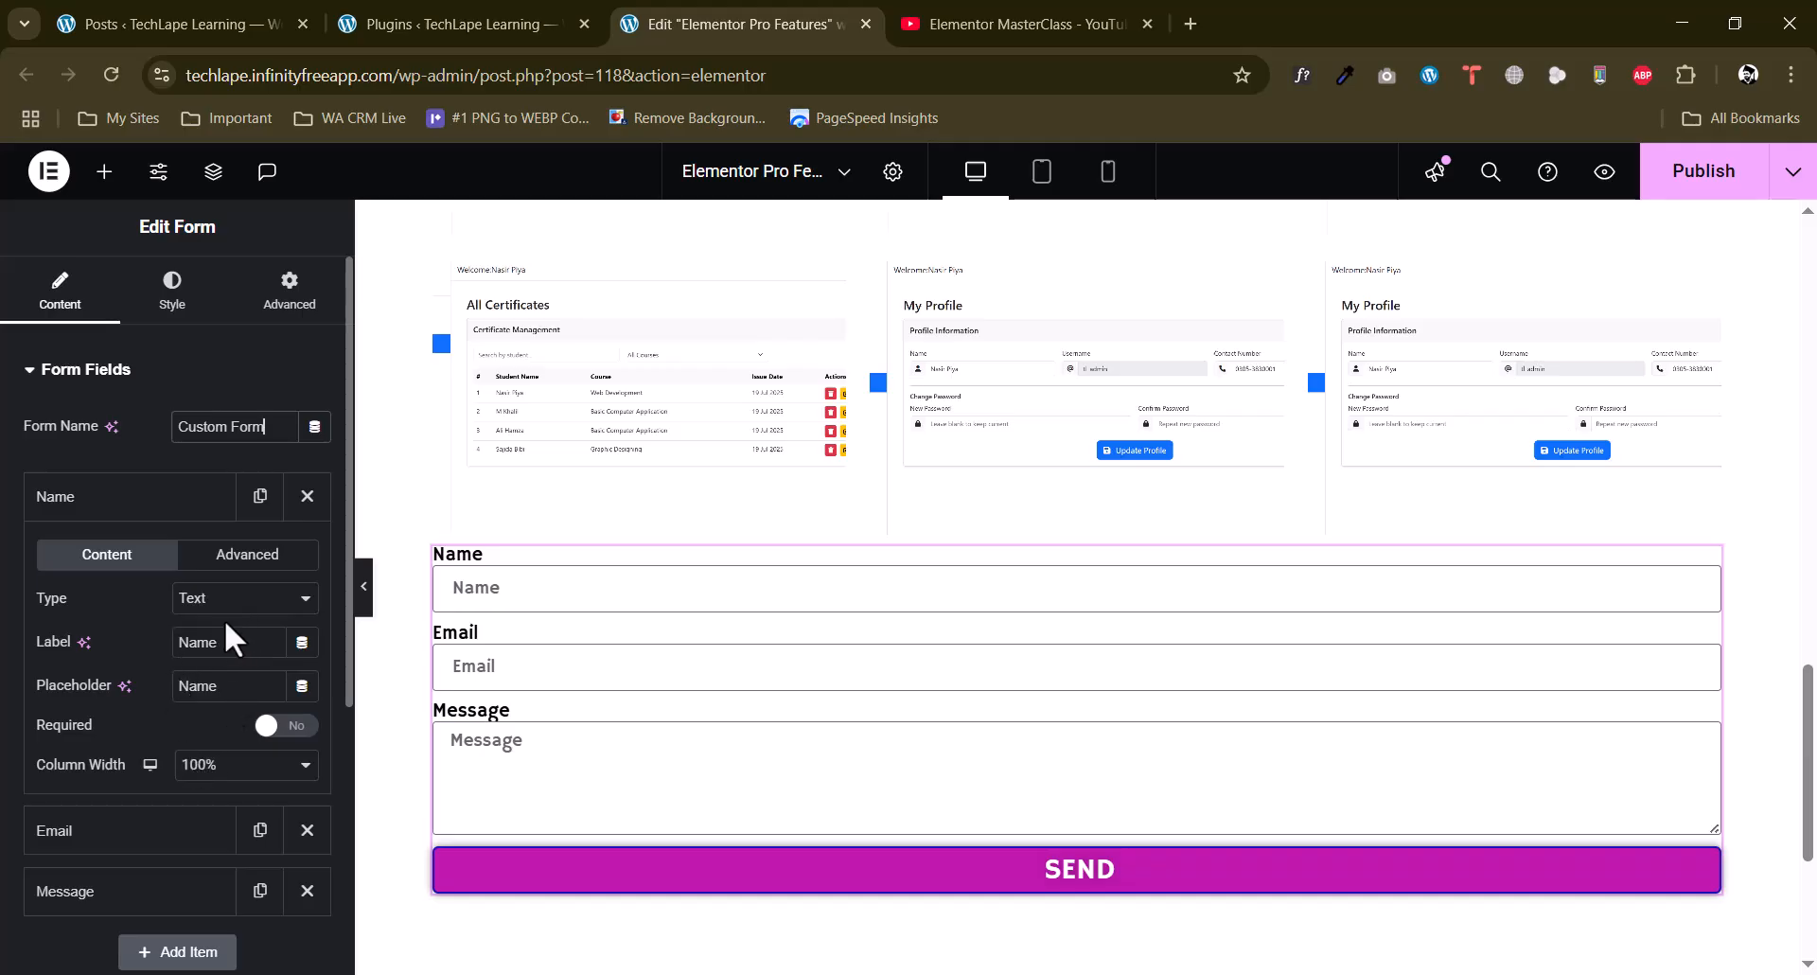
click(105, 650)
click(157, 689)
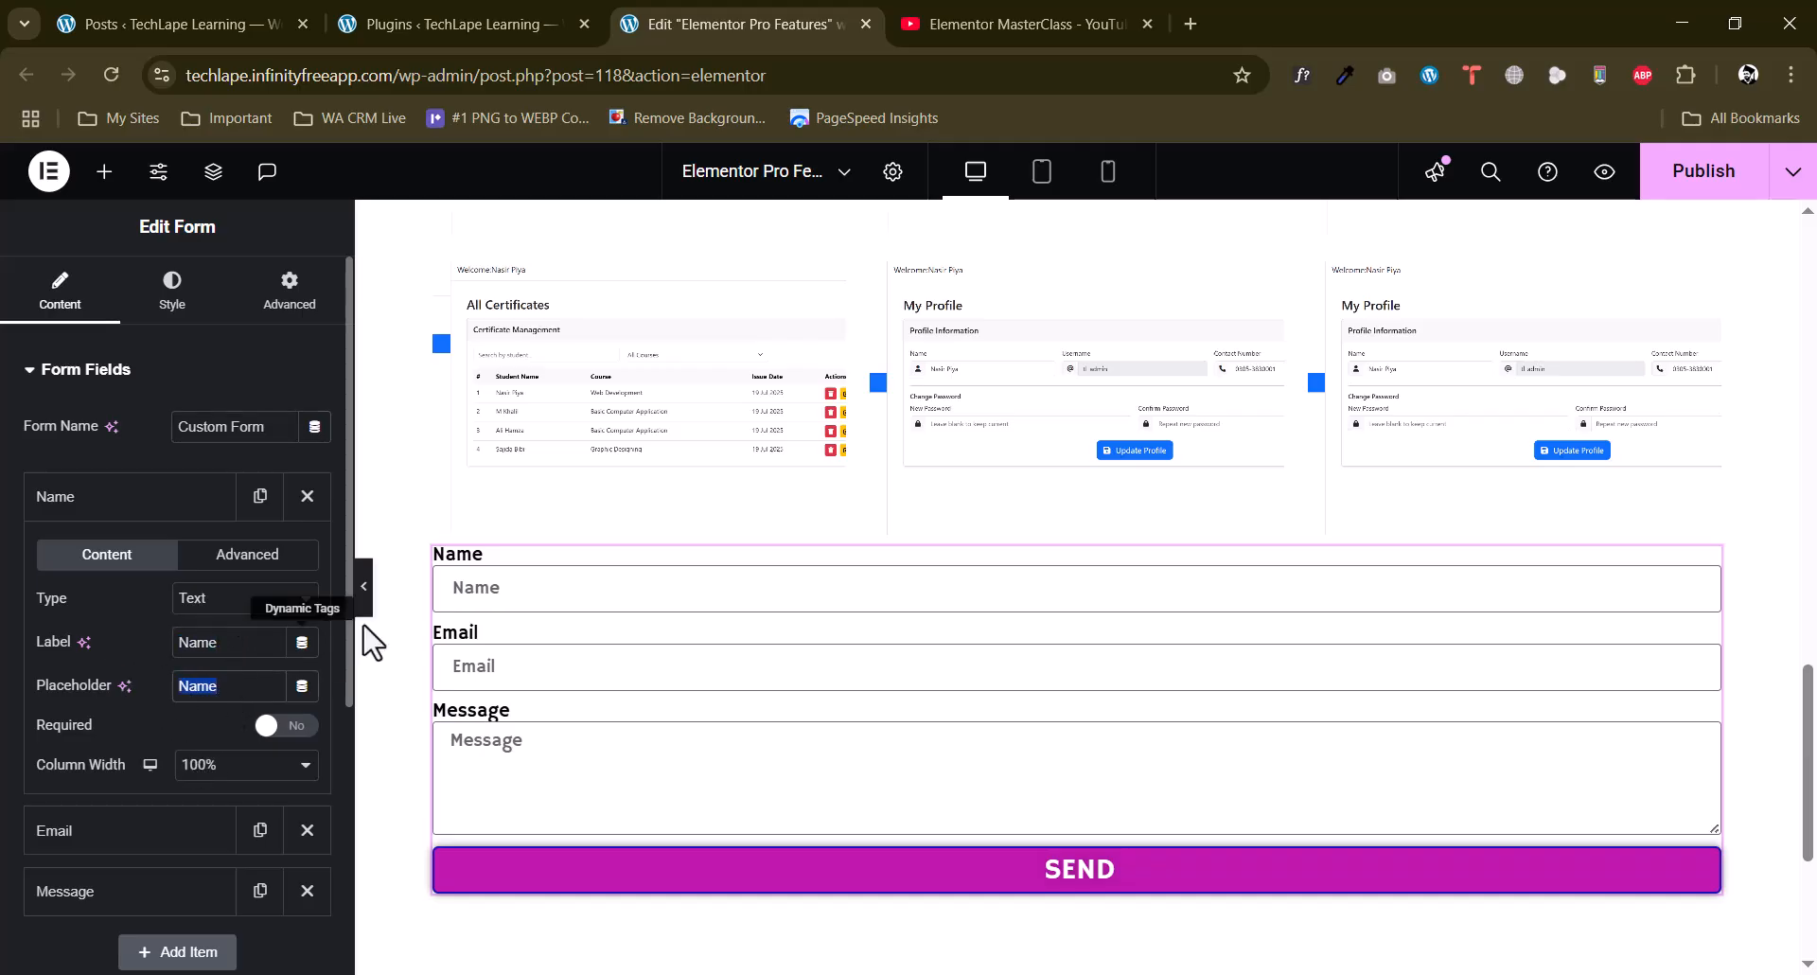
click(180, 690)
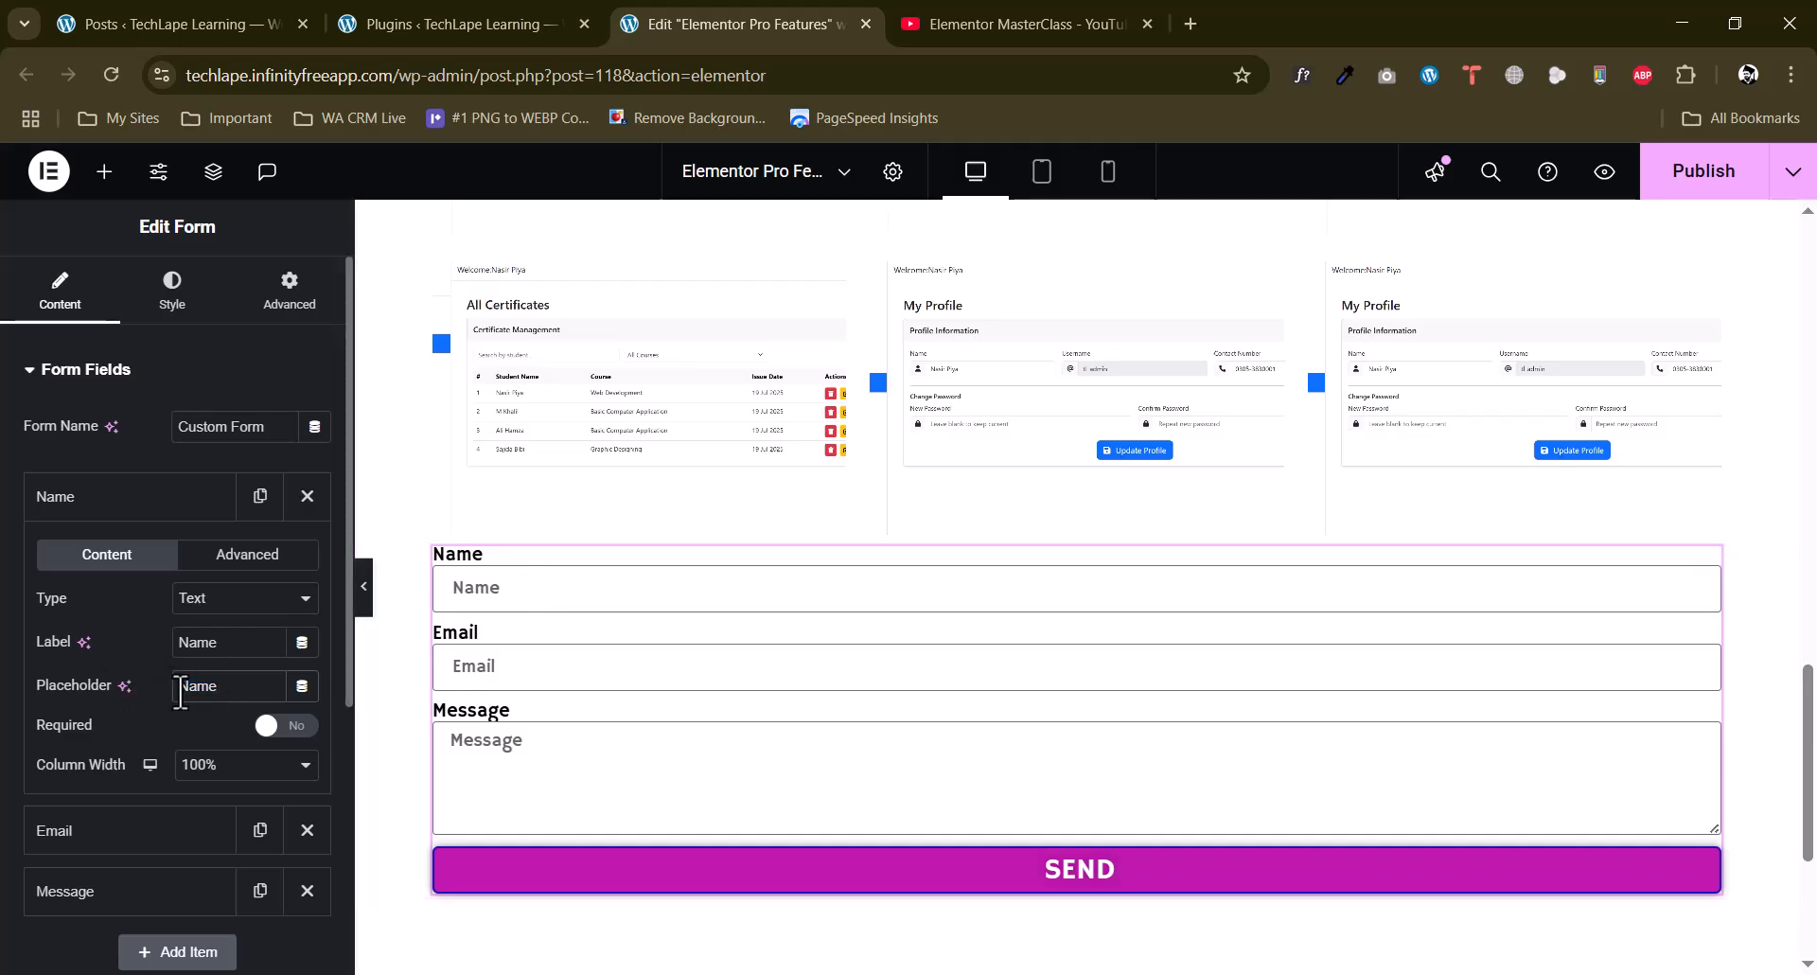
text(Enter your)
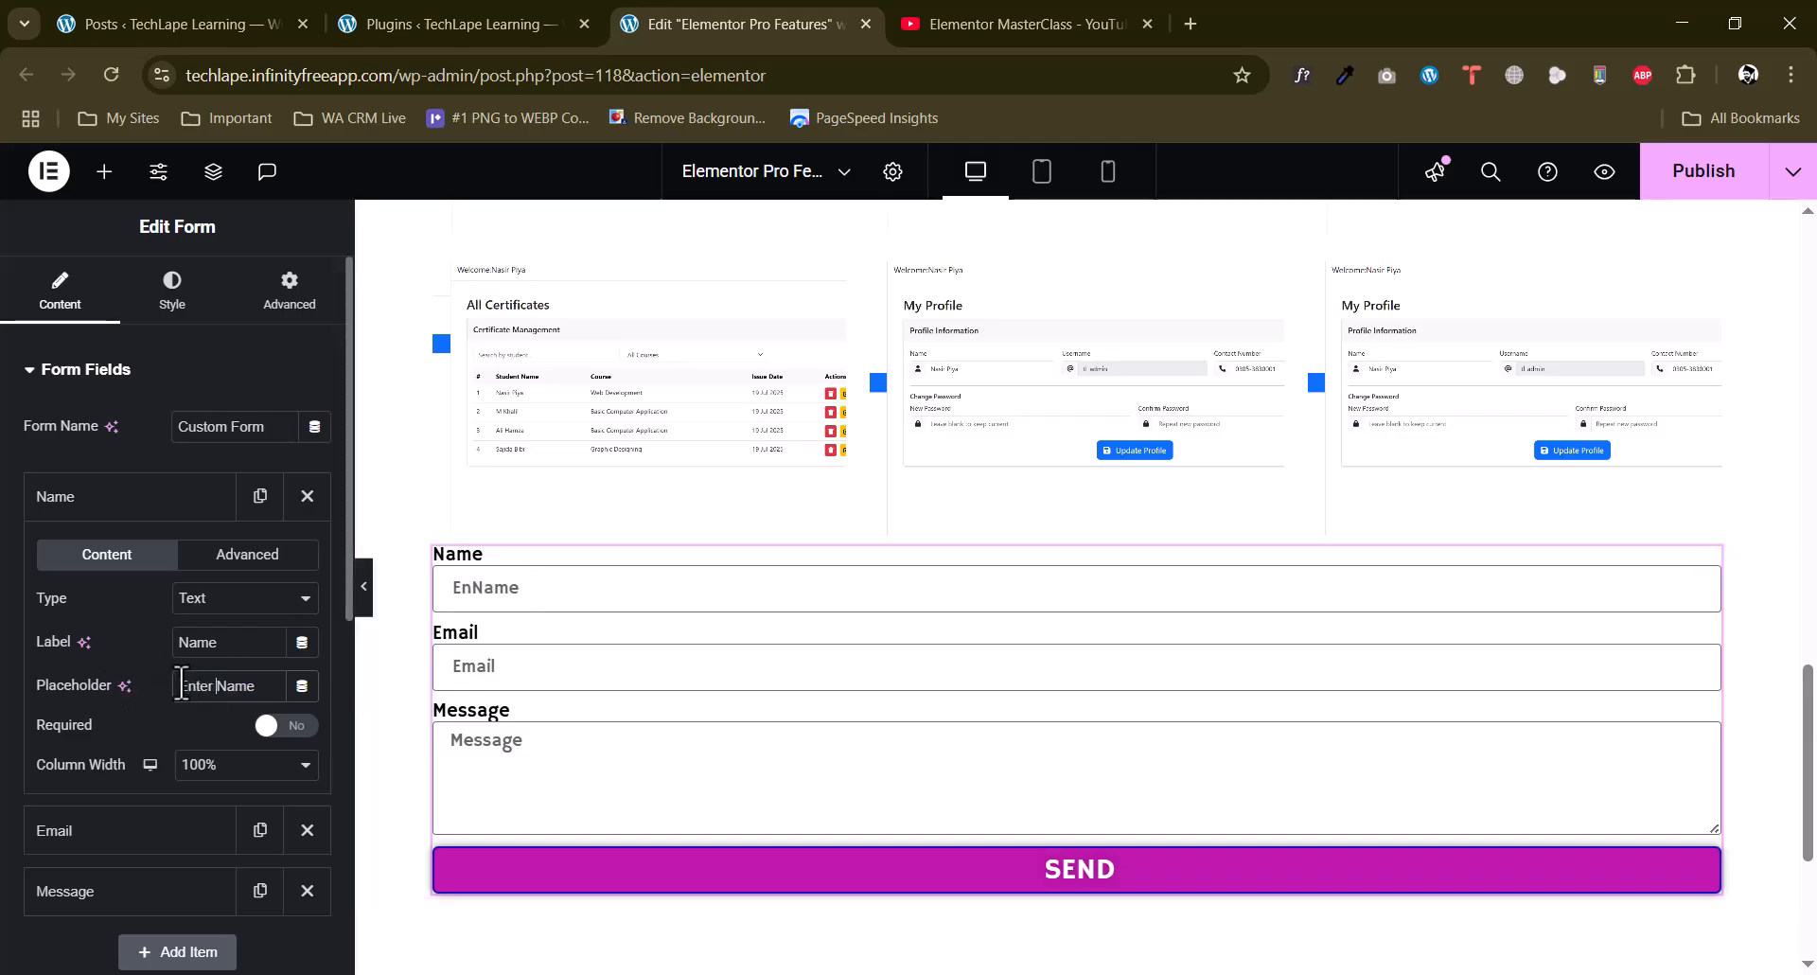
key(BackSpace)
text(n)
click(290, 726)
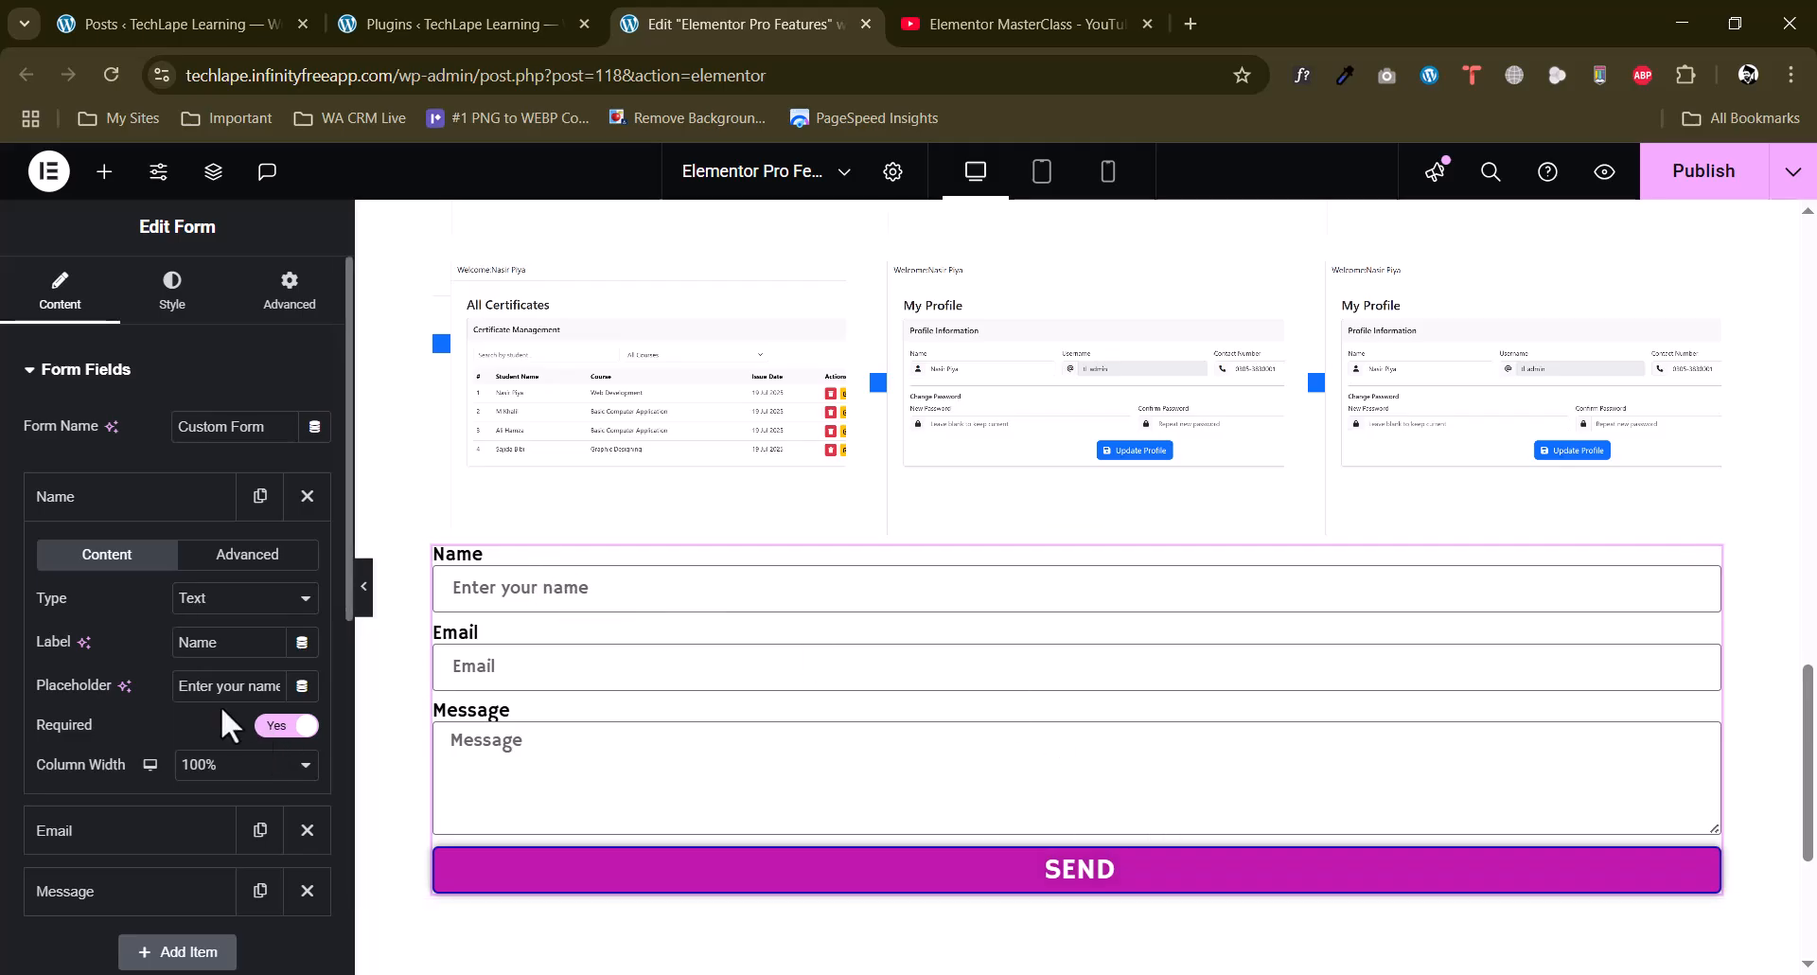
click(159, 498)
Review the Email field's settings and set the Message field to 8 rows.
click(159, 560)
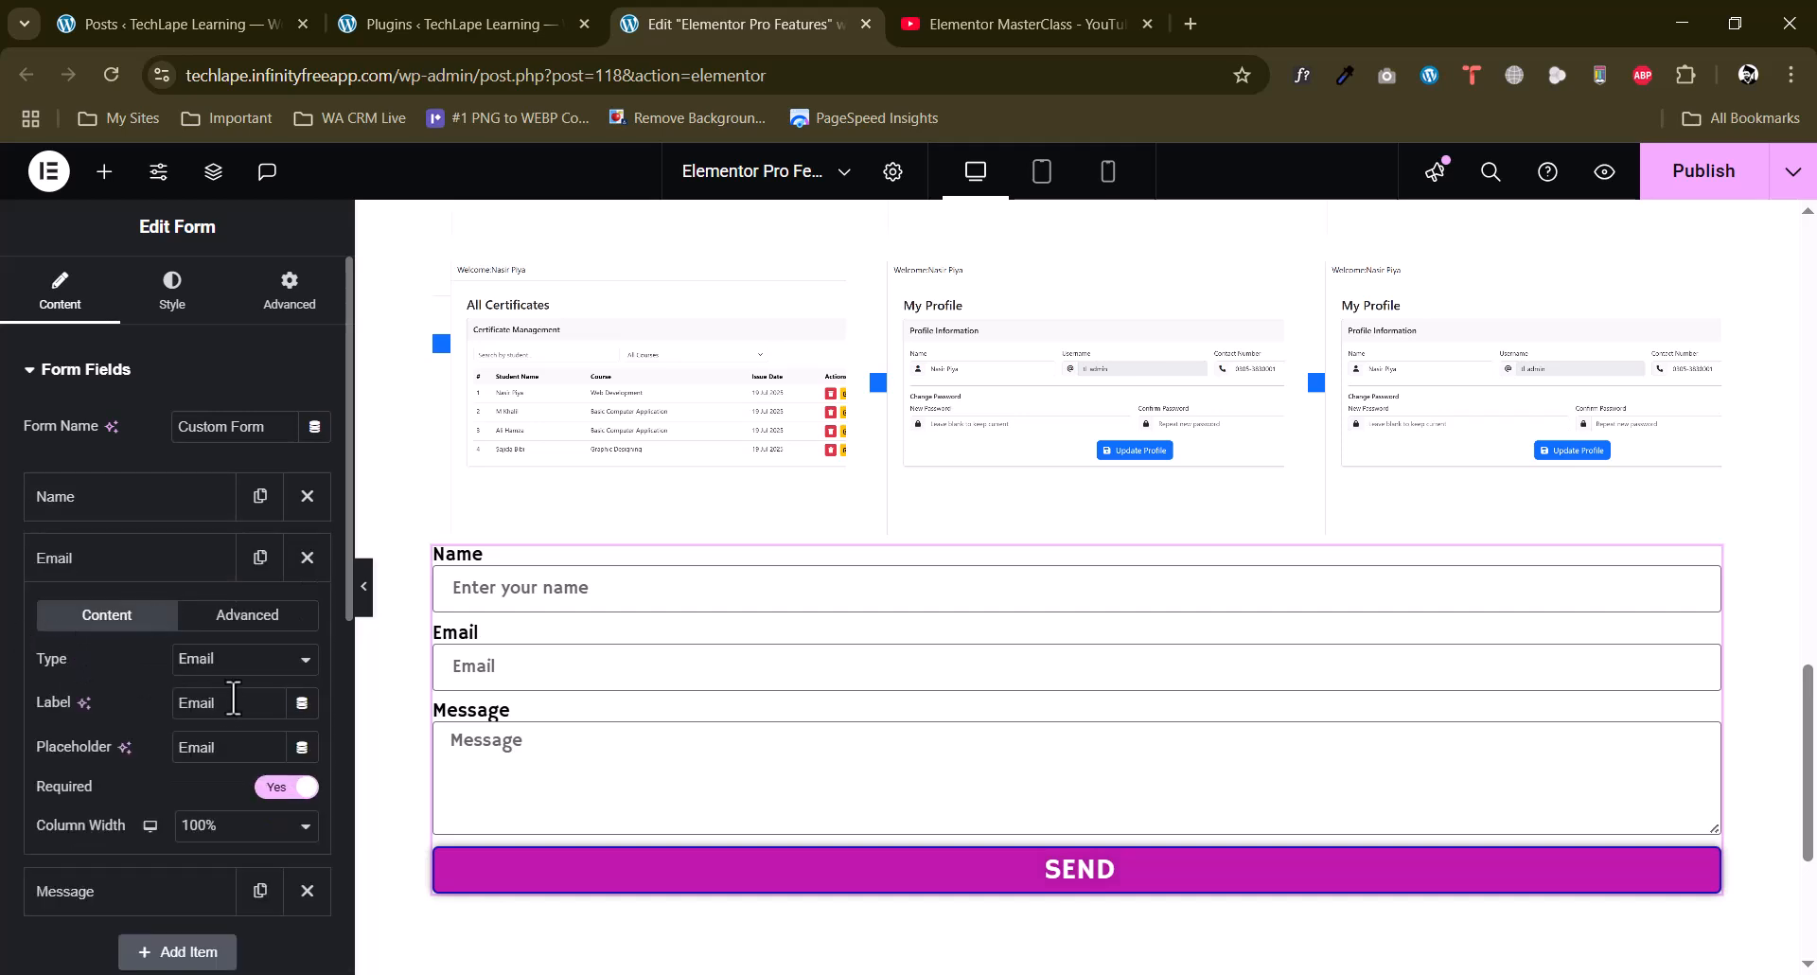
click(129, 561)
click(140, 620)
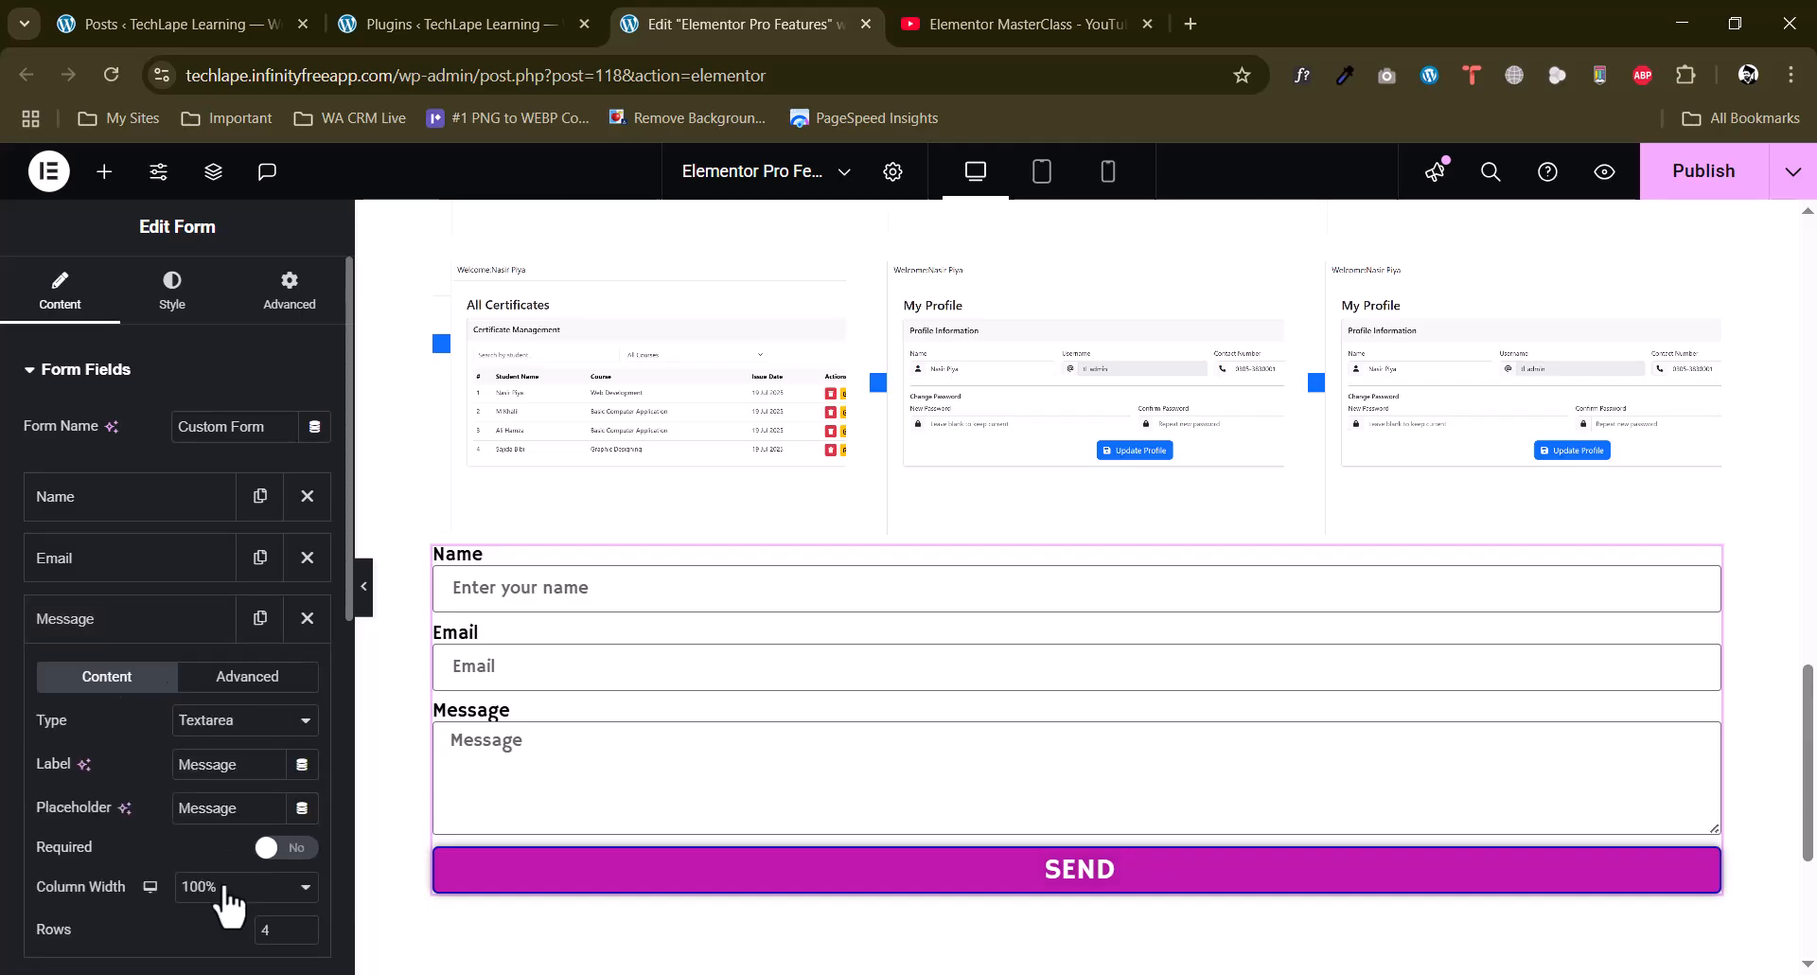
scroll(247, 823, down, 1)
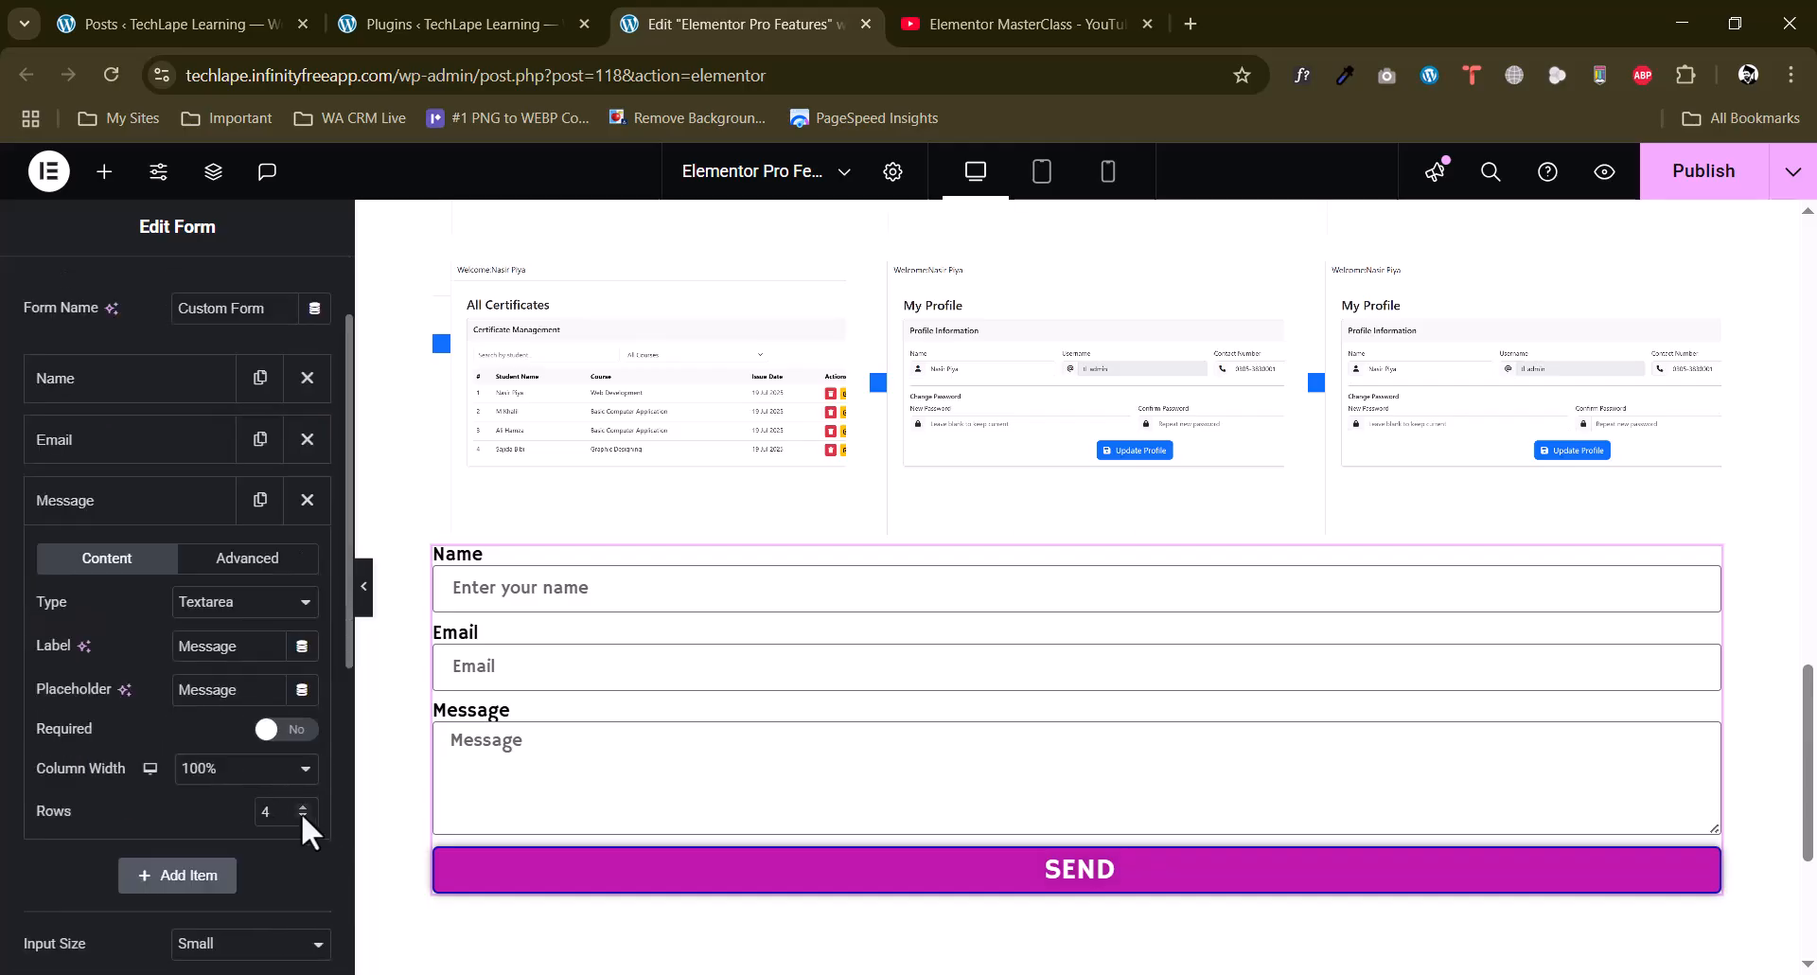
click(303, 806)
click(303, 805)
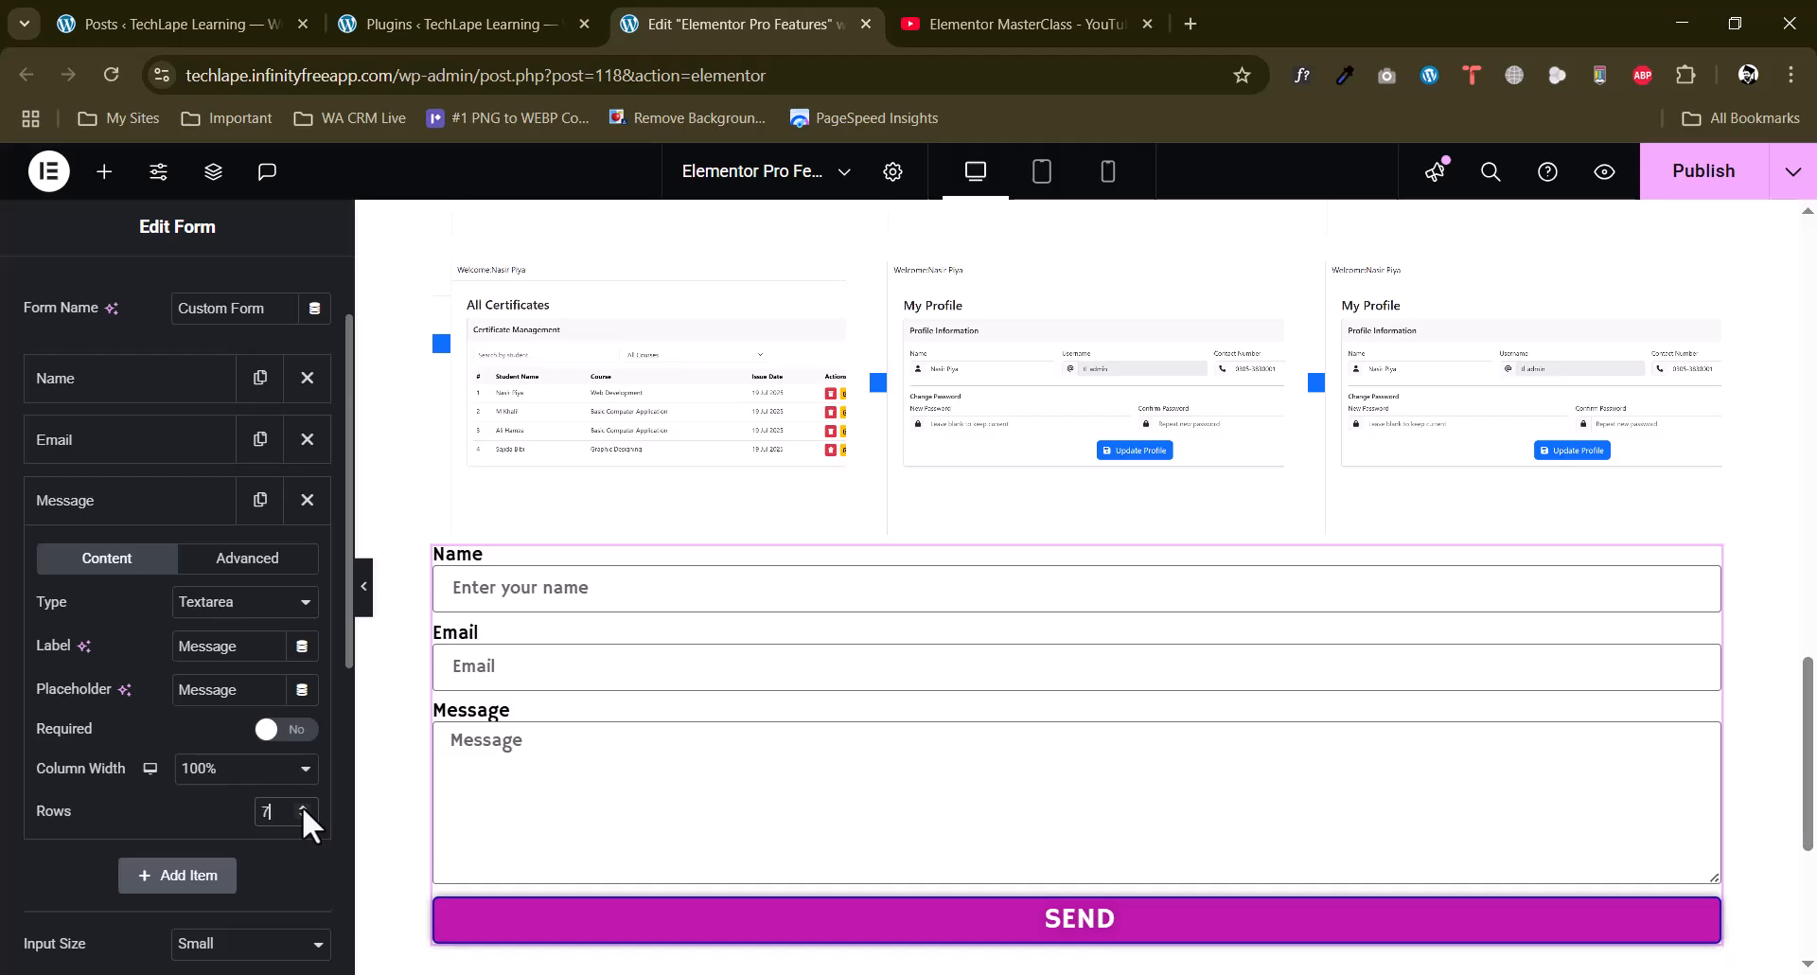
click(303, 805)
click(302, 805)
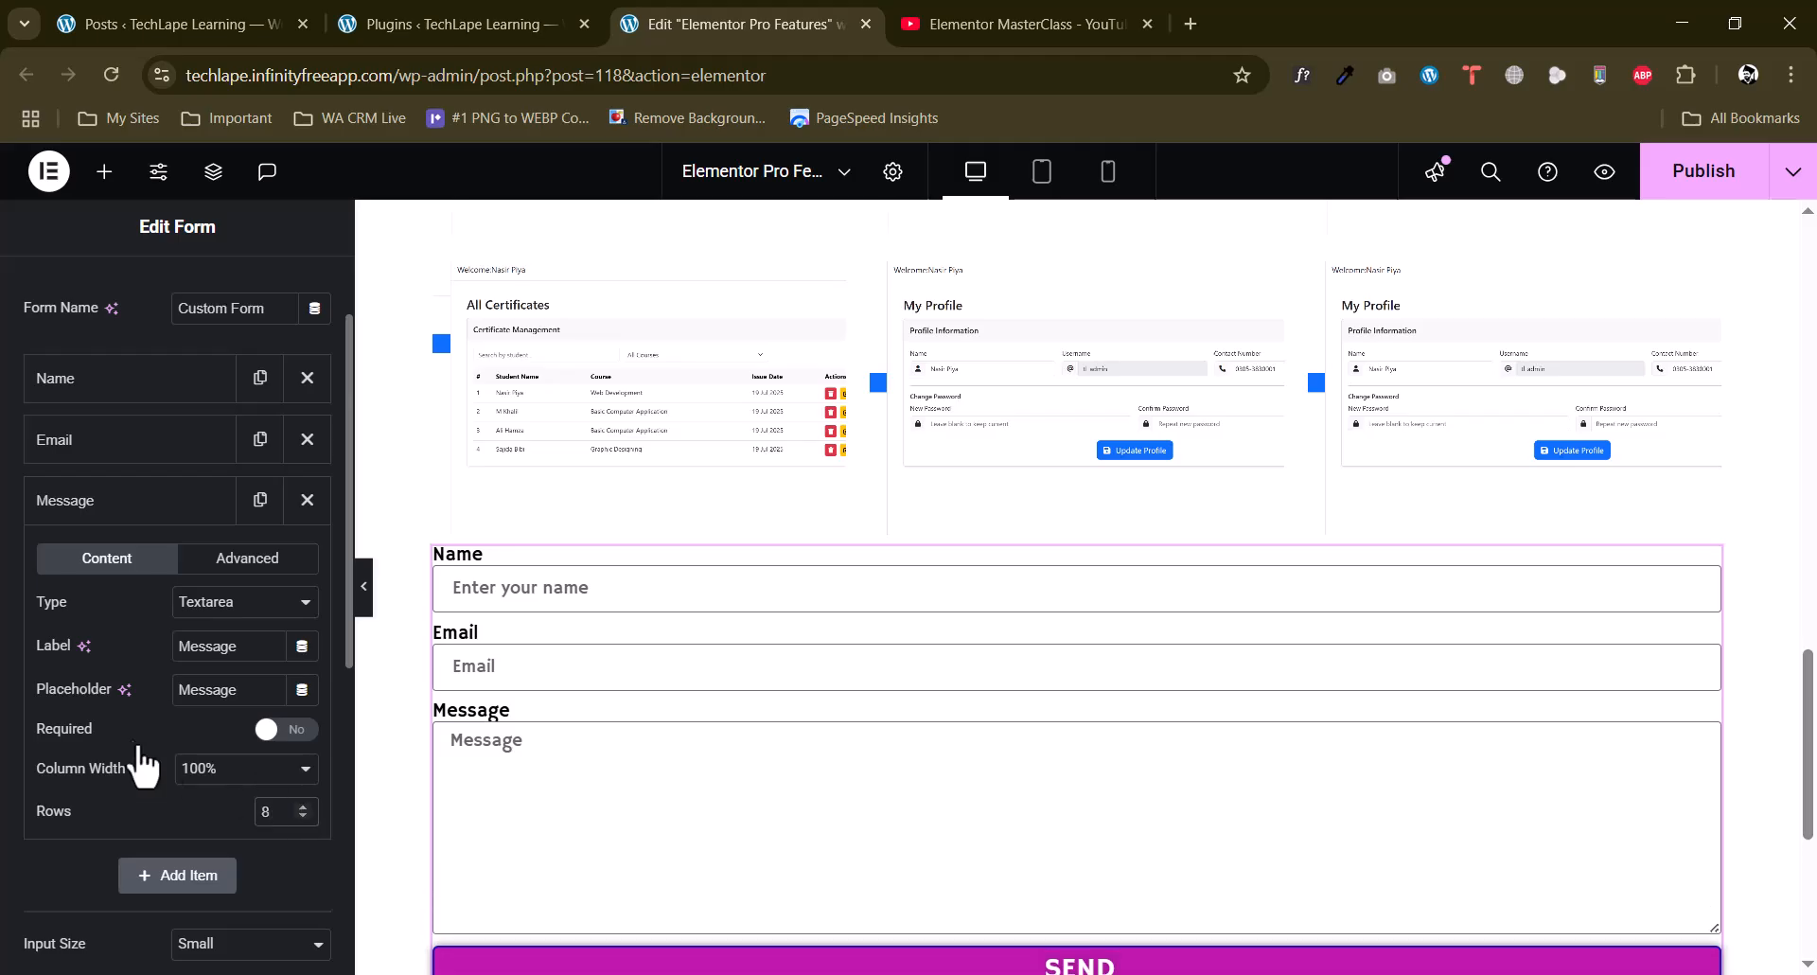
click(34, 506)
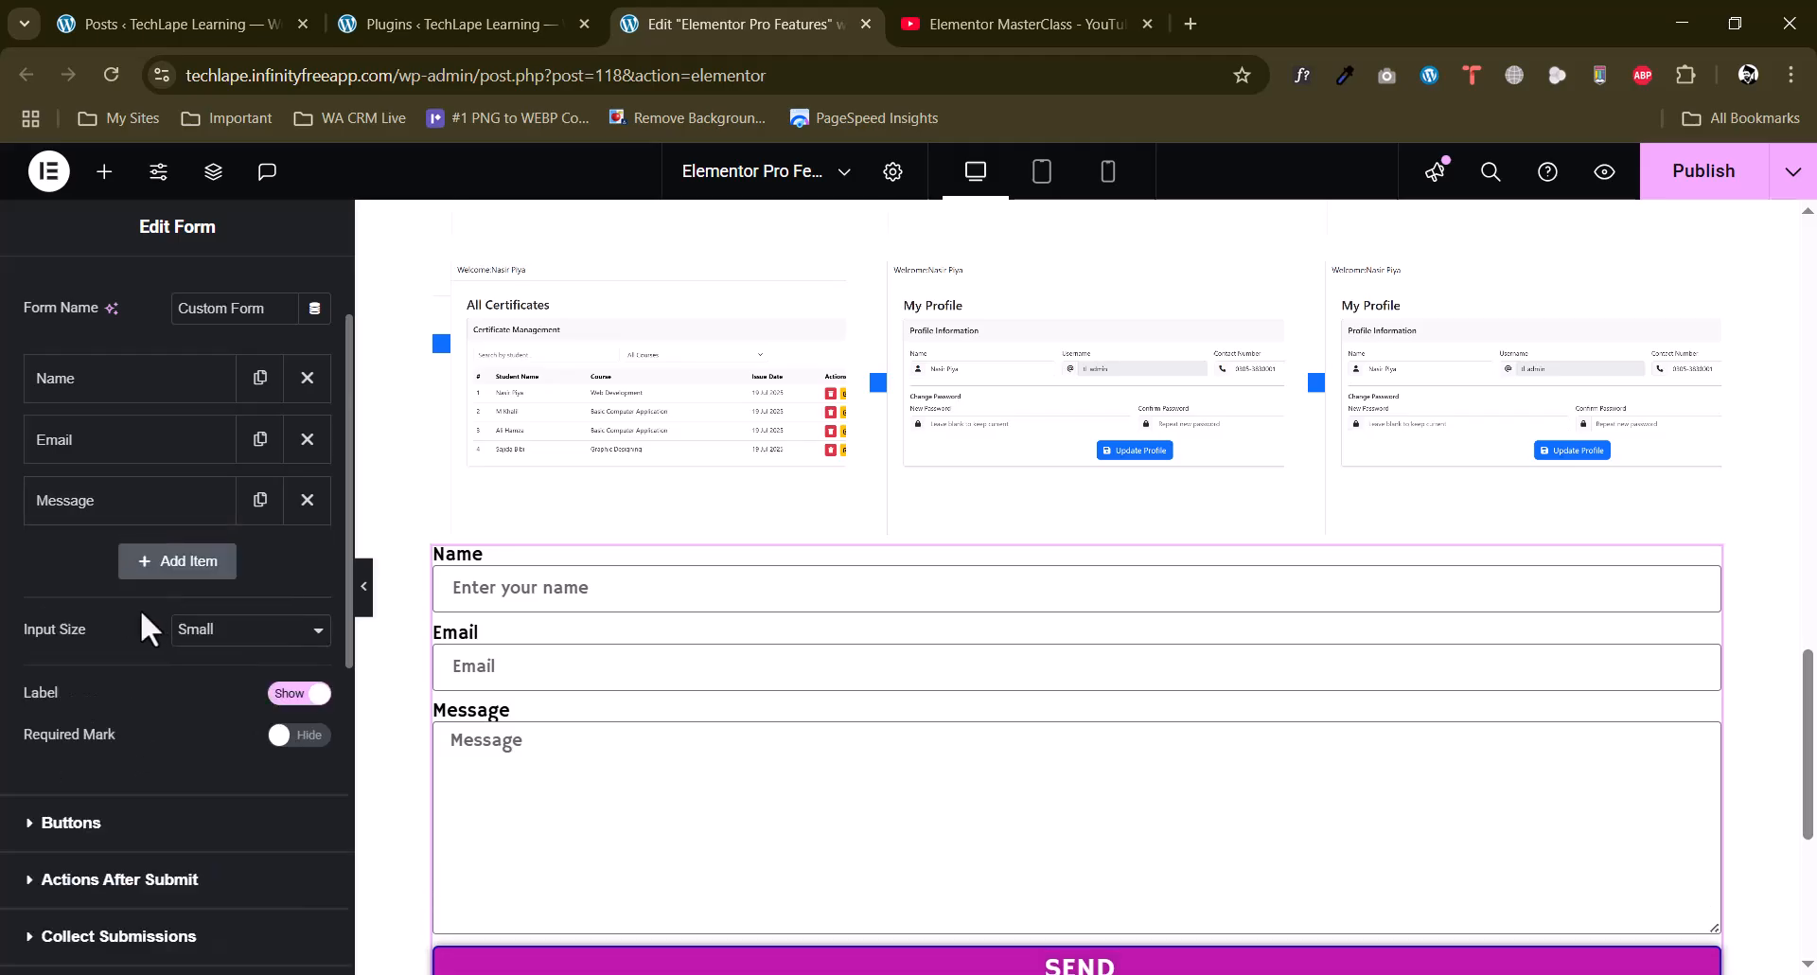
Add a fourth field to the form and set its type to File Upload.
click(178, 563)
scroll(12, 640, down, 2)
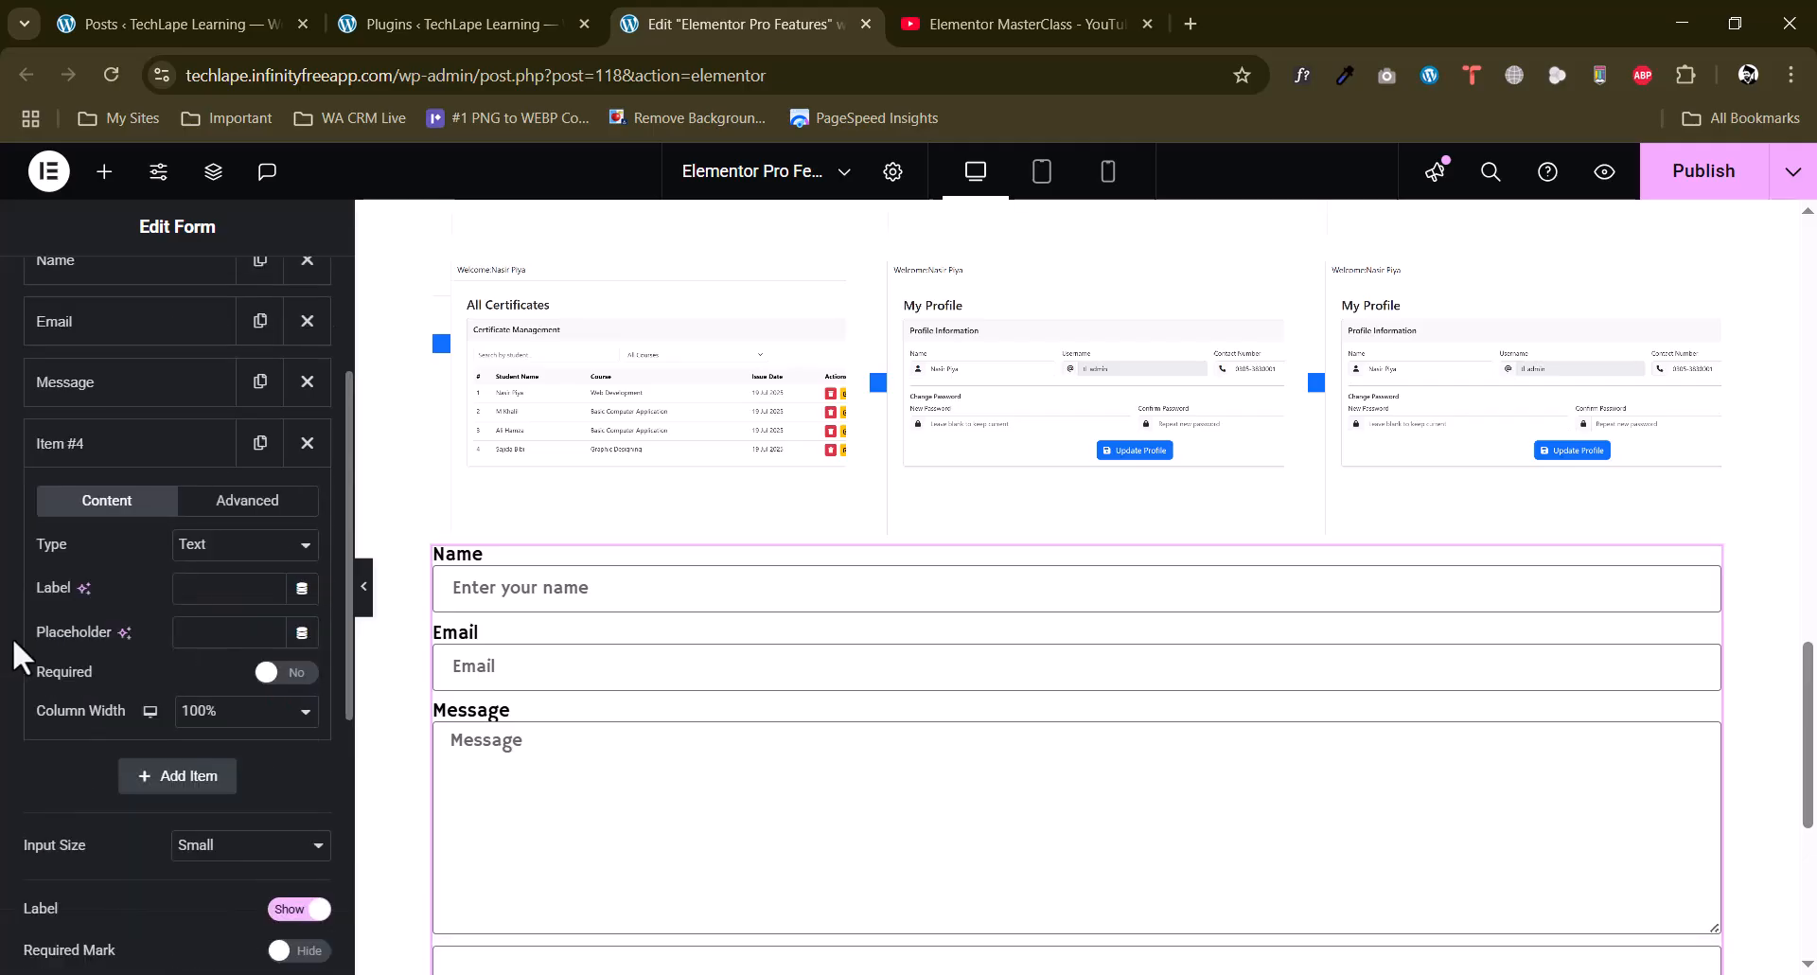
scroll(13, 641, up, 2)
scroll(13, 638, down, 2)
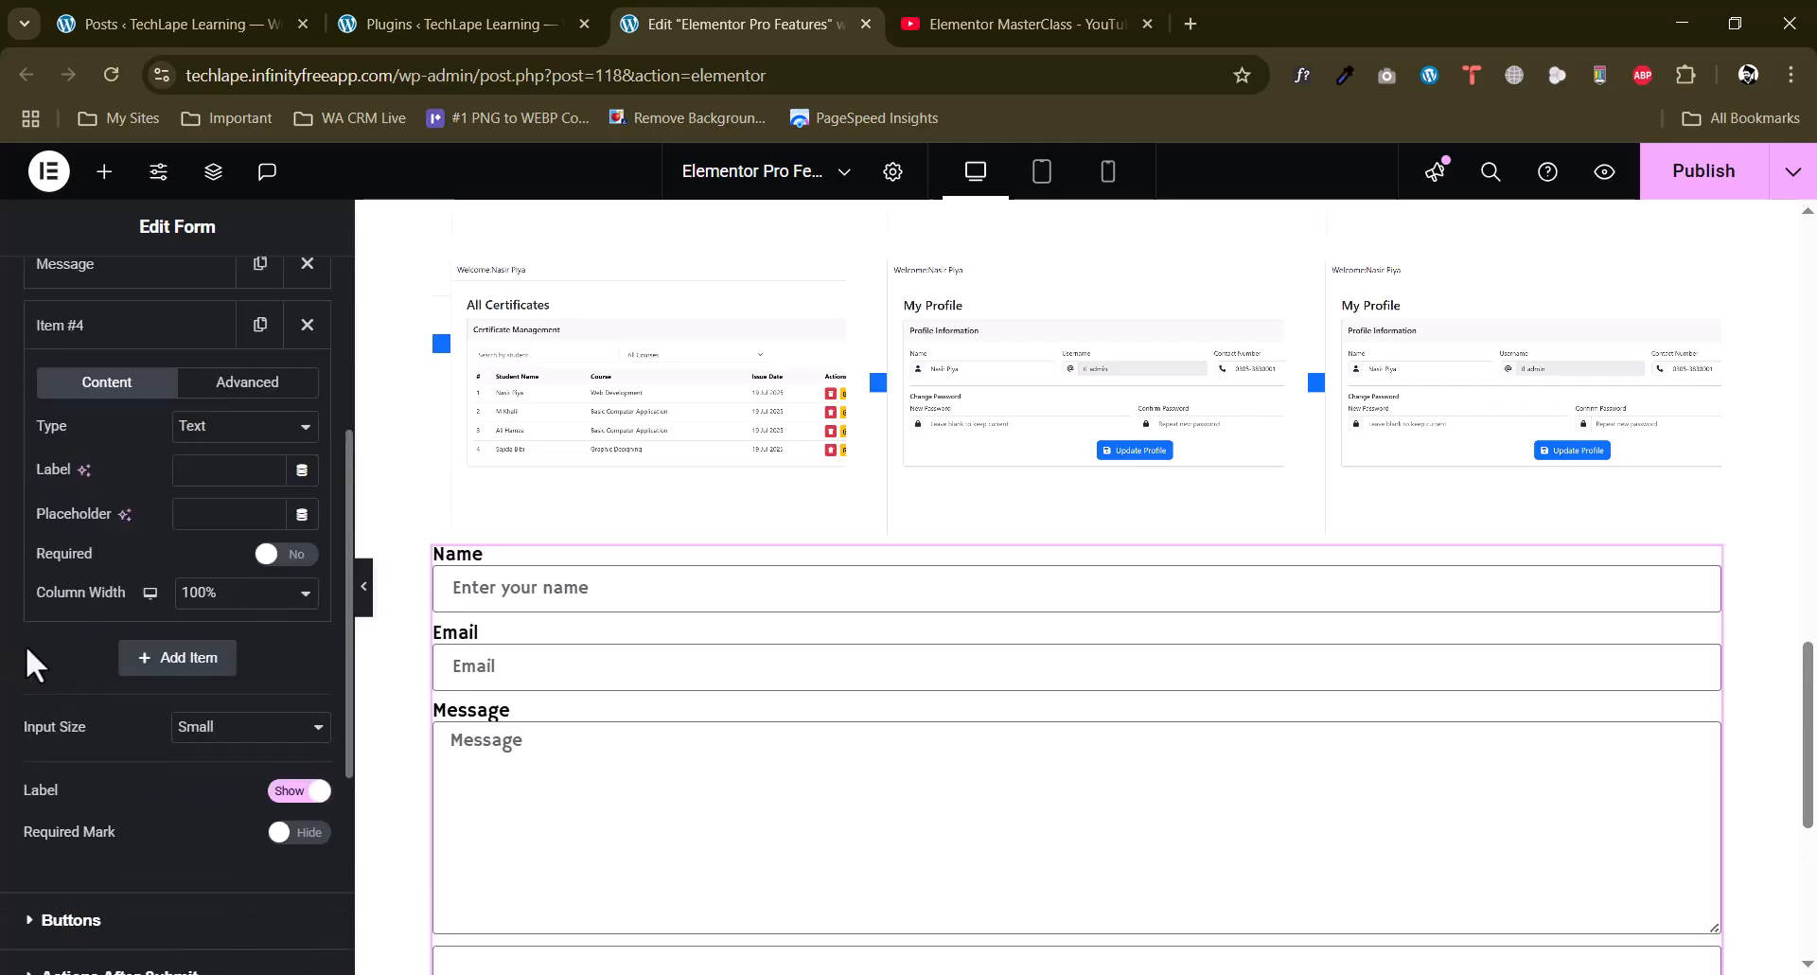
click(261, 426)
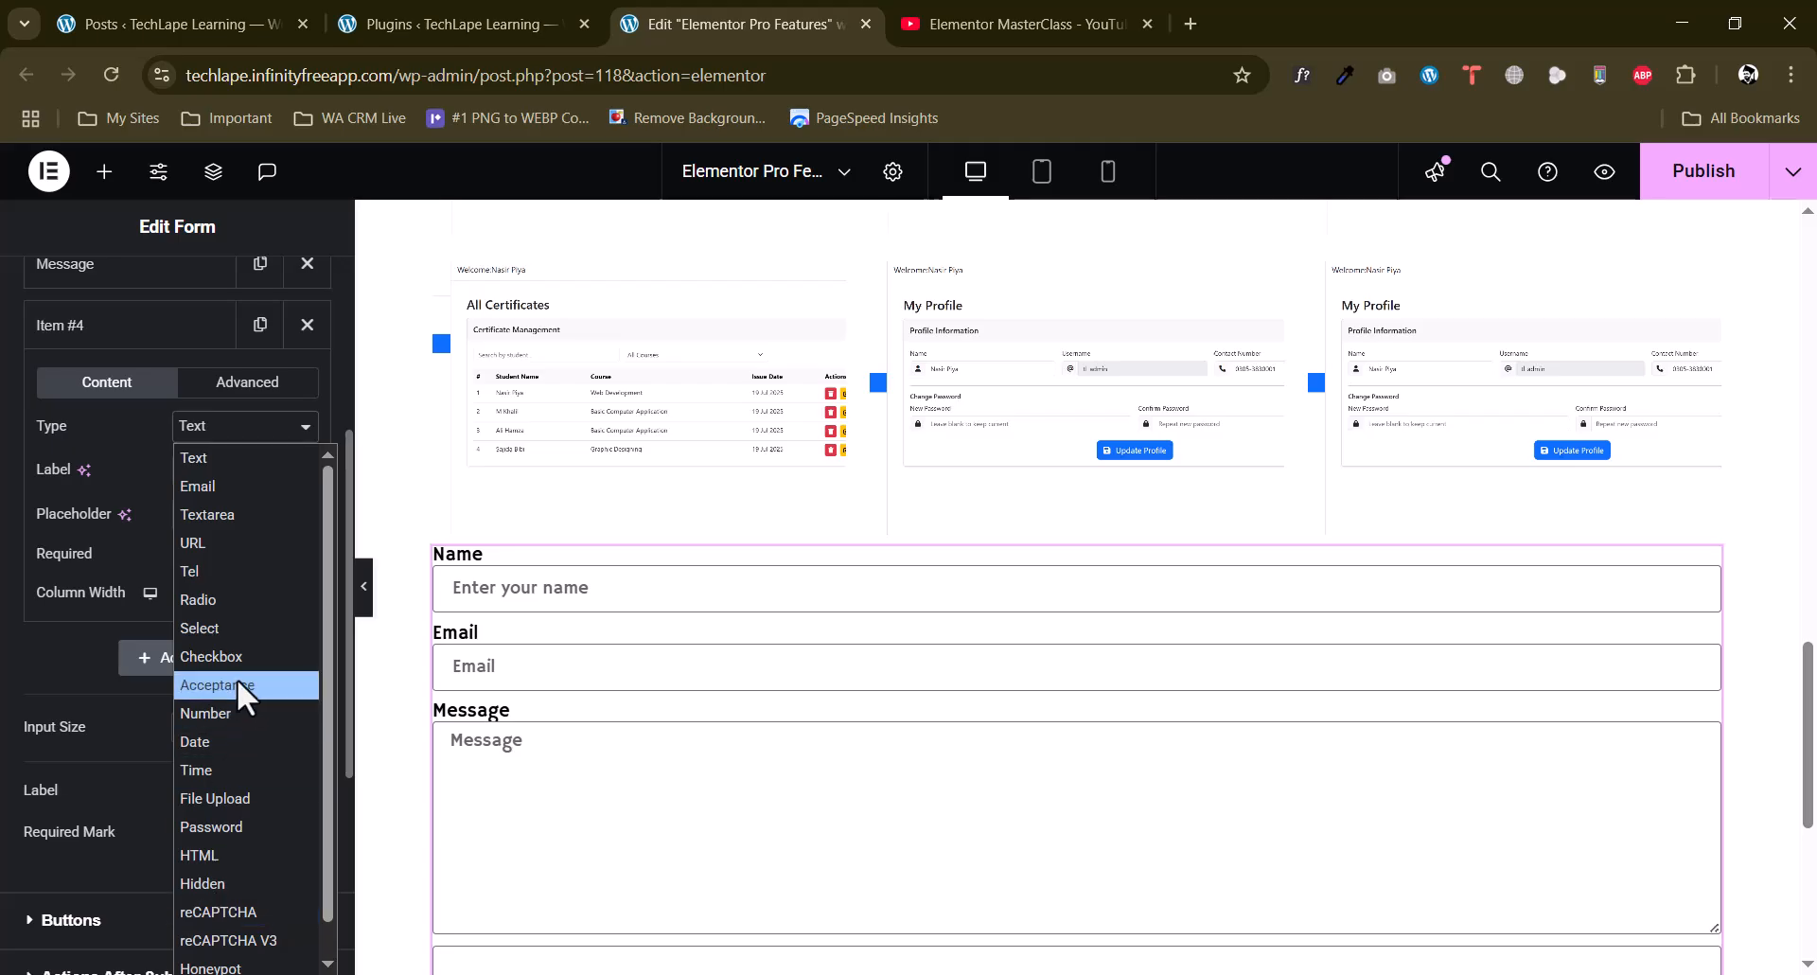
scroll(237, 678, down, 1)
scroll(212, 673, up, 1)
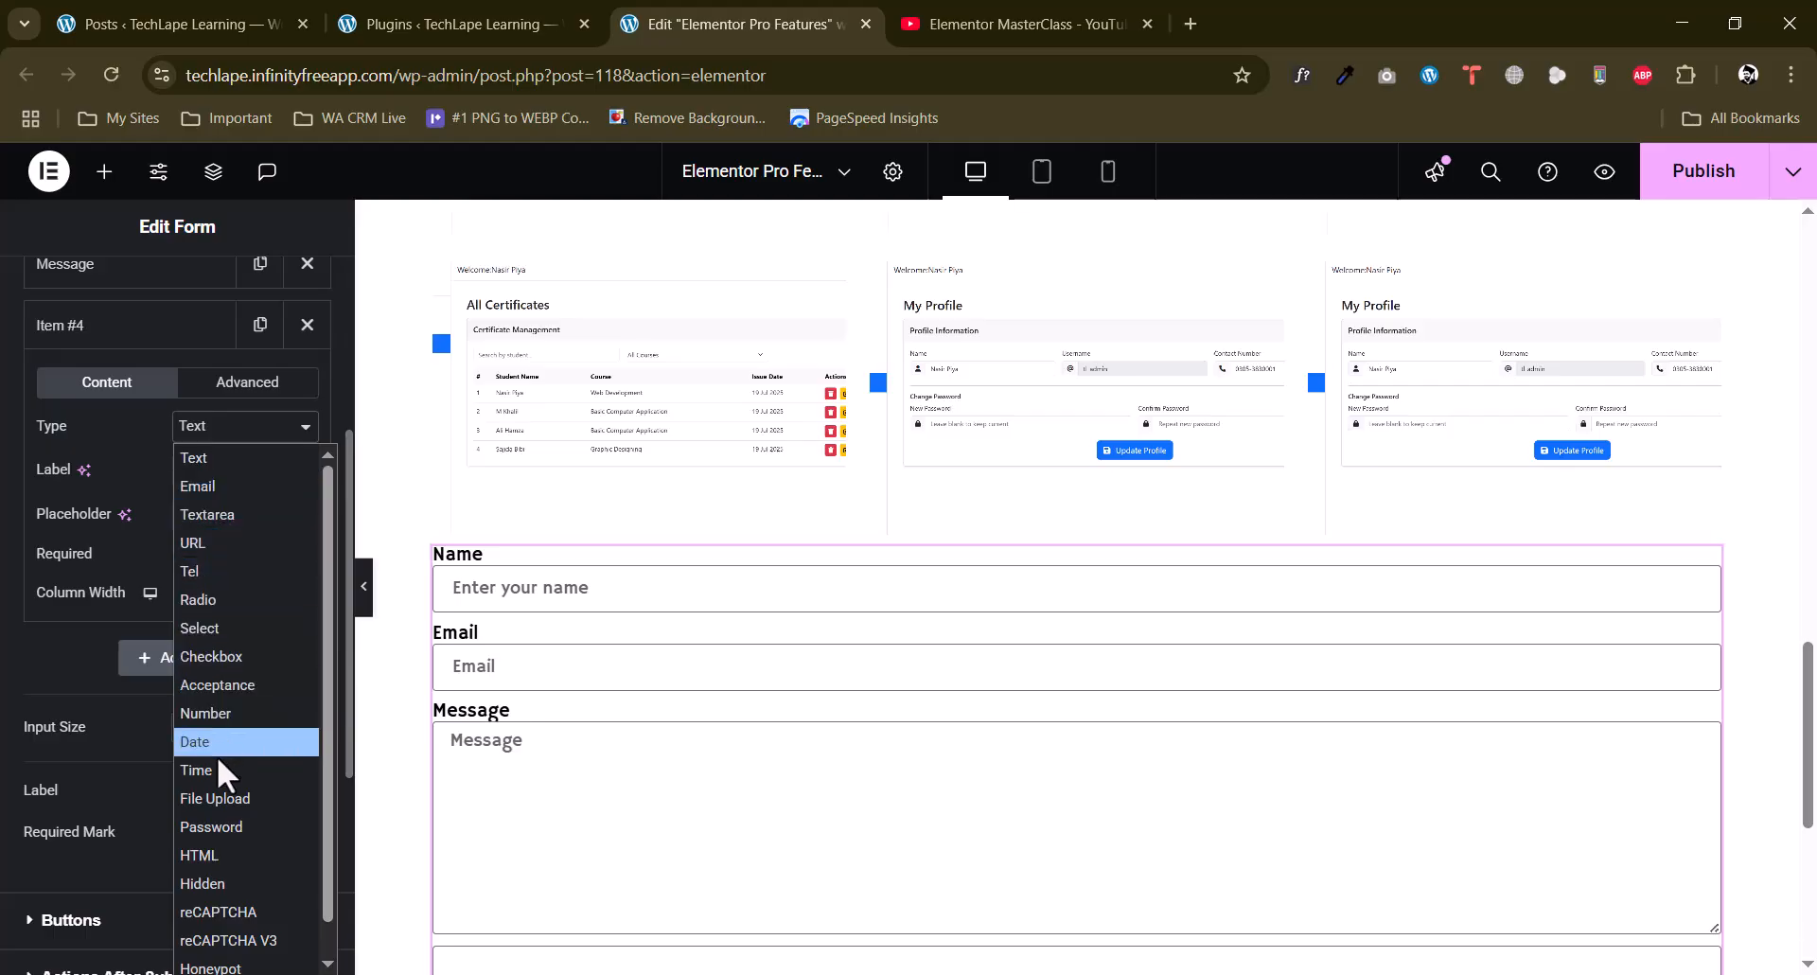
click(222, 798)
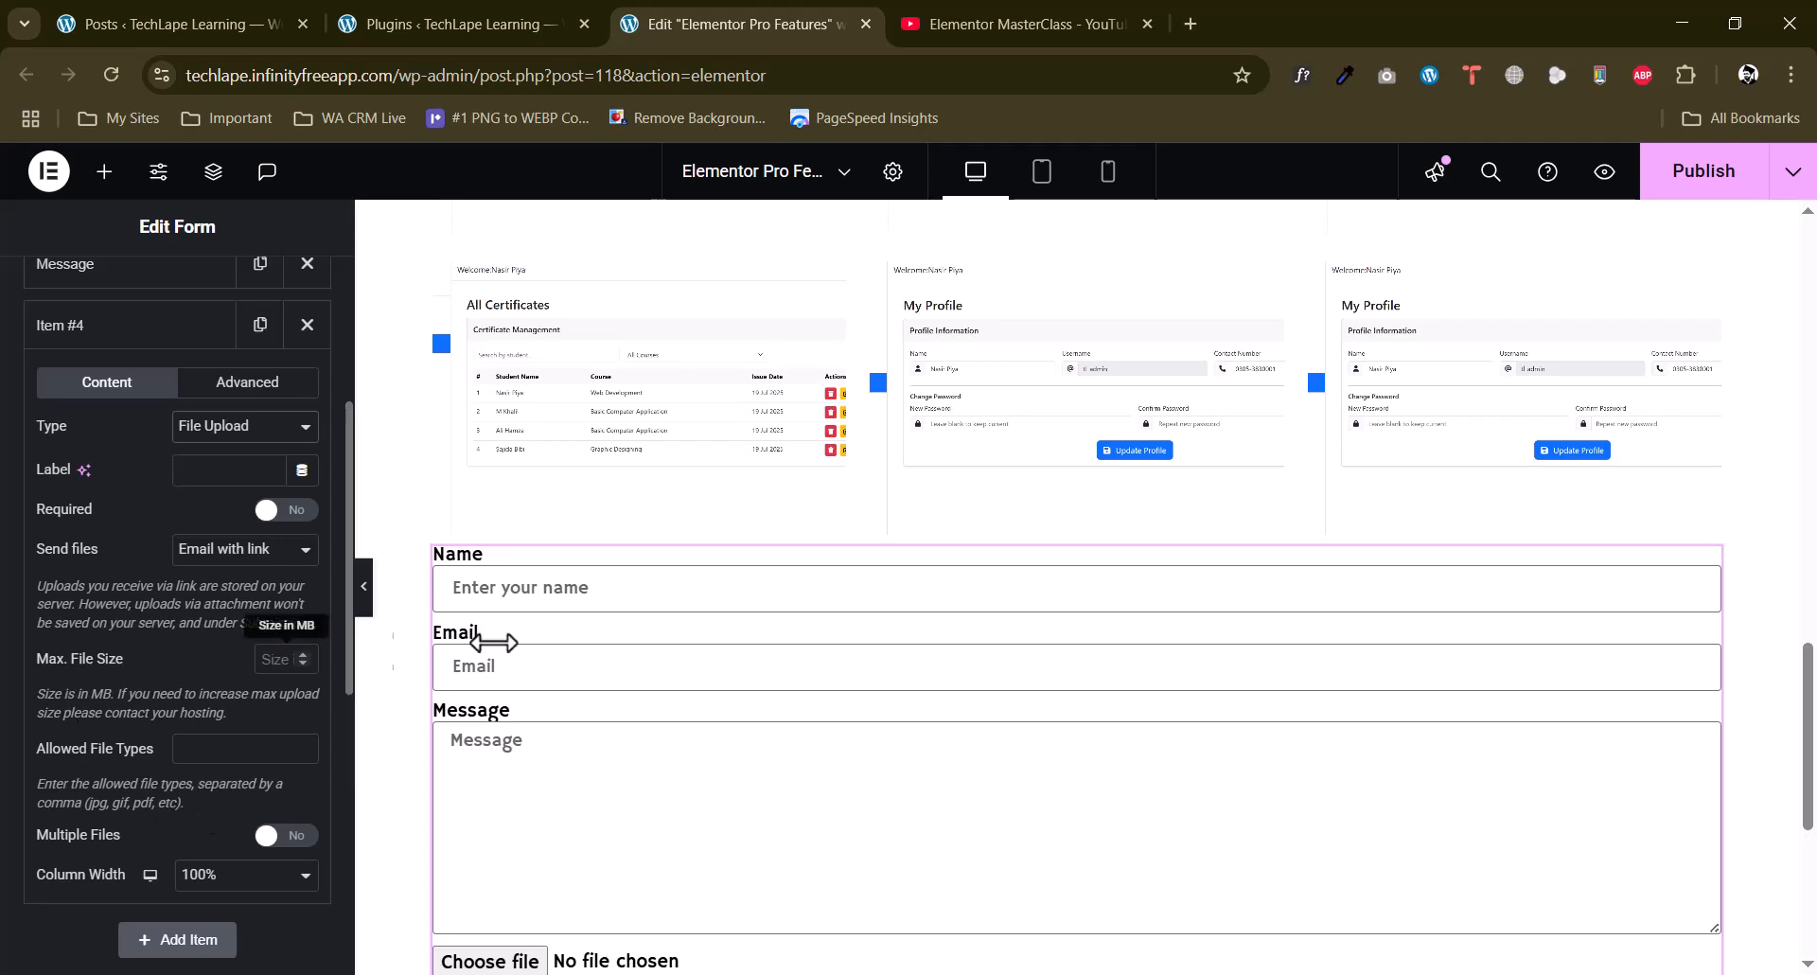
Allow multiple files on the form's file upload field.
scroll(473, 672, down, 5)
scroll(606, 746, up, 3)
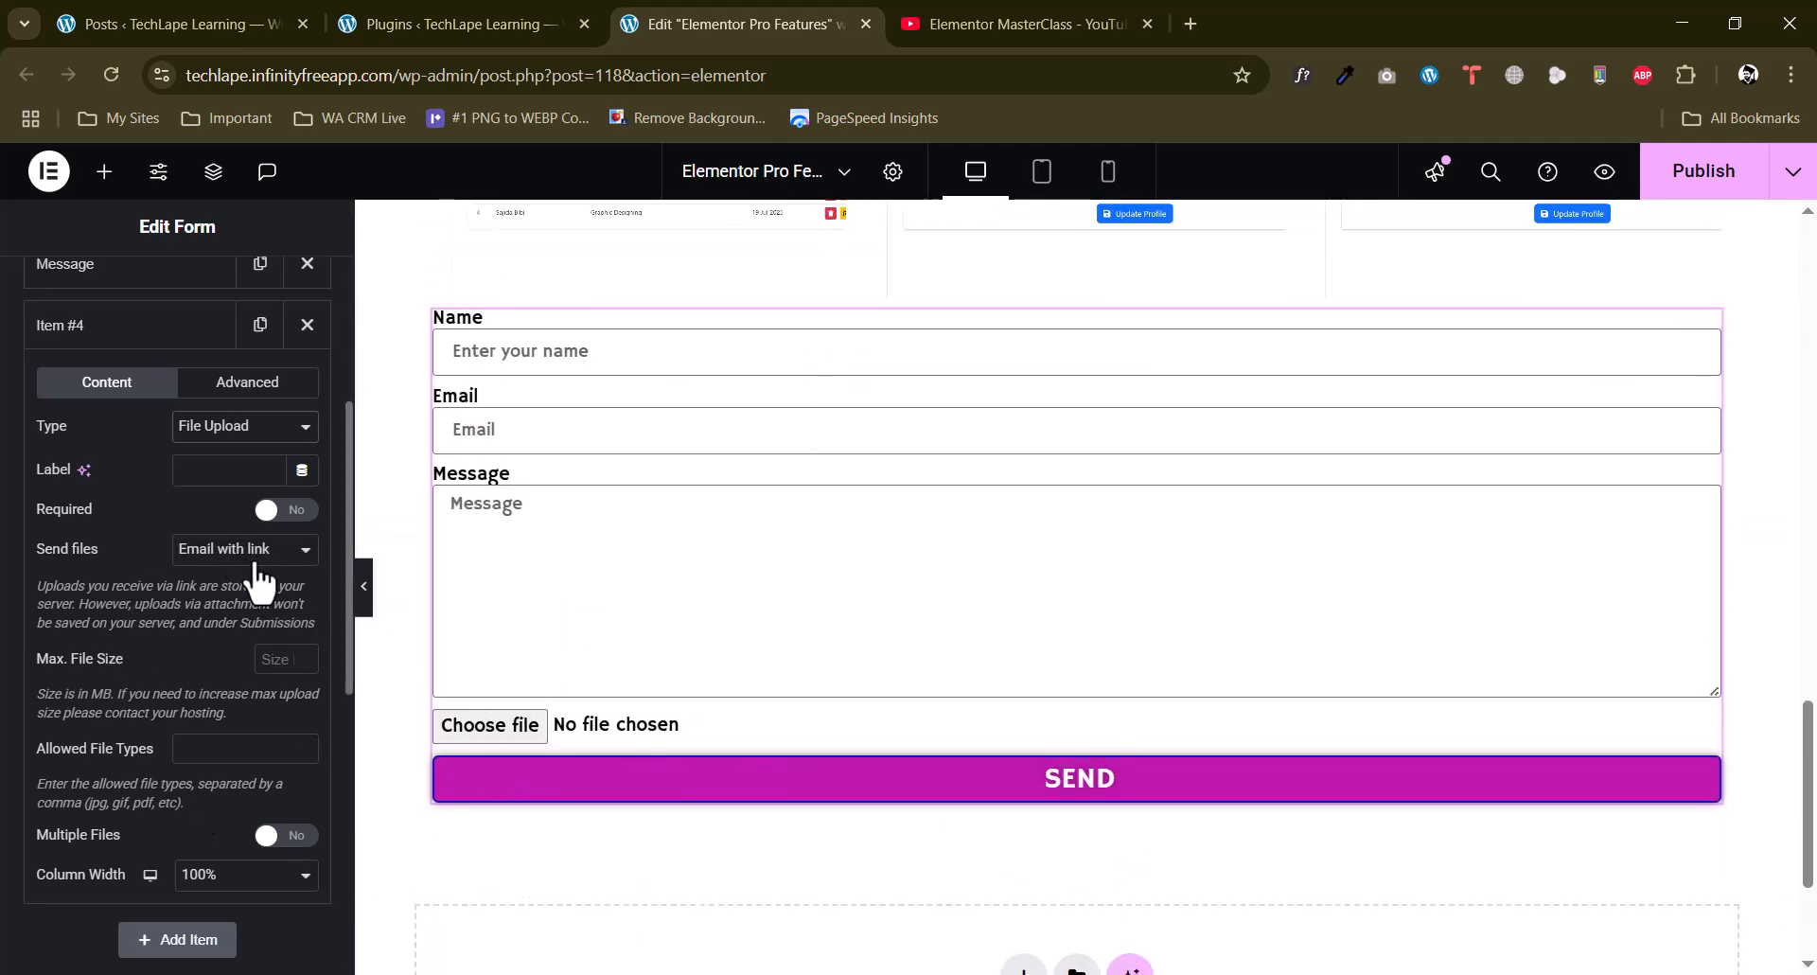
click(286, 837)
scroll(214, 730, down, 3)
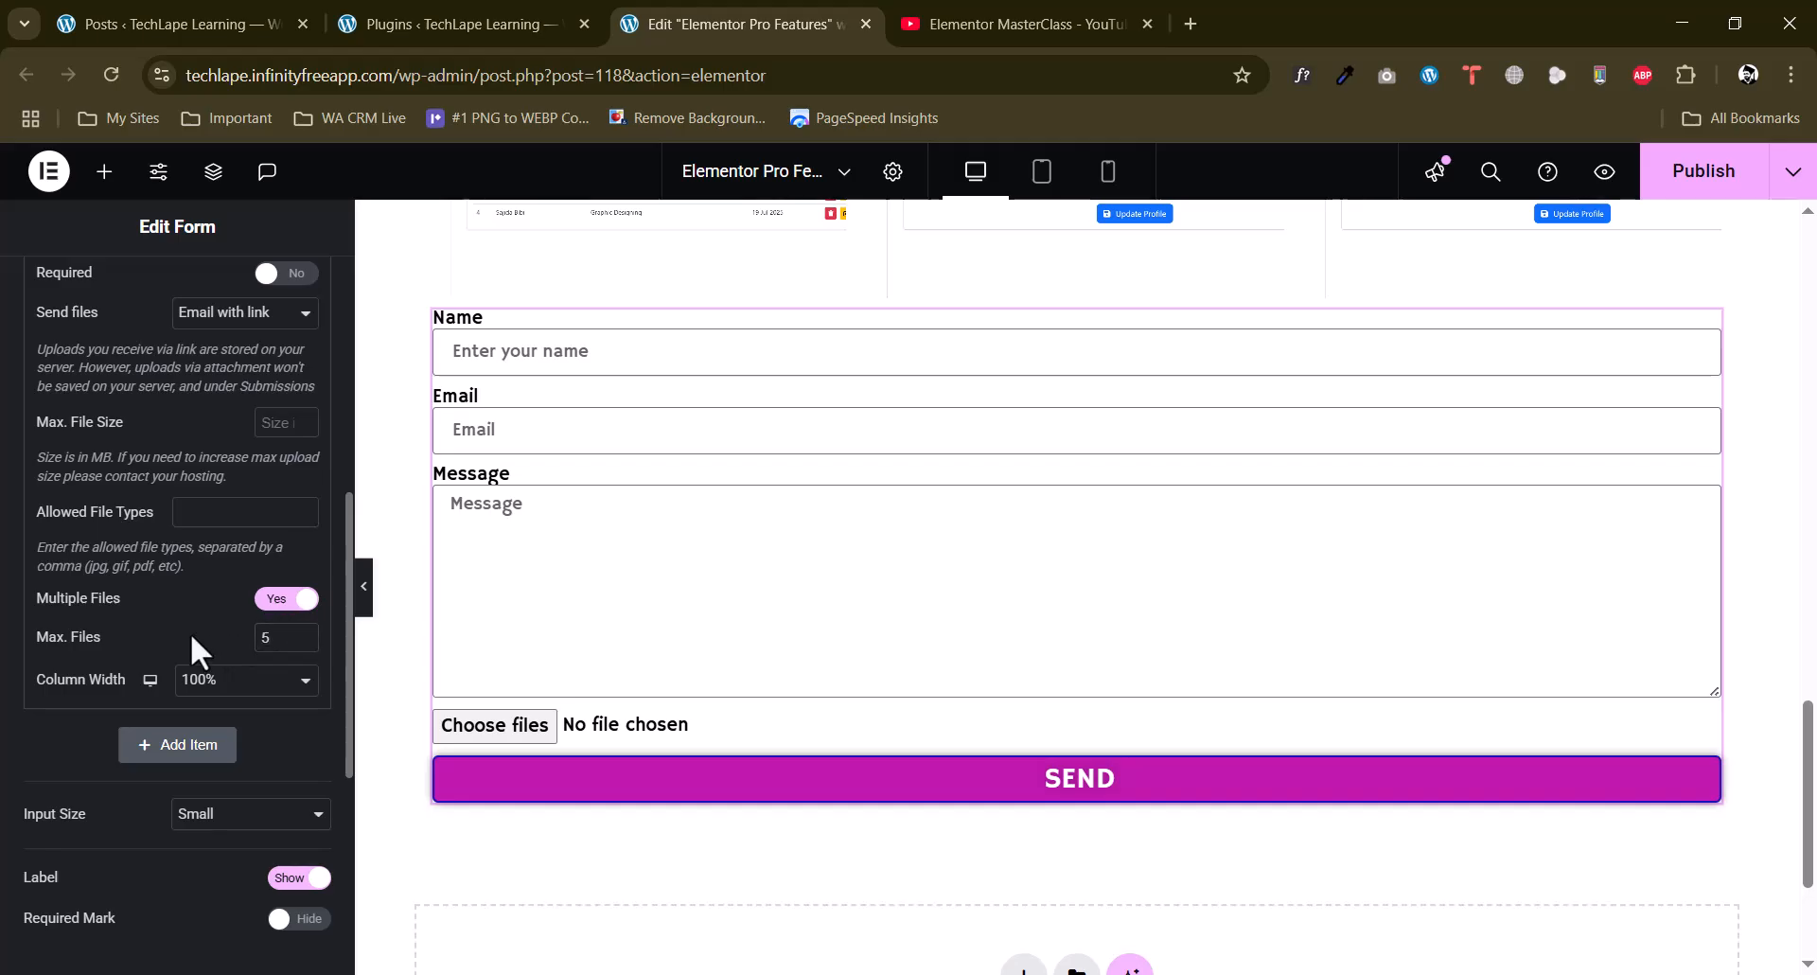
scroll(185, 560, up, 1)
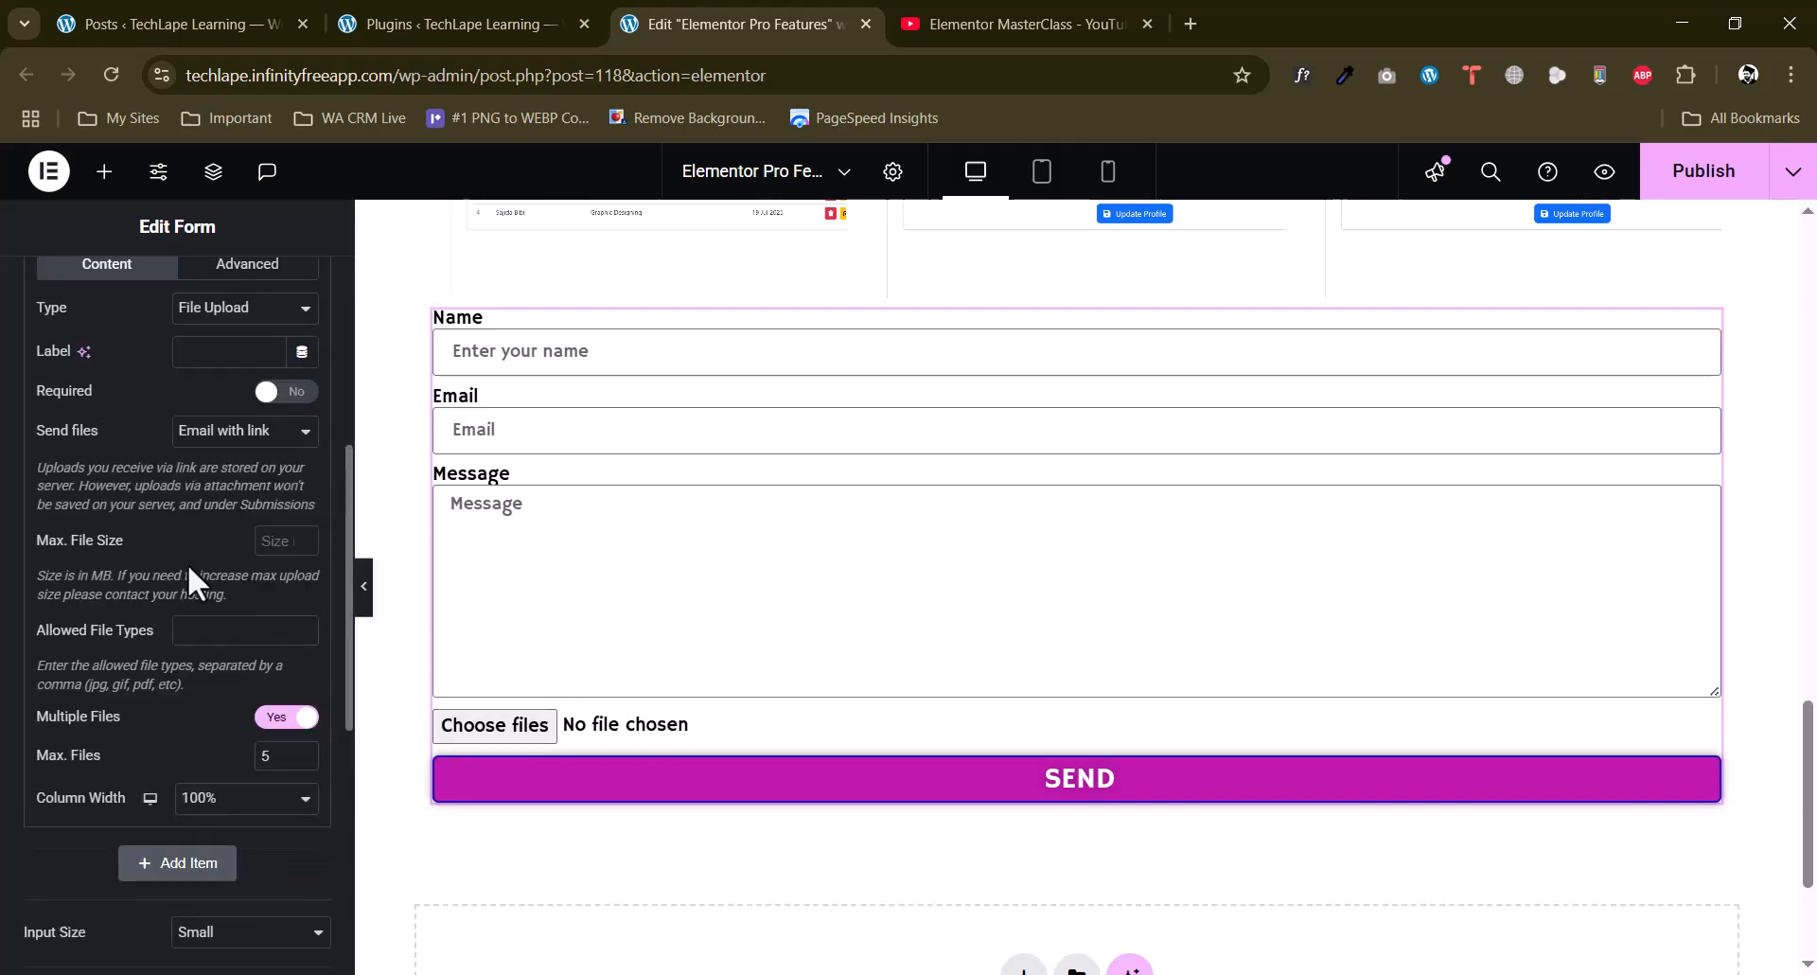
Set the file upload field's maximum file size to 10 MB and allowed type to .jpg, and check its Send files options.
click(225, 632)
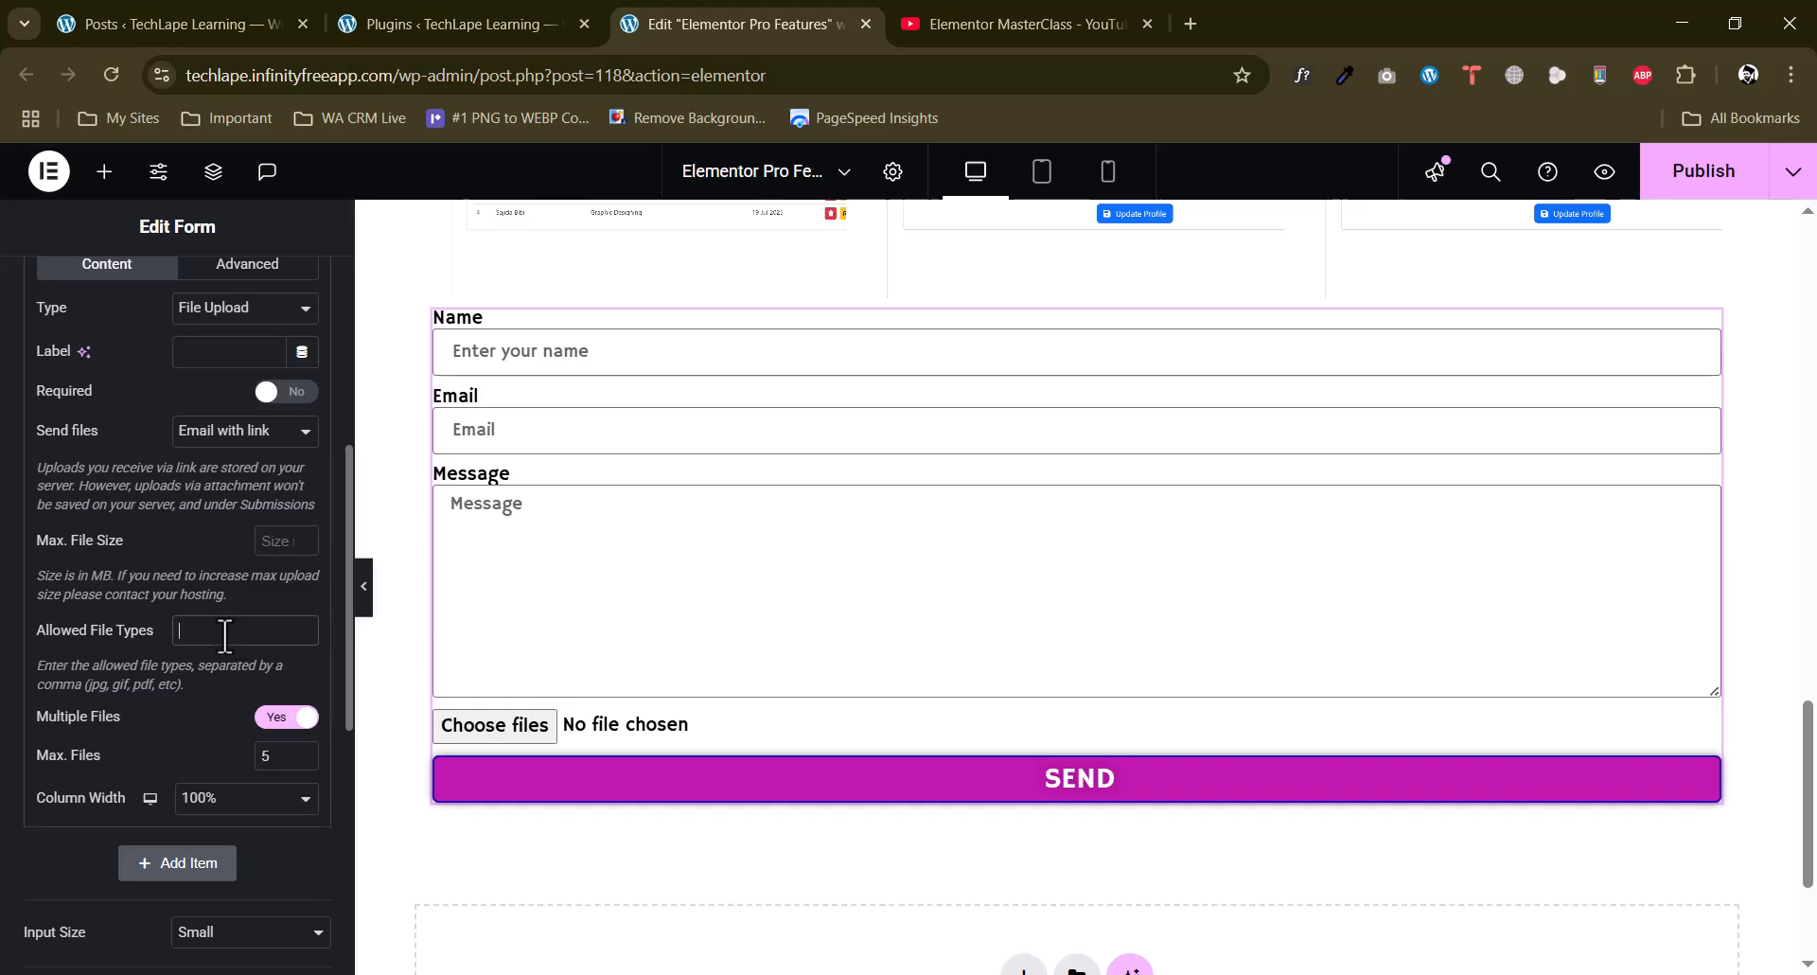
drag(34, 625, 196, 685)
click(152, 689)
drag(186, 685, 40, 674)
click(112, 662)
click(184, 635)
text(.jpg)
scroll(163, 547, up, 2)
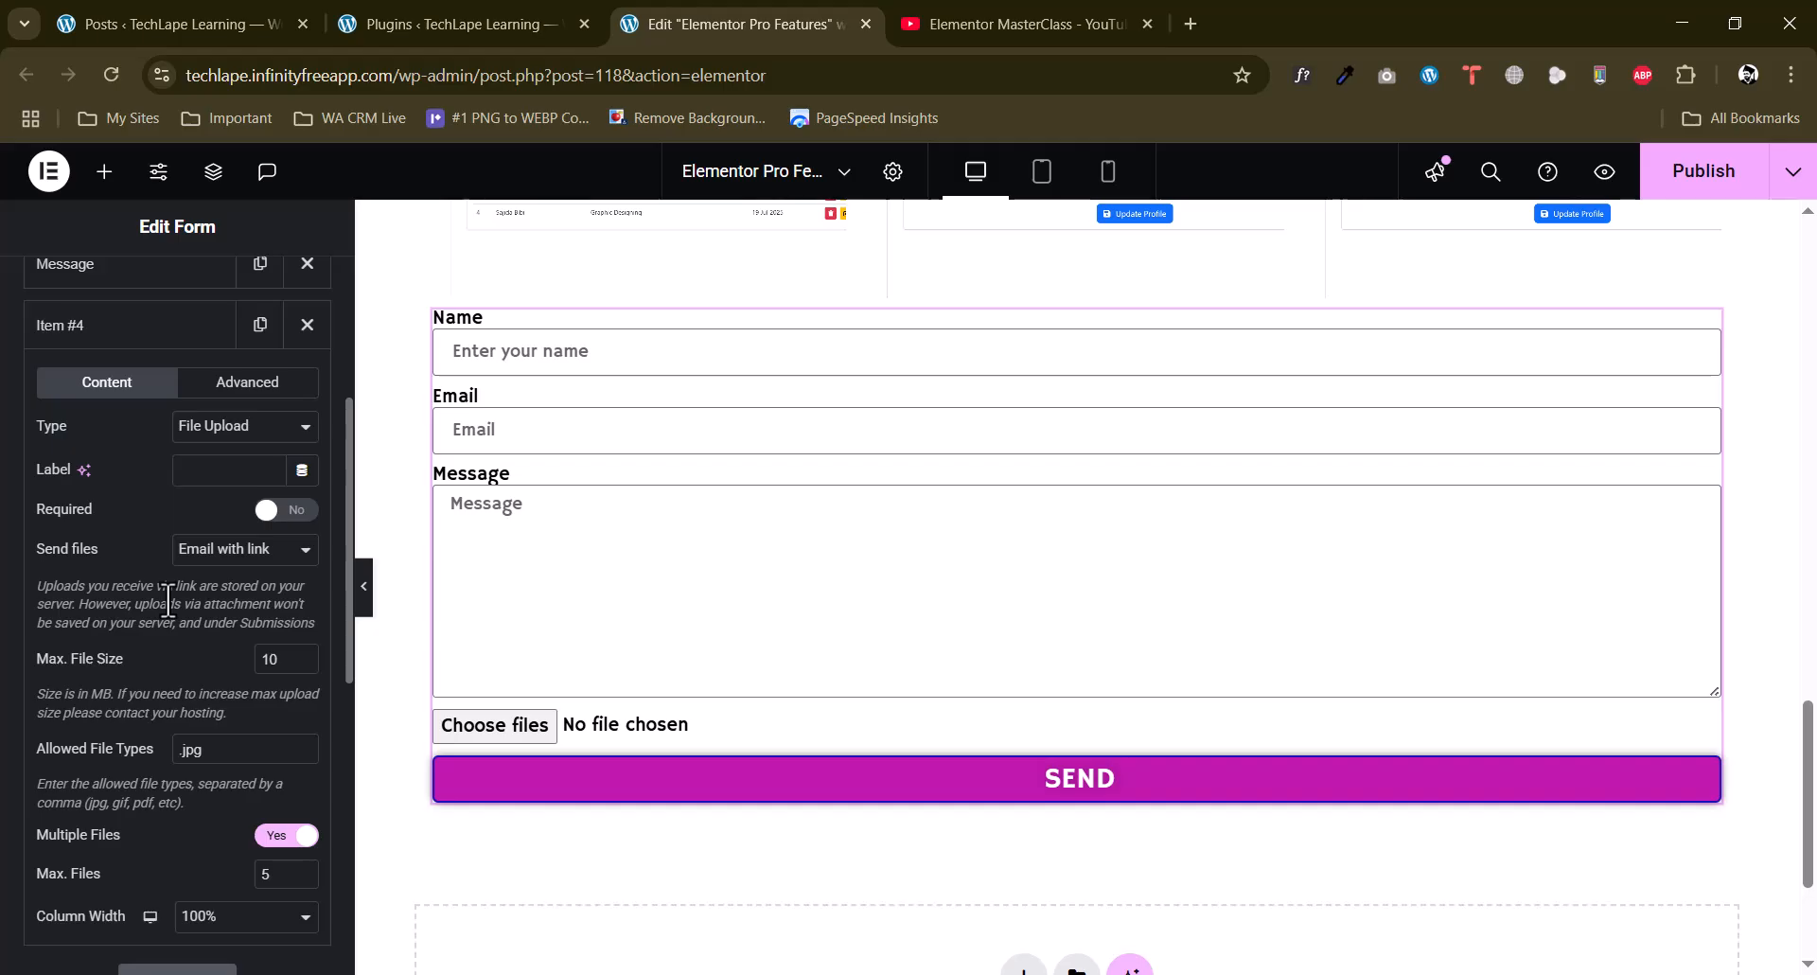
click(225, 557)
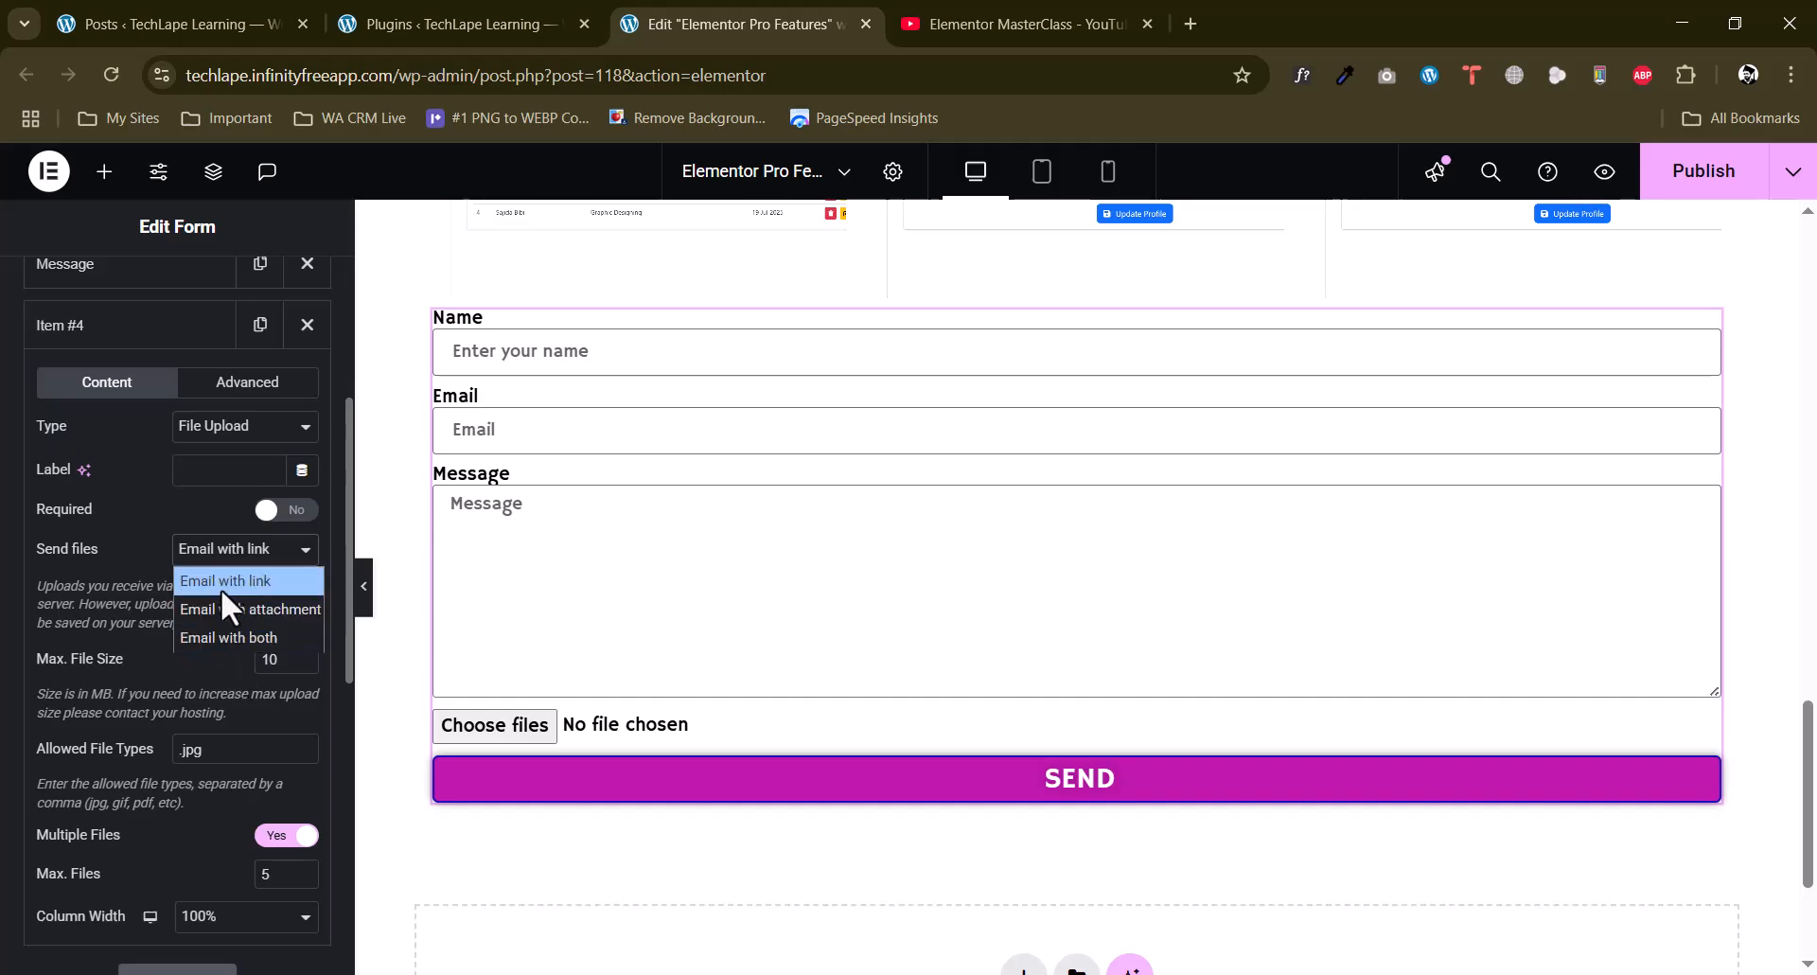
click(142, 606)
Try labelling the file upload field "Choose" and clear the label again.
scroll(142, 606, up, 1)
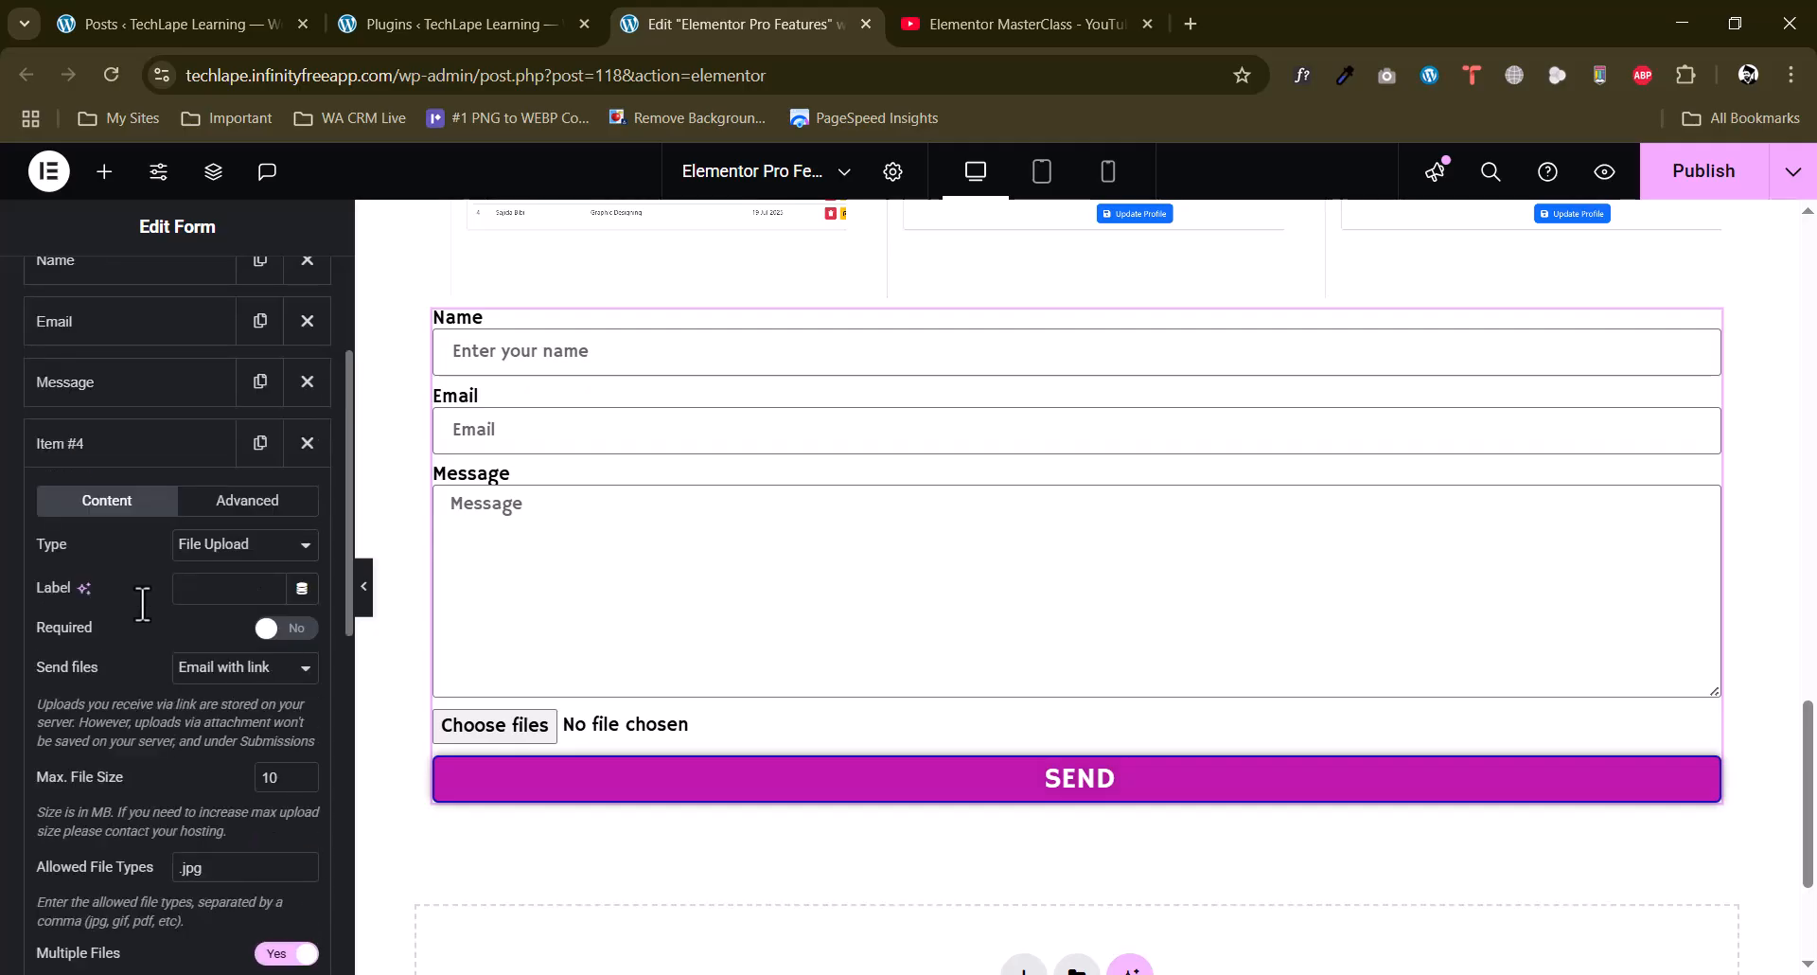
click(197, 579)
text(Choose)
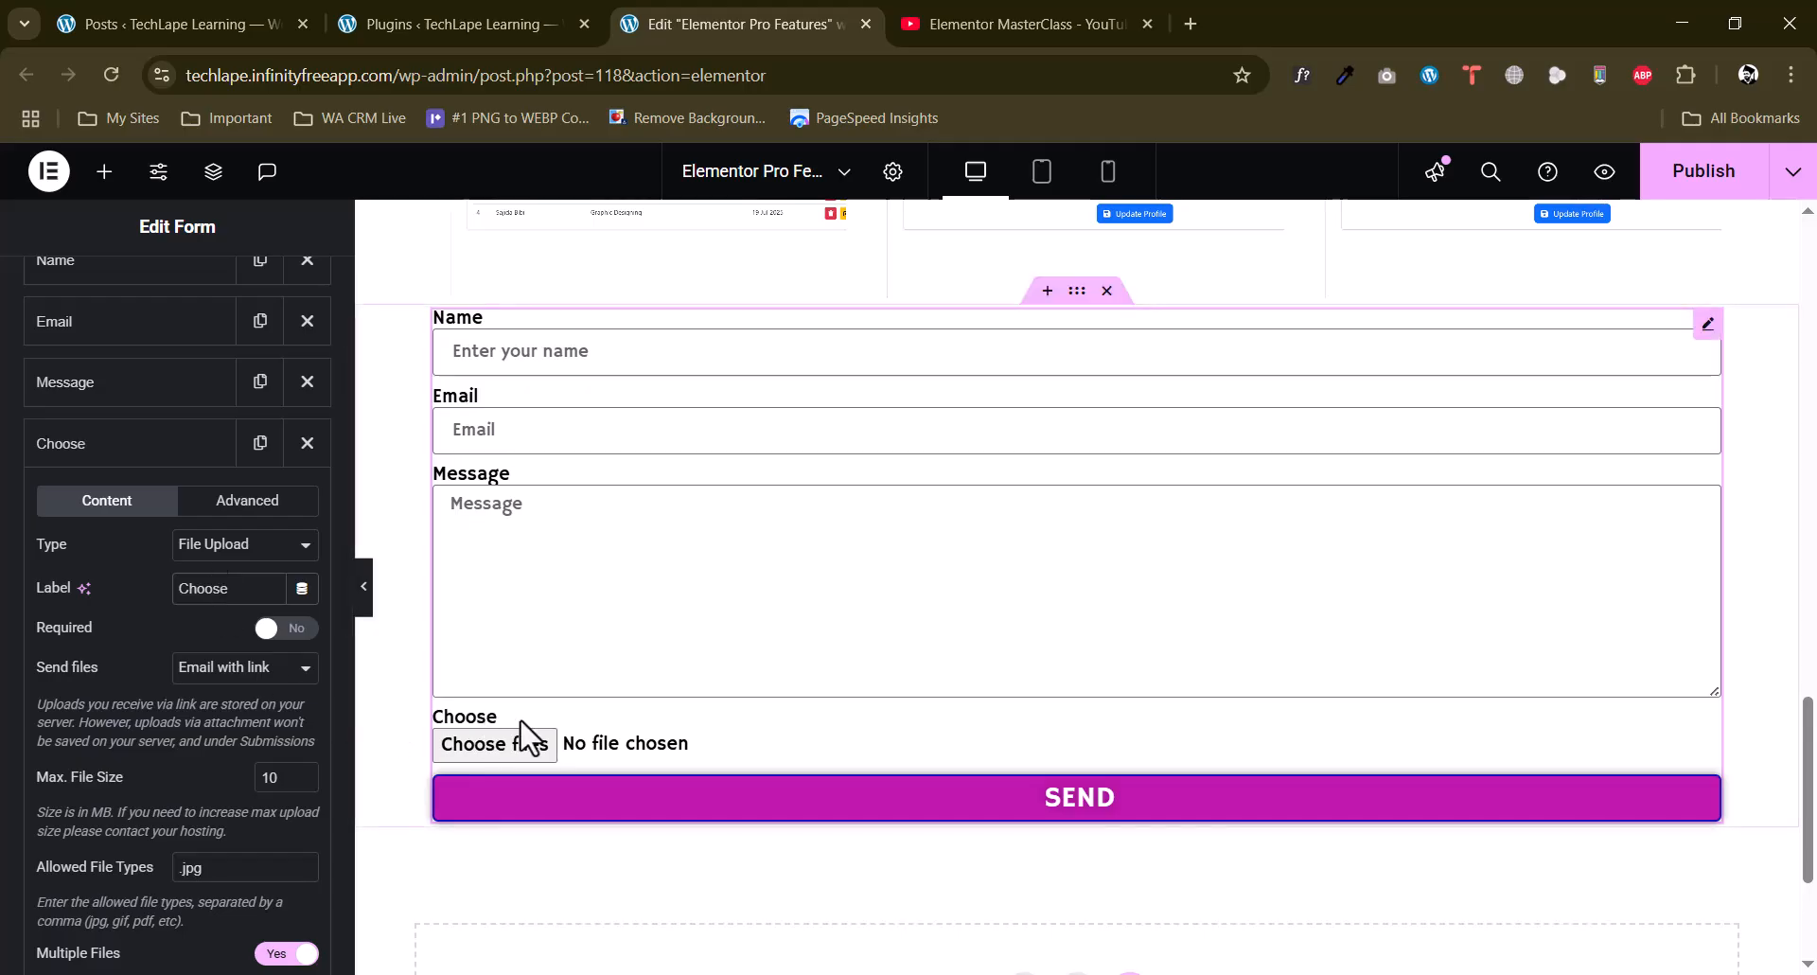
drag(258, 586, 168, 586)
key(BackSpace)
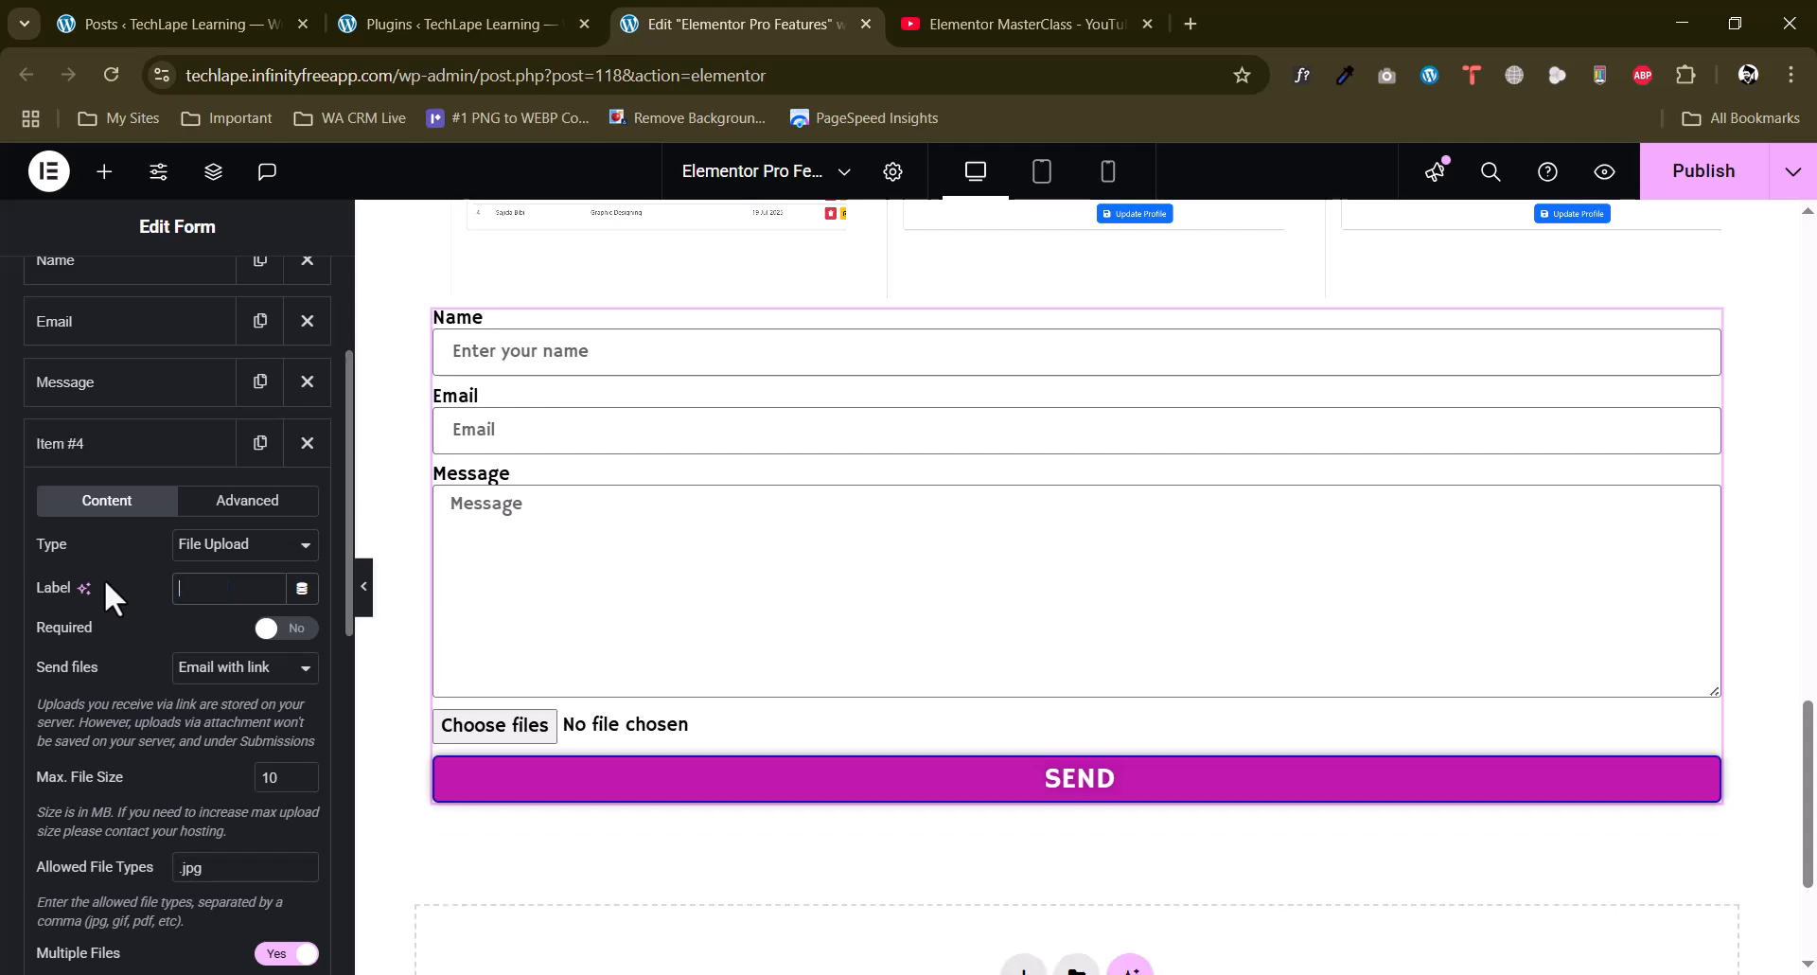
Add a fifth field to the form and set its type to URL.
scroll(104, 576, down, 2)
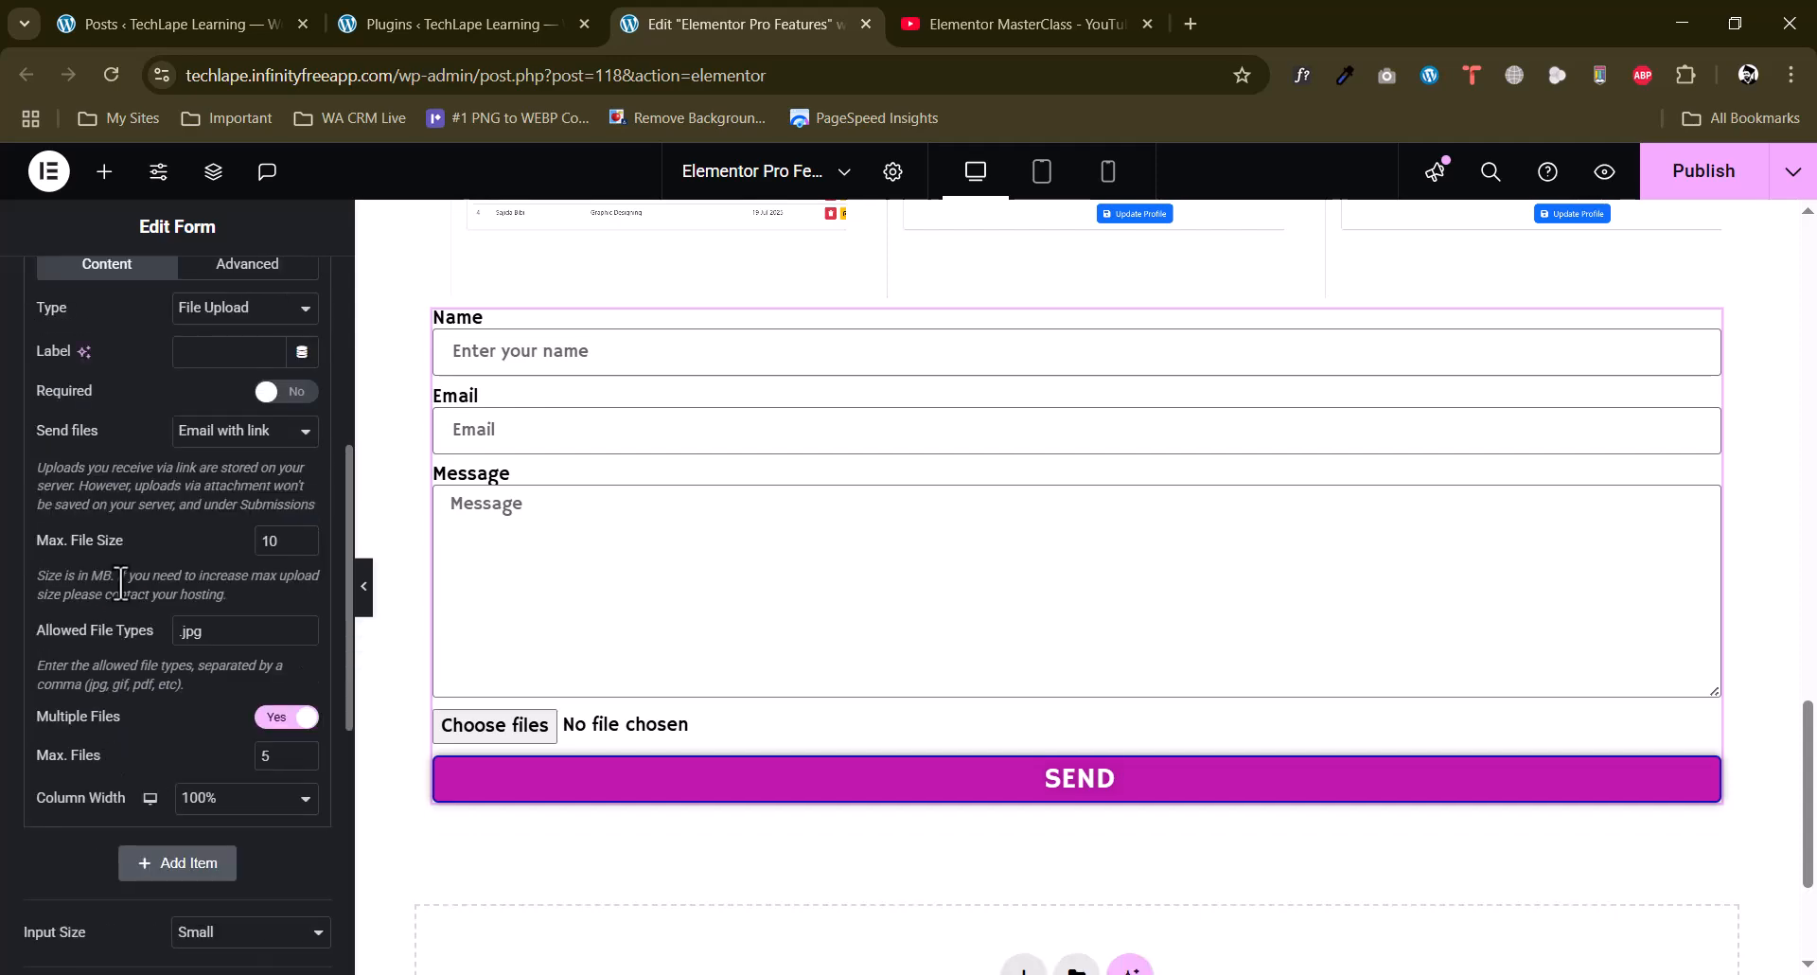
scroll(120, 582, up, 1)
click(134, 333)
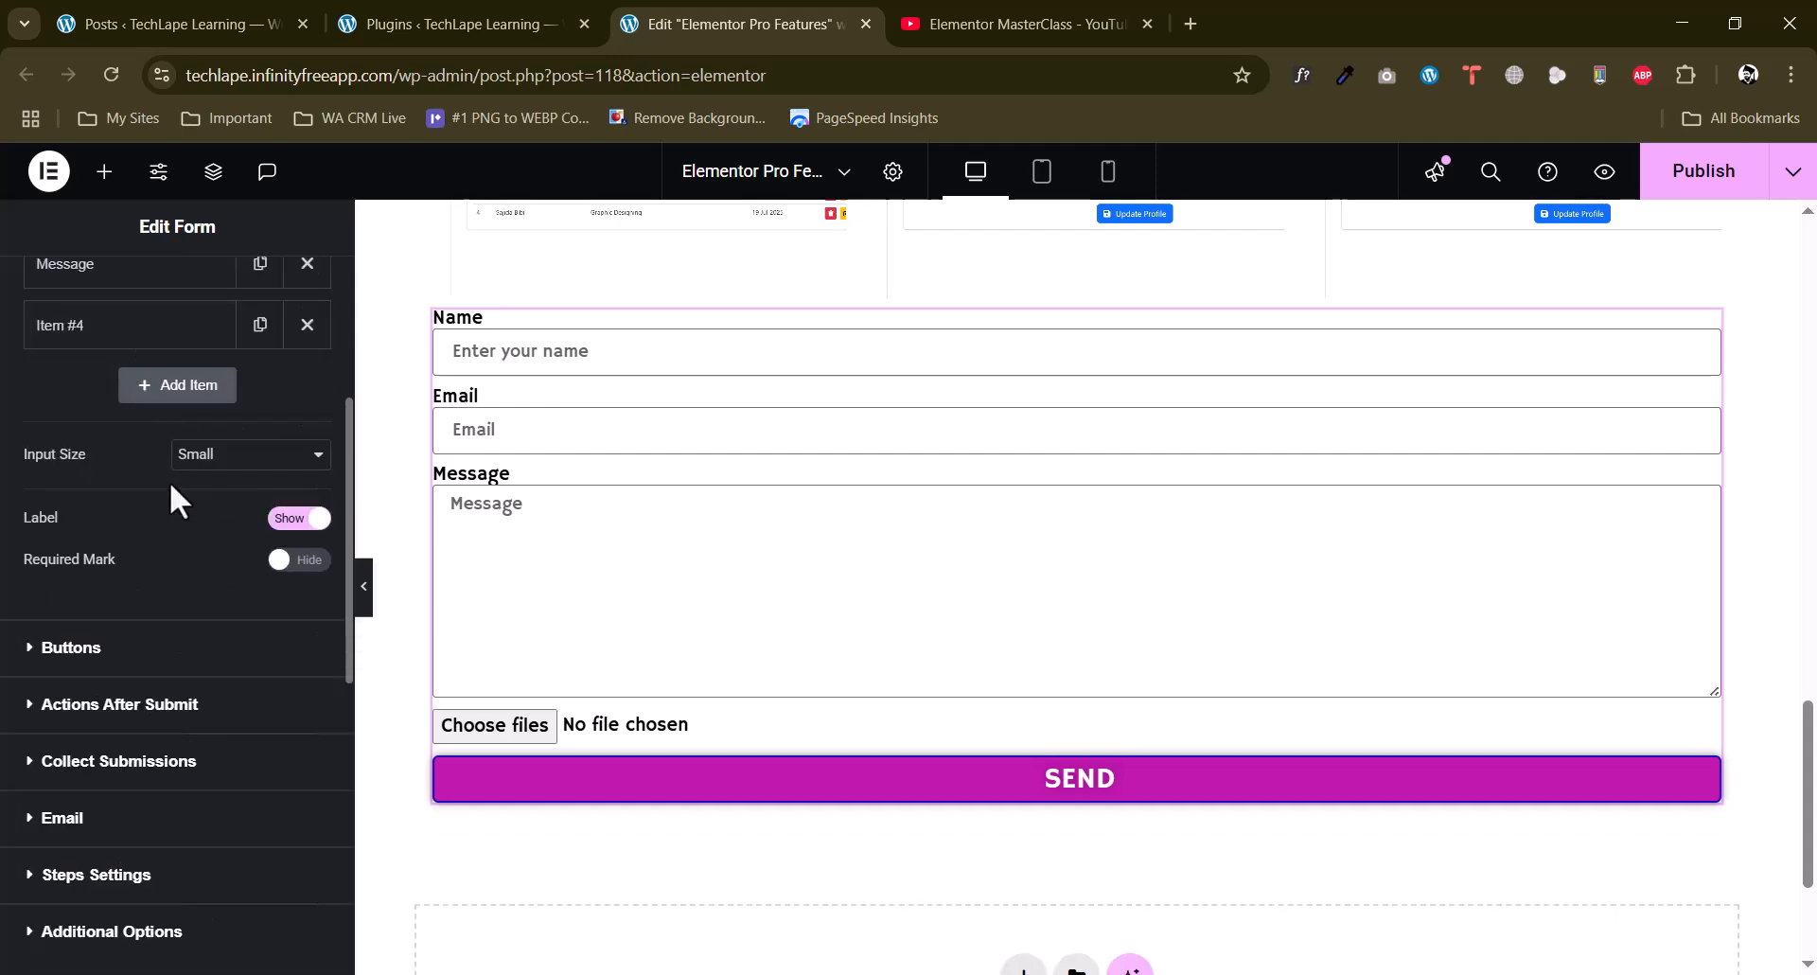
click(178, 383)
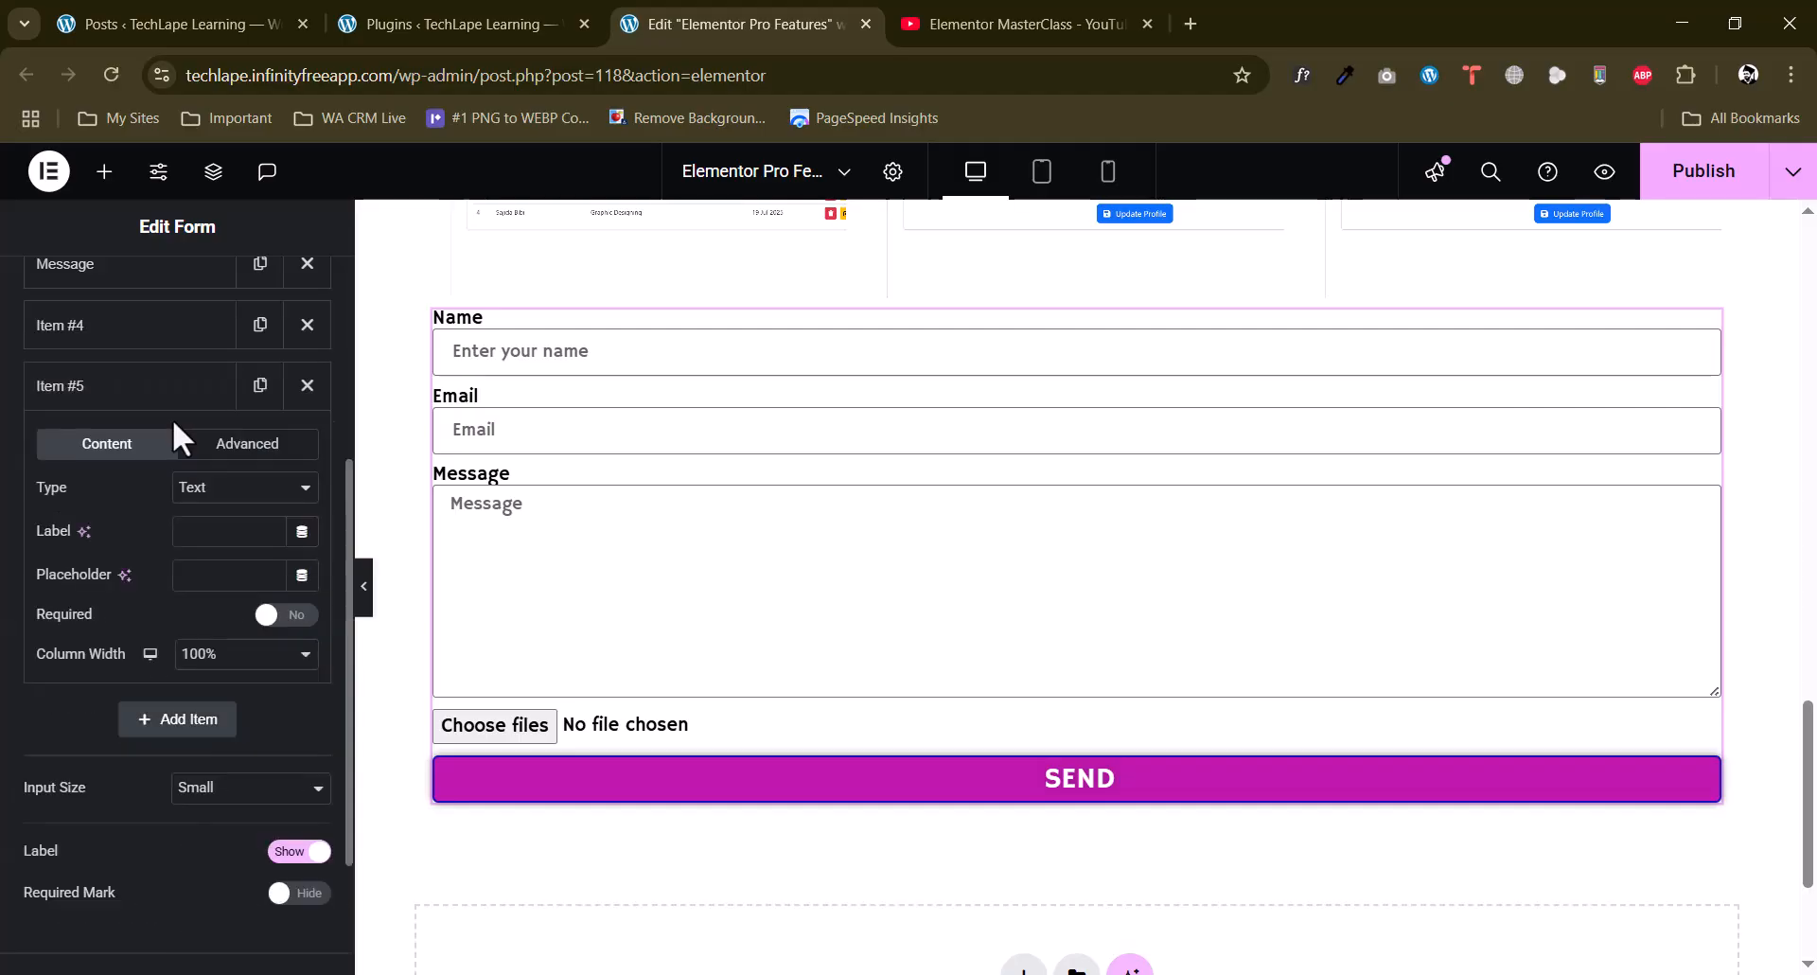
click(268, 489)
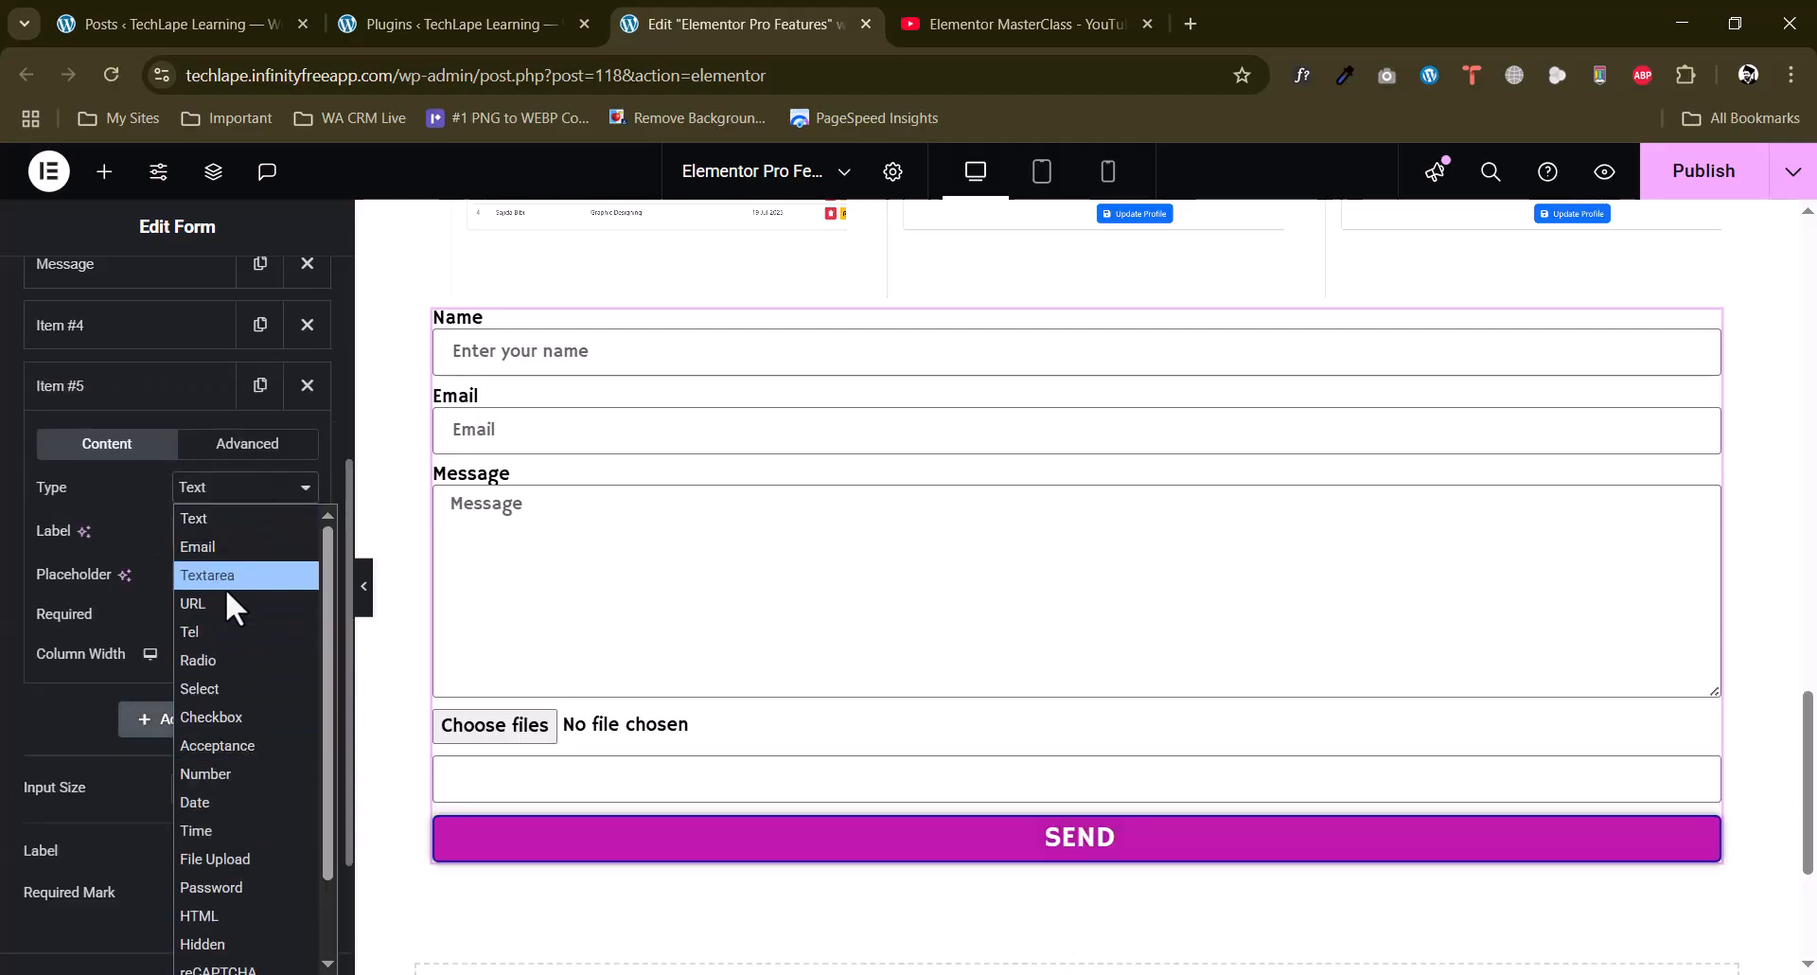
click(225, 596)
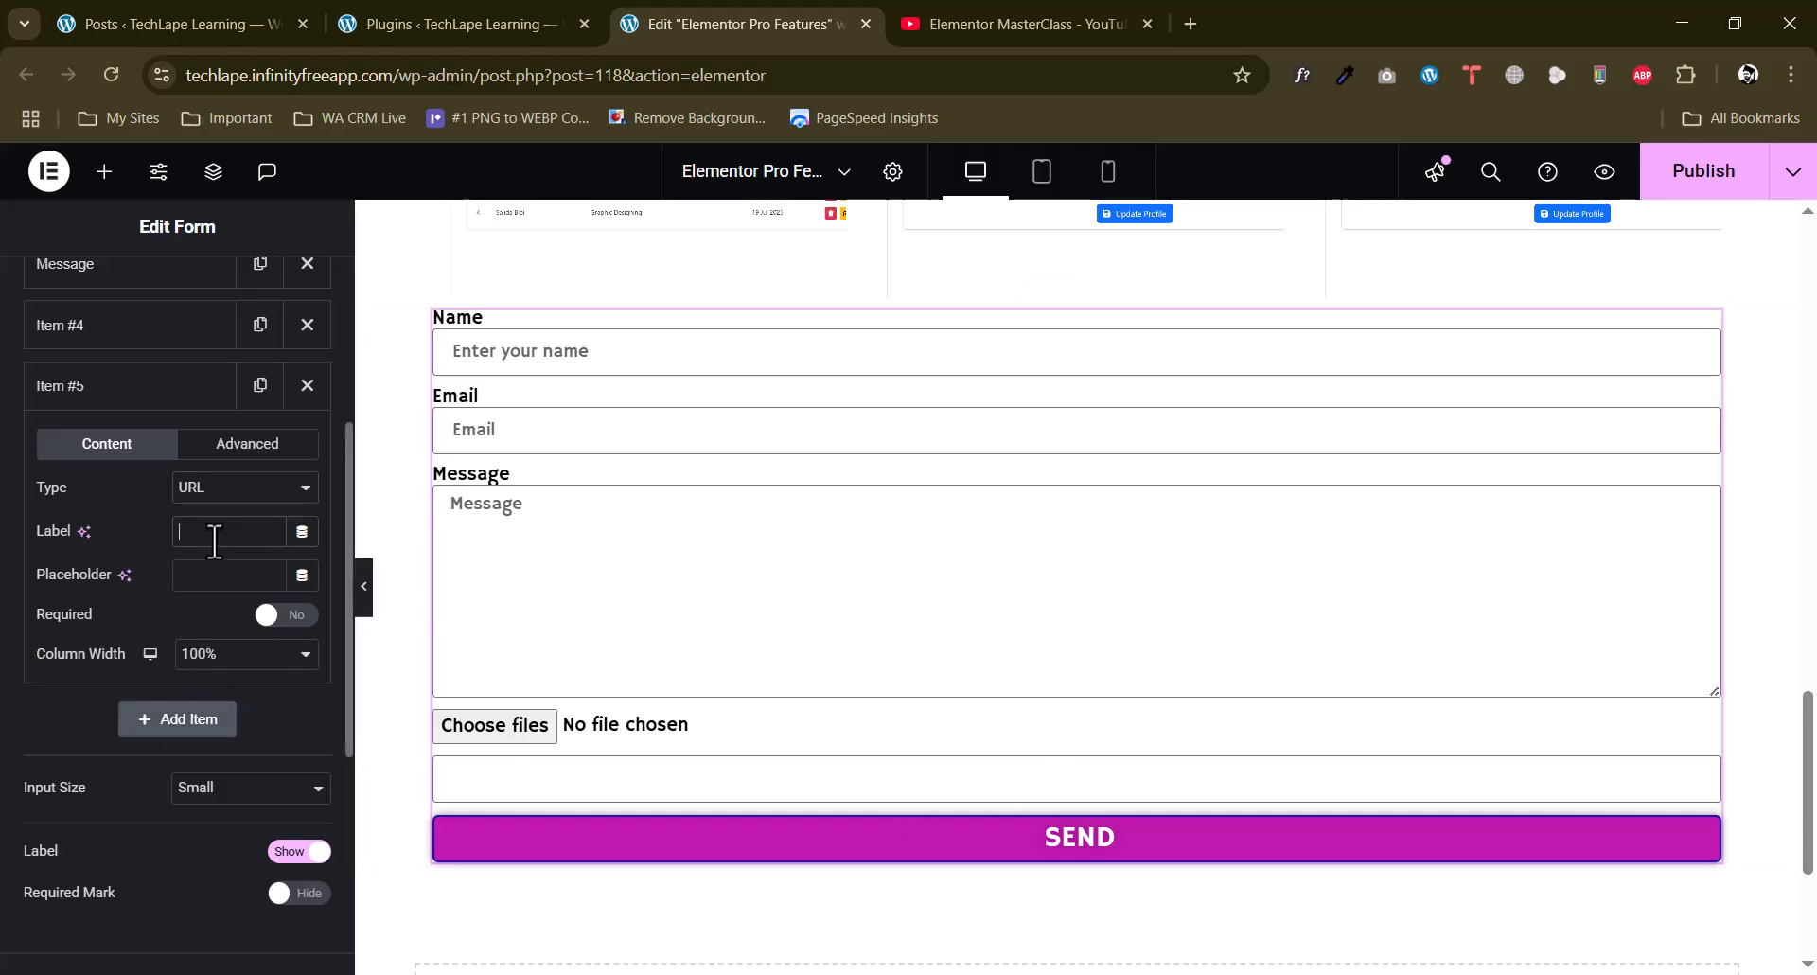
Label the URL field "Web URL" and set its placeholder to "Enter your website URL...".
text(Web URL)
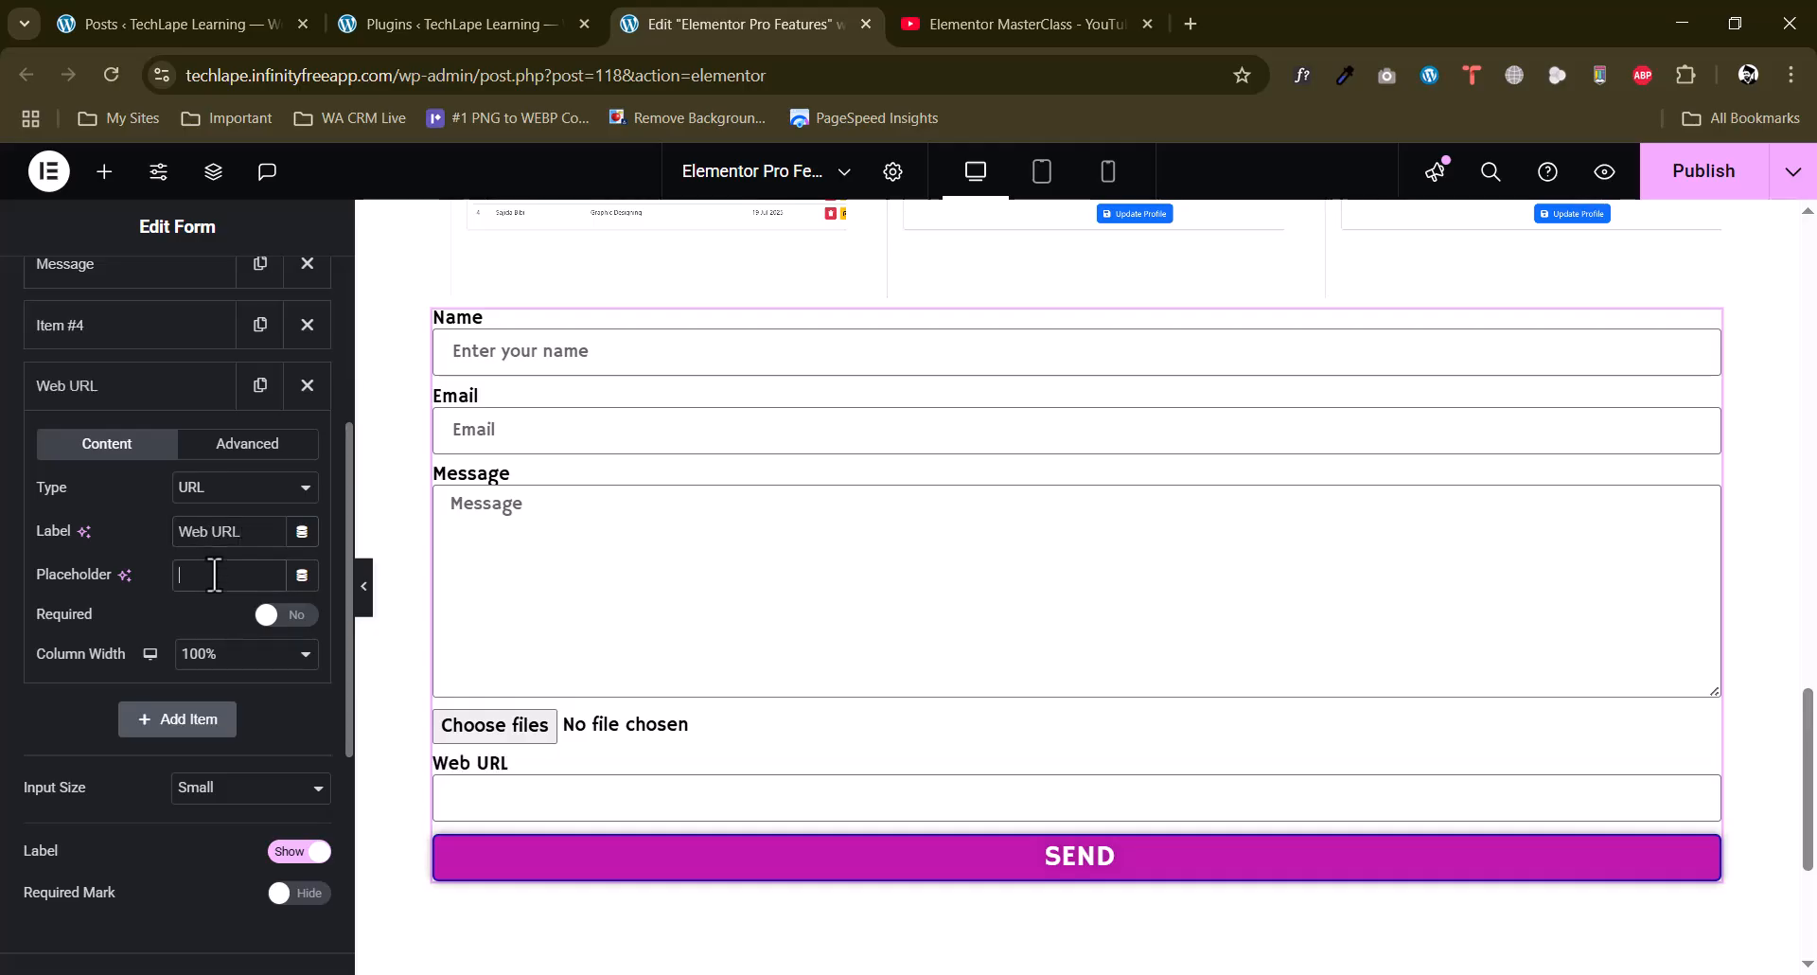
click(215, 575)
text(Enter your websiste)
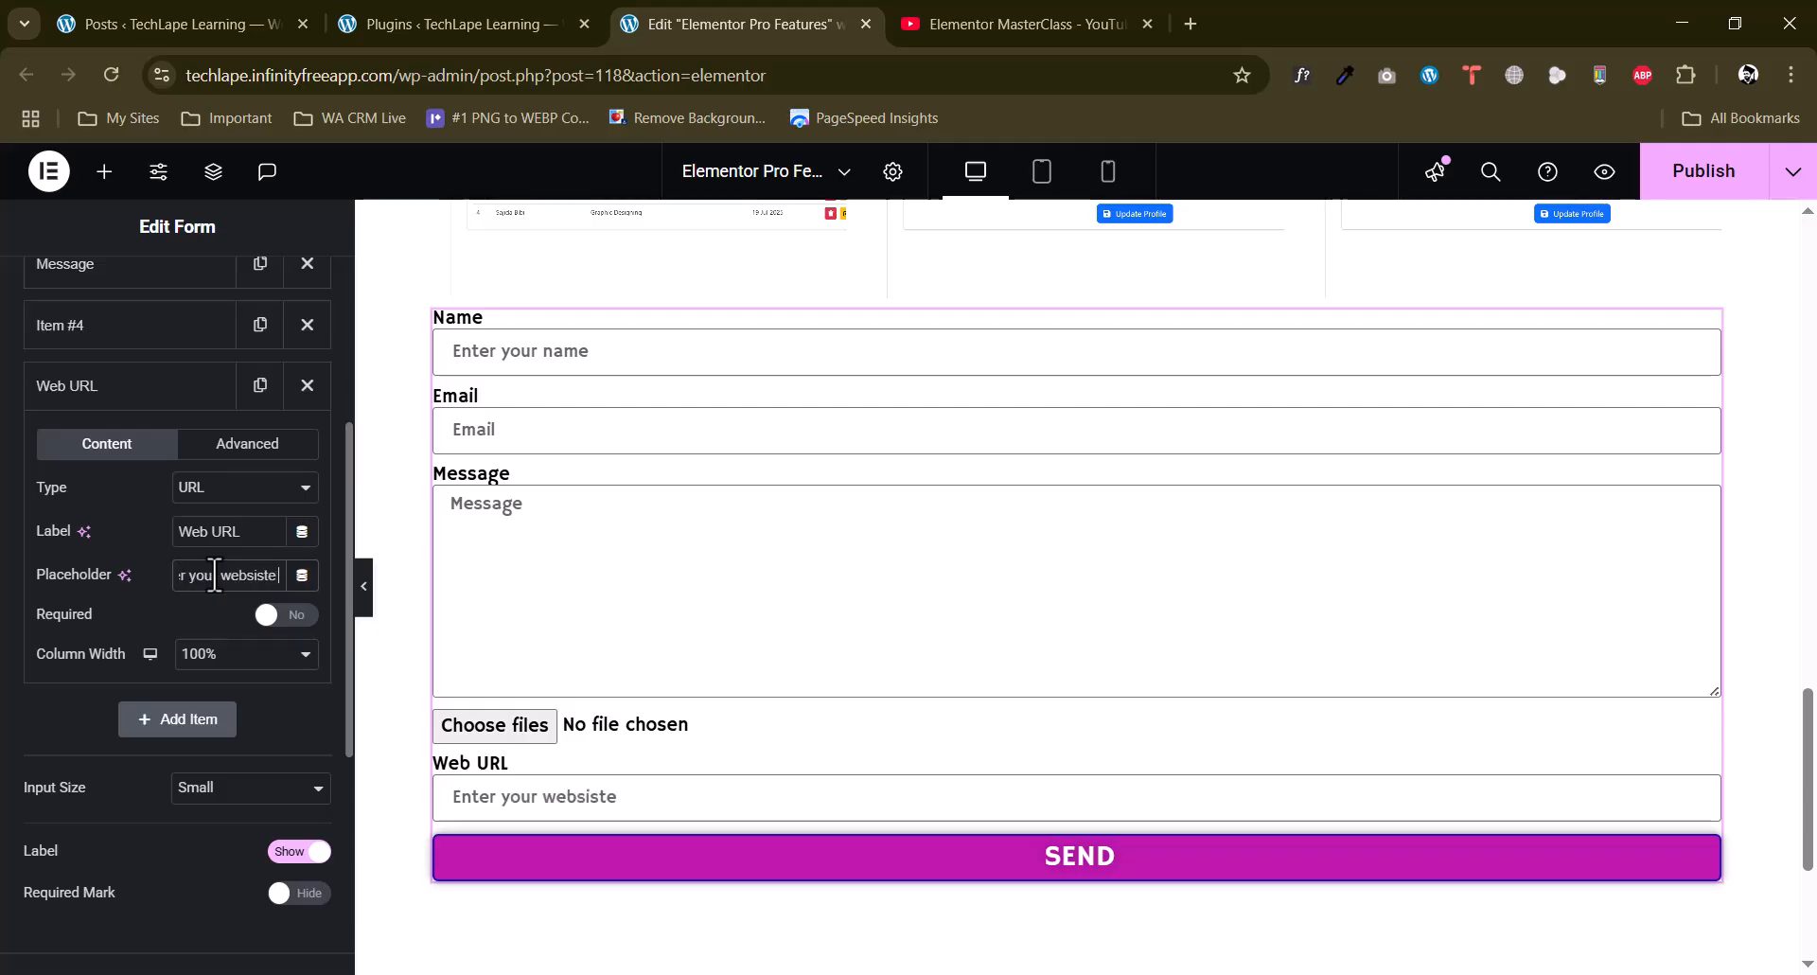
key(BackSpace)
key(BackSpace)
key(BackSpace)
text(te URL)
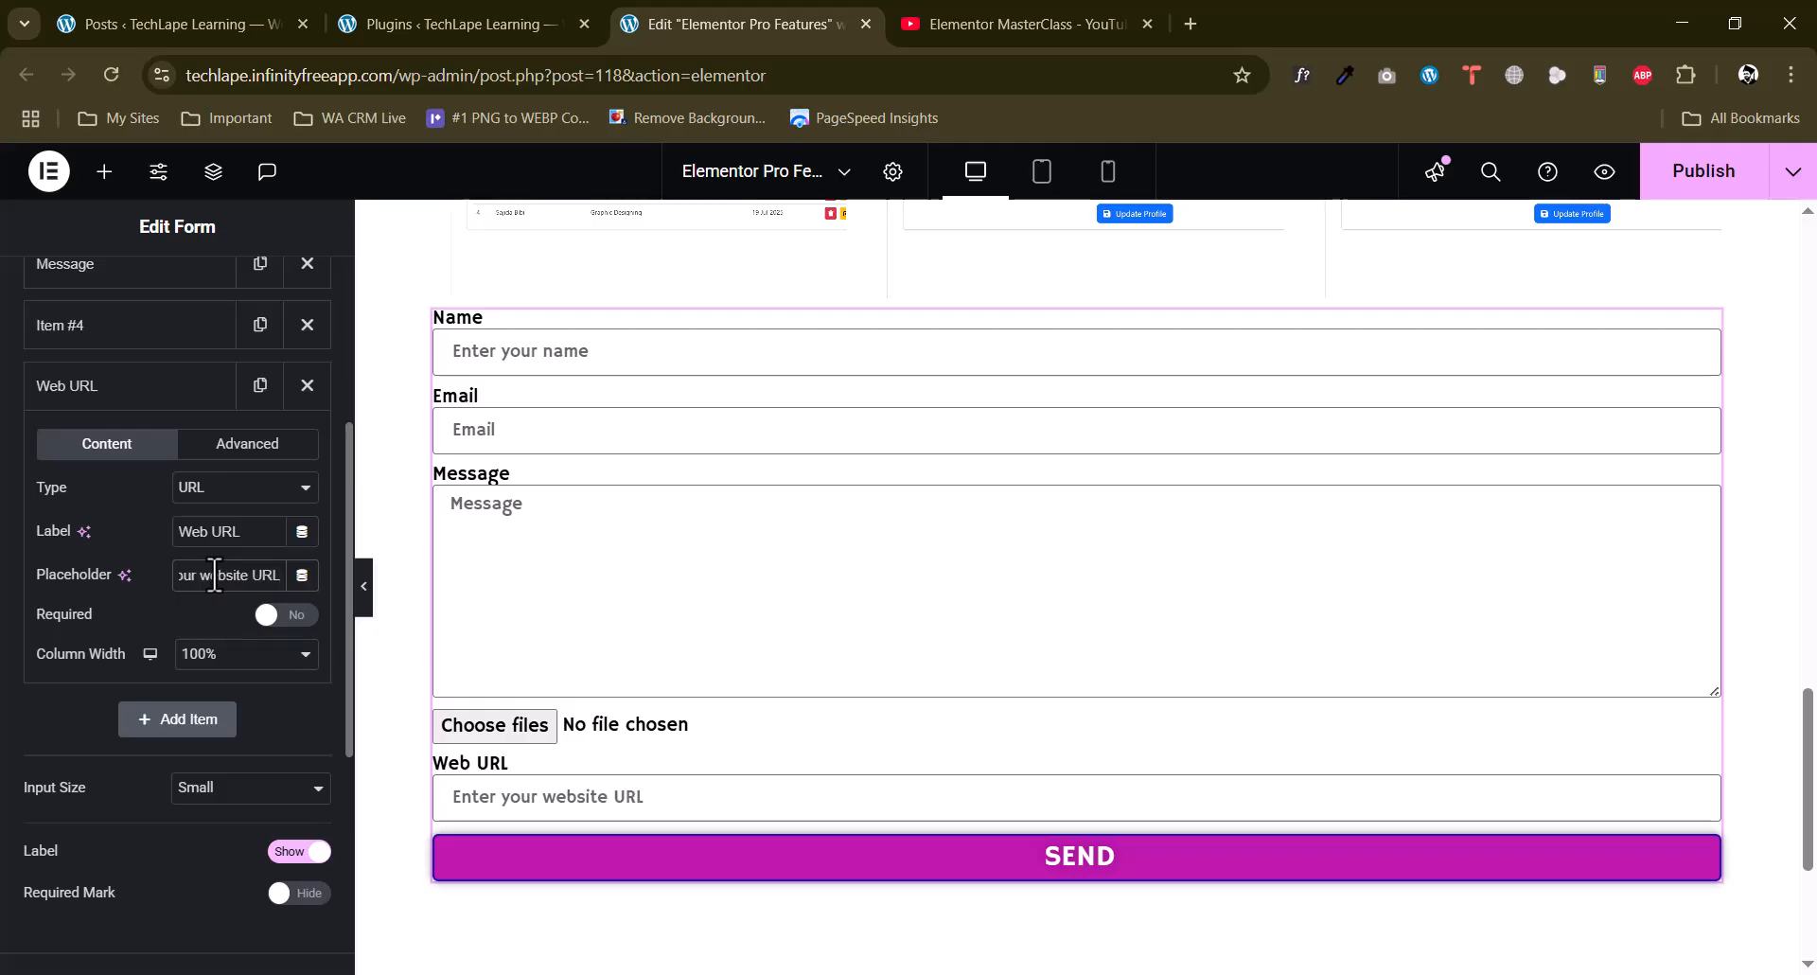
text(...)
click(85, 388)
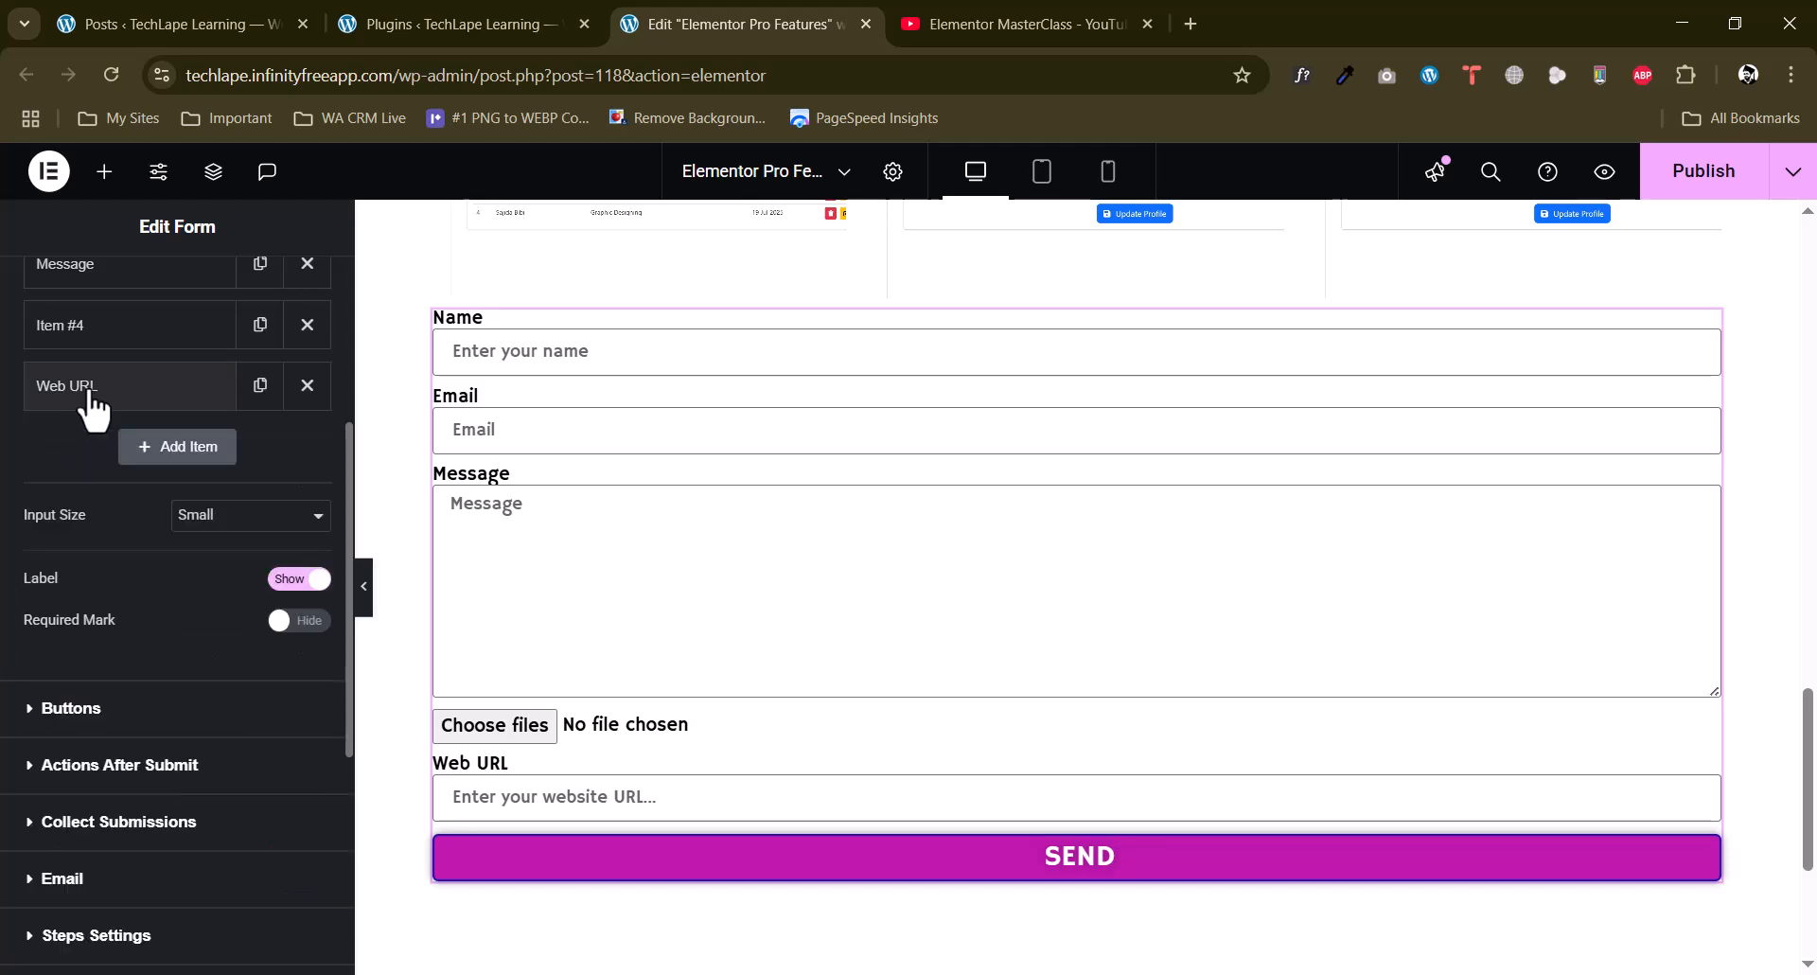
Reorder the form fields so that Web URL and the file upload field come before Message.
scroll(218, 473, up, 4)
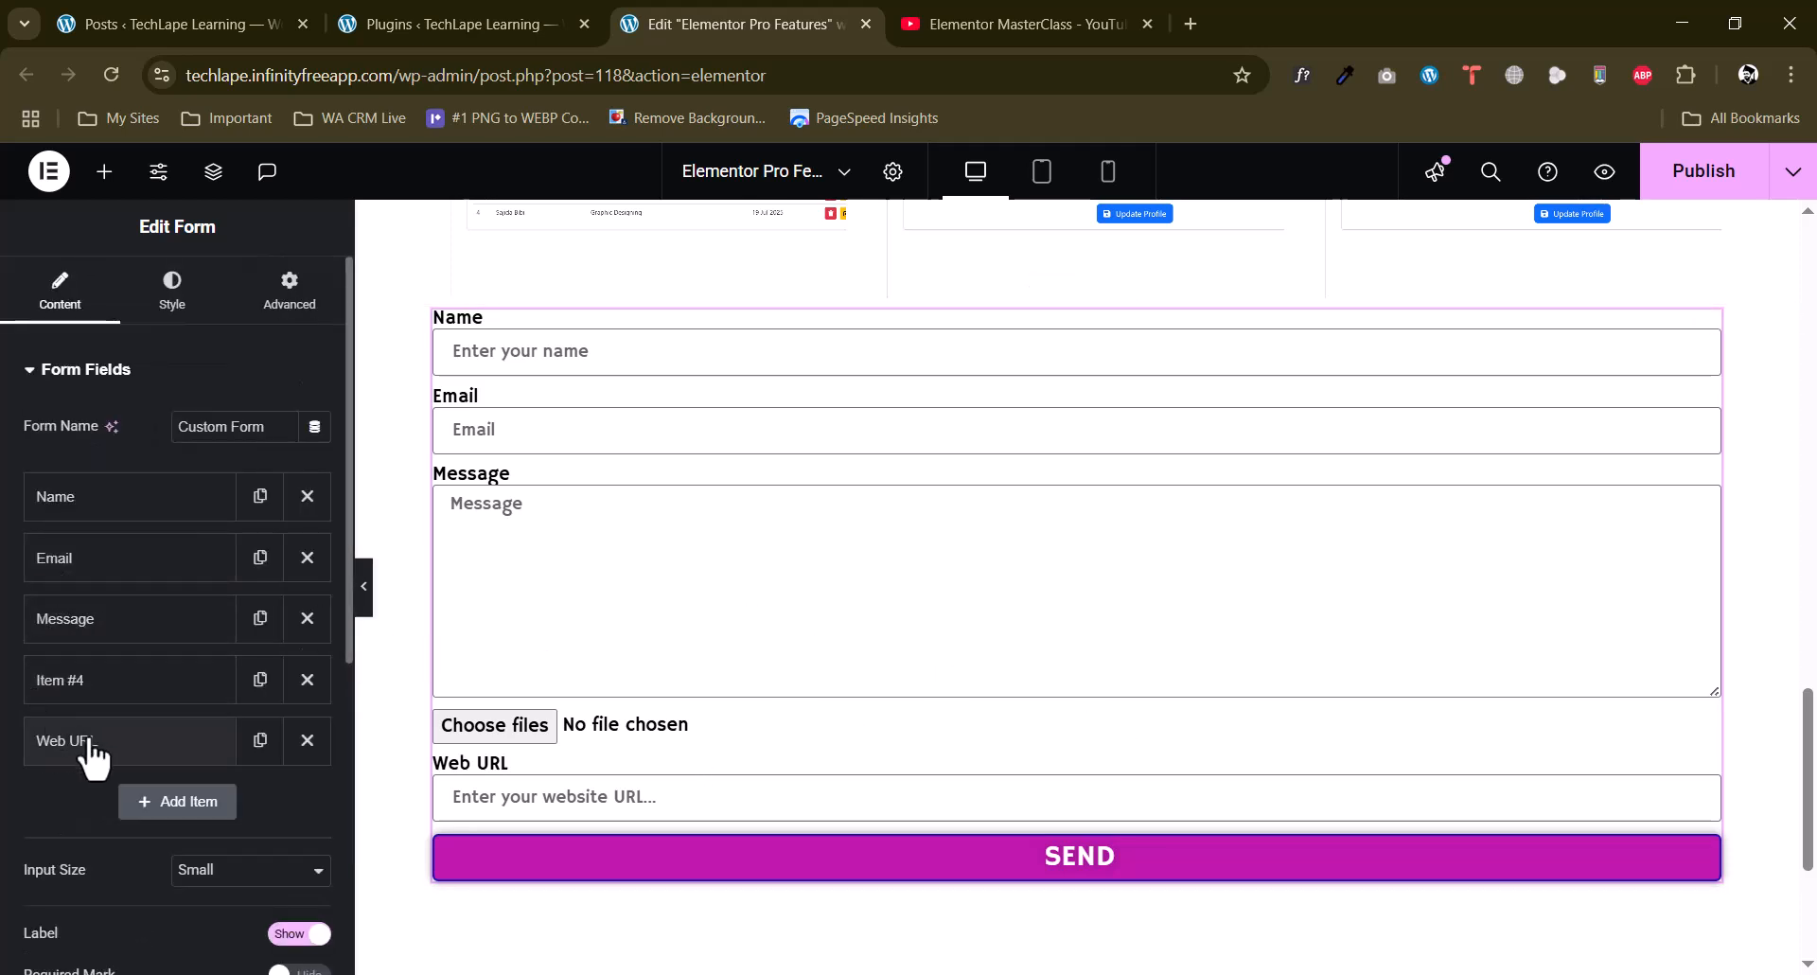
drag(90, 748, 94, 634)
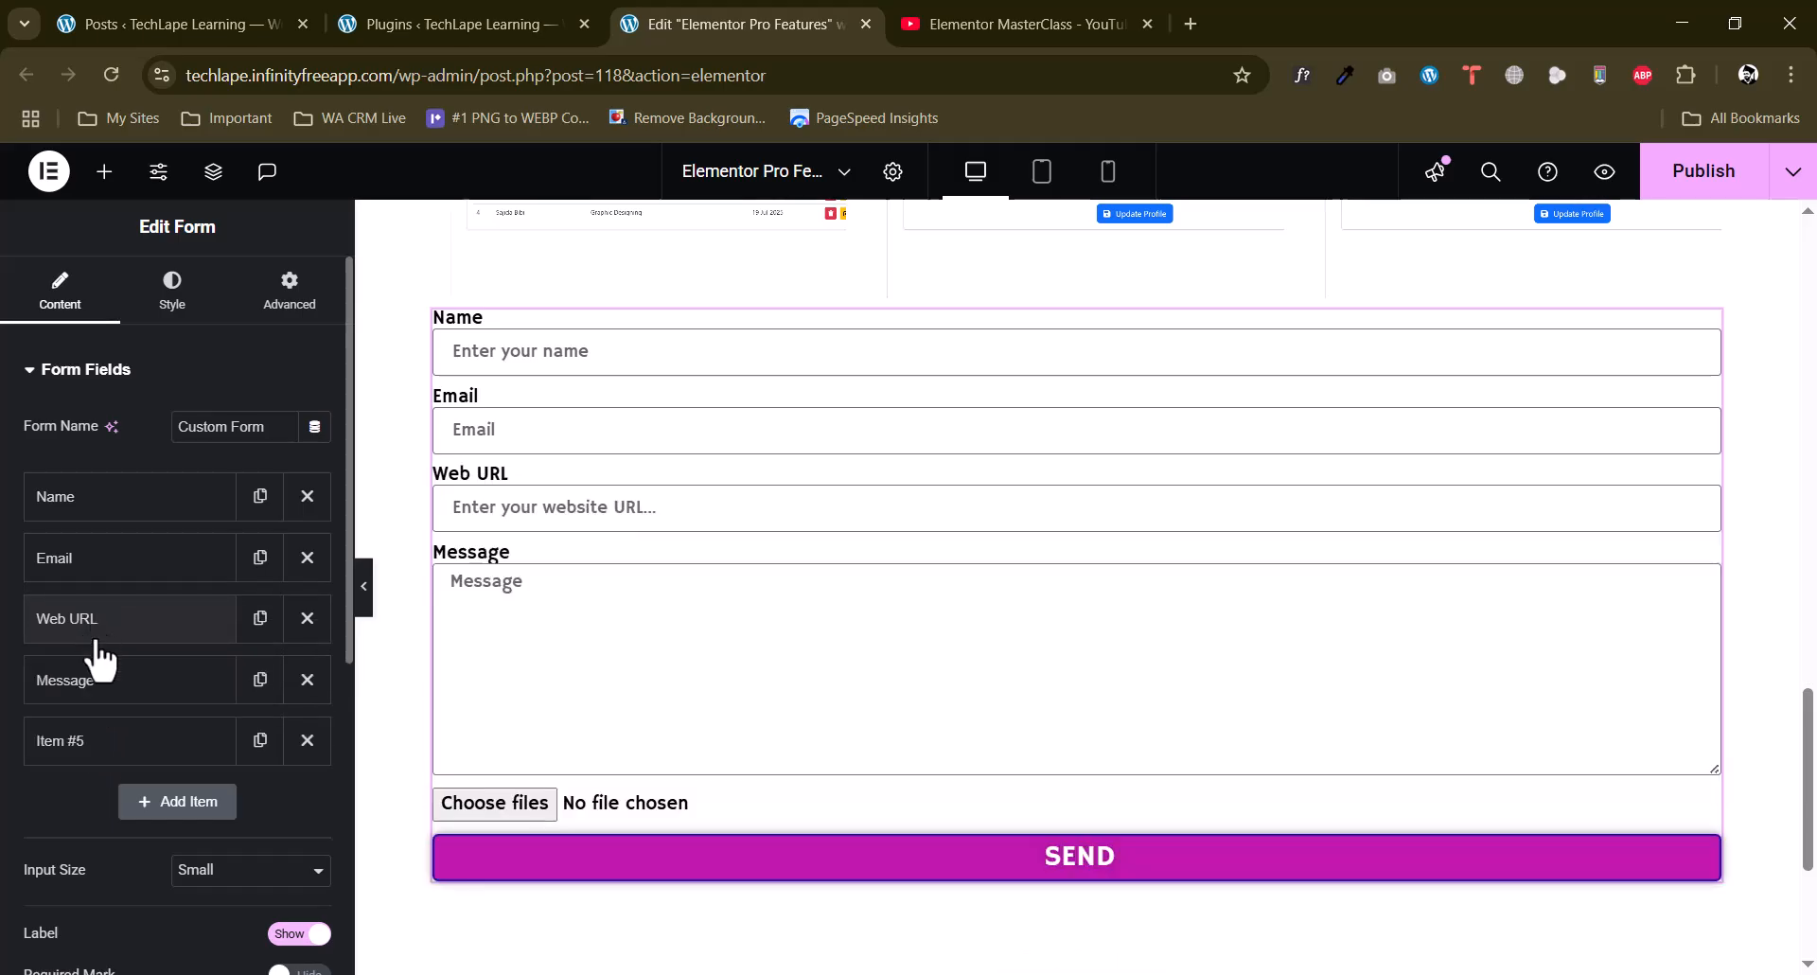
drag(93, 735, 54, 700)
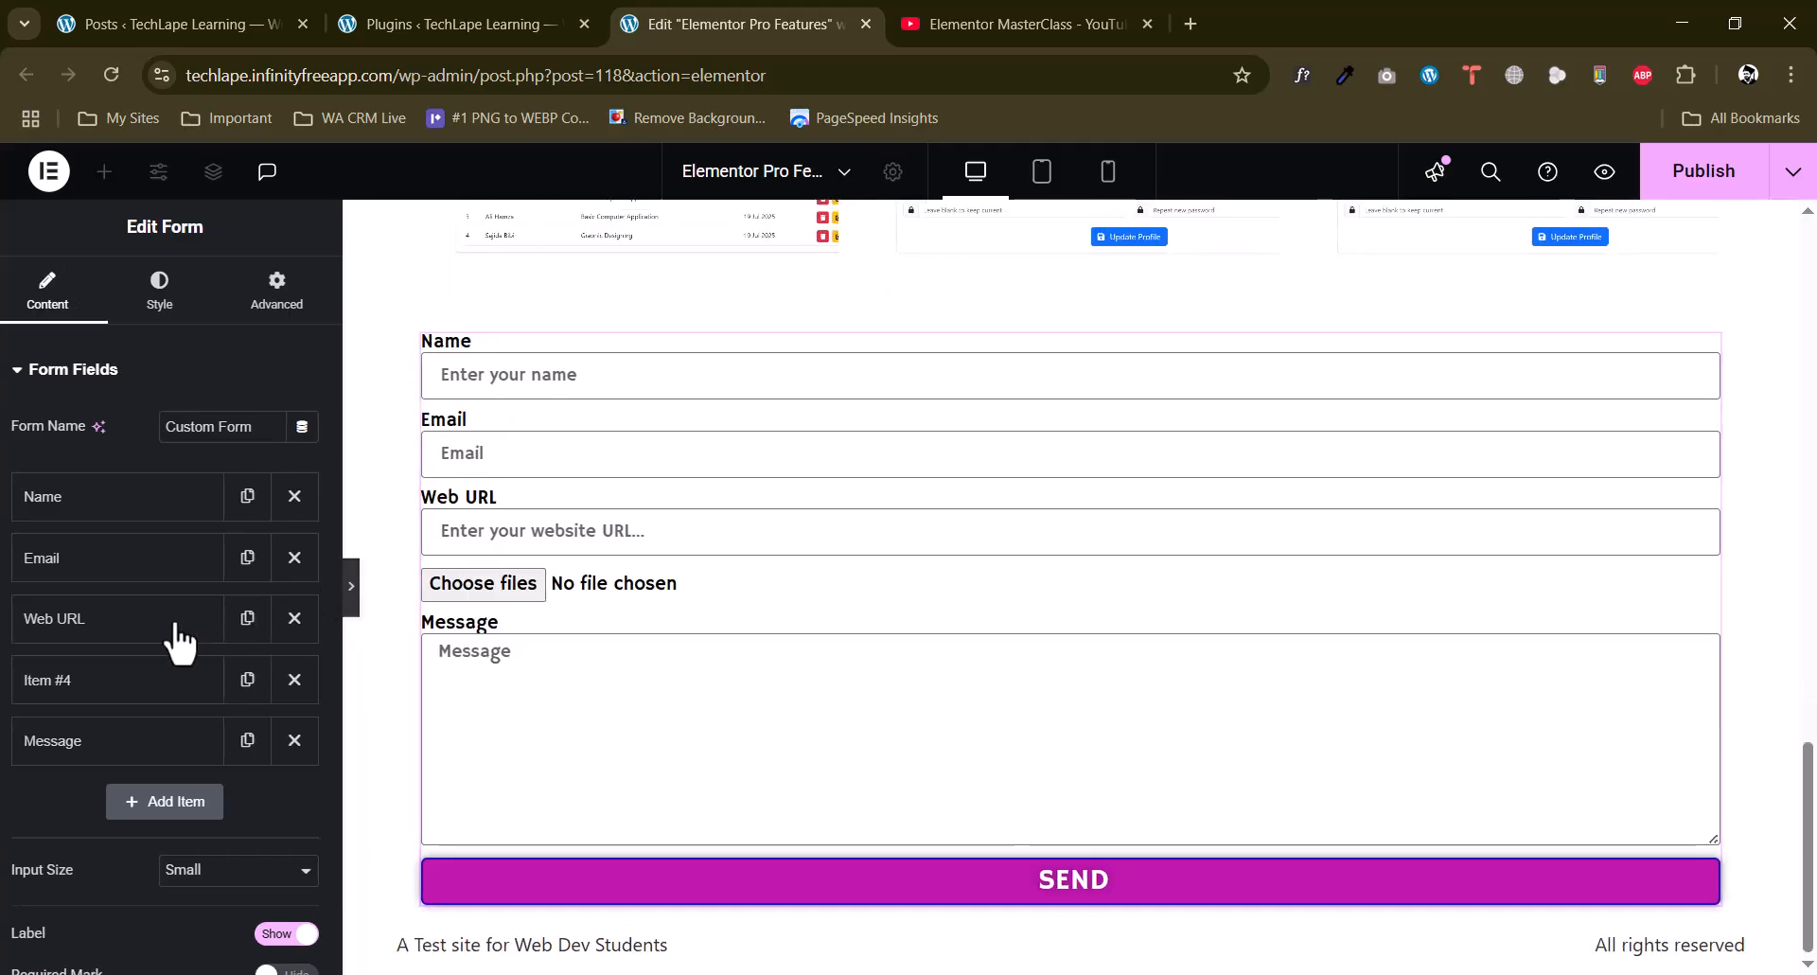
Preview the reordered form at full width without the editing panel and return to editing.
click(366, 564)
scroll(588, 536, down, 1)
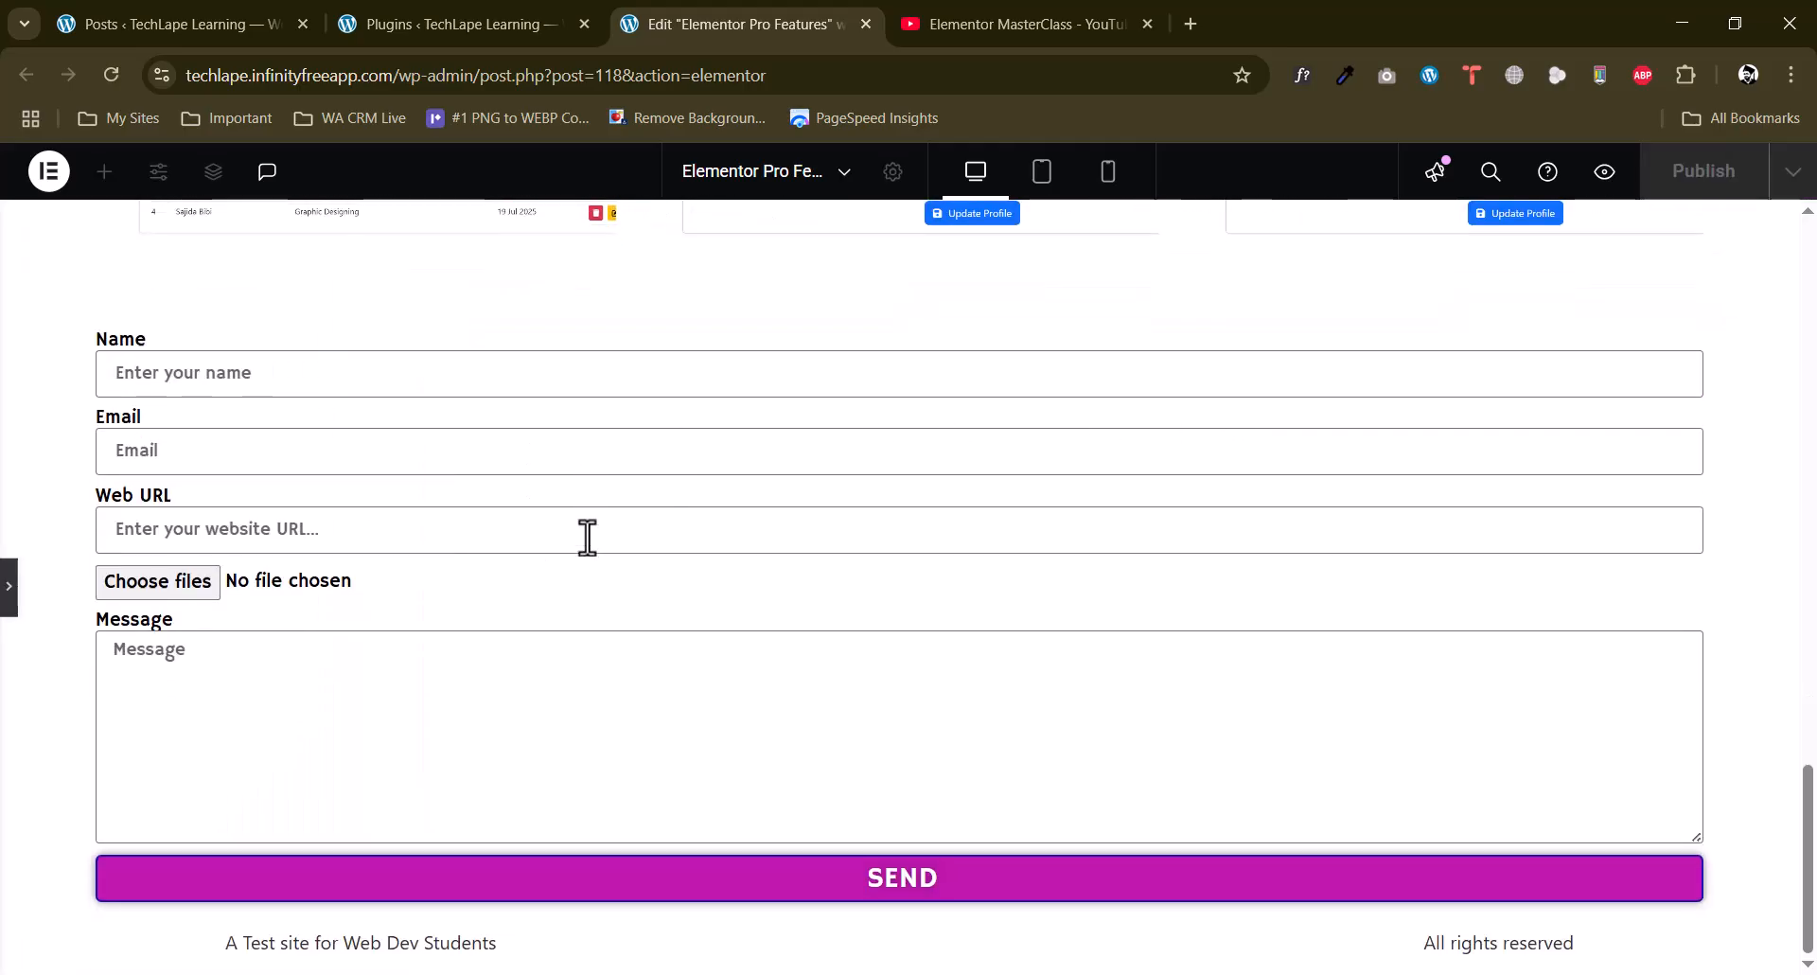
scroll(587, 535, up, 2)
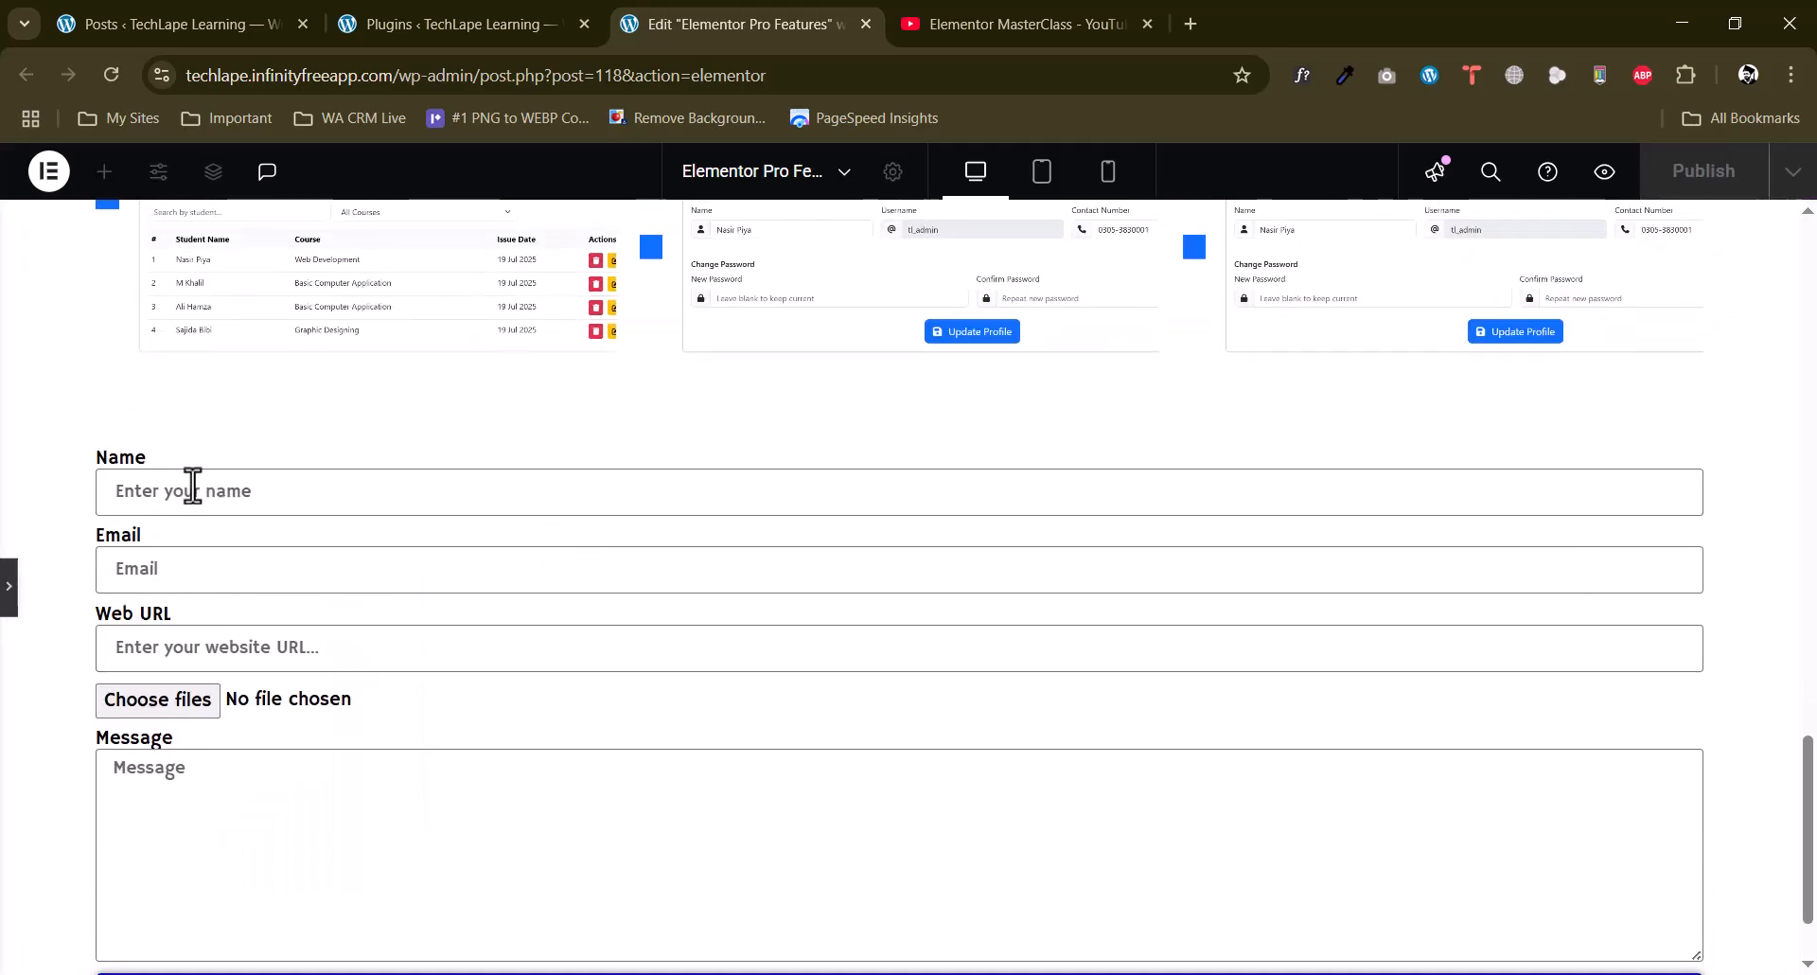
click(10, 585)
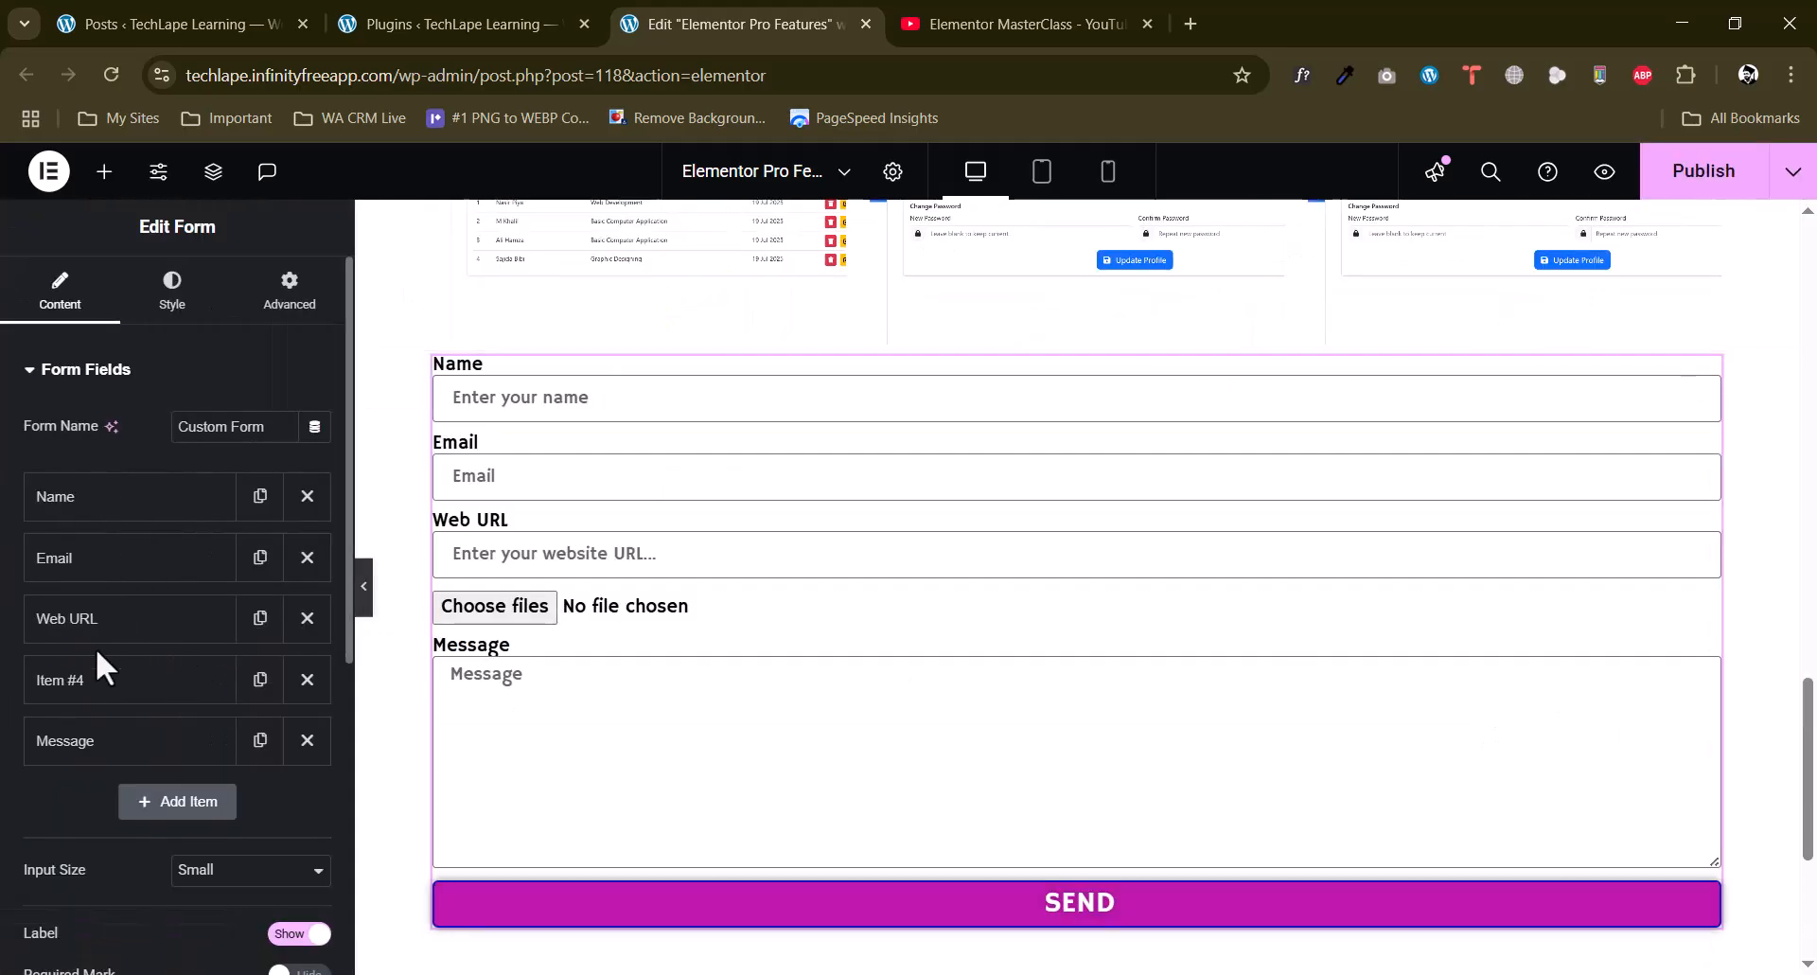
Hide the labels of all the form's fields.
click(161, 511)
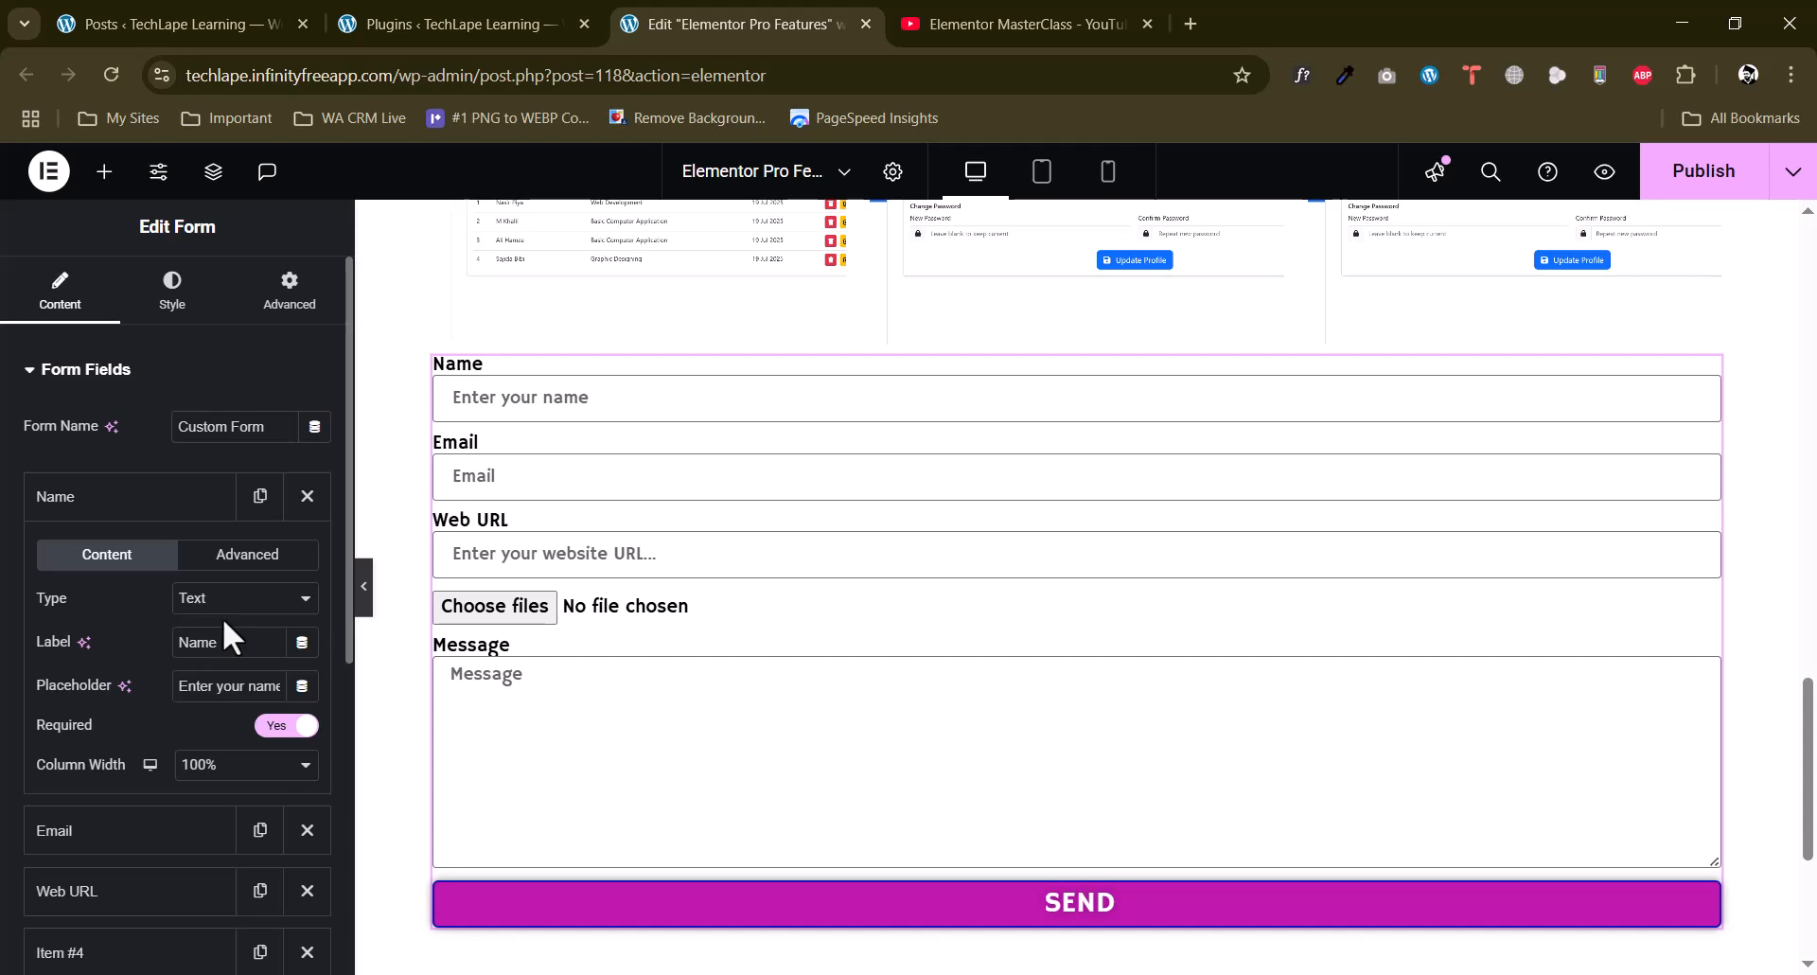
click(167, 511)
scroll(201, 715, down, 3)
click(289, 697)
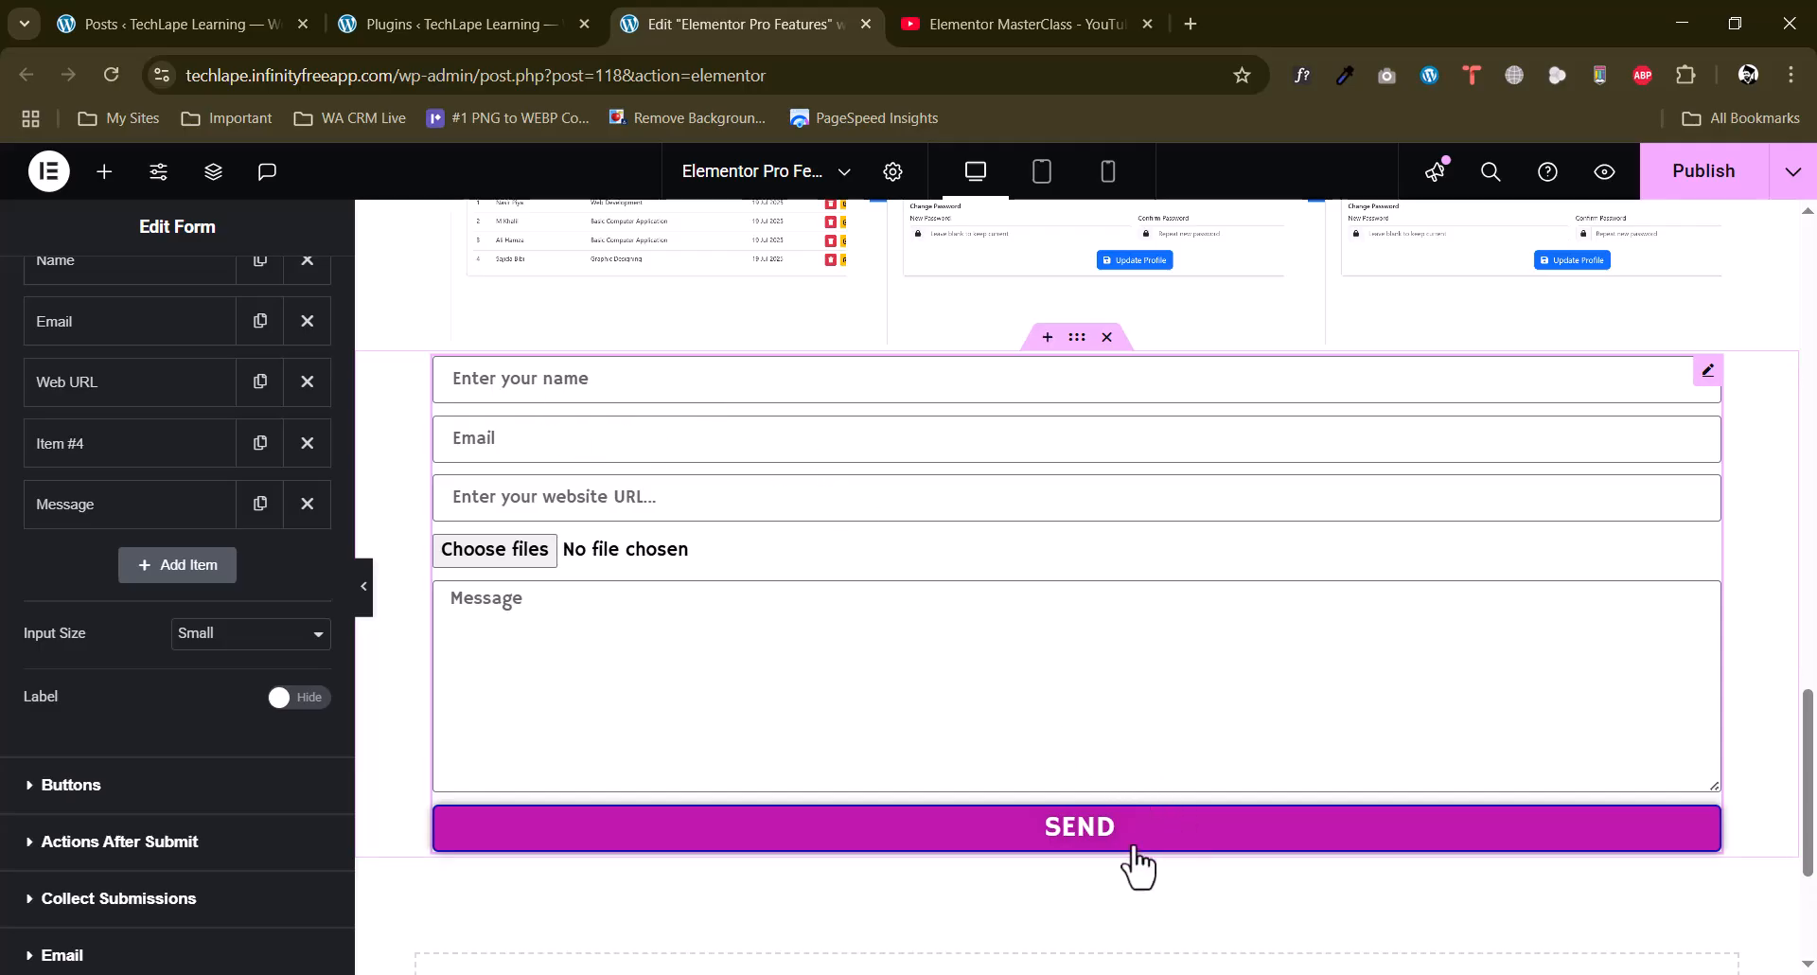
Set the Name field's column width to 50%.
scroll(30, 503, up, 2)
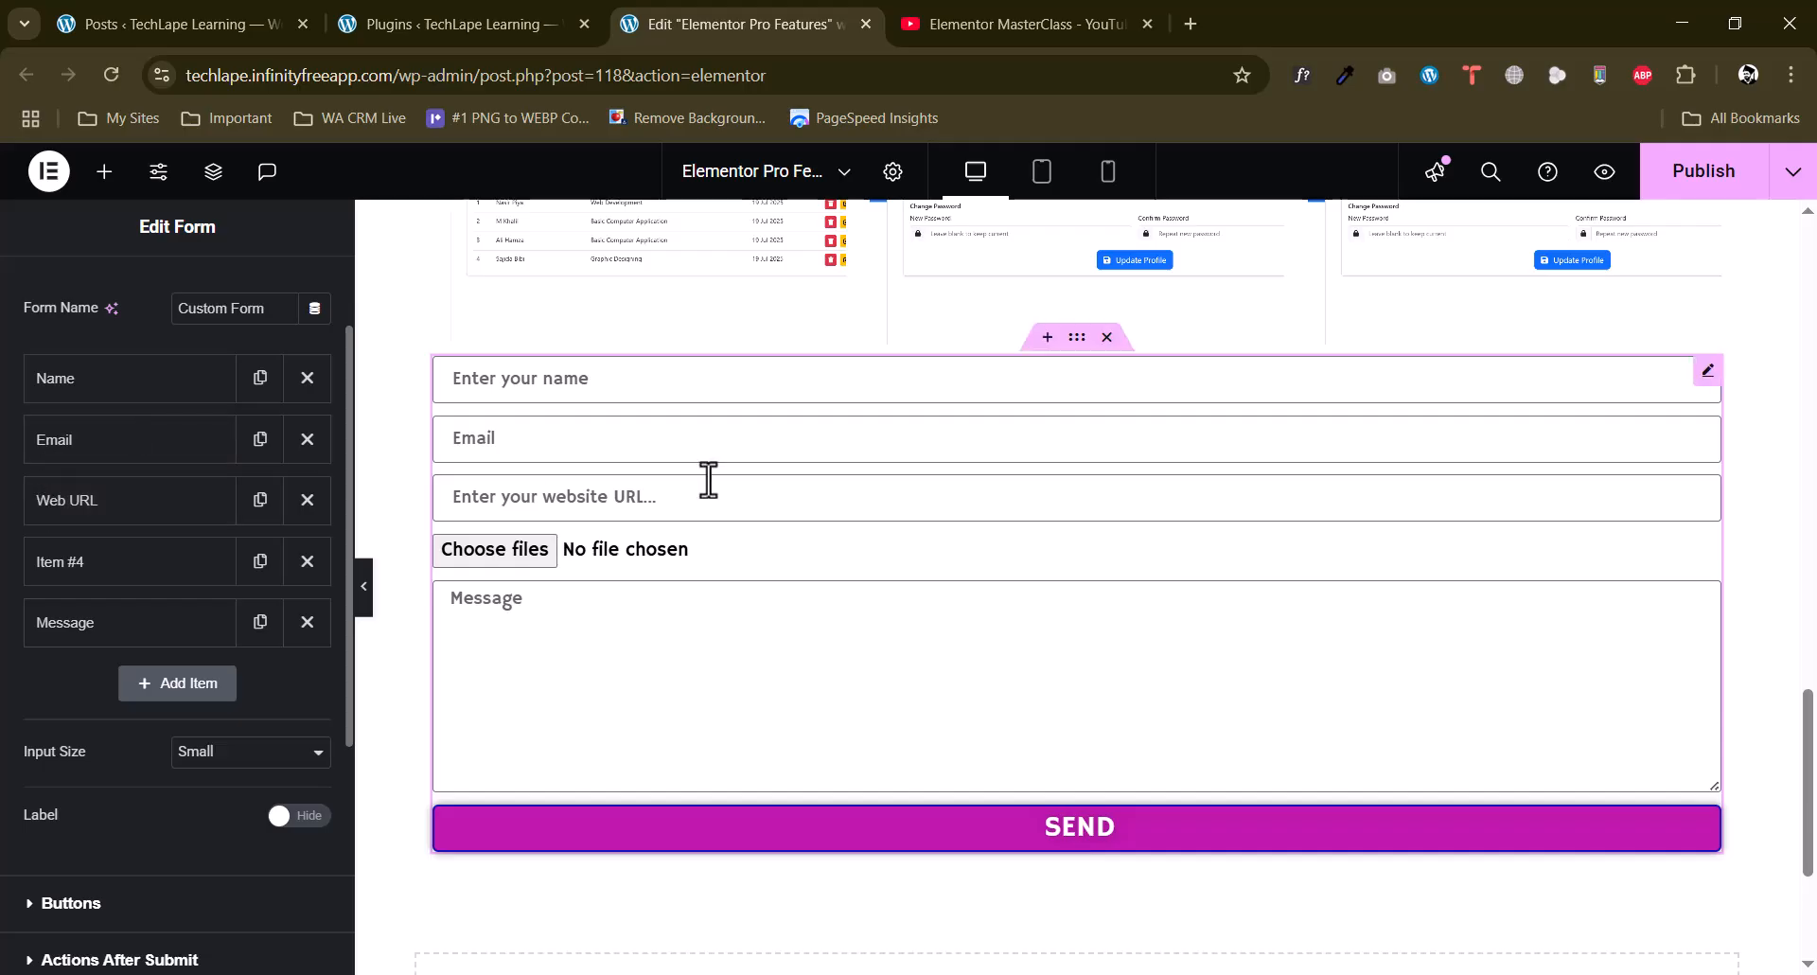
click(57, 383)
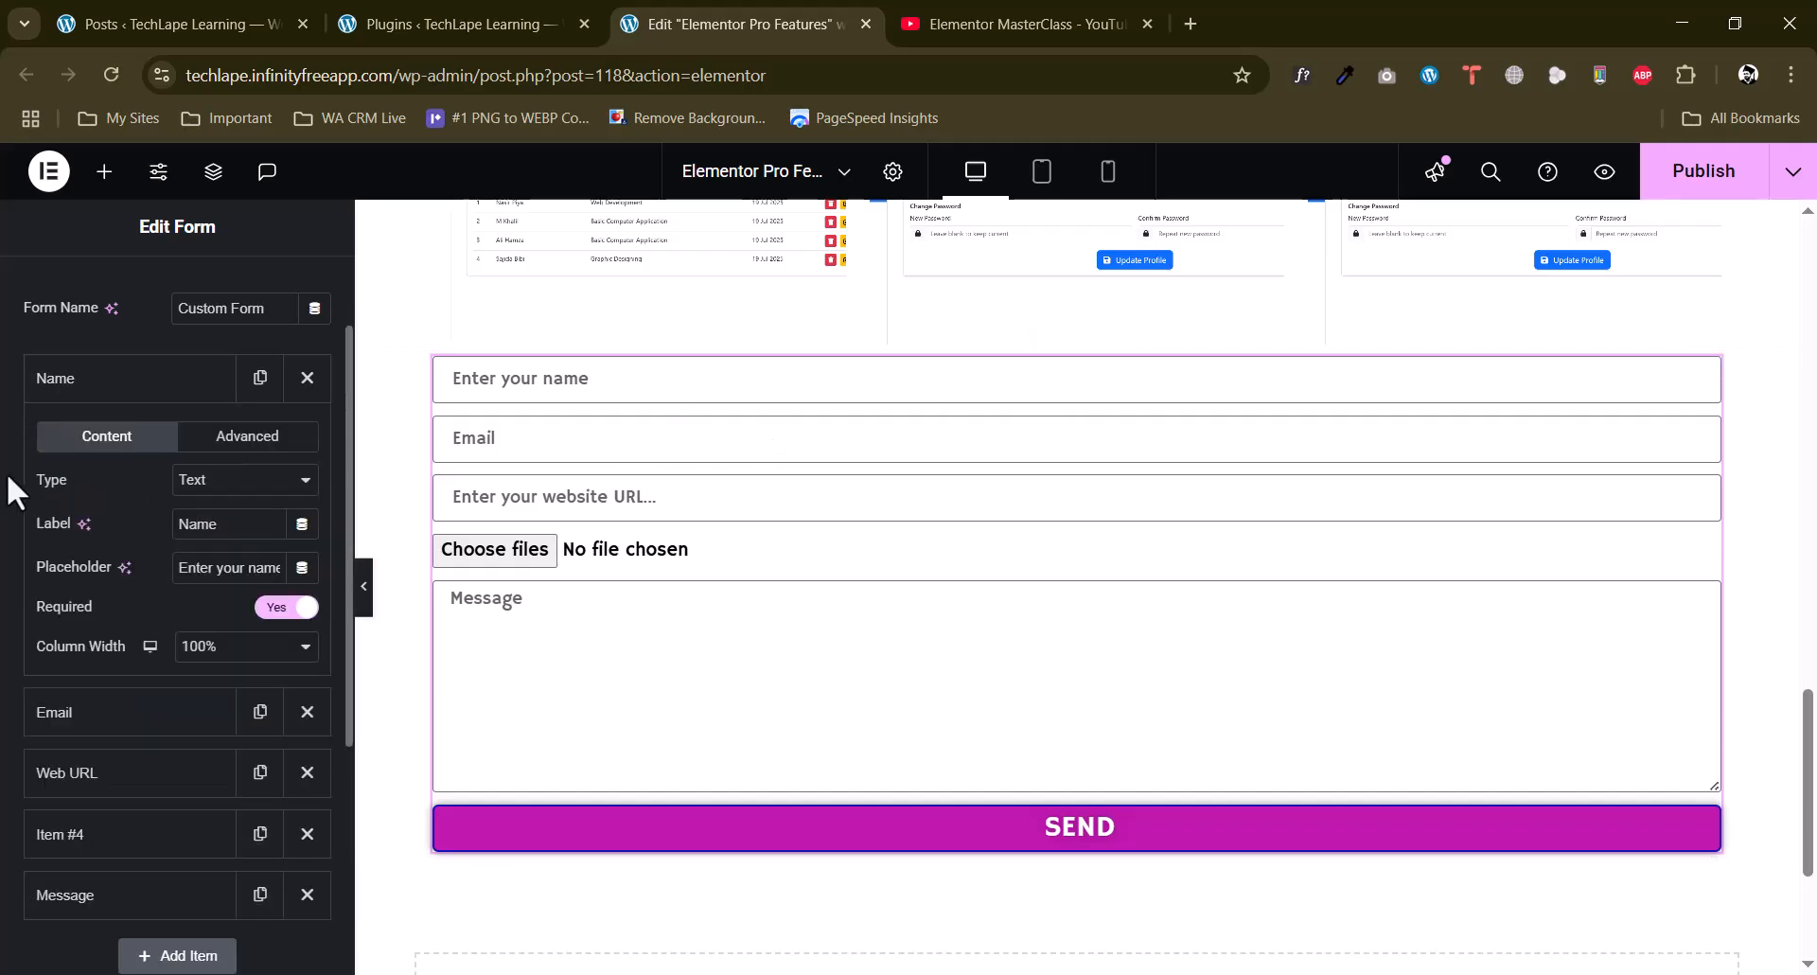
click(227, 649)
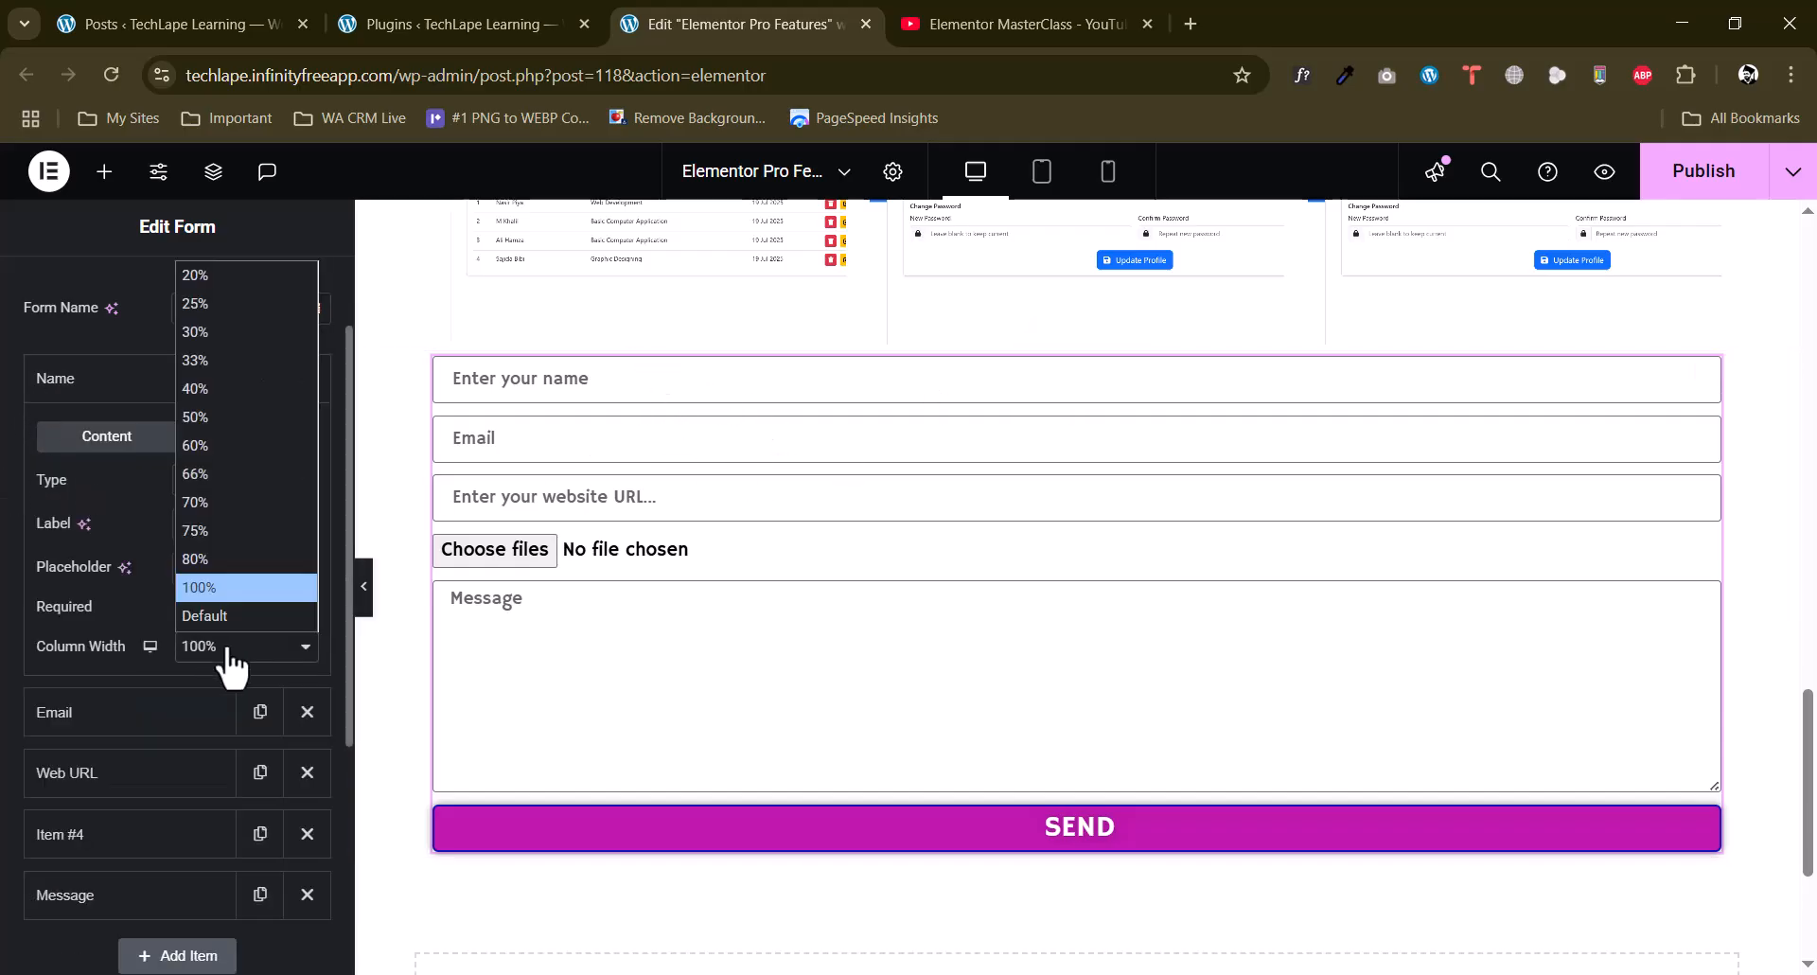
click(199, 443)
click(189, 437)
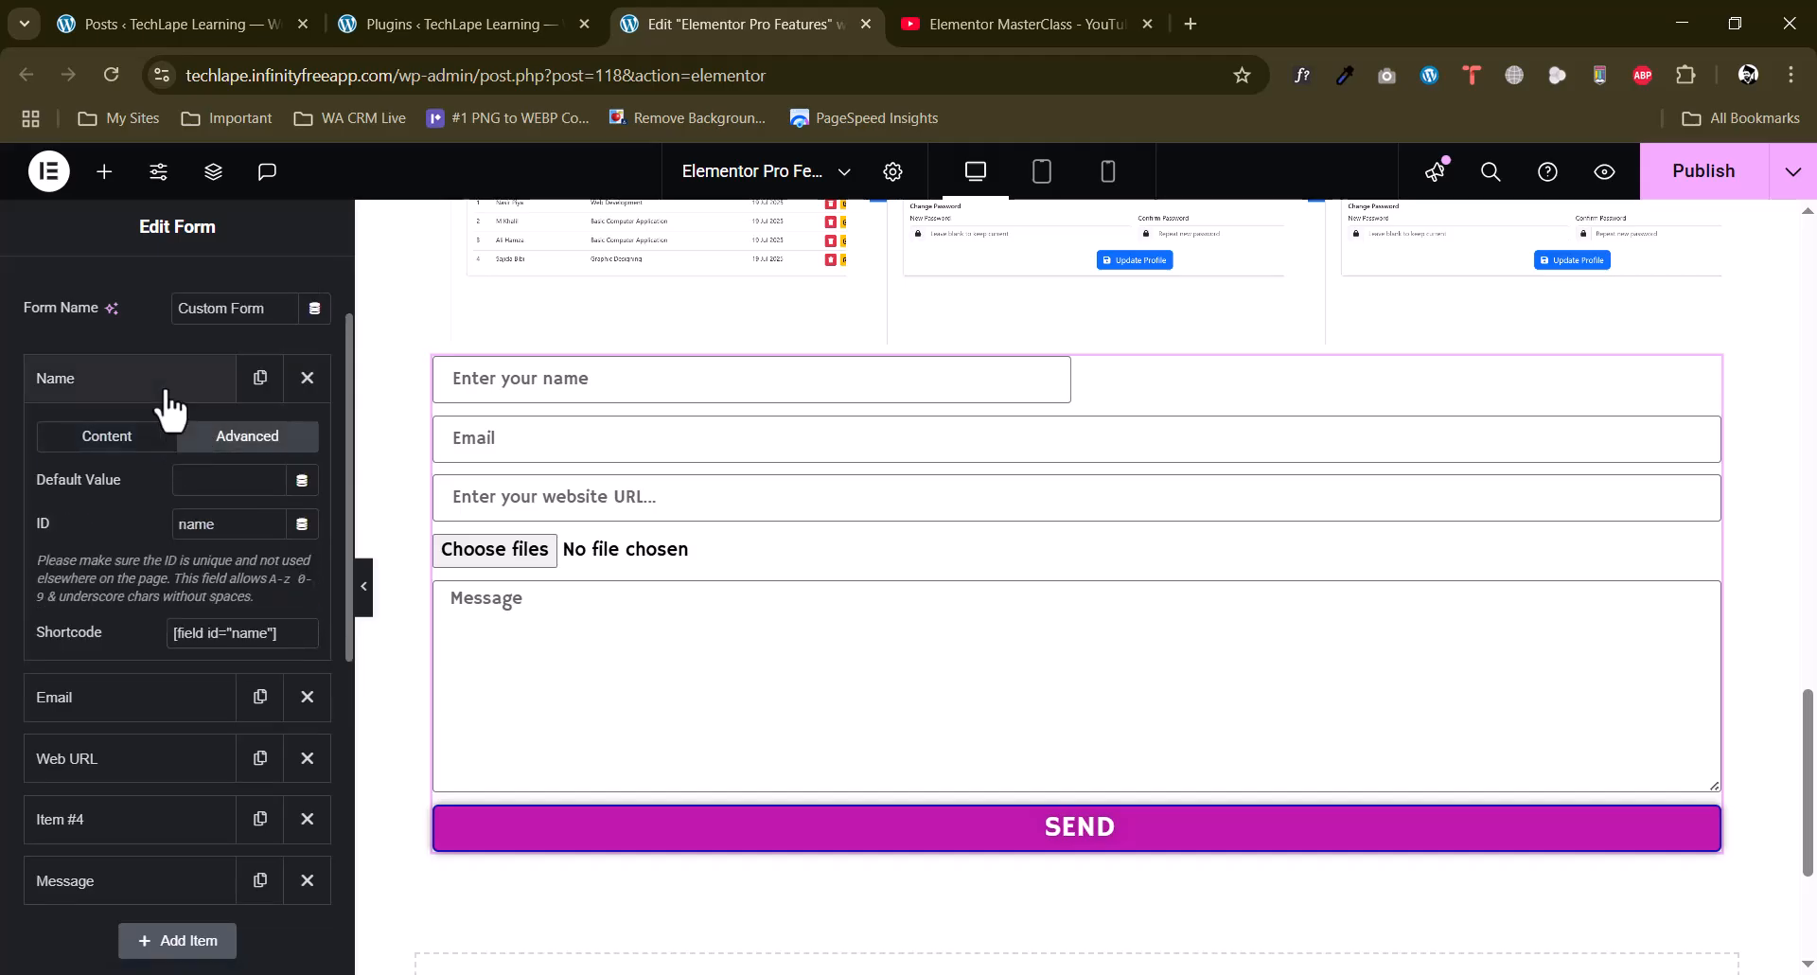
click(133, 384)
Set the Email field's column width to 50%.
click(134, 439)
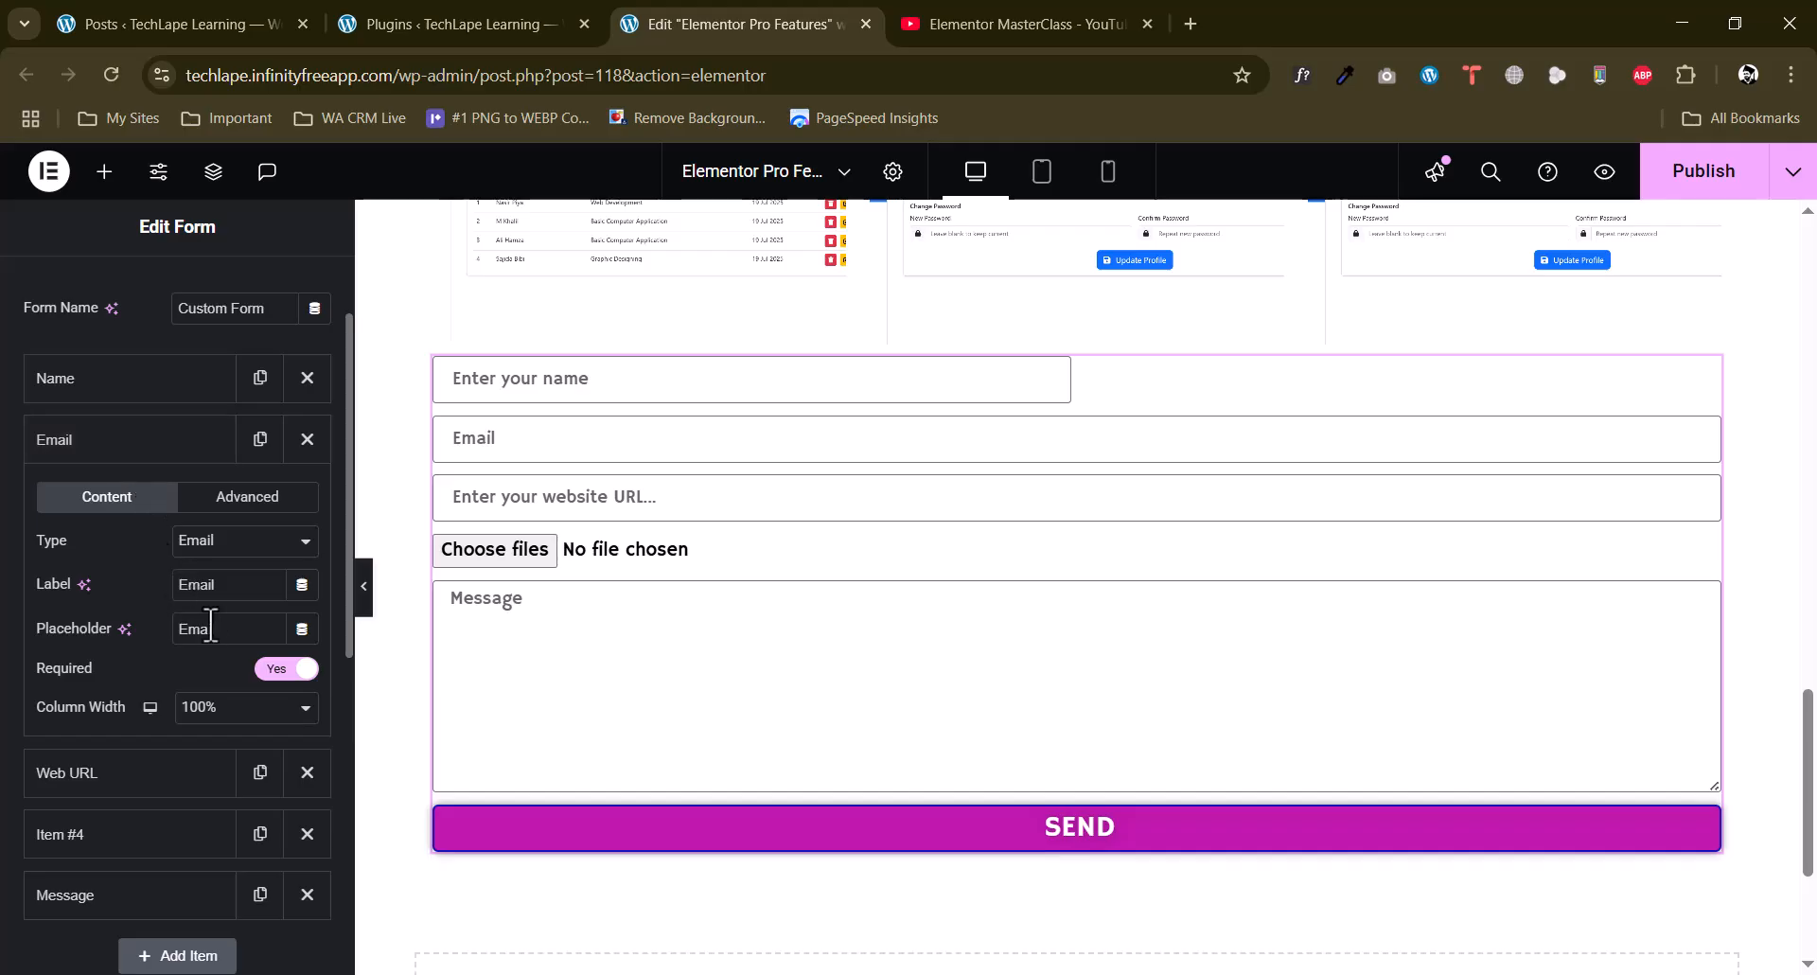
click(284, 707)
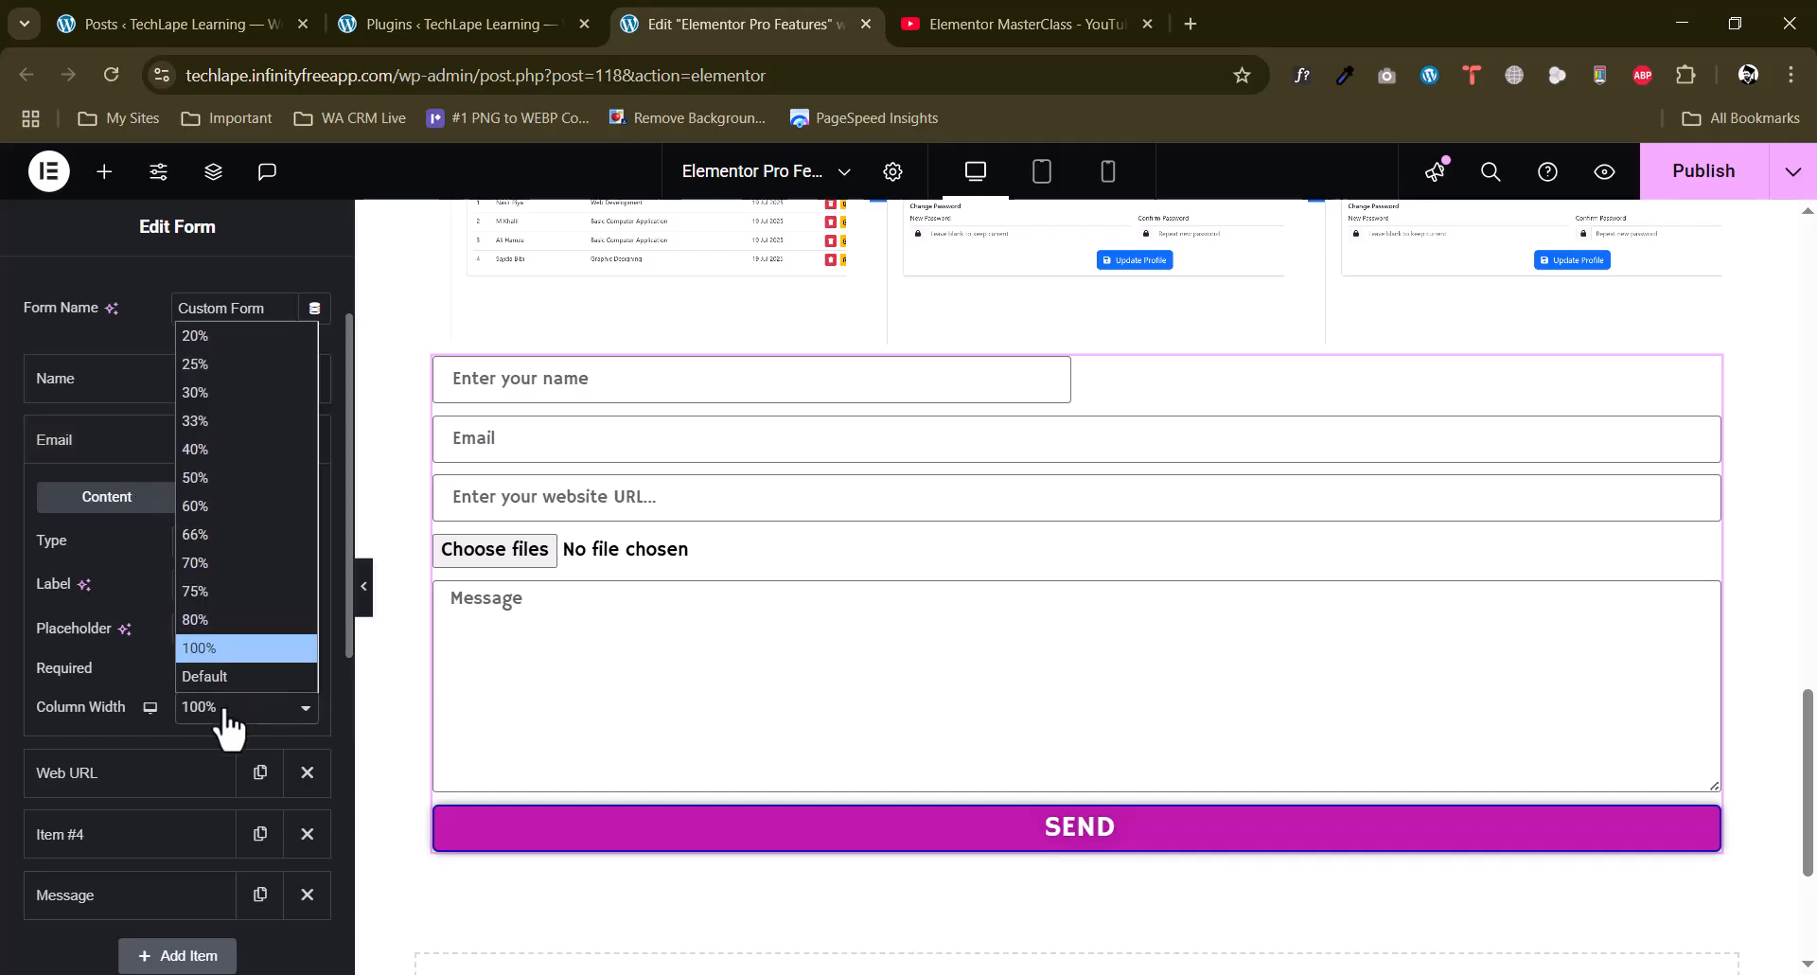
click(196, 479)
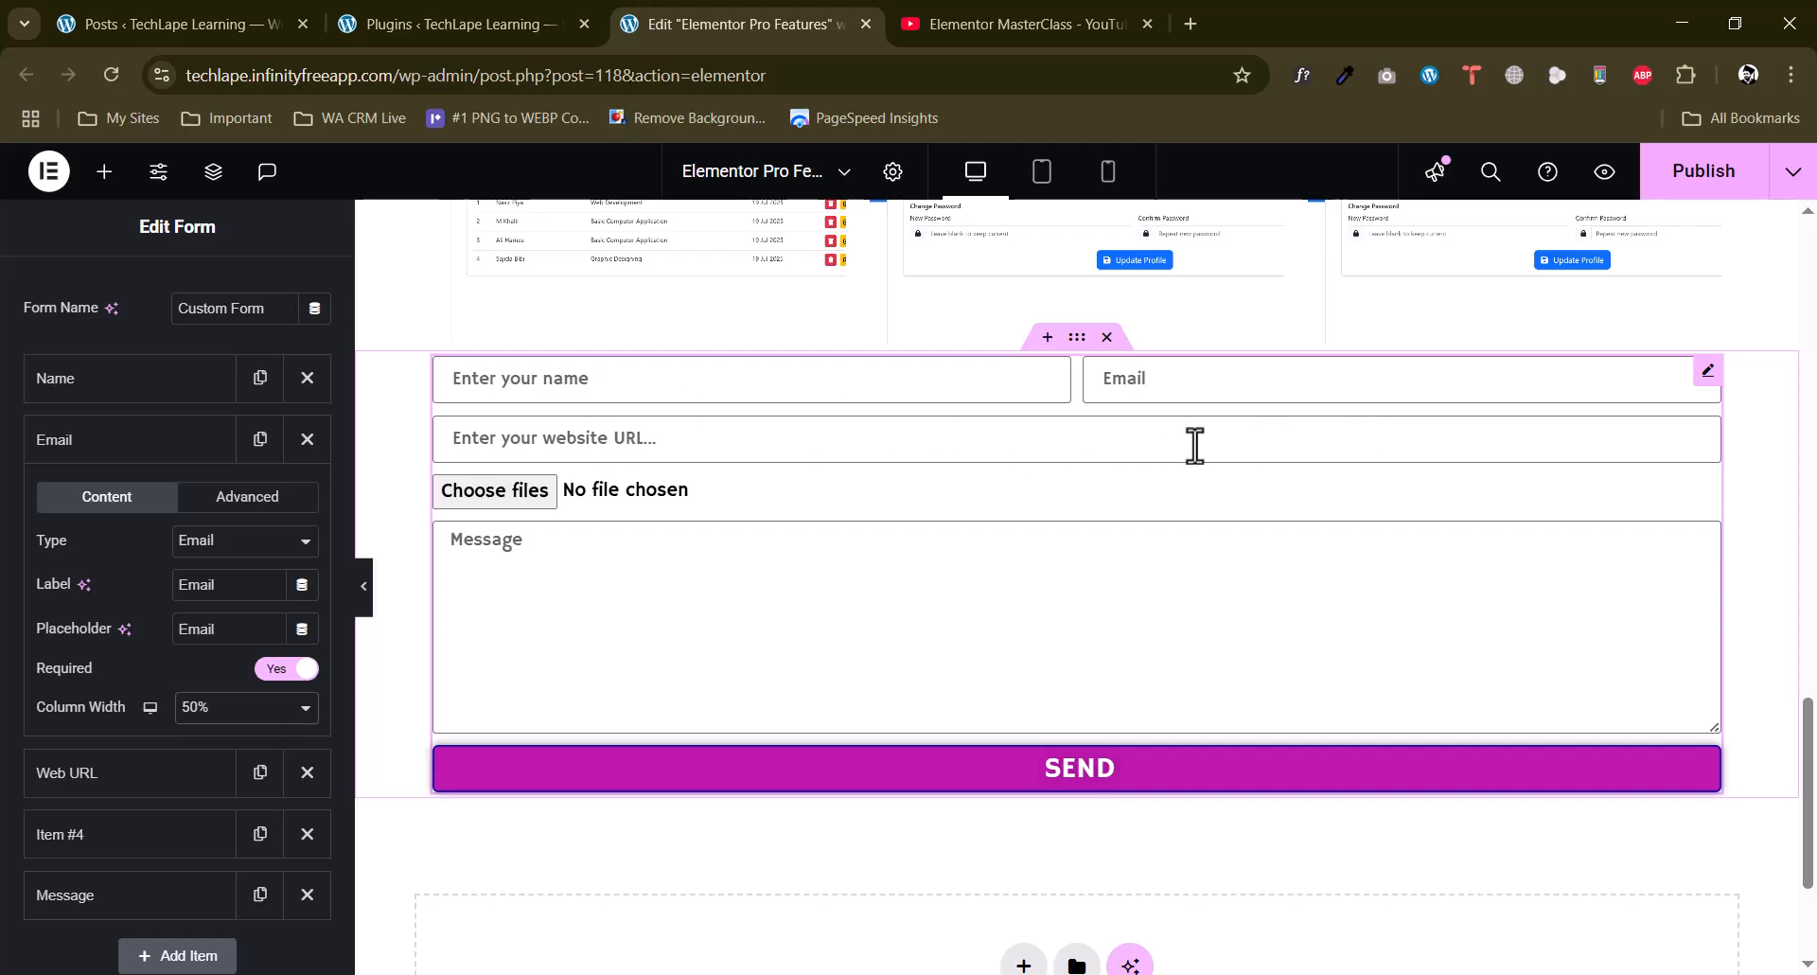
click(134, 443)
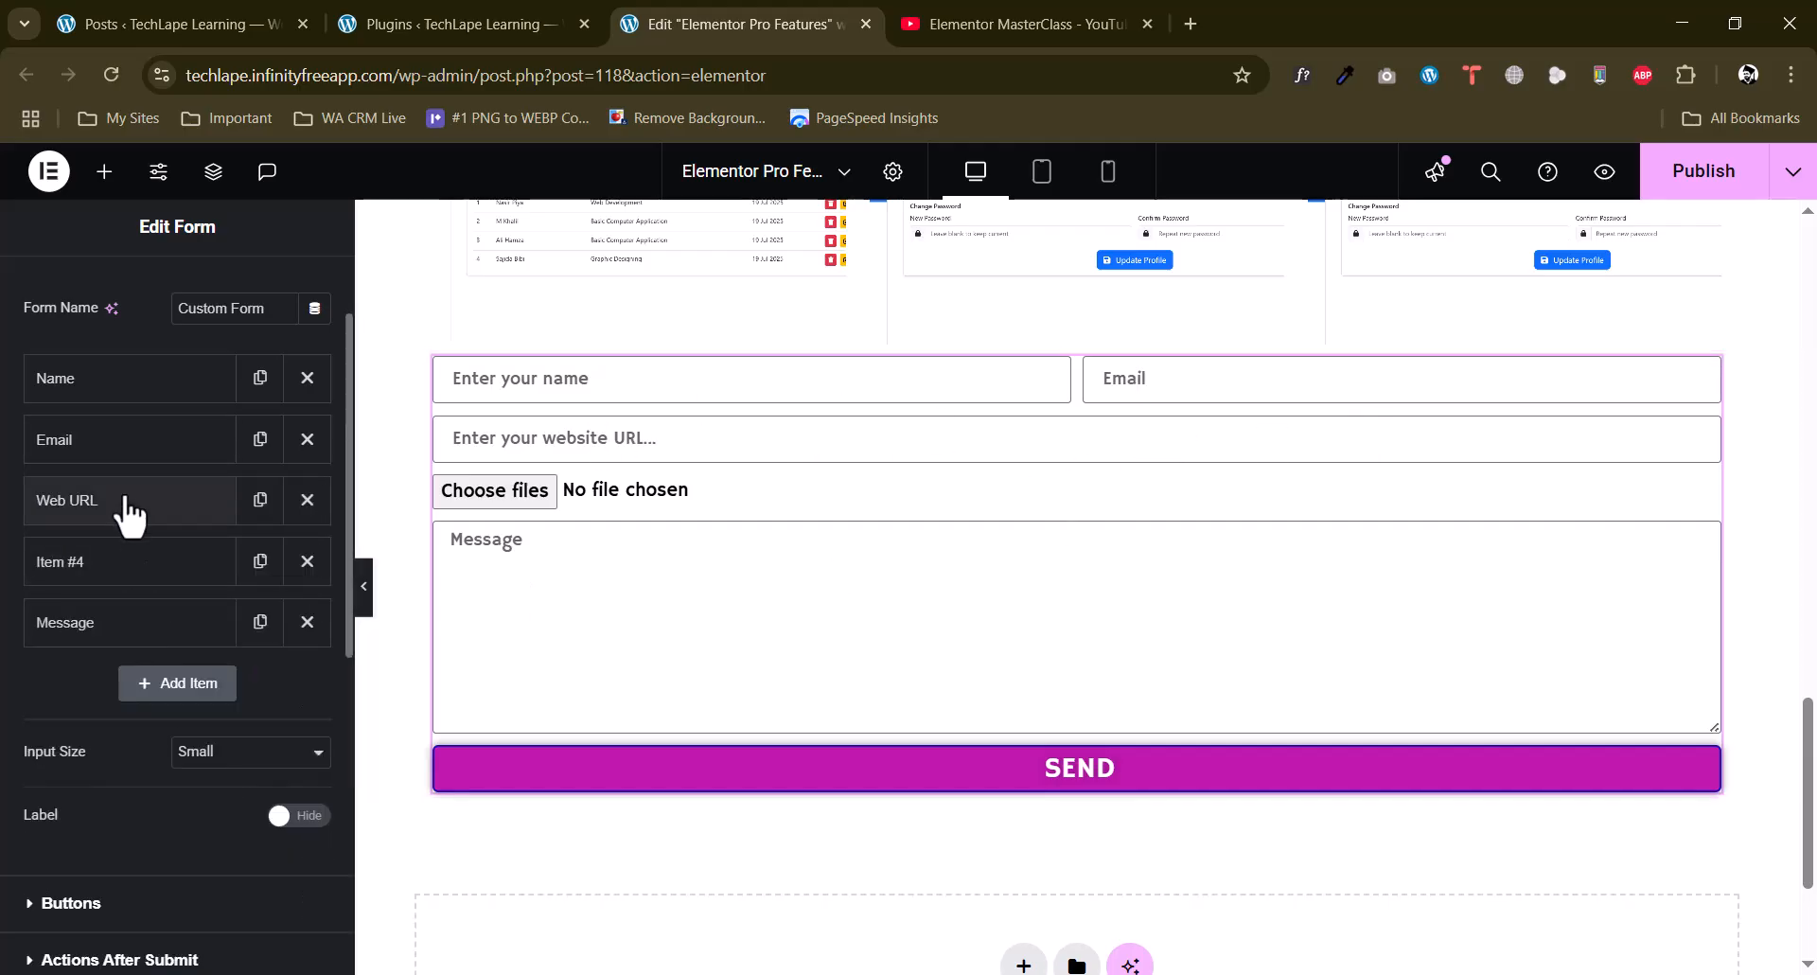
Set the Web URL field's column width to 50%.
click(130, 511)
click(248, 786)
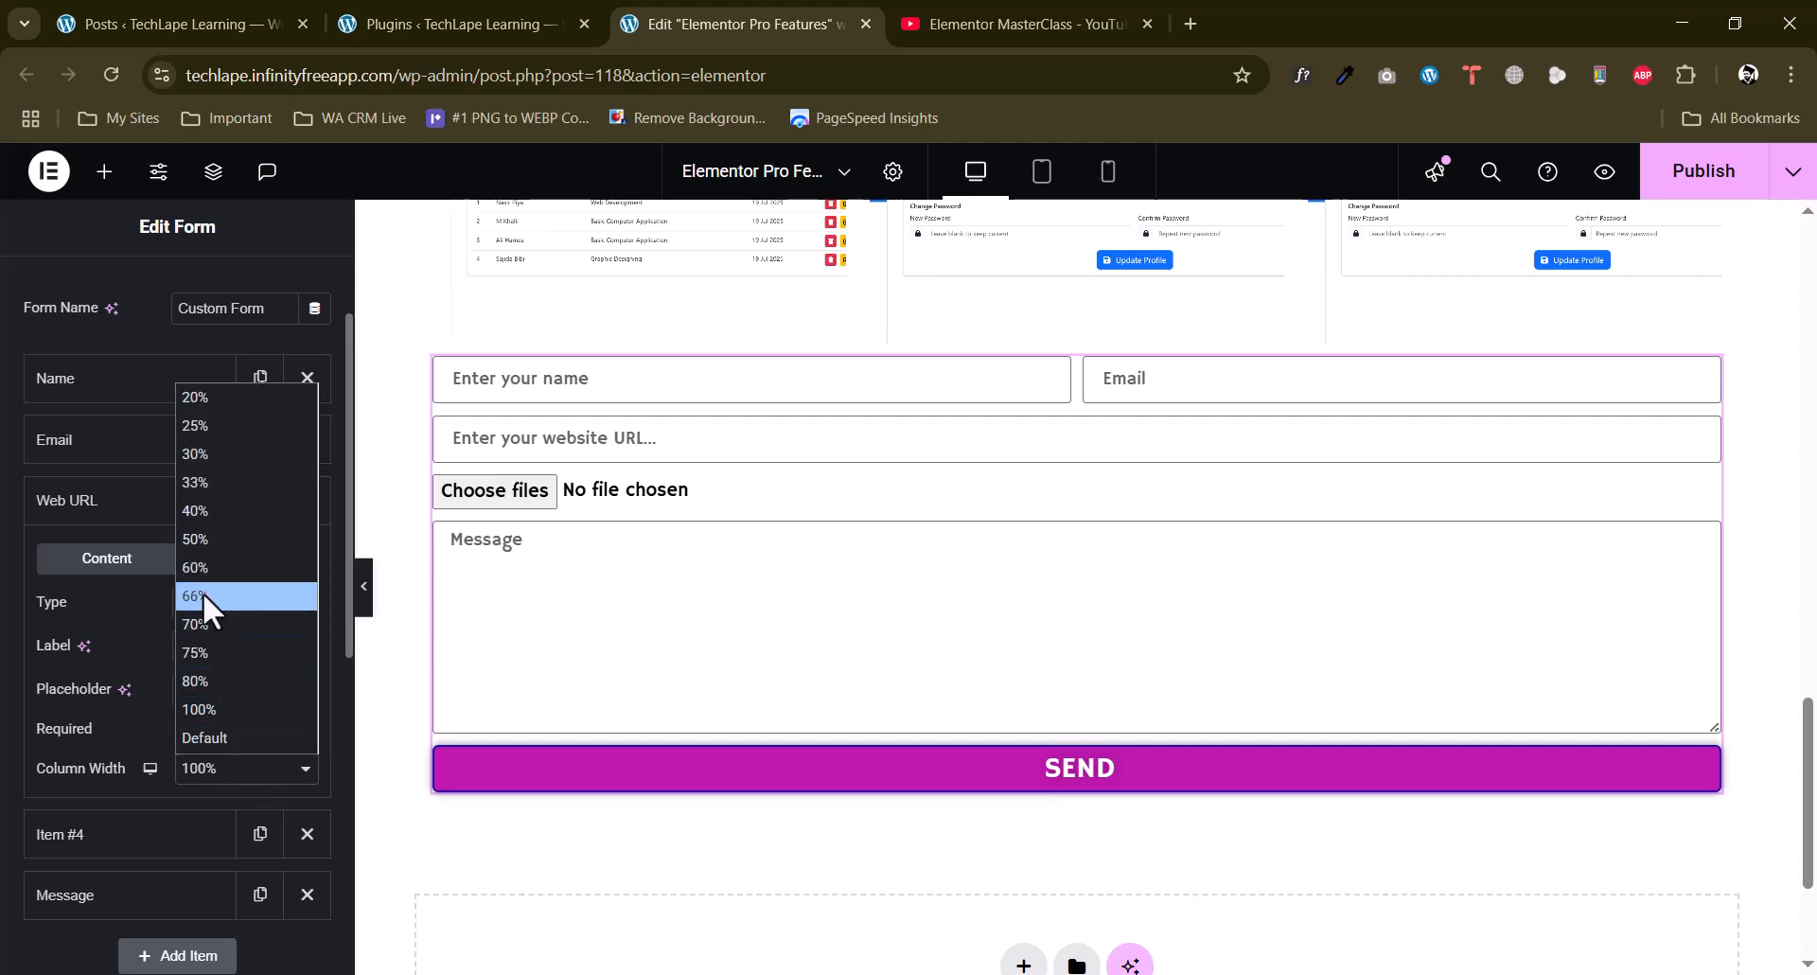
click(203, 541)
click(170, 516)
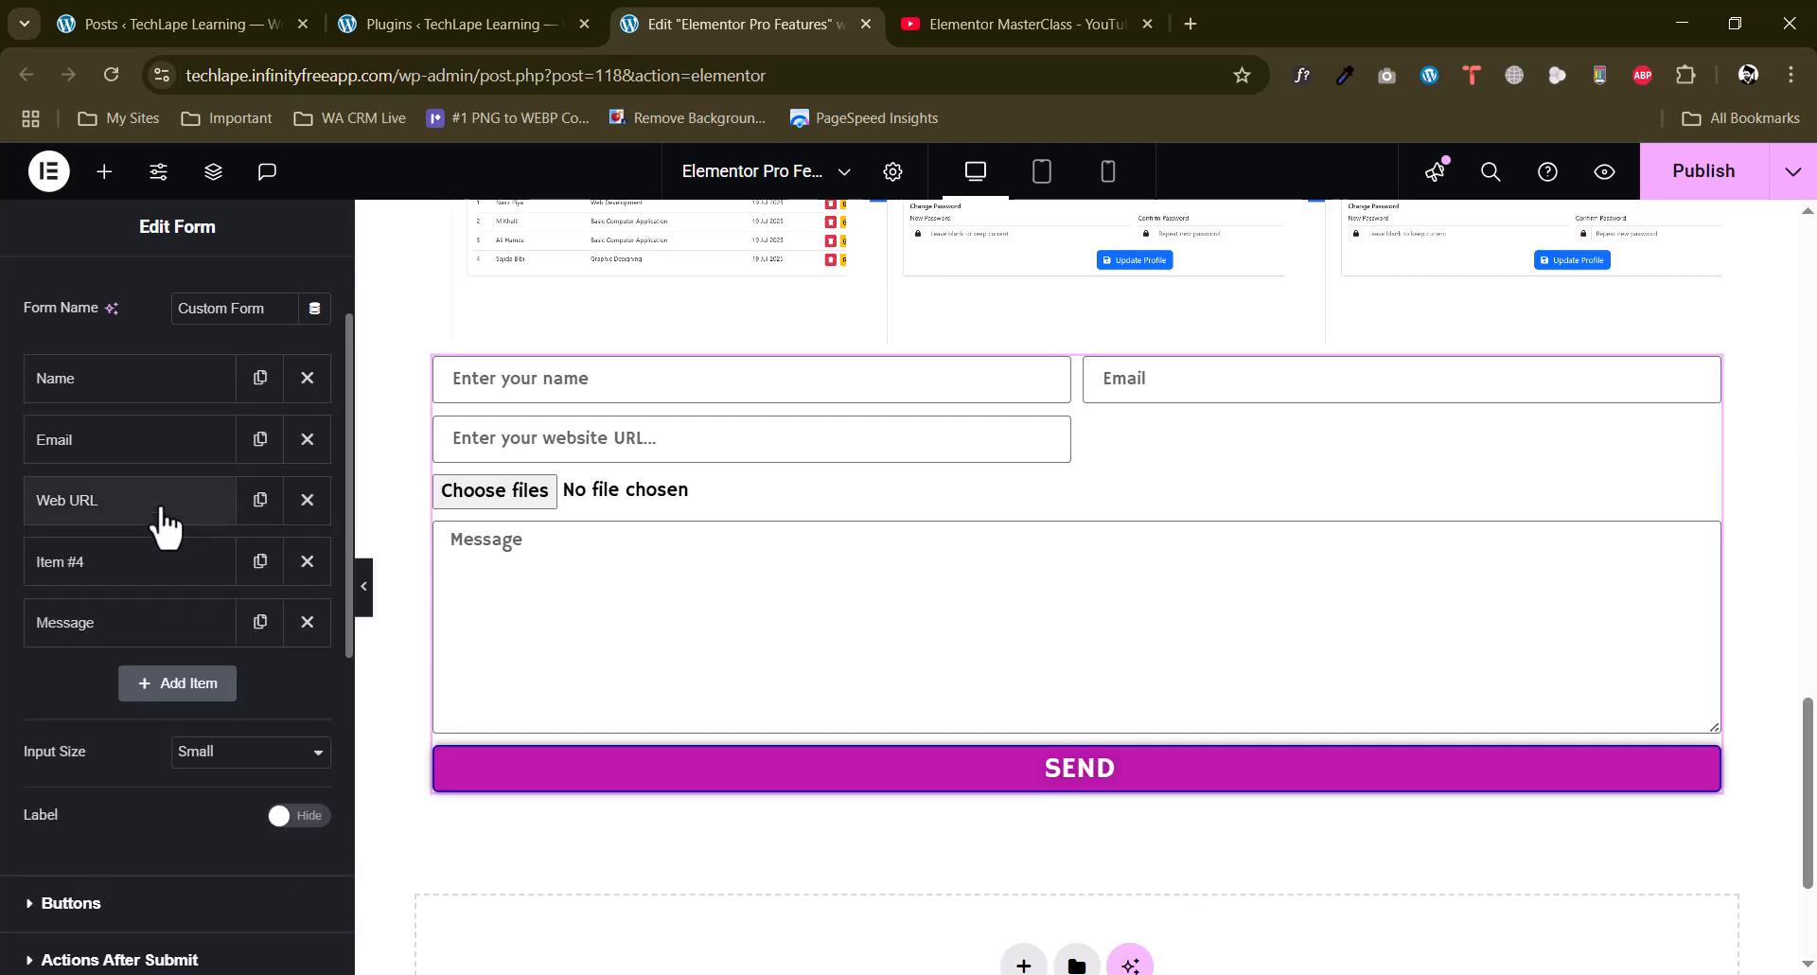
Set the file upload field's column width to 50%.
click(162, 565)
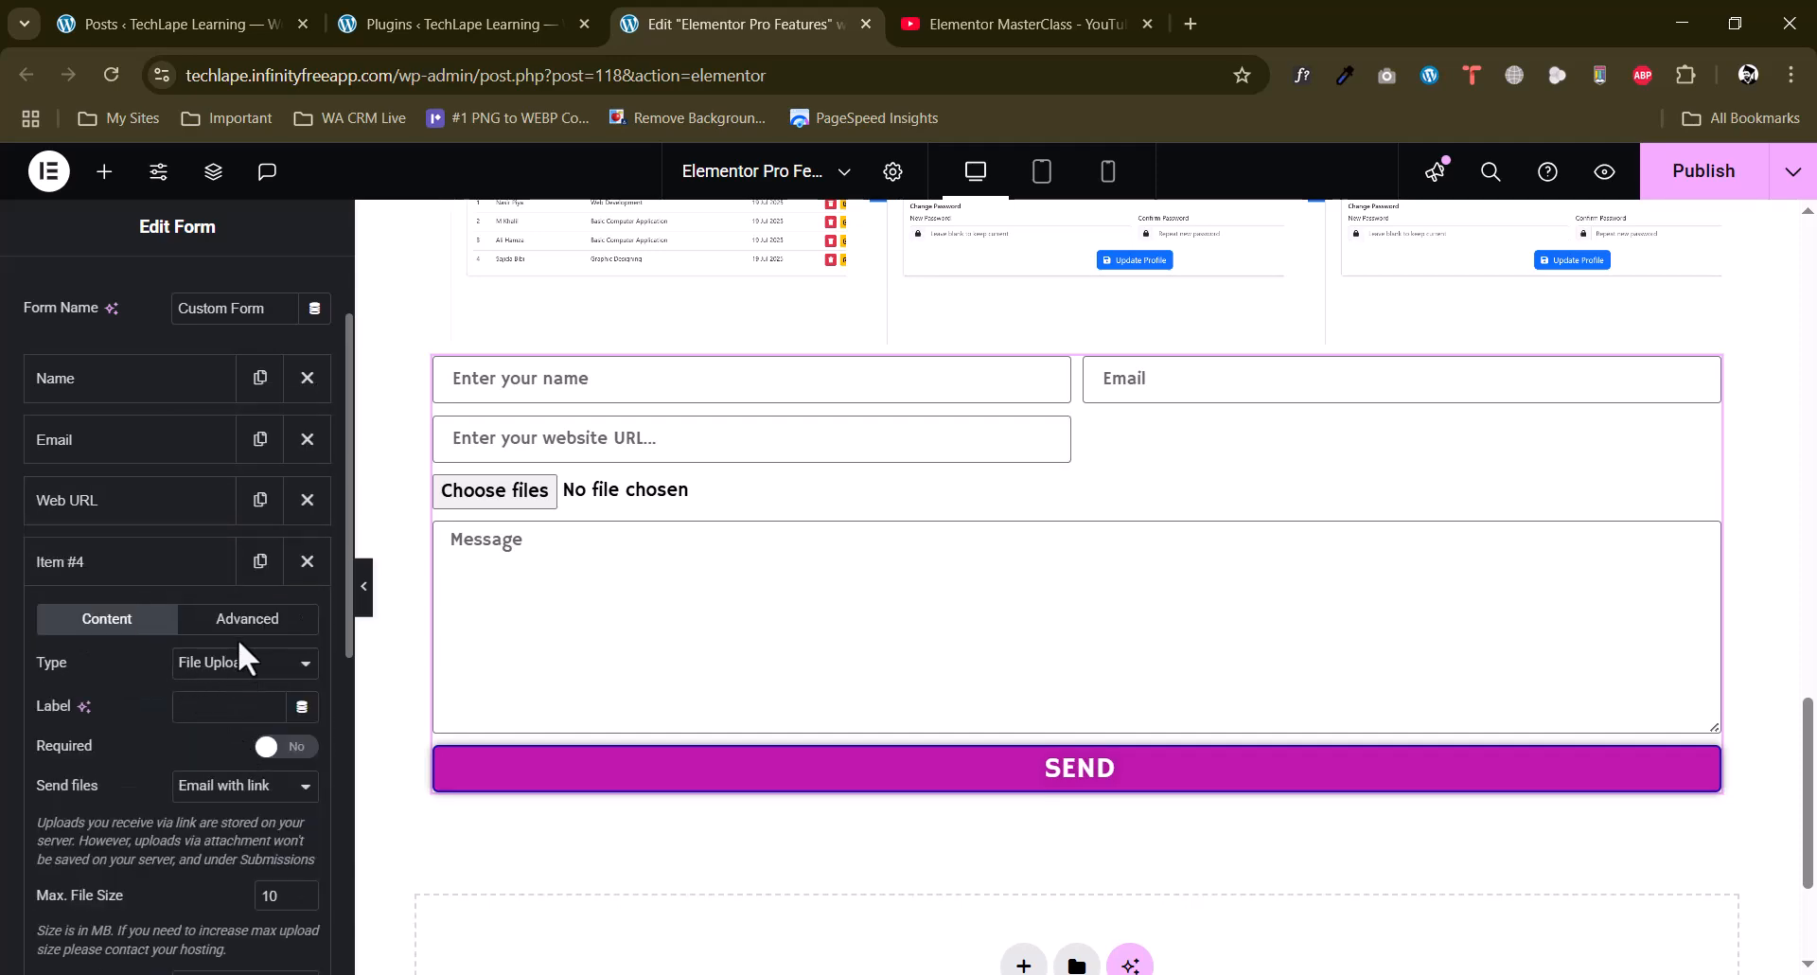
scroll(238, 644, down, 4)
click(235, 793)
click(200, 566)
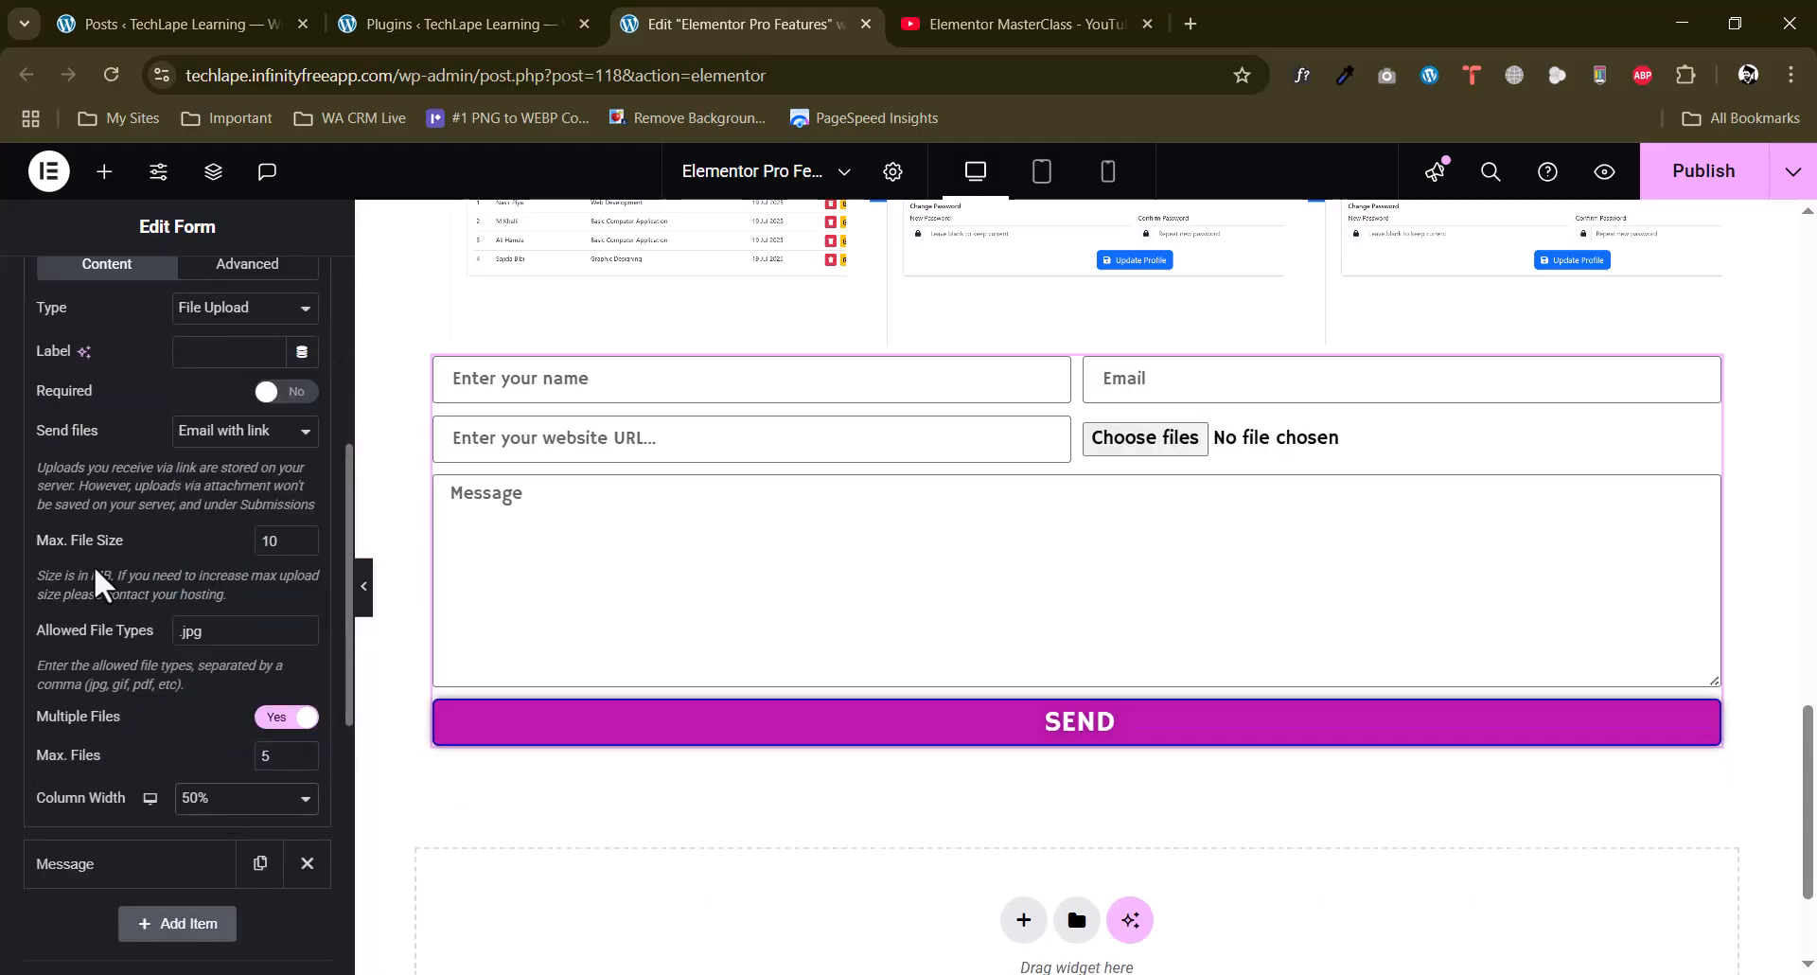
scroll(137, 402, up, 3)
click(140, 441)
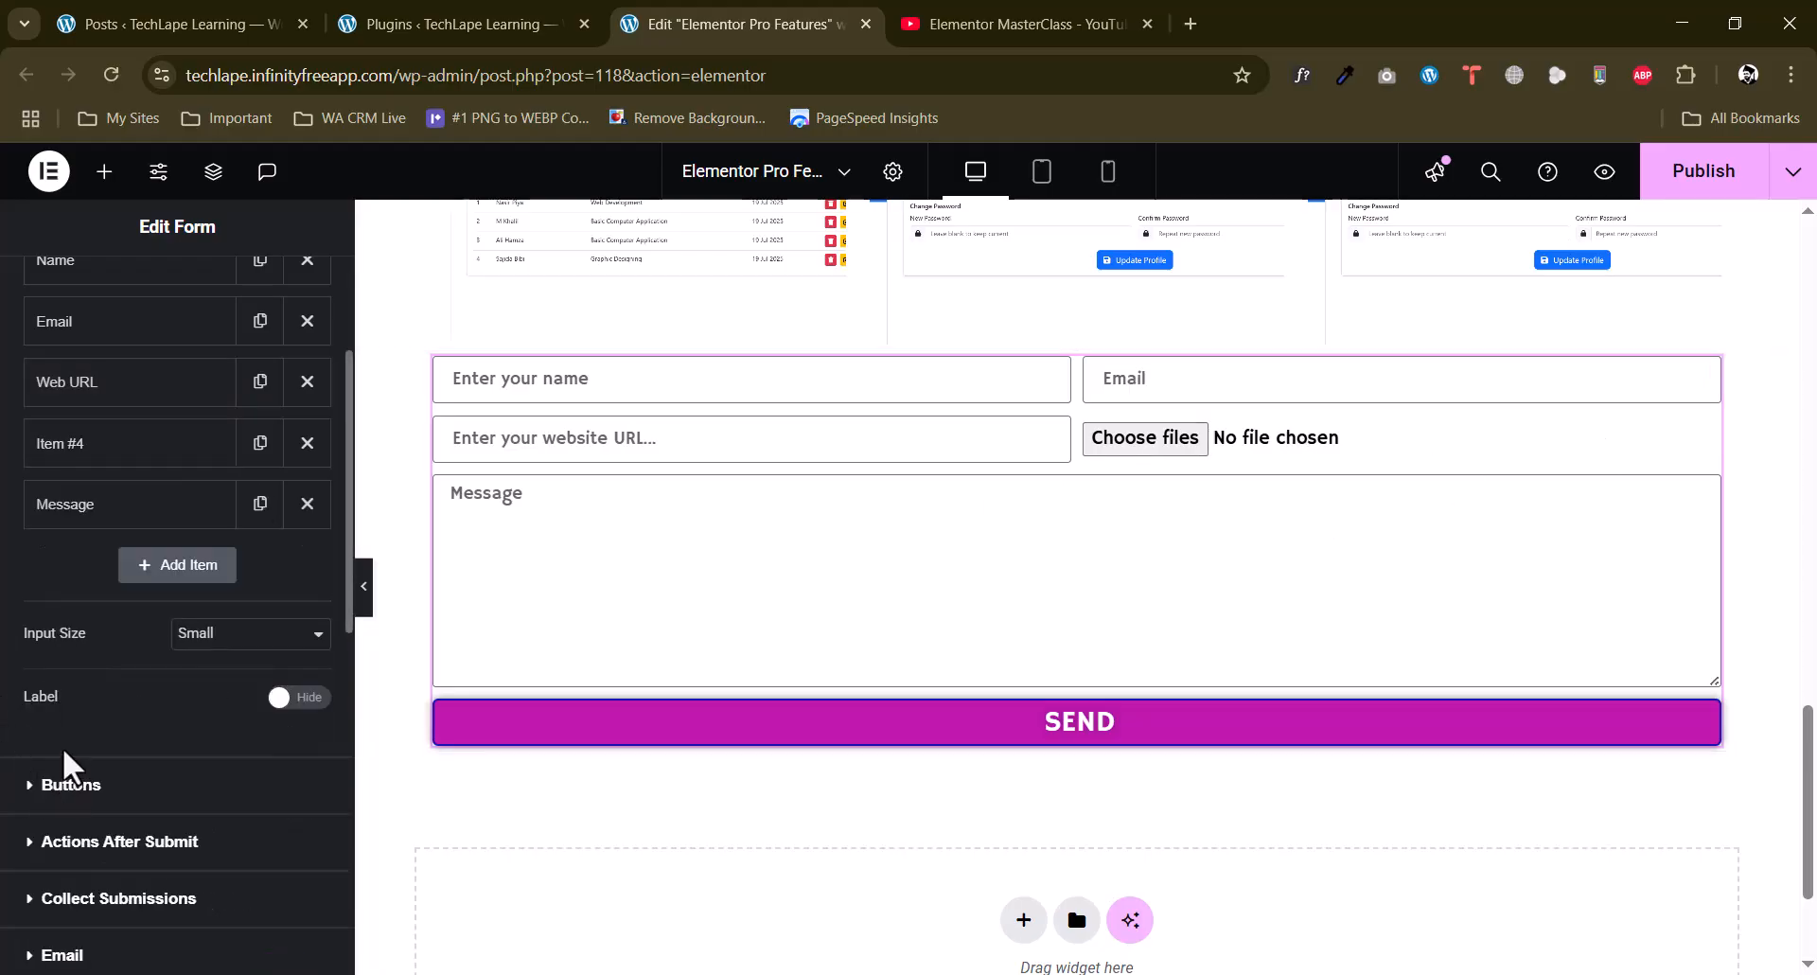
Try the Medium input size on the form fields, and settle on Large.
click(212, 636)
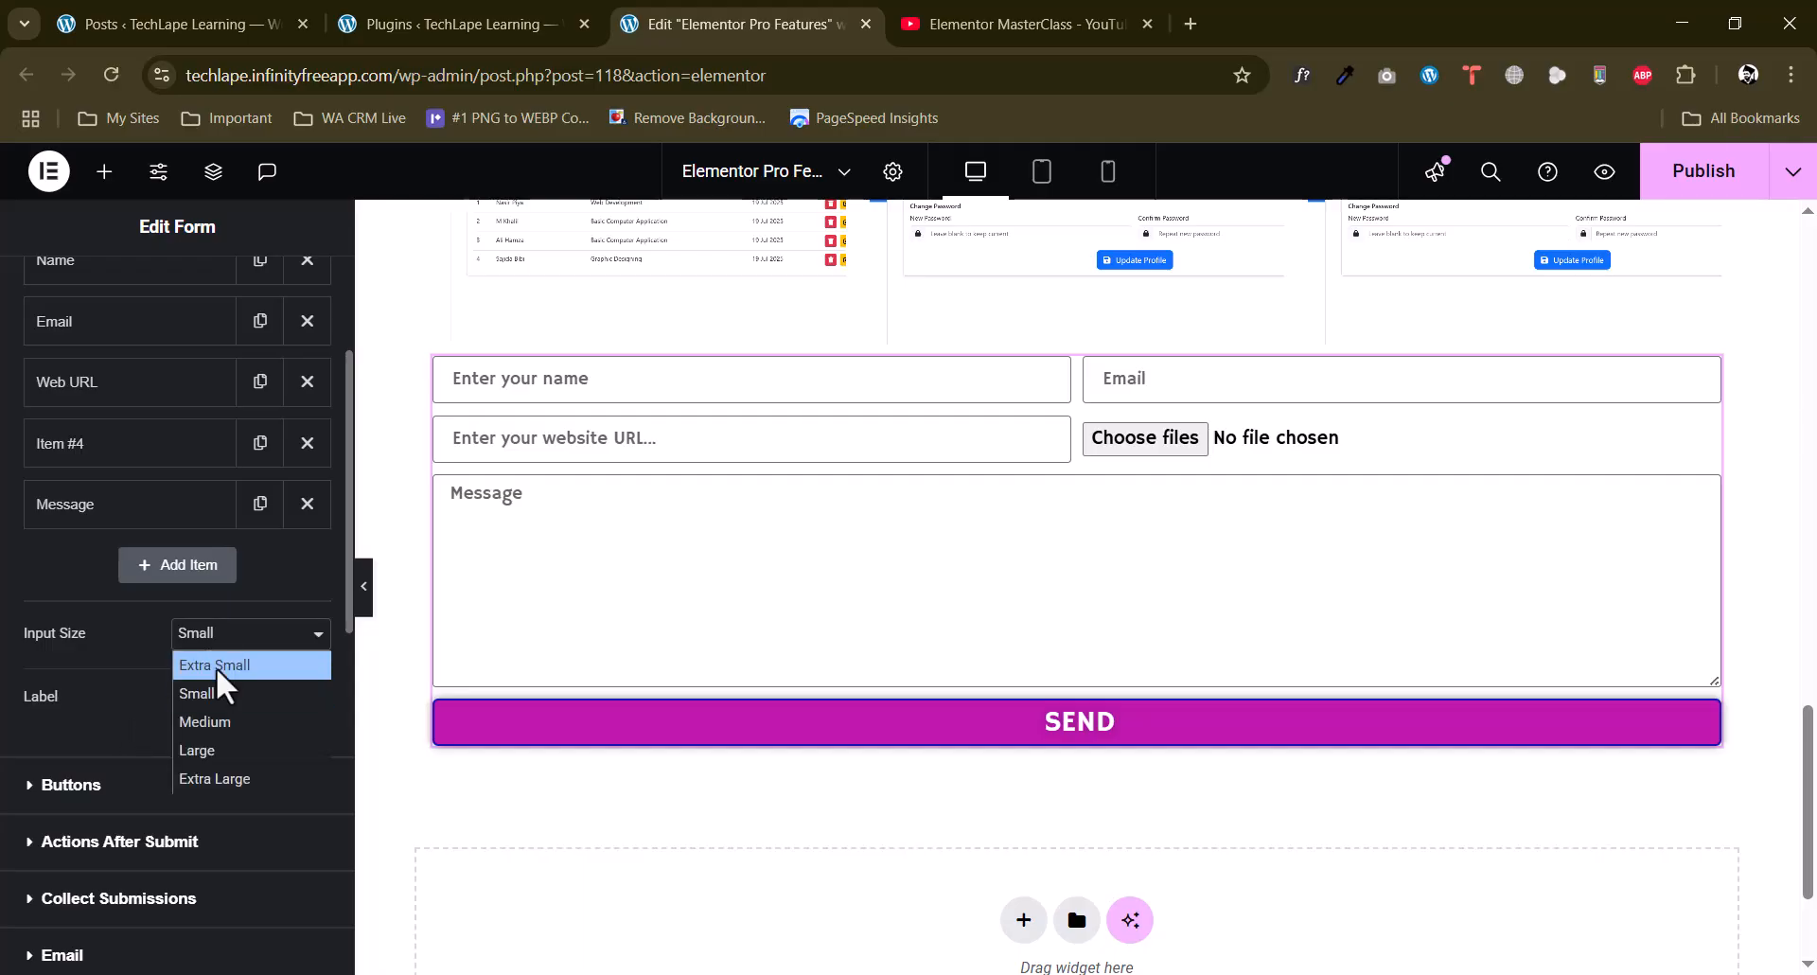
click(214, 724)
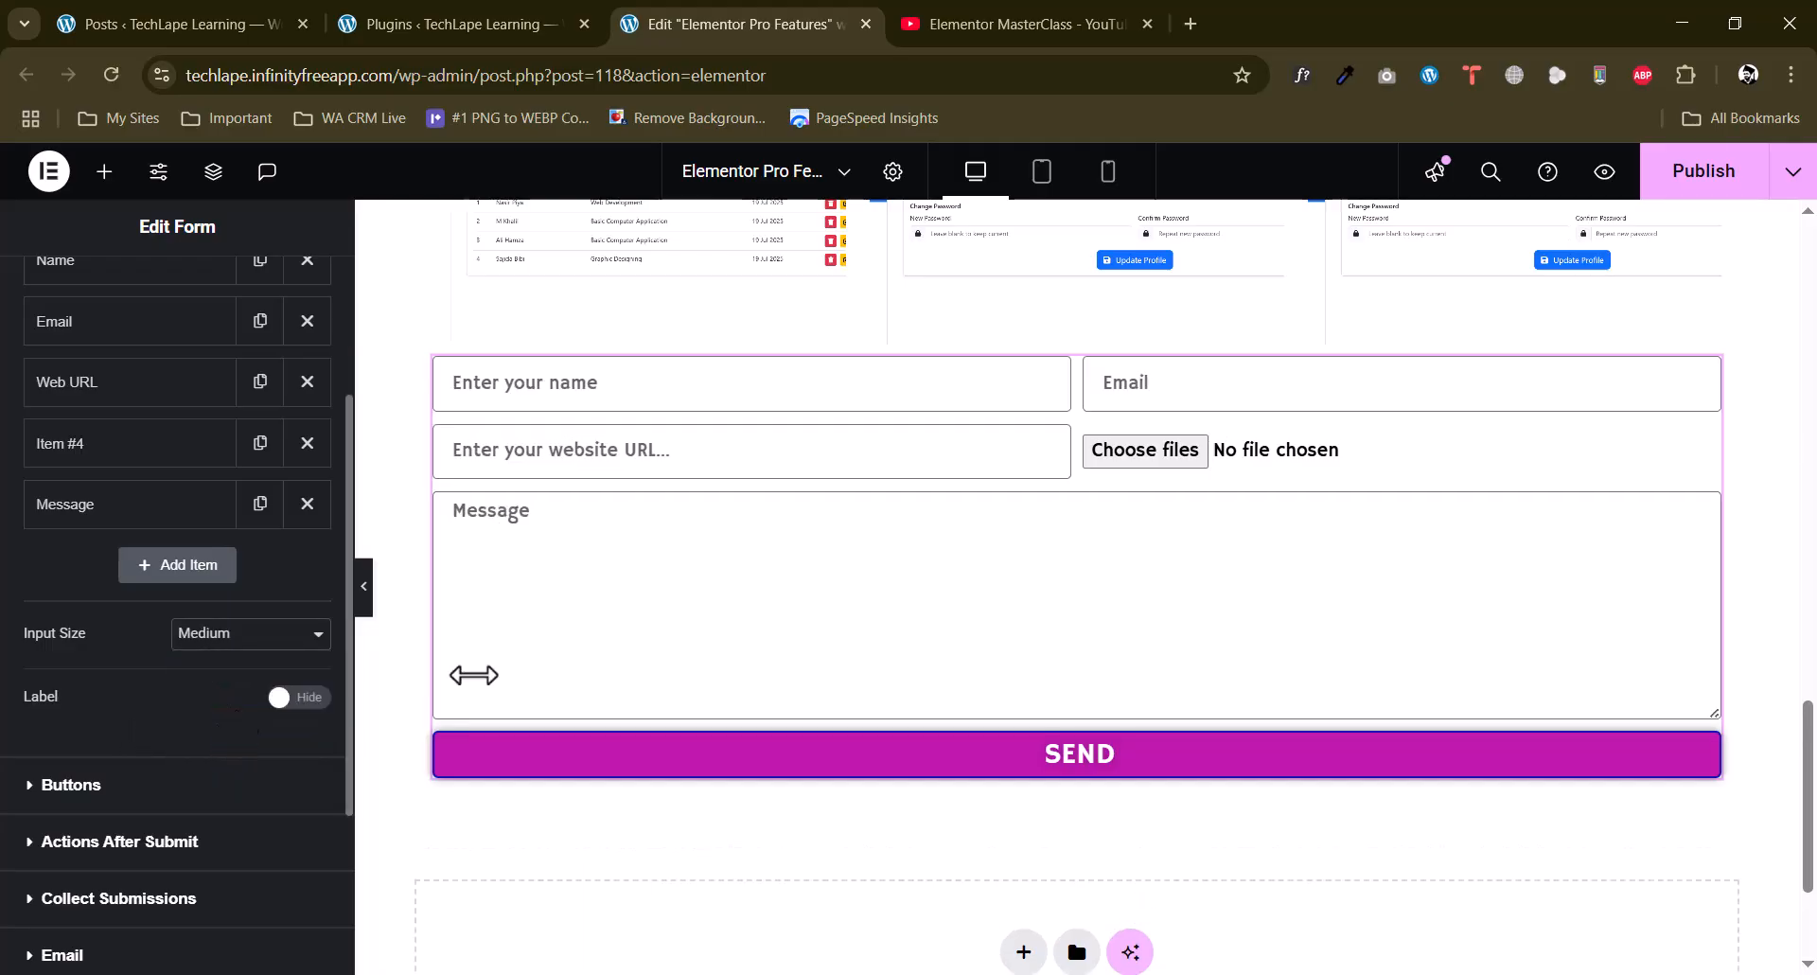
click(318, 634)
click(256, 747)
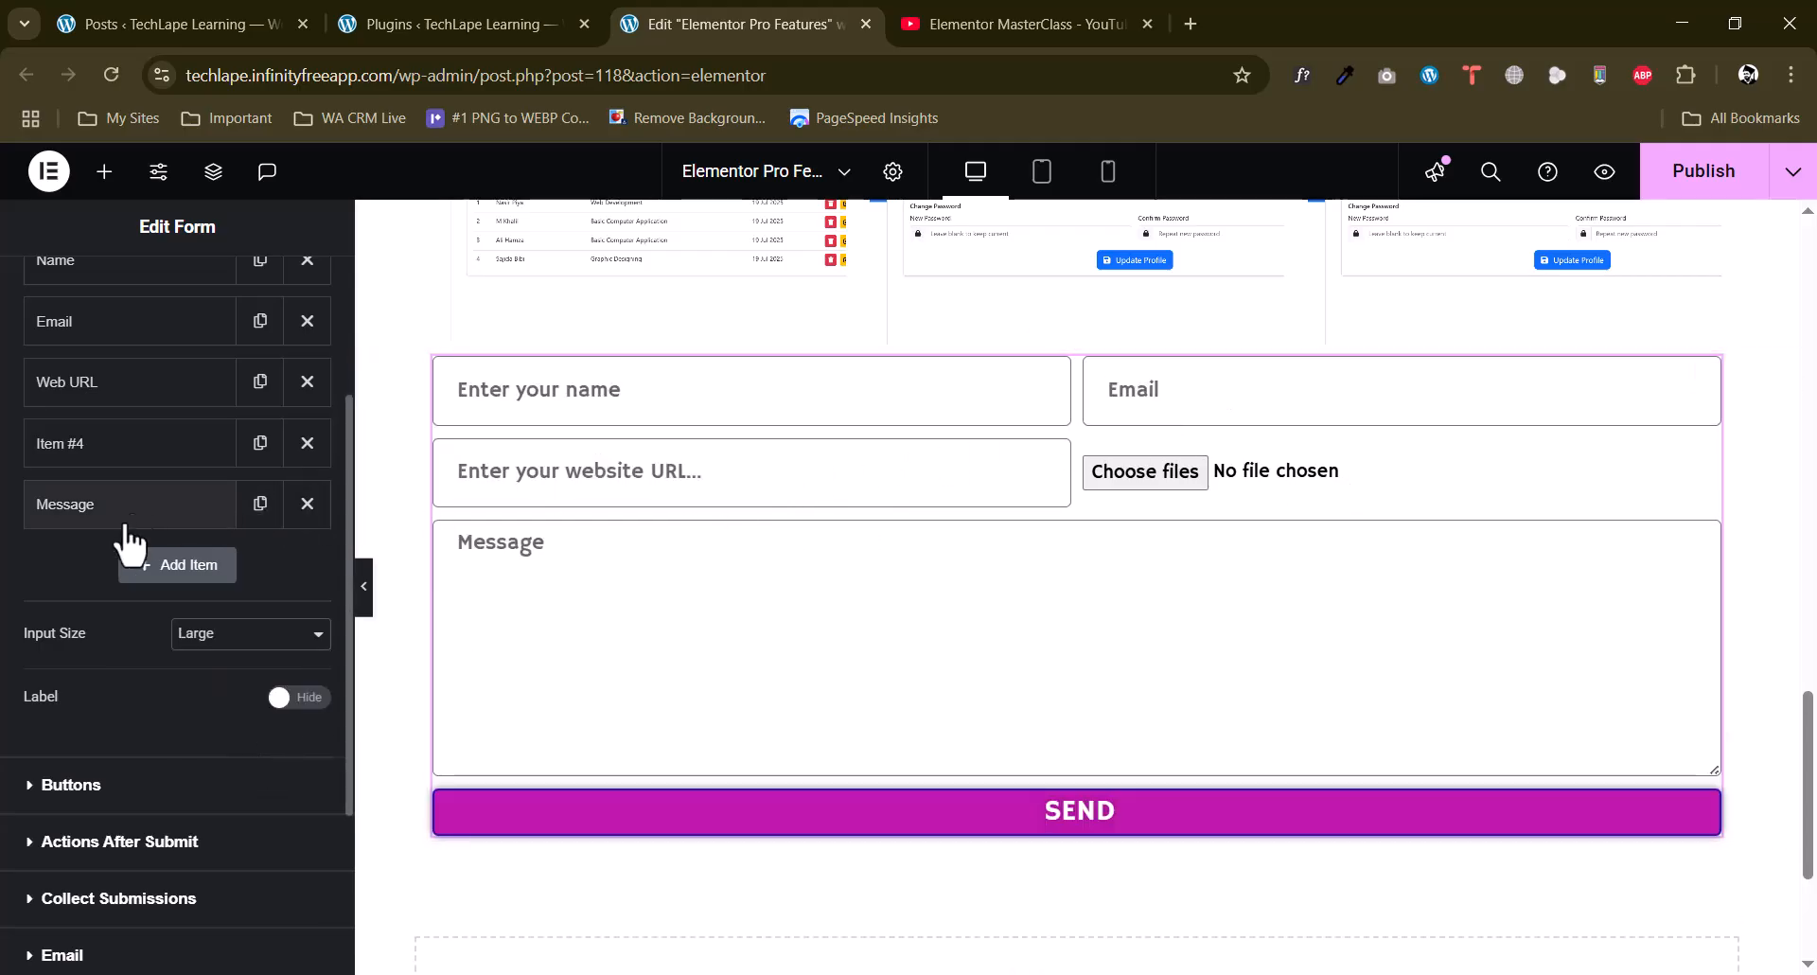
scroll(133, 527, up, 3)
scroll(13, 598, down, 5)
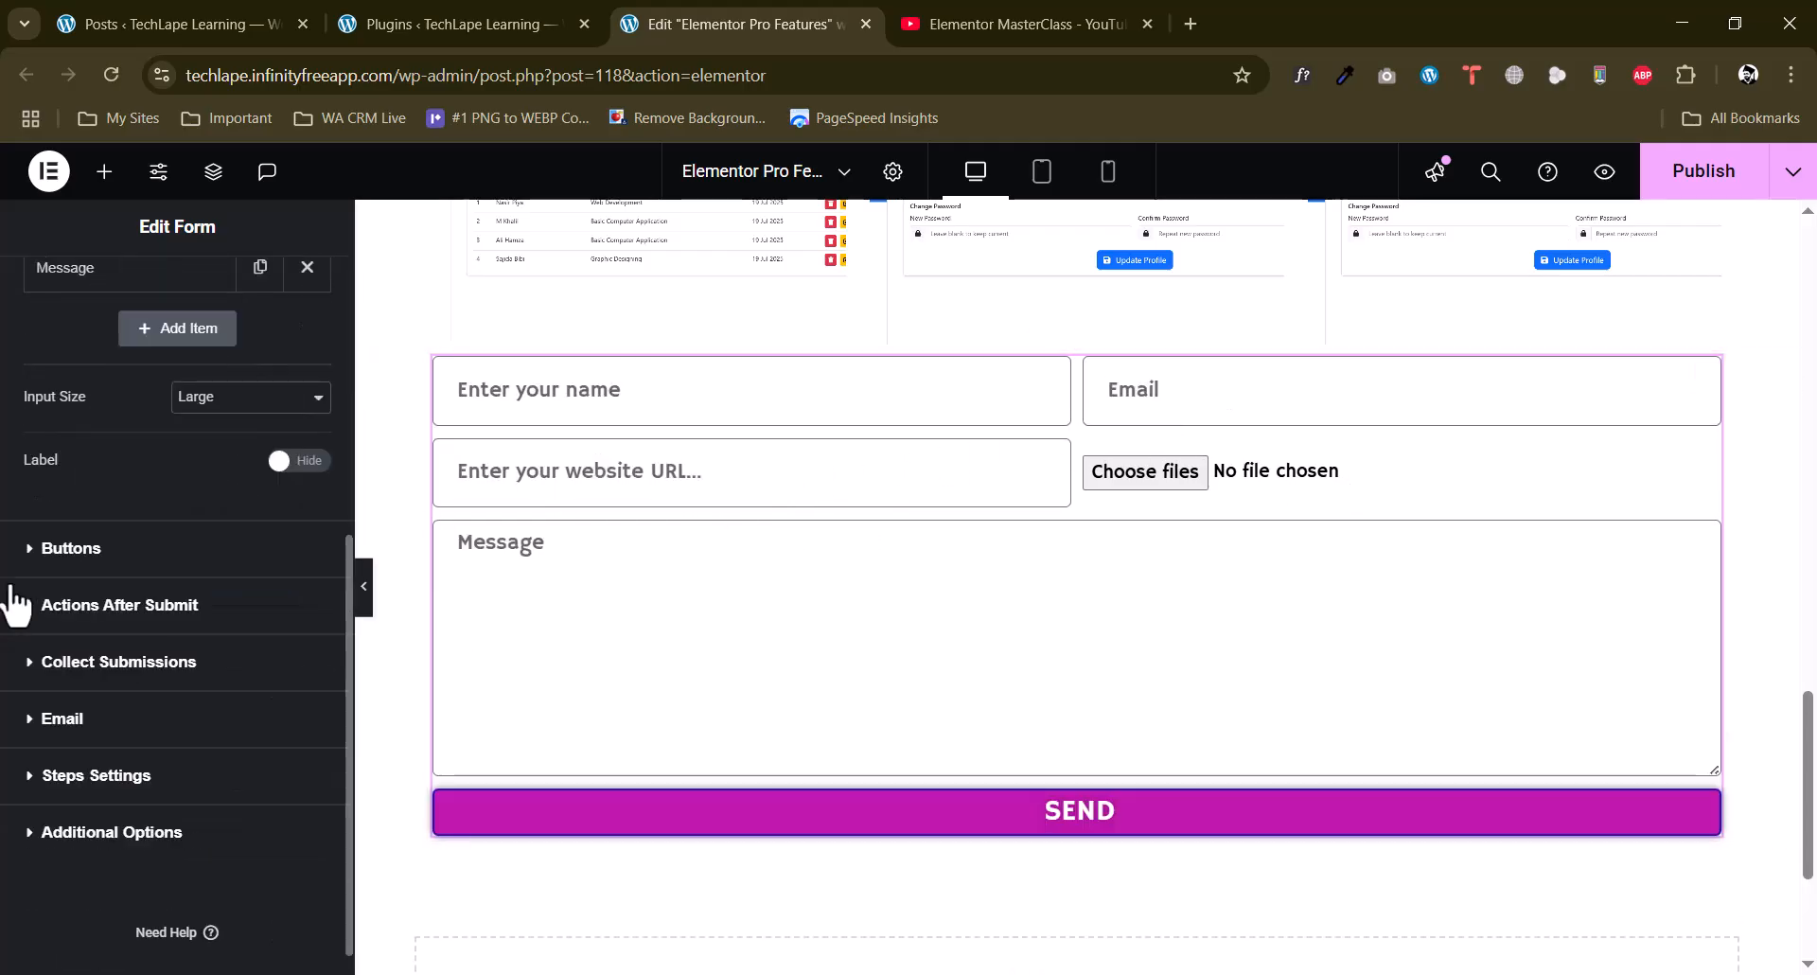
Change the form's submit button text to "Send Message".
click(77, 553)
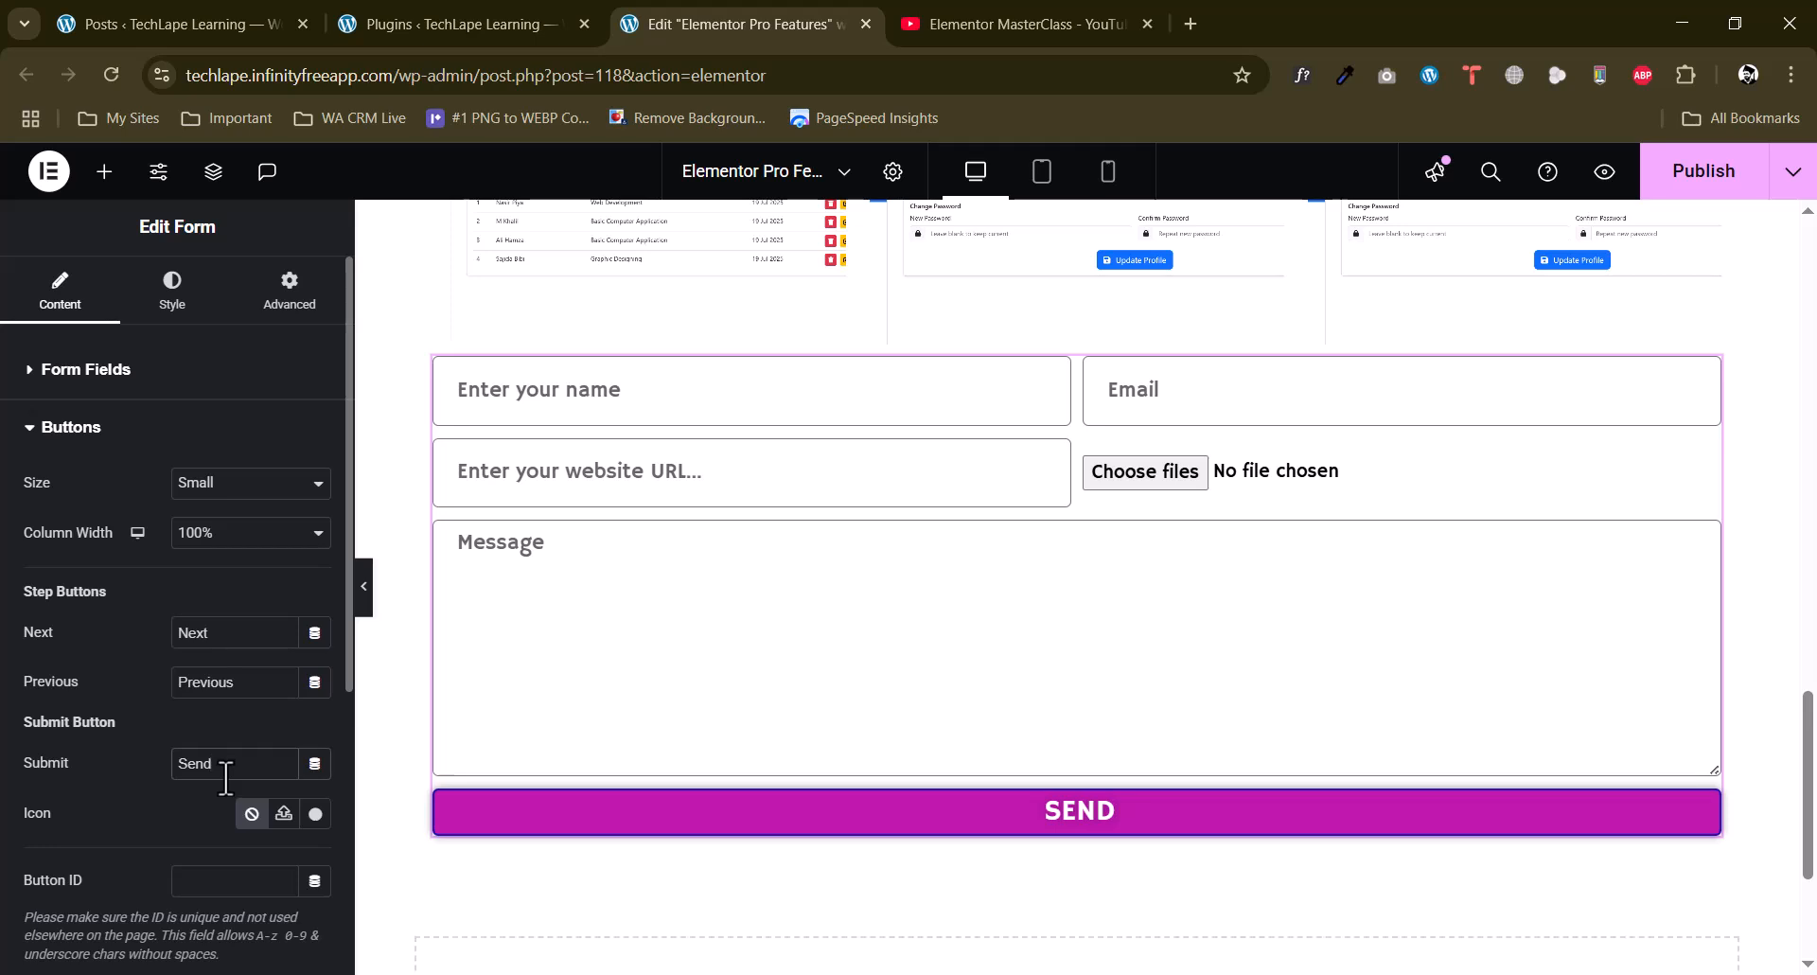
text(Message)
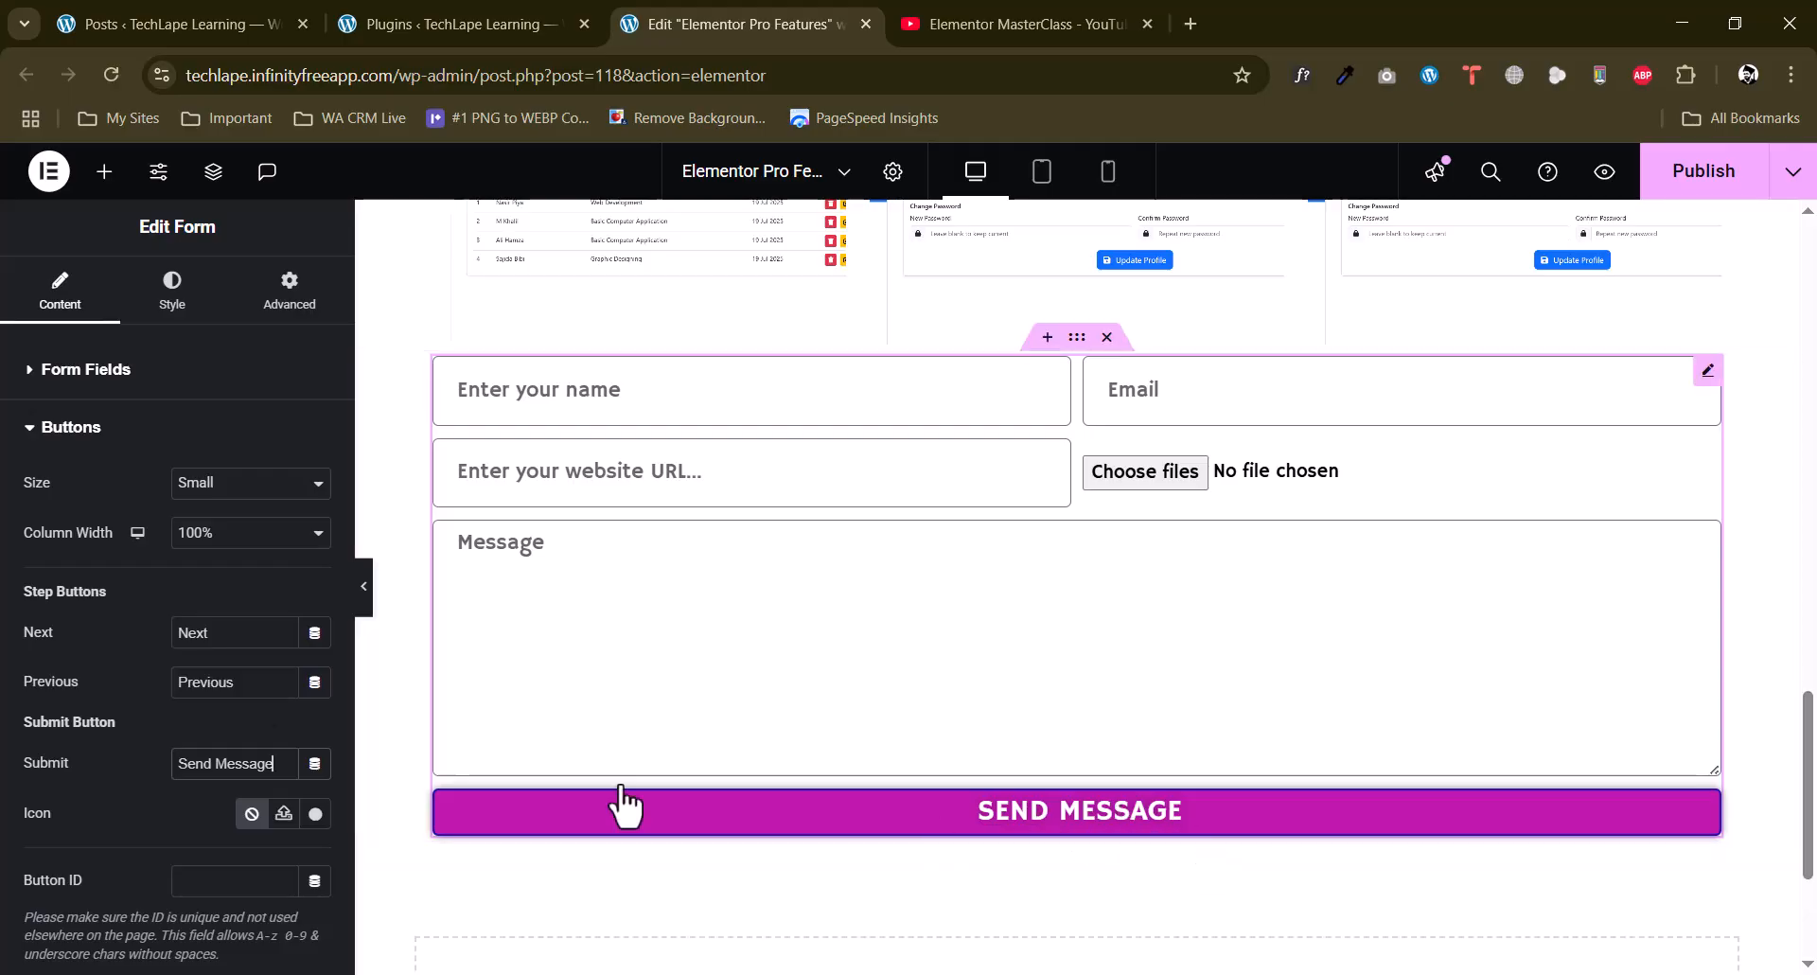
drag(271, 774, 193, 774)
click(2, 686)
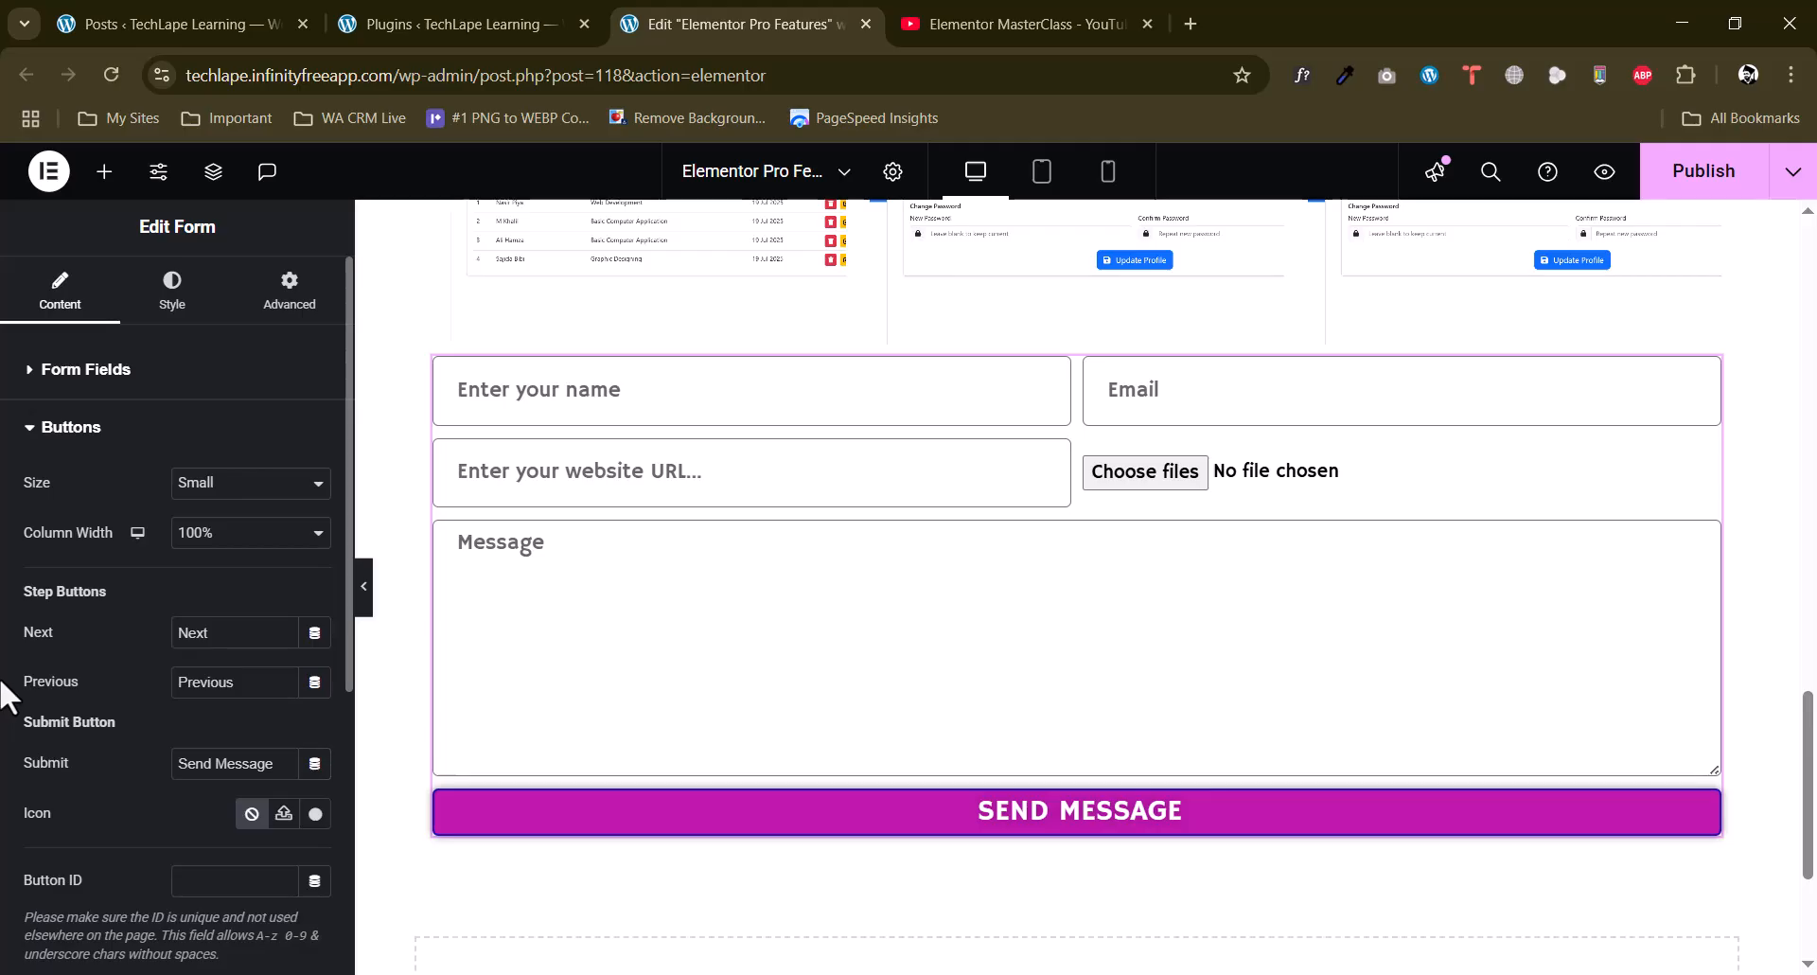
Set the text transform in the form button's typography to Capitalize.
click(172, 293)
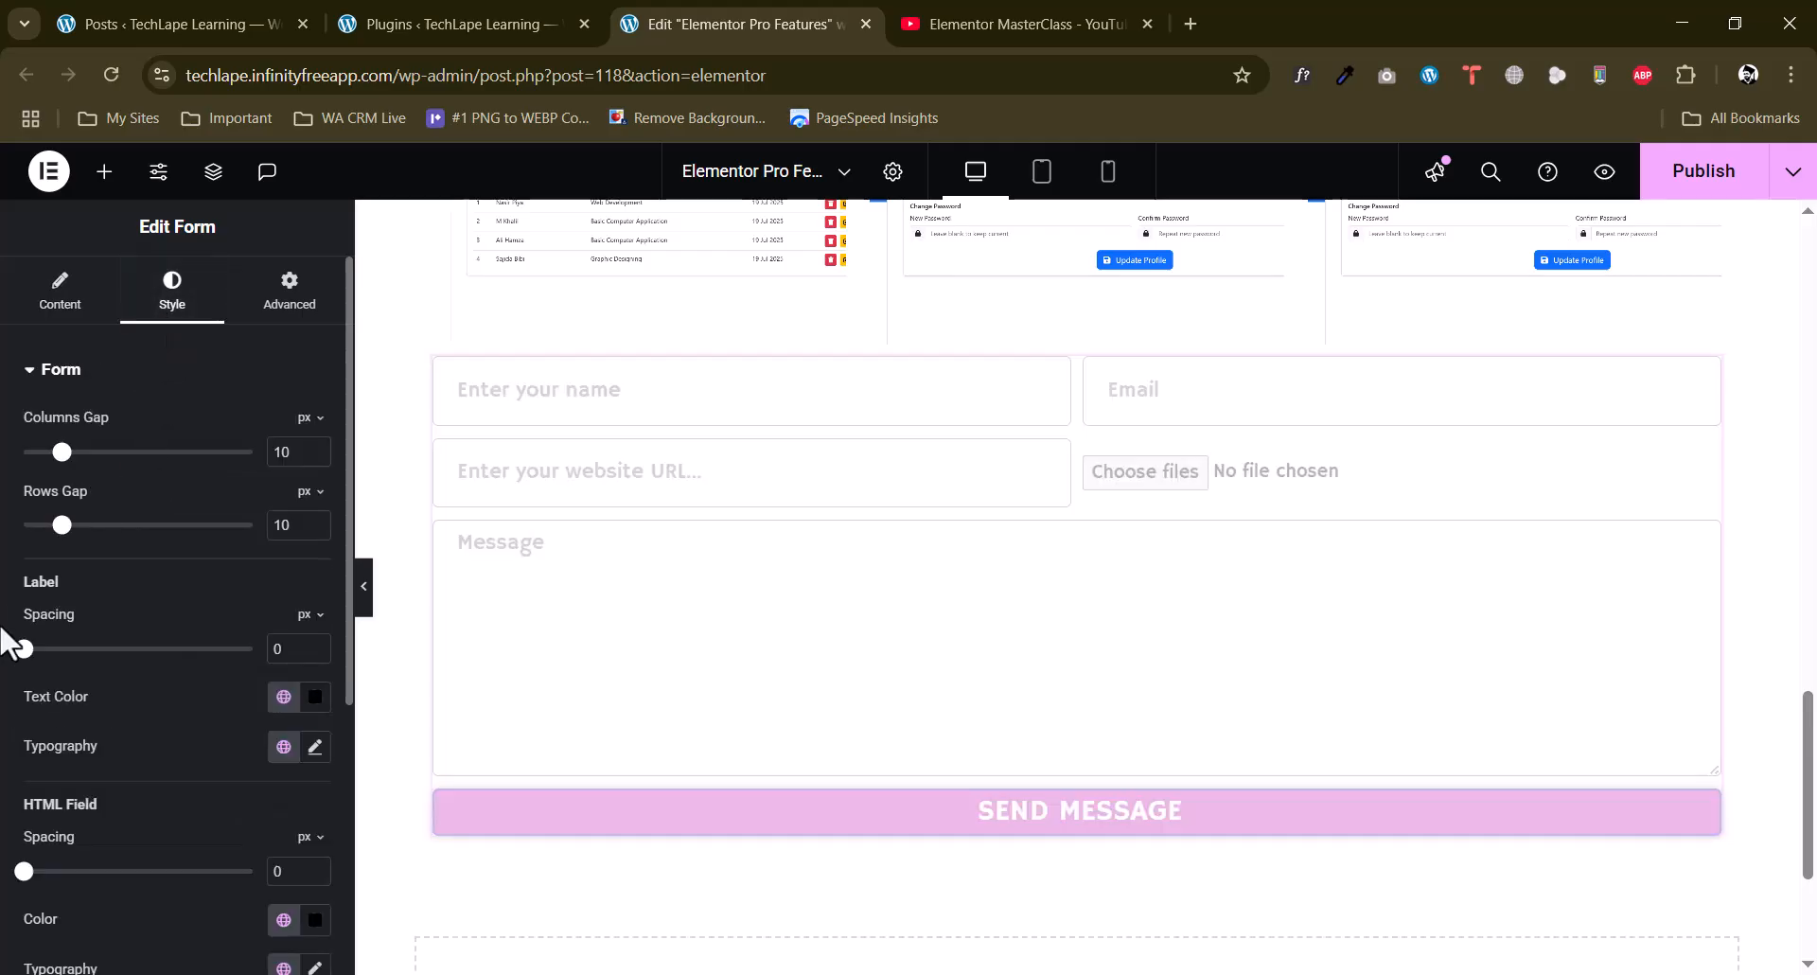
scroll(9, 644, down, 5)
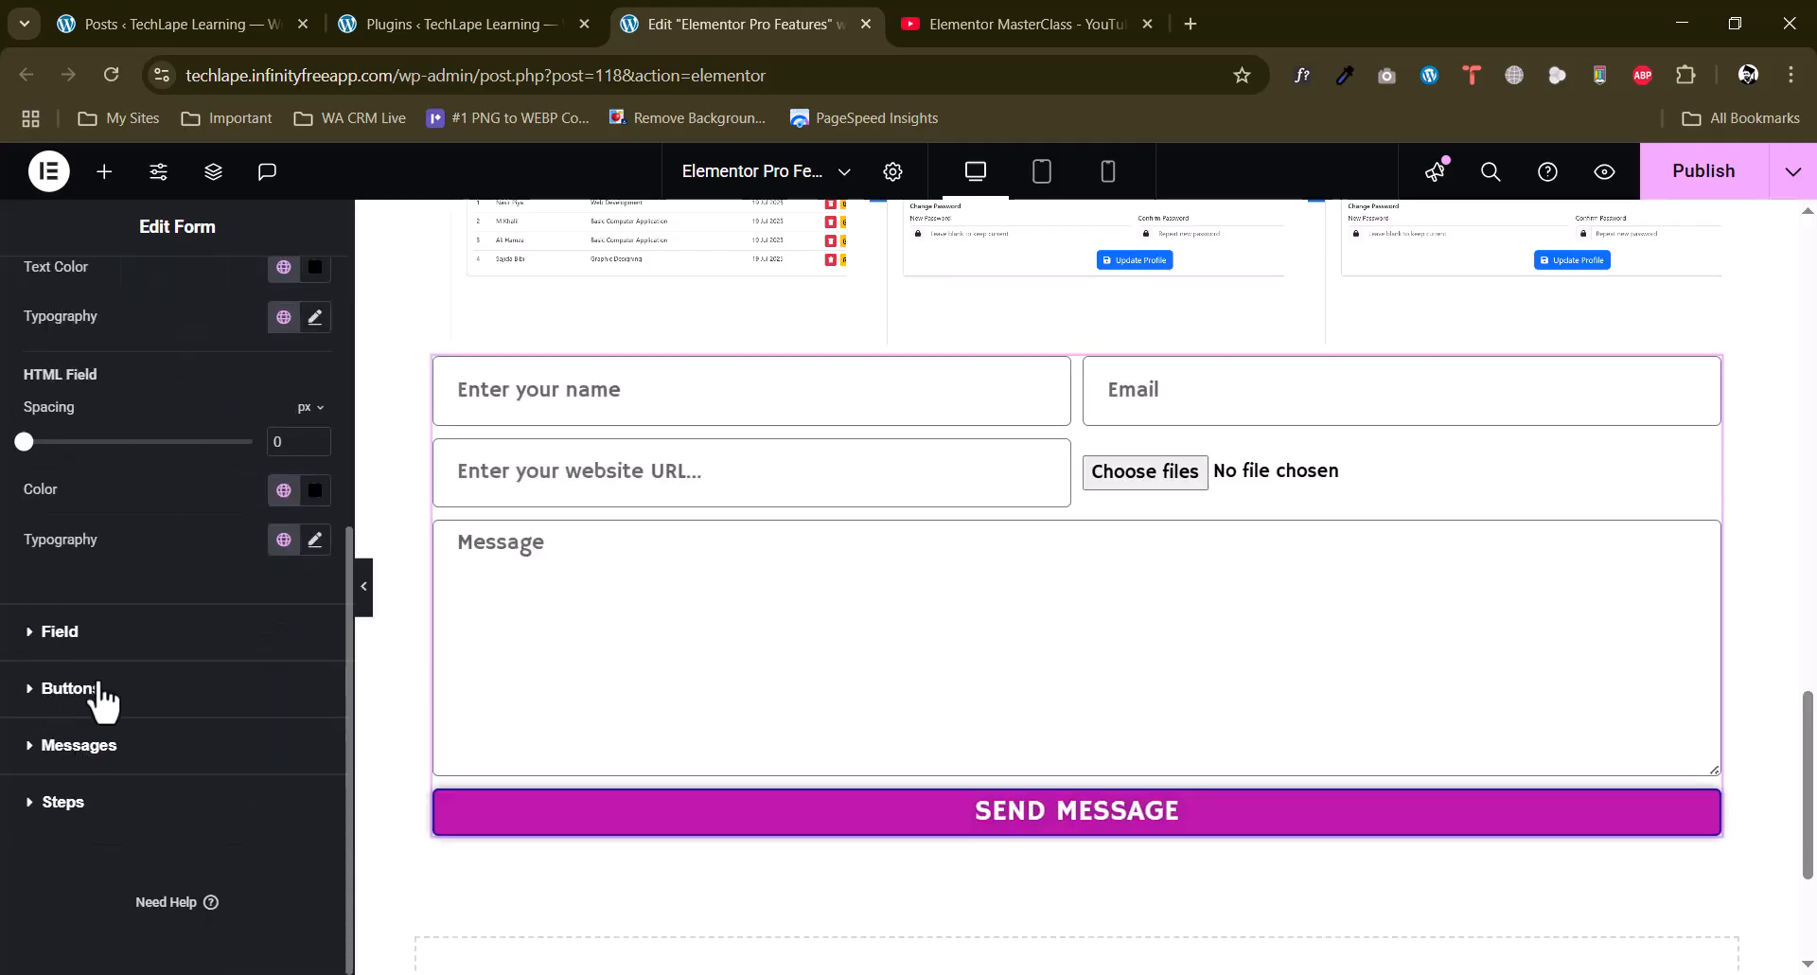
click(268, 683)
click(315, 639)
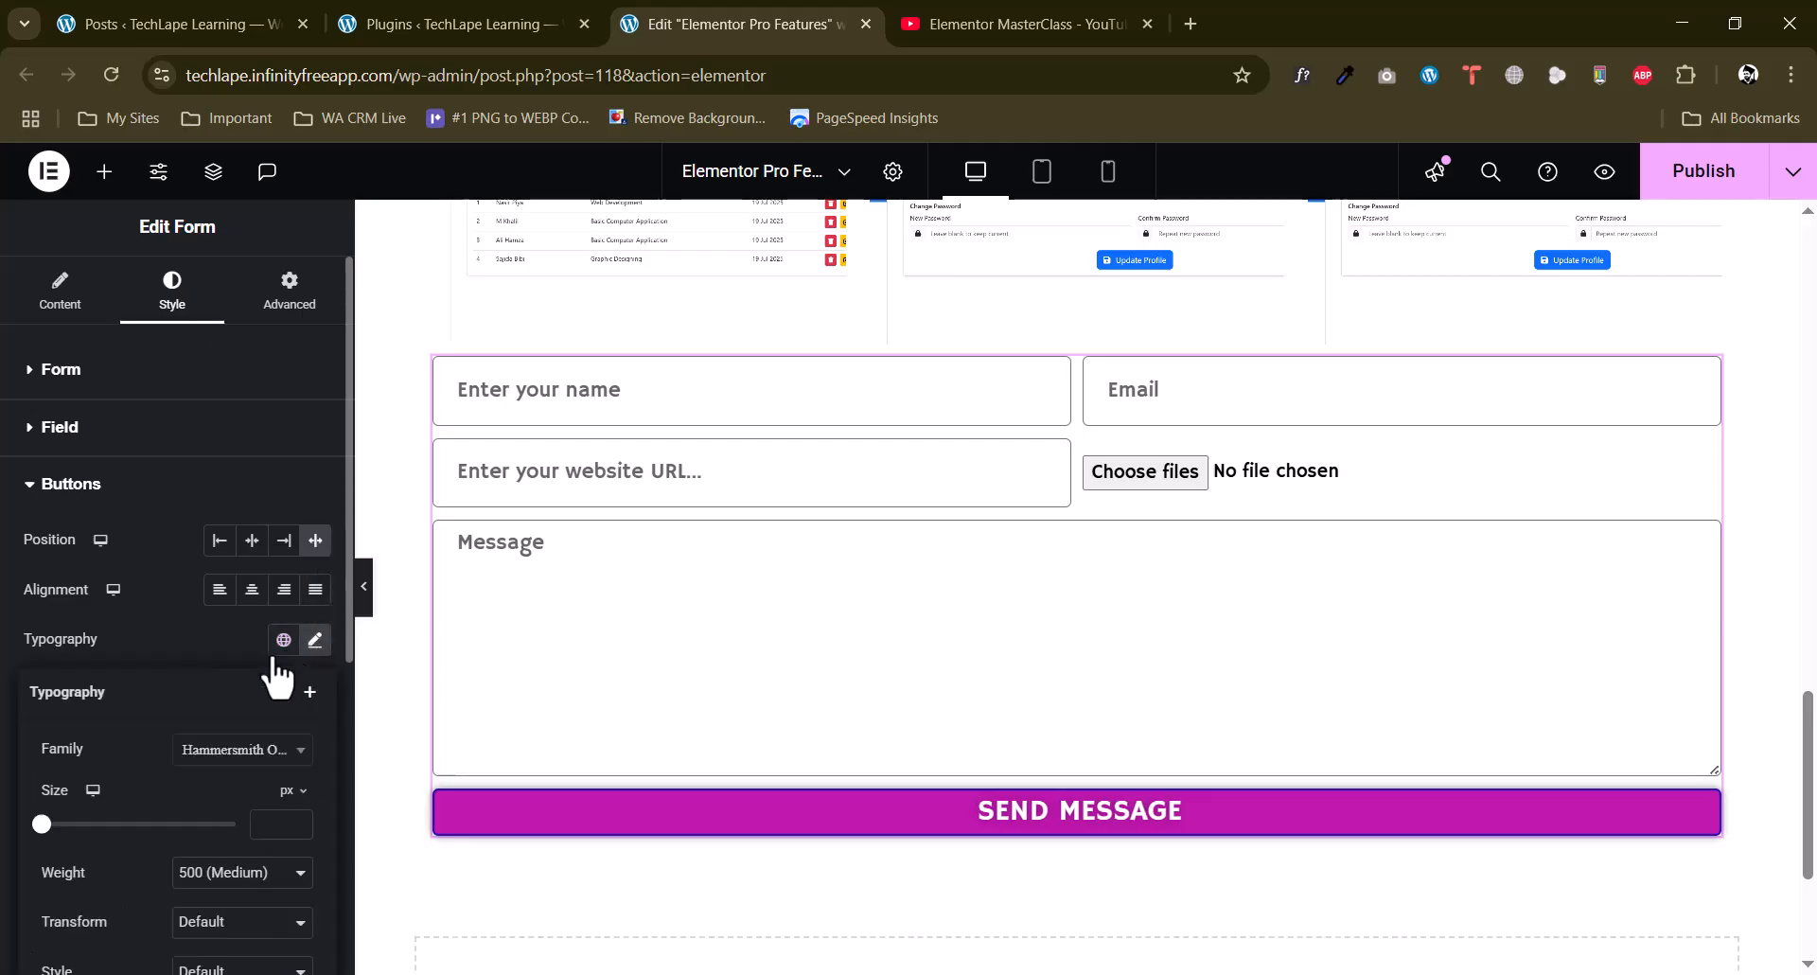
scroll(237, 674, down, 4)
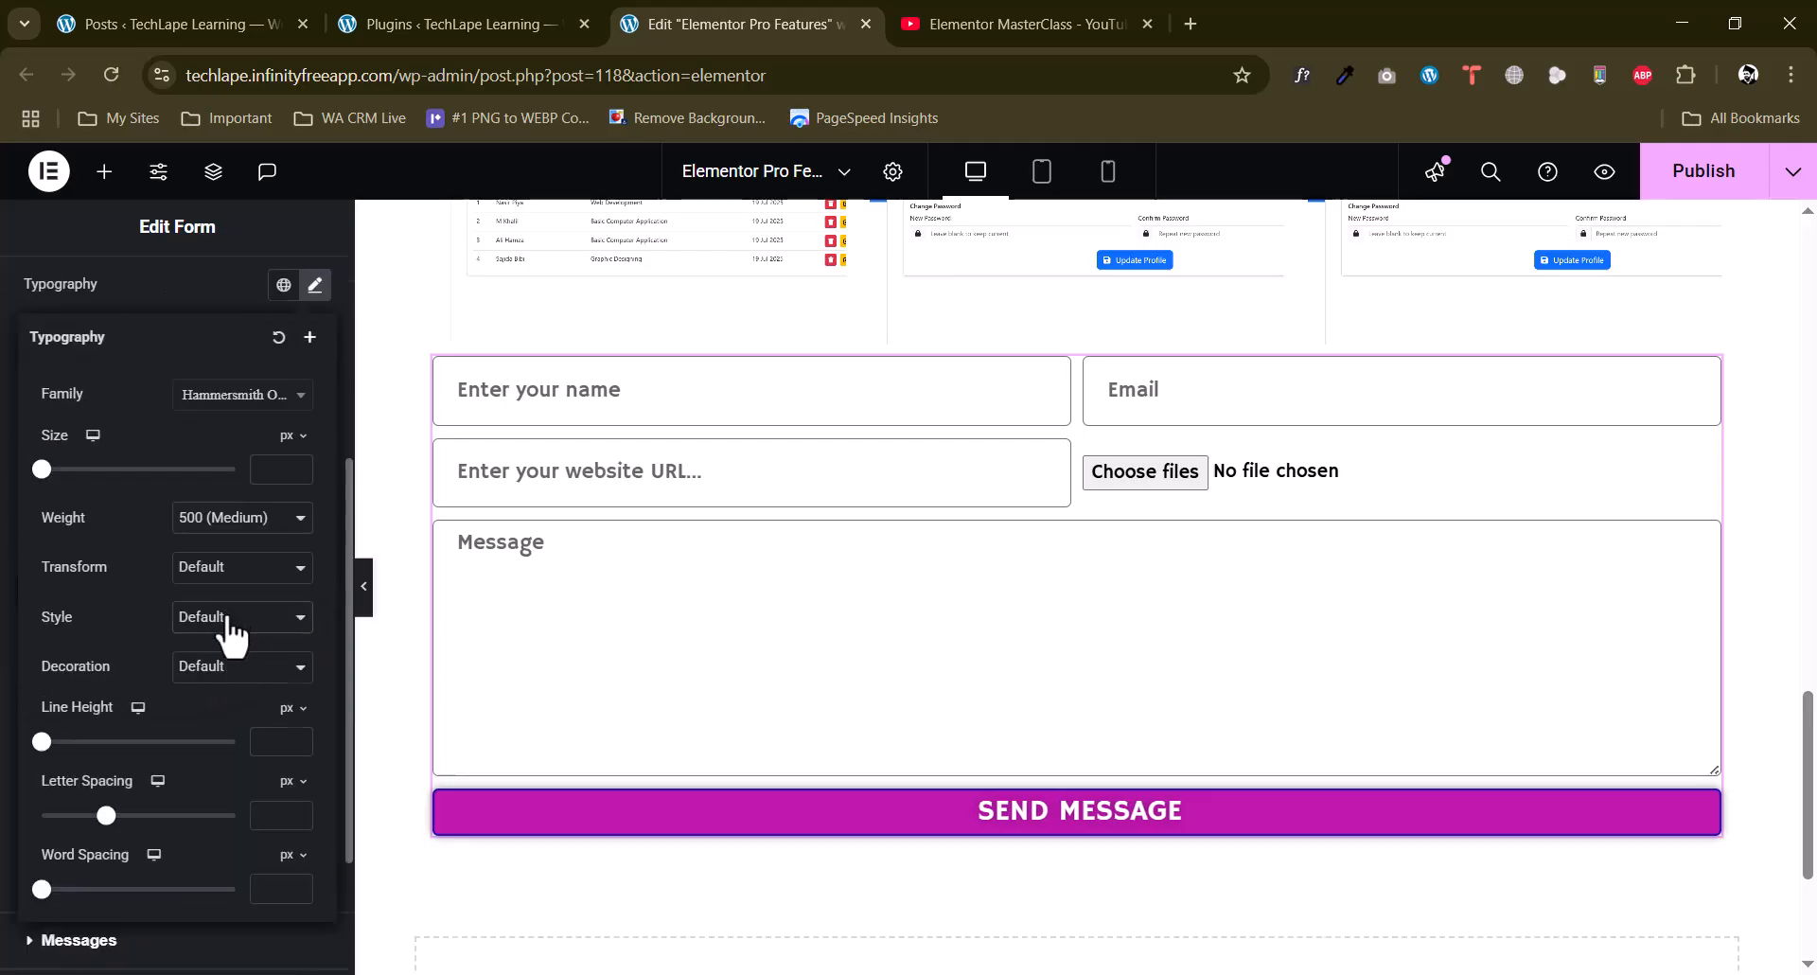
click(229, 629)
click(204, 573)
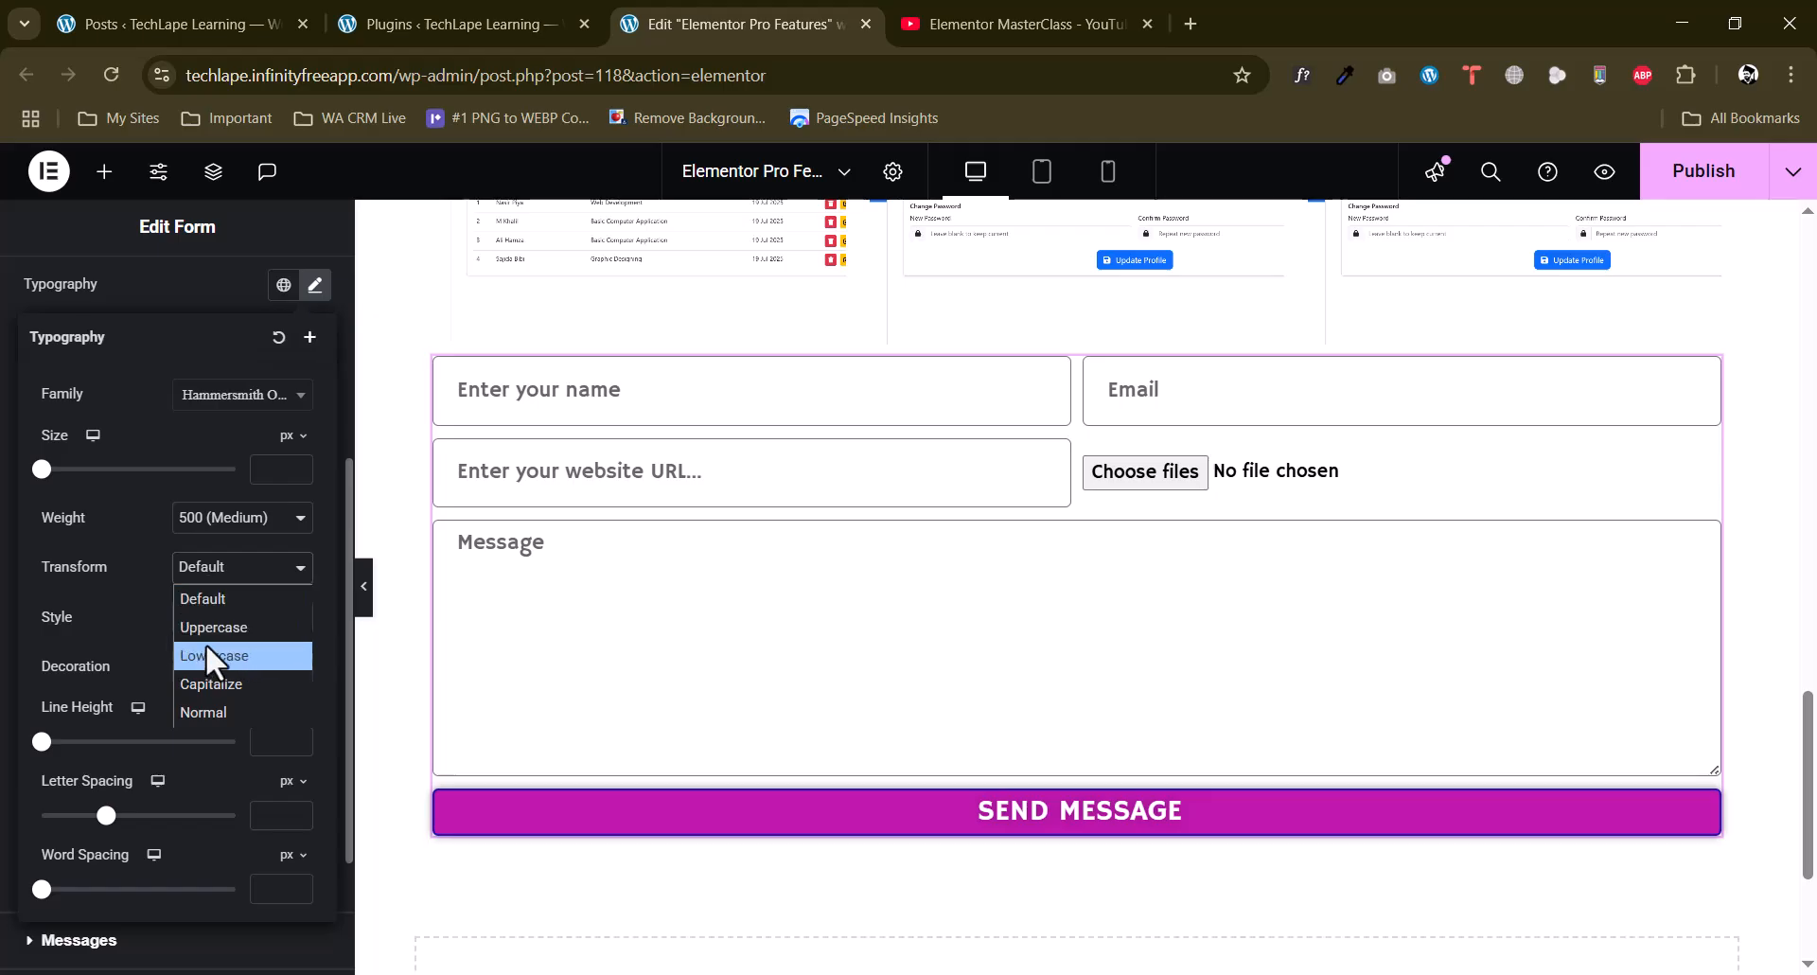
click(220, 683)
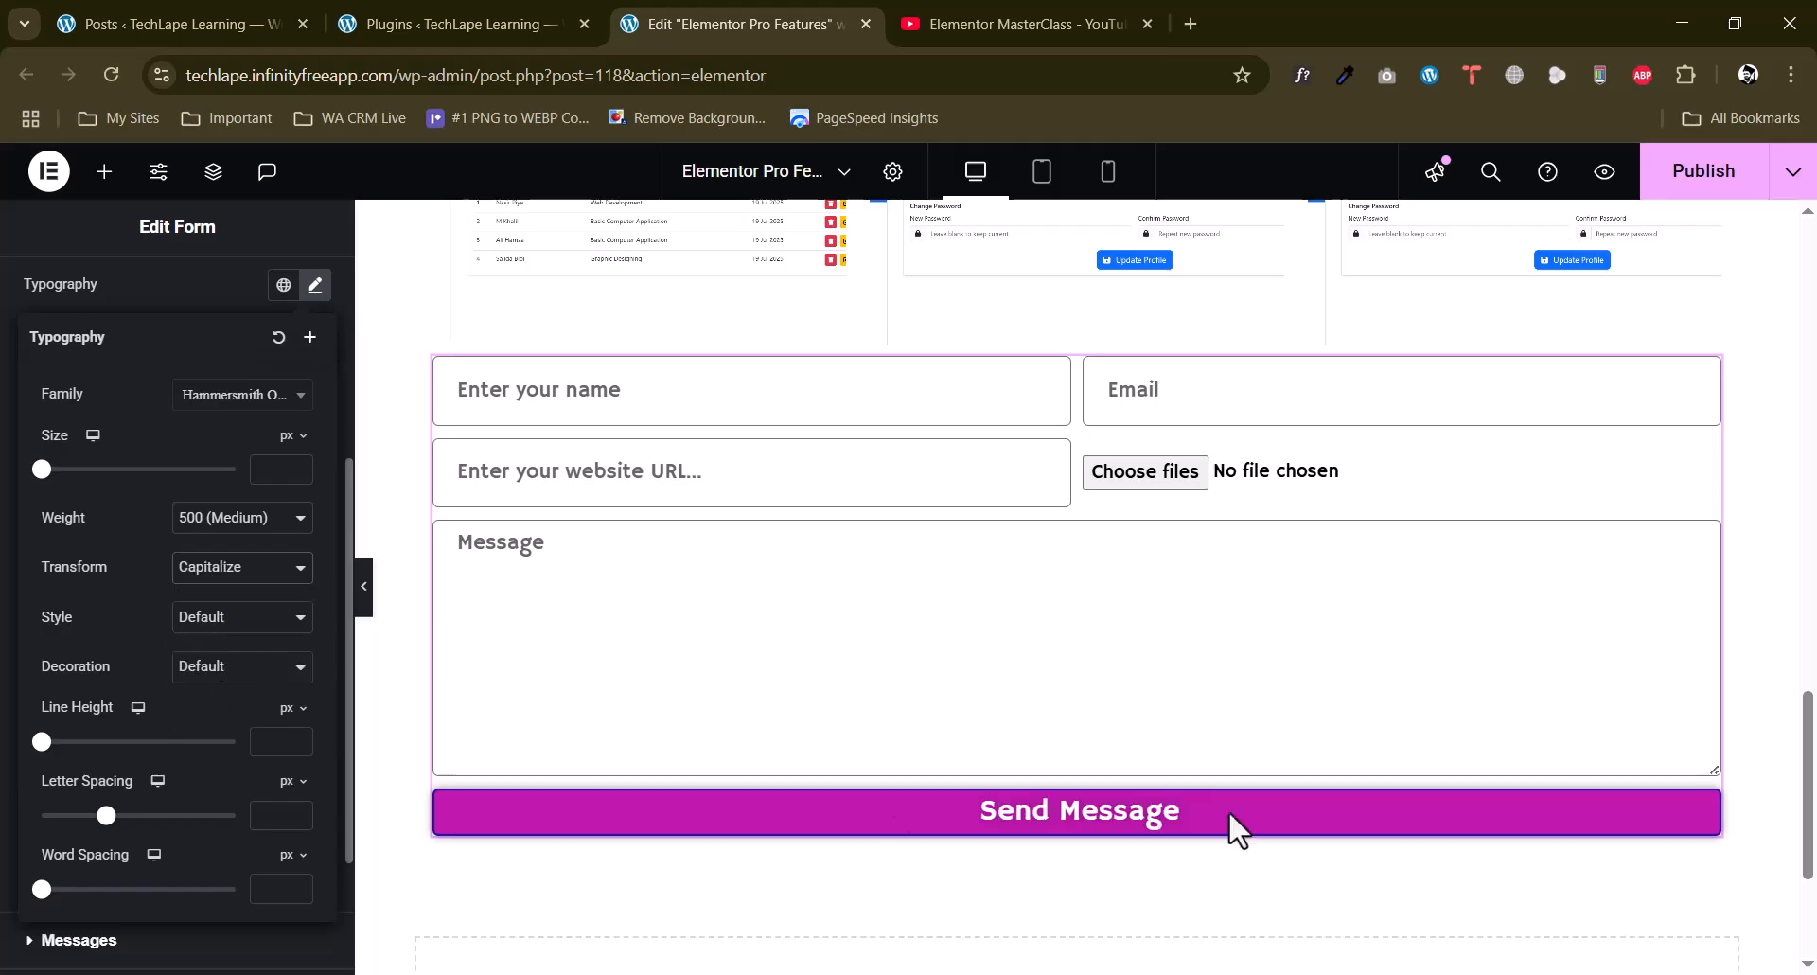
scroll(29, 530, up, 4)
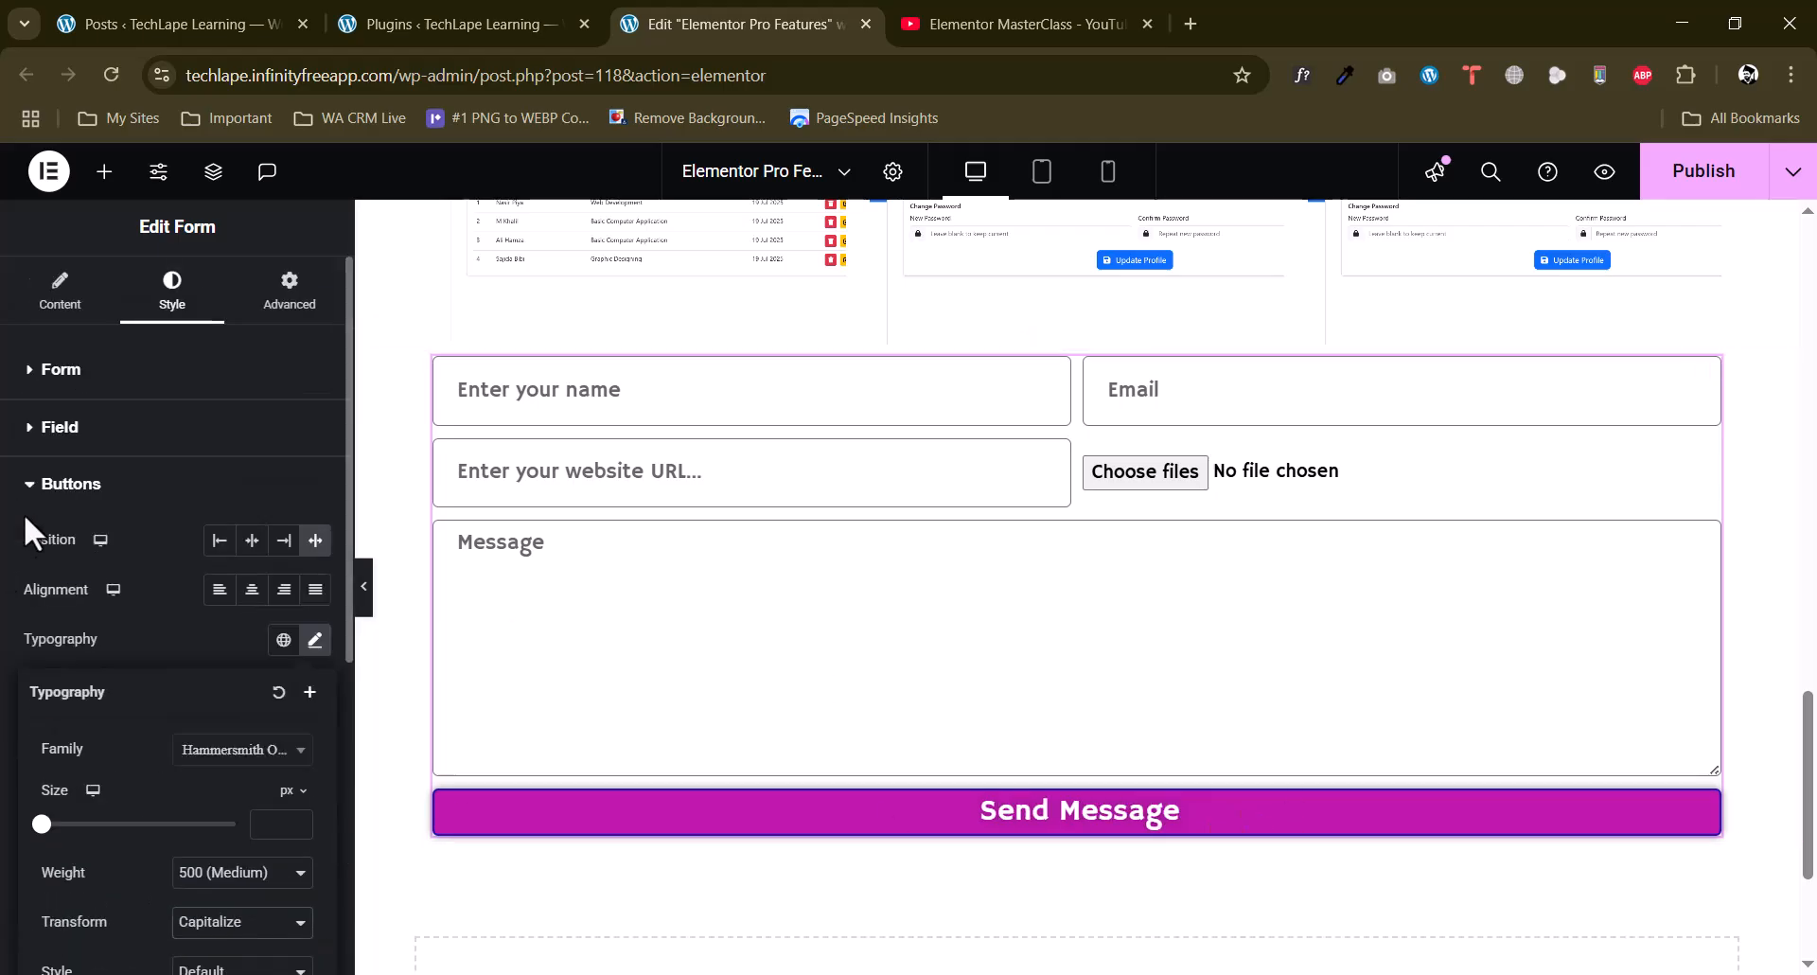
Add Redirect to the form's actions after submit, alongside Collect Submissions and Email.
click(60, 290)
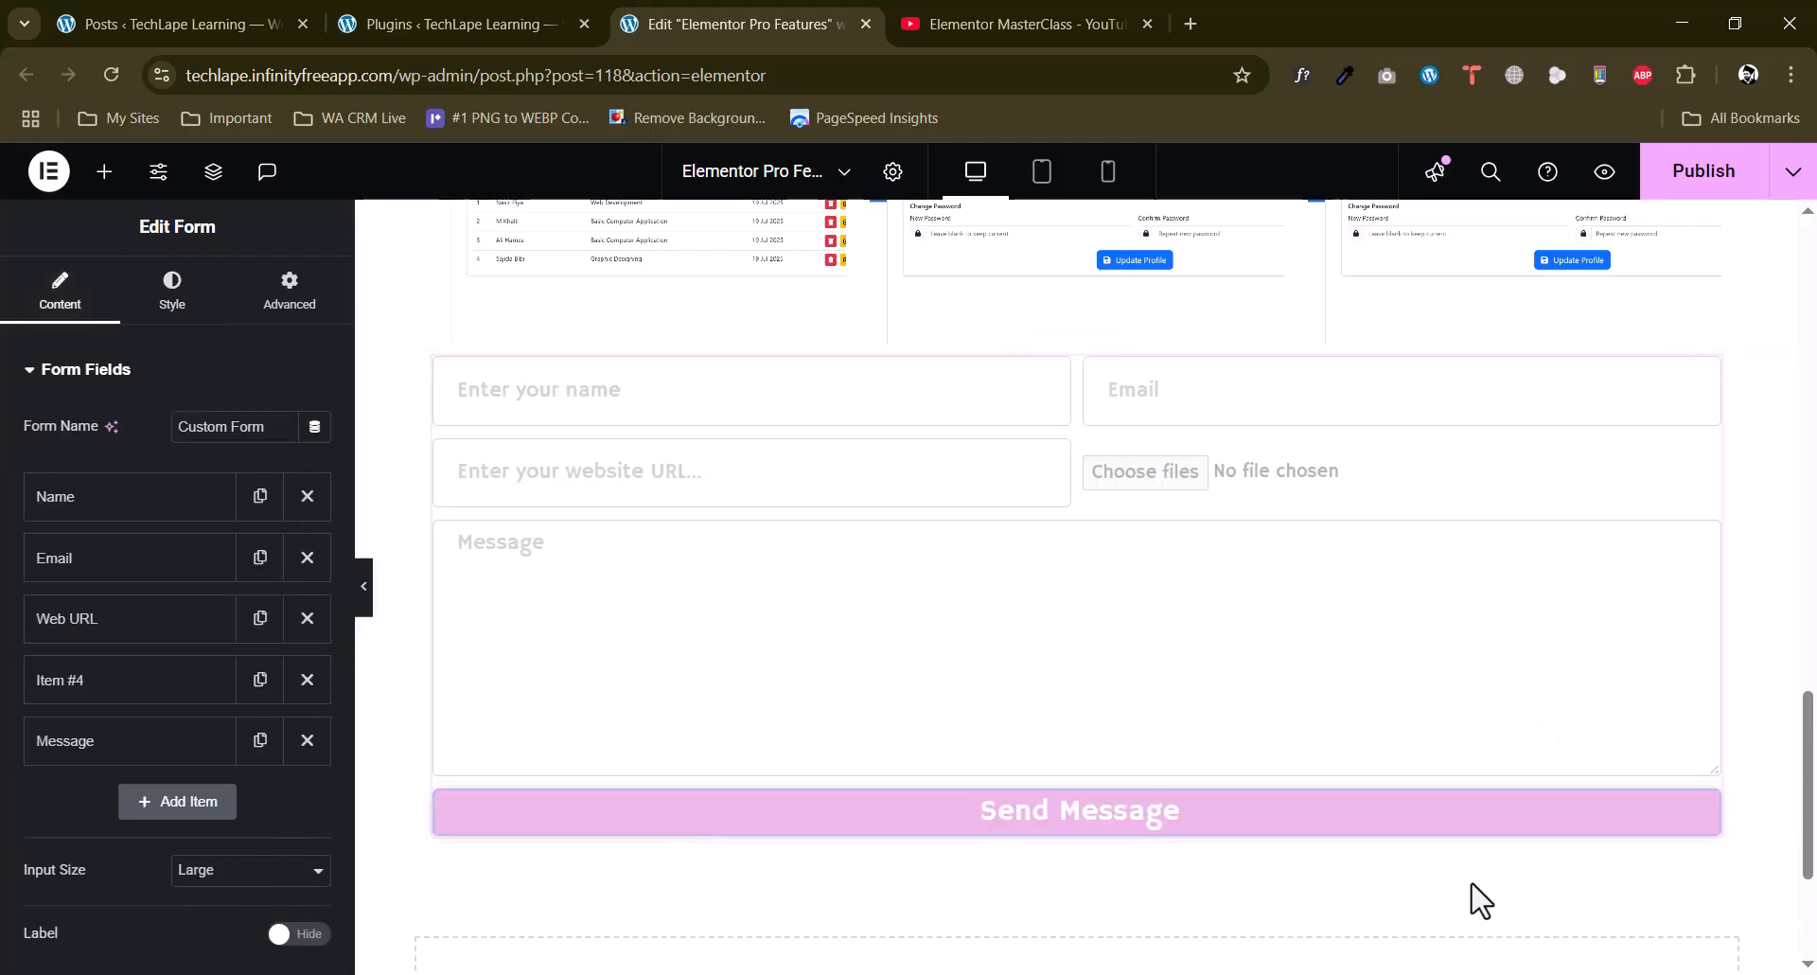
scroll(5, 689, down, 4)
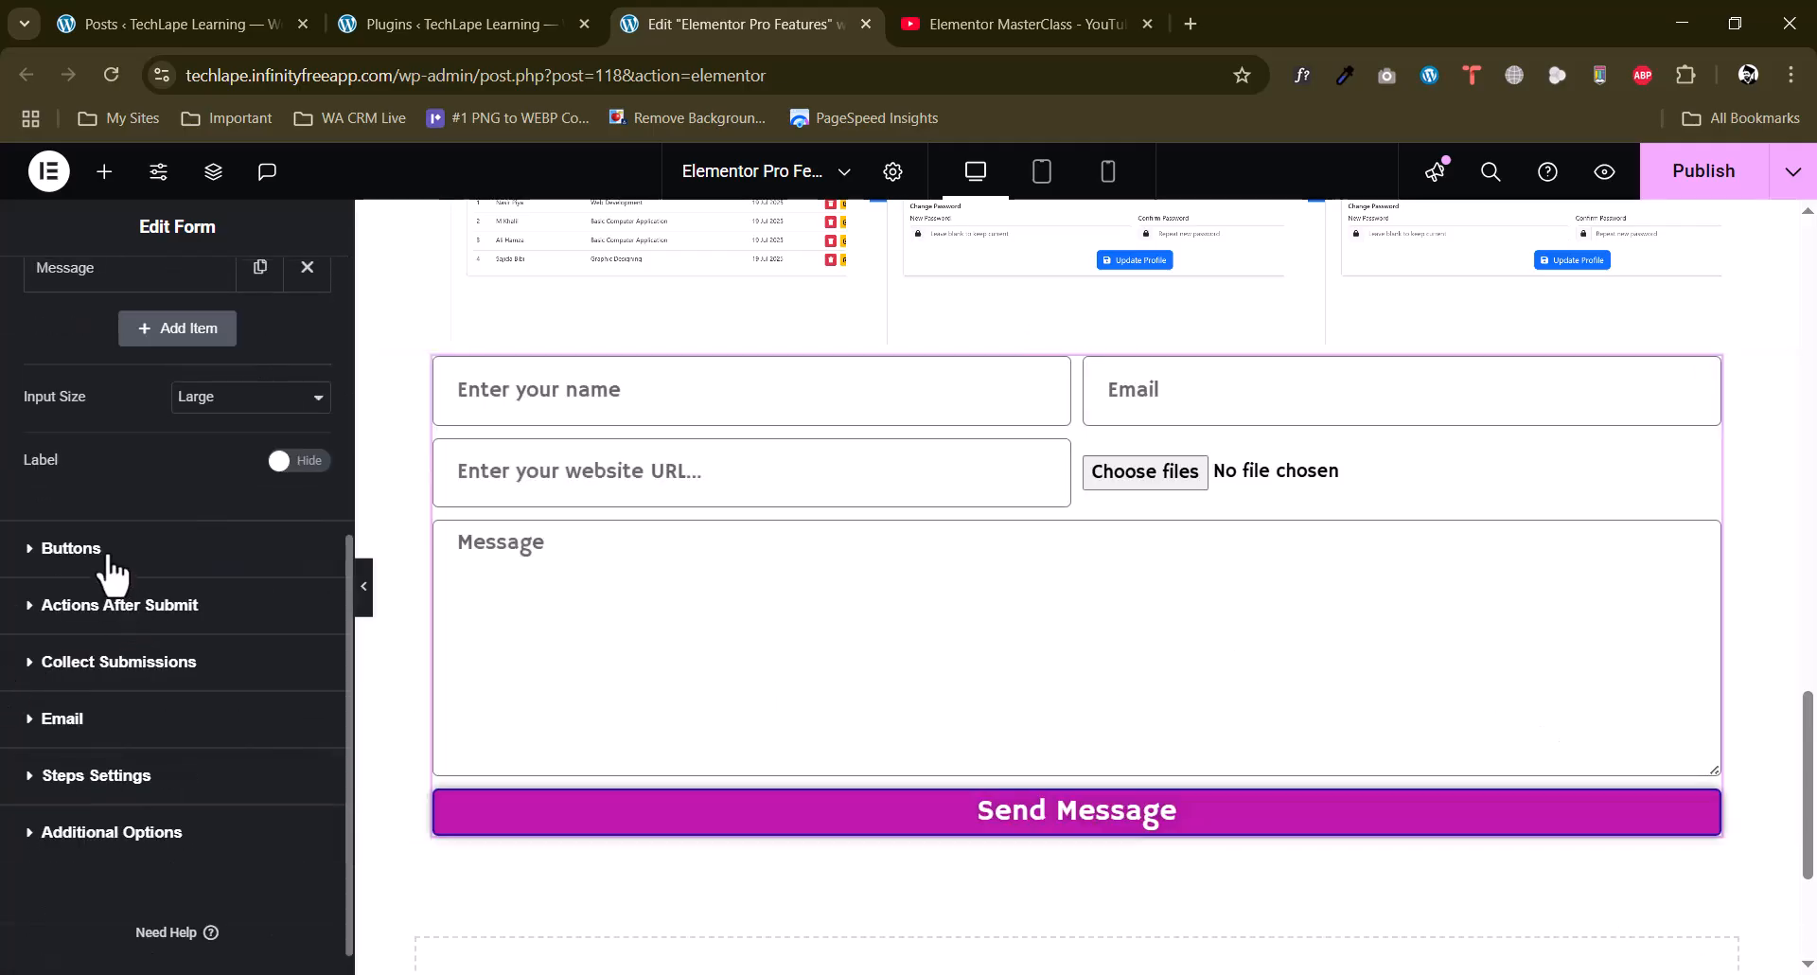
click(117, 612)
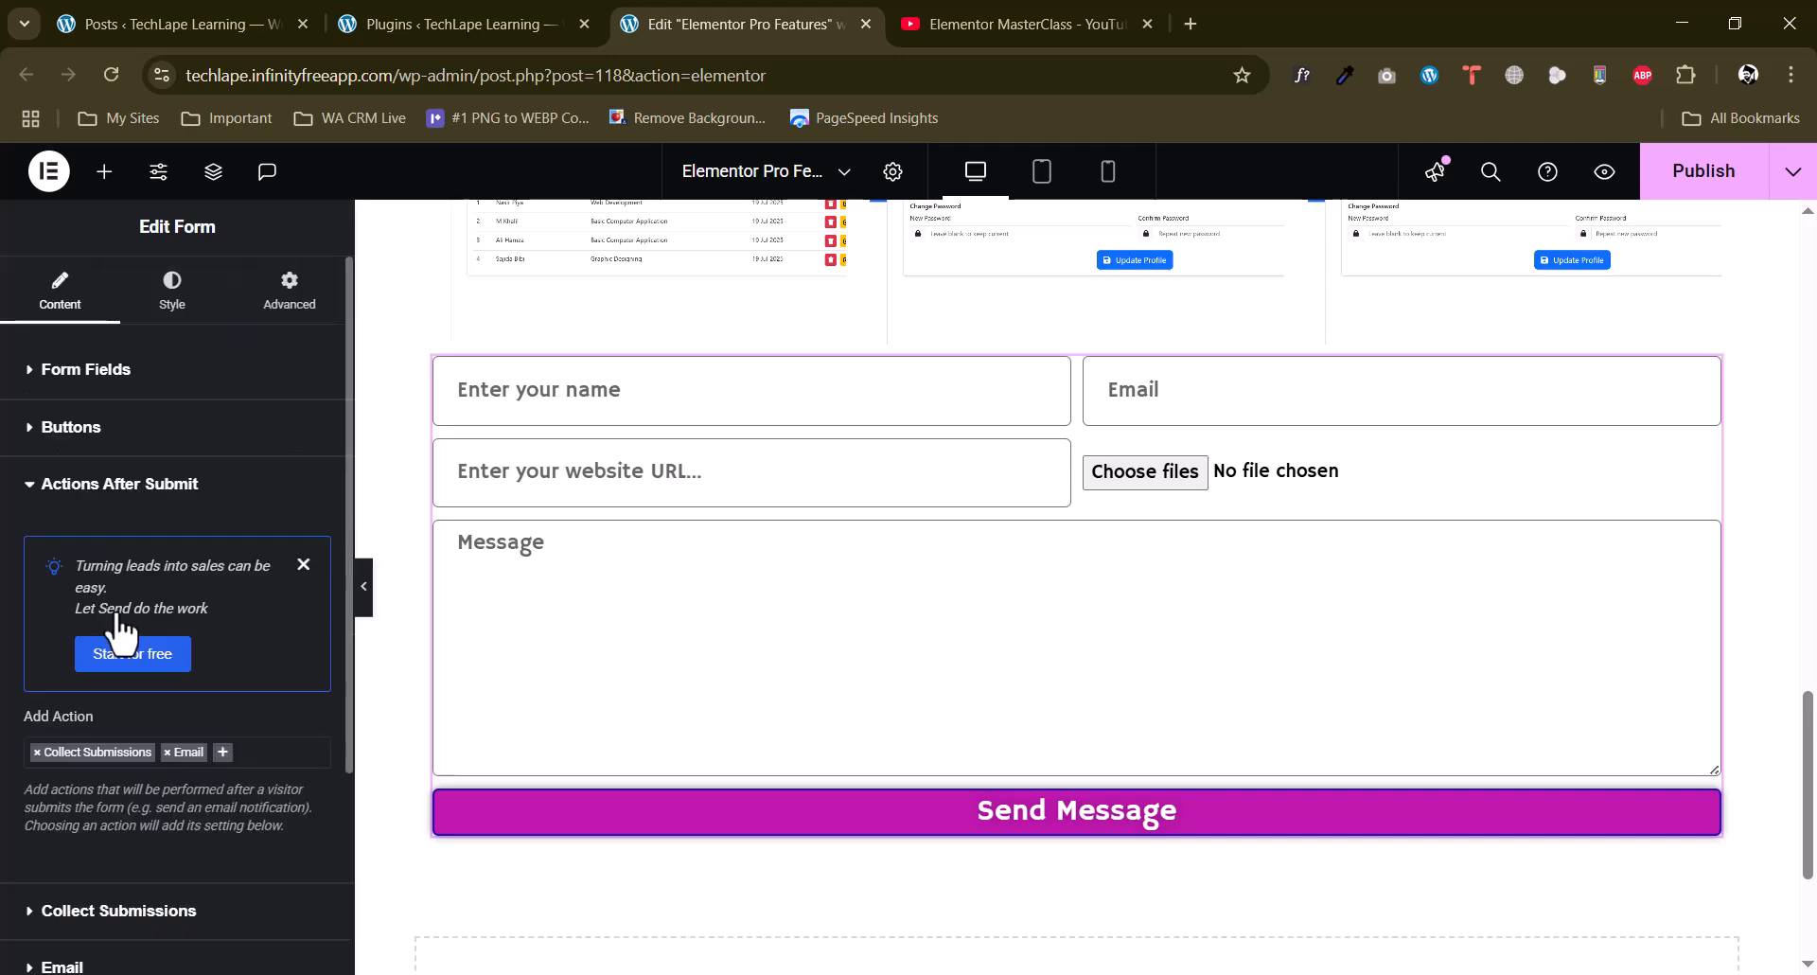
scroll(8, 698, down, 3)
scroll(4, 709, up, 3)
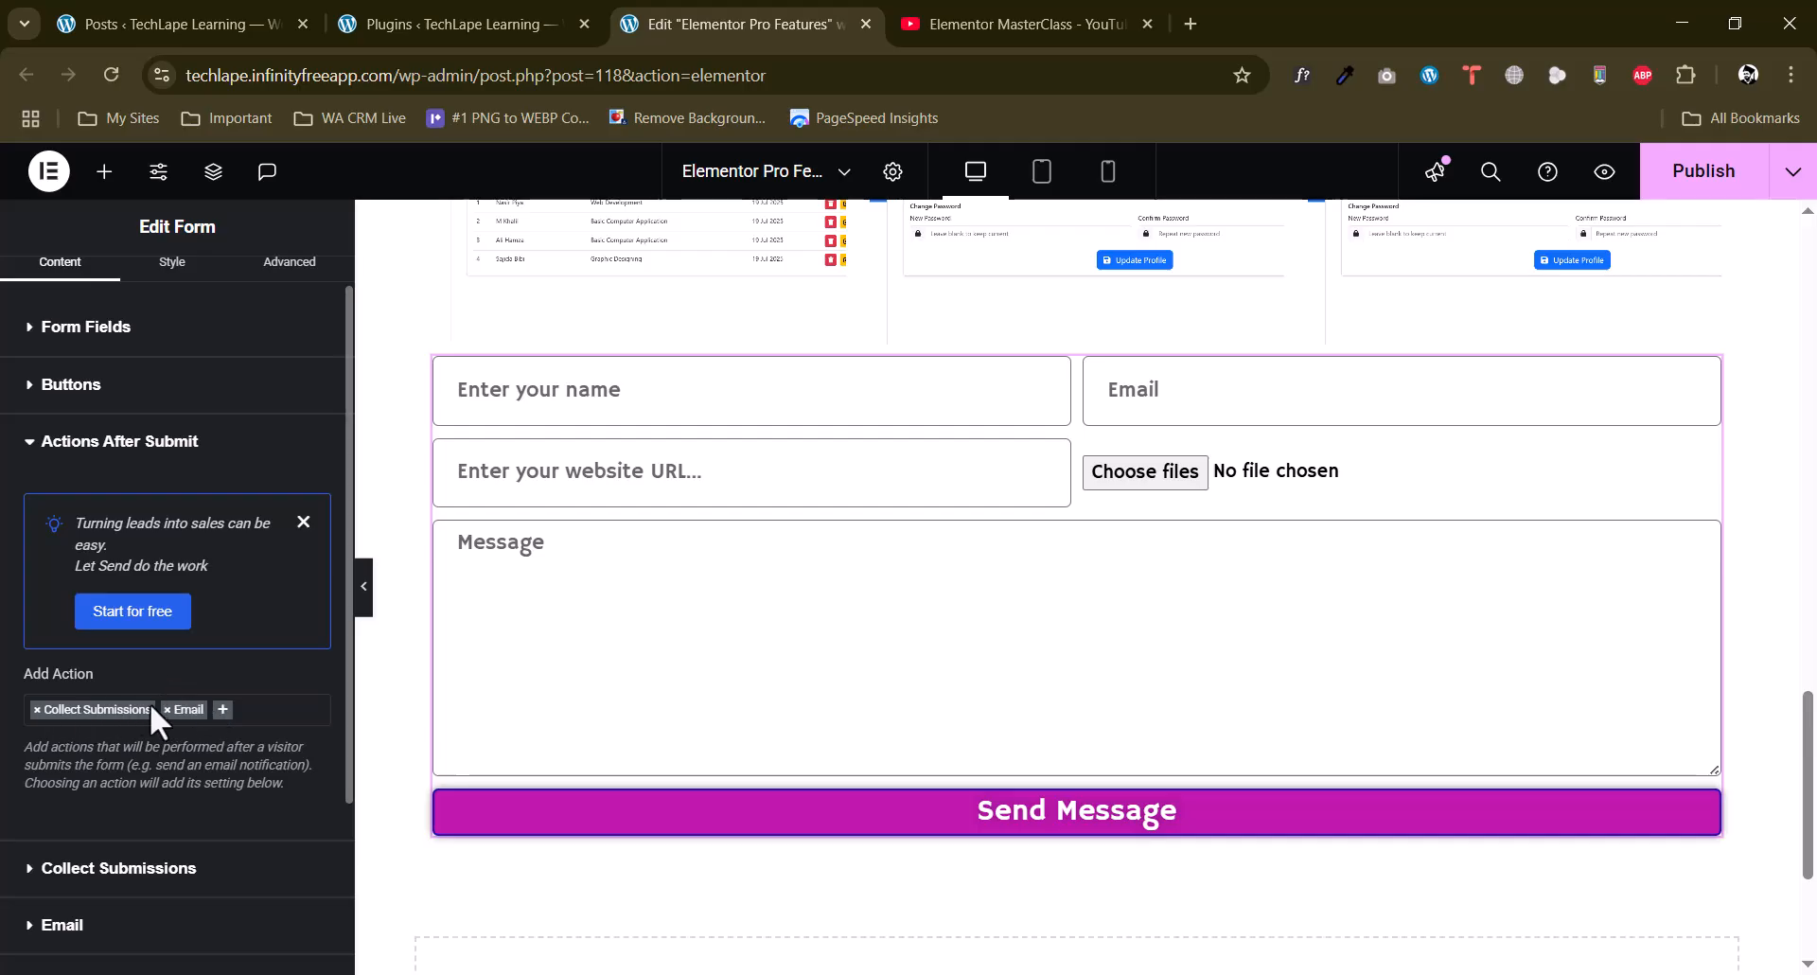
click(257, 719)
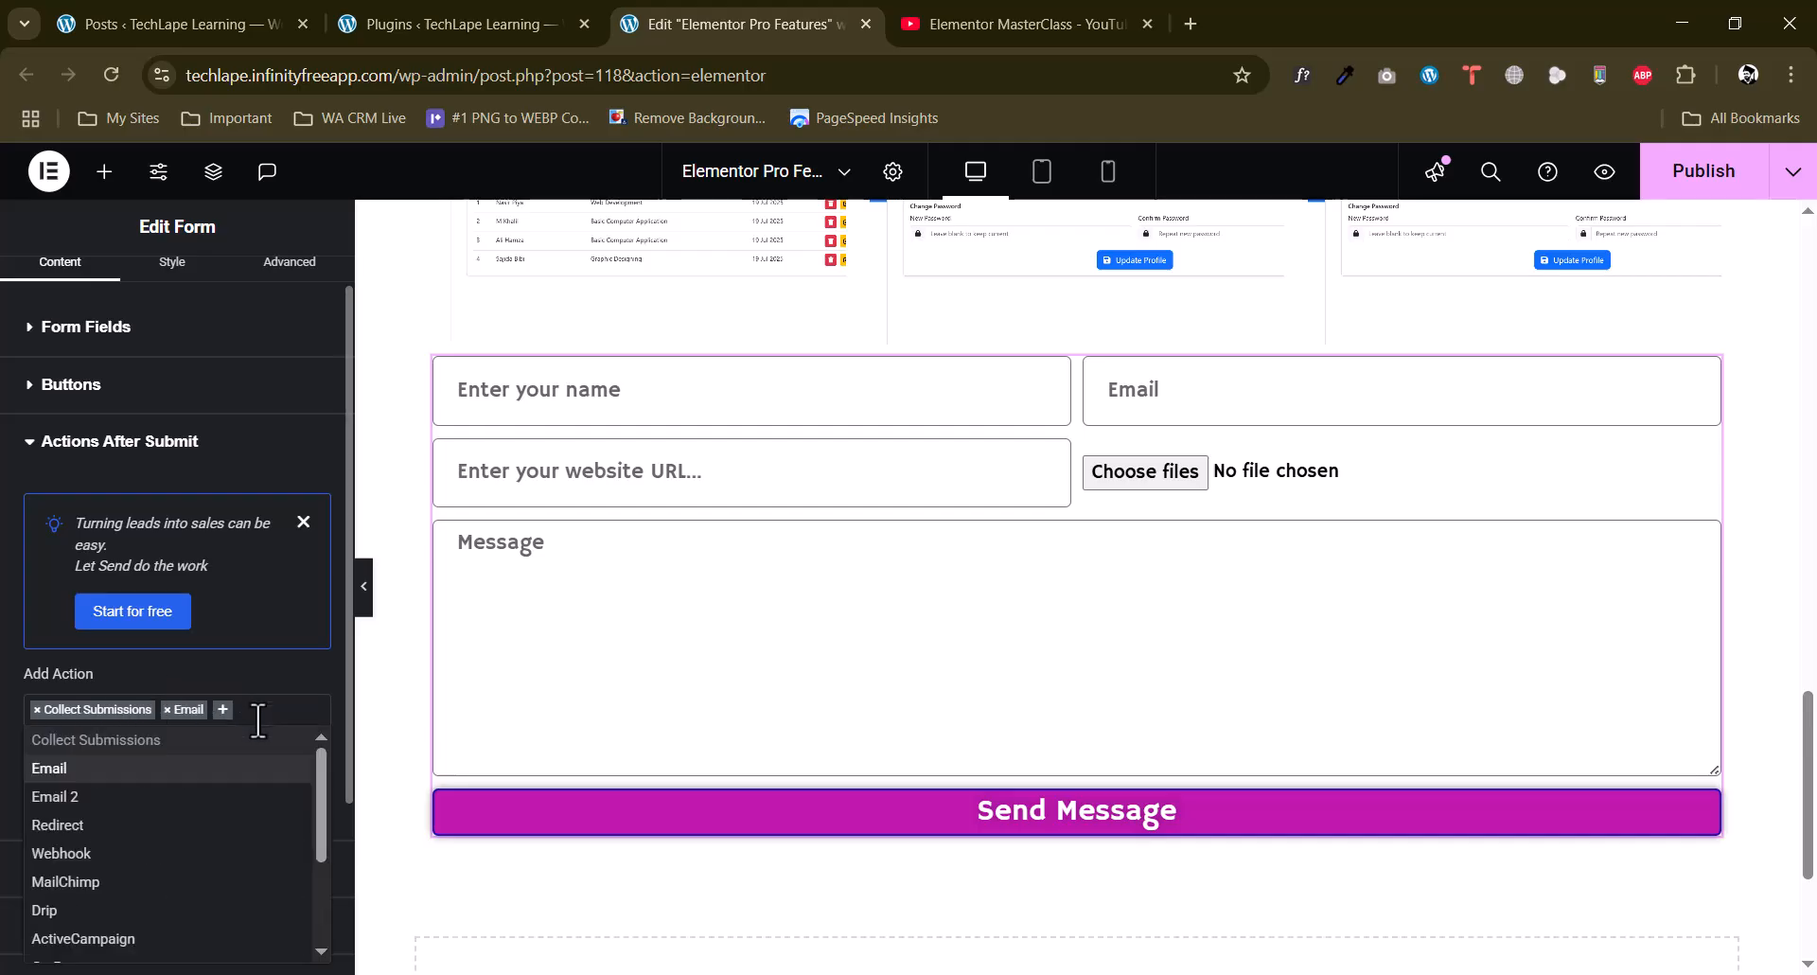
scroll(171, 714, down, 1)
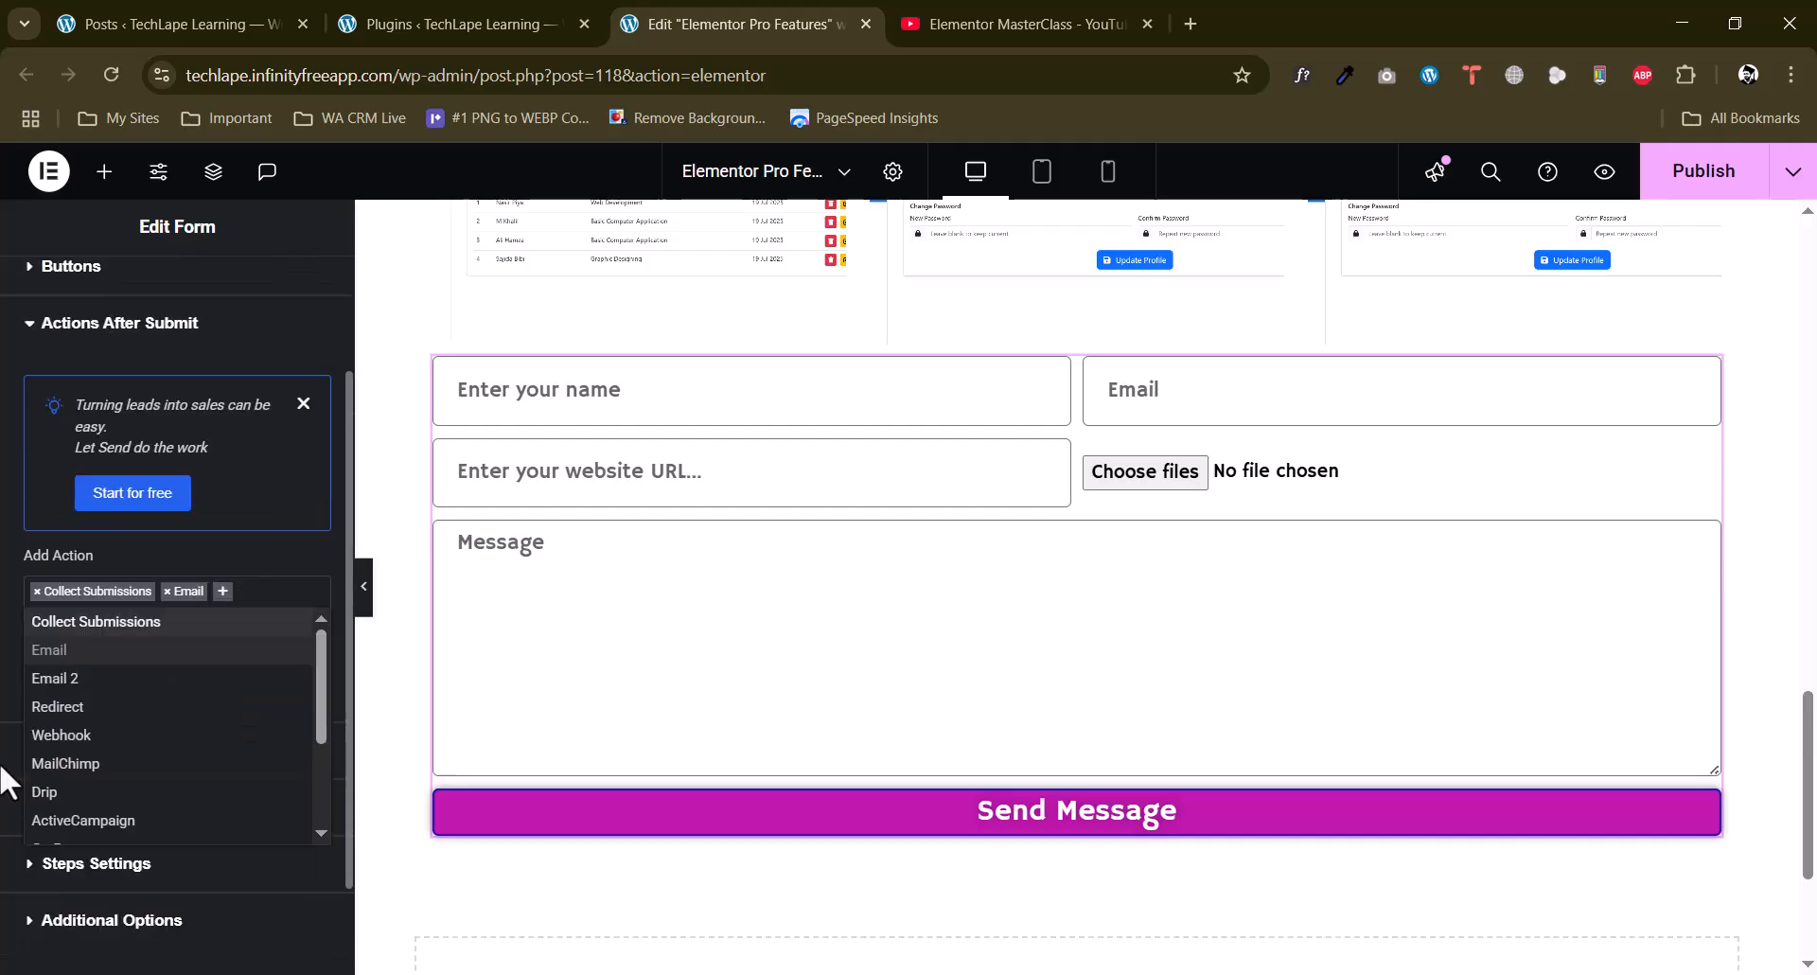
click(90, 707)
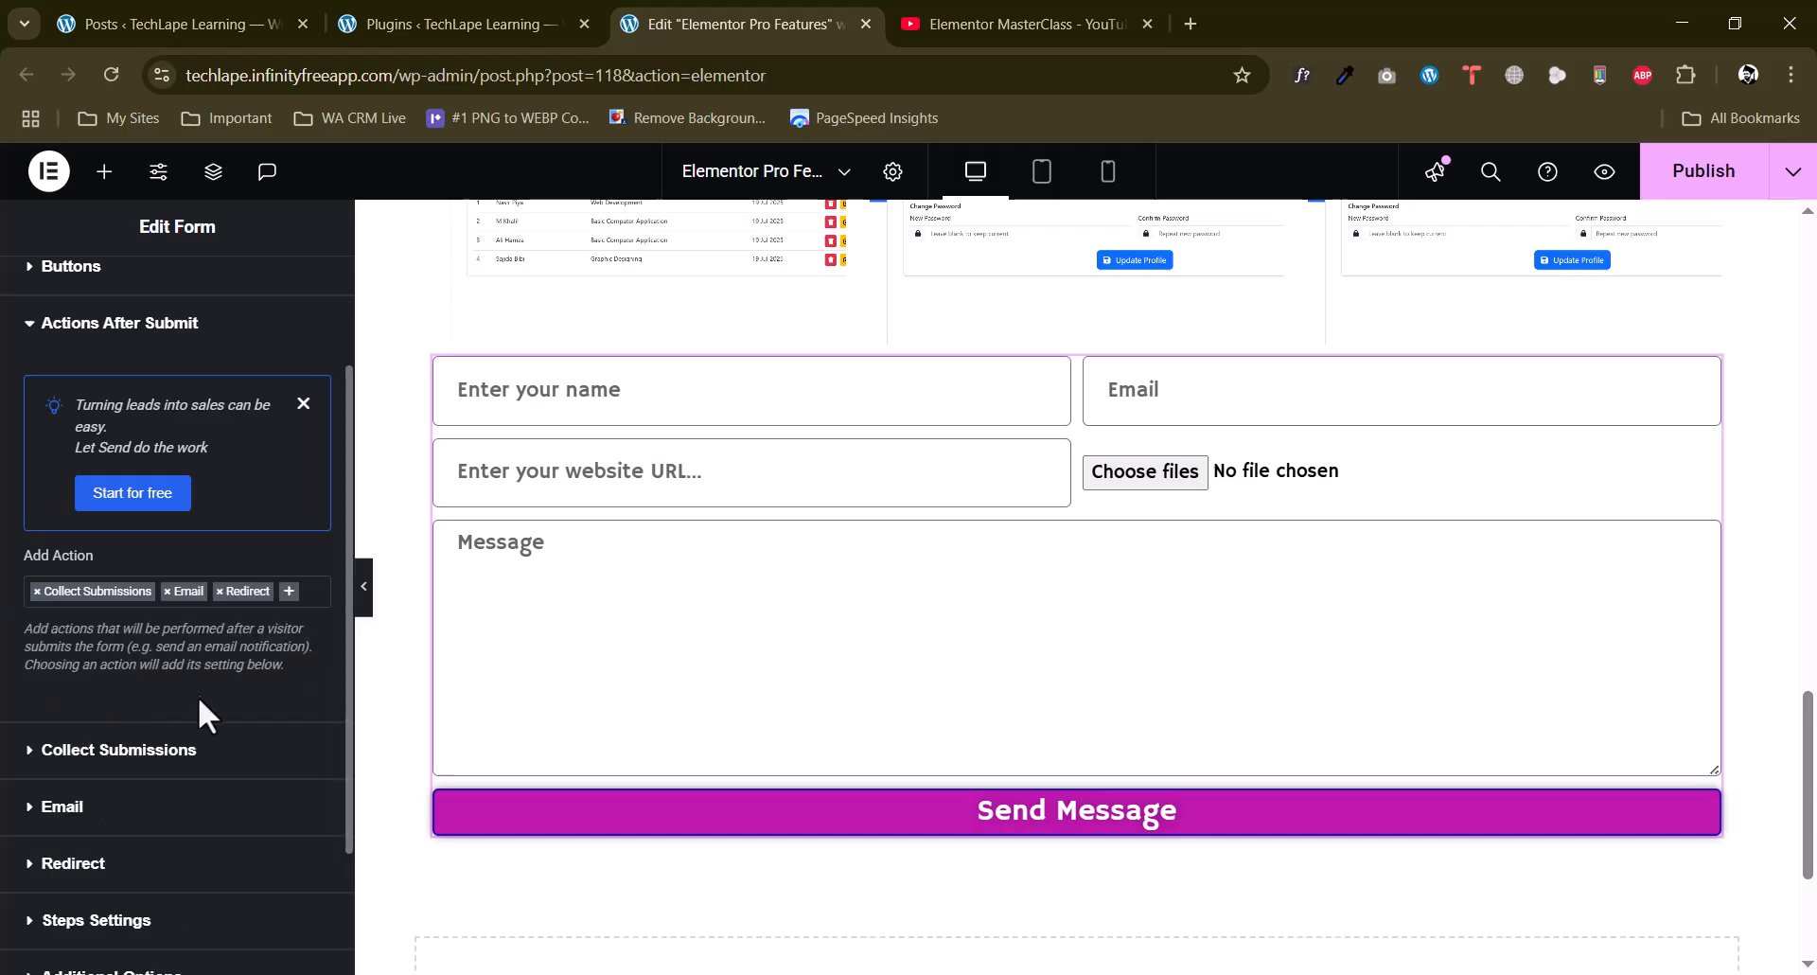
scroll(163, 750, down, 2)
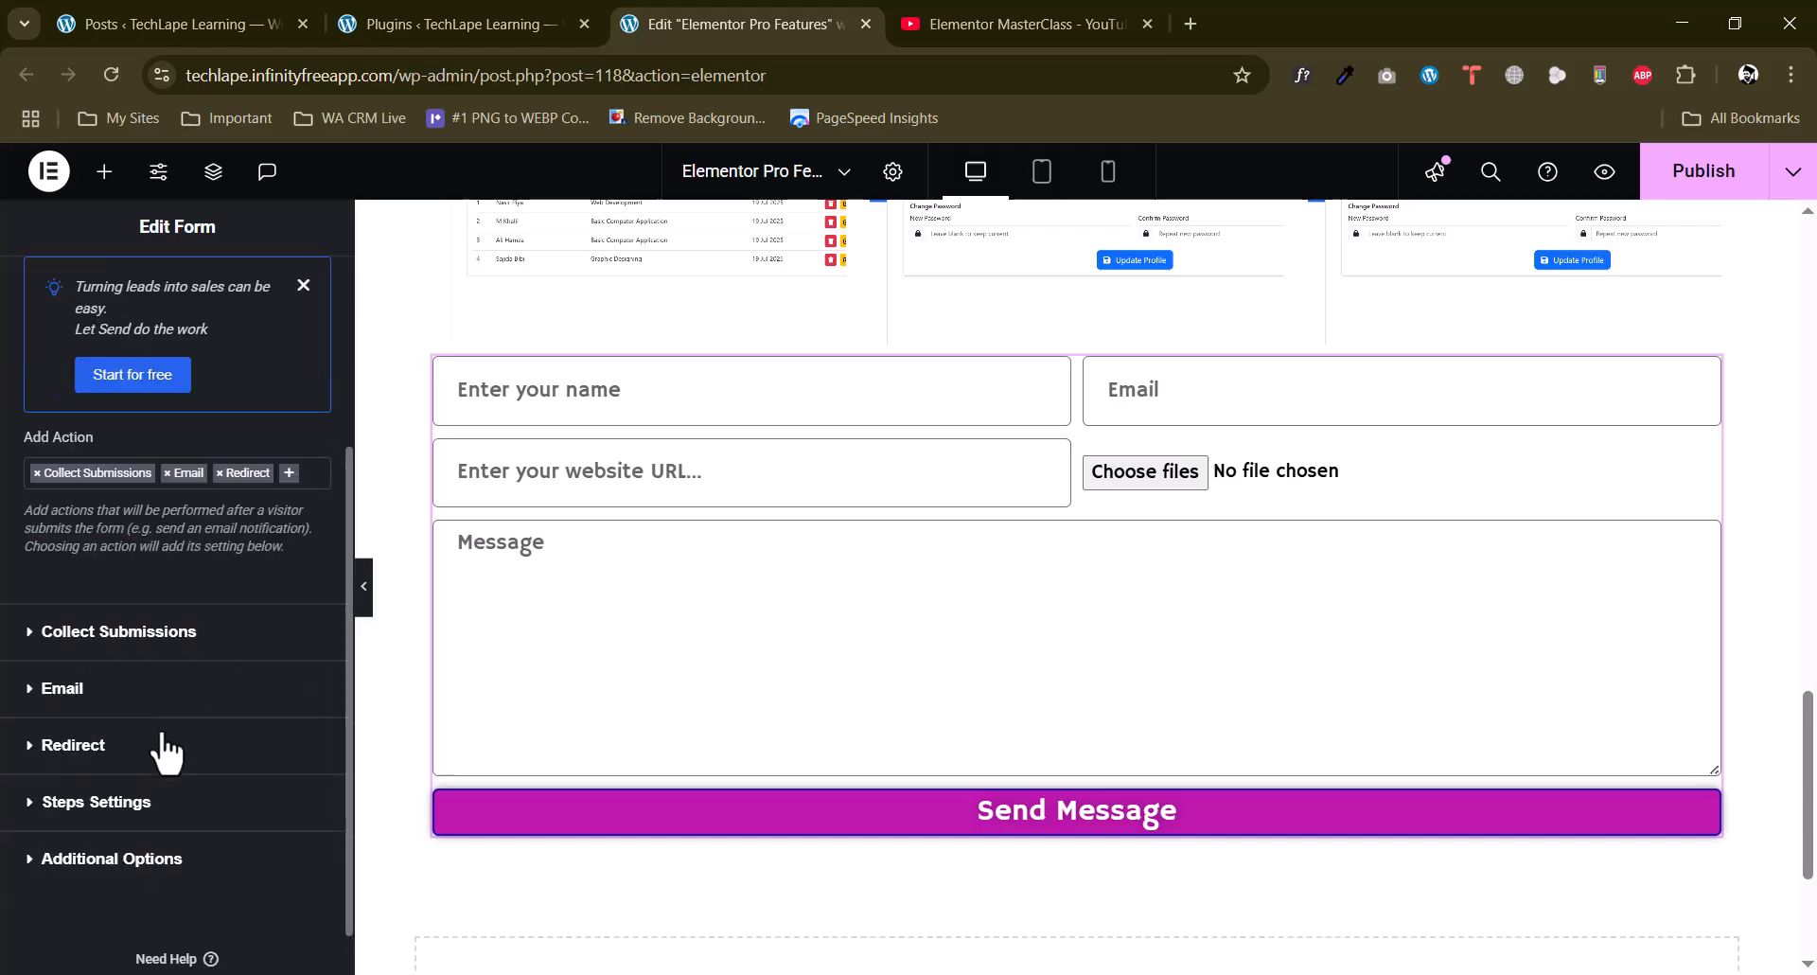
click(76, 746)
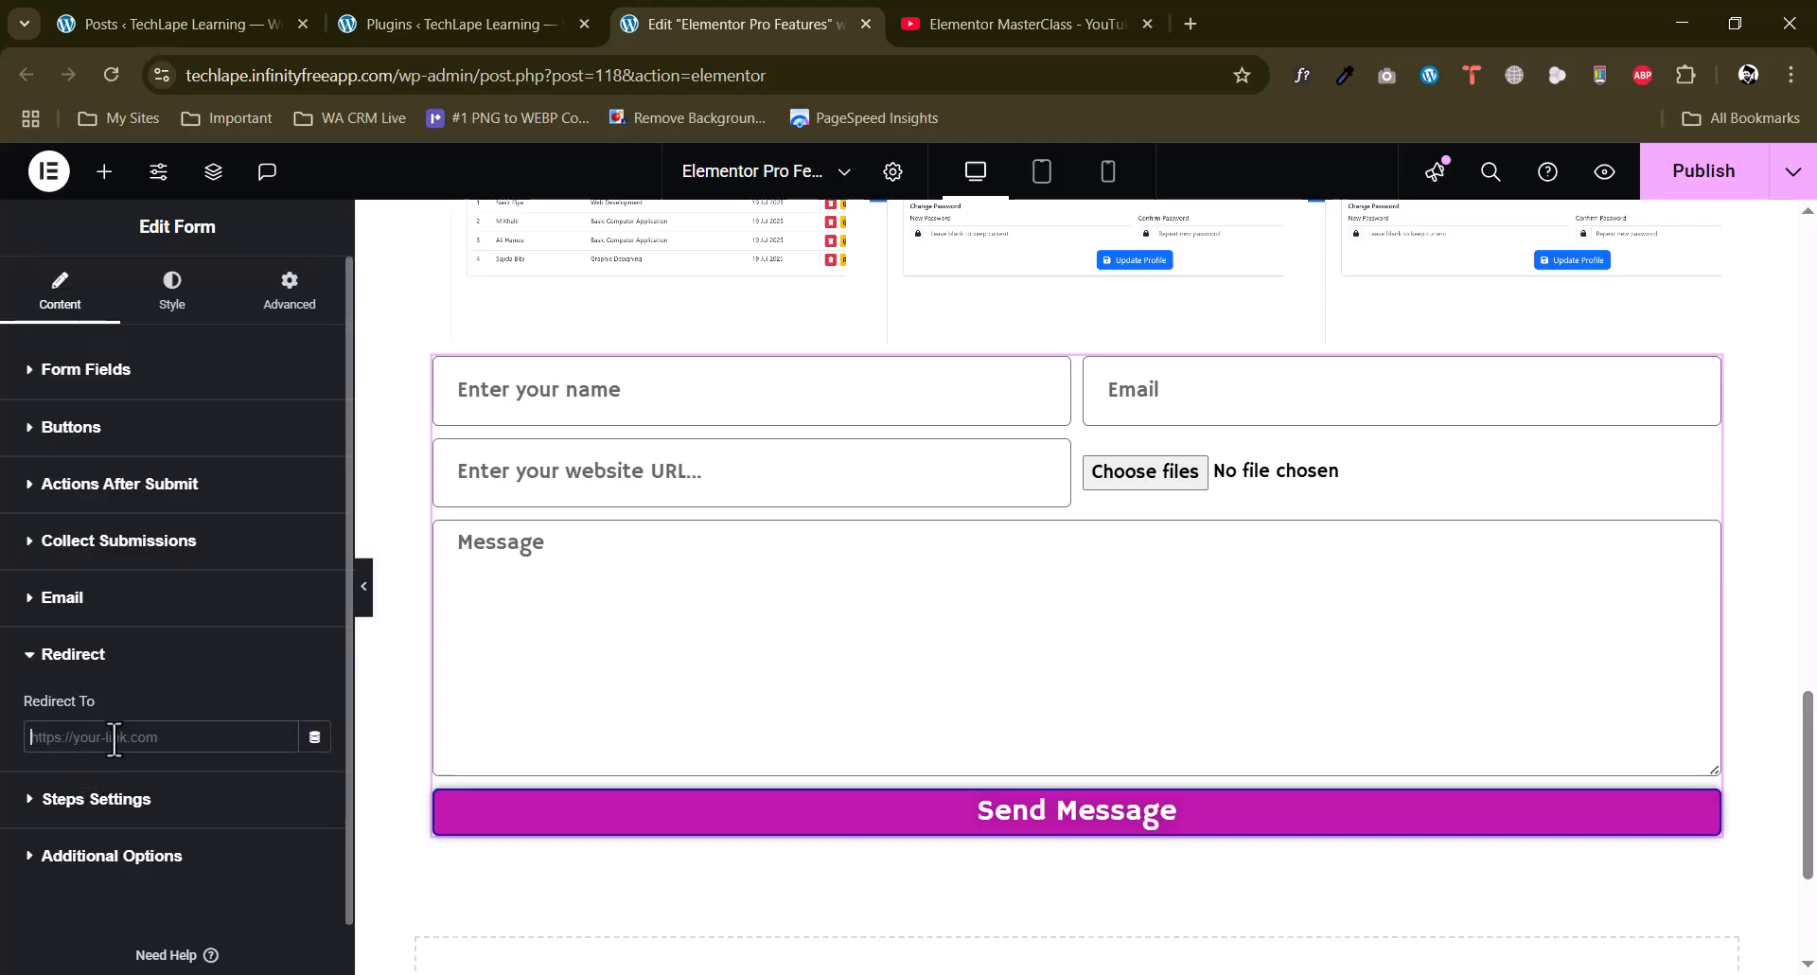
click(426, 21)
drag(453, 75, 54, 98)
key(ctrl+c)
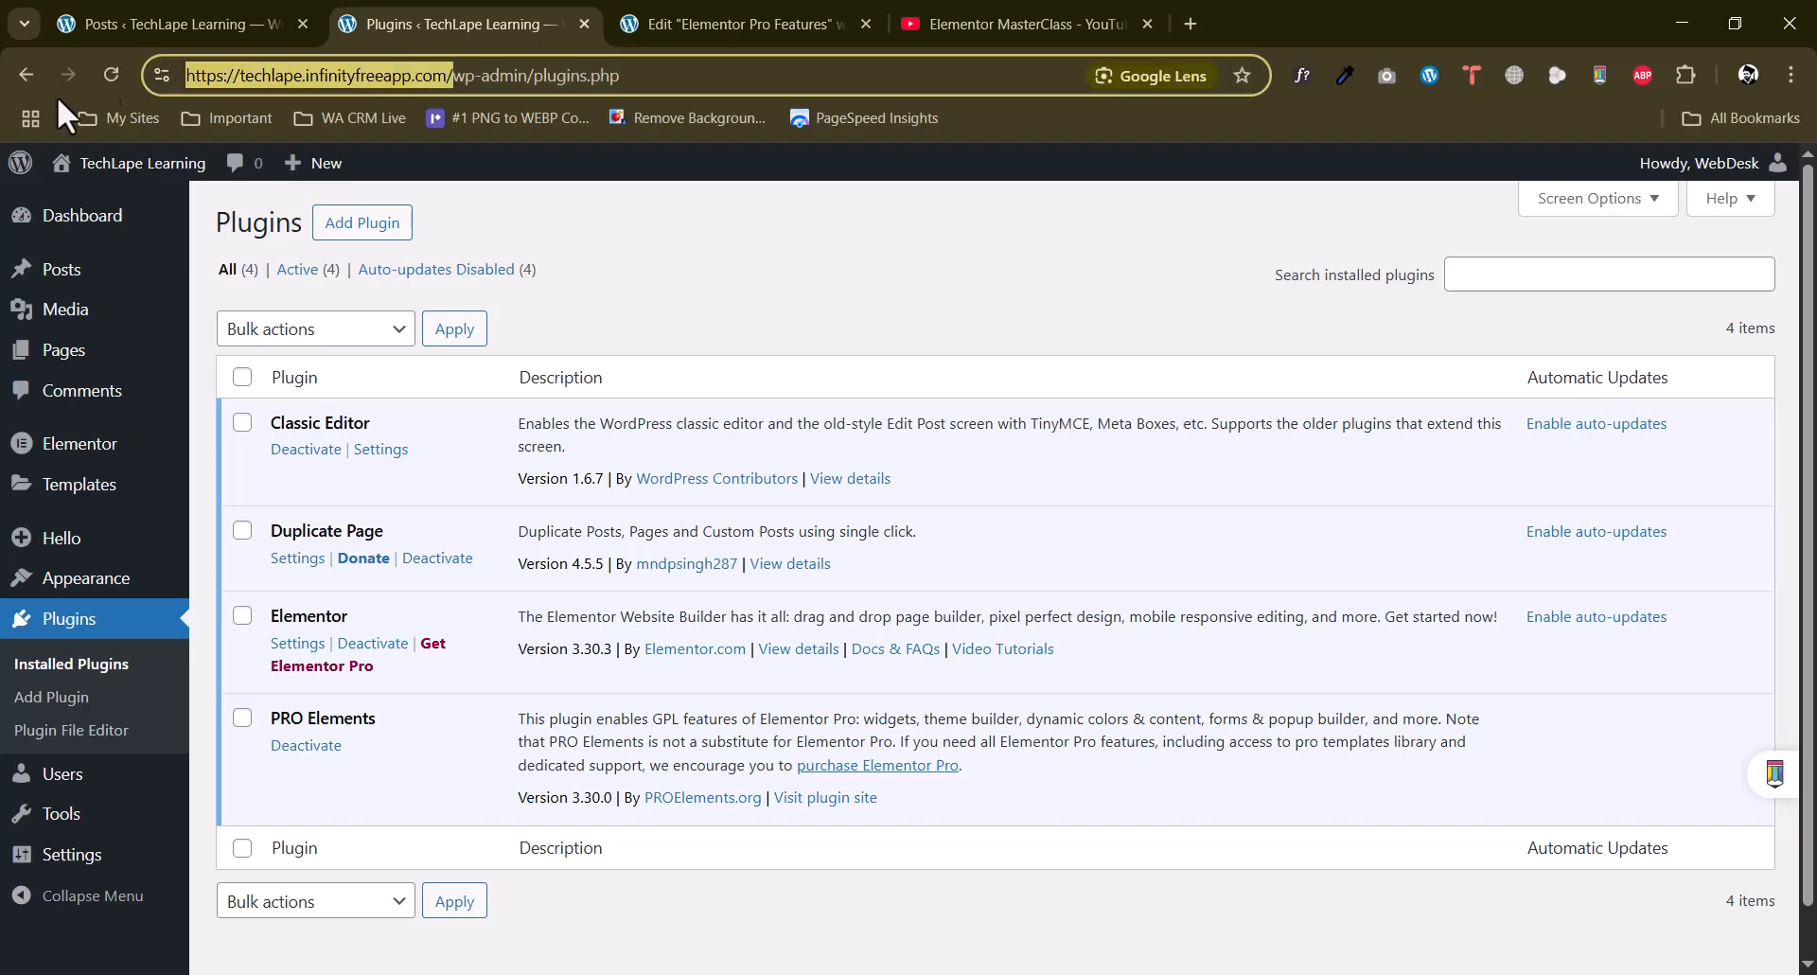
click(655, 14)
click(87, 737)
key(ctrl+v)
click(66, 654)
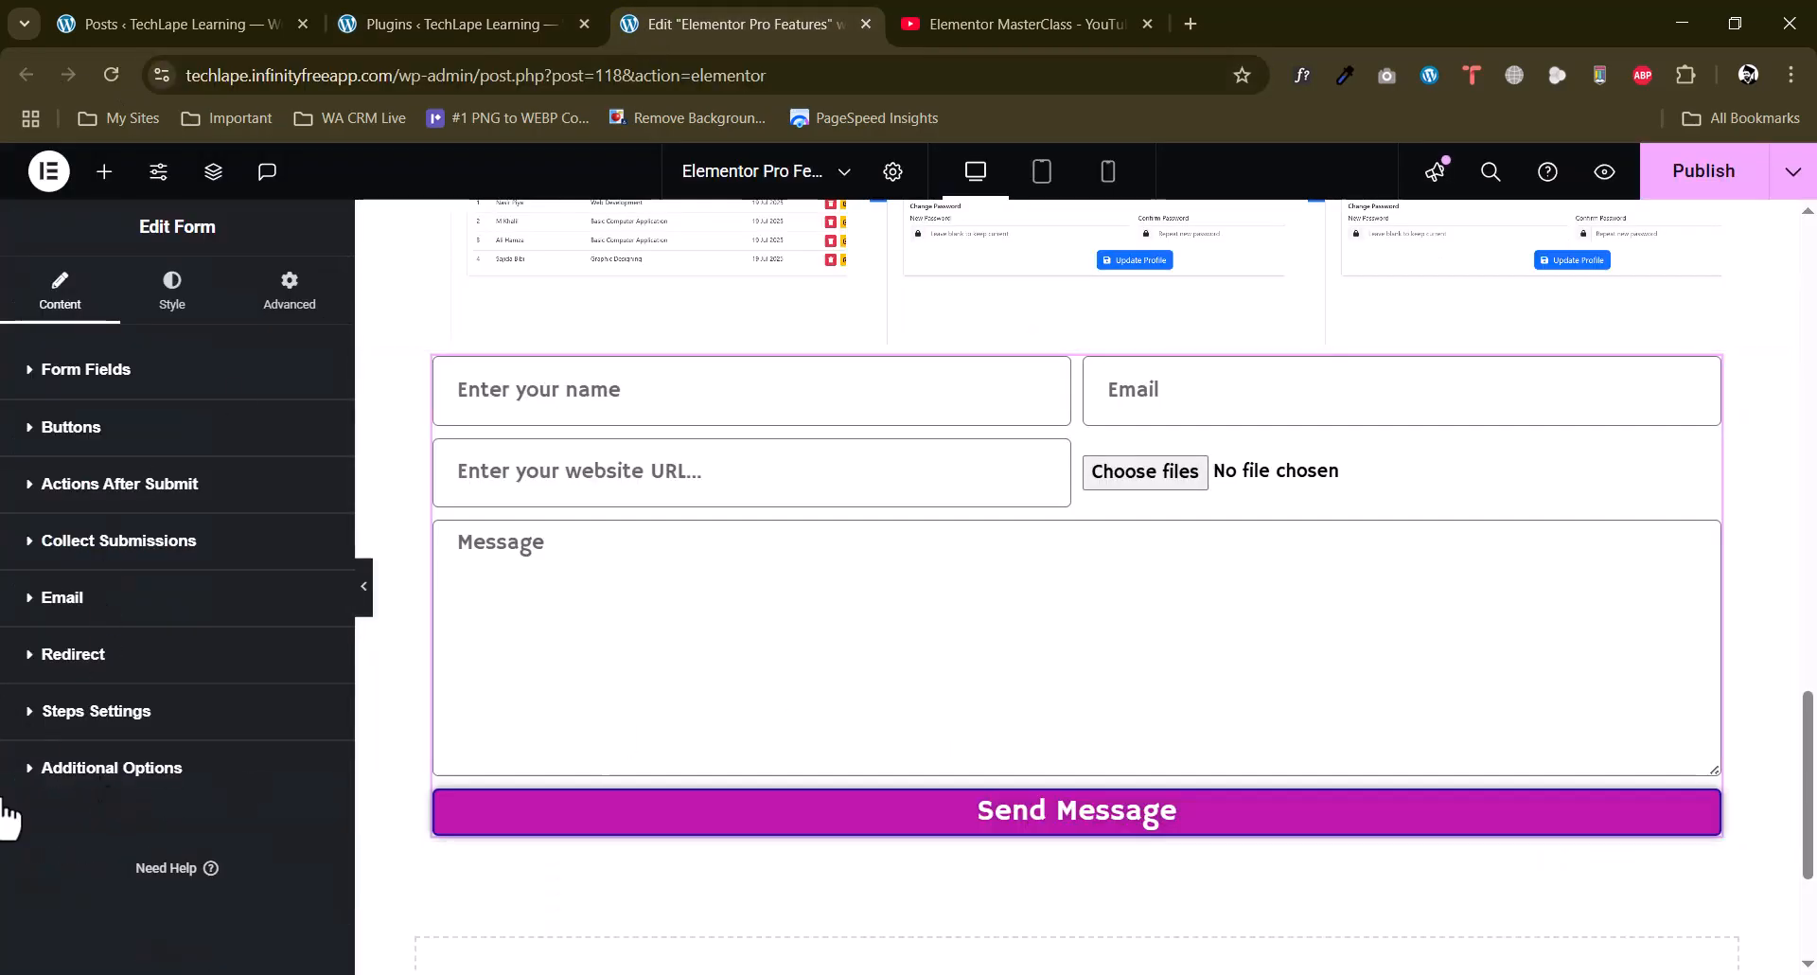
Check the form's steps settings and enable custom messages in its additional options.
click(69, 711)
scroll(76, 696, down, 1)
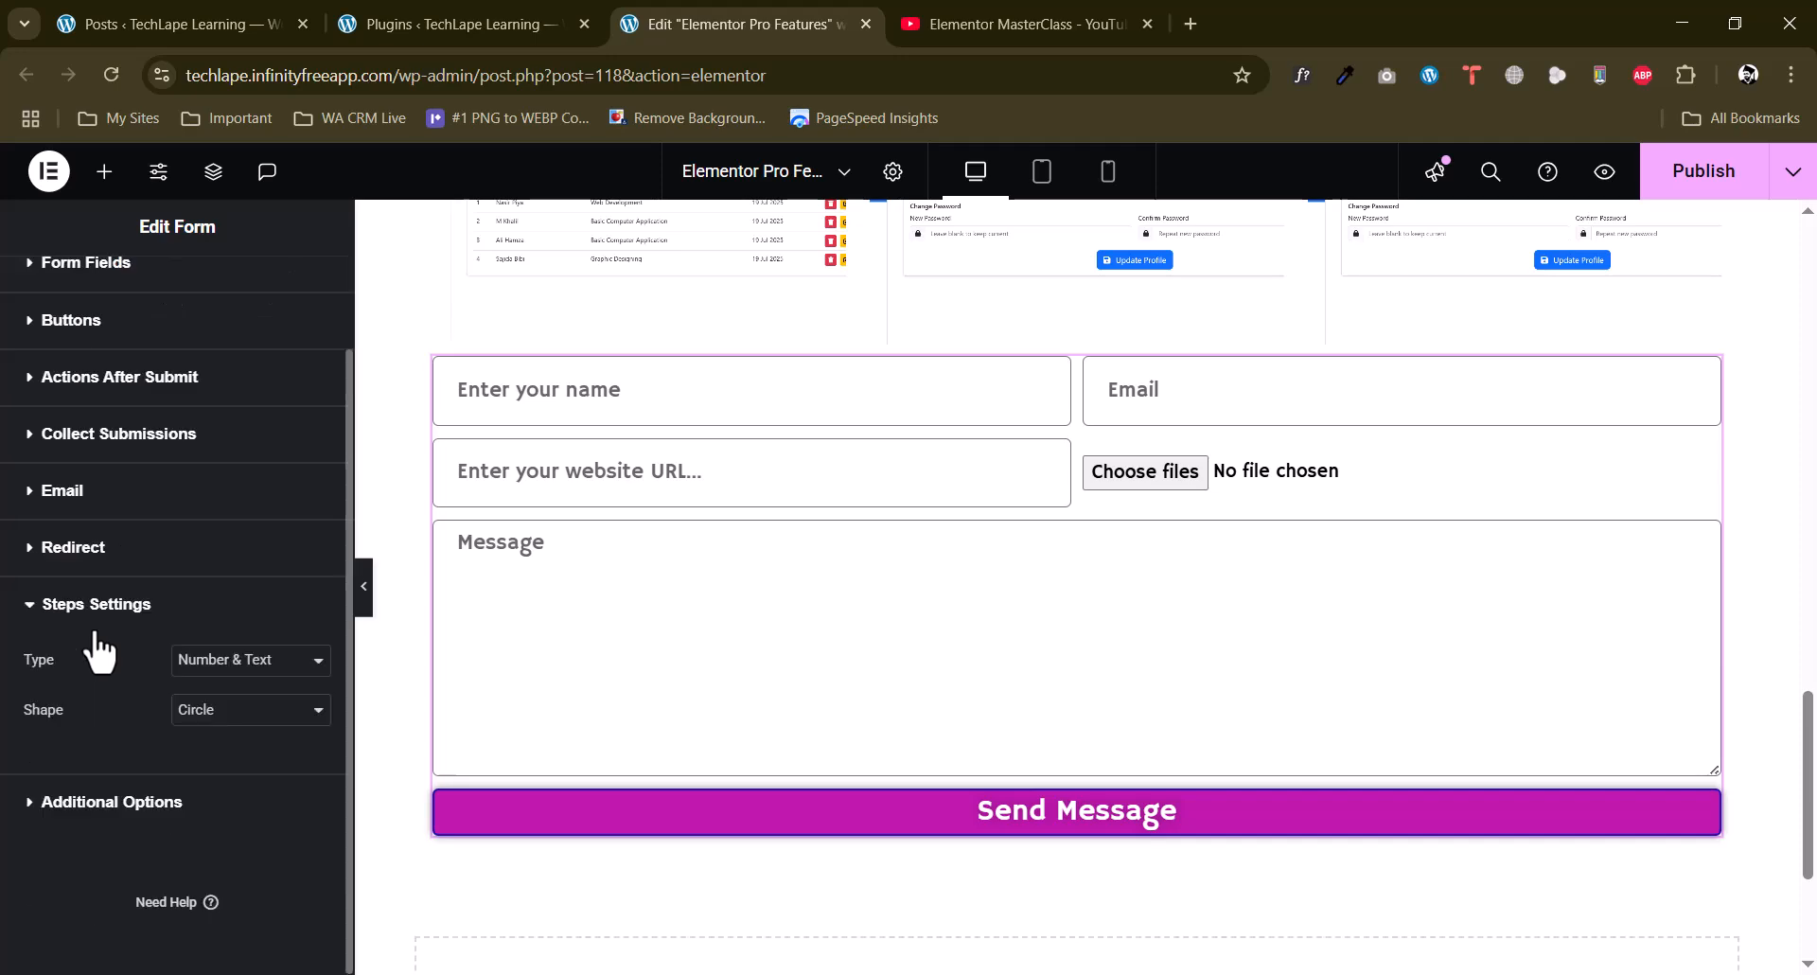
click(109, 814)
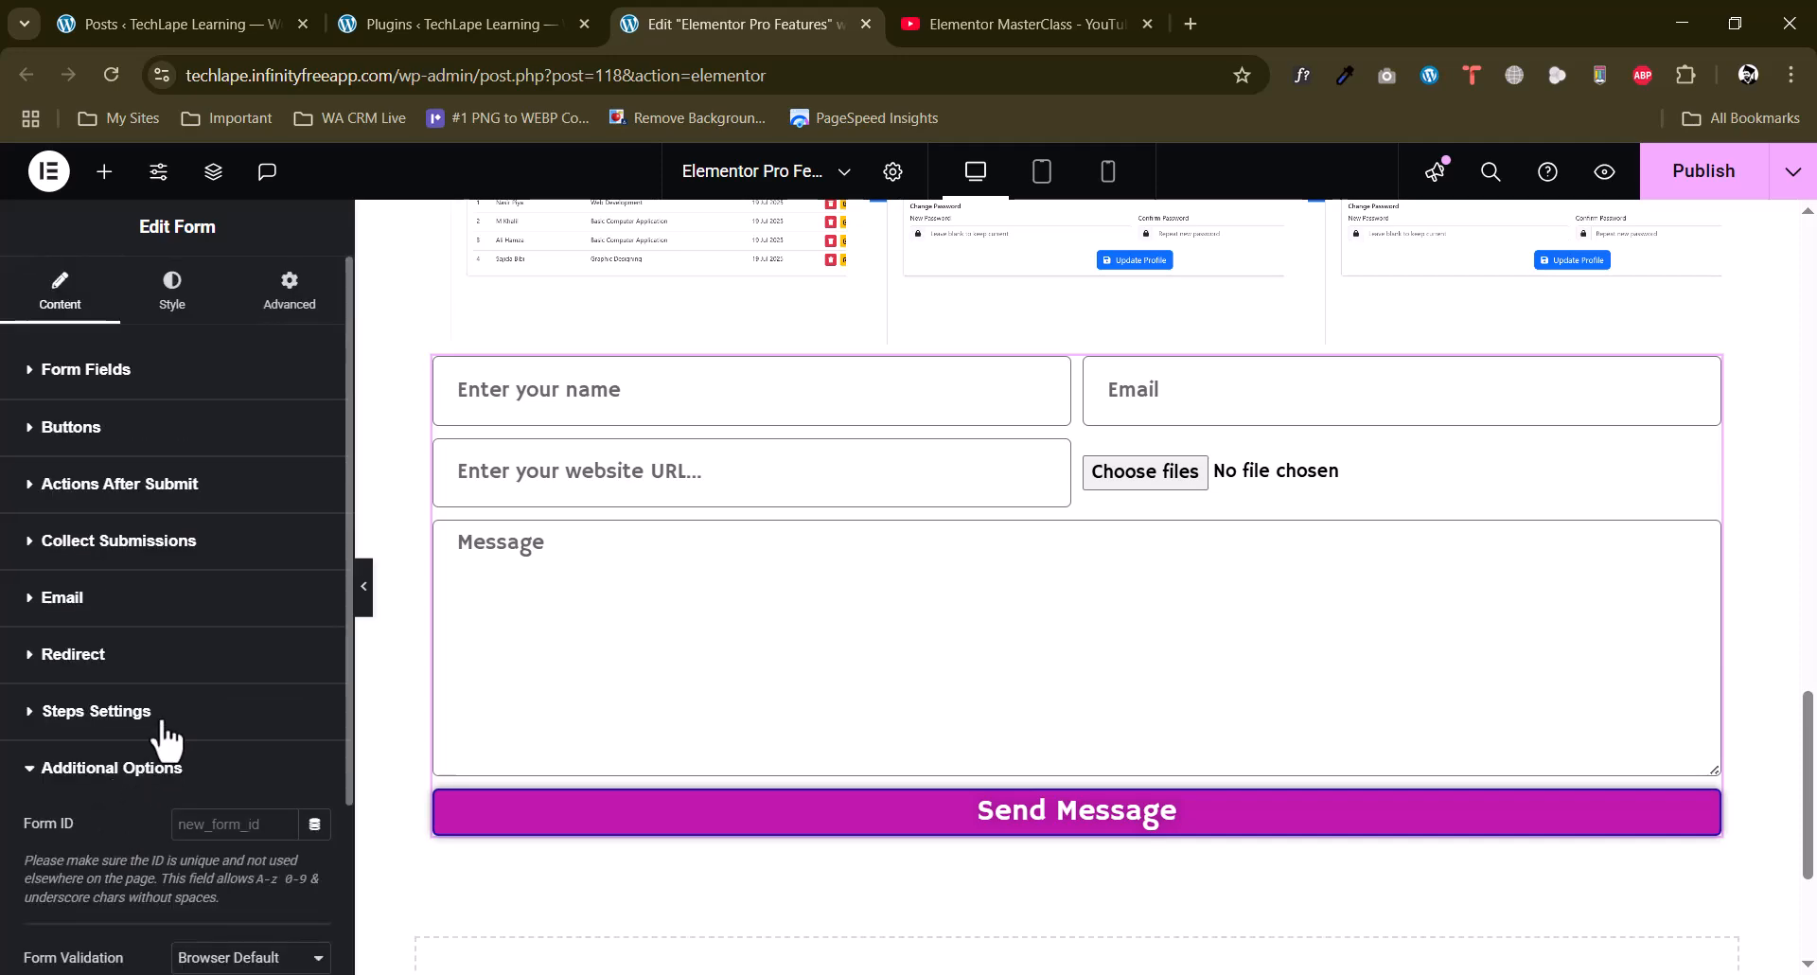
scroll(57, 757, down, 3)
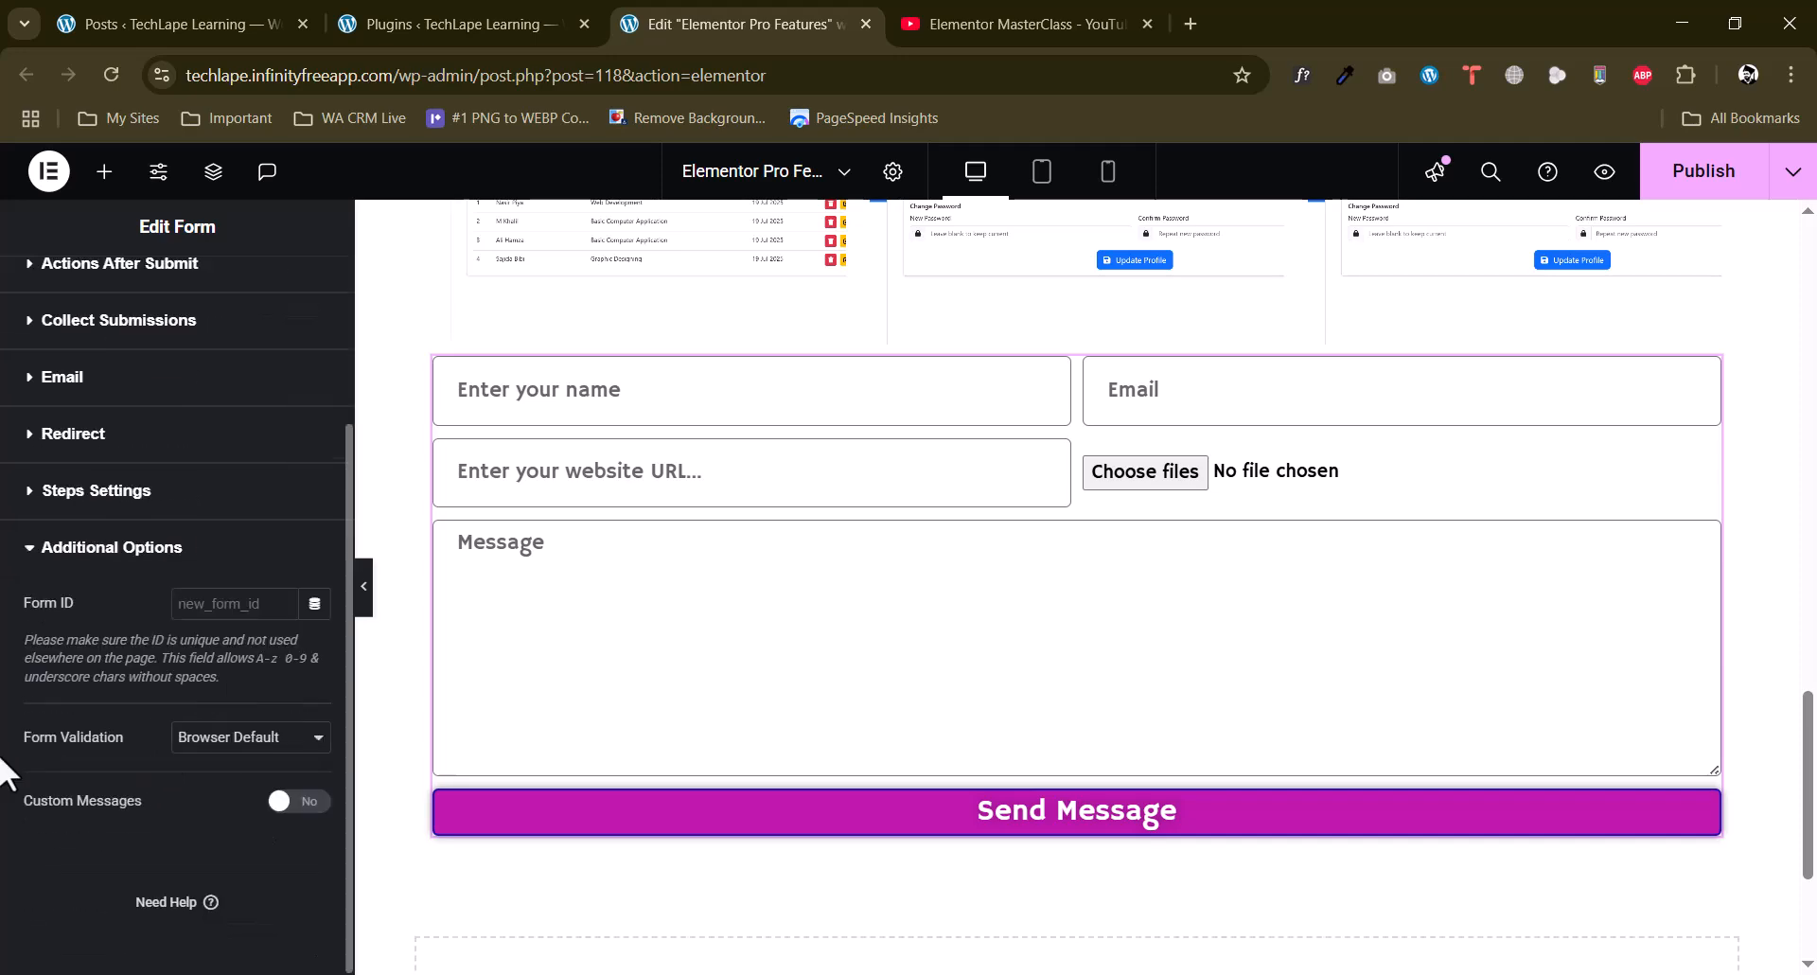
click(265, 740)
click(129, 753)
click(313, 803)
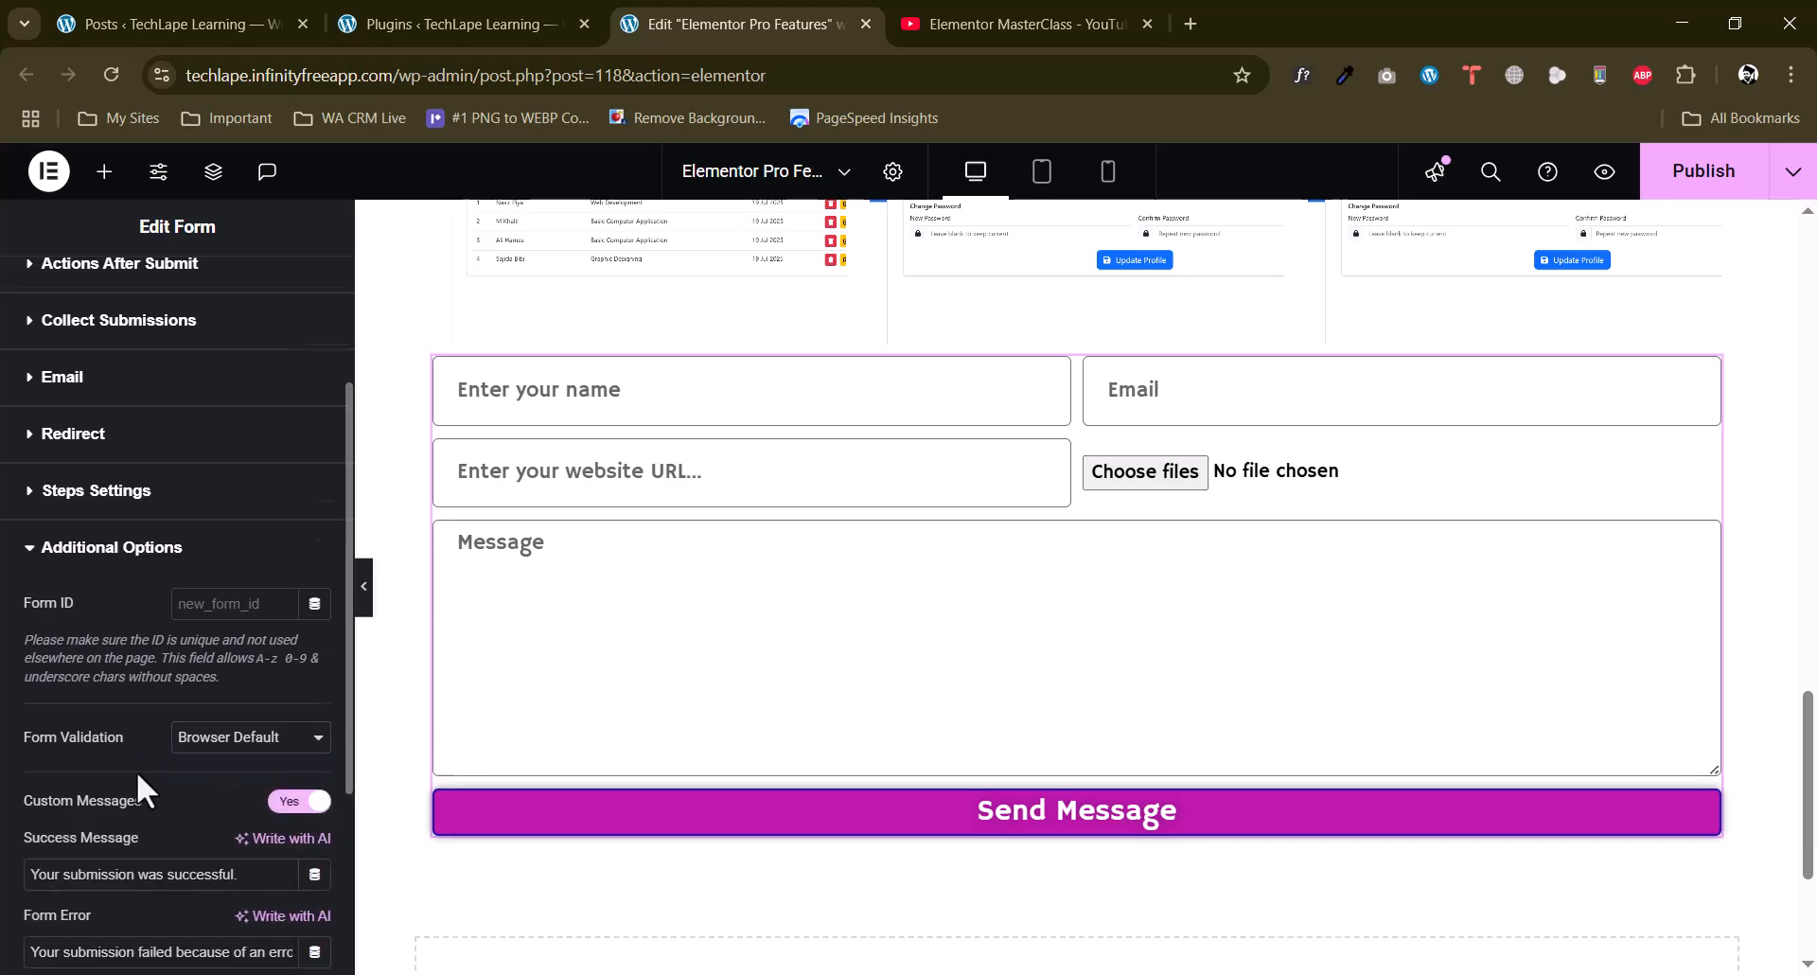
Review the form's custom success, form error, server error and invalid form message texts.
scroll(137, 770, down, 3)
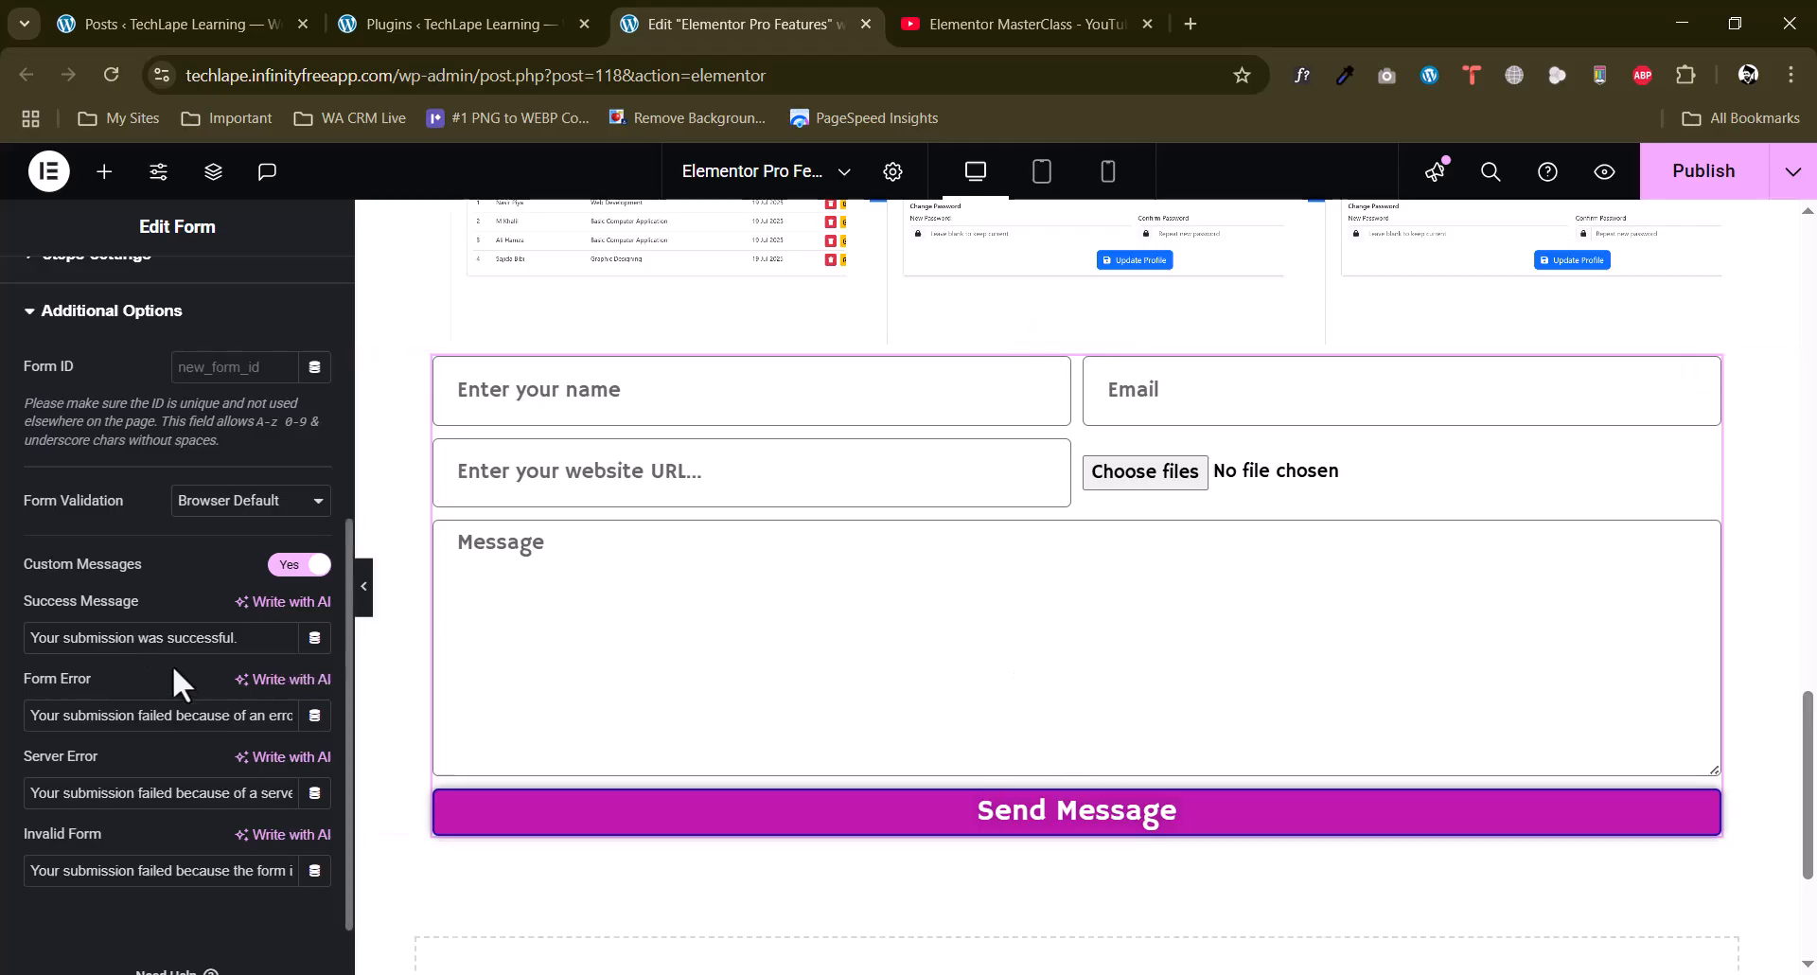
drag(249, 638, 66, 655)
double_click(191, 723)
click(133, 720)
scroll(142, 426, up, 5)
Return to the widget list and look over the finished form on the page.
click(105, 163)
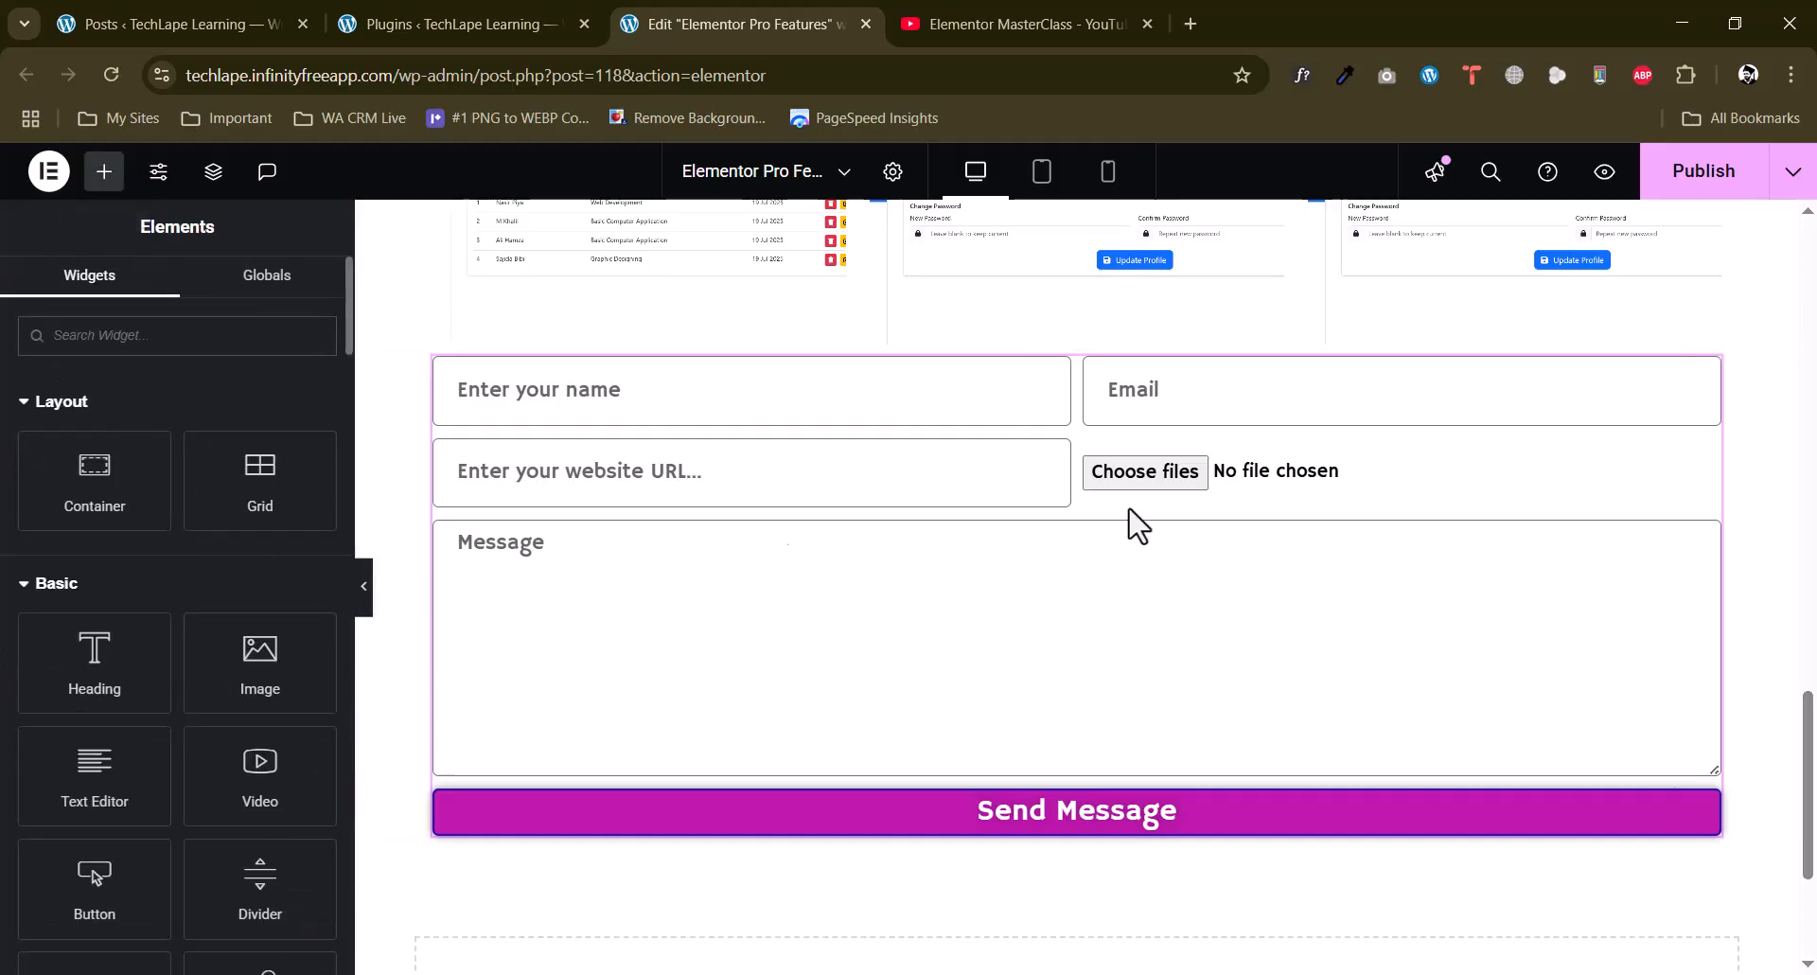
scroll(1114, 604, up, 1)
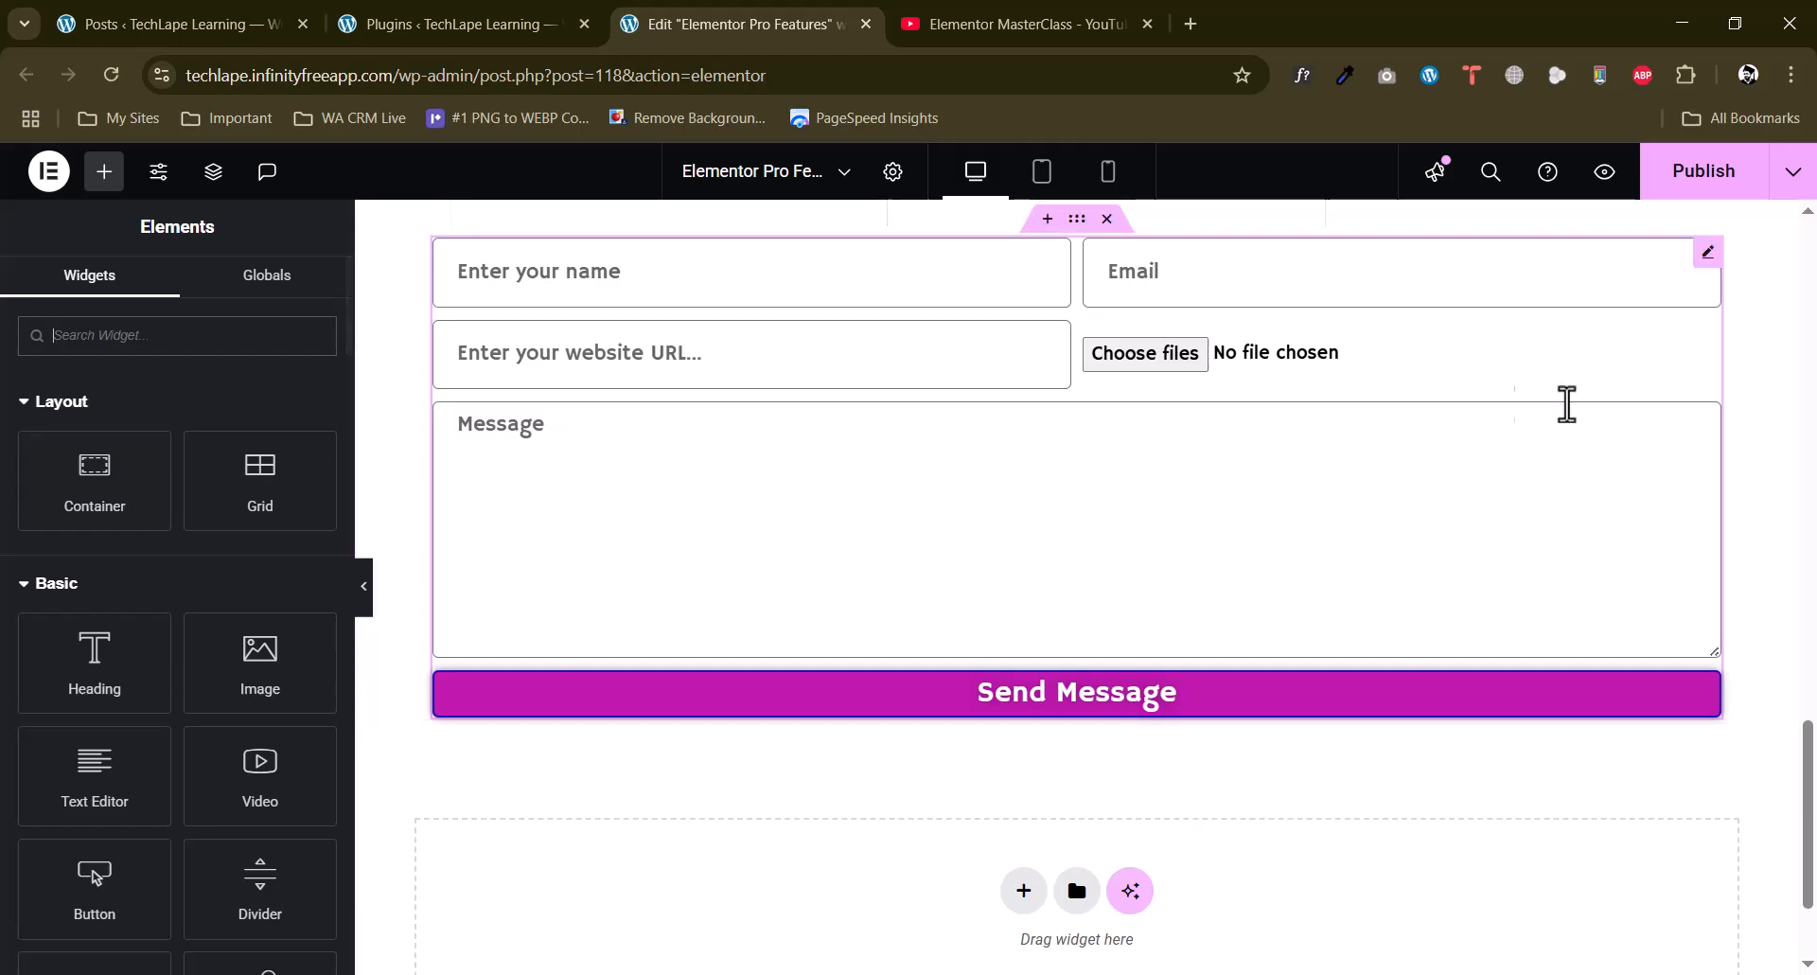
scroll(1257, 568, down, 1)
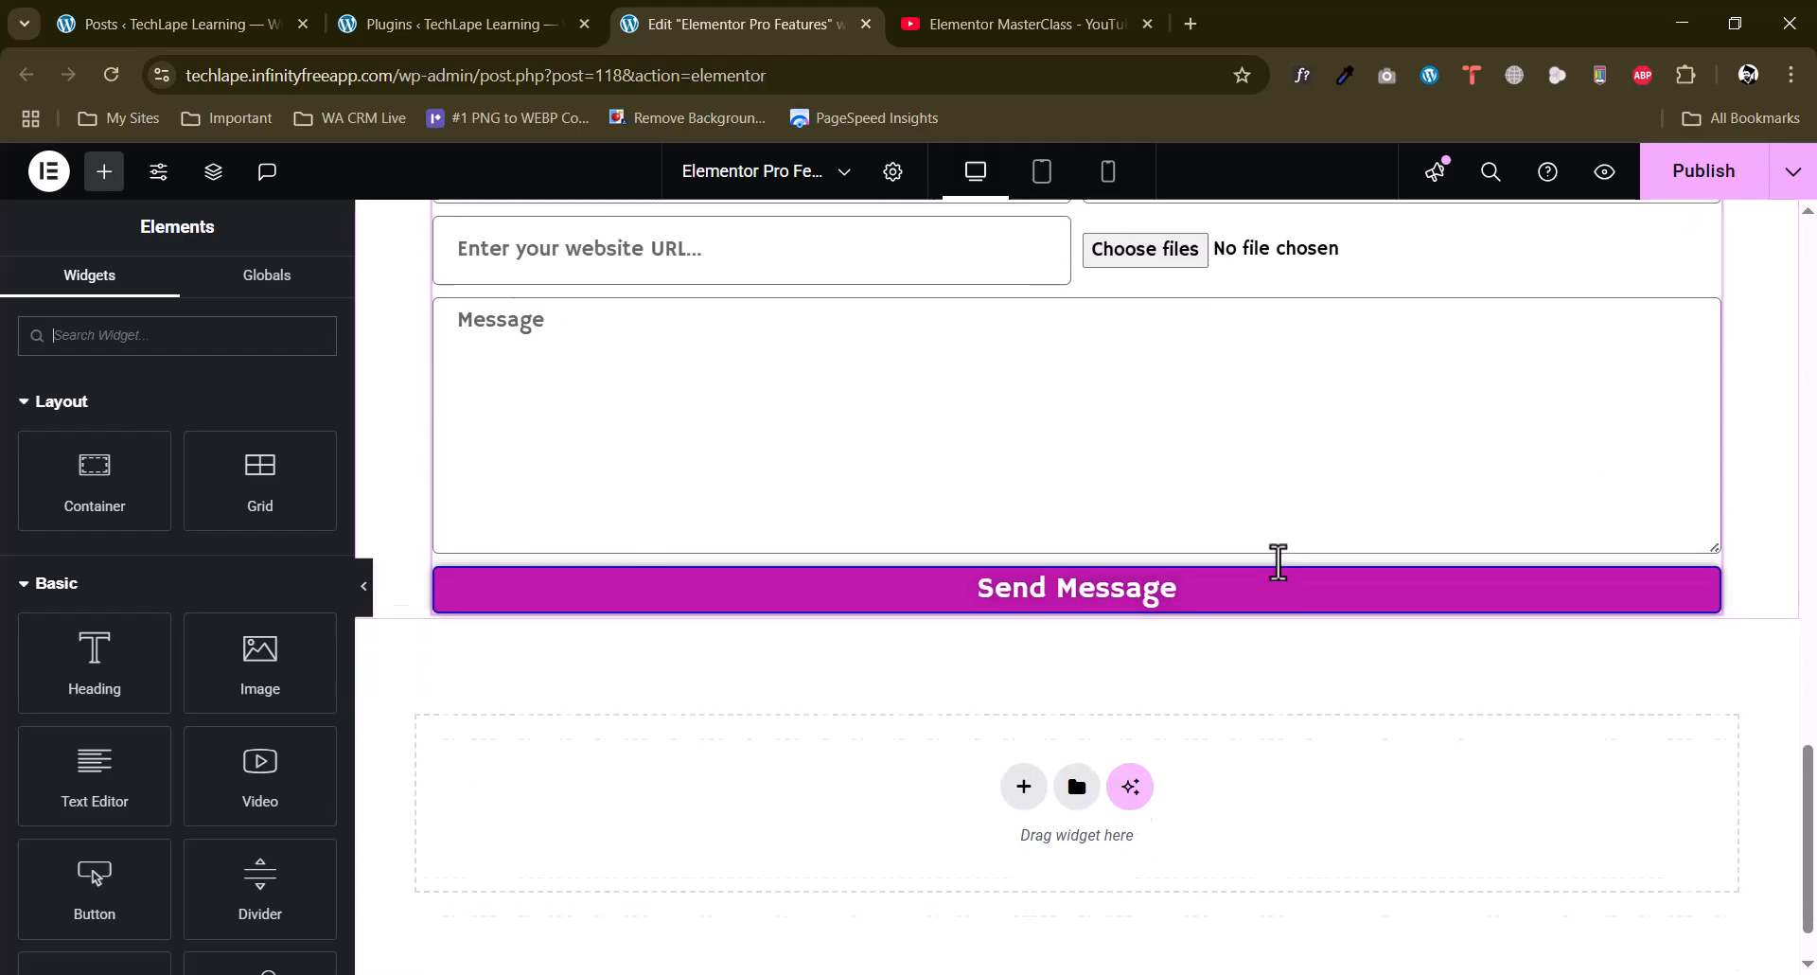
scroll(979, 587, up, 3)
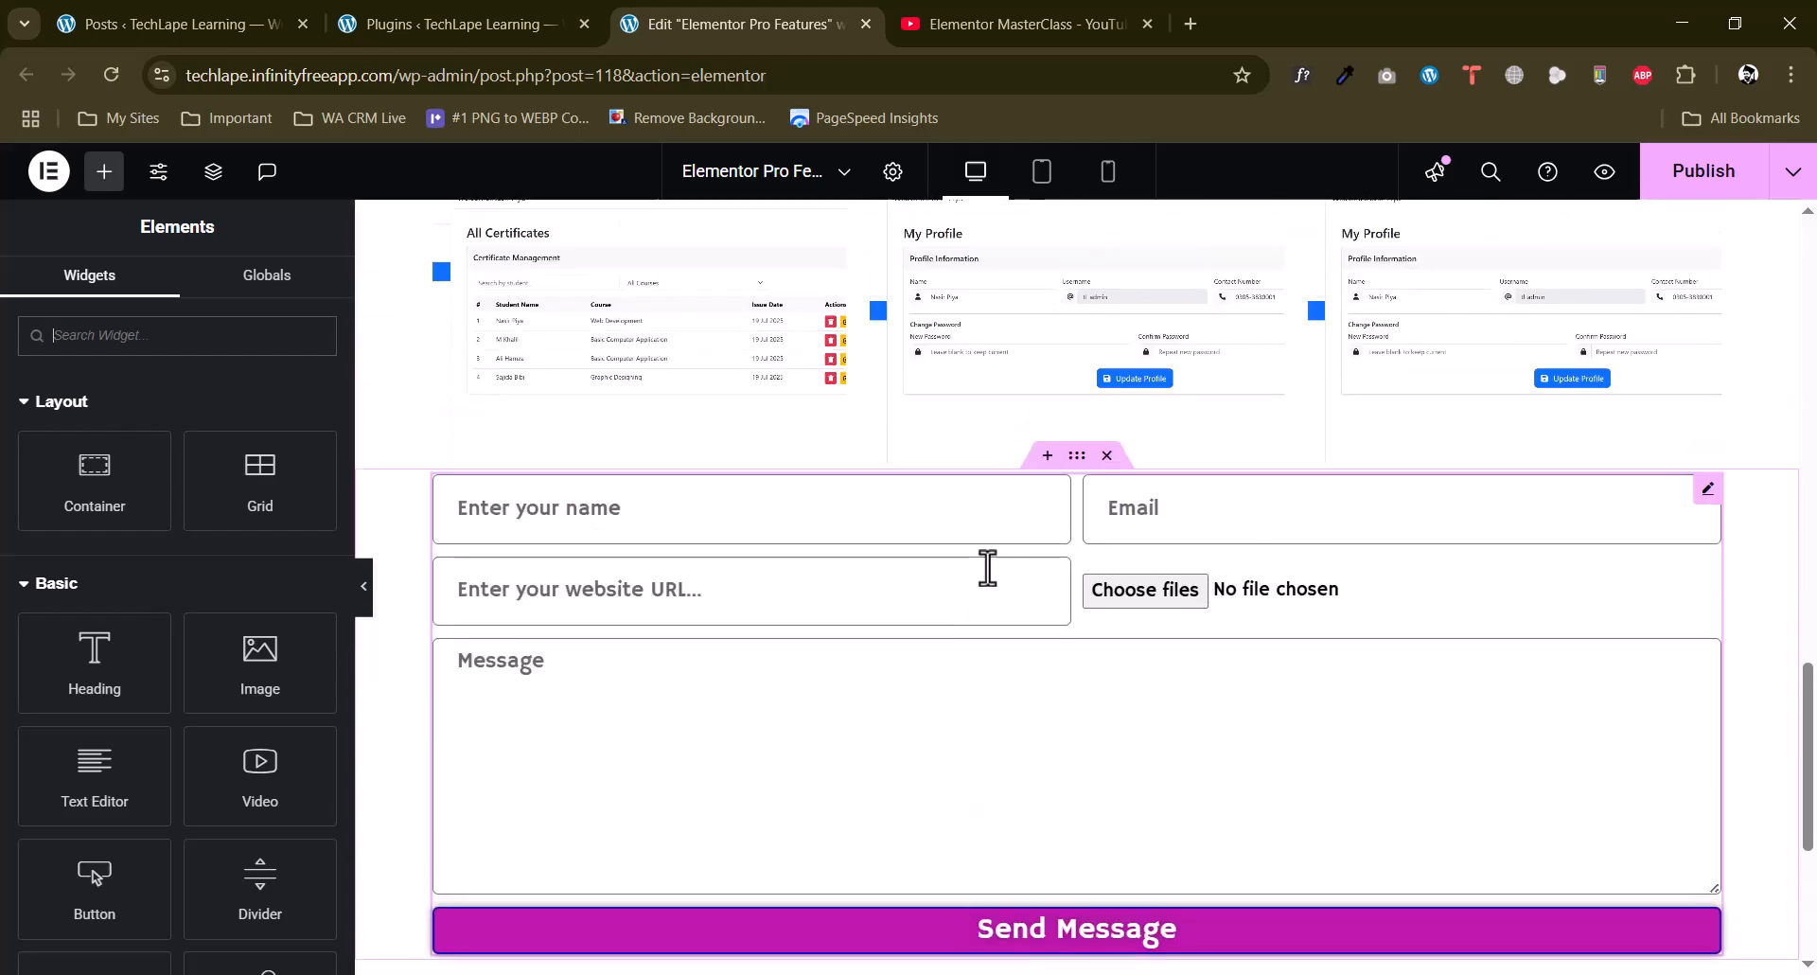
scroll(989, 582, down, 3)
scroll(1752, 616, down, 2)
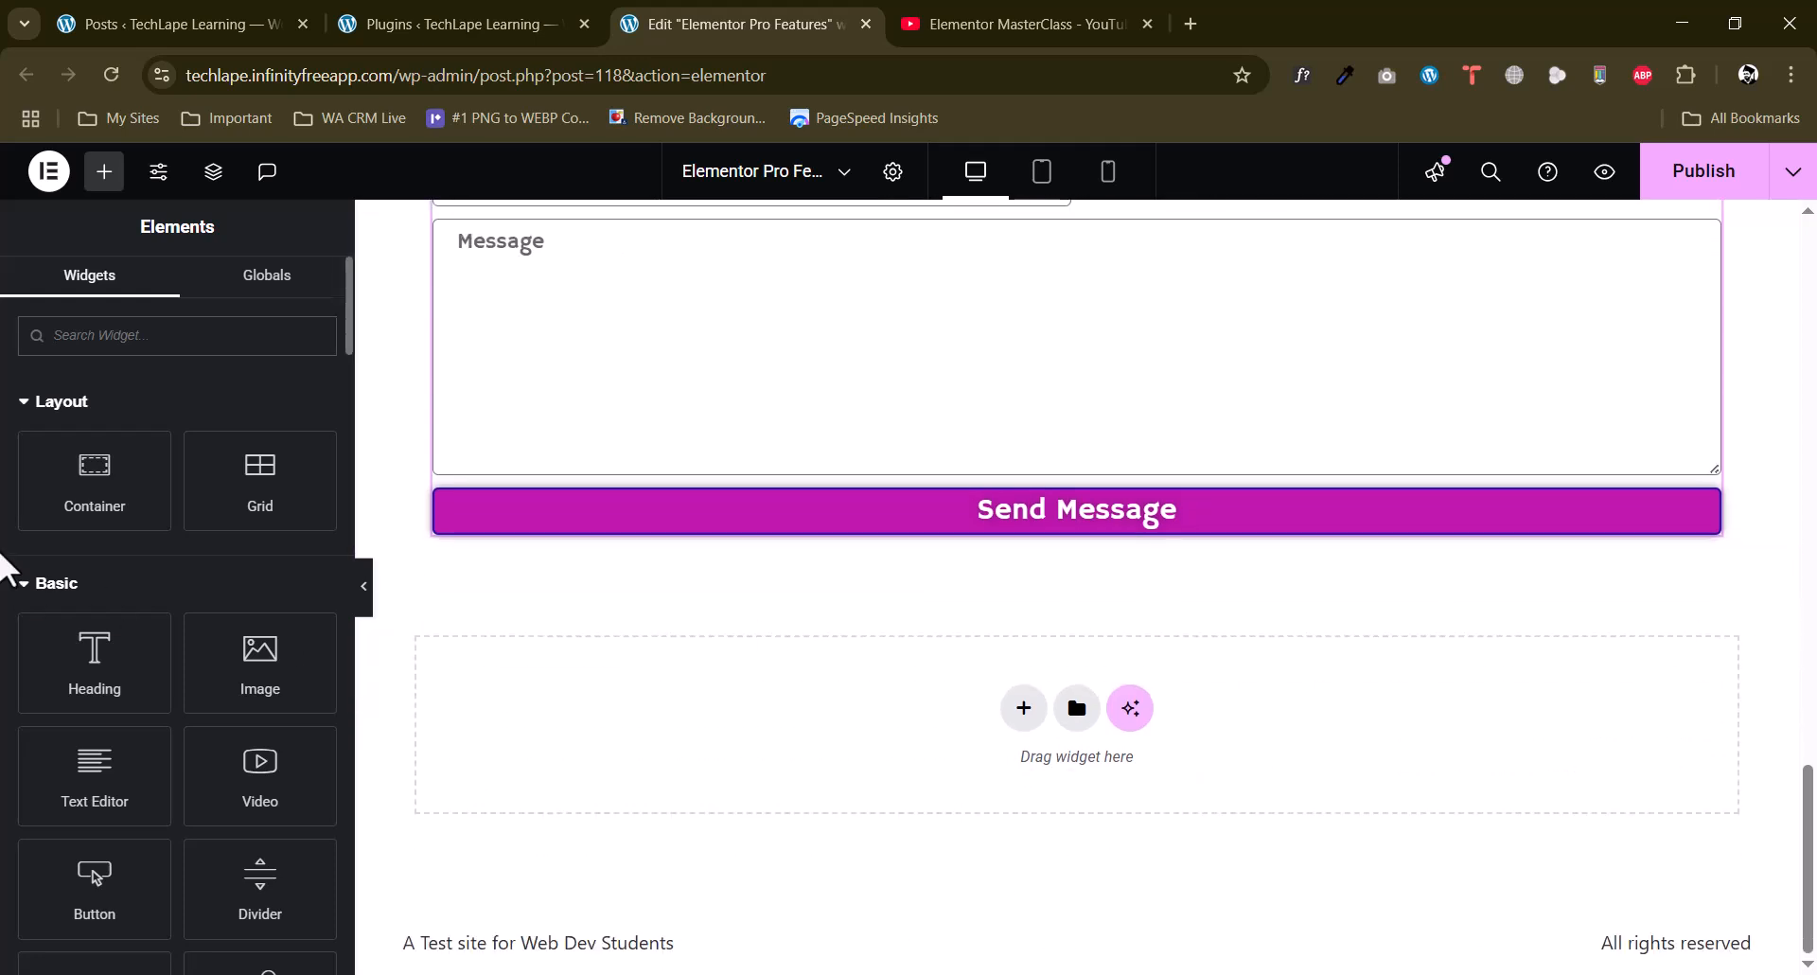
Add a Login widget below the form's Send Message button and check the login button settings.
scroll(4, 568, down, 10)
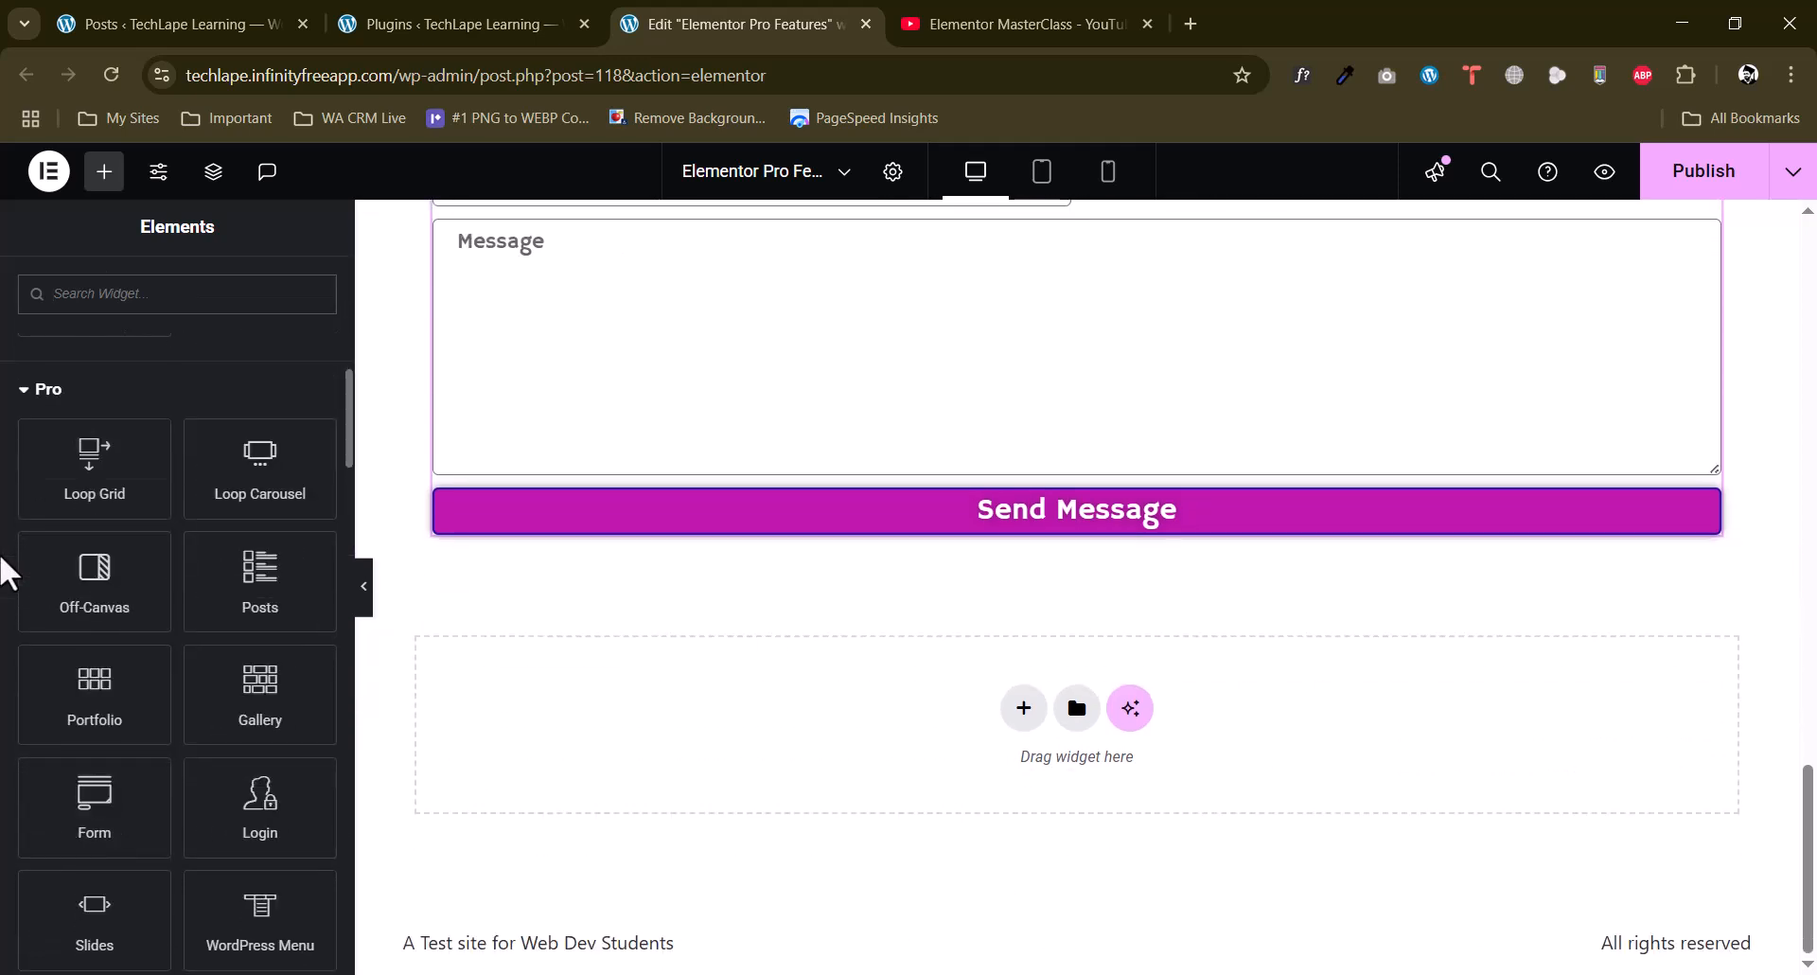
scroll(4, 572, down, 1)
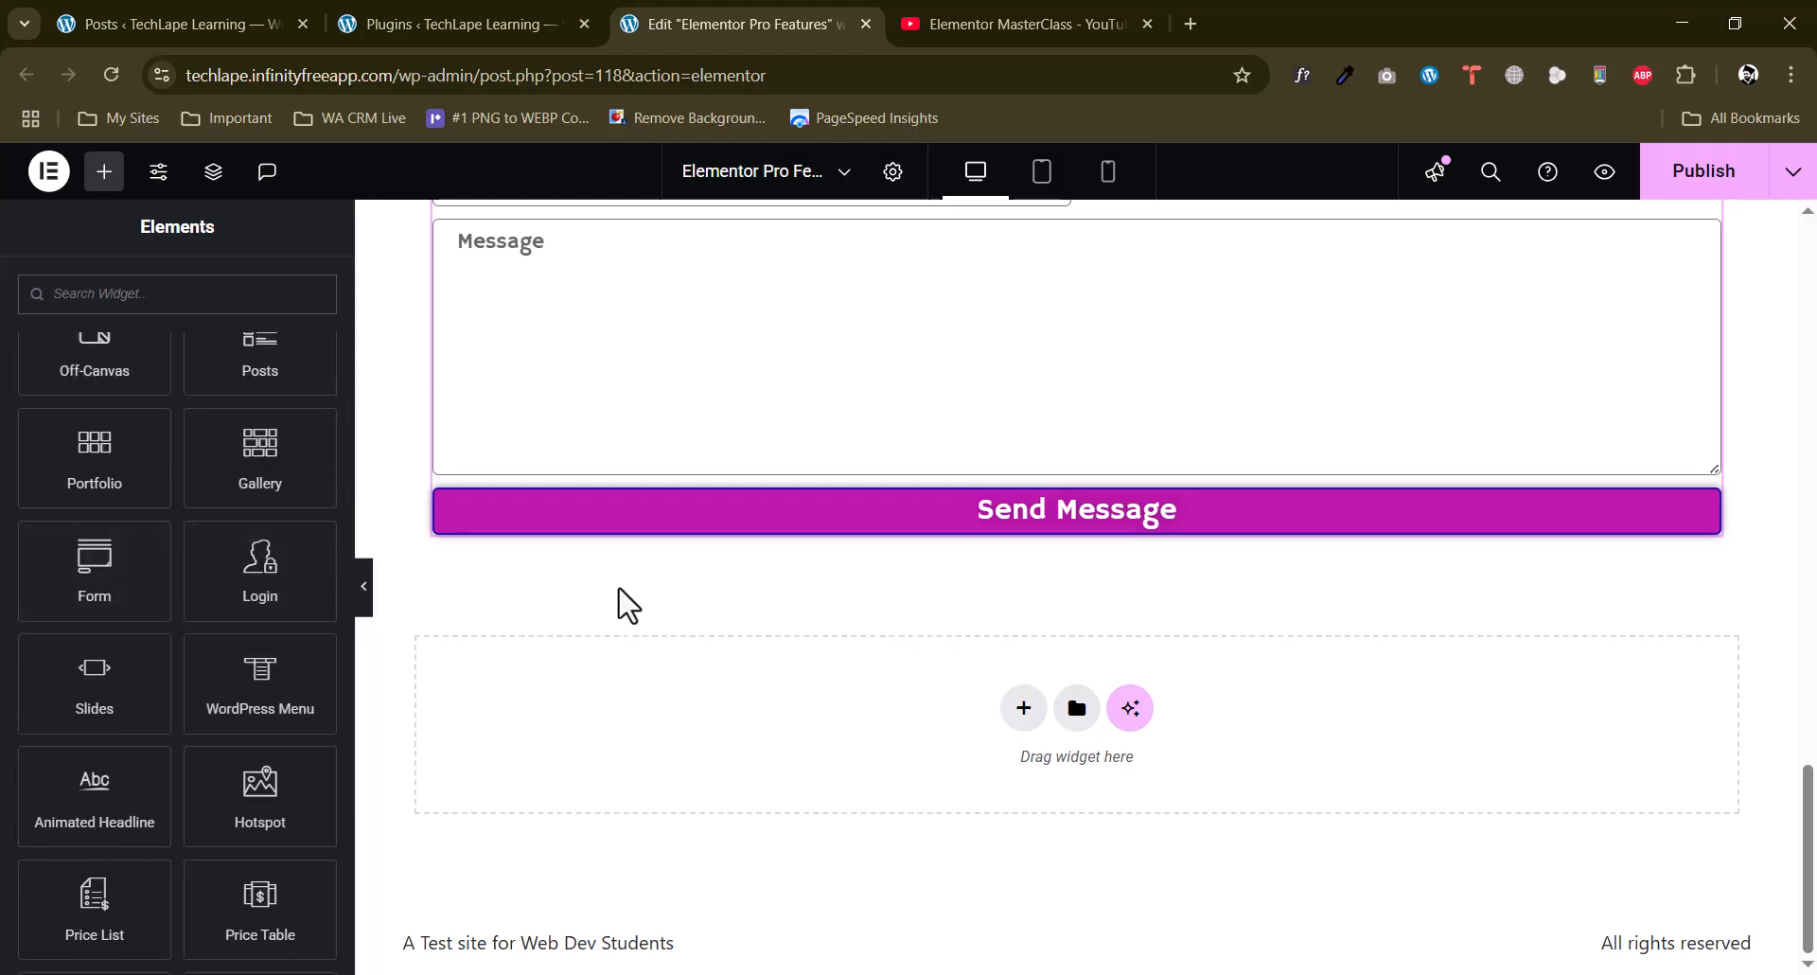
drag(269, 585, 942, 708)
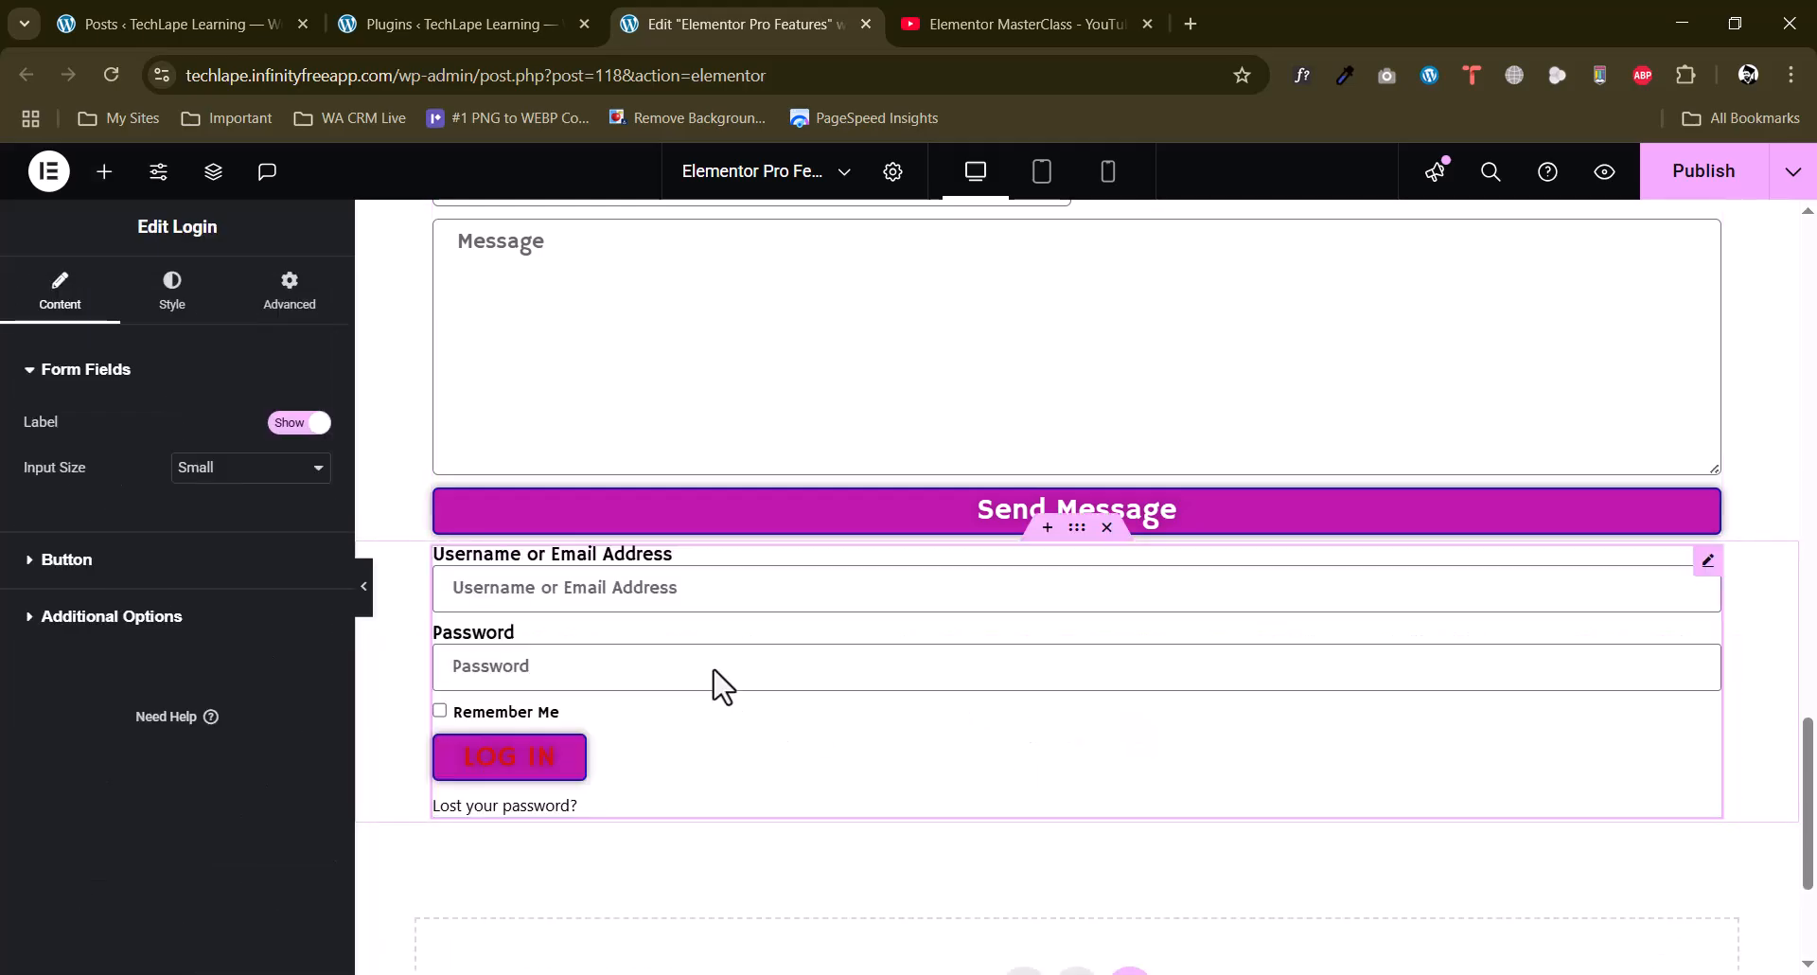
click(66, 560)
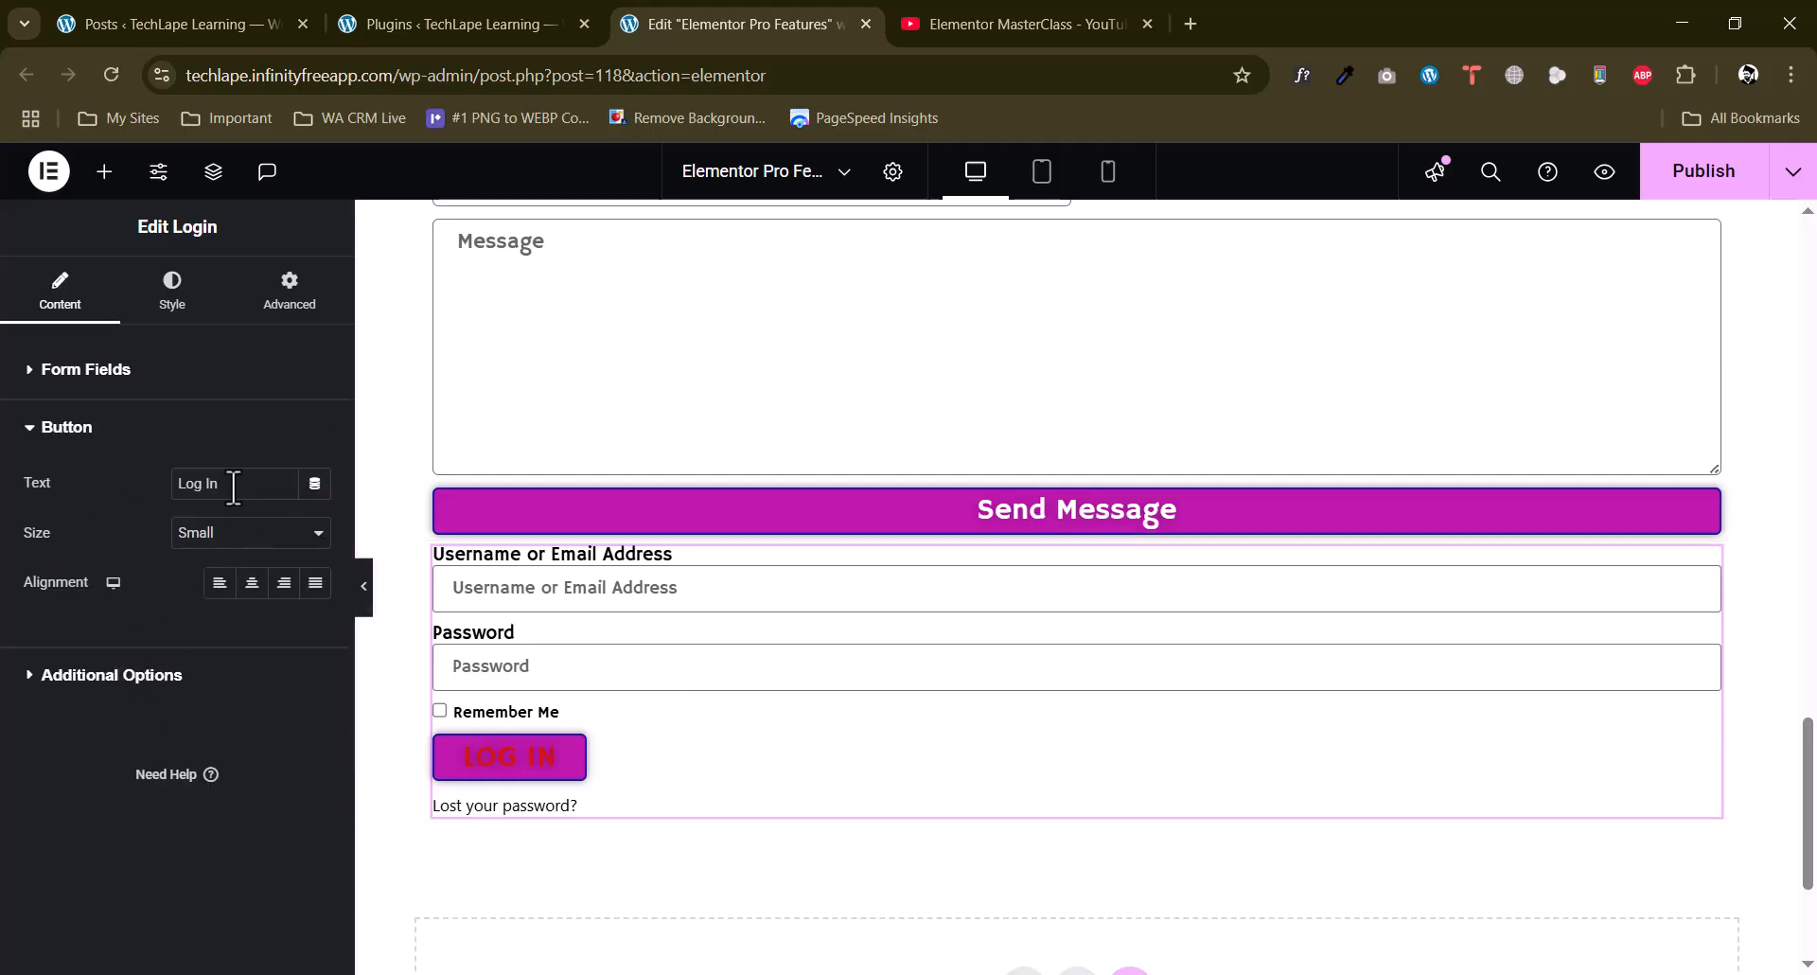
Enable redirect after login, redirect after logout and custom labels in the Login widget's additional options.
click(123, 676)
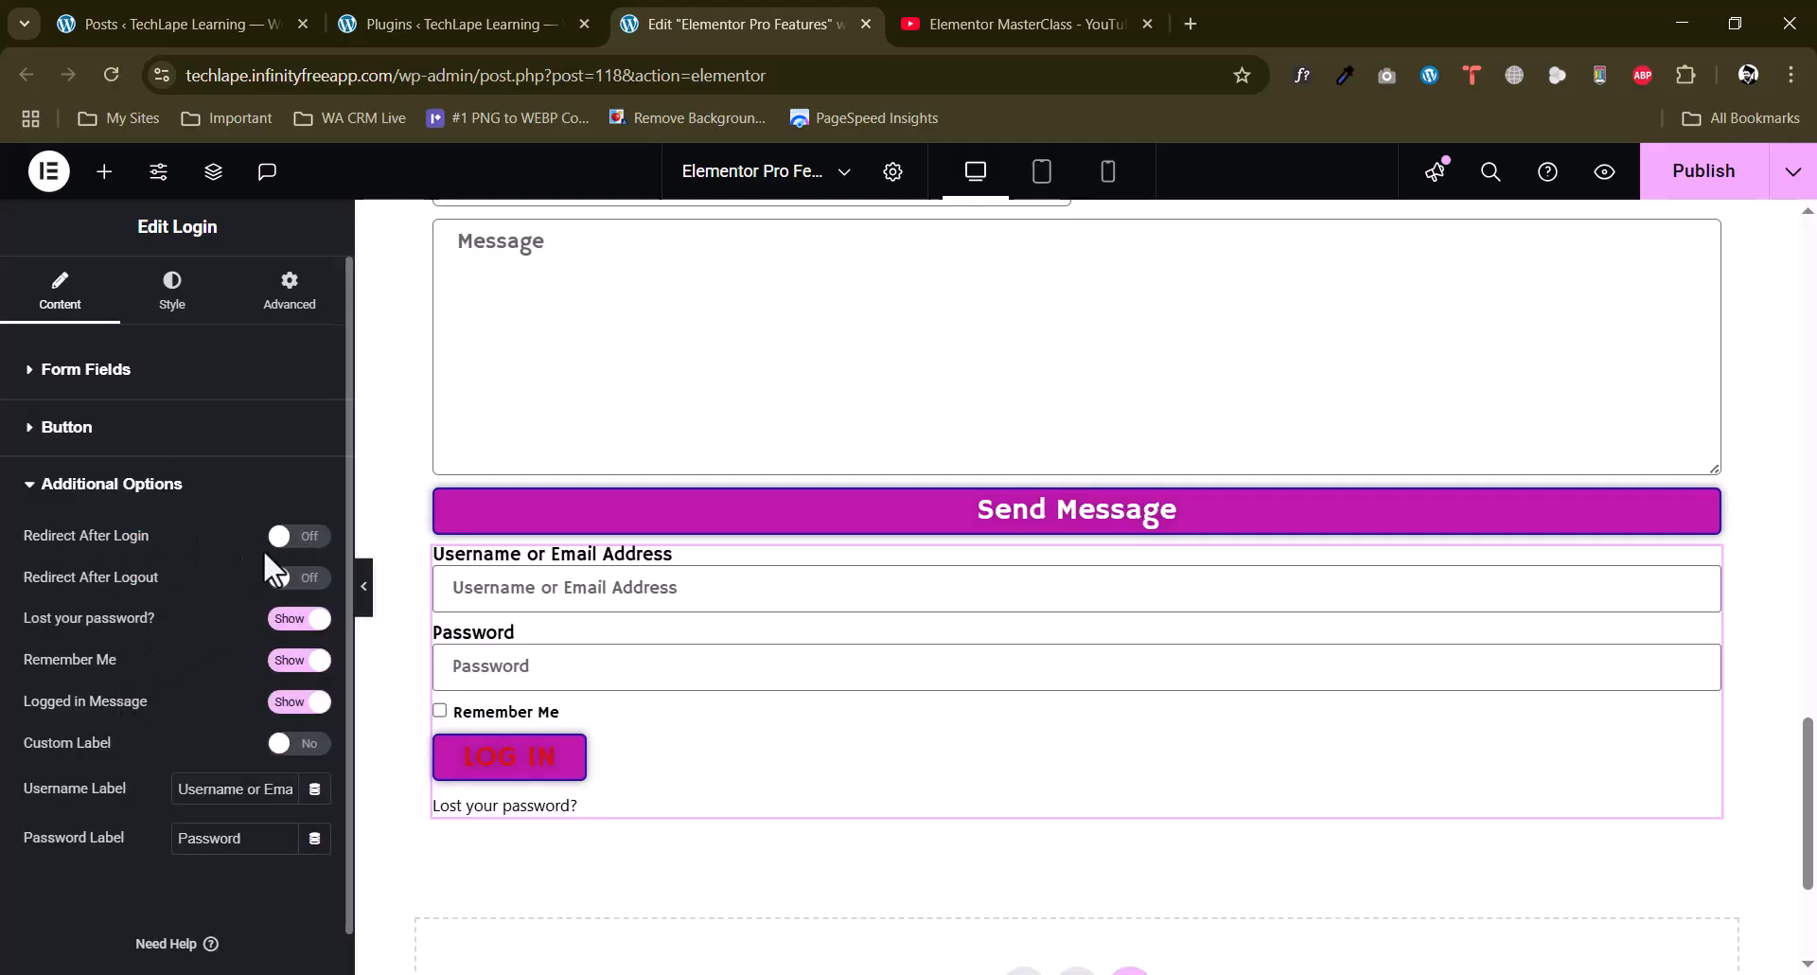
click(296, 538)
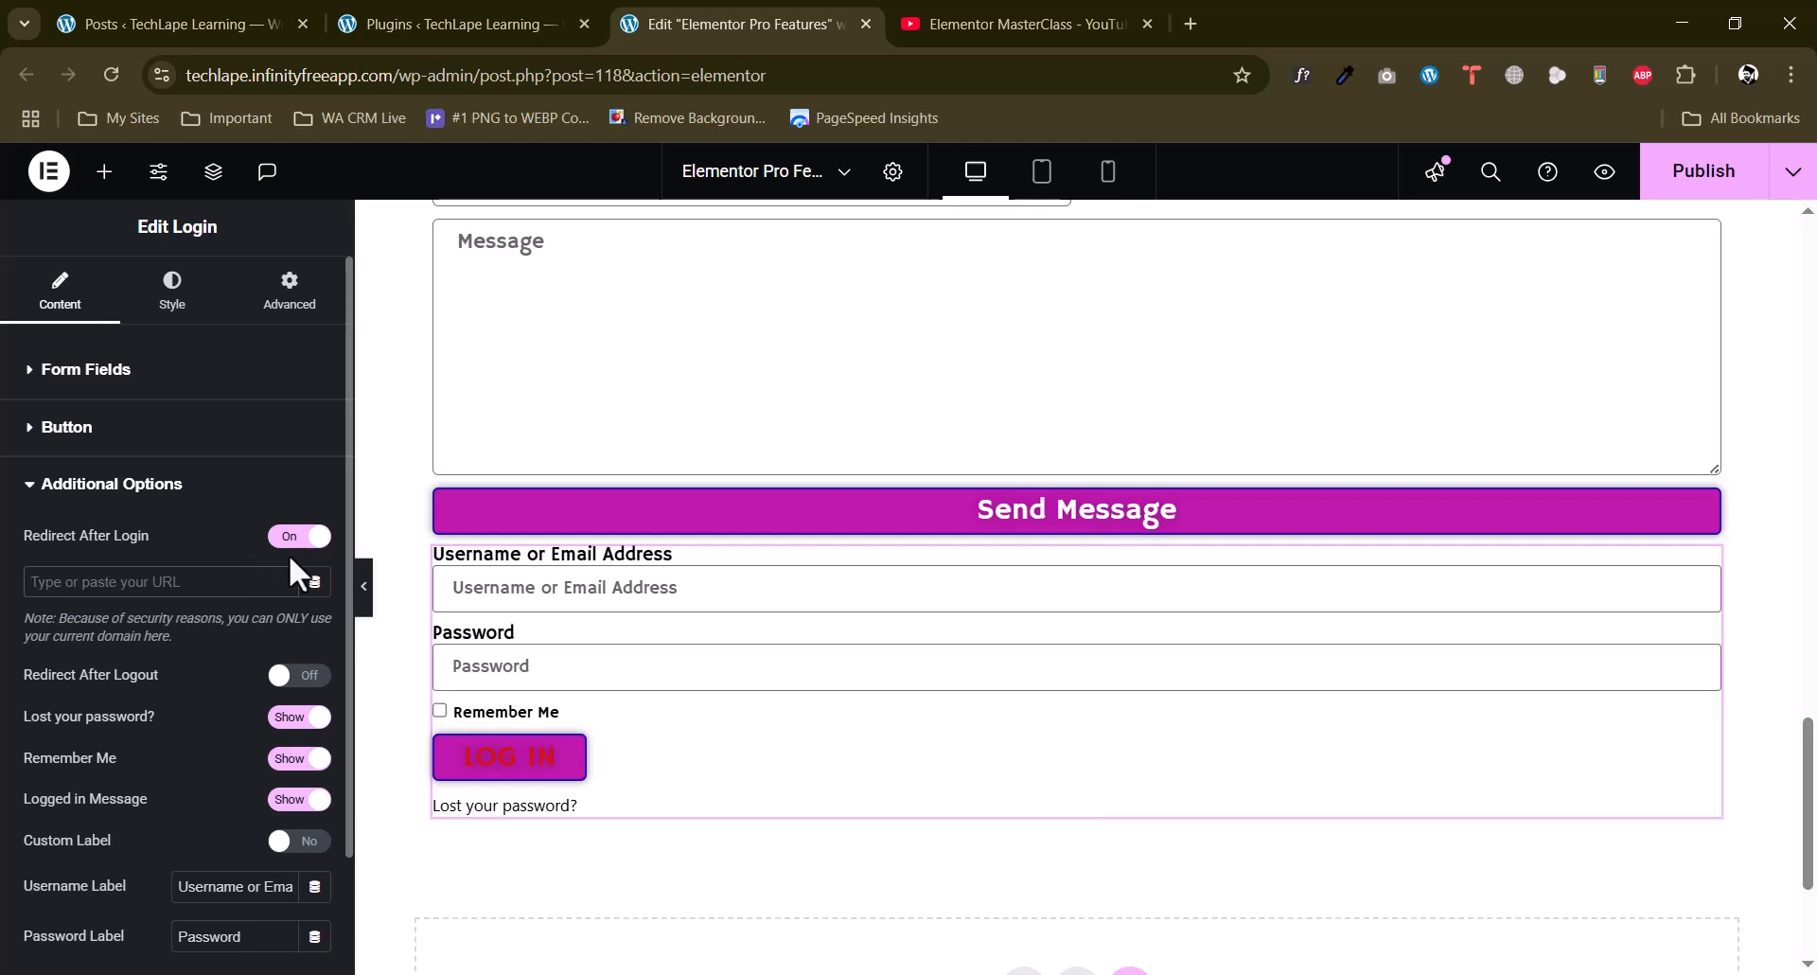
click(299, 676)
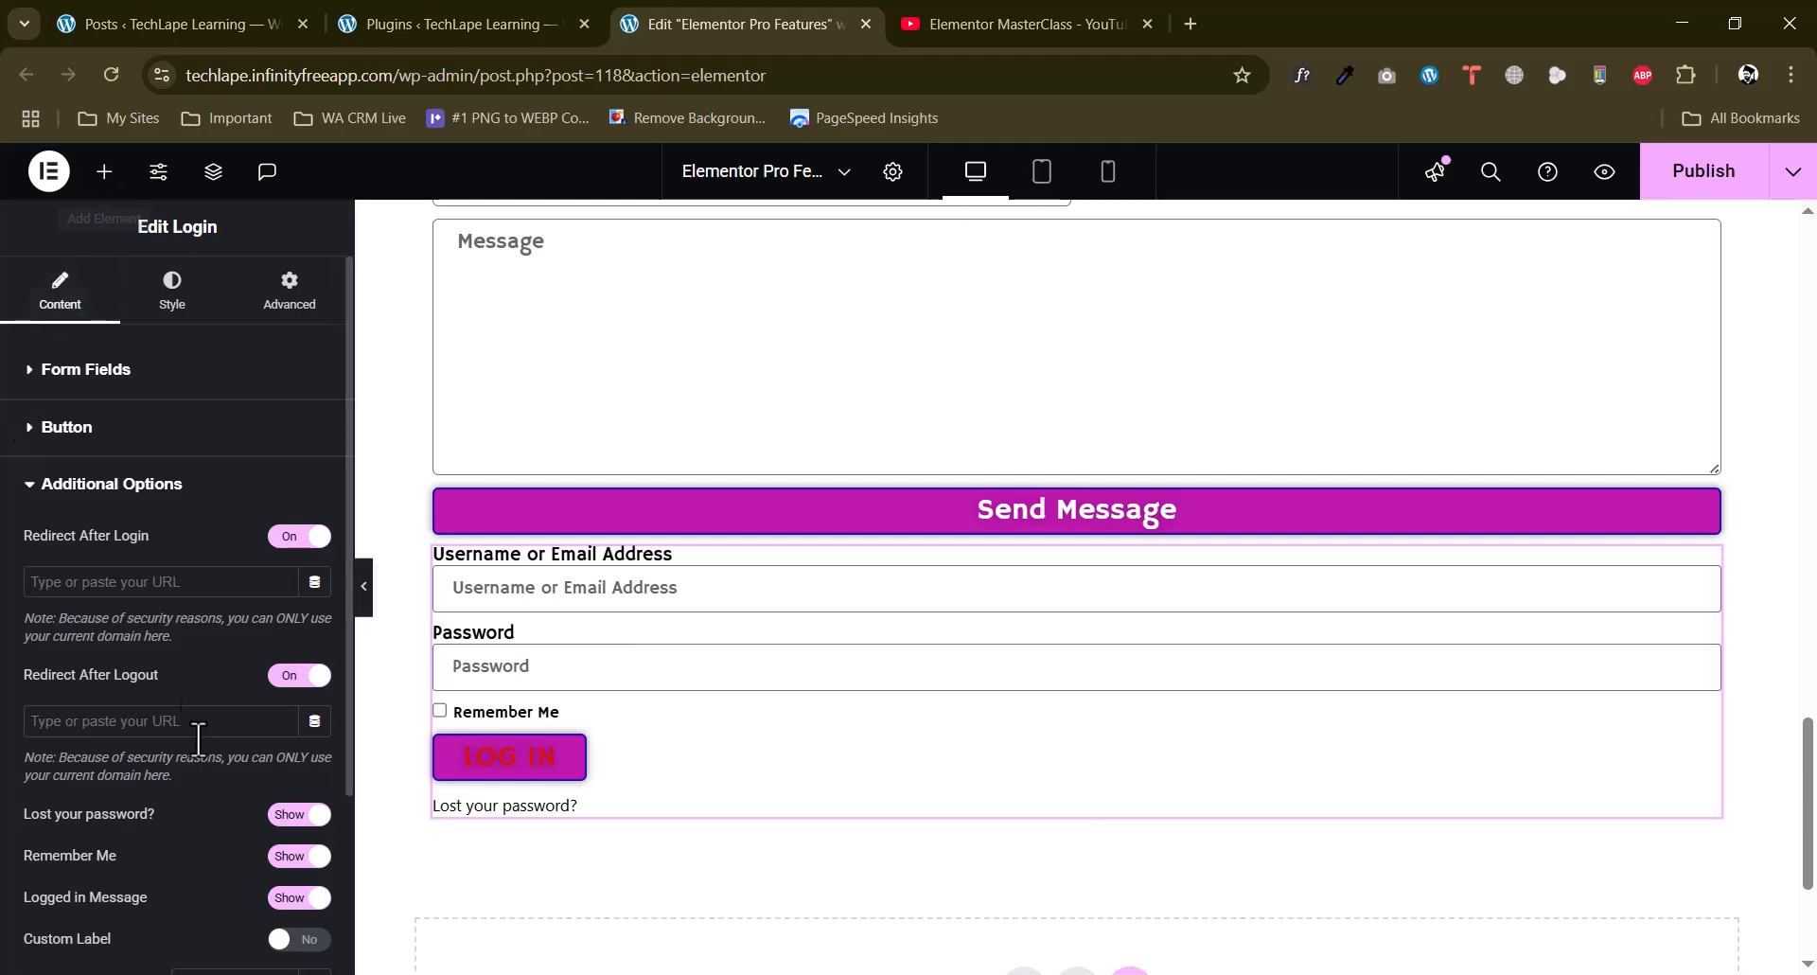
scroll(57, 744, down, 3)
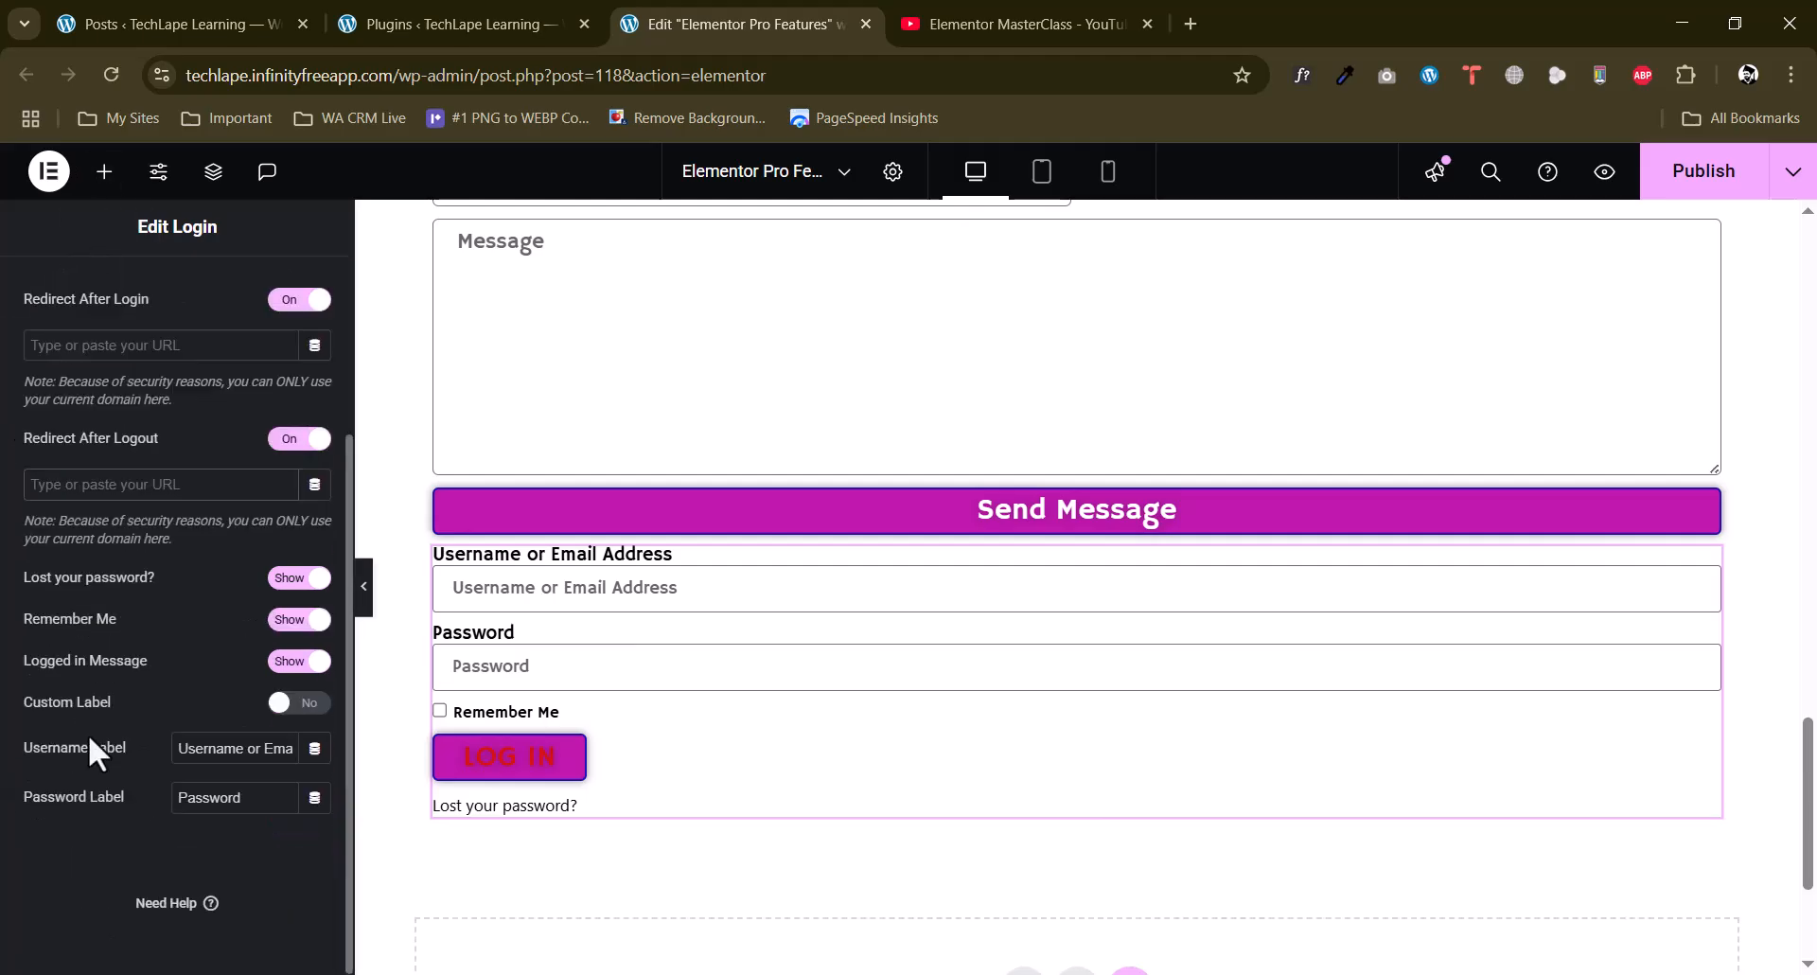
click(301, 703)
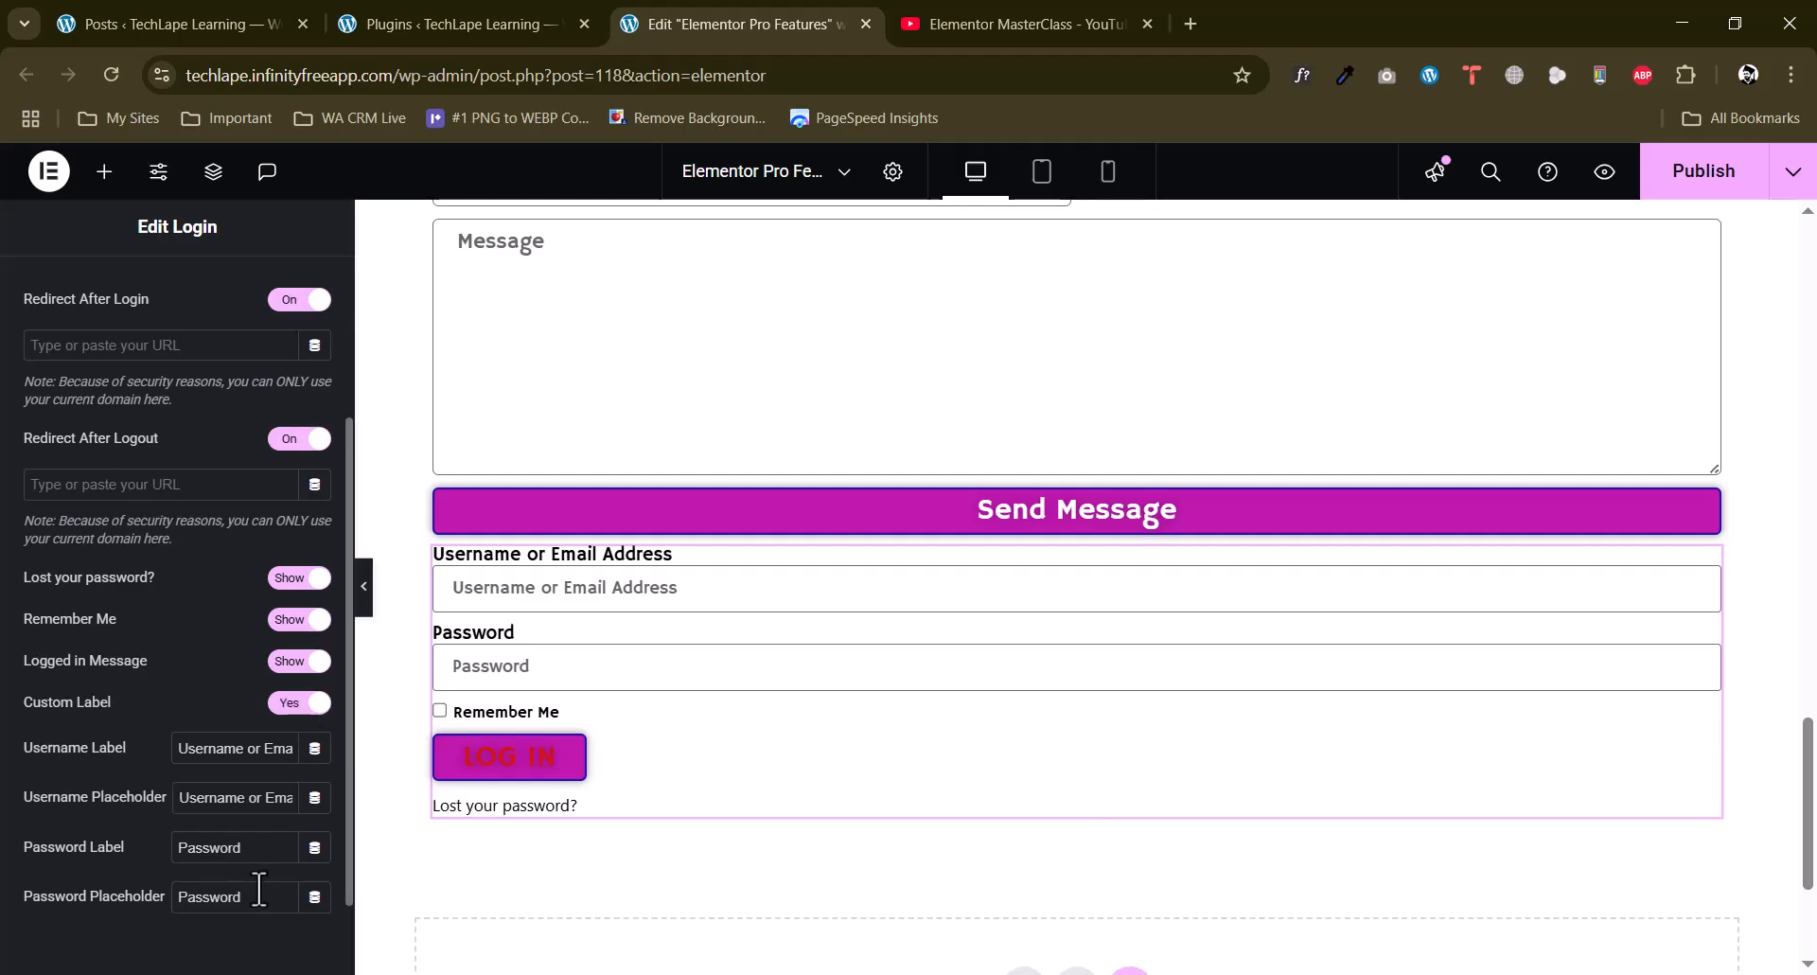
scroll(258, 781, up, 3)
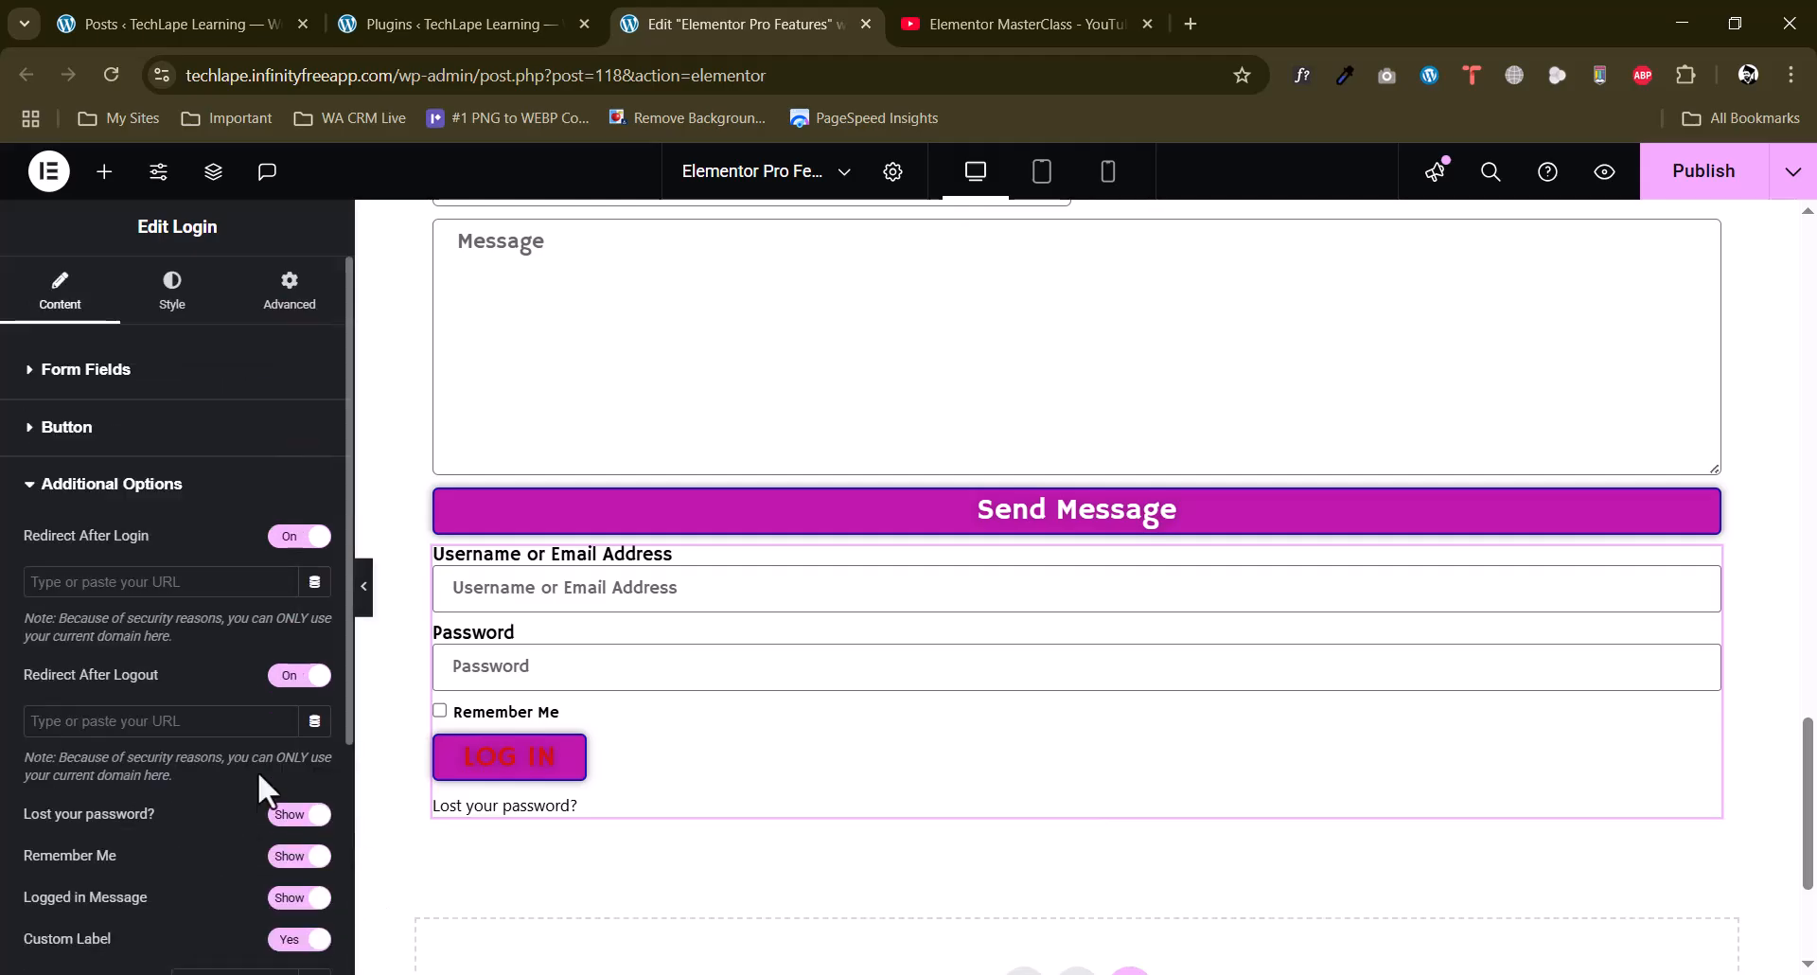
Add a Slides widget to the page directly below the login form.
click(104, 171)
scroll(13, 662, down, 7)
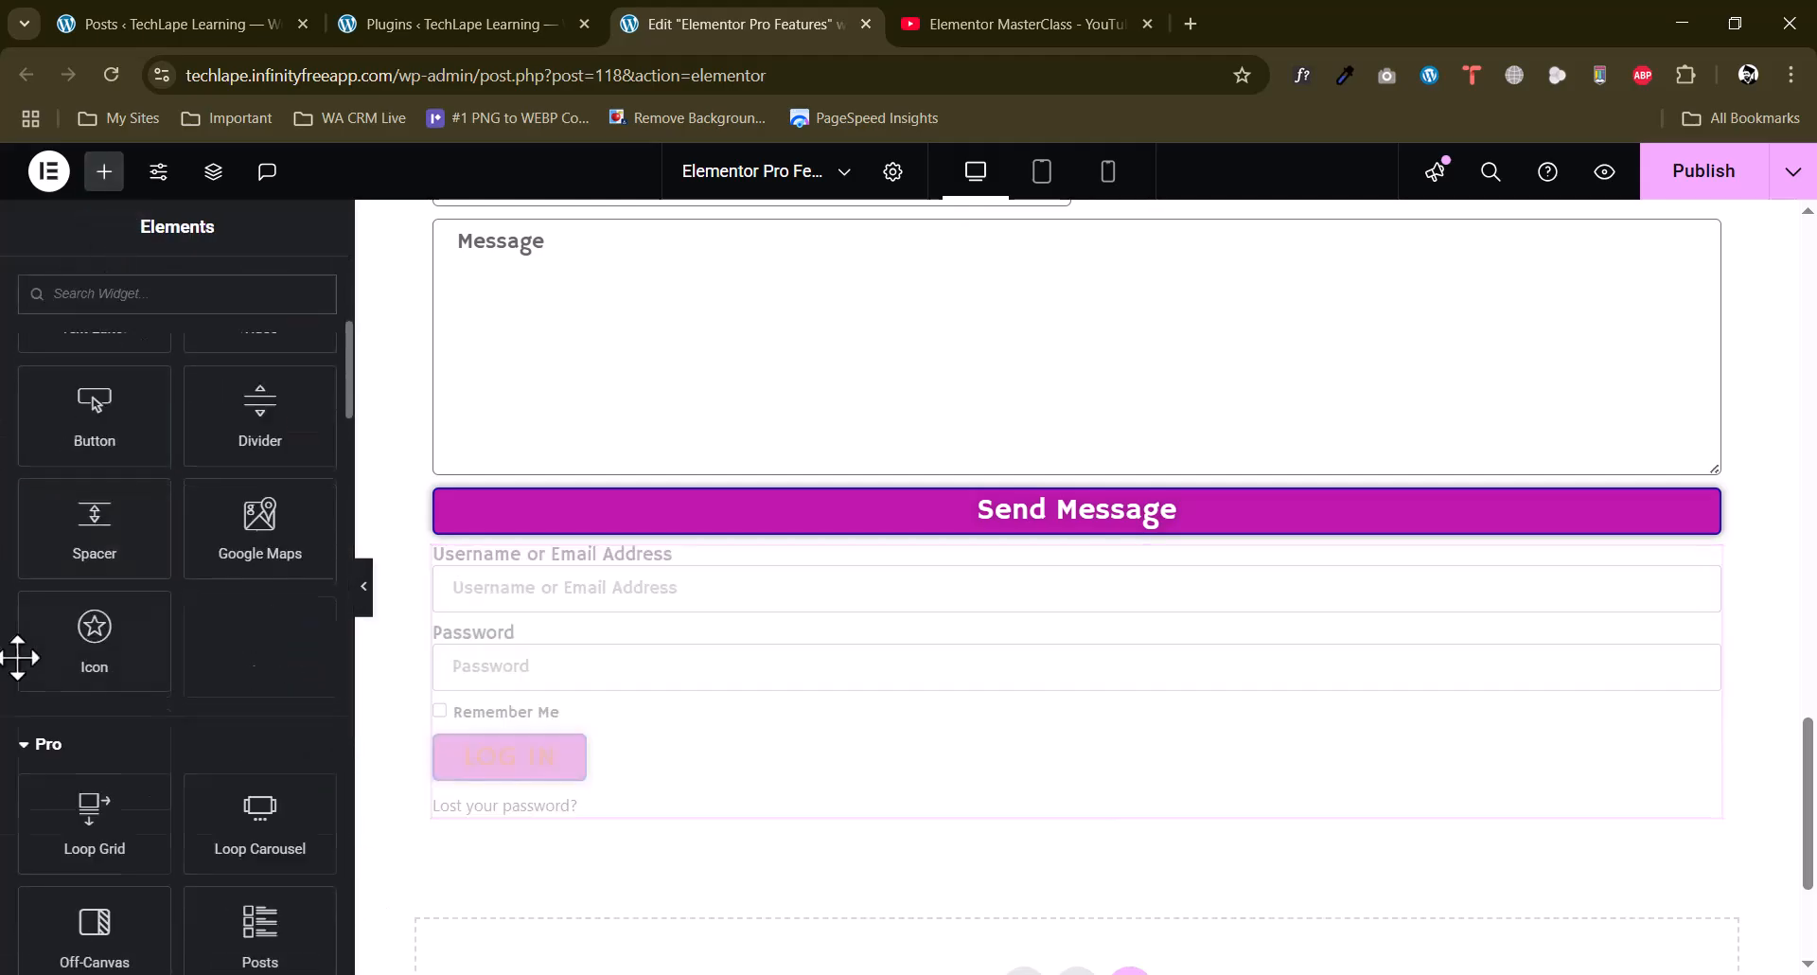
scroll(828, 715, down, 2)
scroll(8, 731, down, 2)
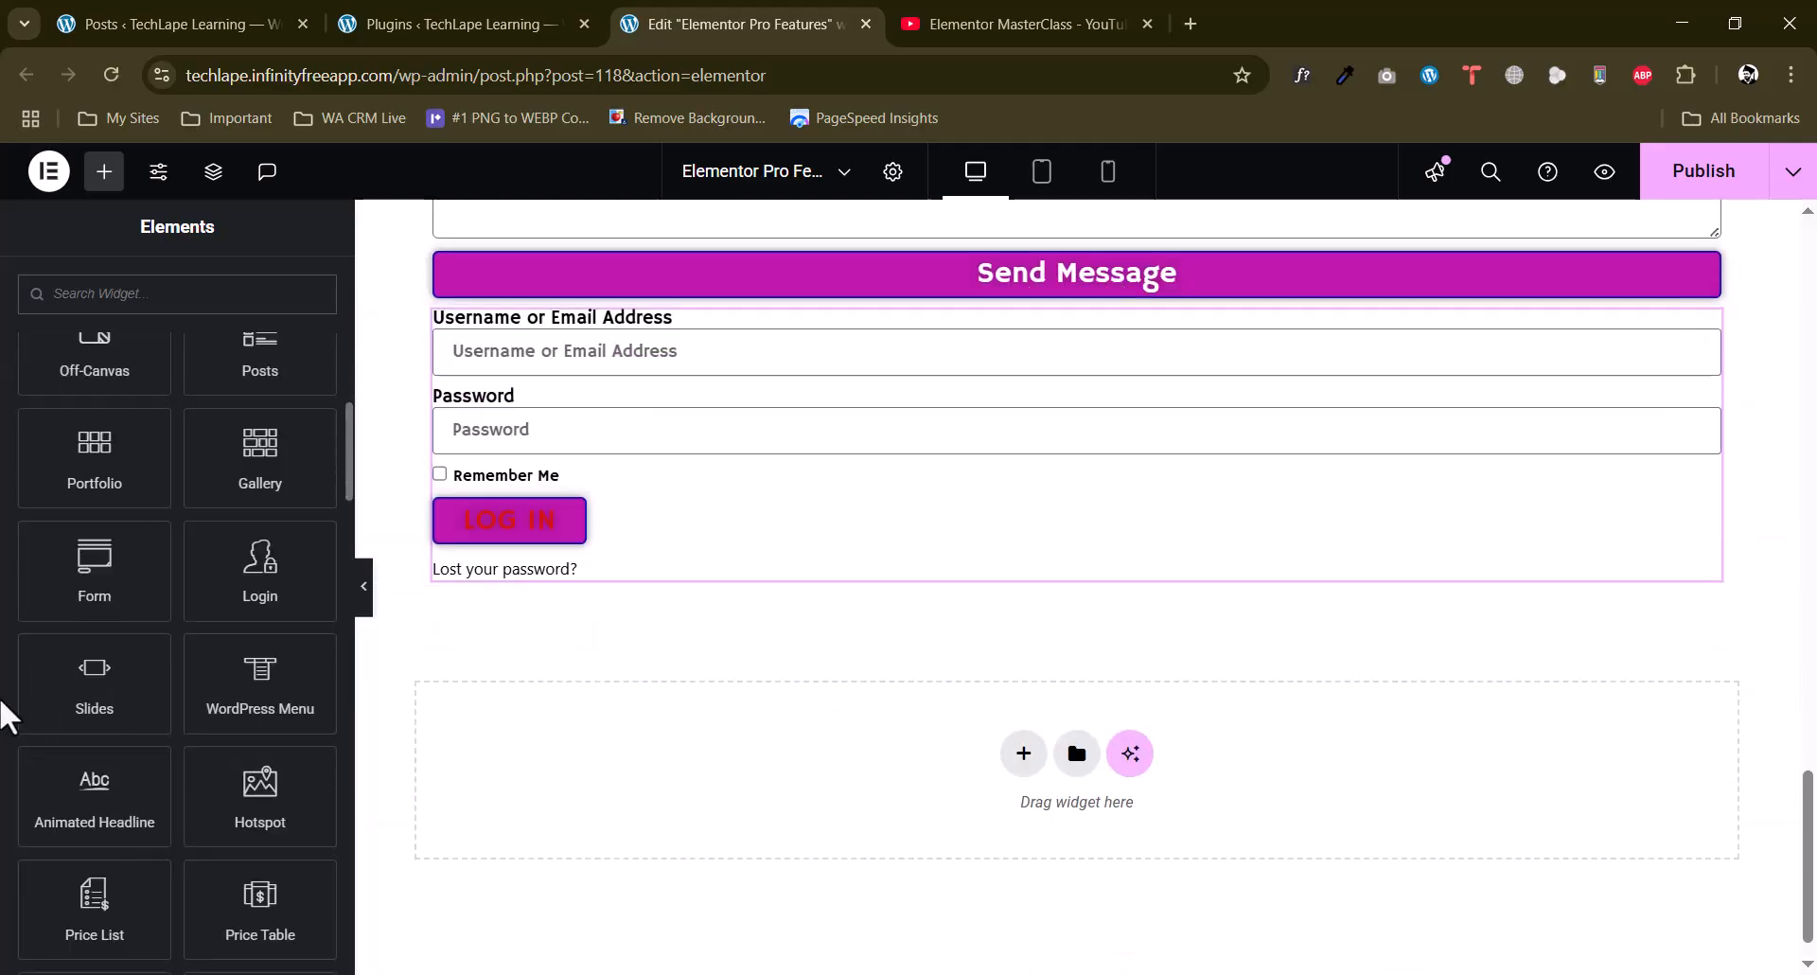
drag(94, 697, 1009, 758)
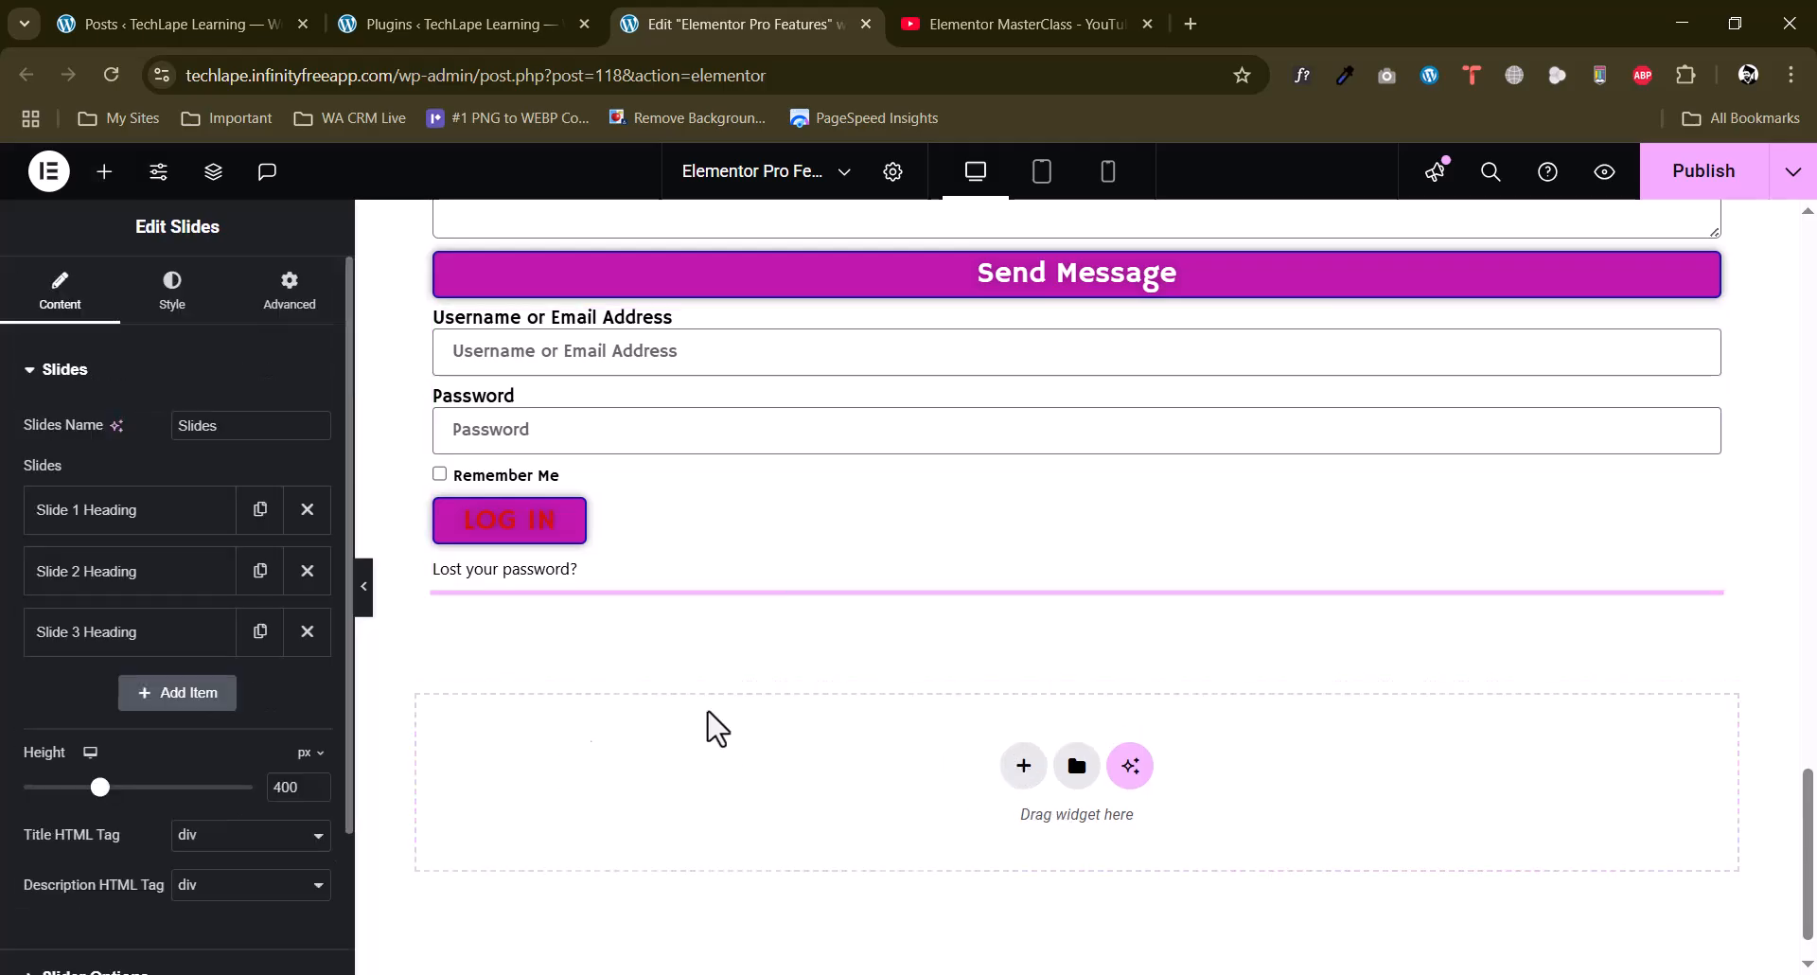
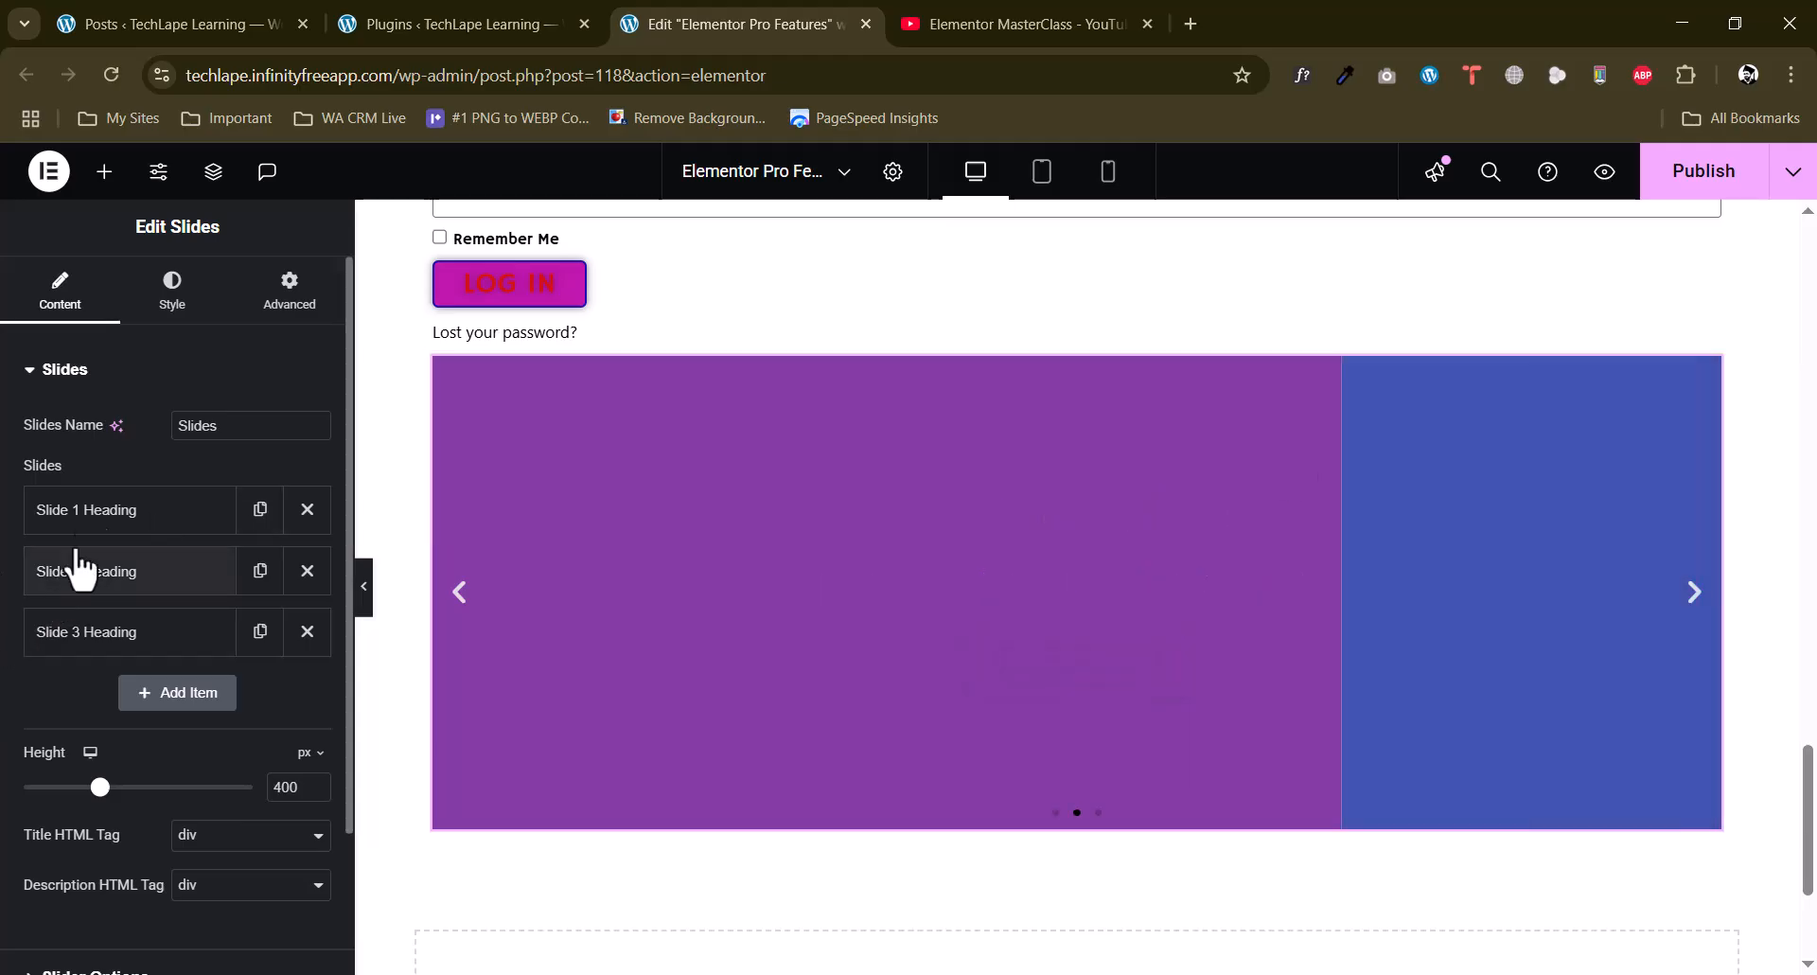
Look at the first slide's settings and add a fourth slide to the Slides widget.
click(120, 516)
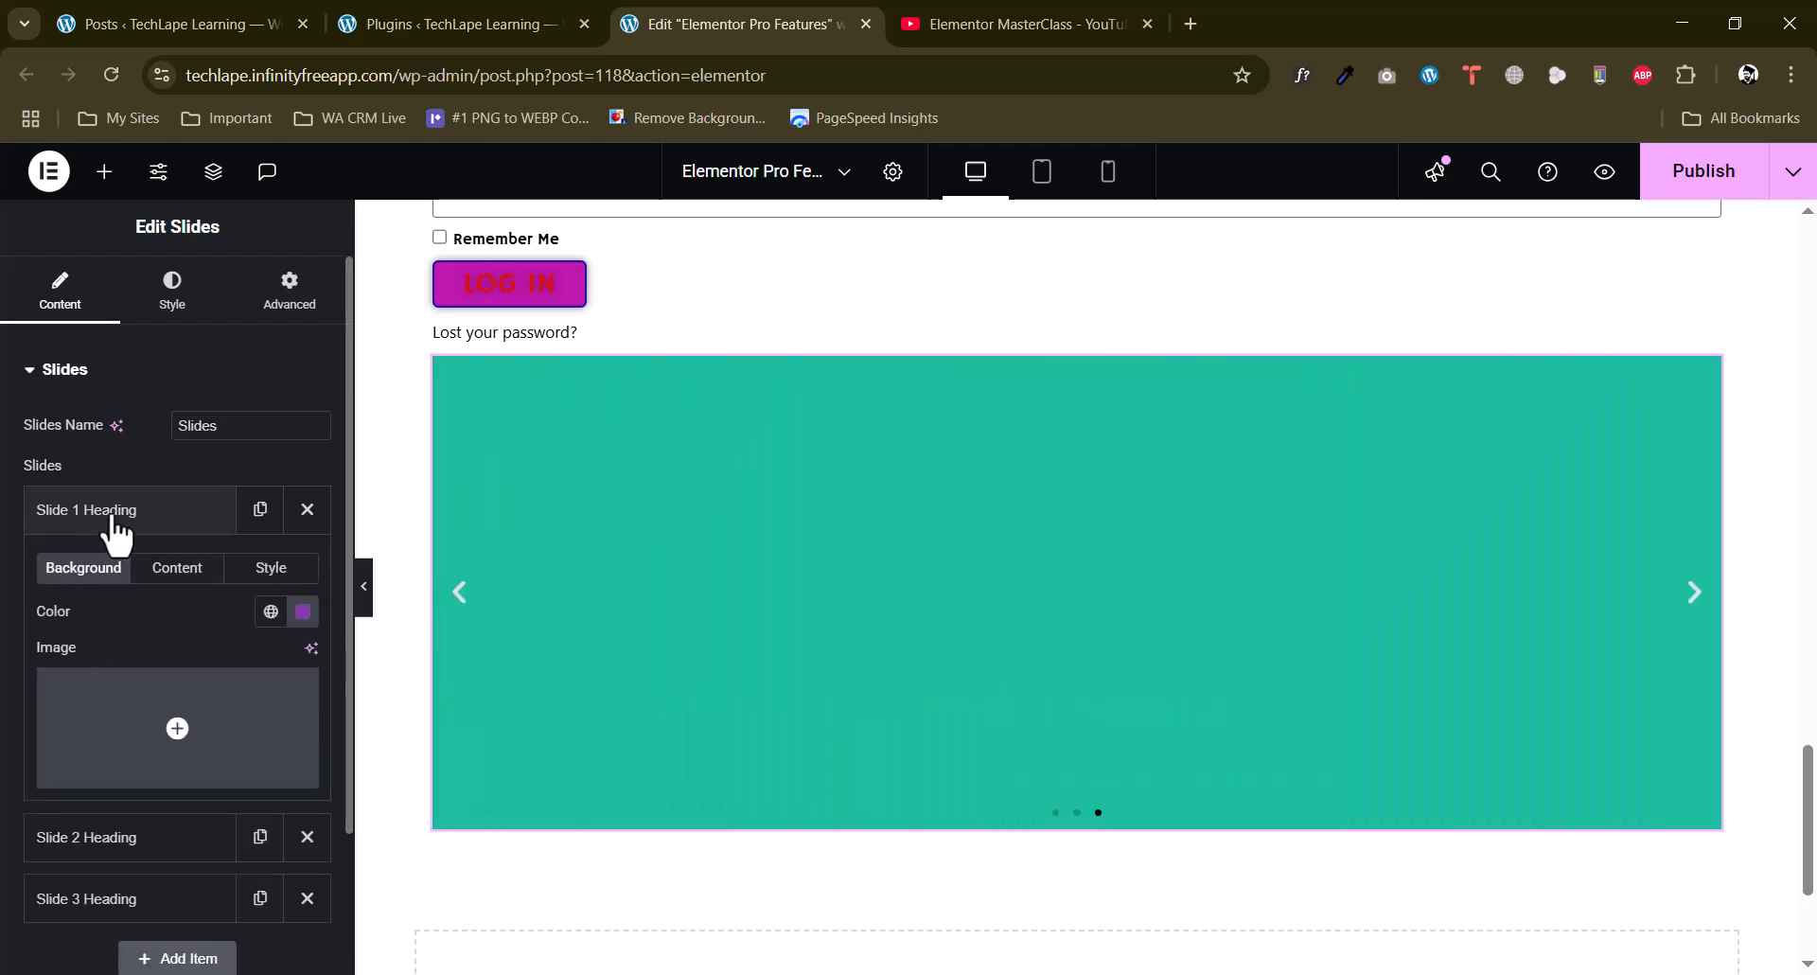
click(111, 517)
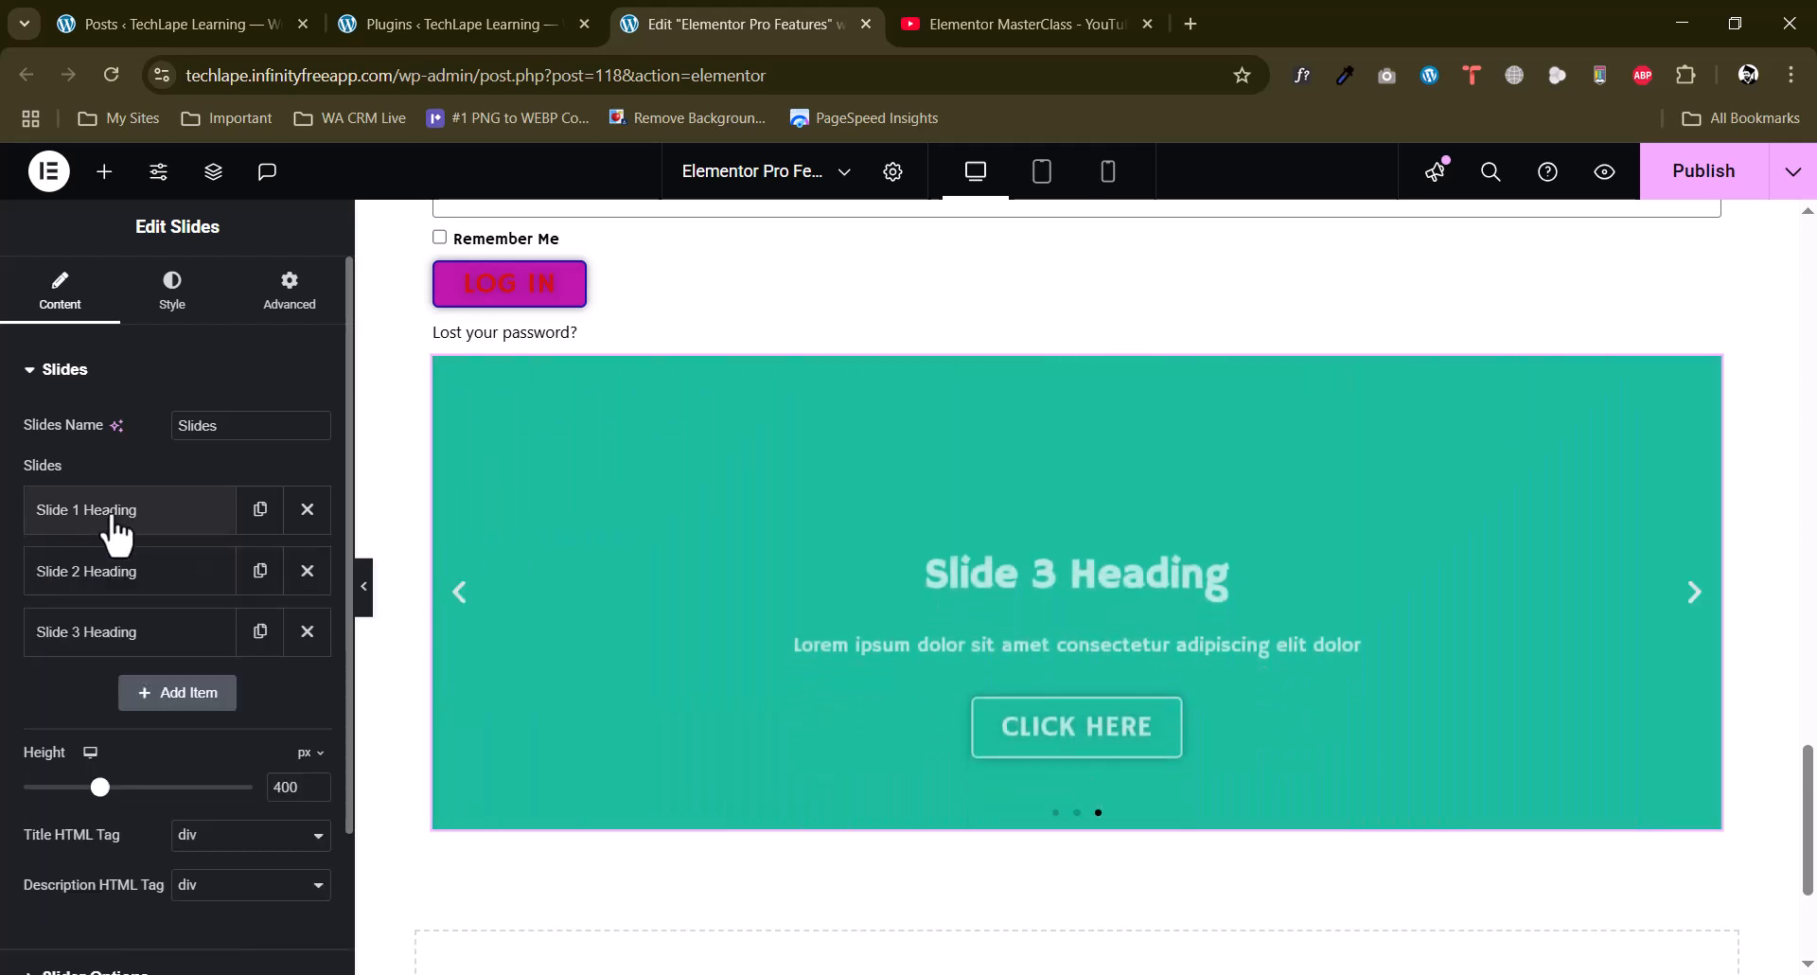
click(182, 698)
click(124, 710)
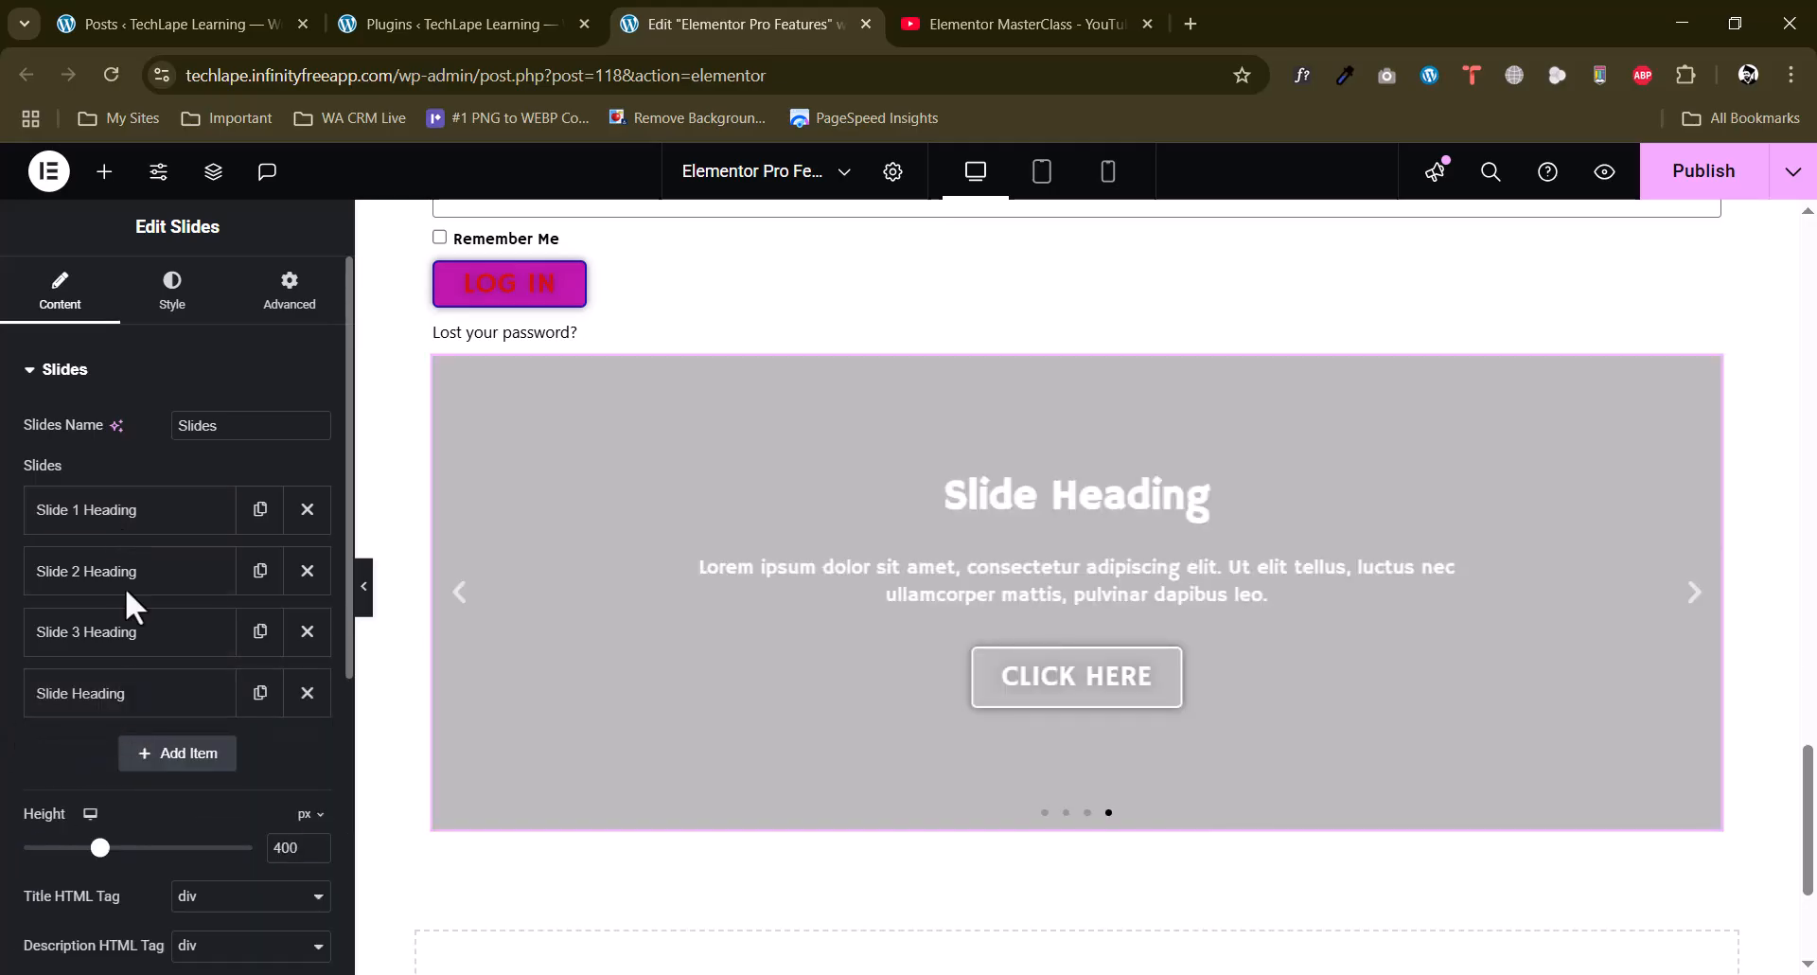
Set the Ai-Development.webp image from the media library as the background of Slide 1.
click(126, 516)
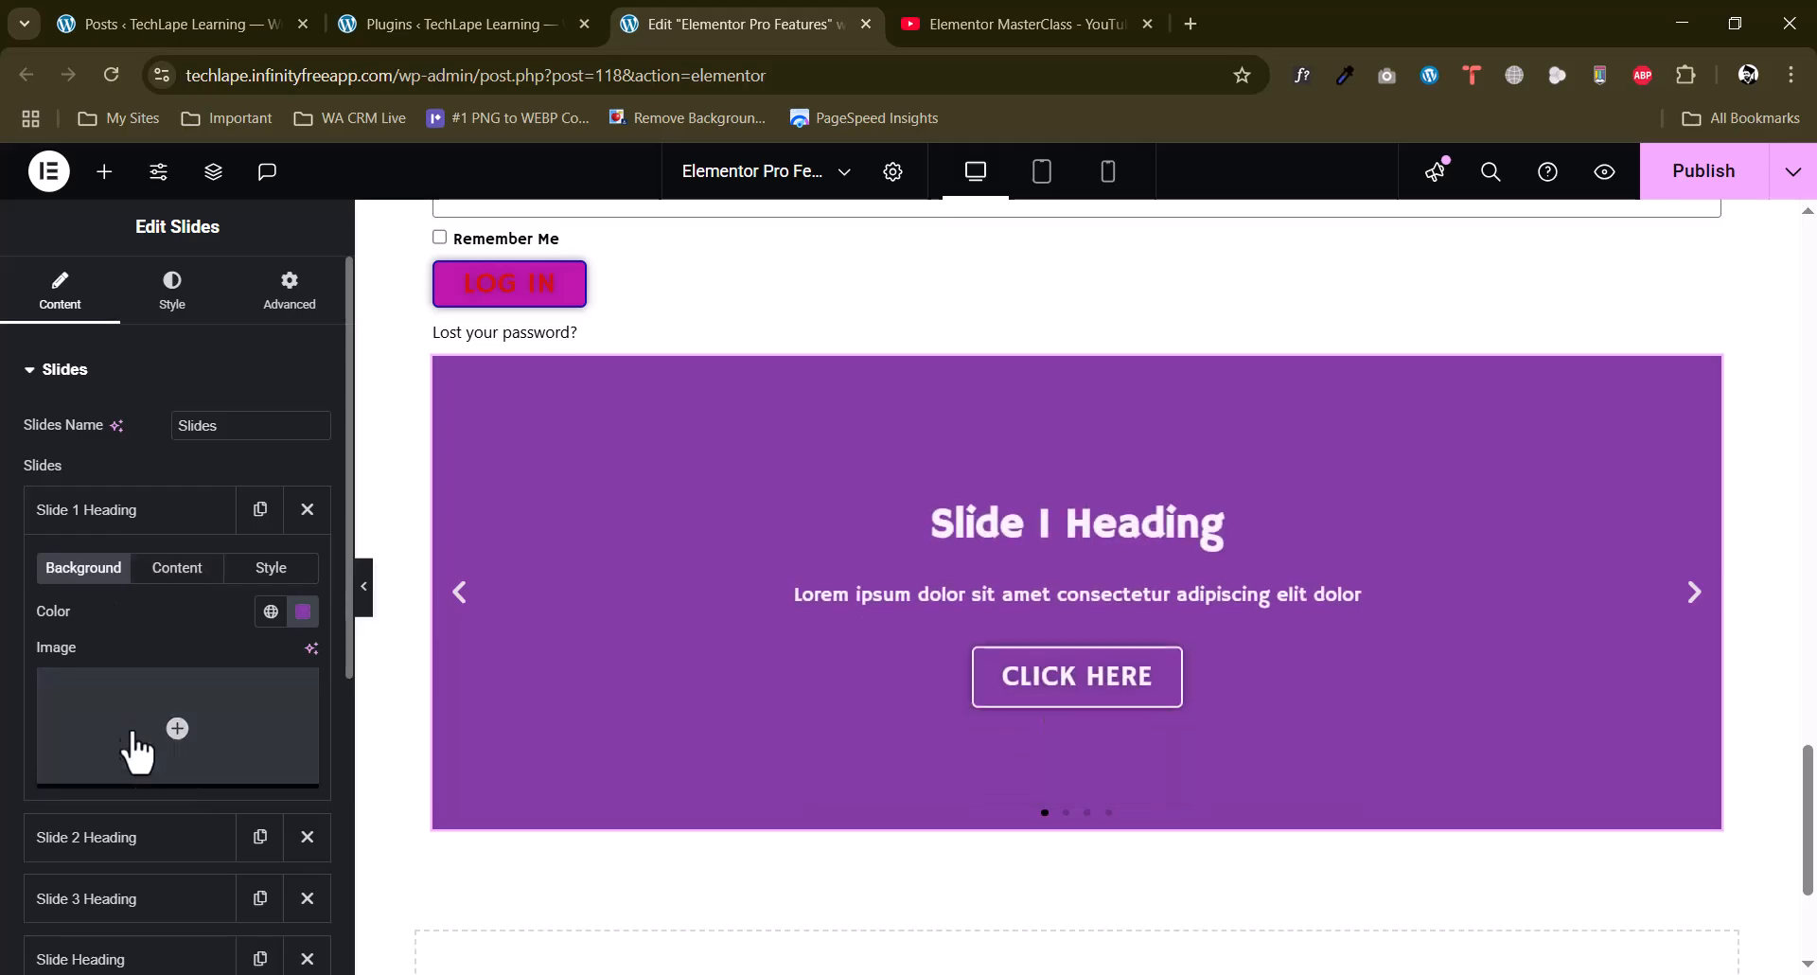
click(138, 776)
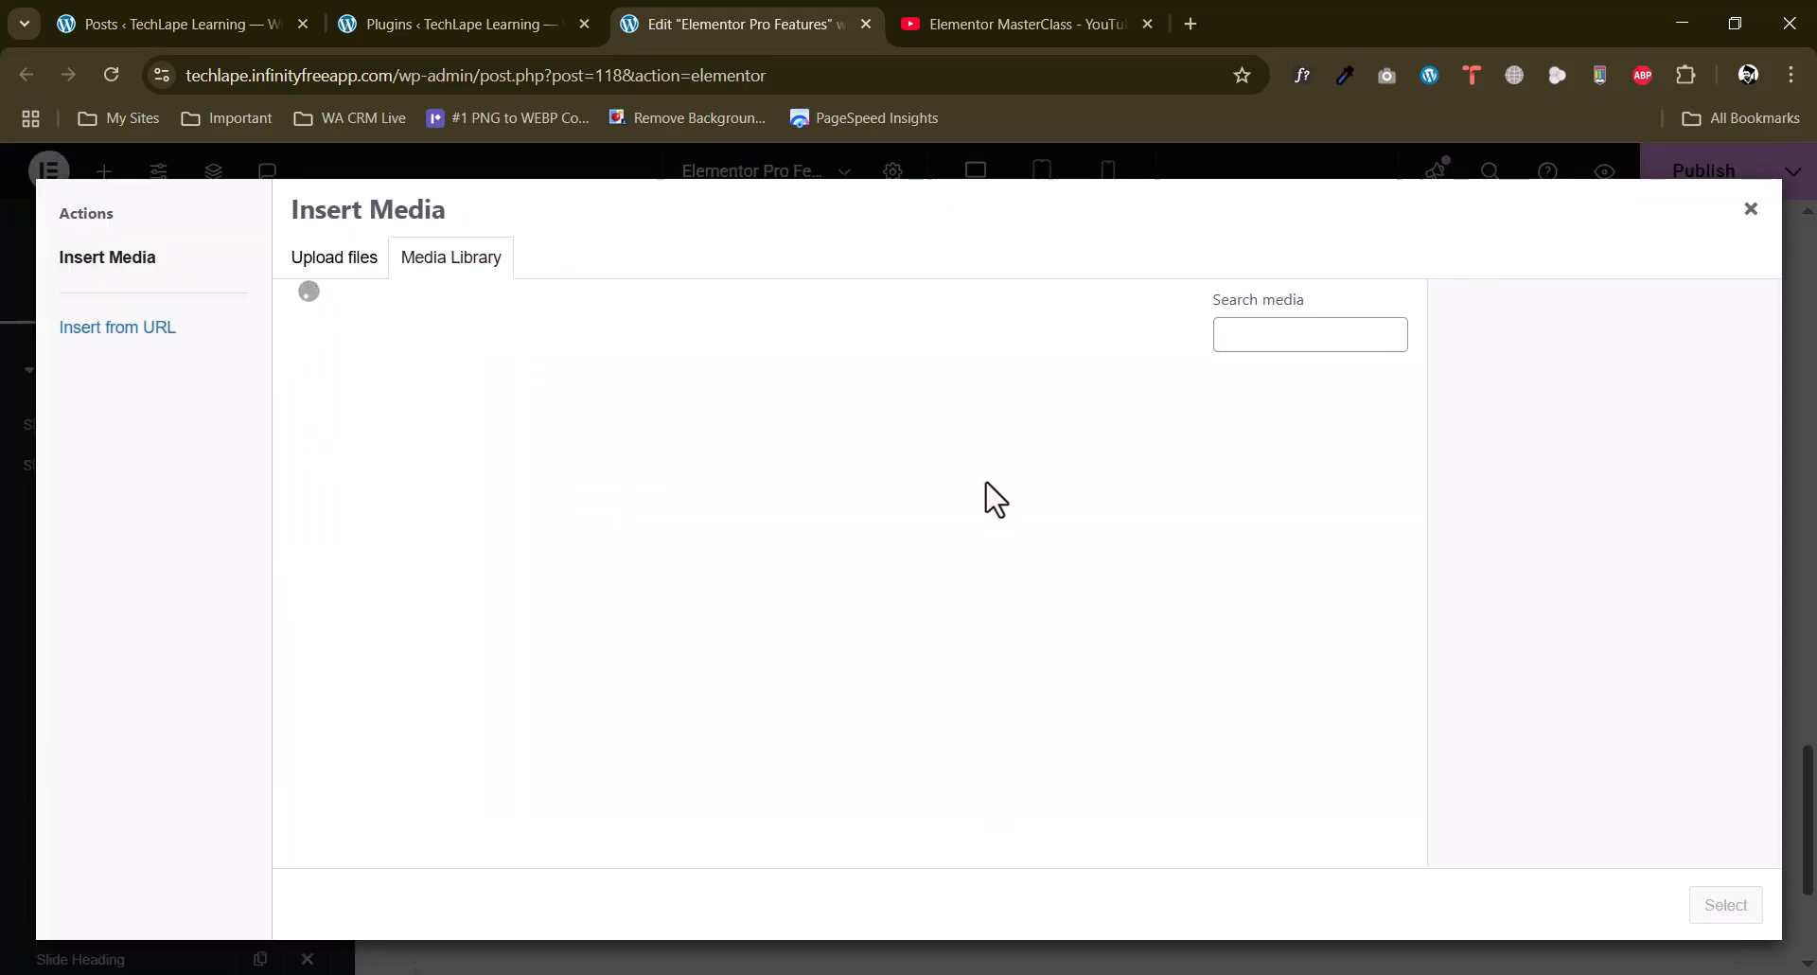
click(296, 652)
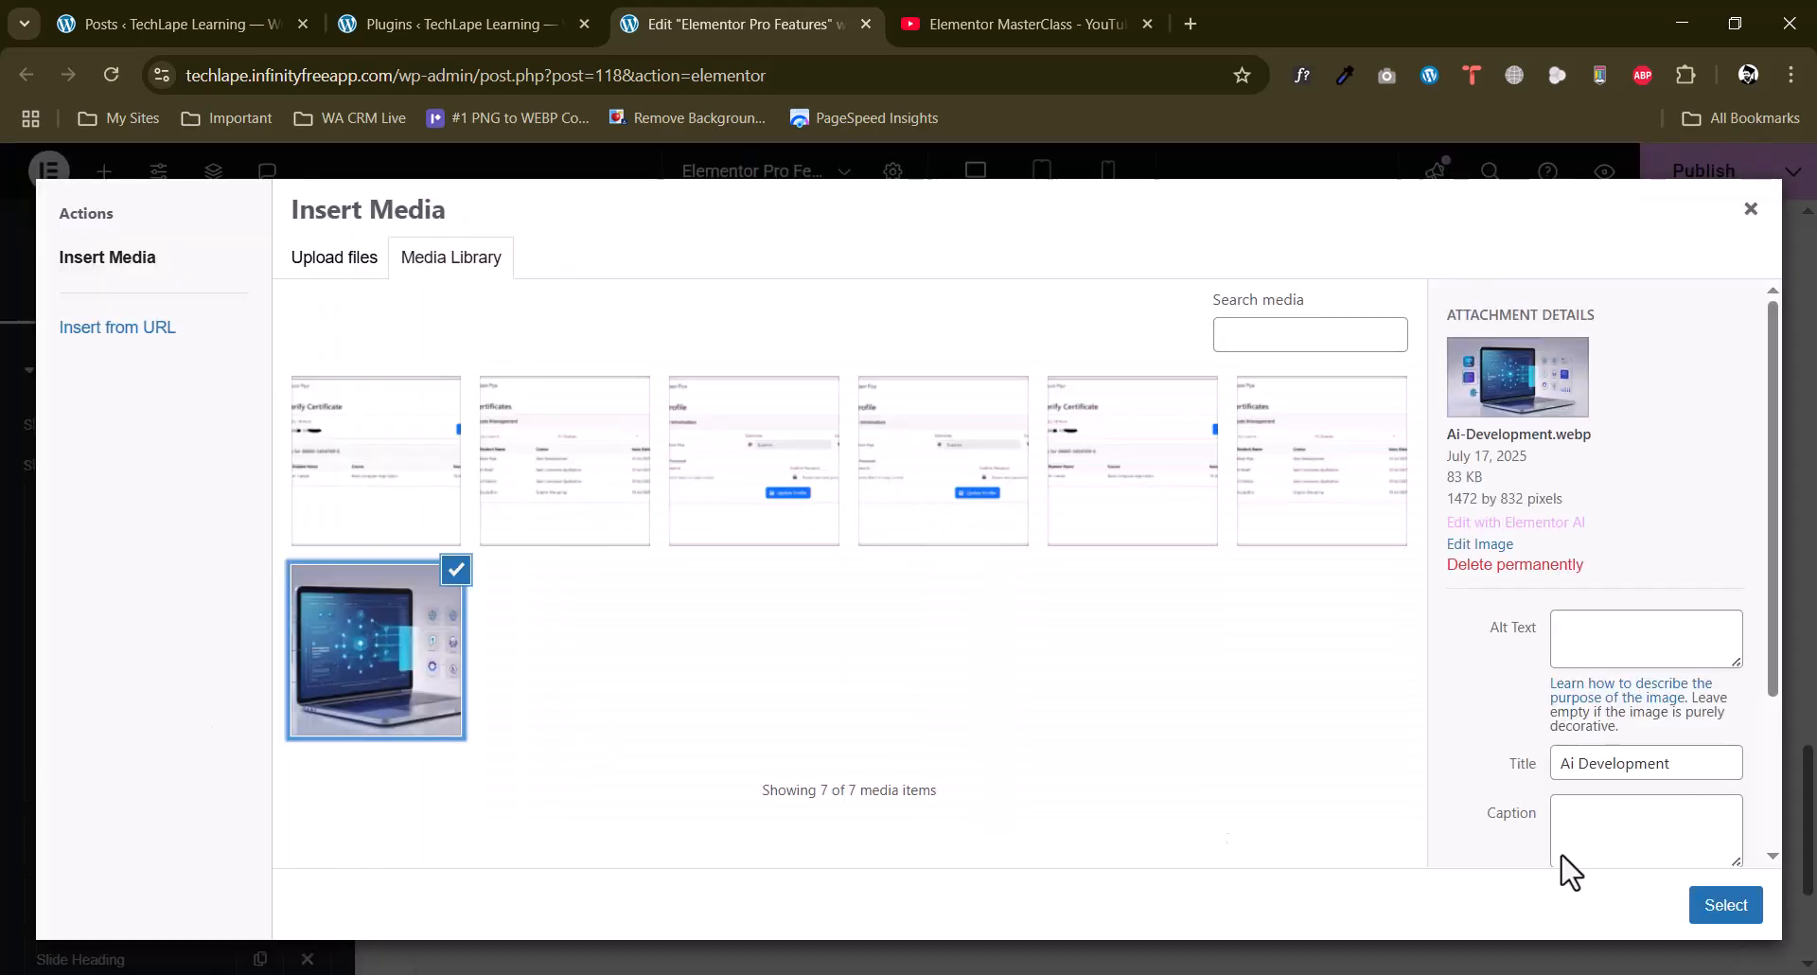
click(1725, 909)
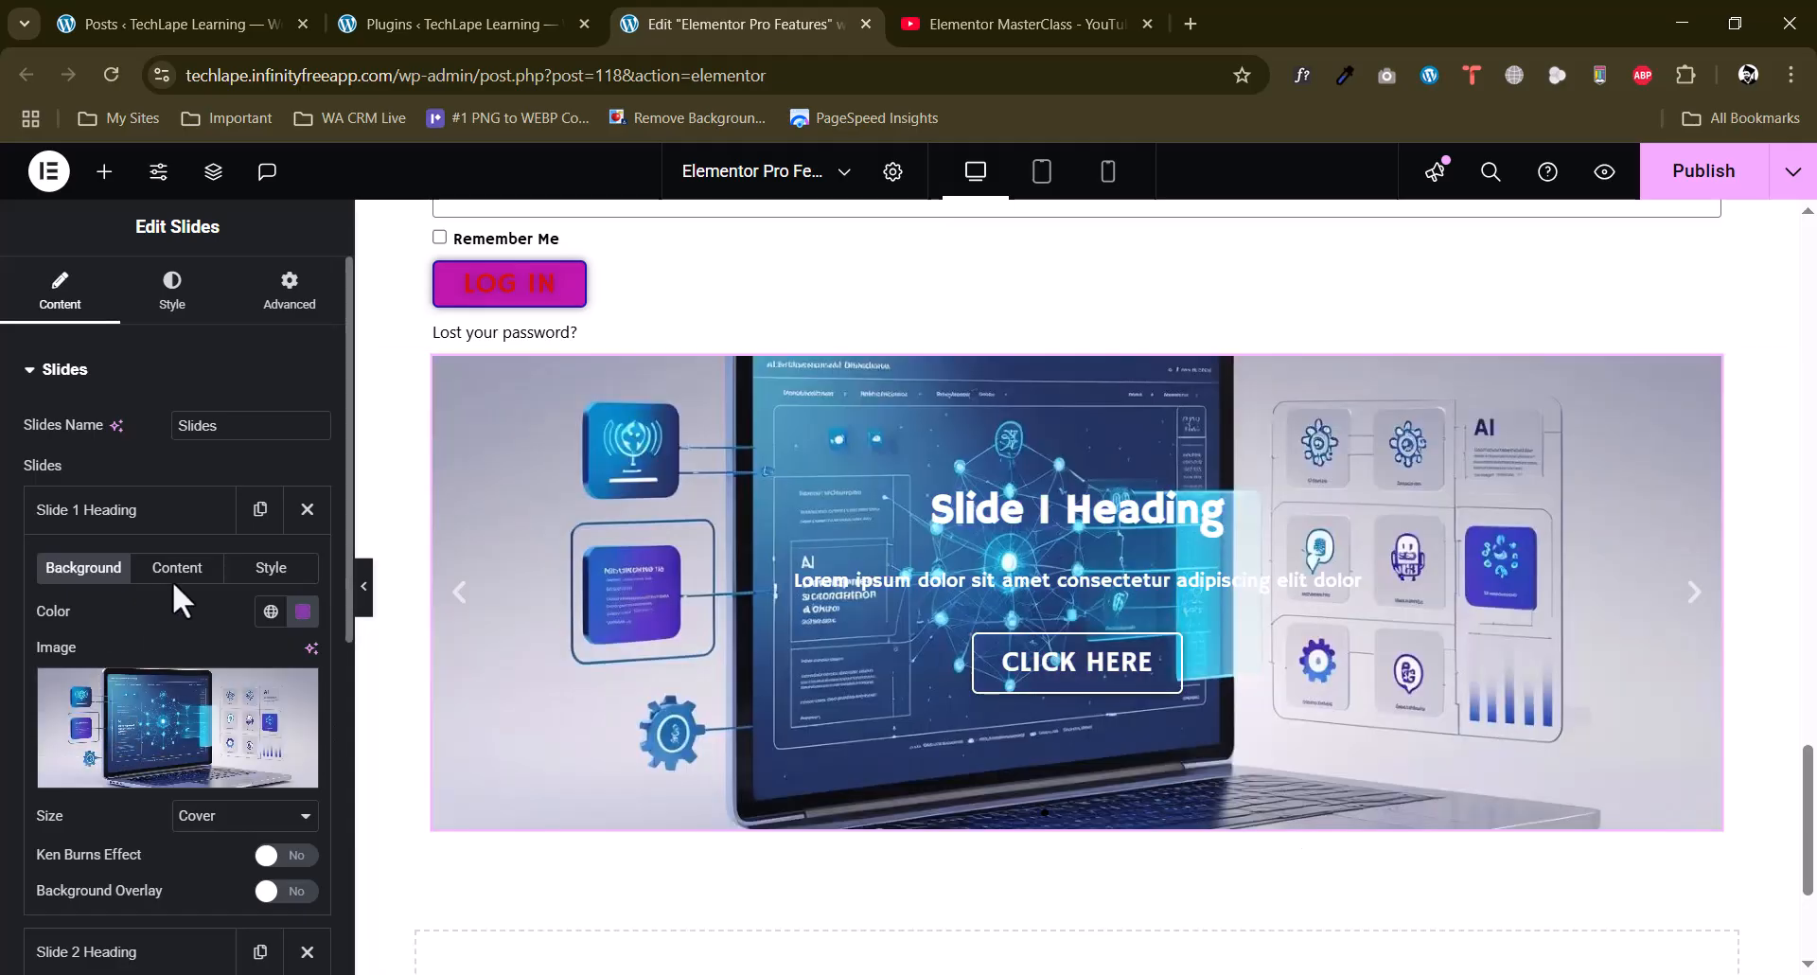
Check the title and description of Slide 1, and enable custom styling for that slide only.
click(184, 570)
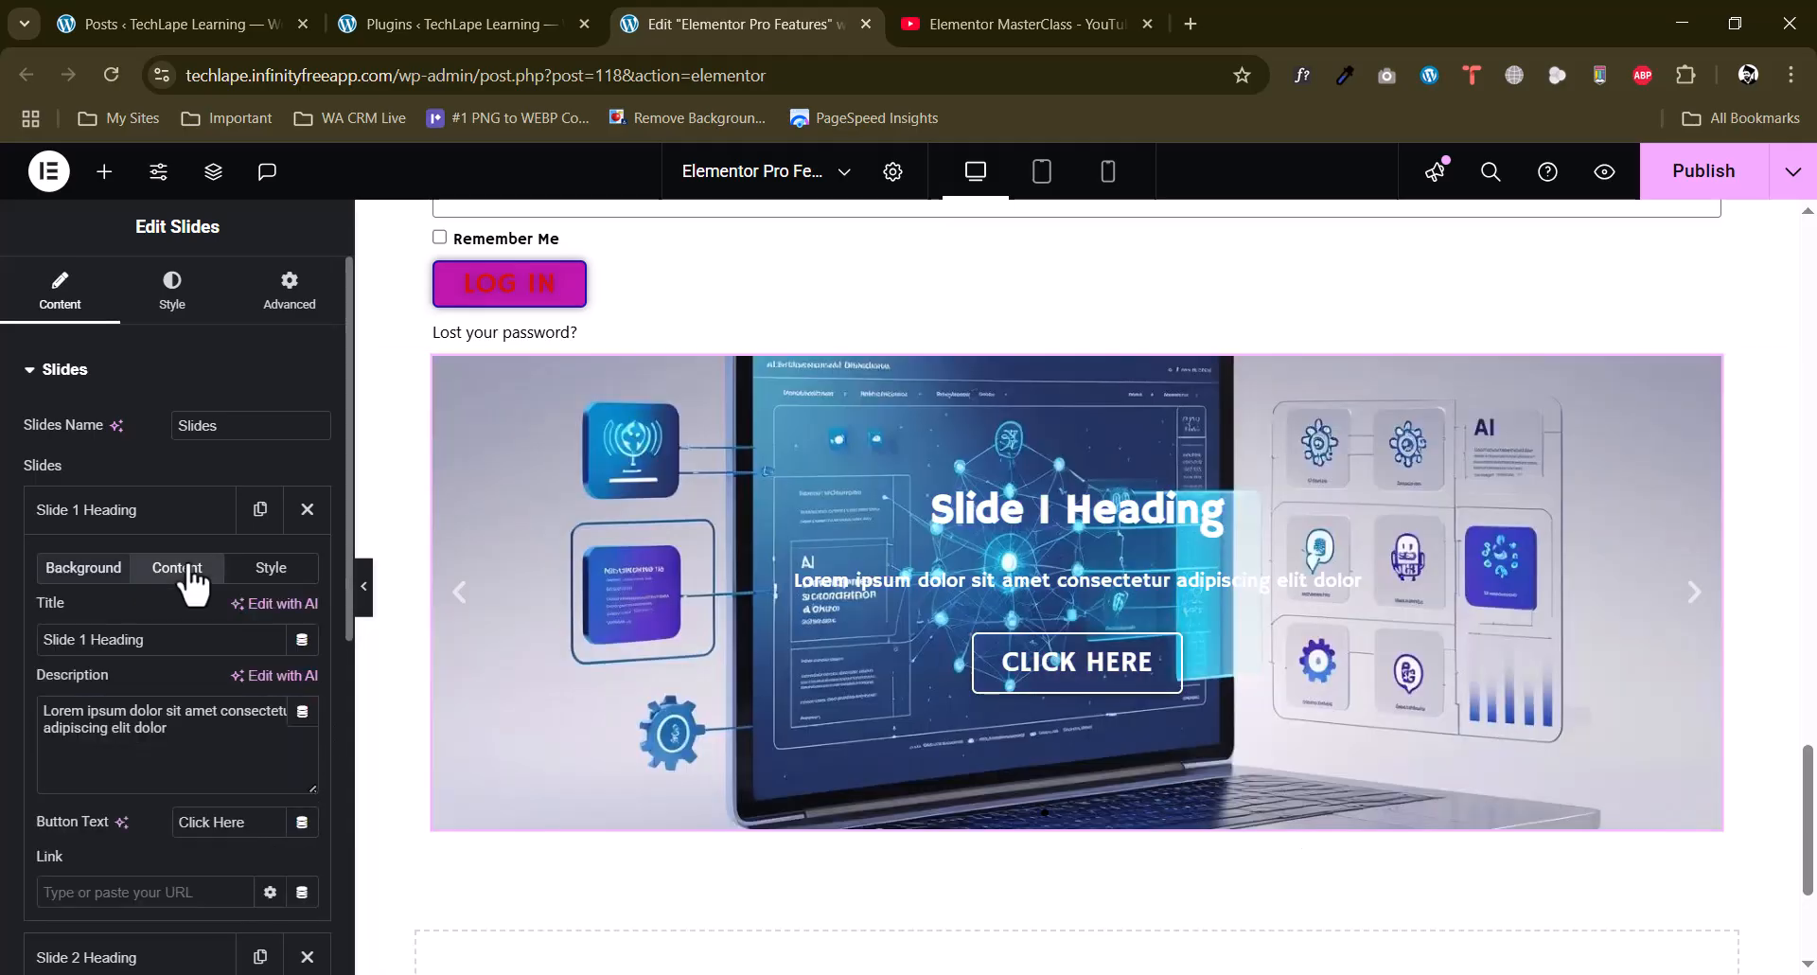
drag(149, 640, 2, 664)
drag(182, 729, 38, 689)
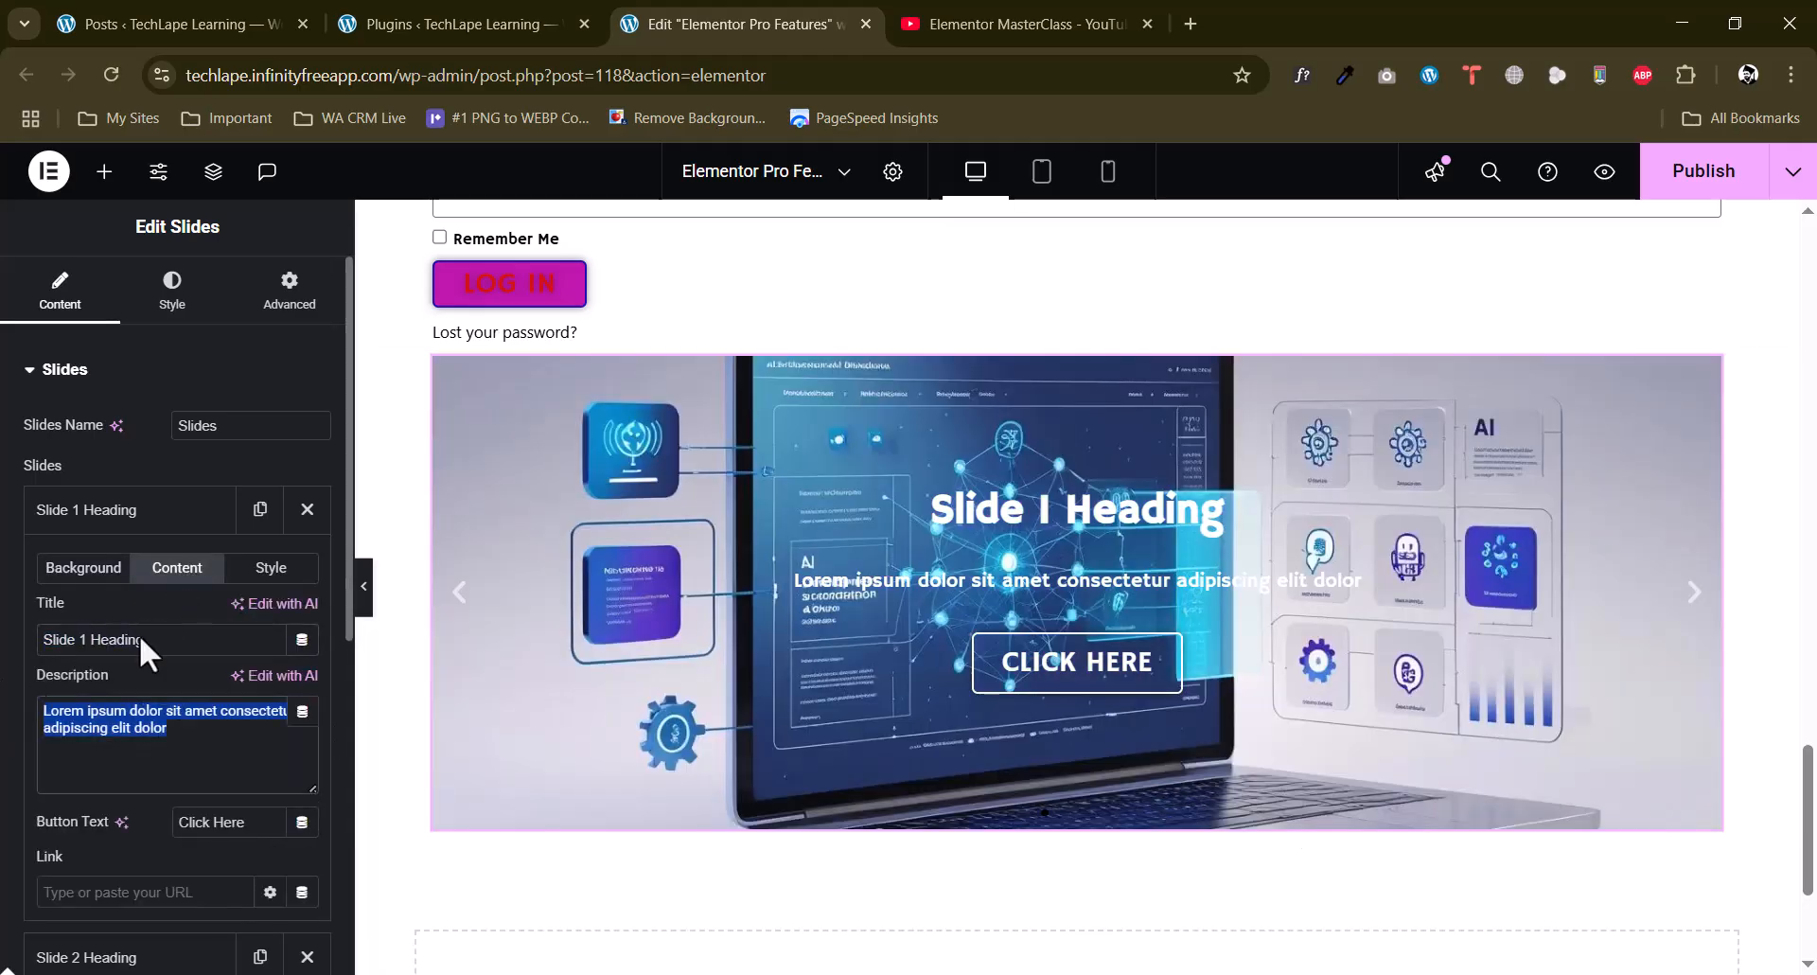
click(271, 568)
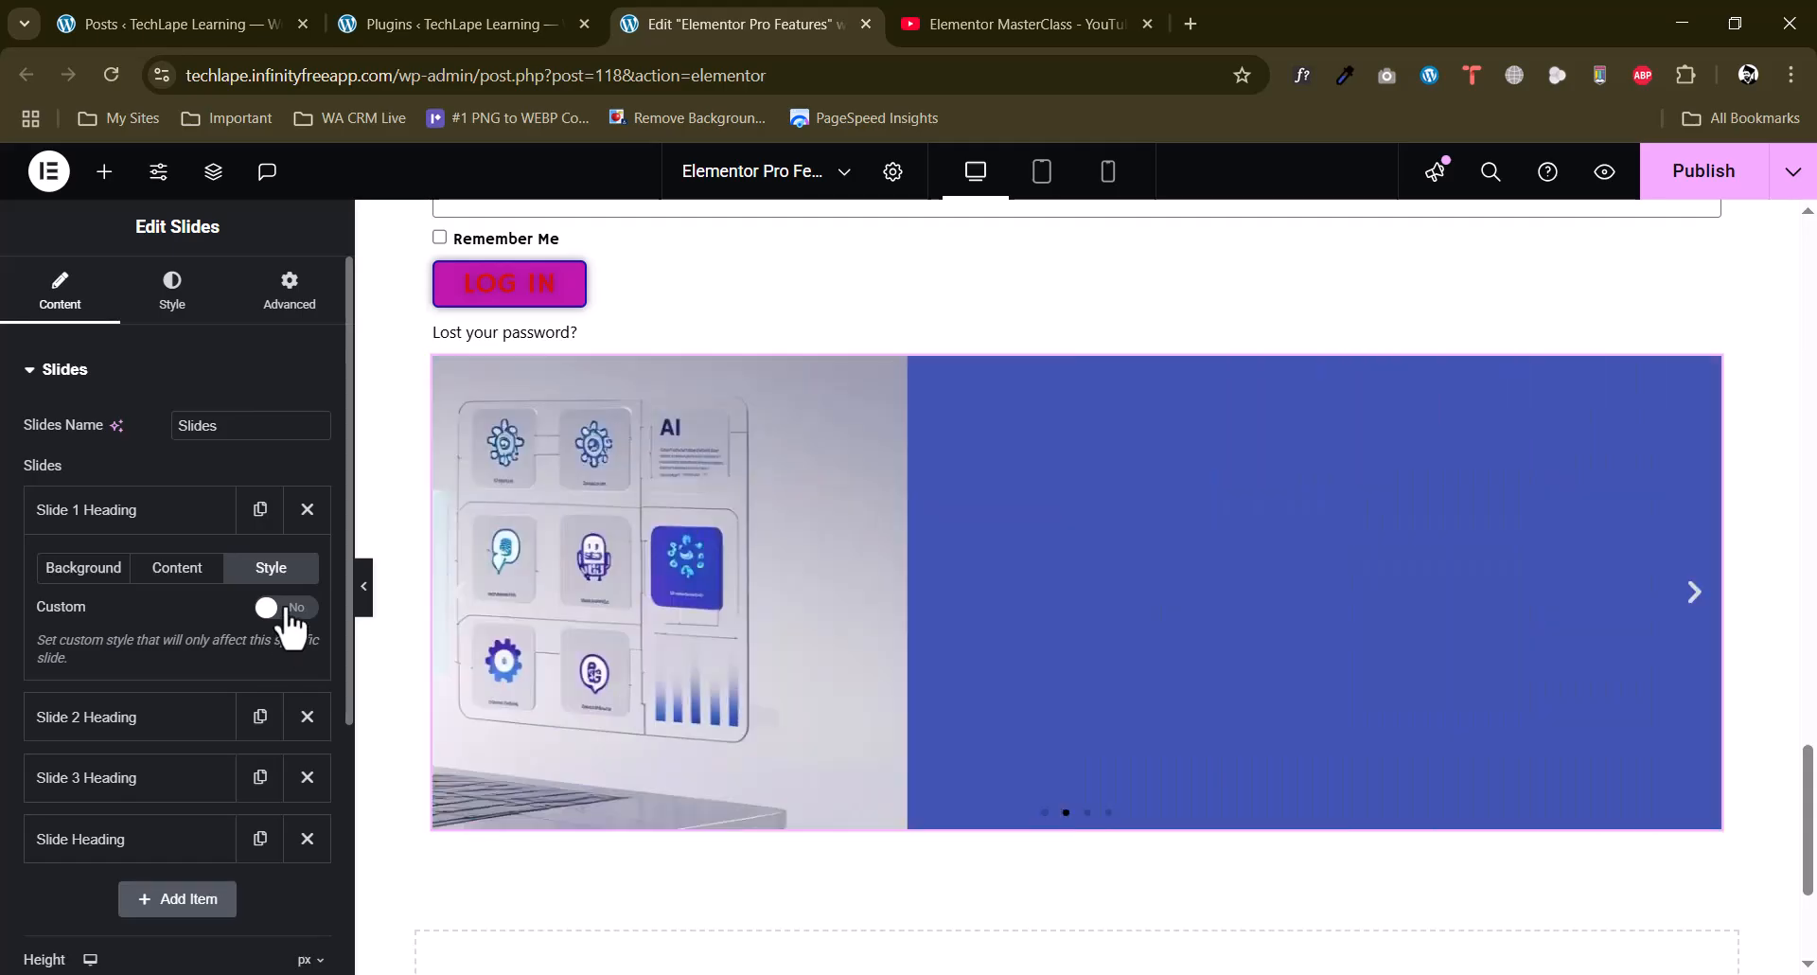
click(284, 607)
scroll(92, 702, down, 3)
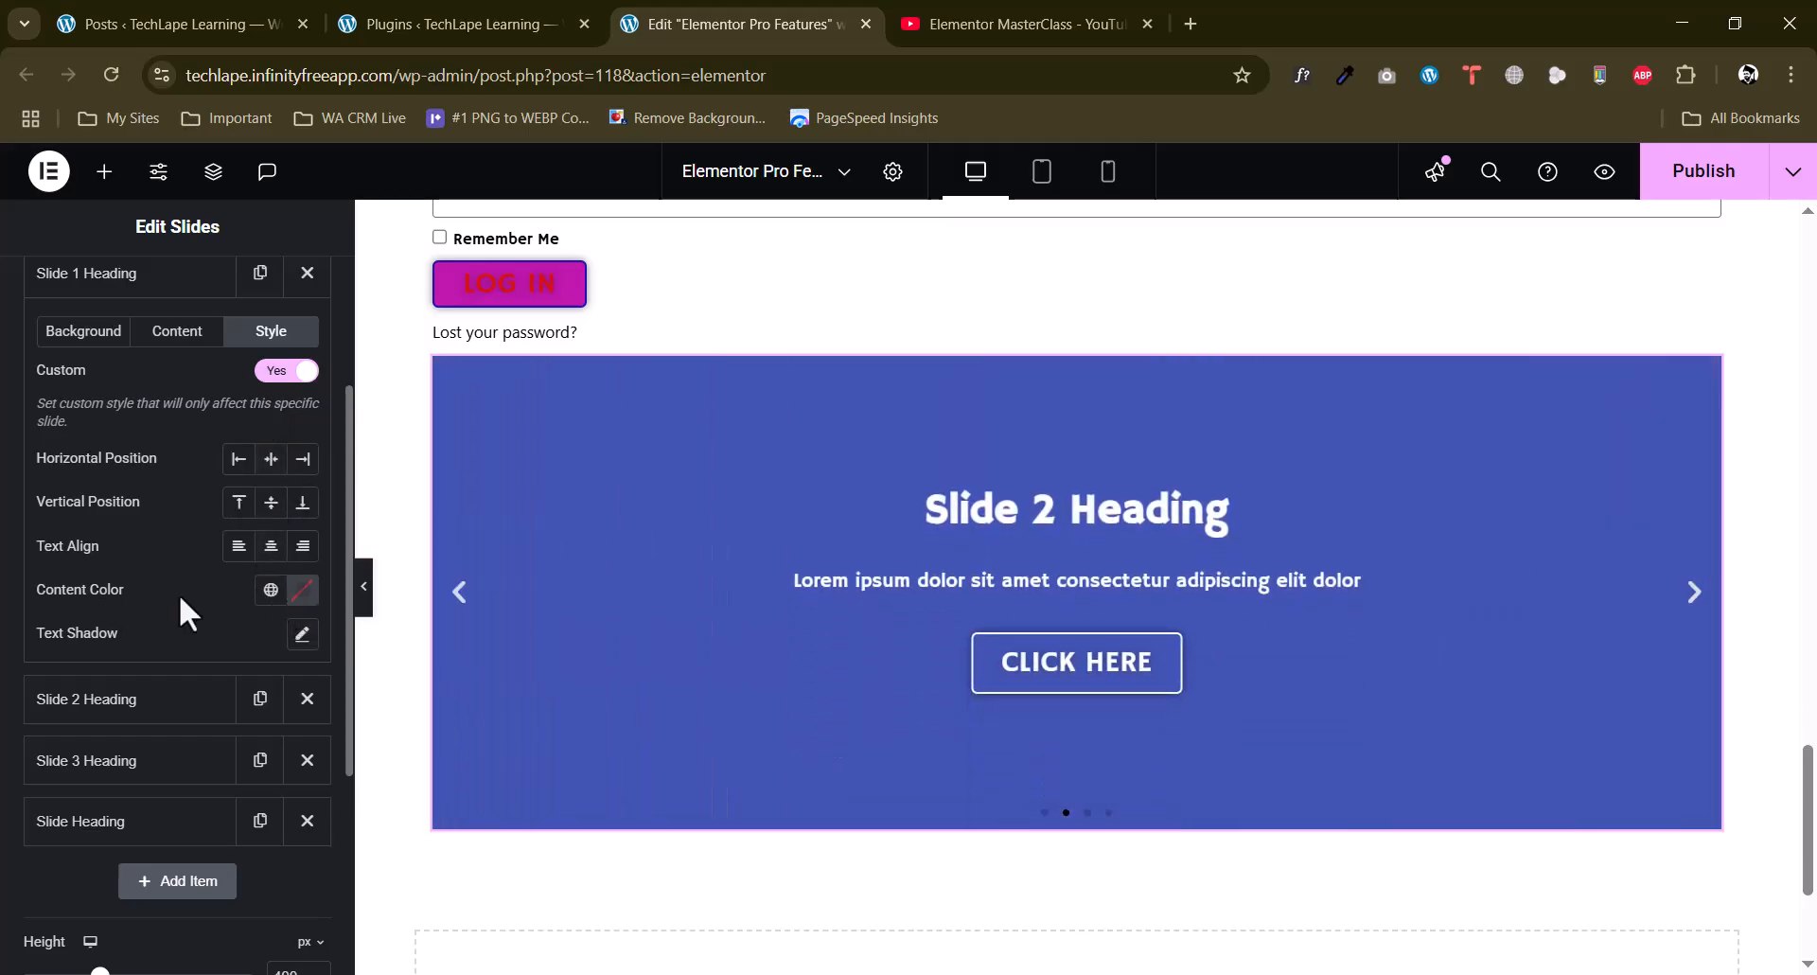
scroll(180, 615, up, 3)
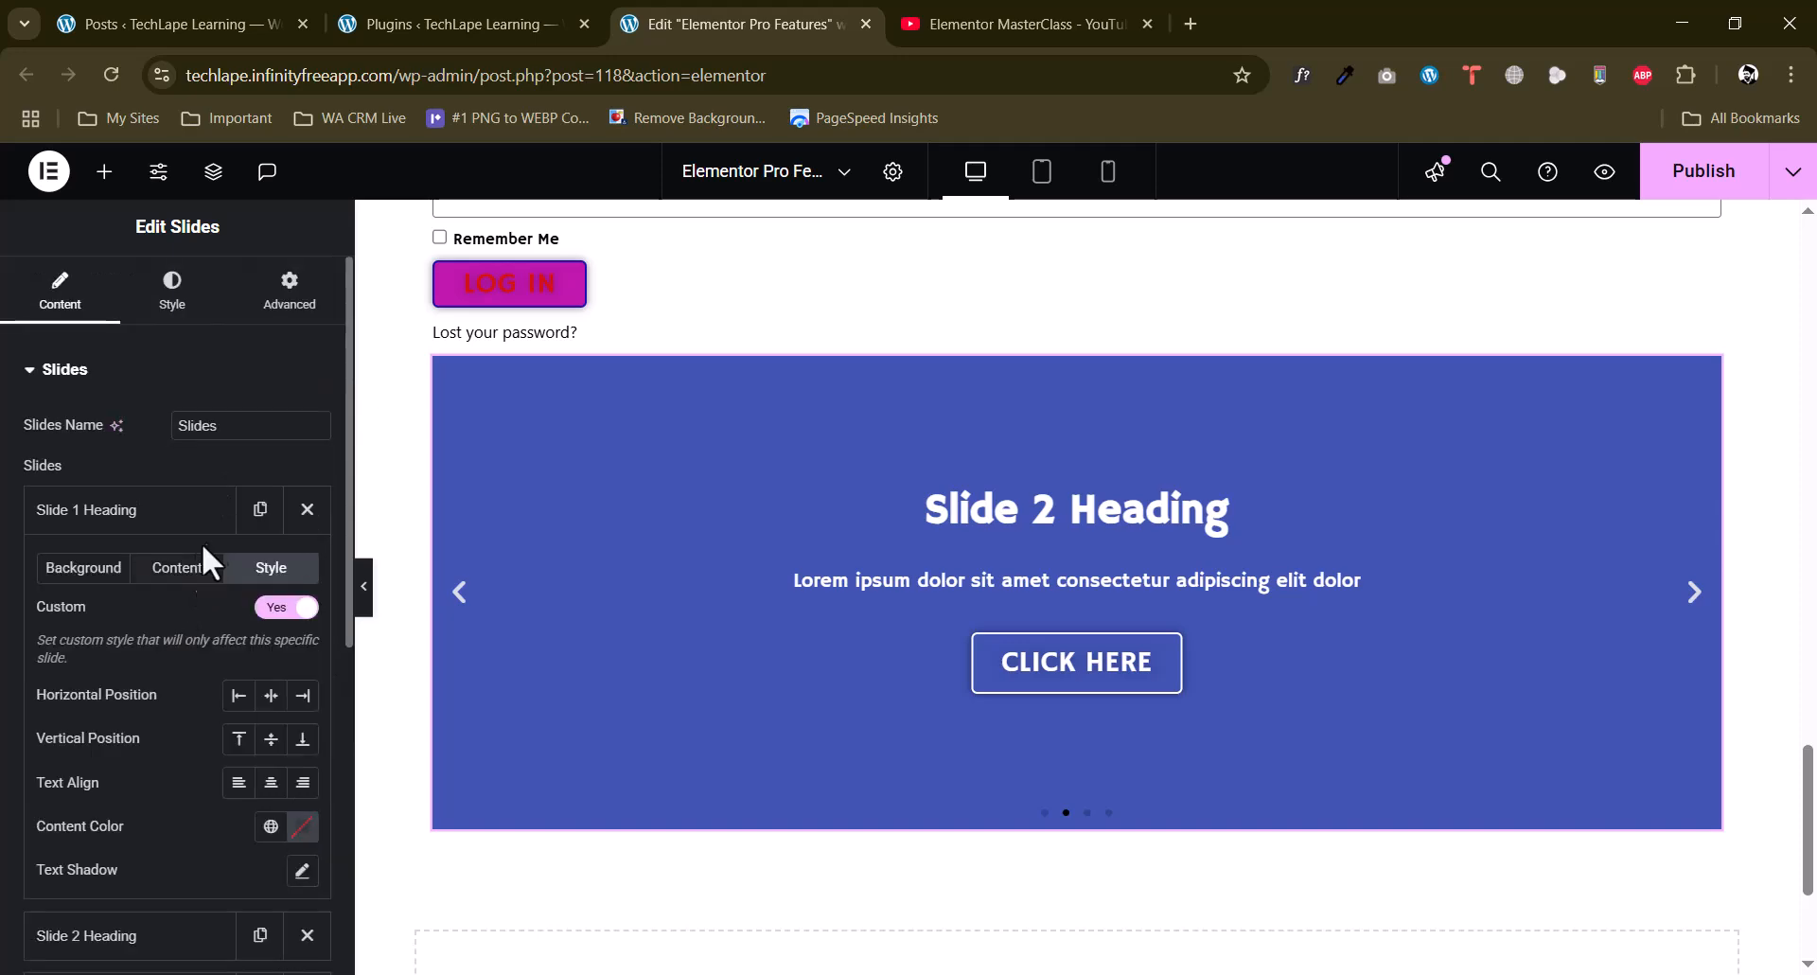
Set Slide 1's button text to "Download" and its link to "#".
click(163, 571)
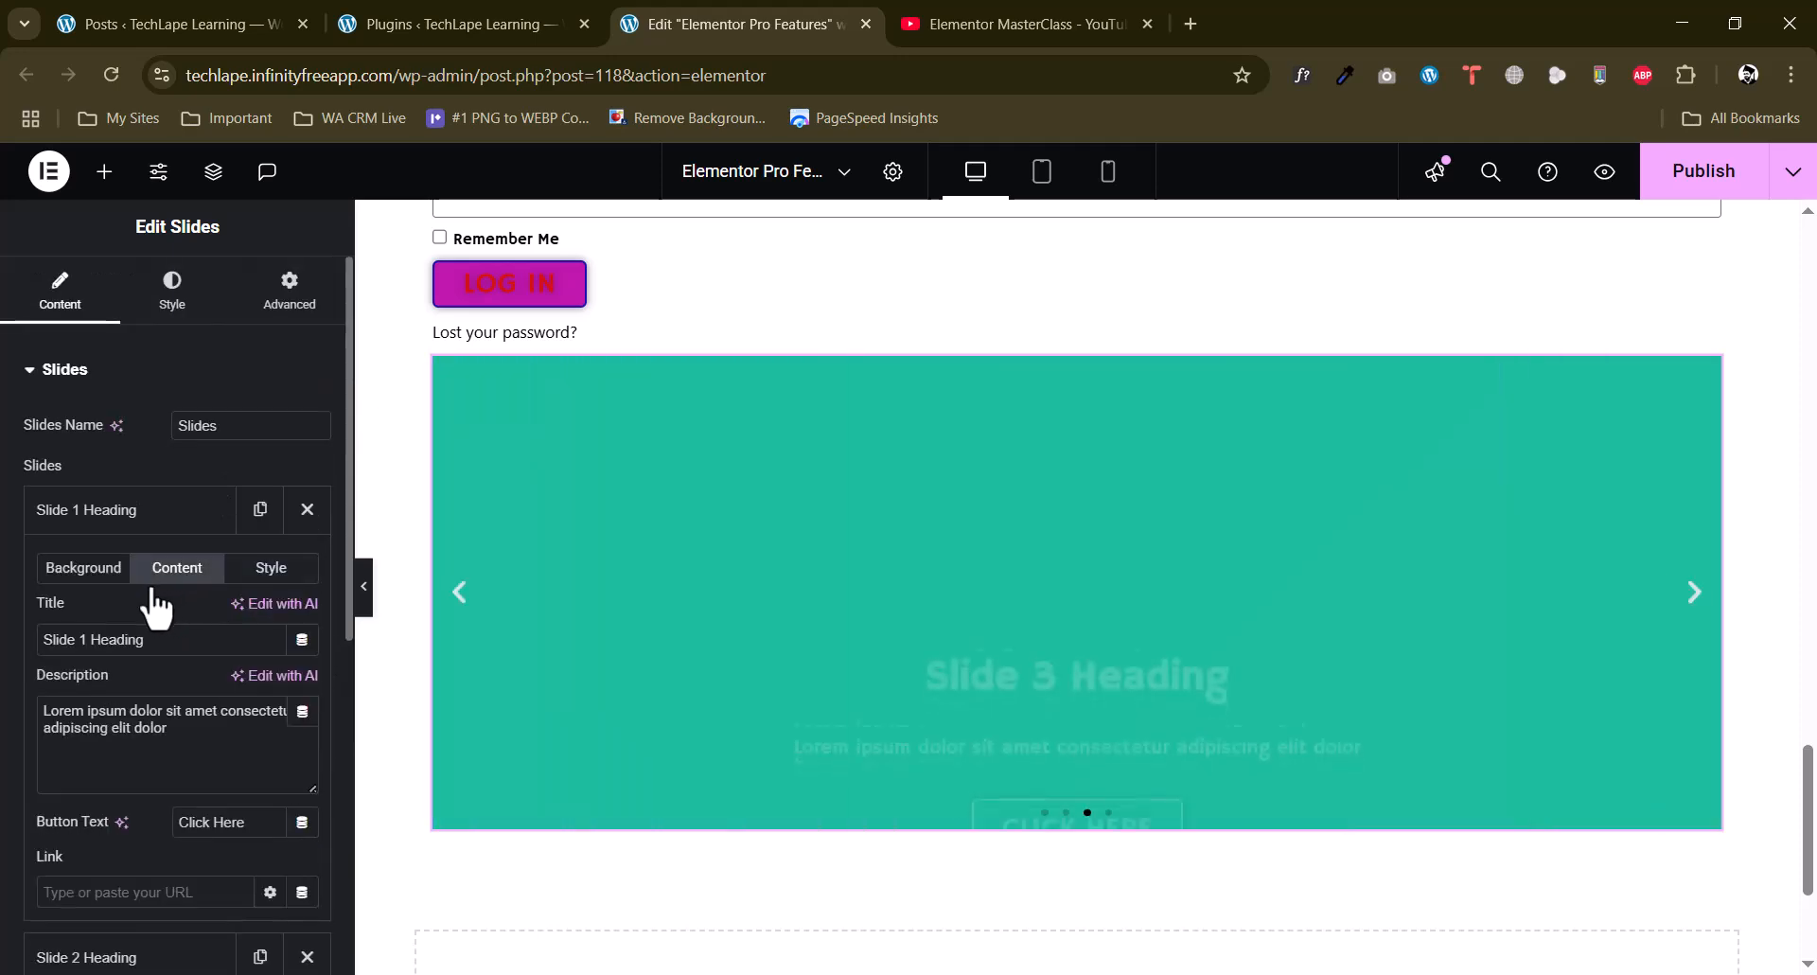
scroll(132, 606, down, 3)
click(90, 653)
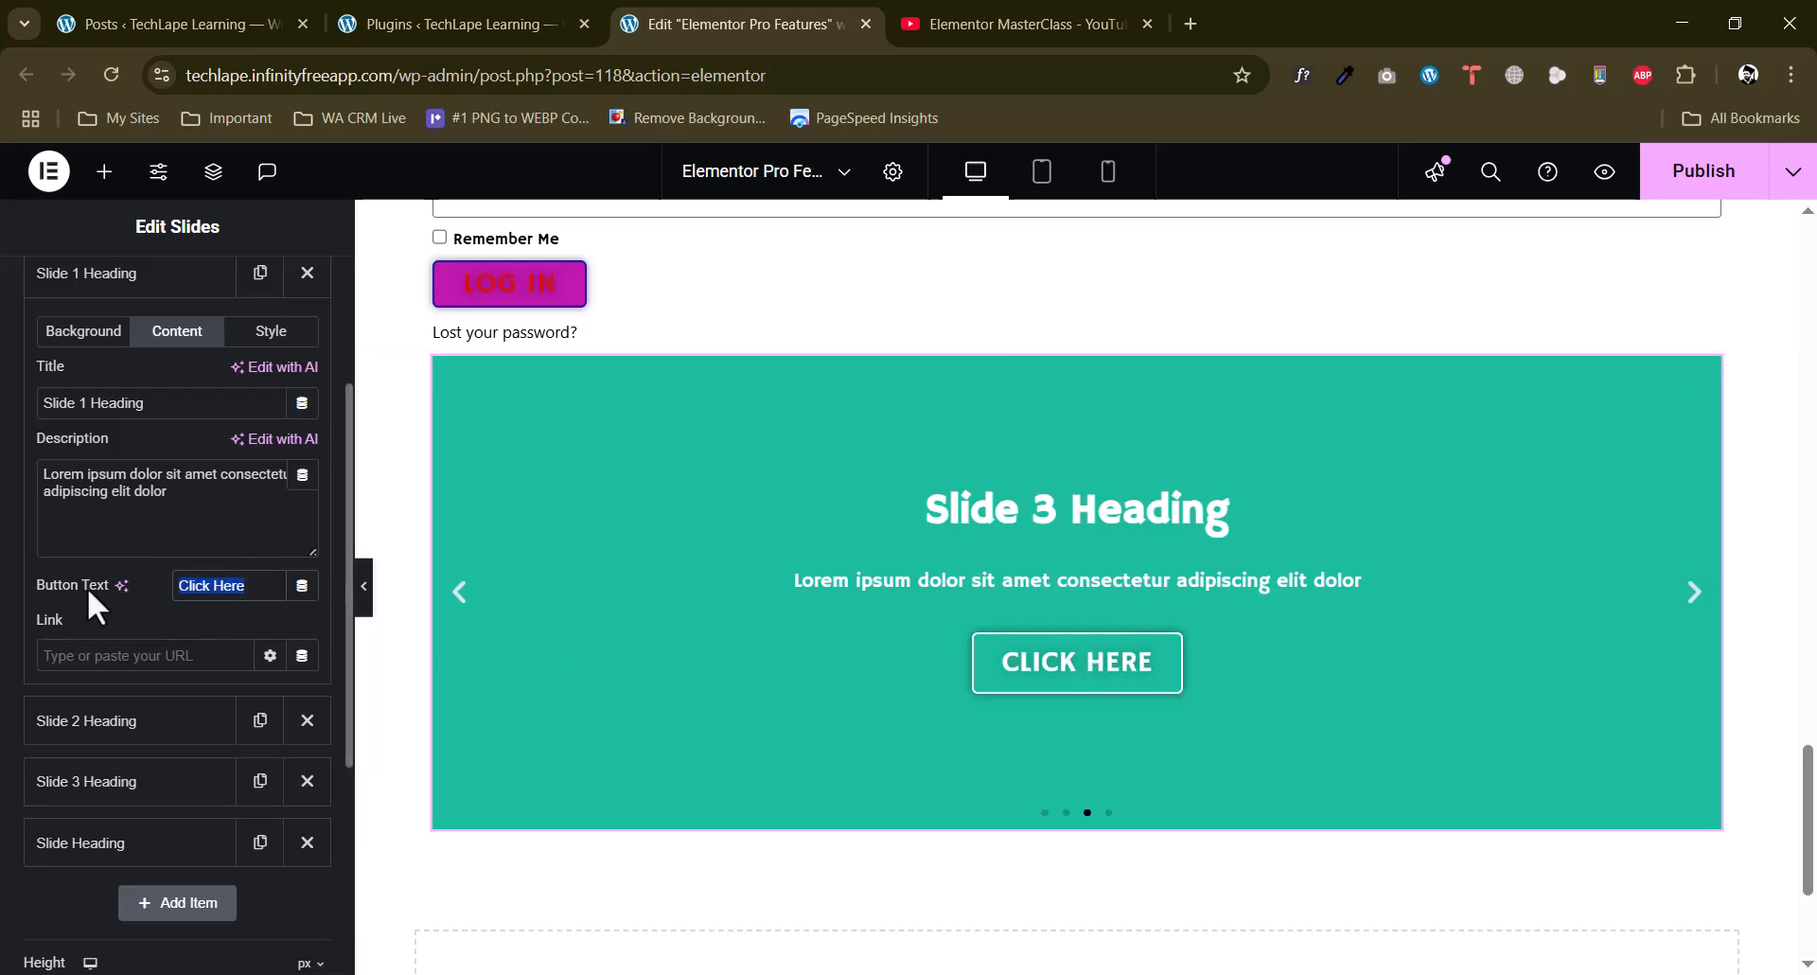
text(Download)
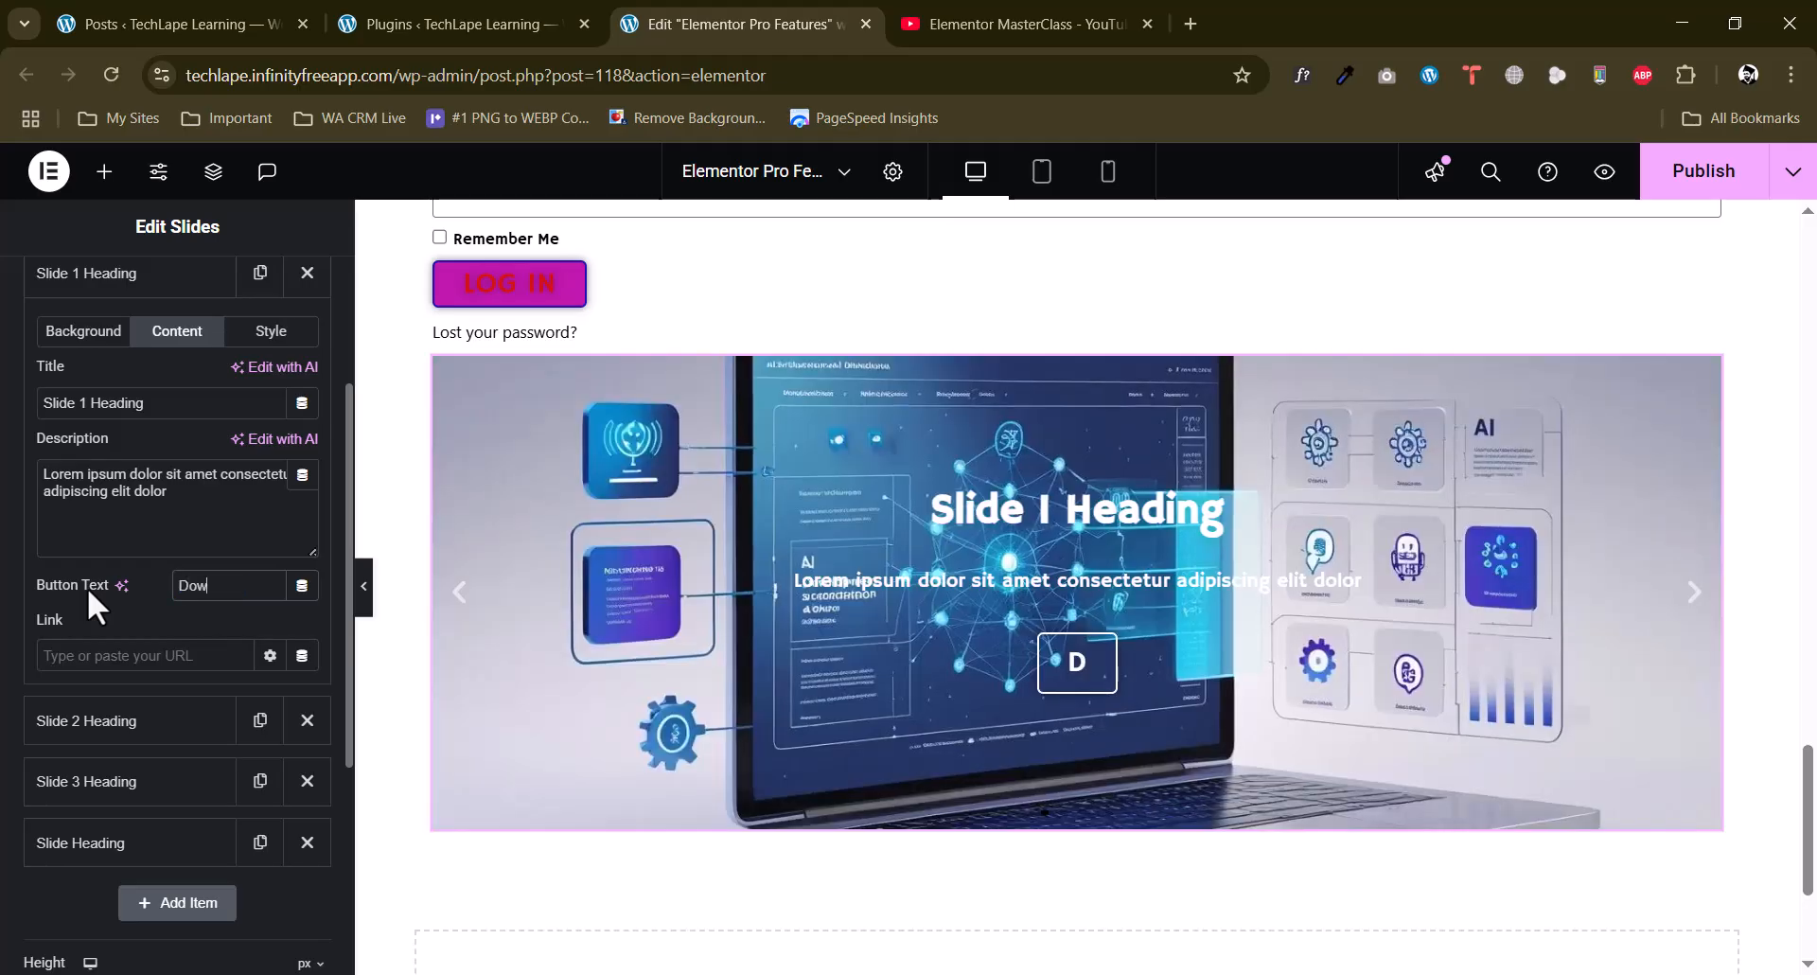
click(123, 655)
text(#)
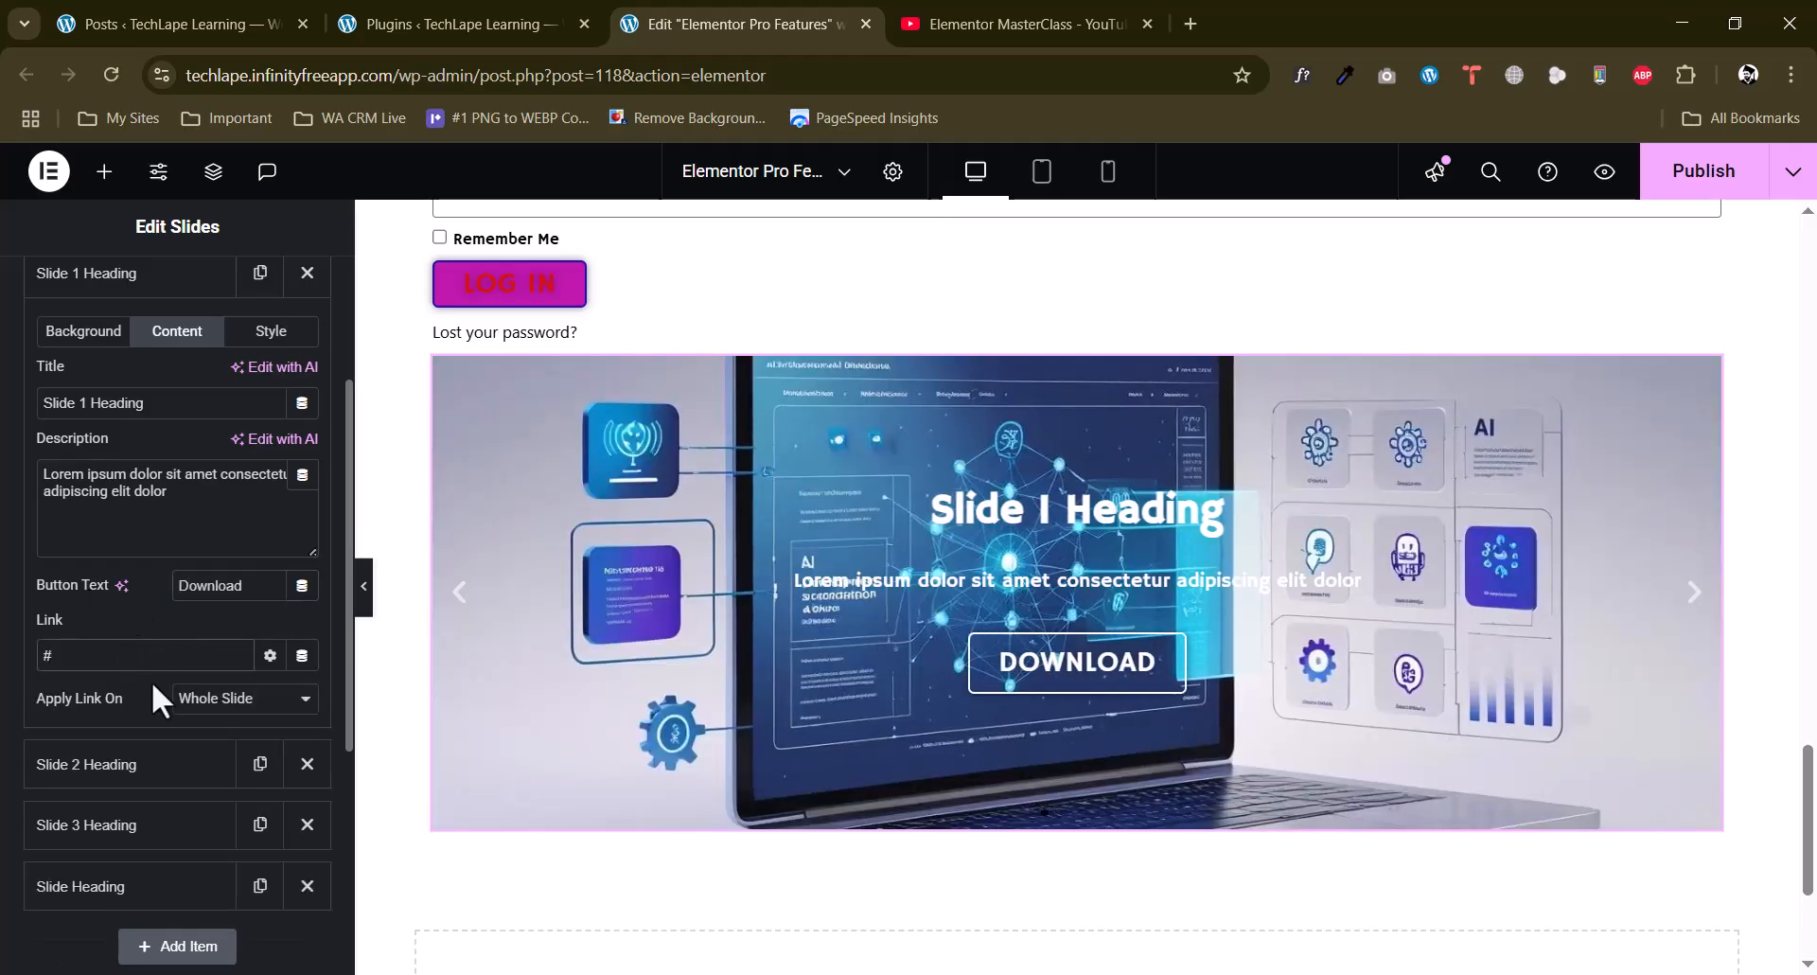
Set the height of the Slides widget to 500 px.
scroll(150, 679, down, 5)
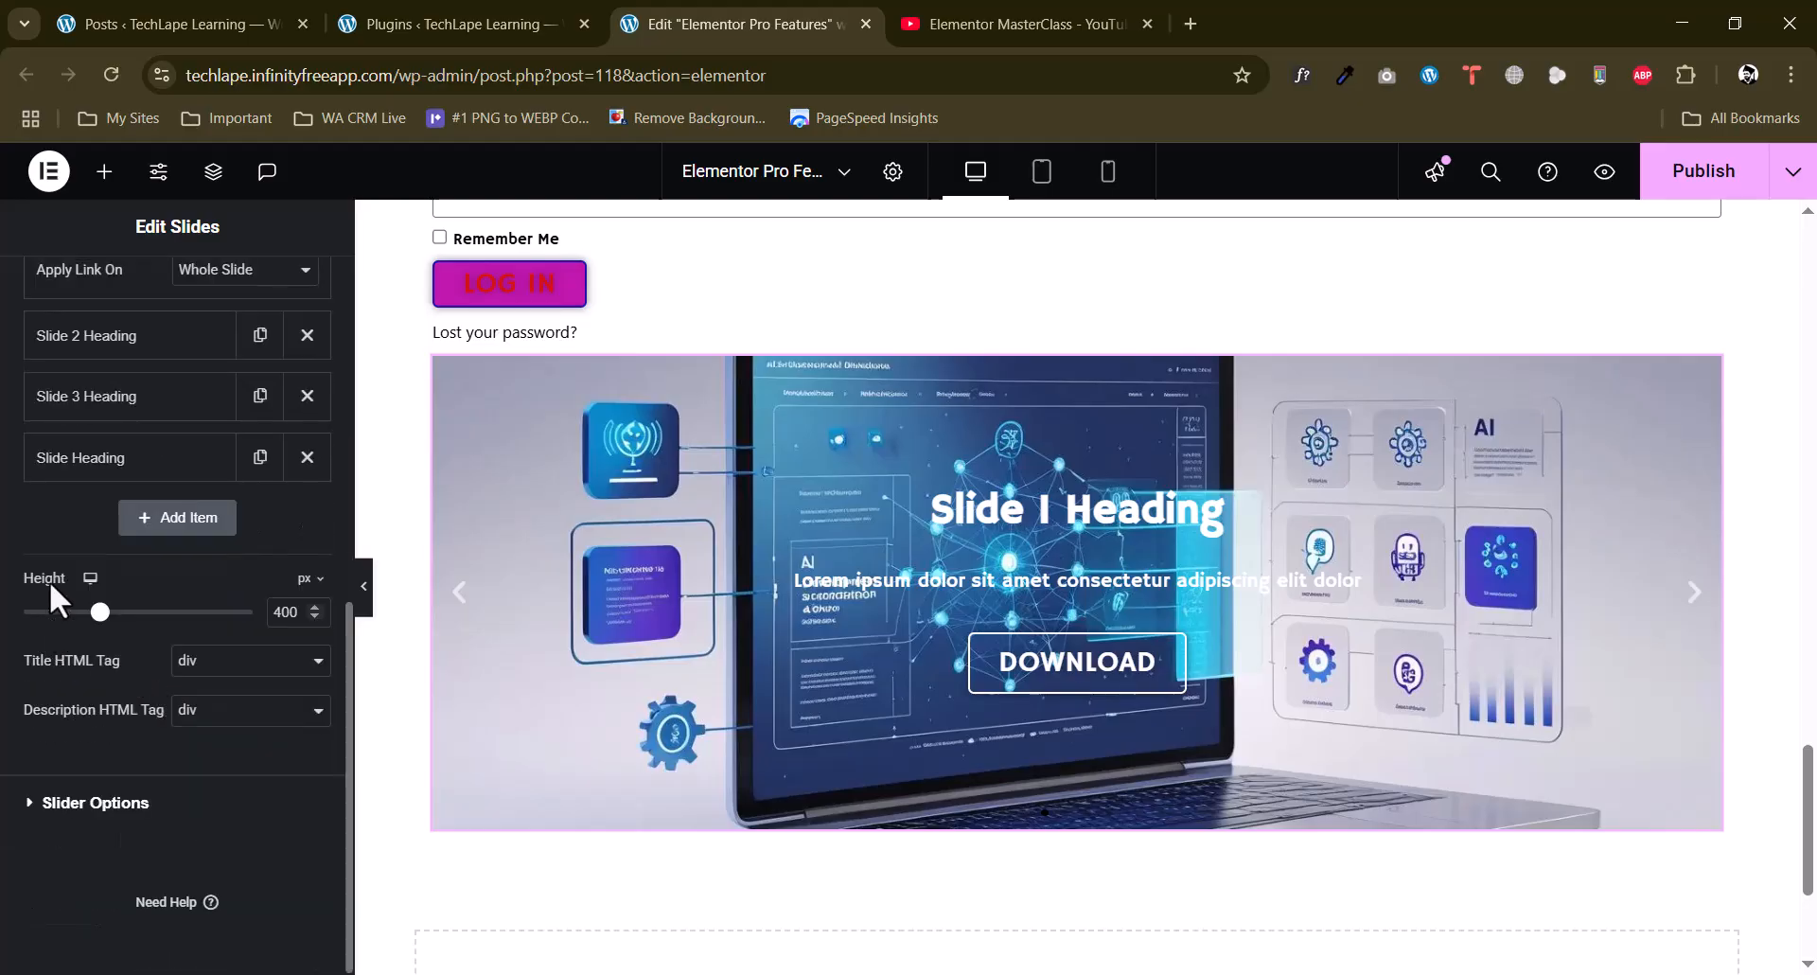
text(5)
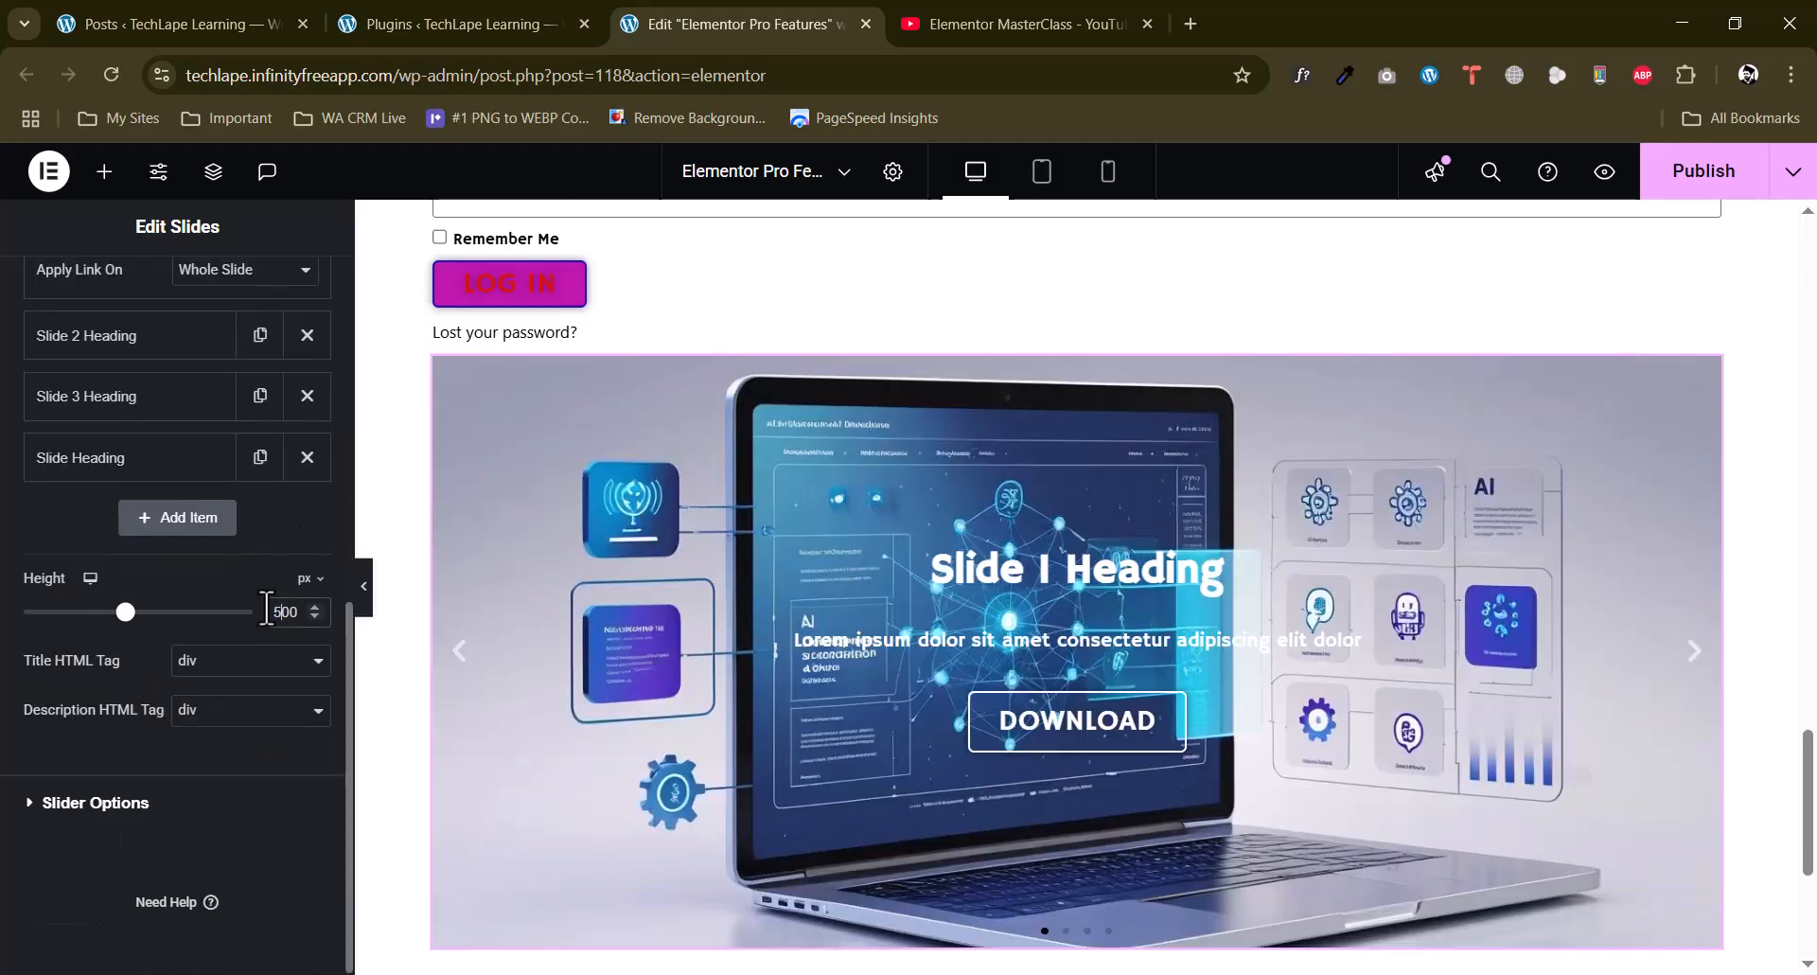
scroll(1384, 453, down, 2)
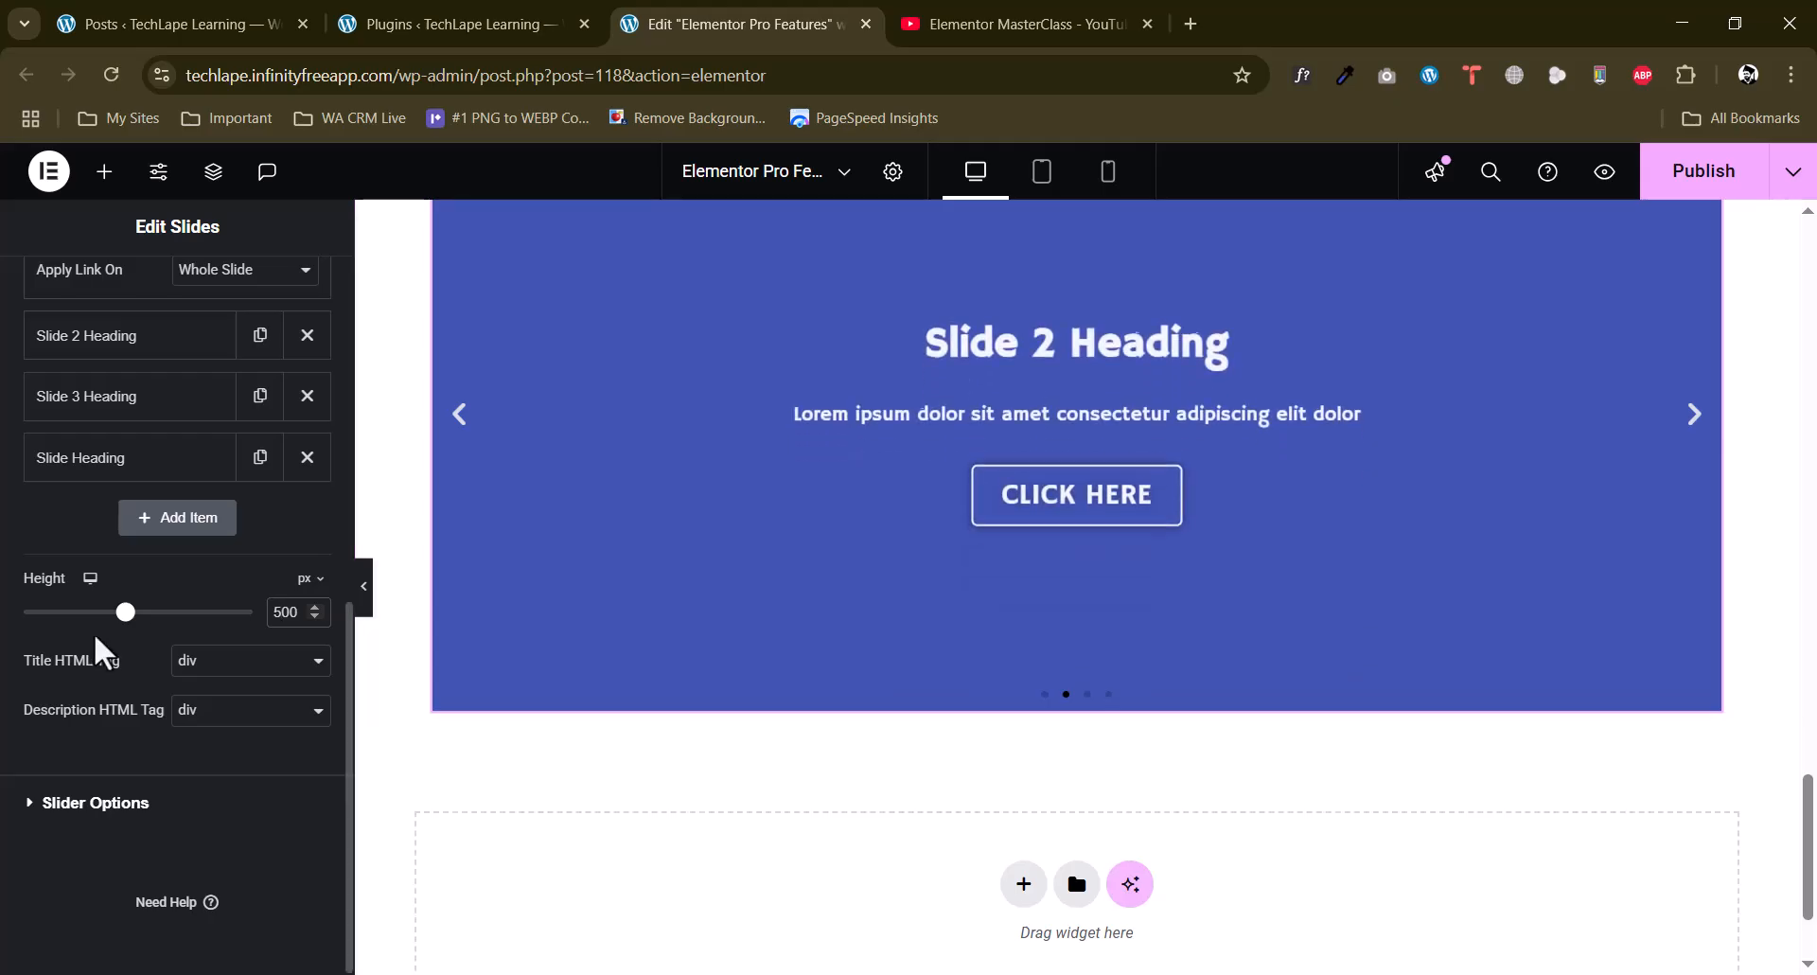
Set the slider's autoplay speed to 6000 and check the available transition and content animation choices.
click(117, 804)
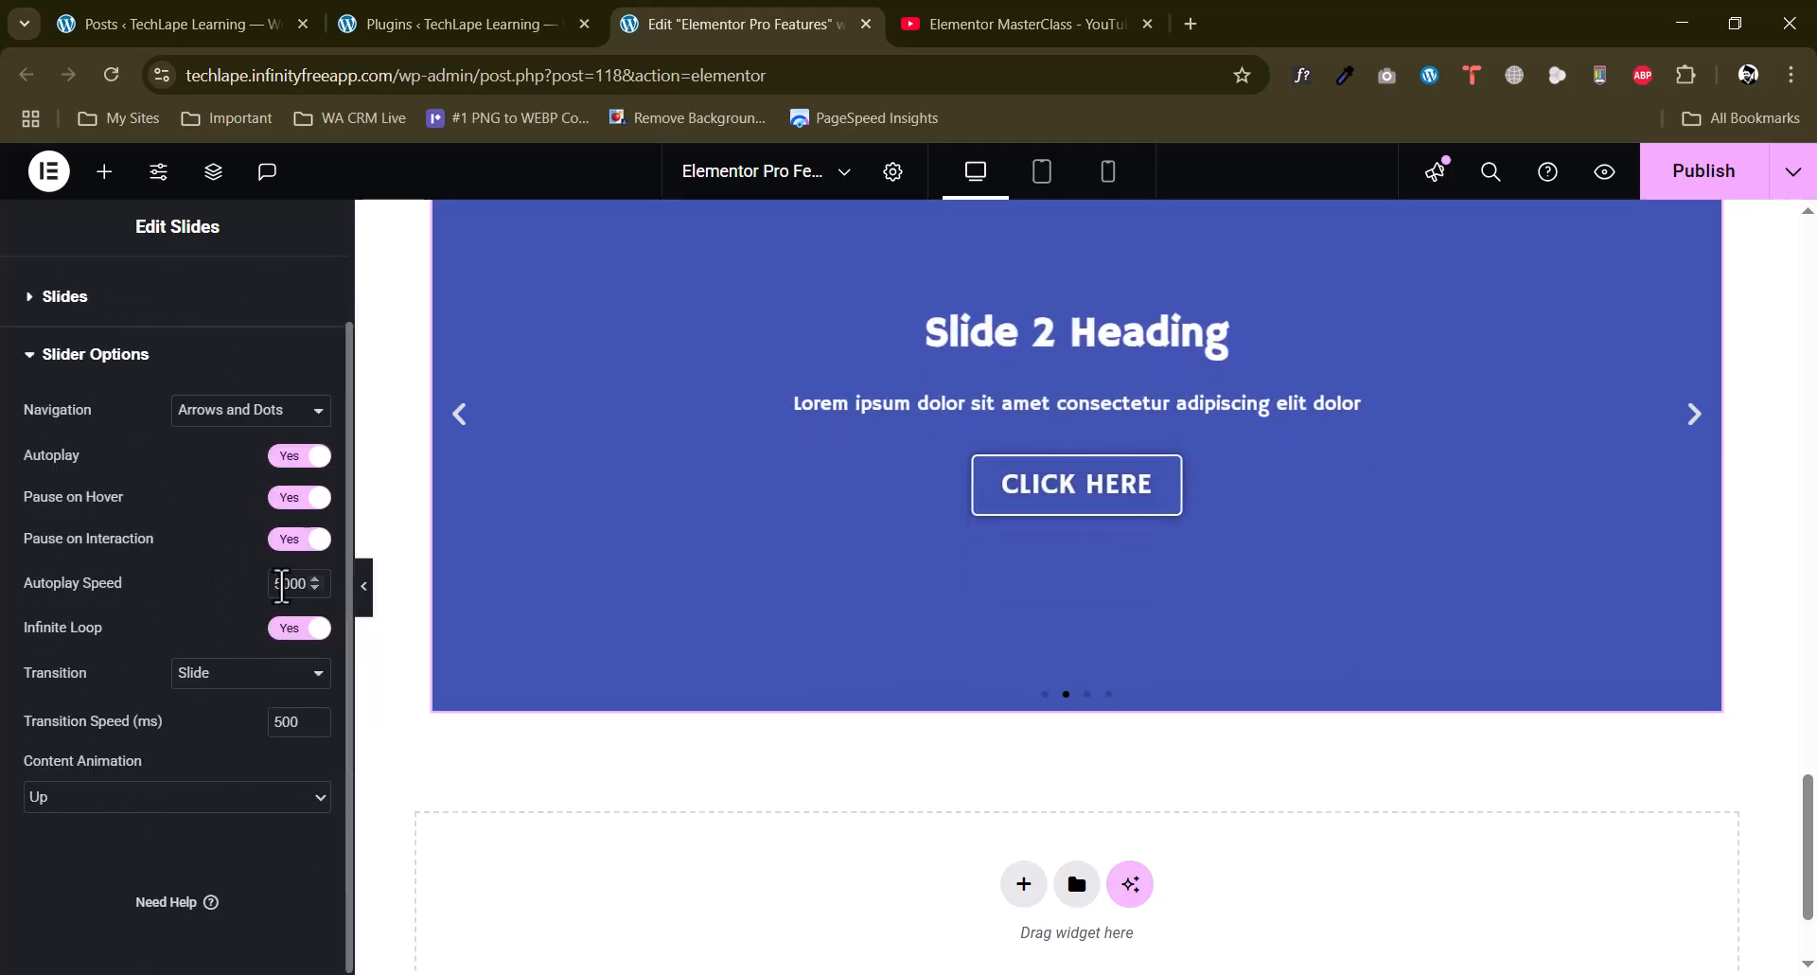
text(6)
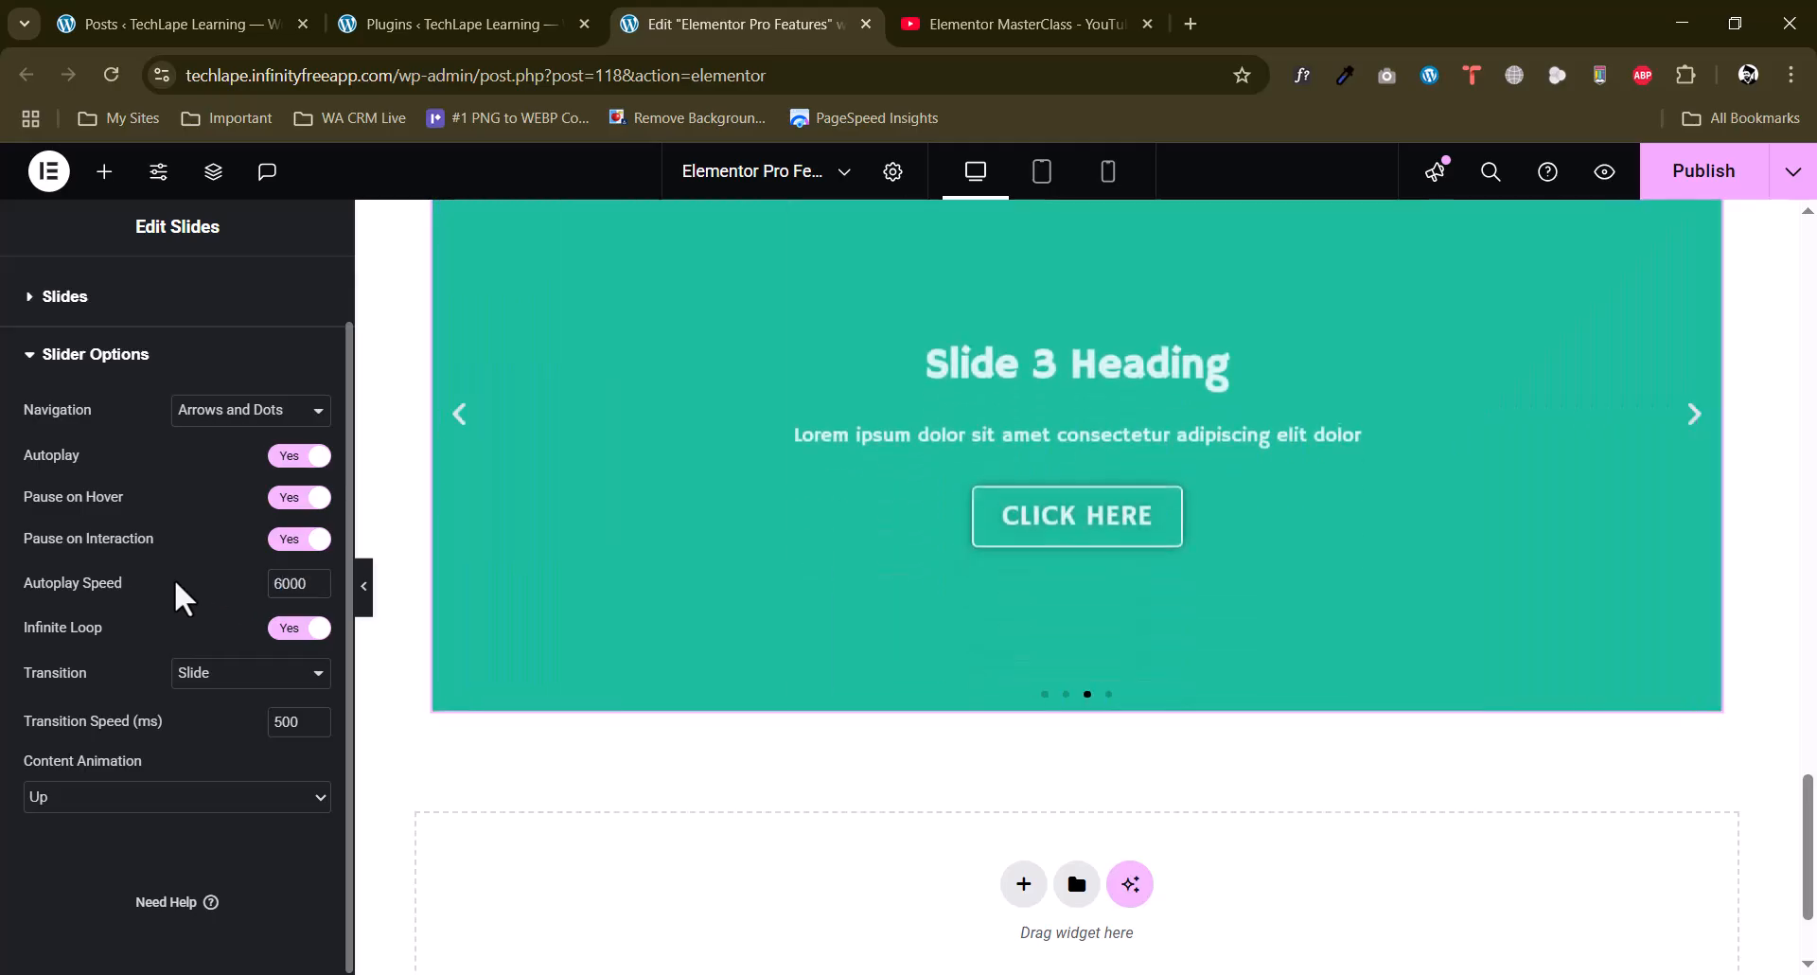
click(231, 674)
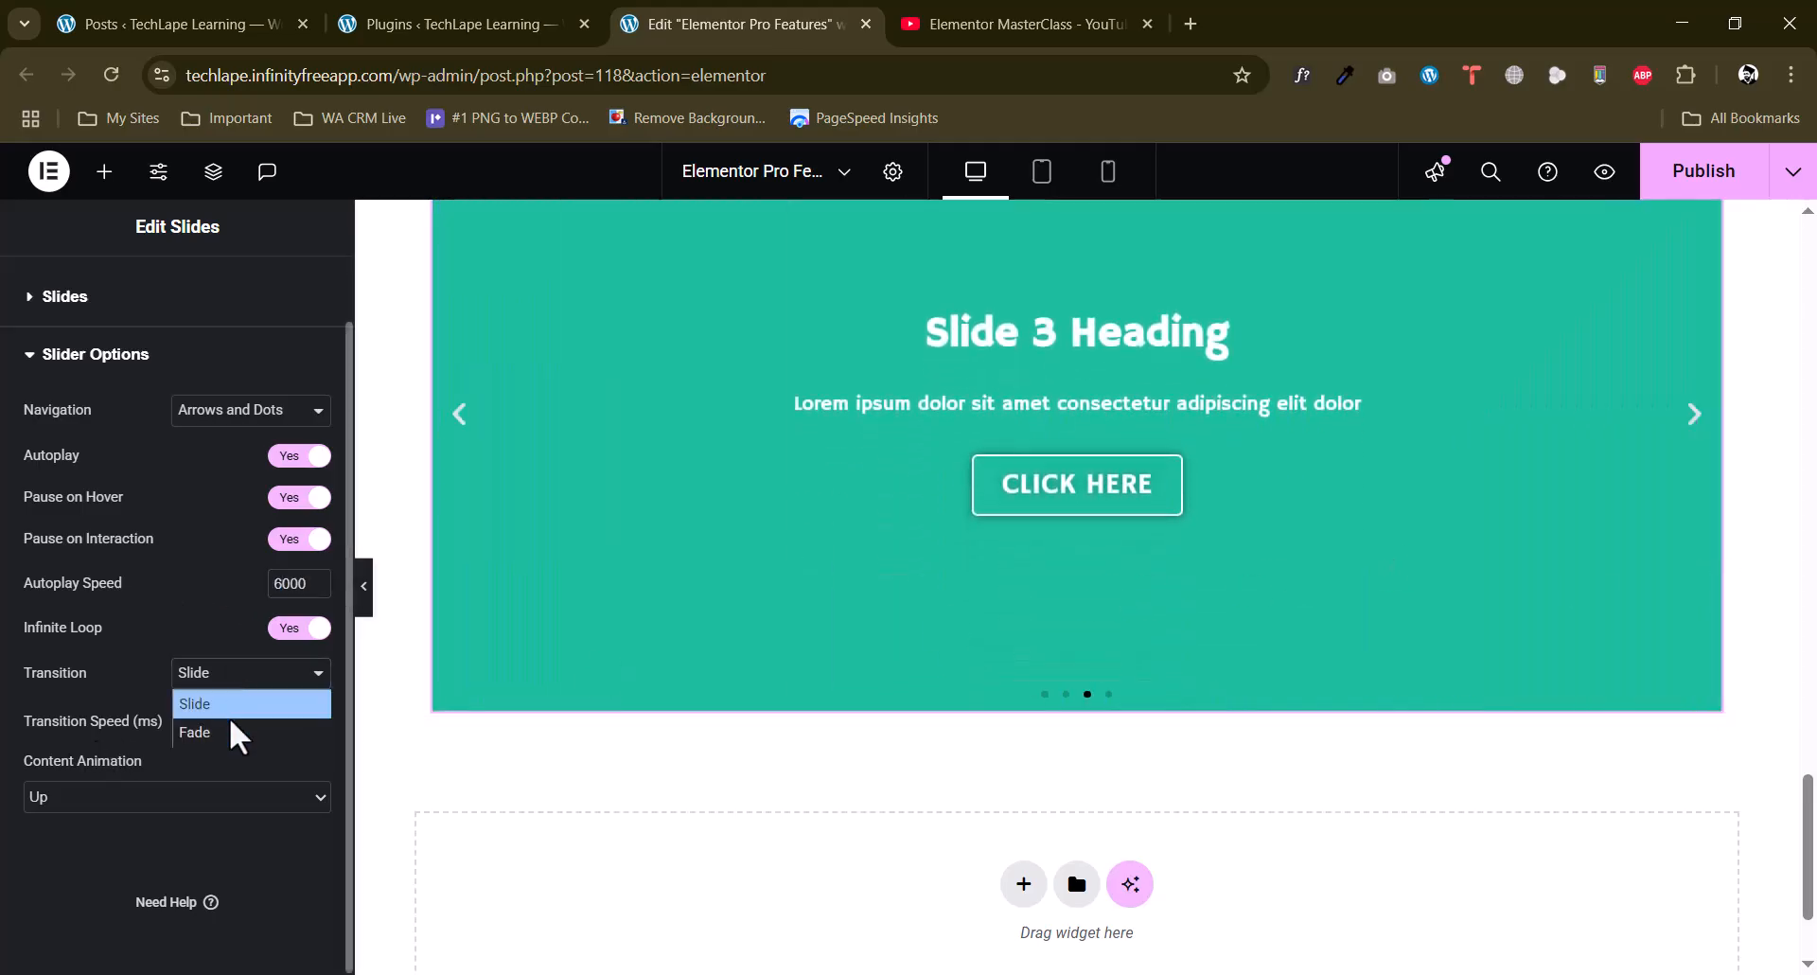
click(156, 696)
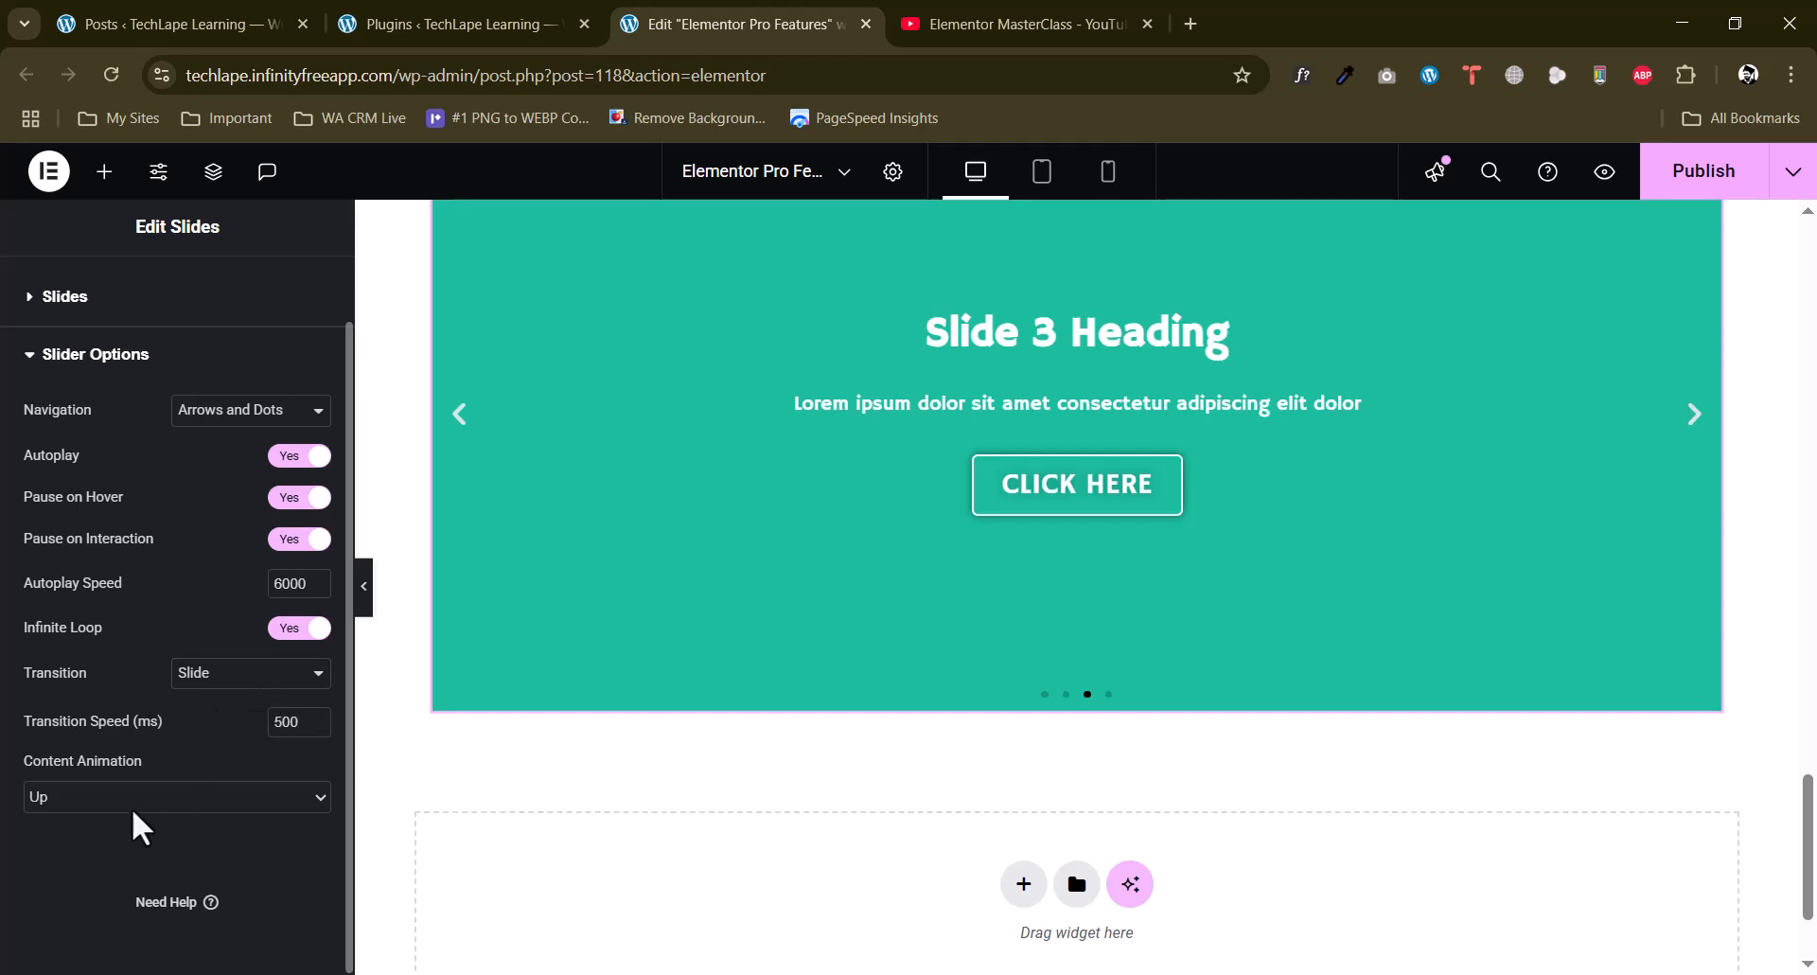
click(106, 798)
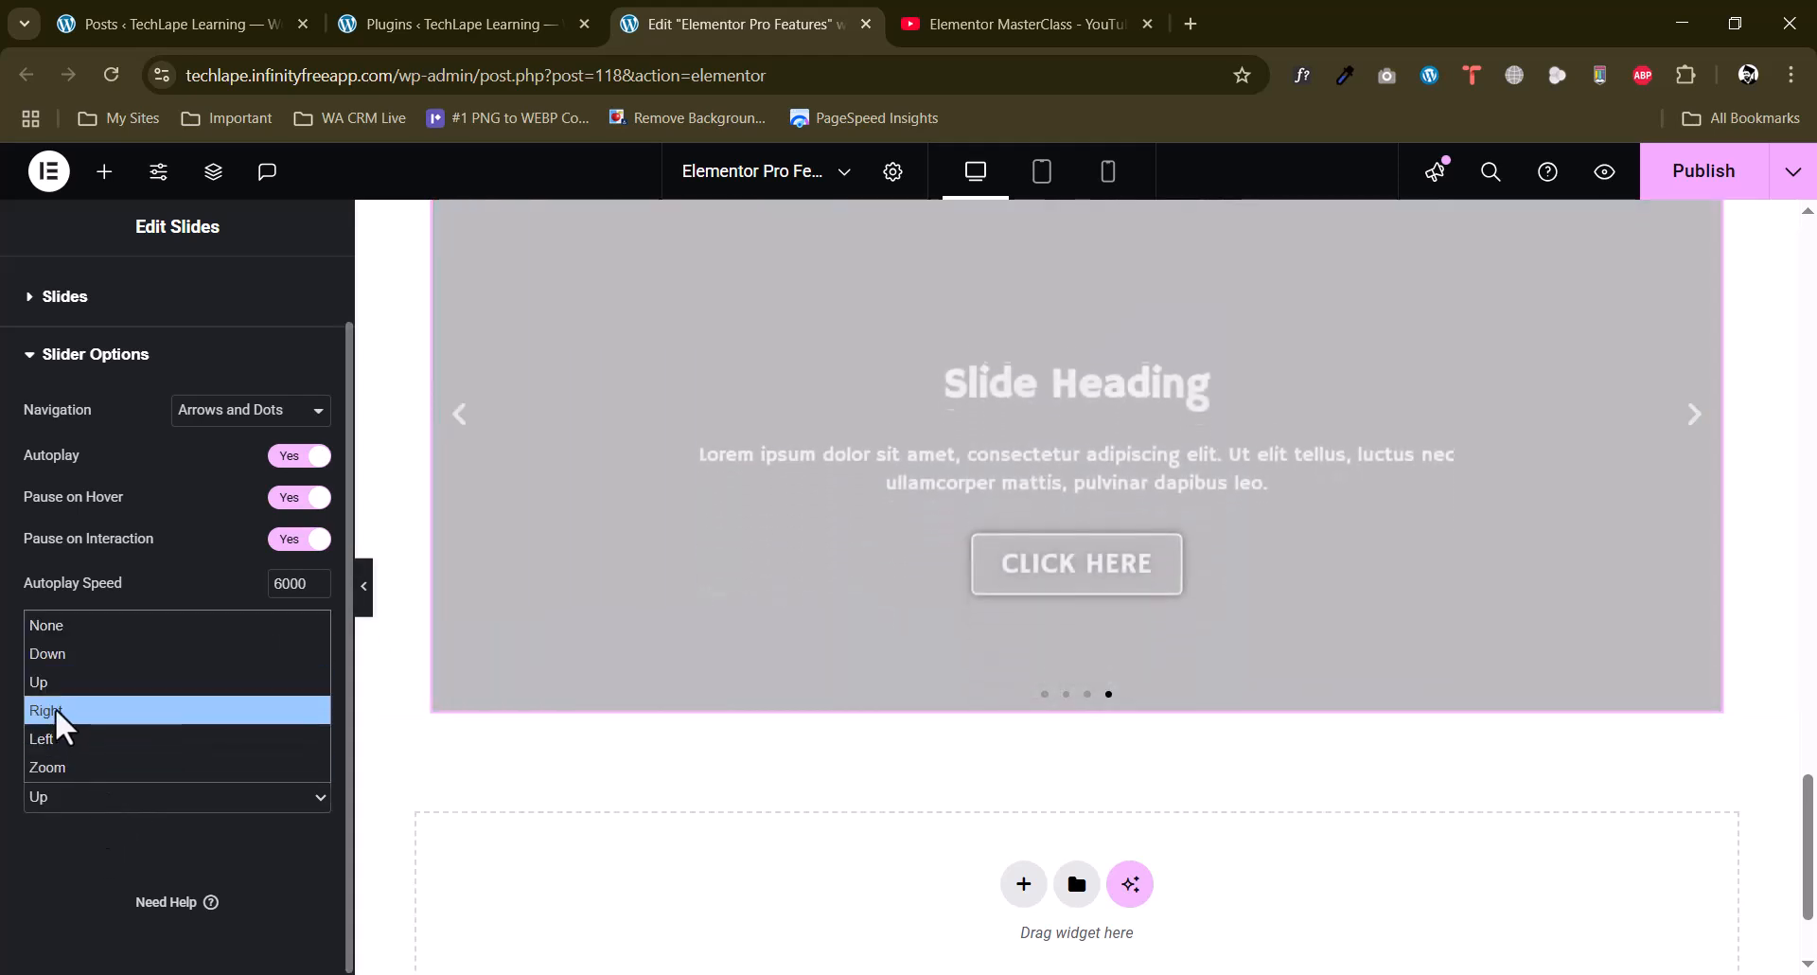
click(508, 691)
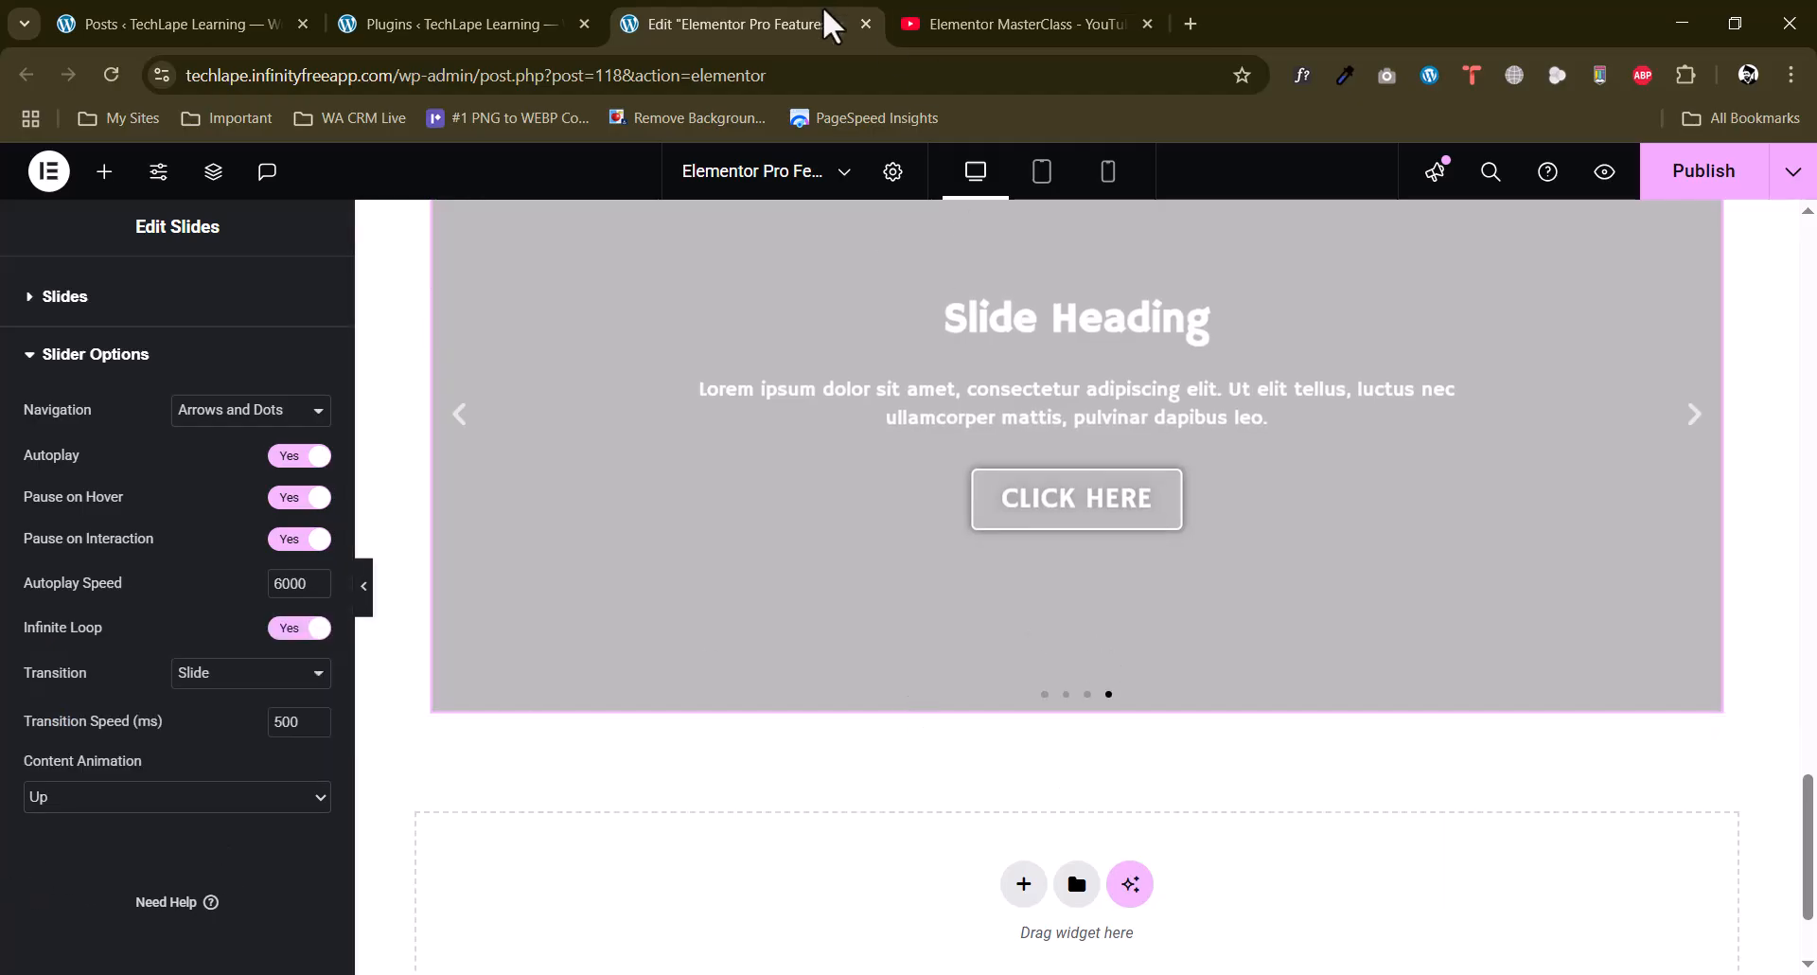
Add a single-column container below the slides and place an Animated Headline widget in it.
scroll(47, 512, up, 2)
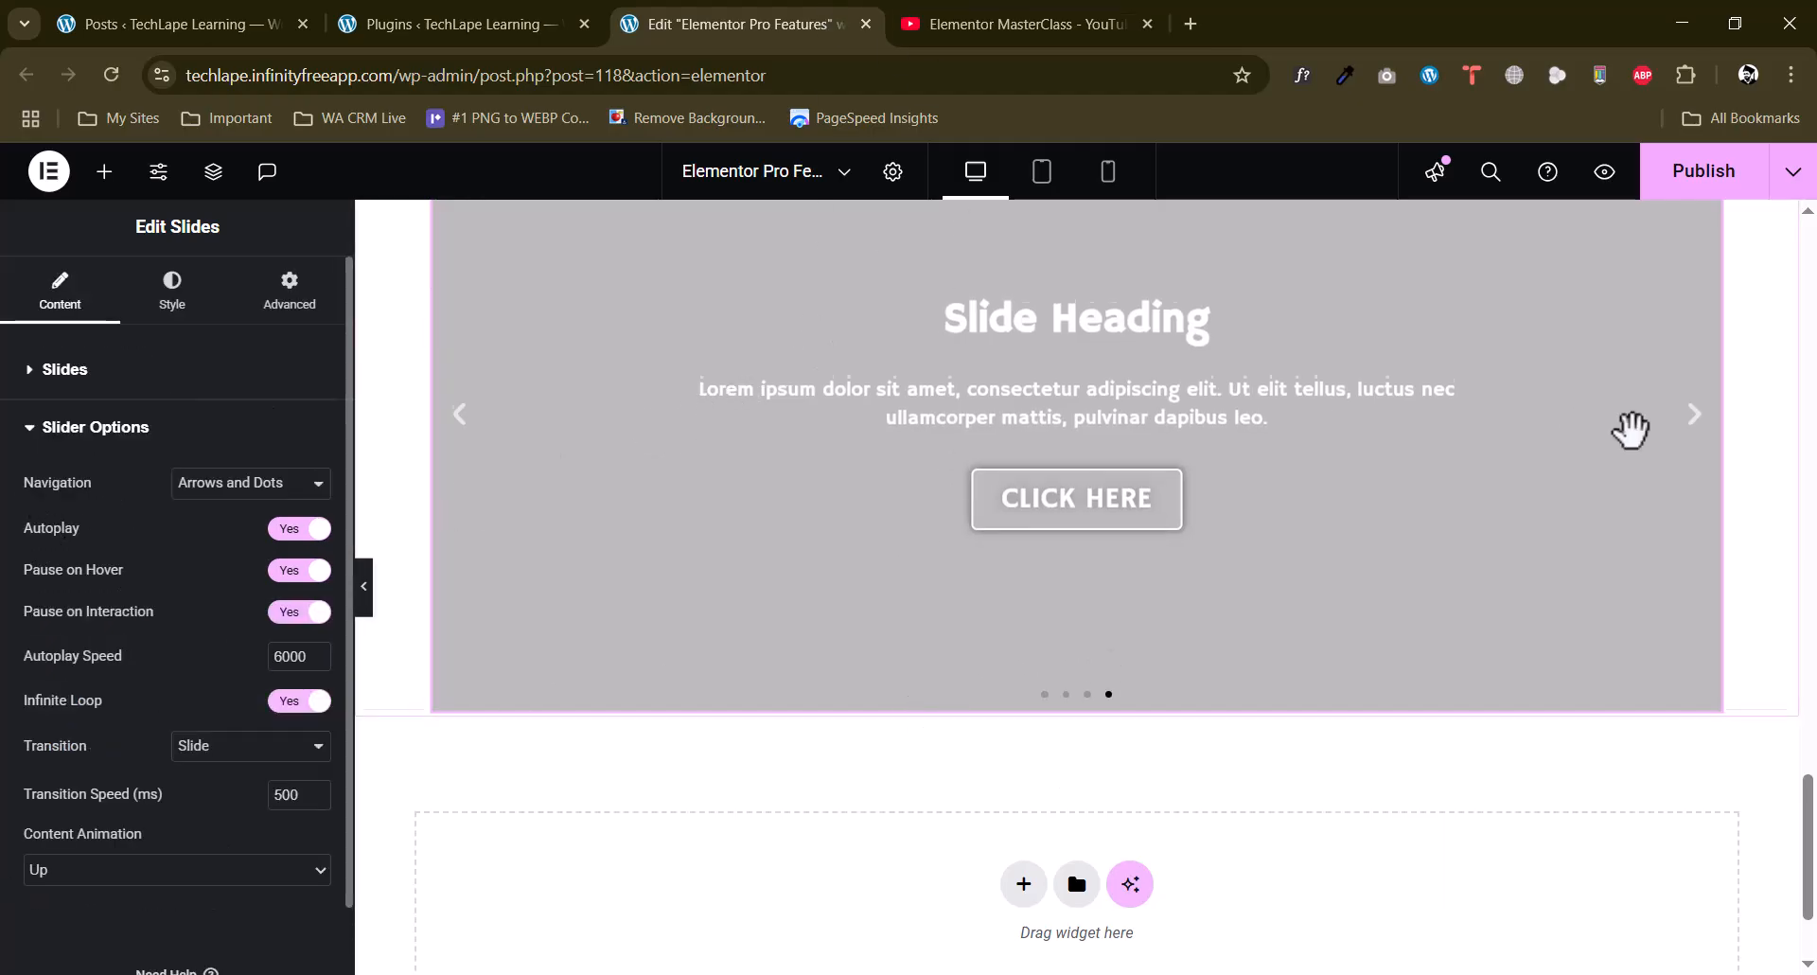
scroll(1630, 428, down, 2)
click(1025, 712)
click(985, 752)
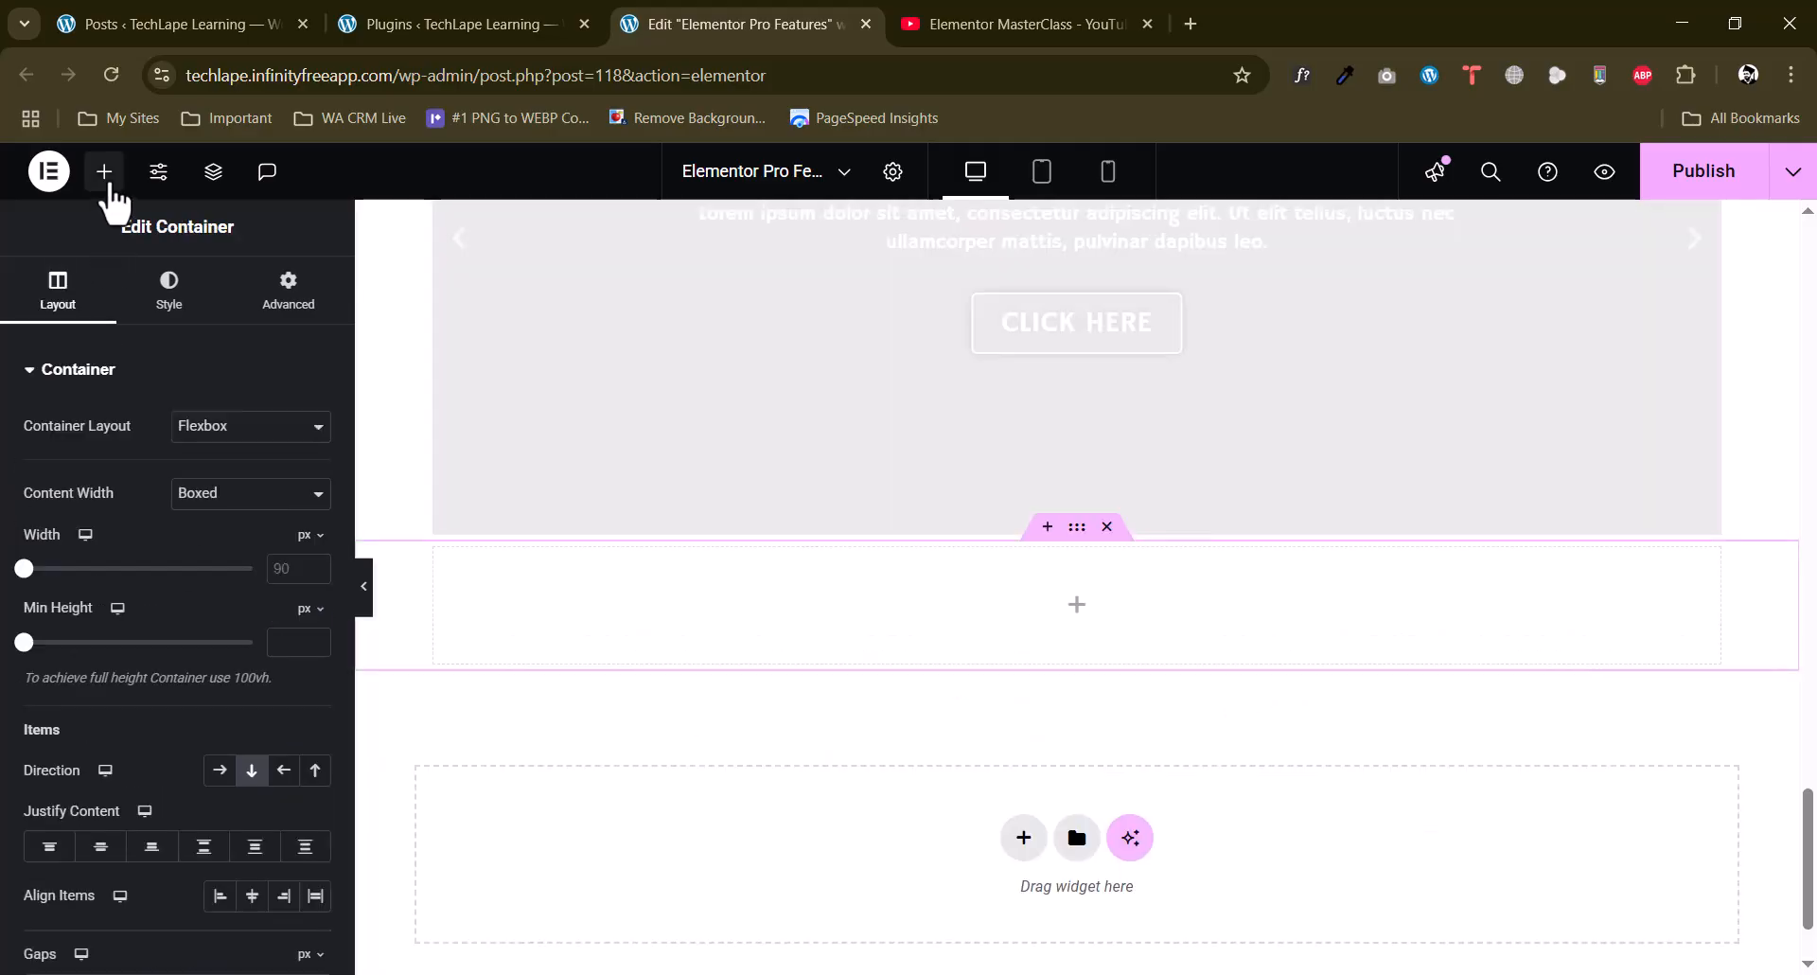
click(110, 185)
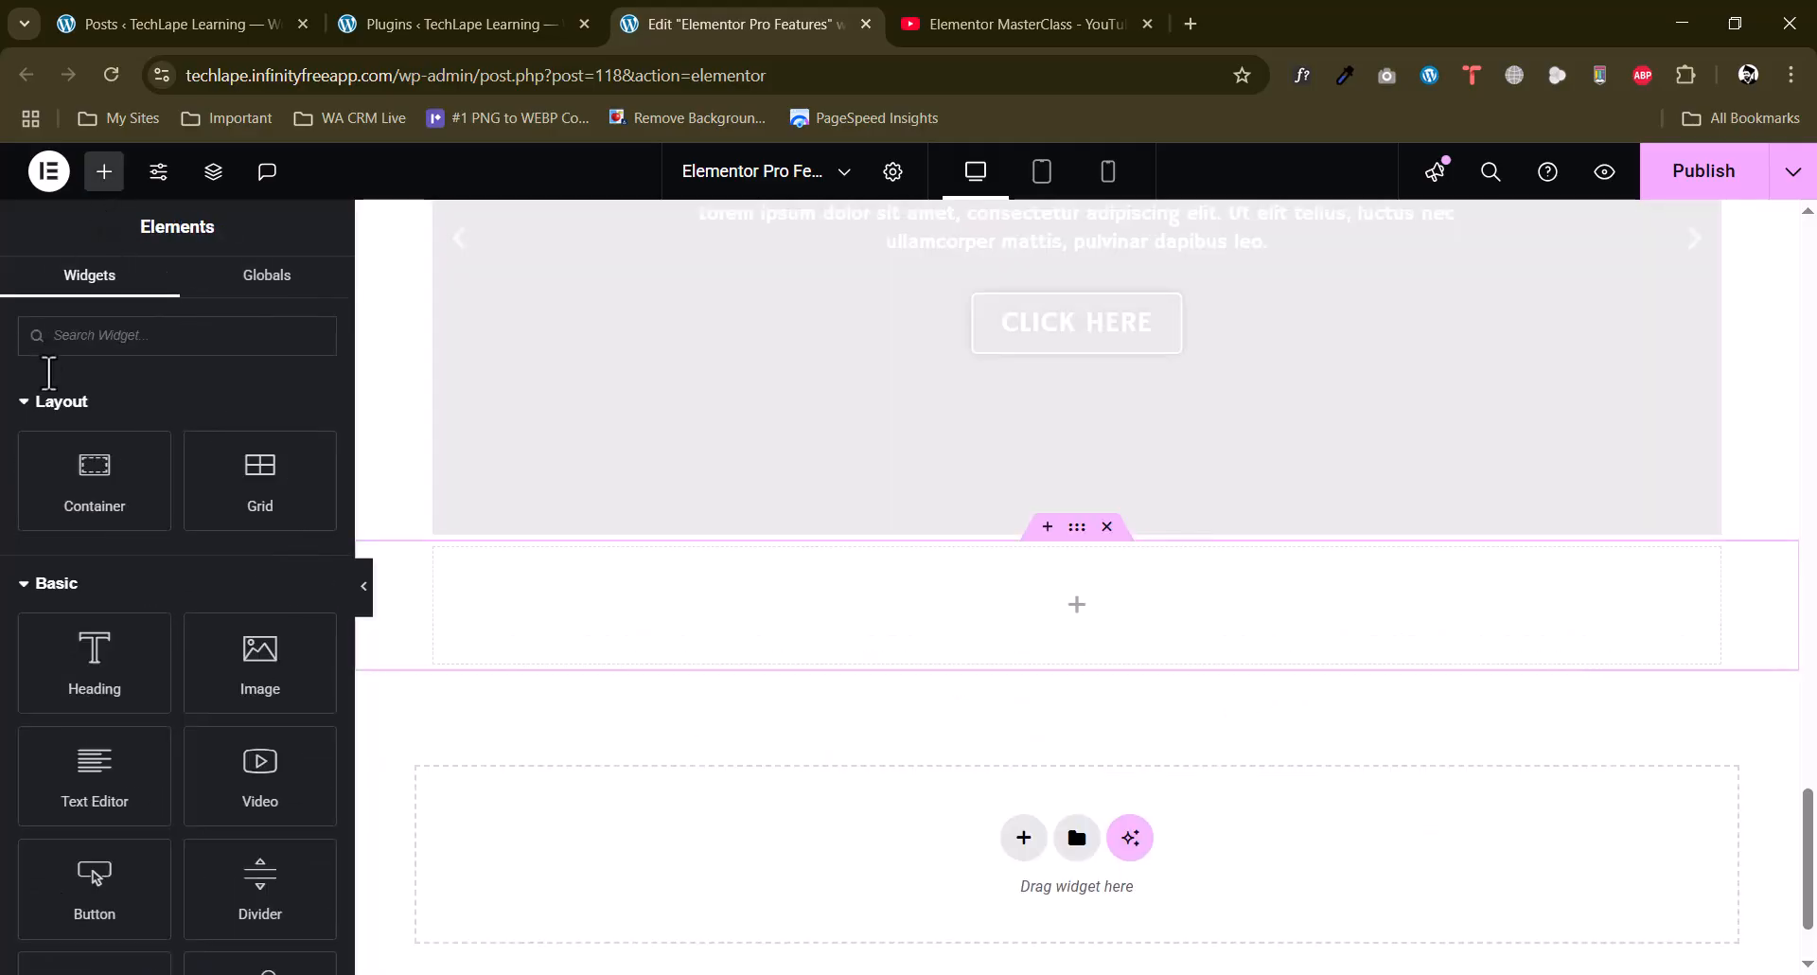
scroll(7, 568, down, 10)
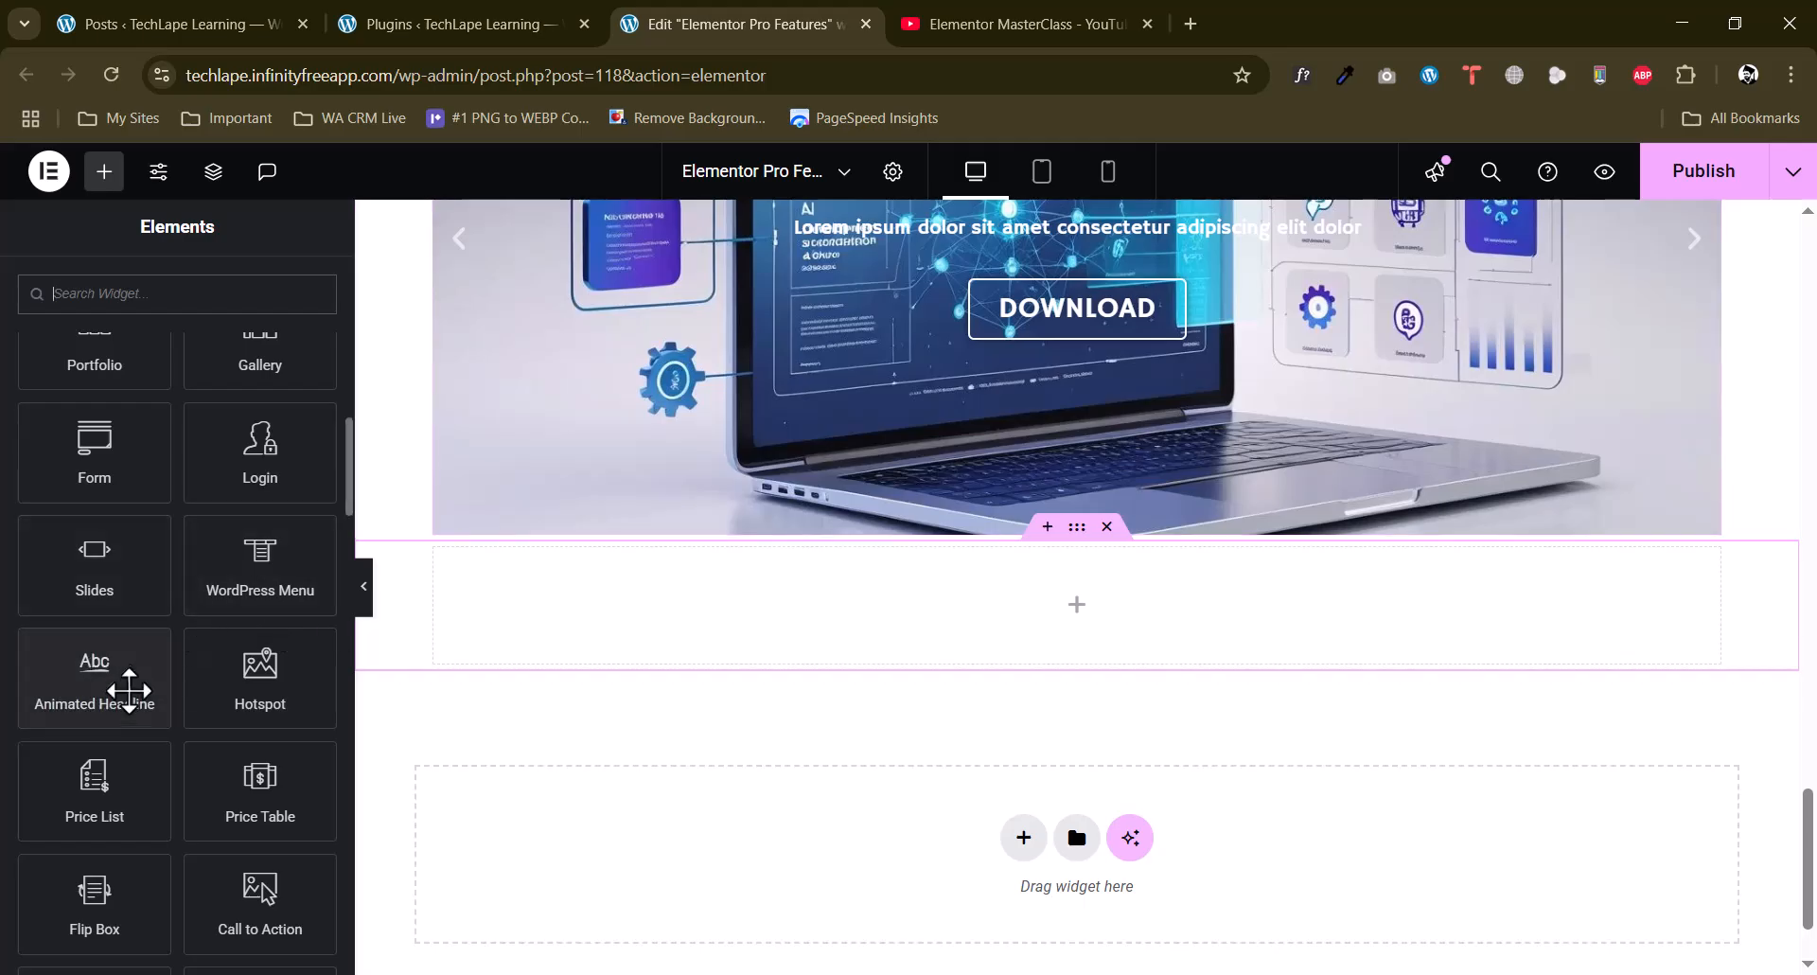
drag(124, 702, 1166, 668)
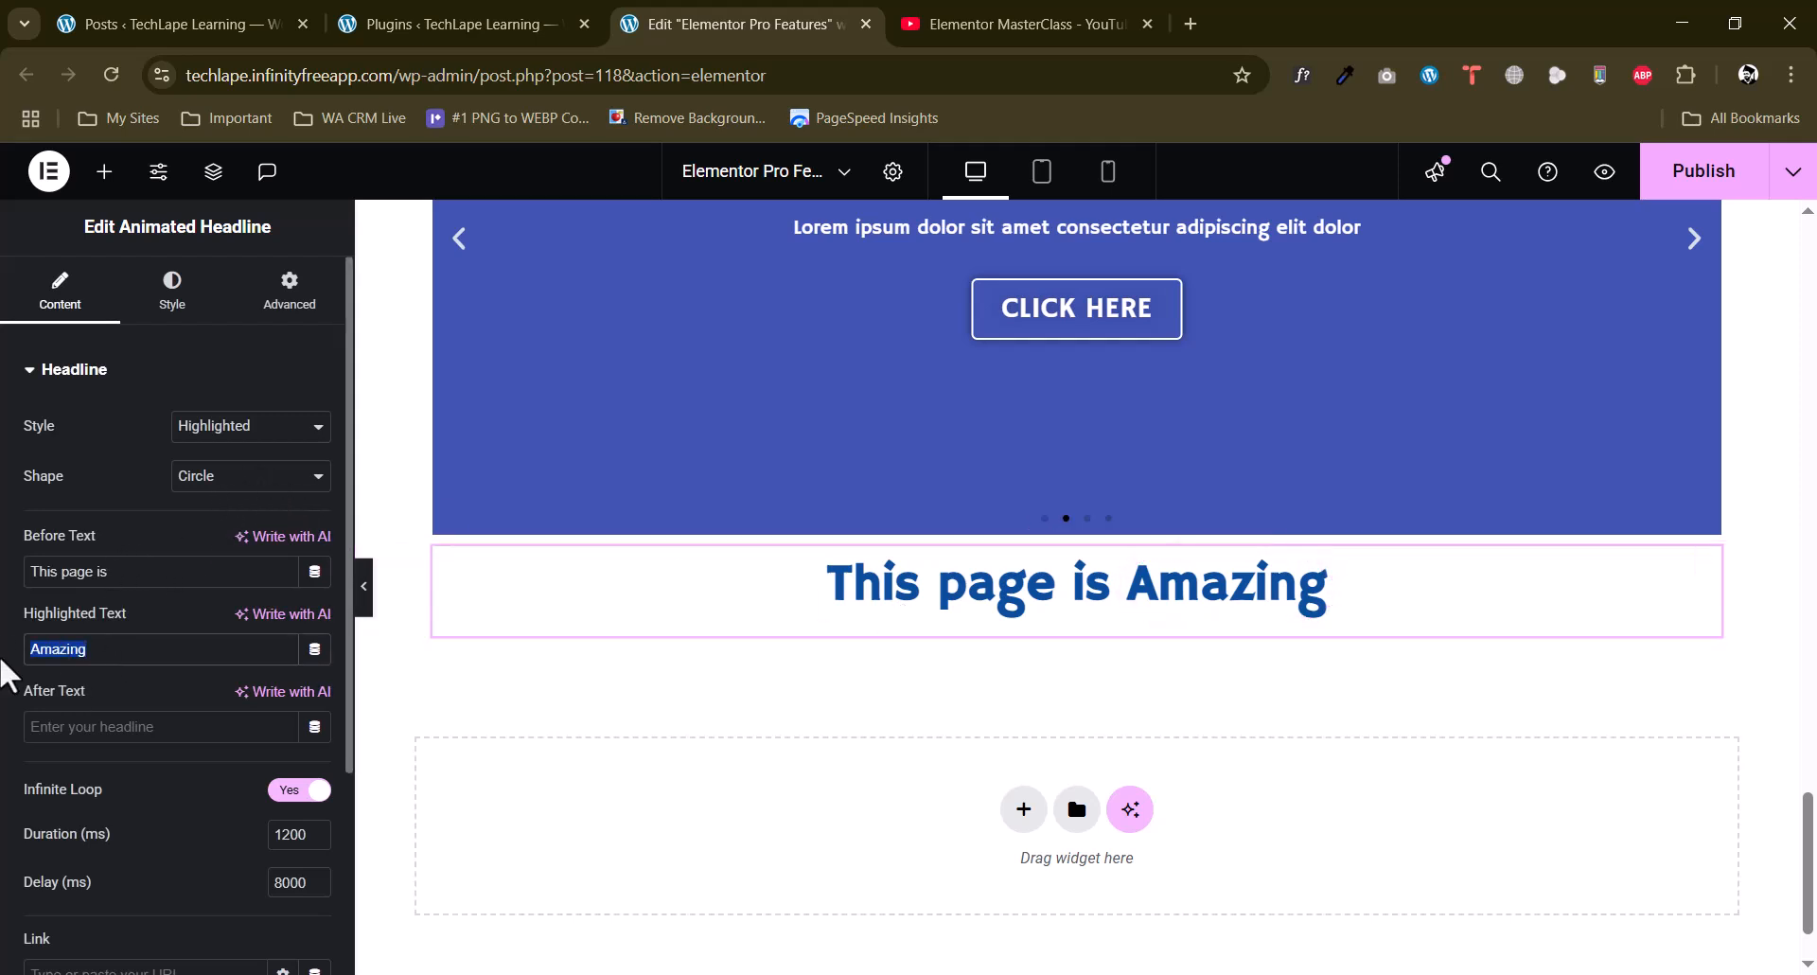
Set the Animated Headline's highlighted text to "Exciting" and its after text to "After".
text(Exciti)
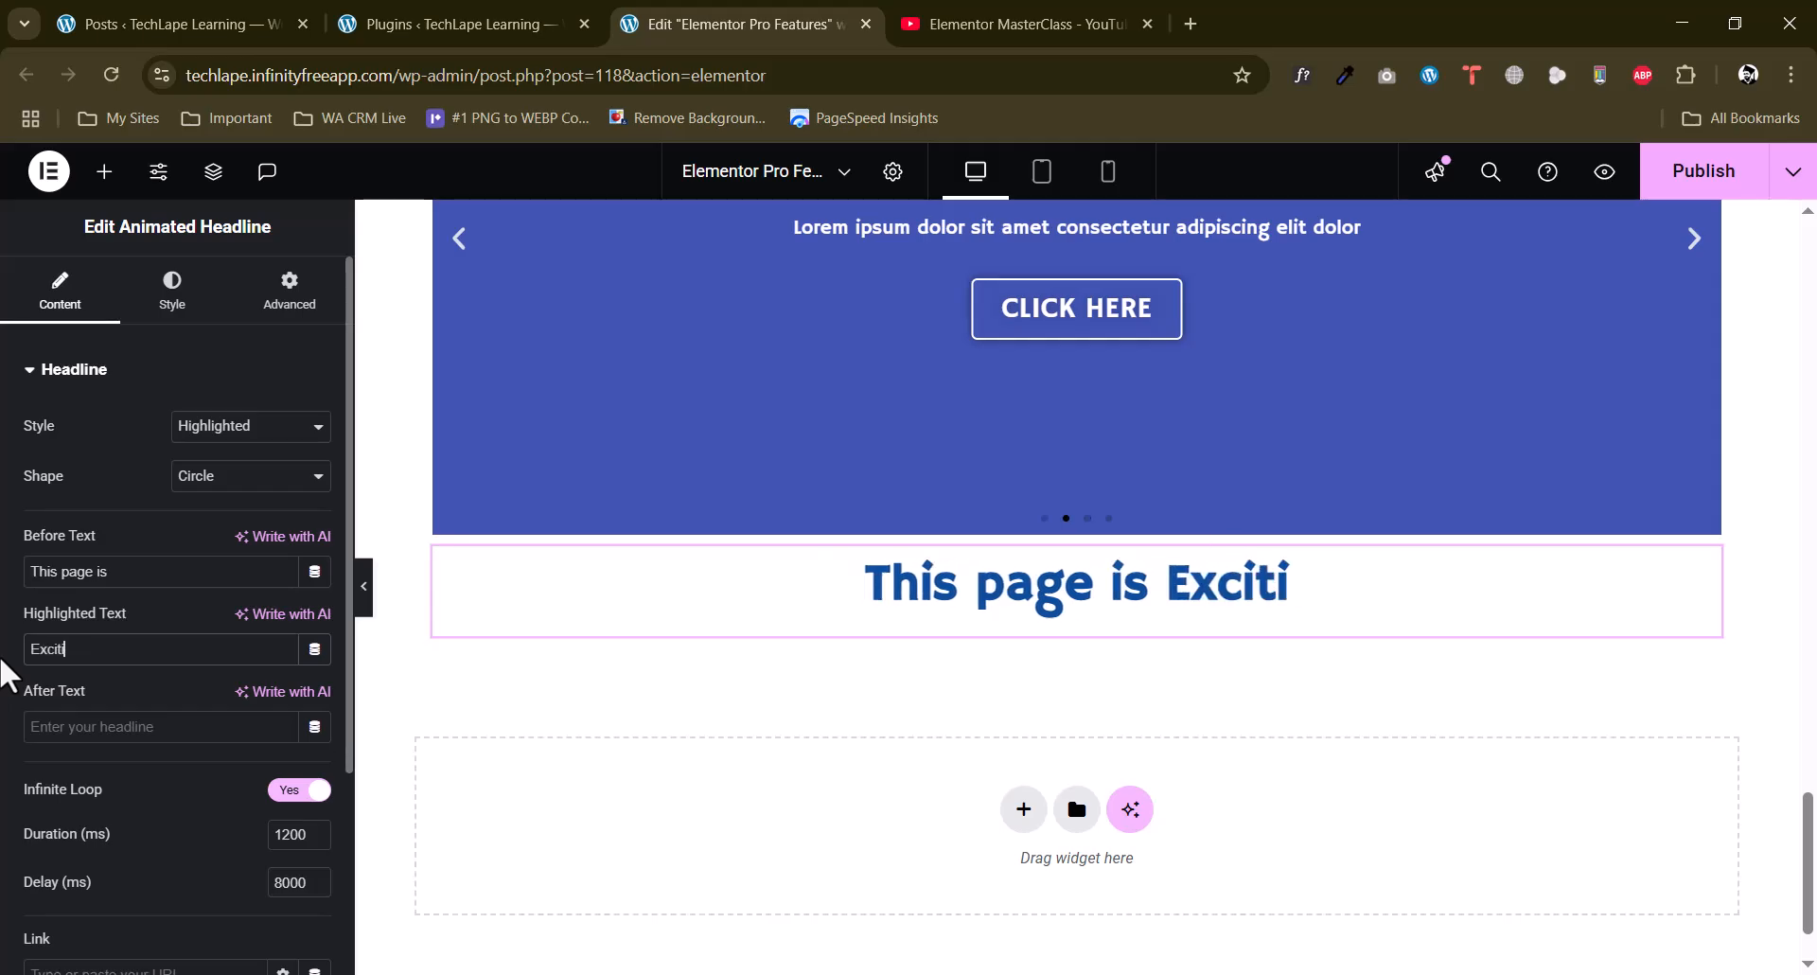
text(ng)
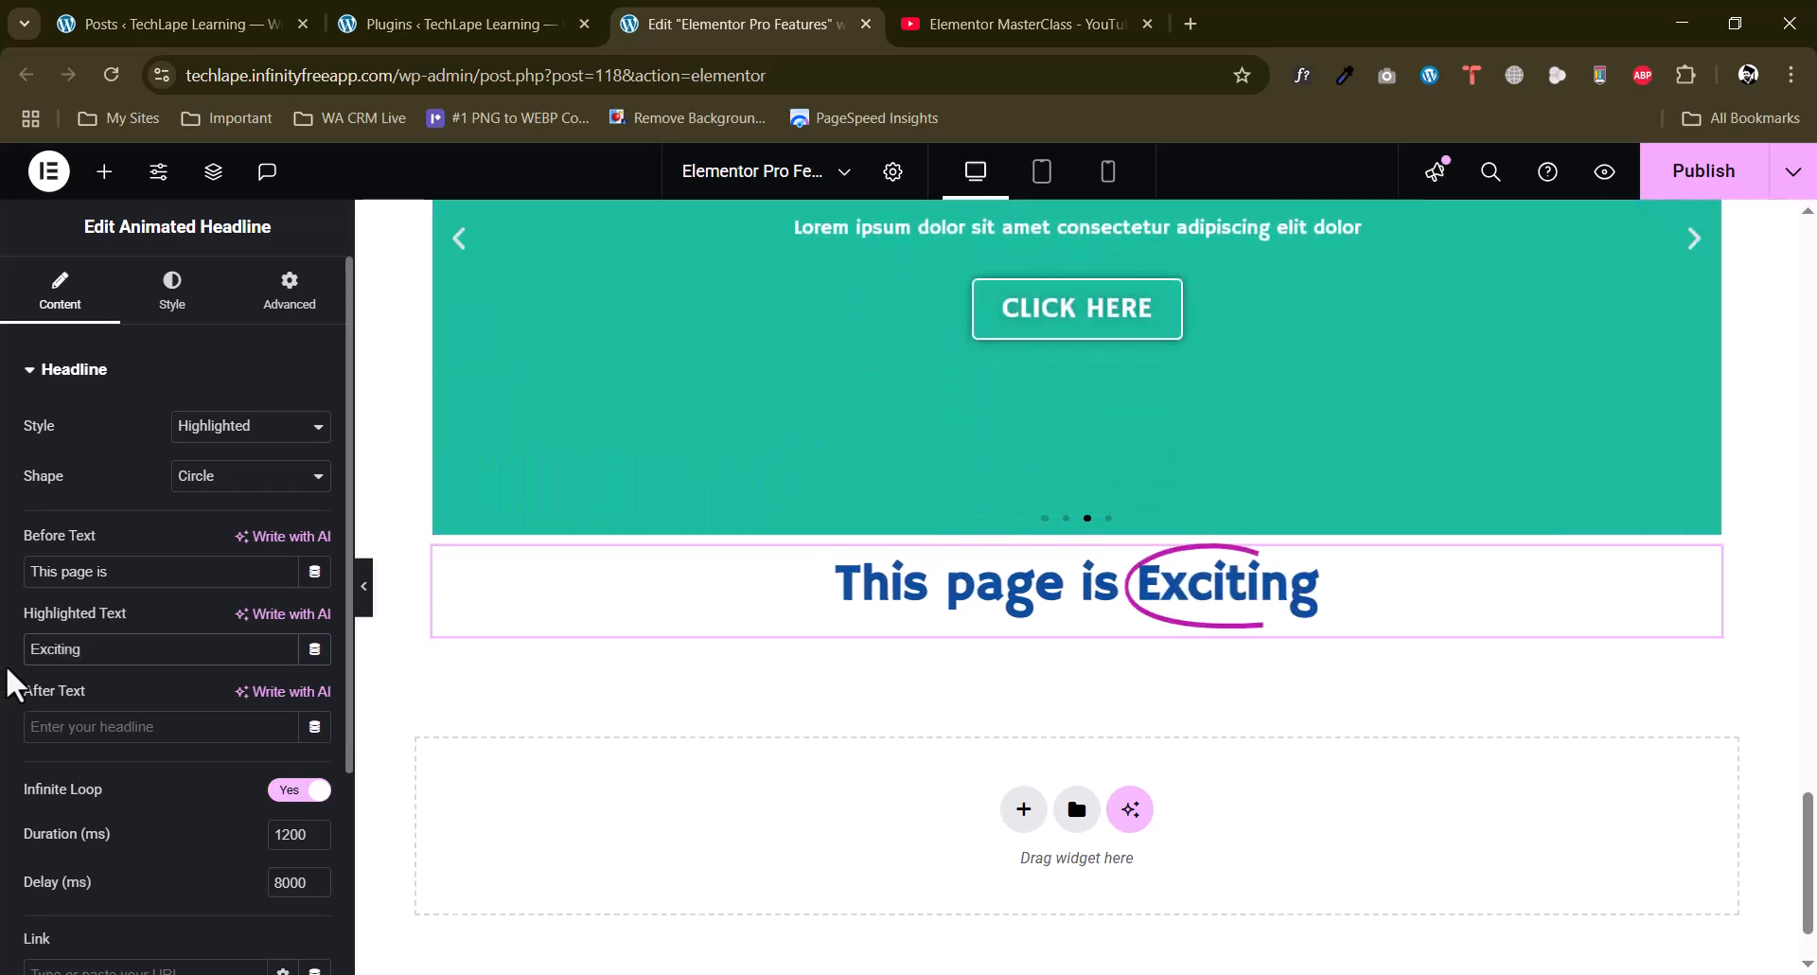
scroll(48, 708, down, 2)
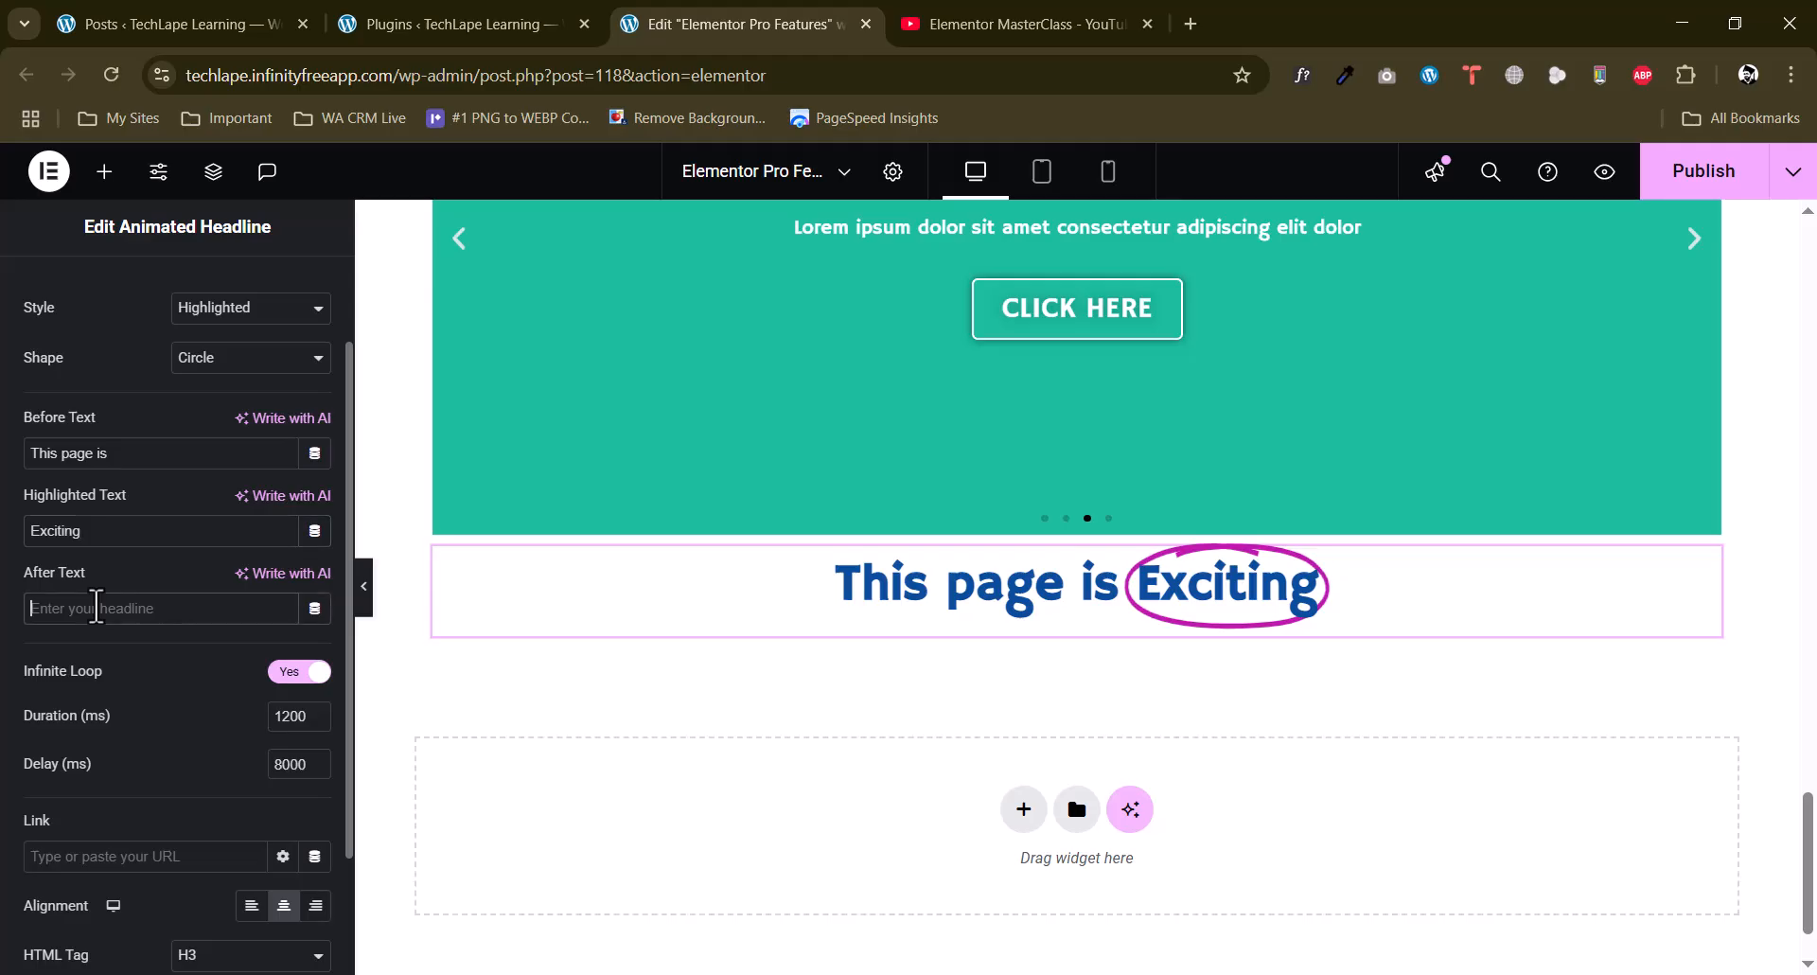
text(C)
key(BackSpace)
text(h)
key(BackSpace)
text(After)
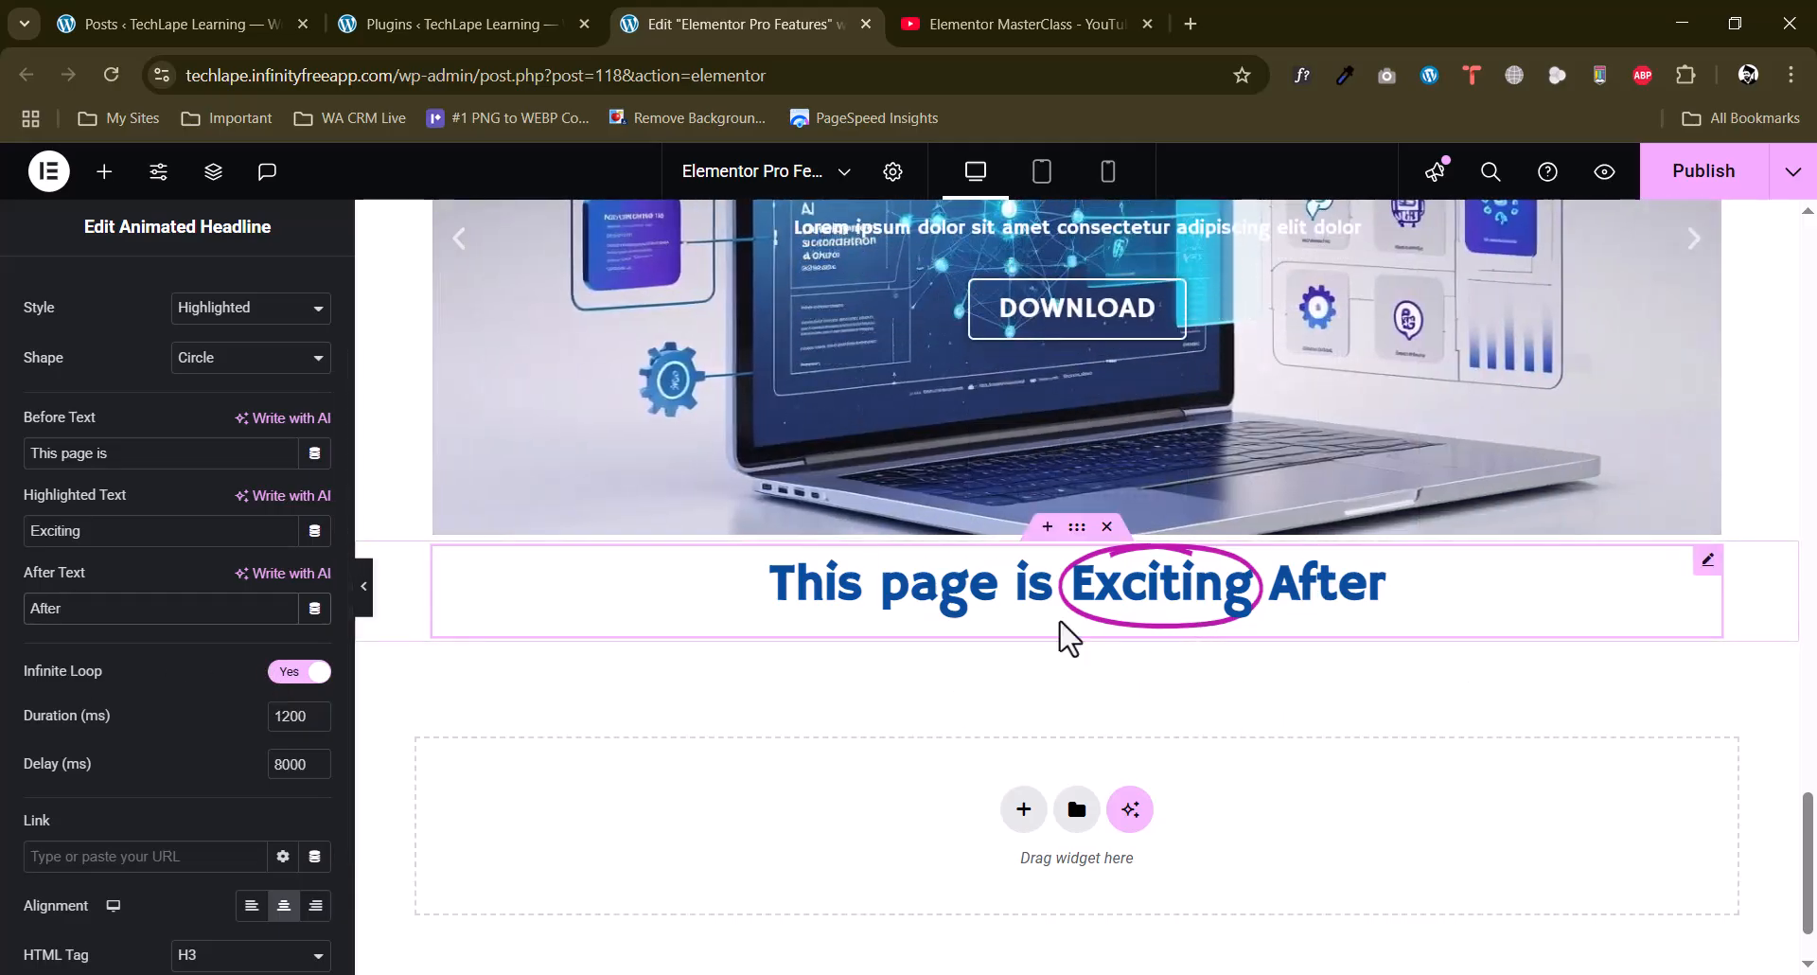
Try the Underline shape on the headline's highlighted text and change the shape to Diagonal.
scroll(9, 712, down, 2)
scroll(95, 705, up, 3)
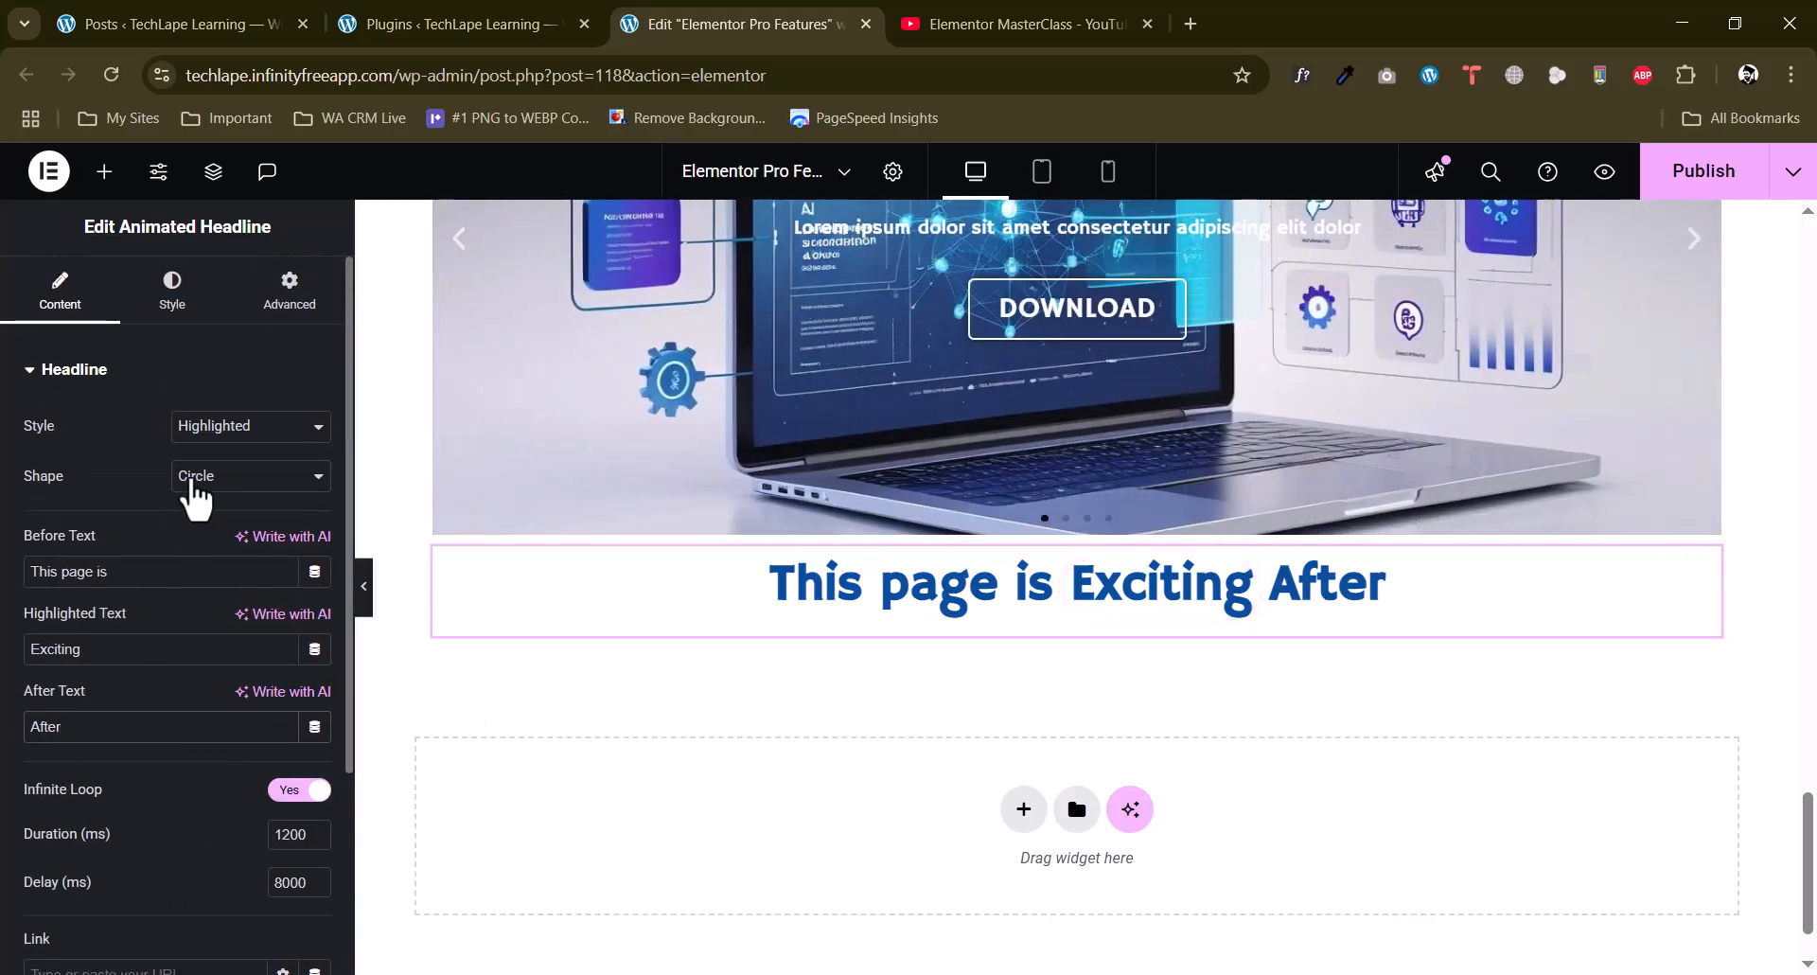
click(254, 476)
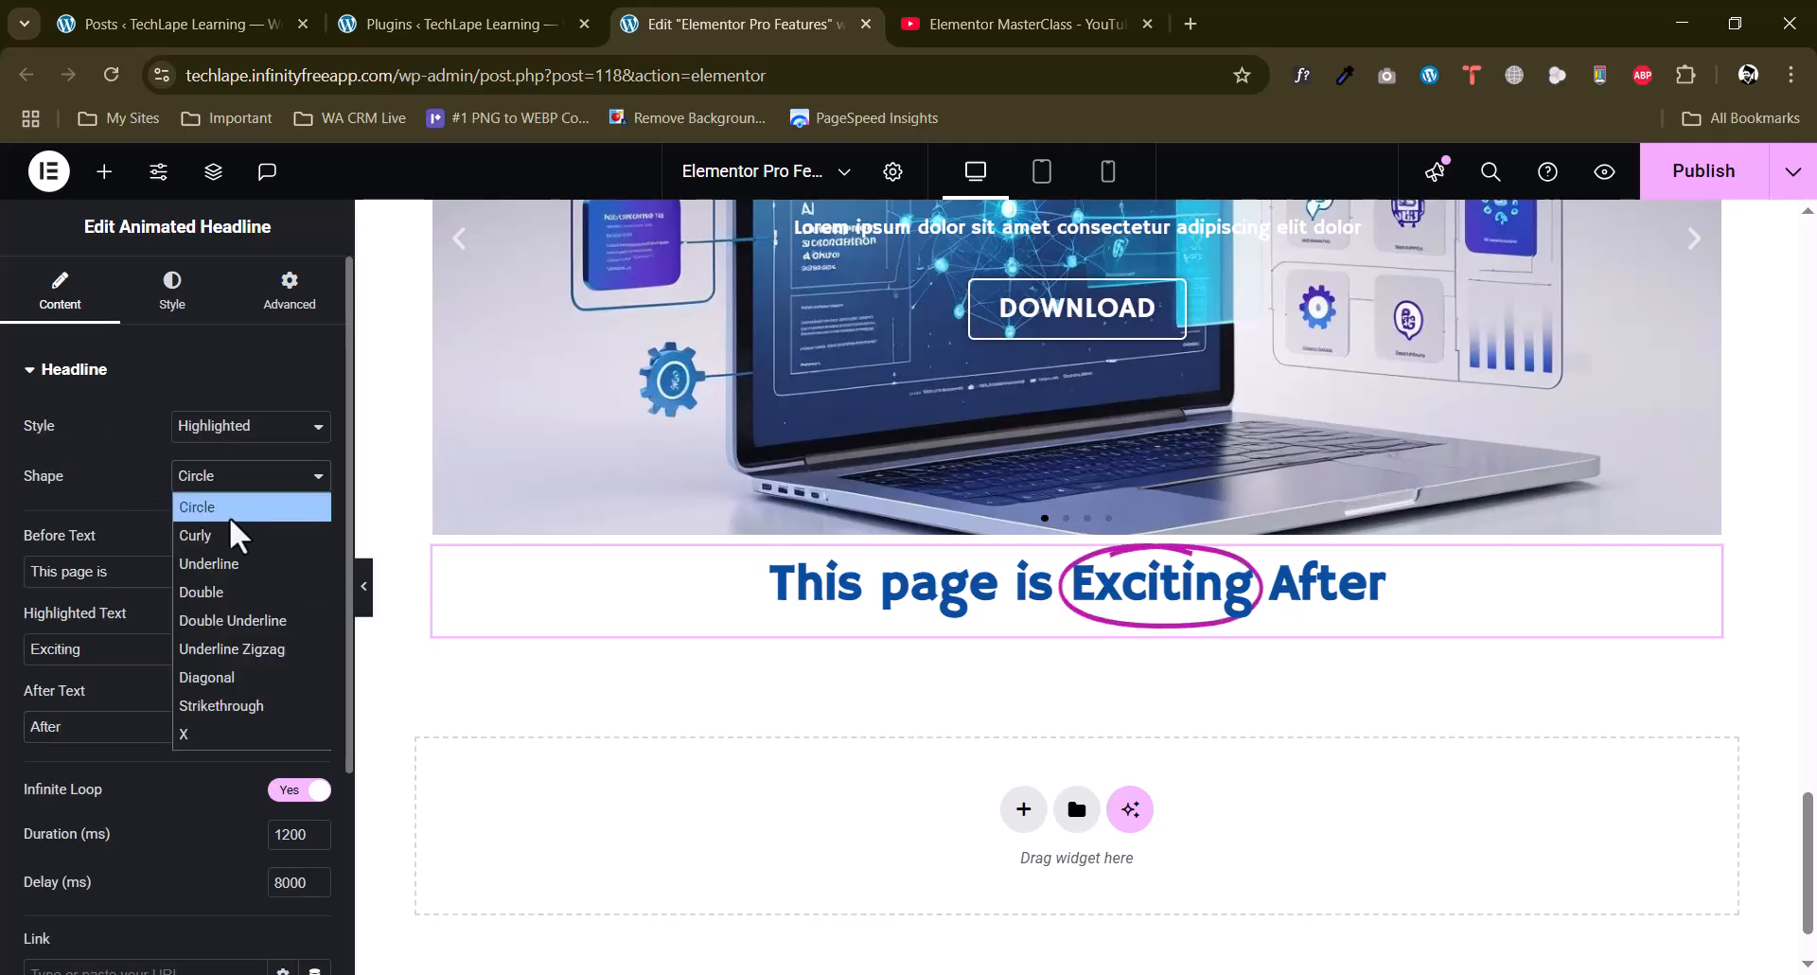
click(215, 563)
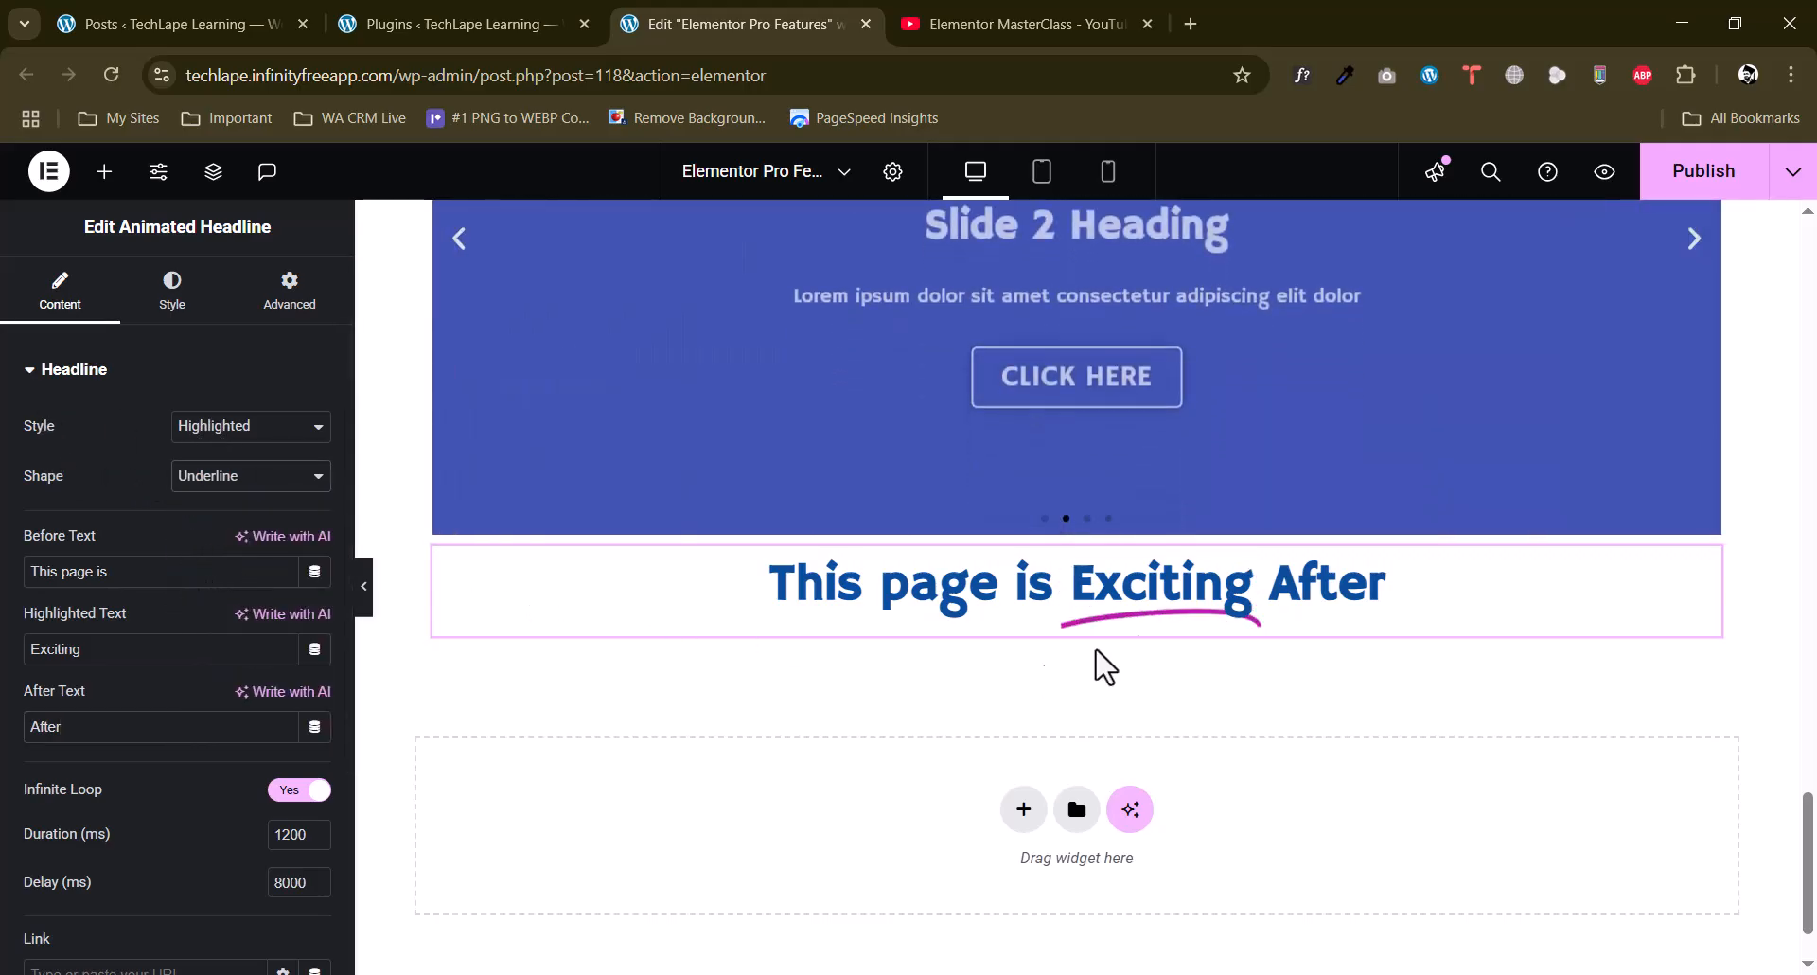
click(223, 477)
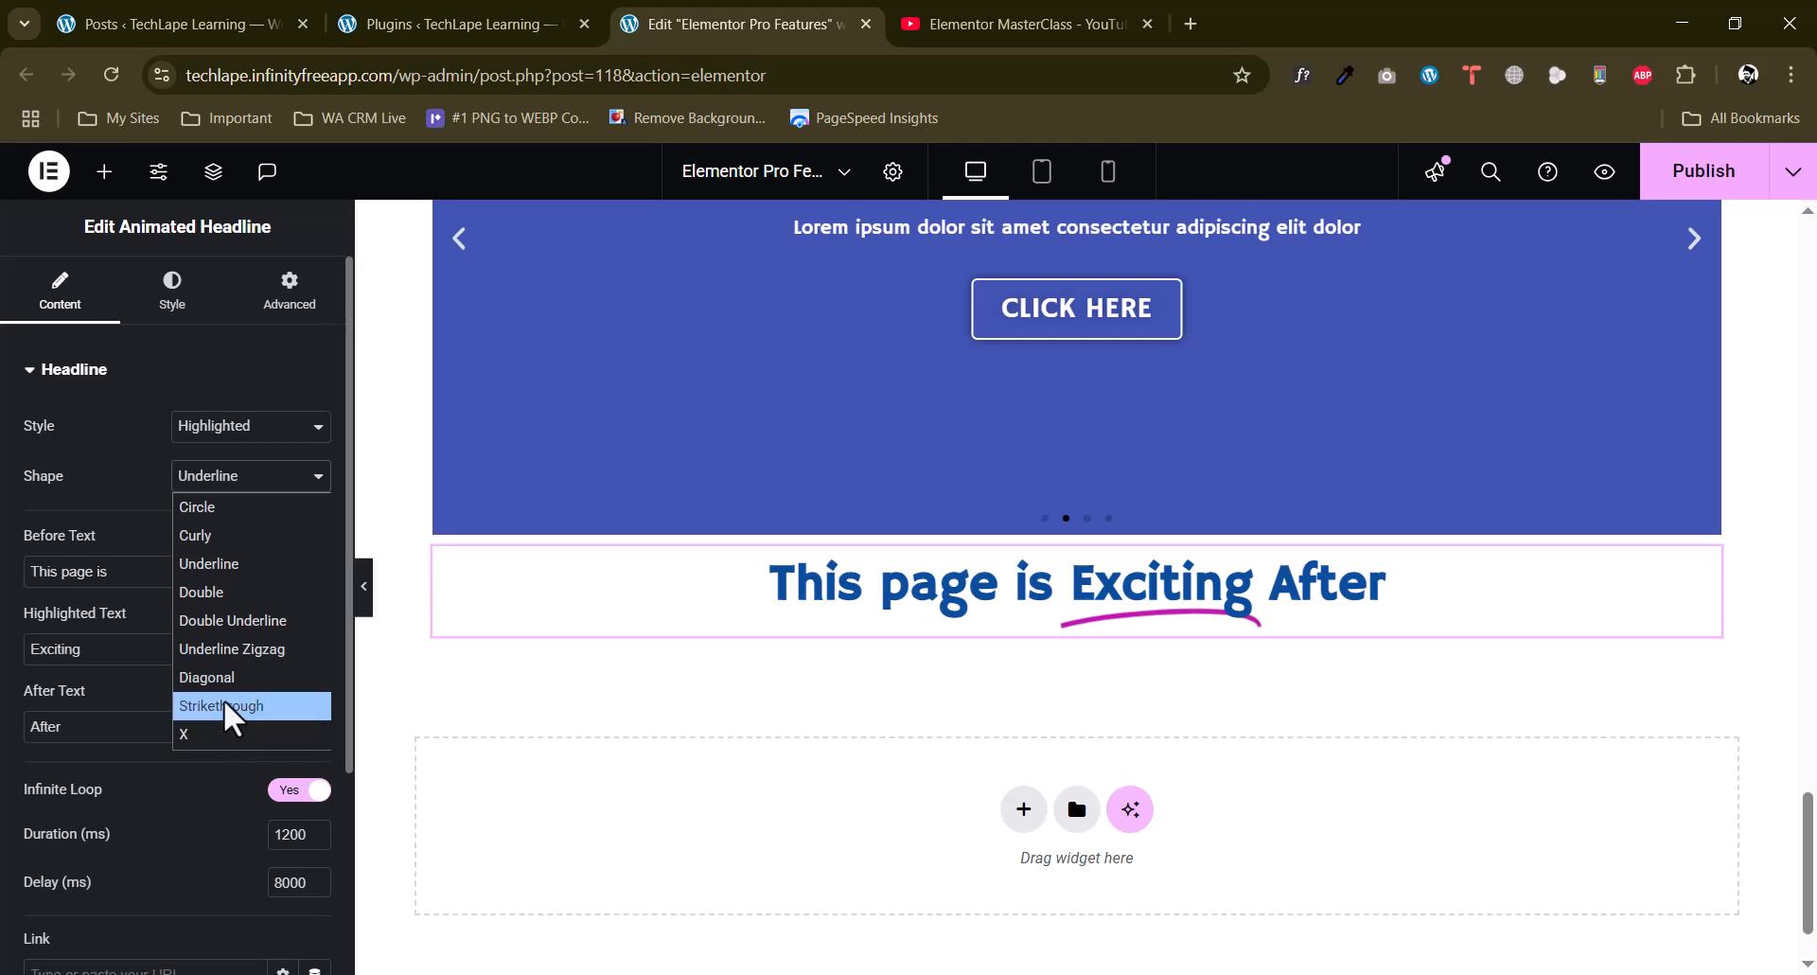
click(219, 683)
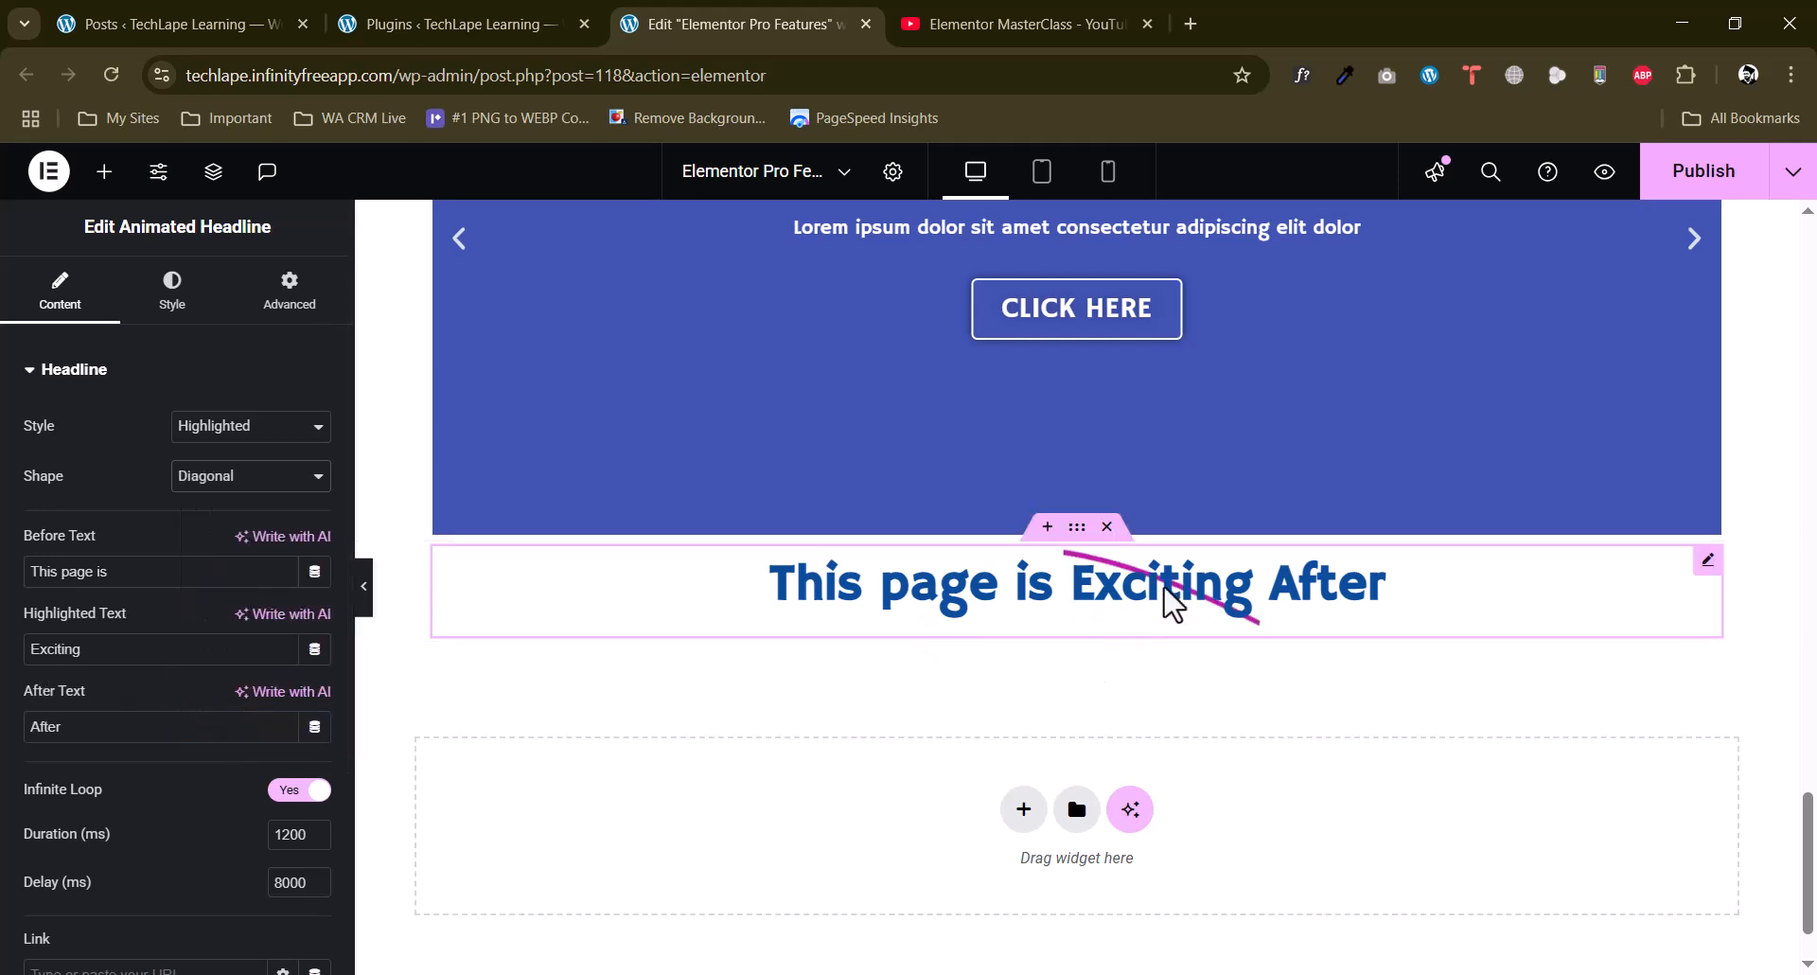
click(241, 480)
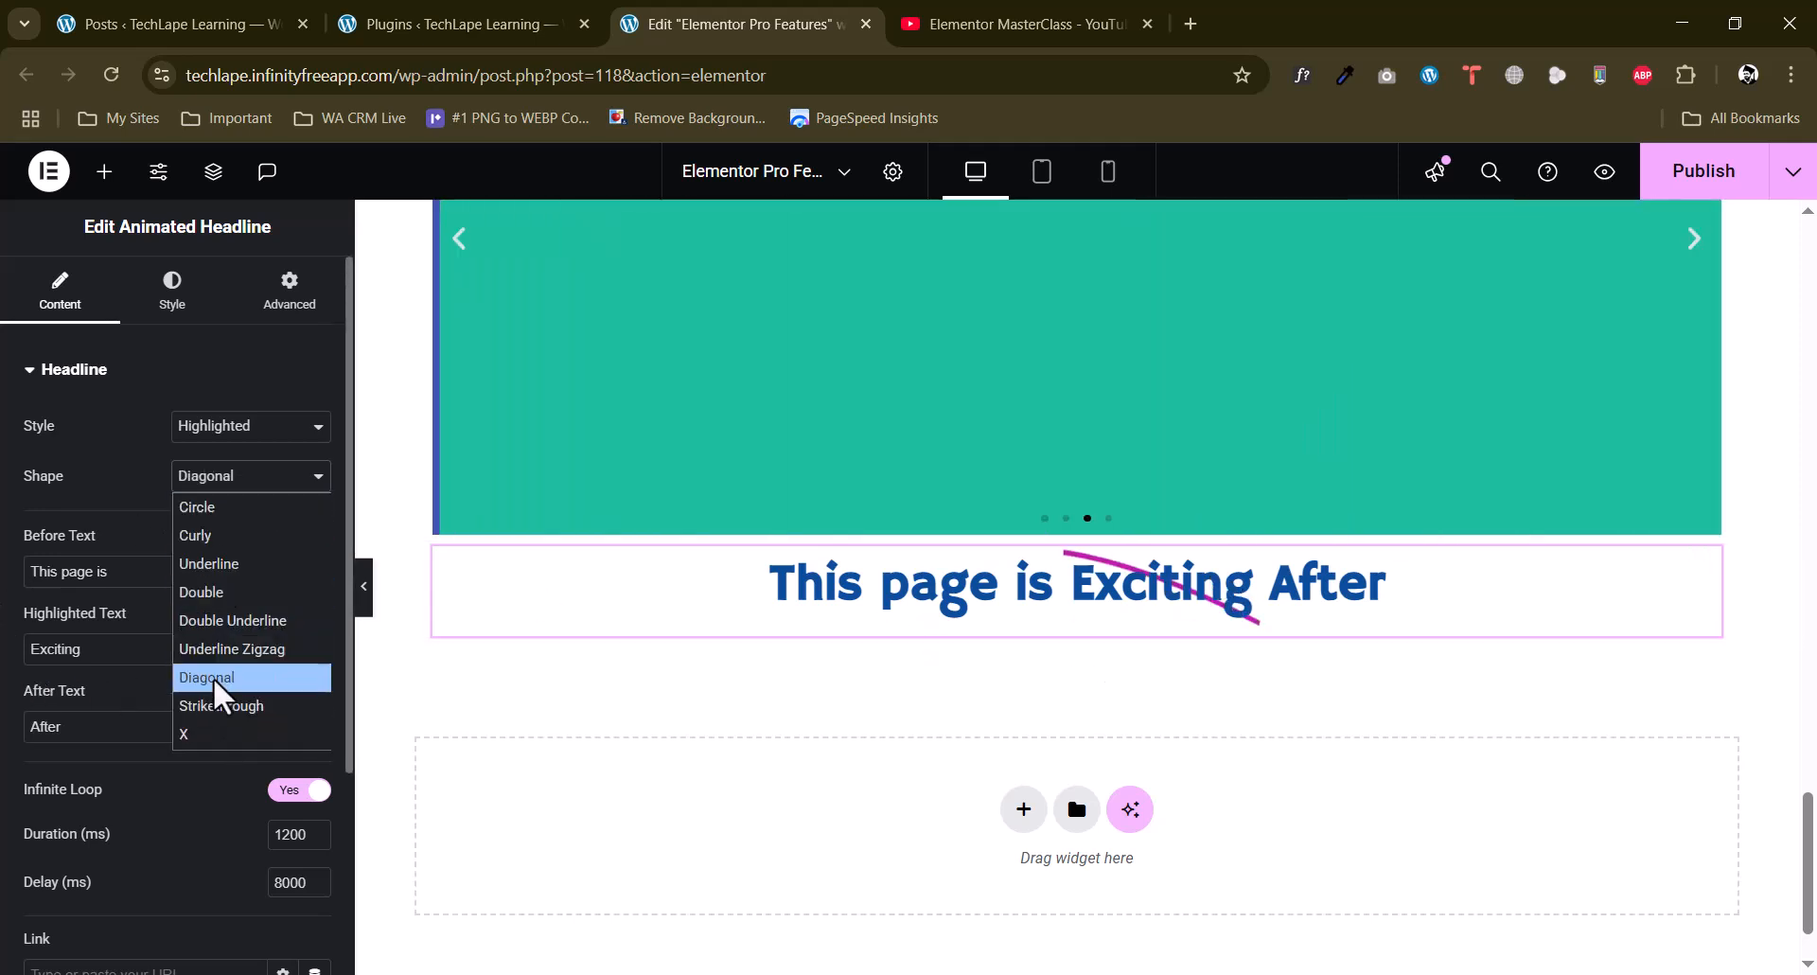
click(145, 454)
Switch the Animated Headline's style to Rotating and check its rotating text entries.
click(232, 428)
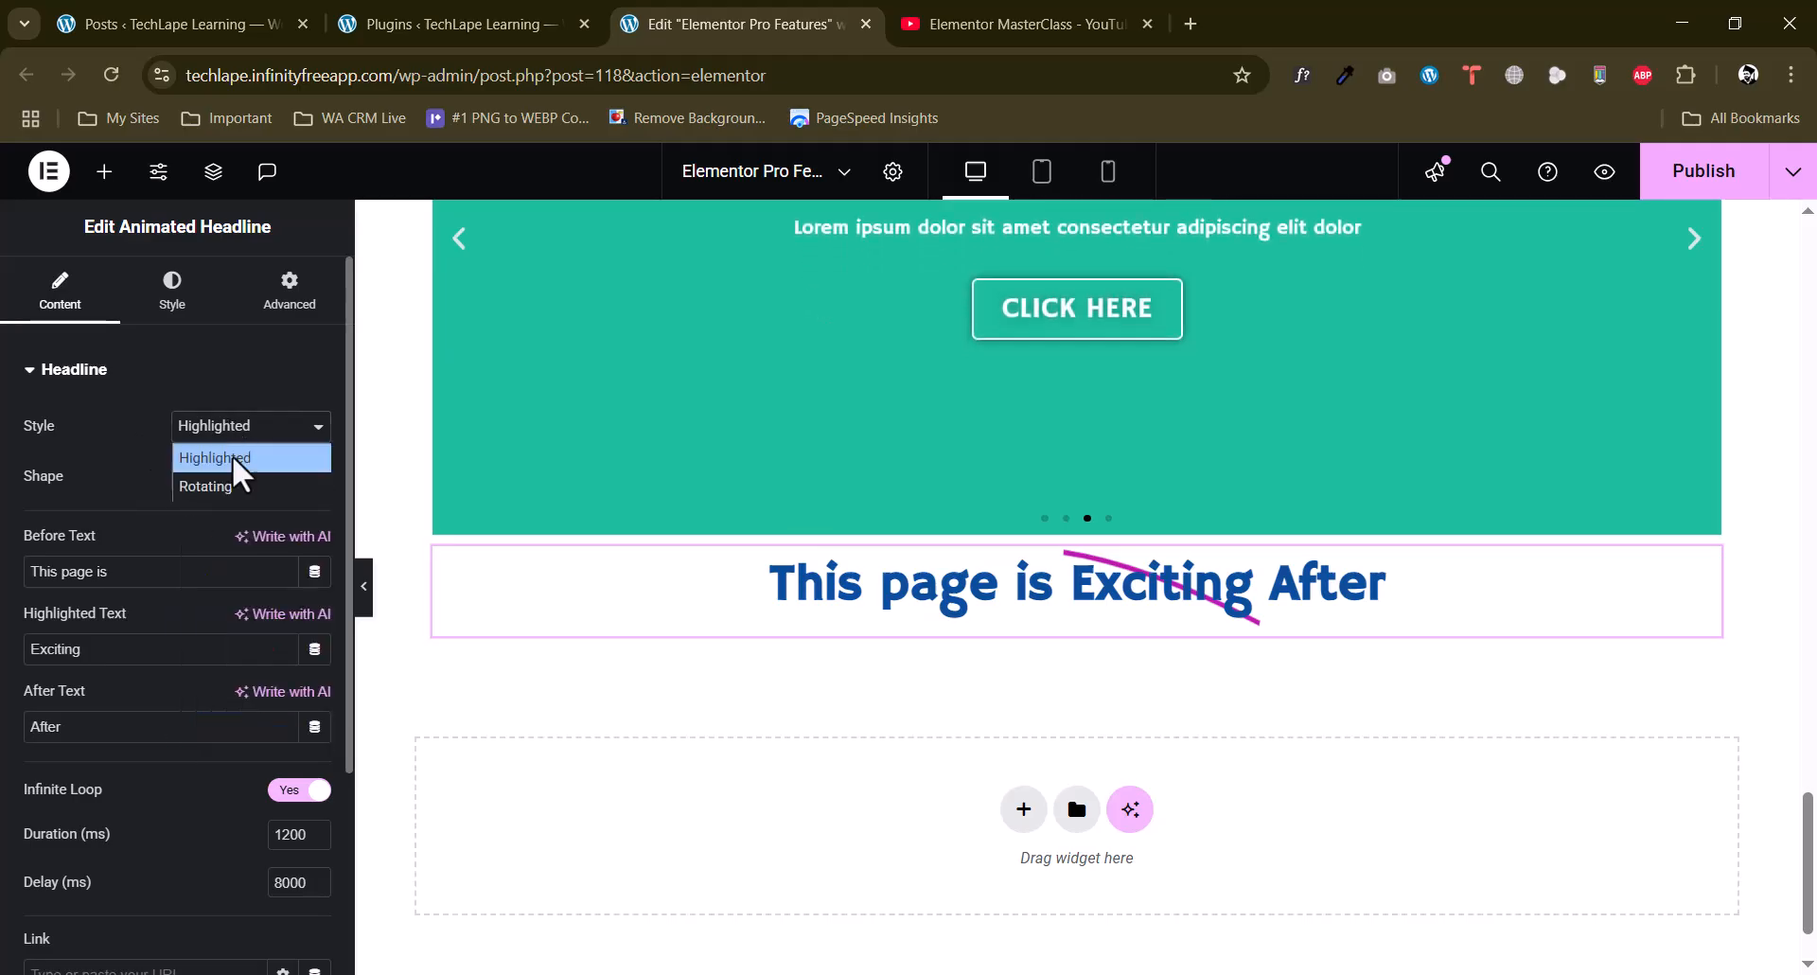
click(232, 488)
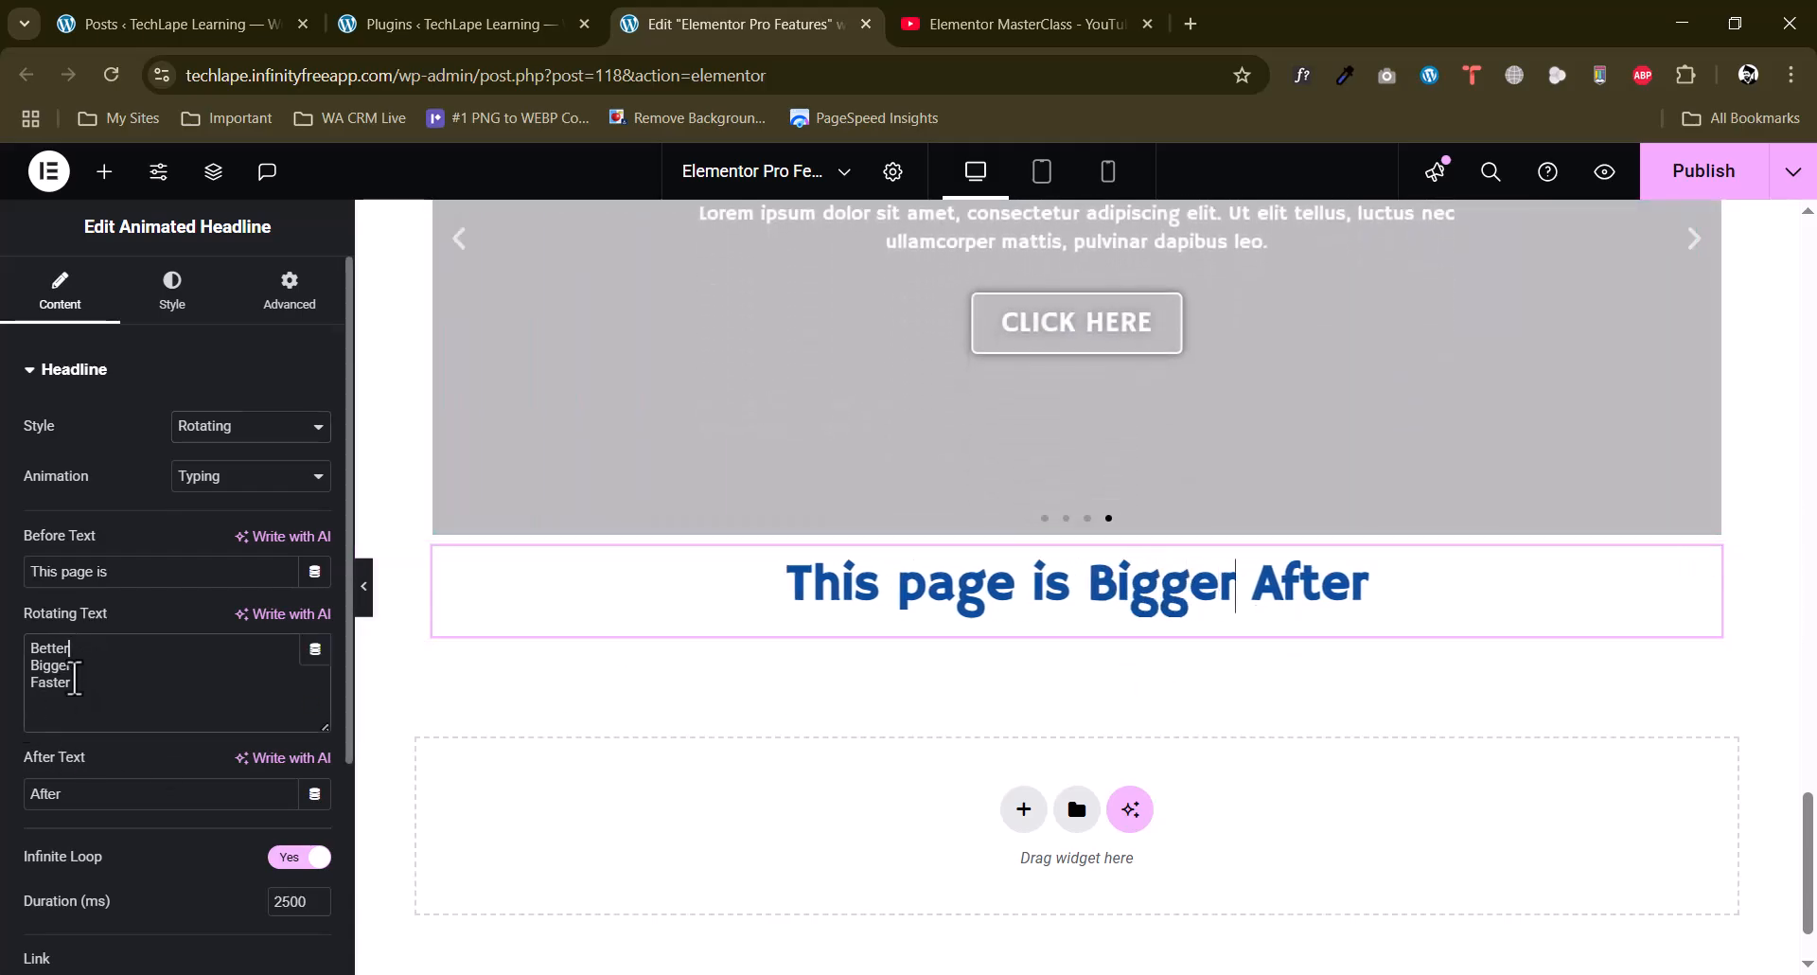
double_click(79, 649)
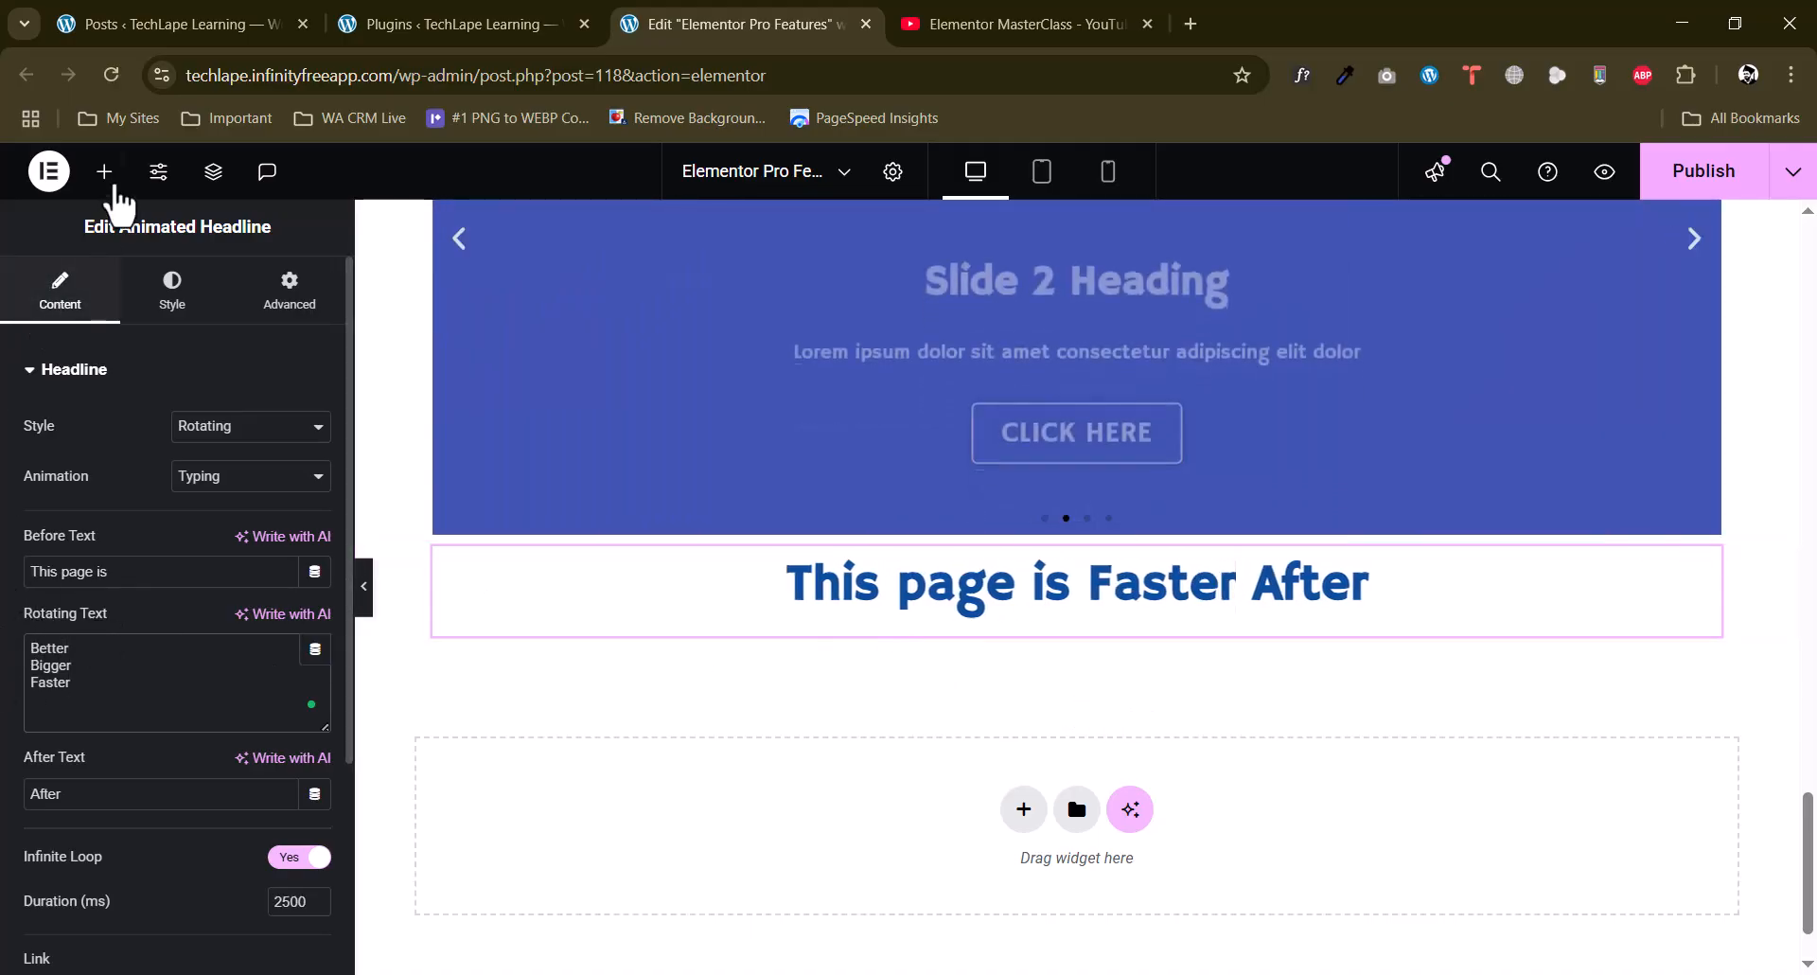
Add a Hotspot widget directly below the Animated Headline.
click(104, 171)
scroll(5, 587, down, 15)
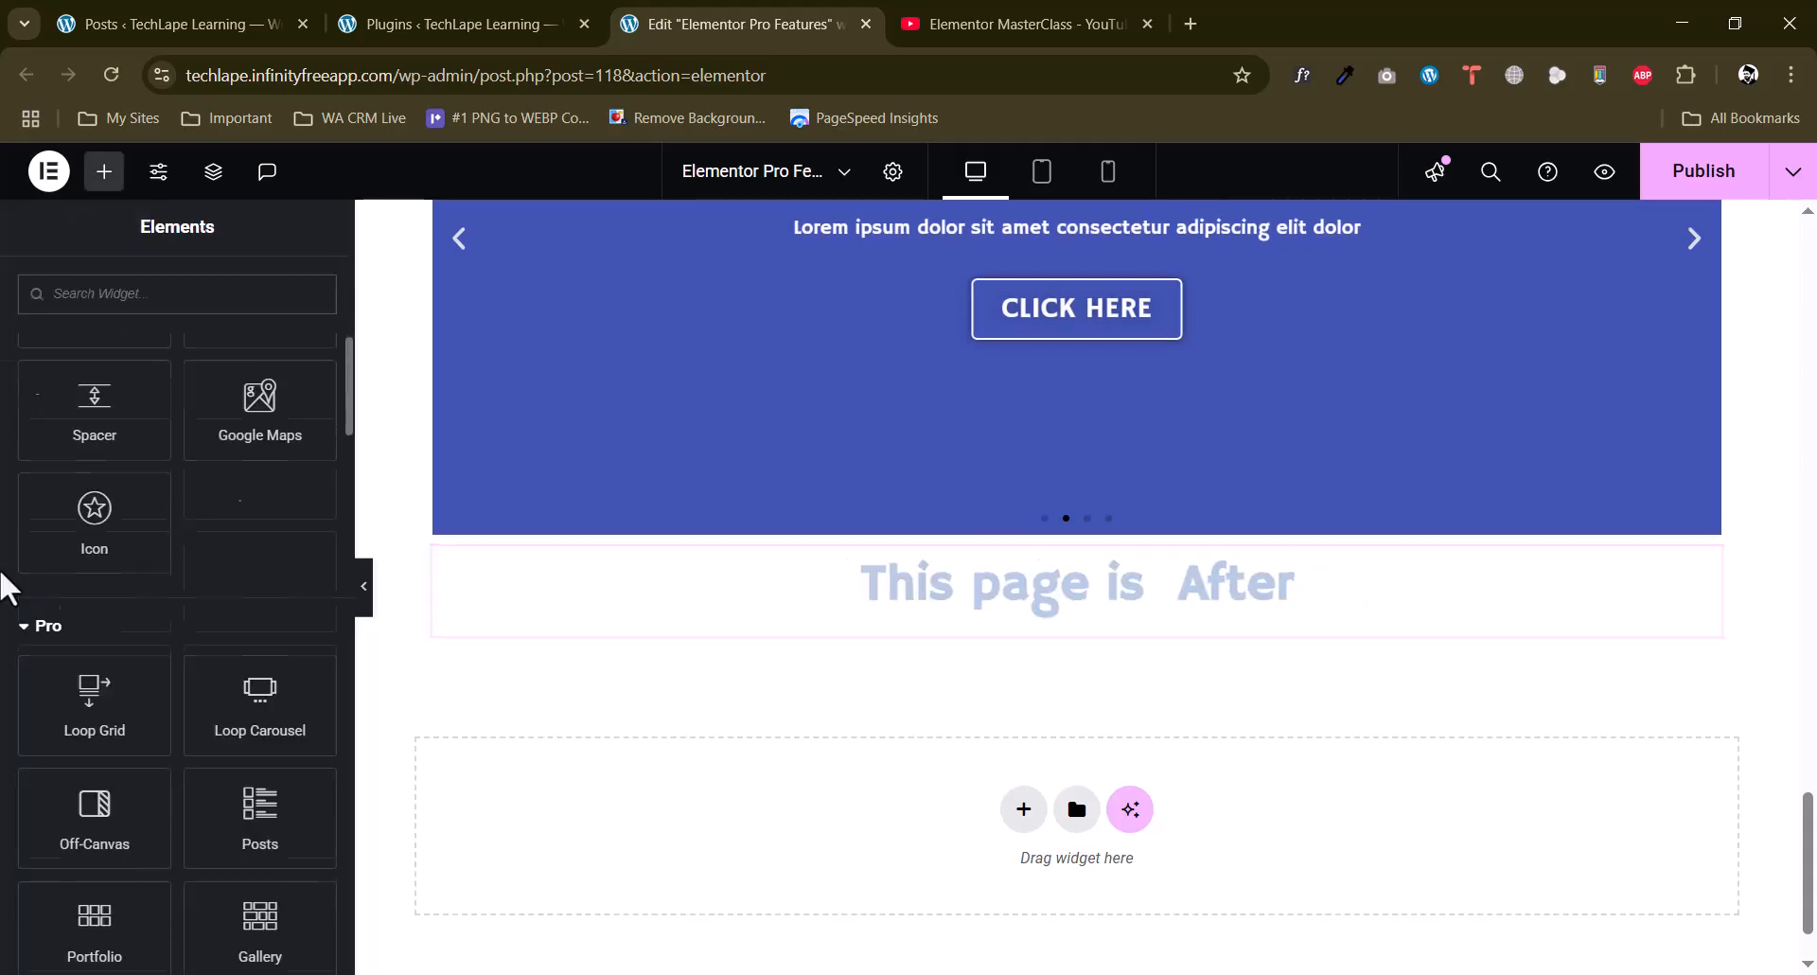
scroll(5, 587, up, 1)
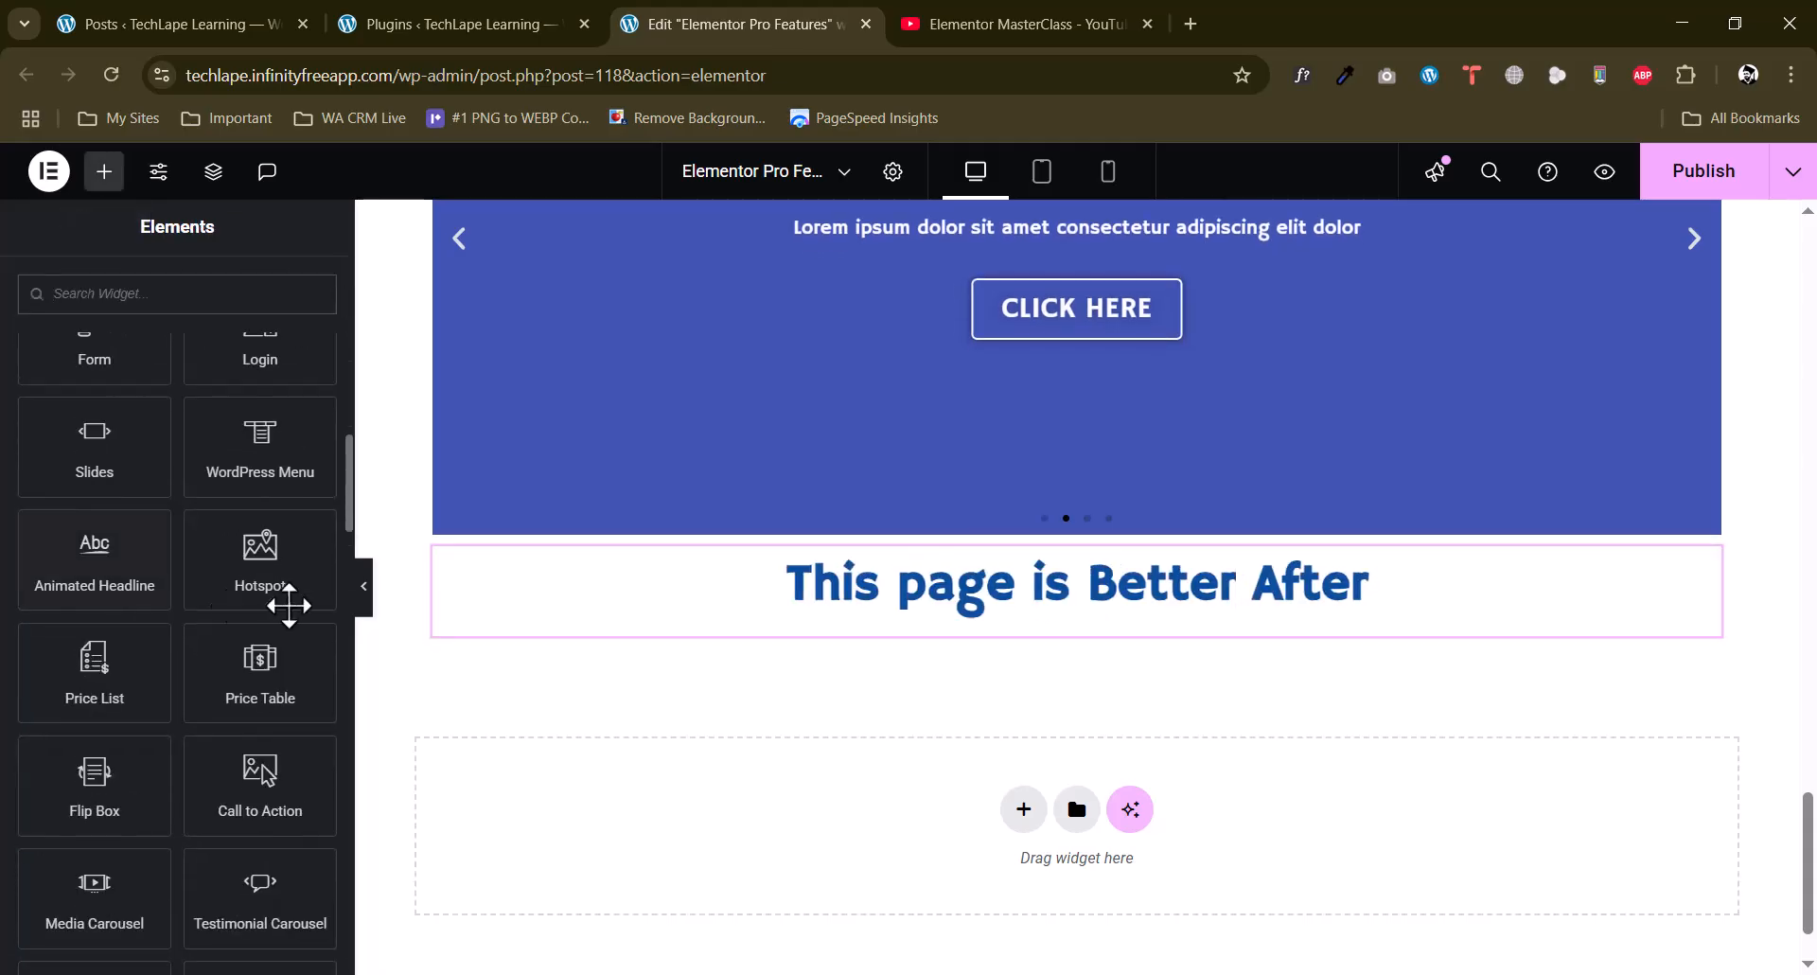
scroll(674, 642, down, 1)
drag(297, 588, 1029, 715)
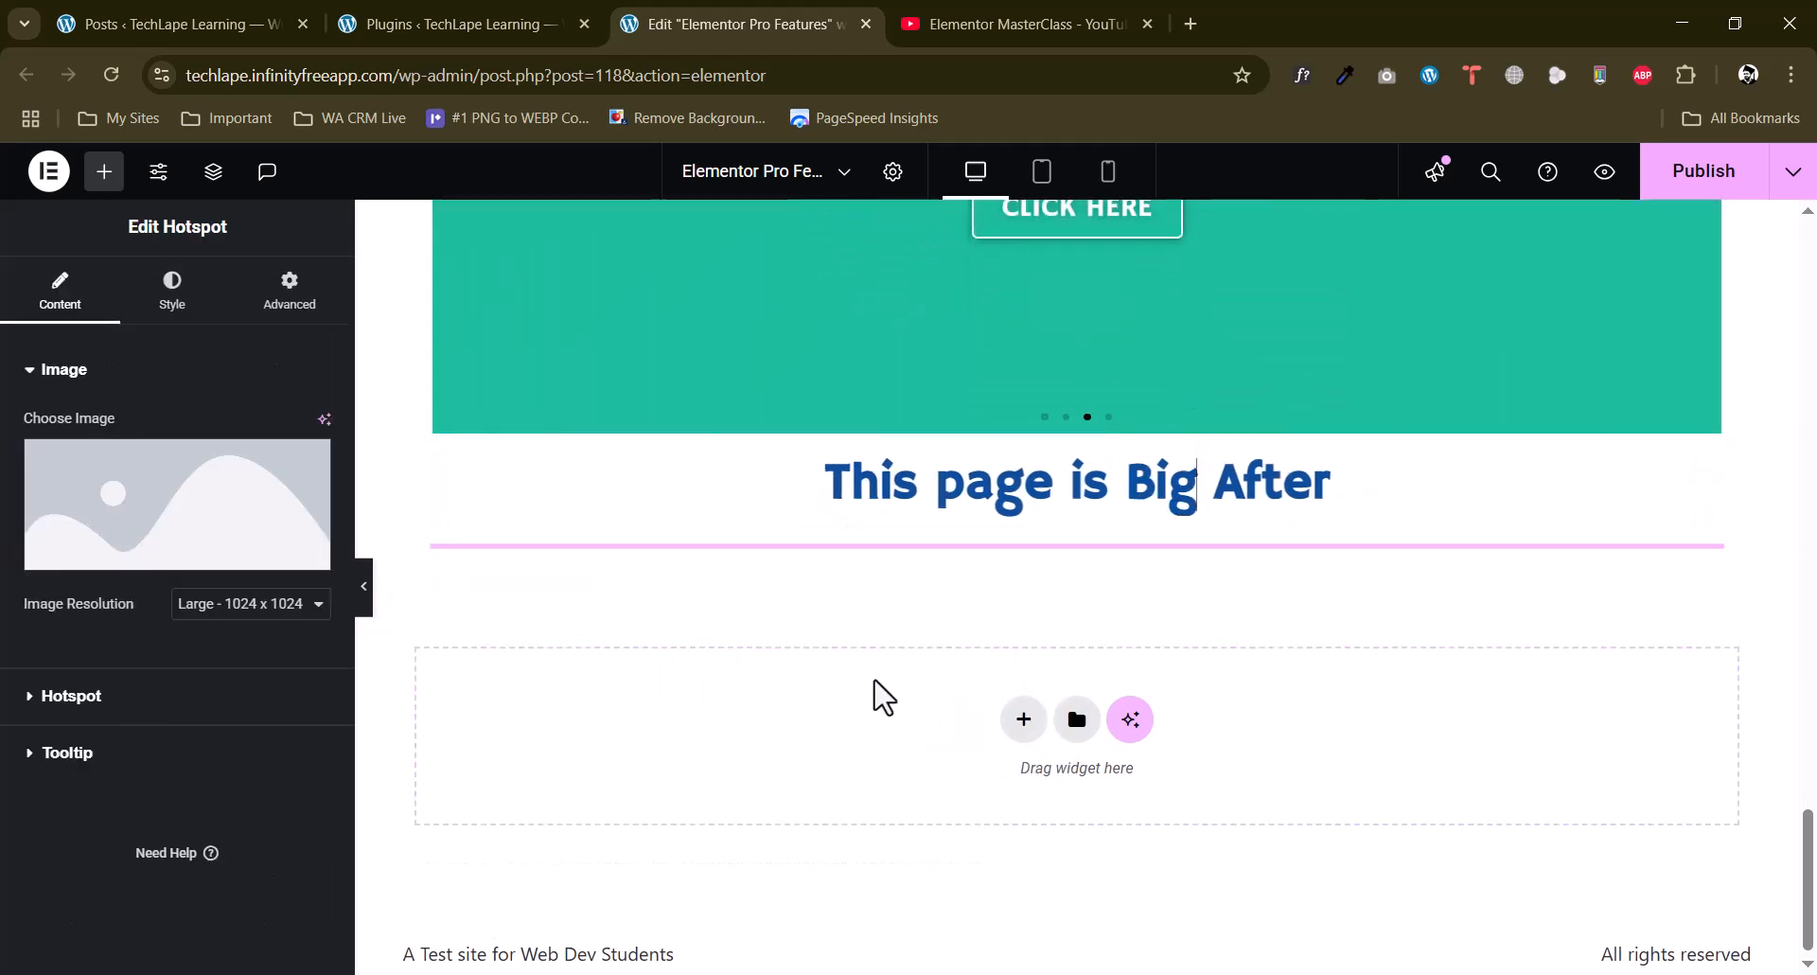
scroll(851, 700, down, 4)
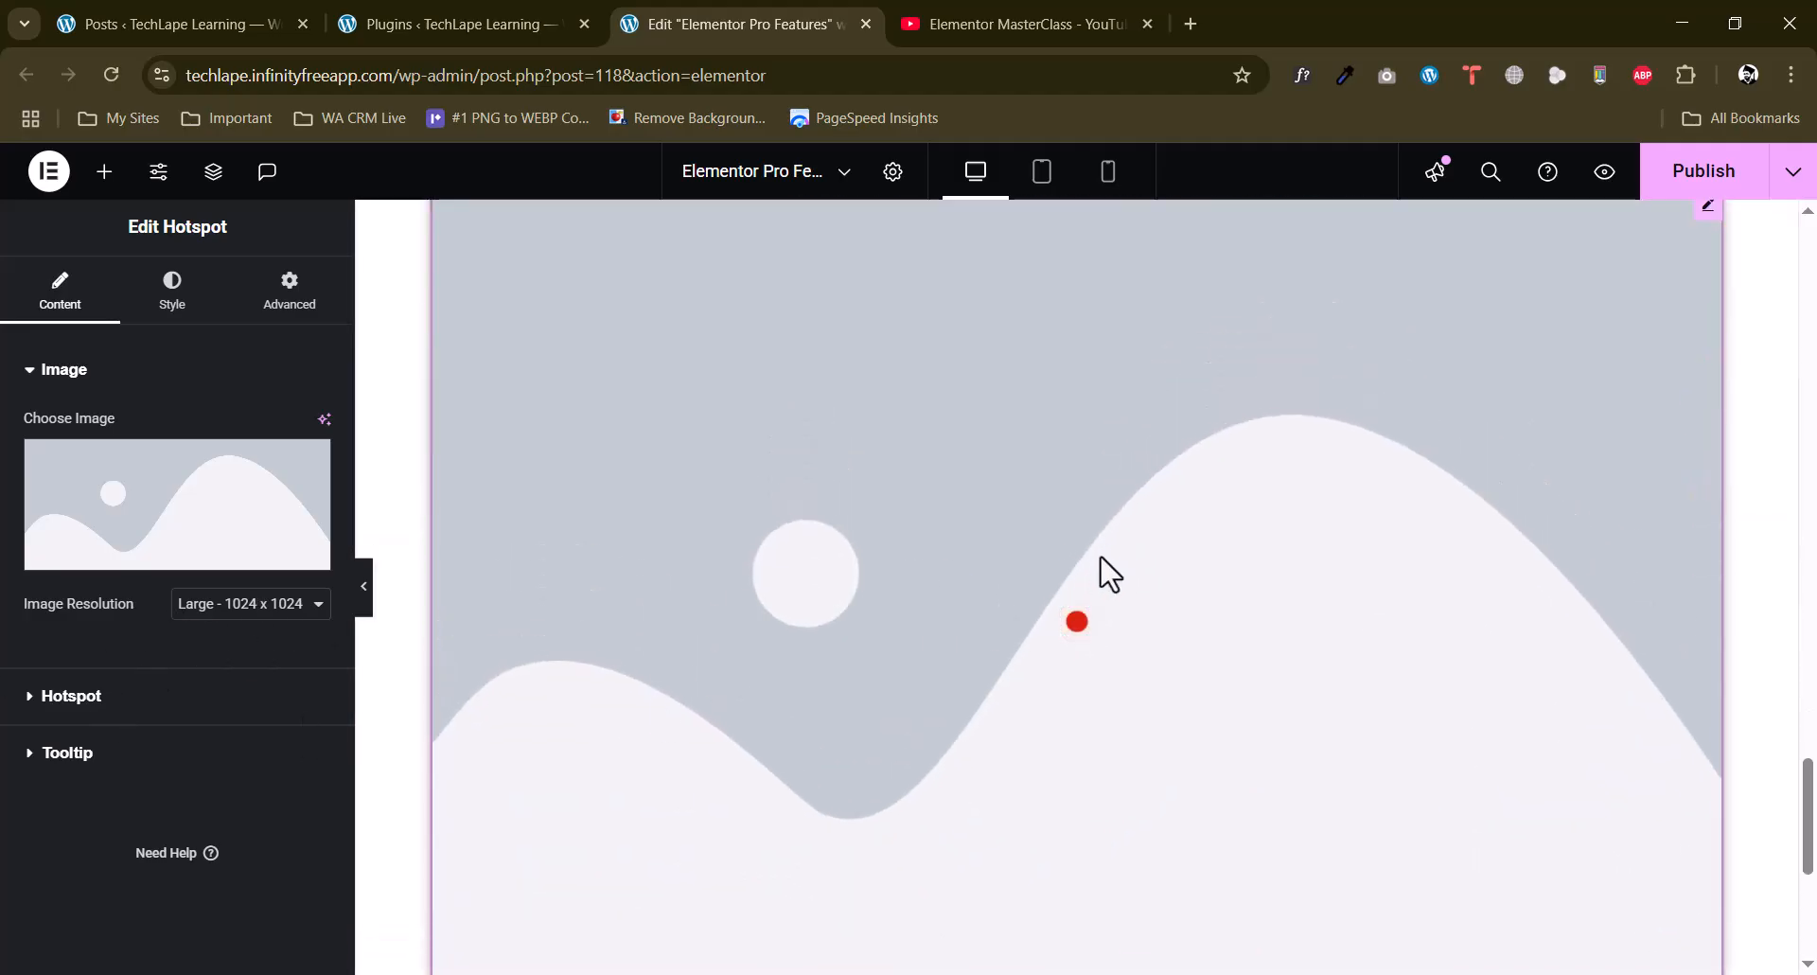
Set the Hotspot's image resolution to Full and use the profile page screenshot from the media library as its image.
click(234, 613)
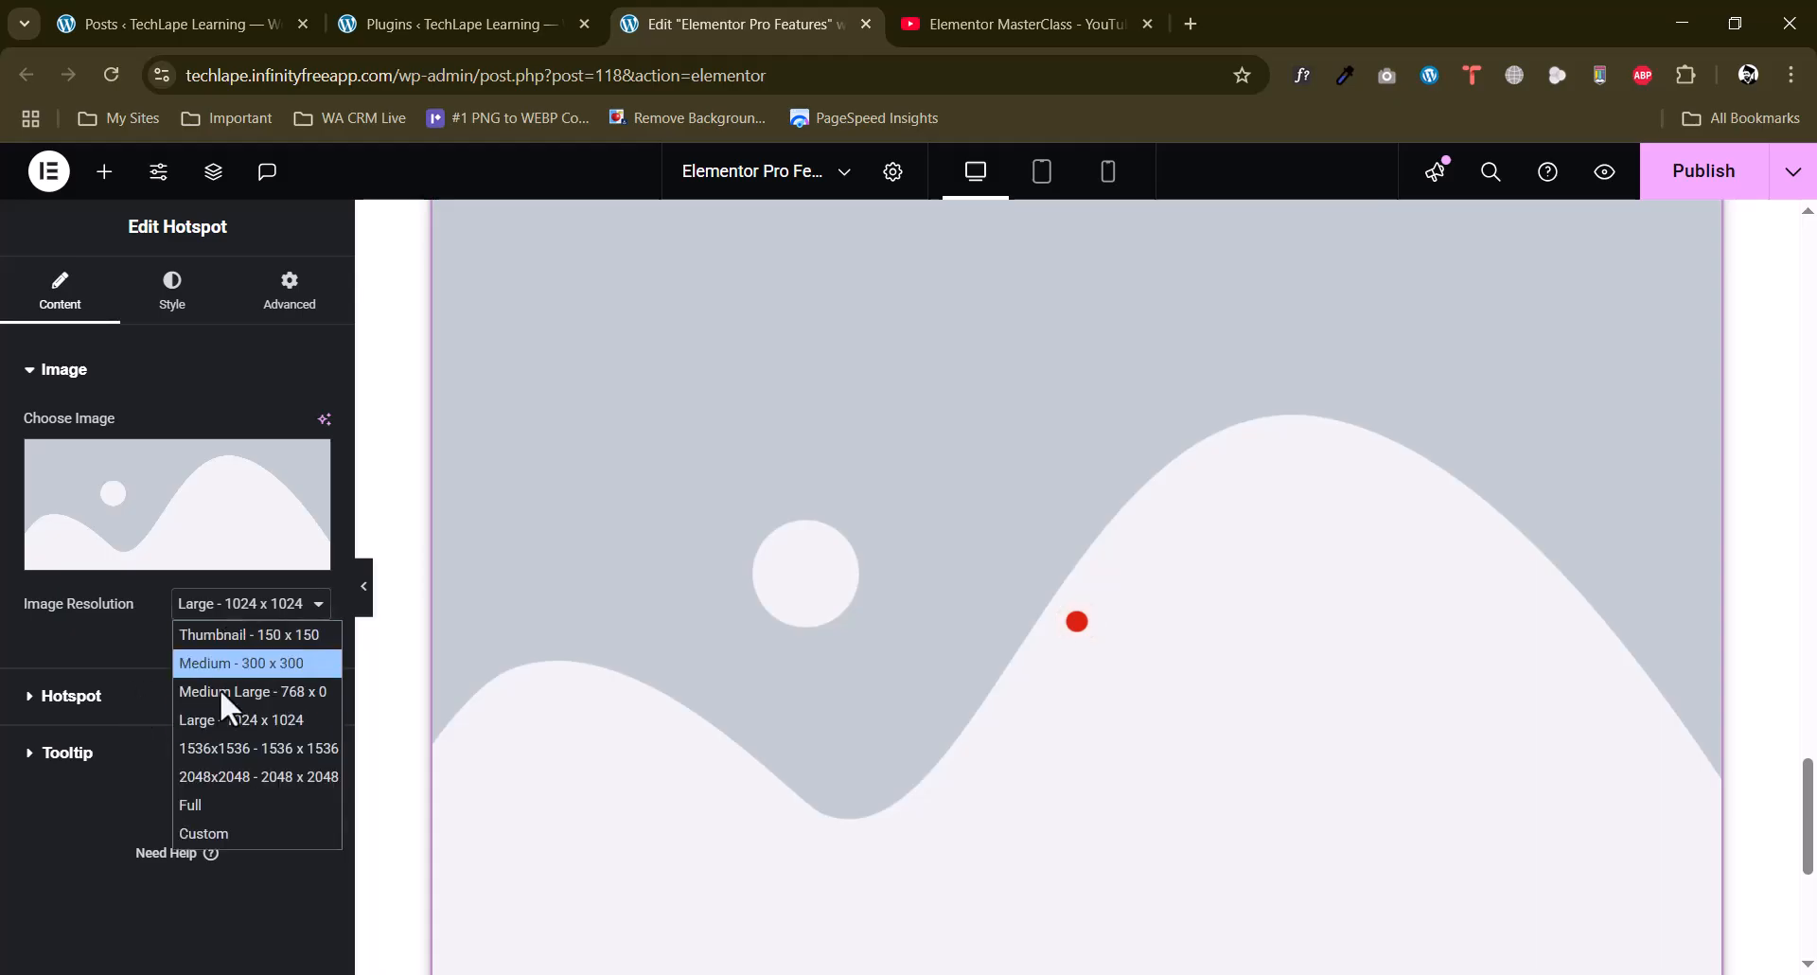
click(200, 806)
click(171, 563)
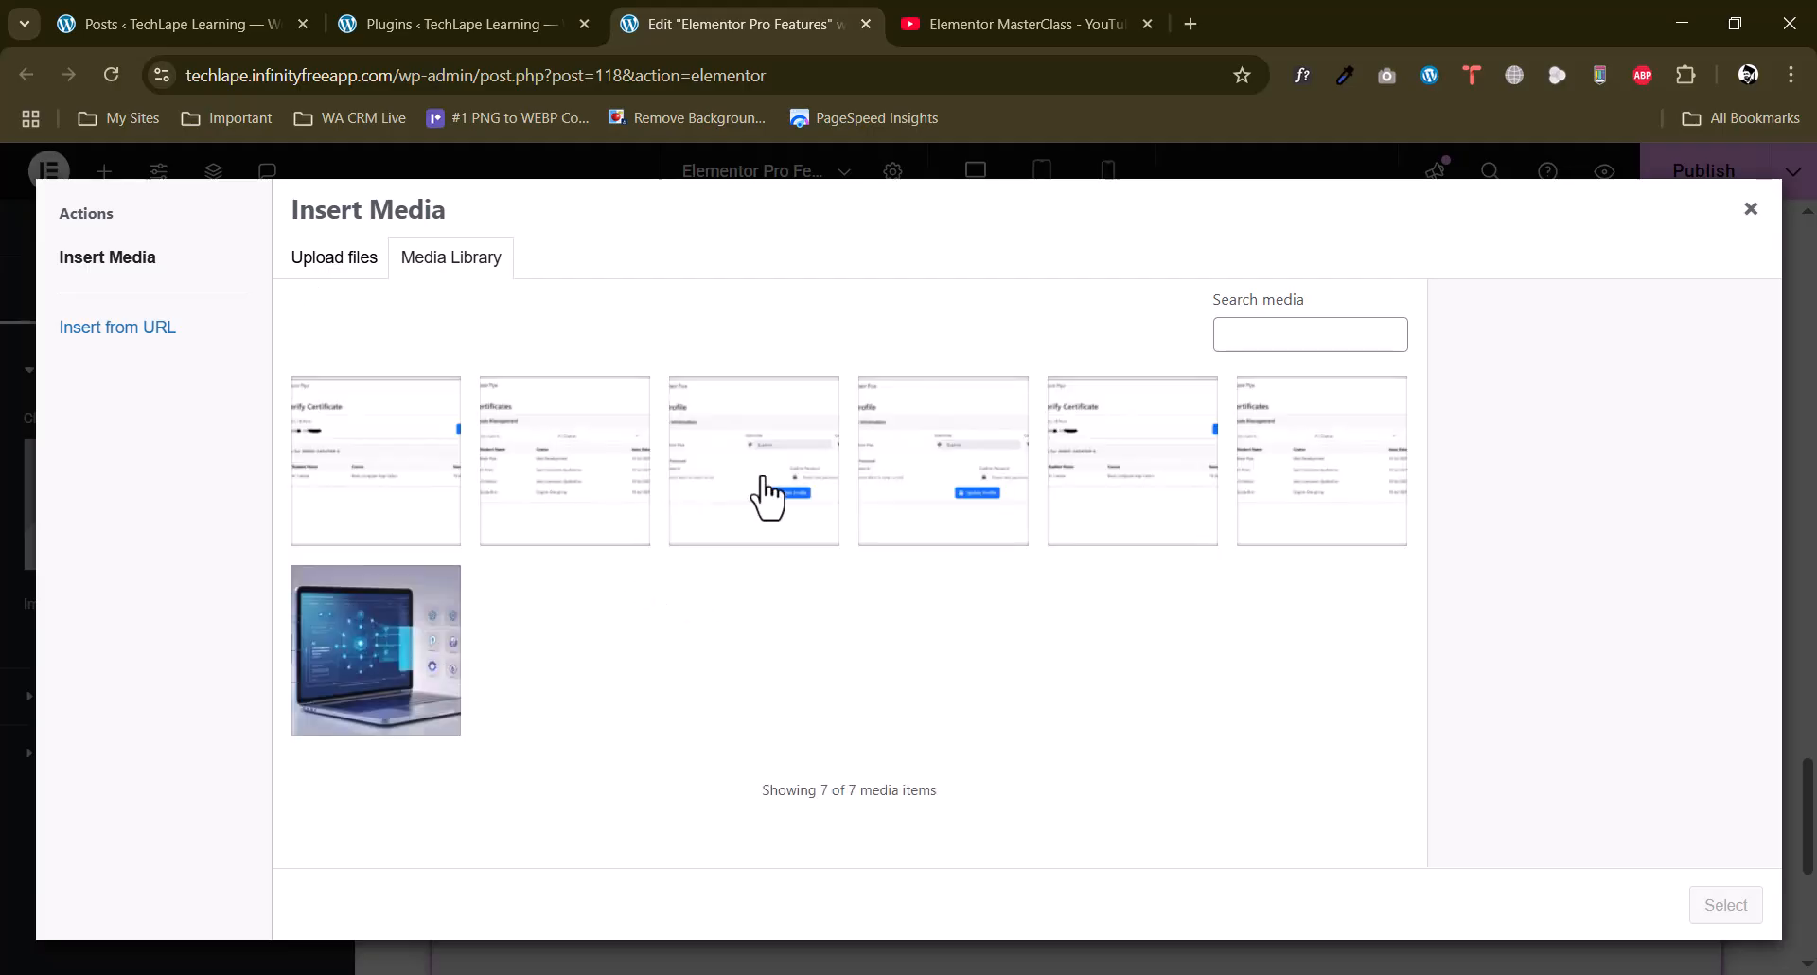
click(760, 499)
click(1706, 913)
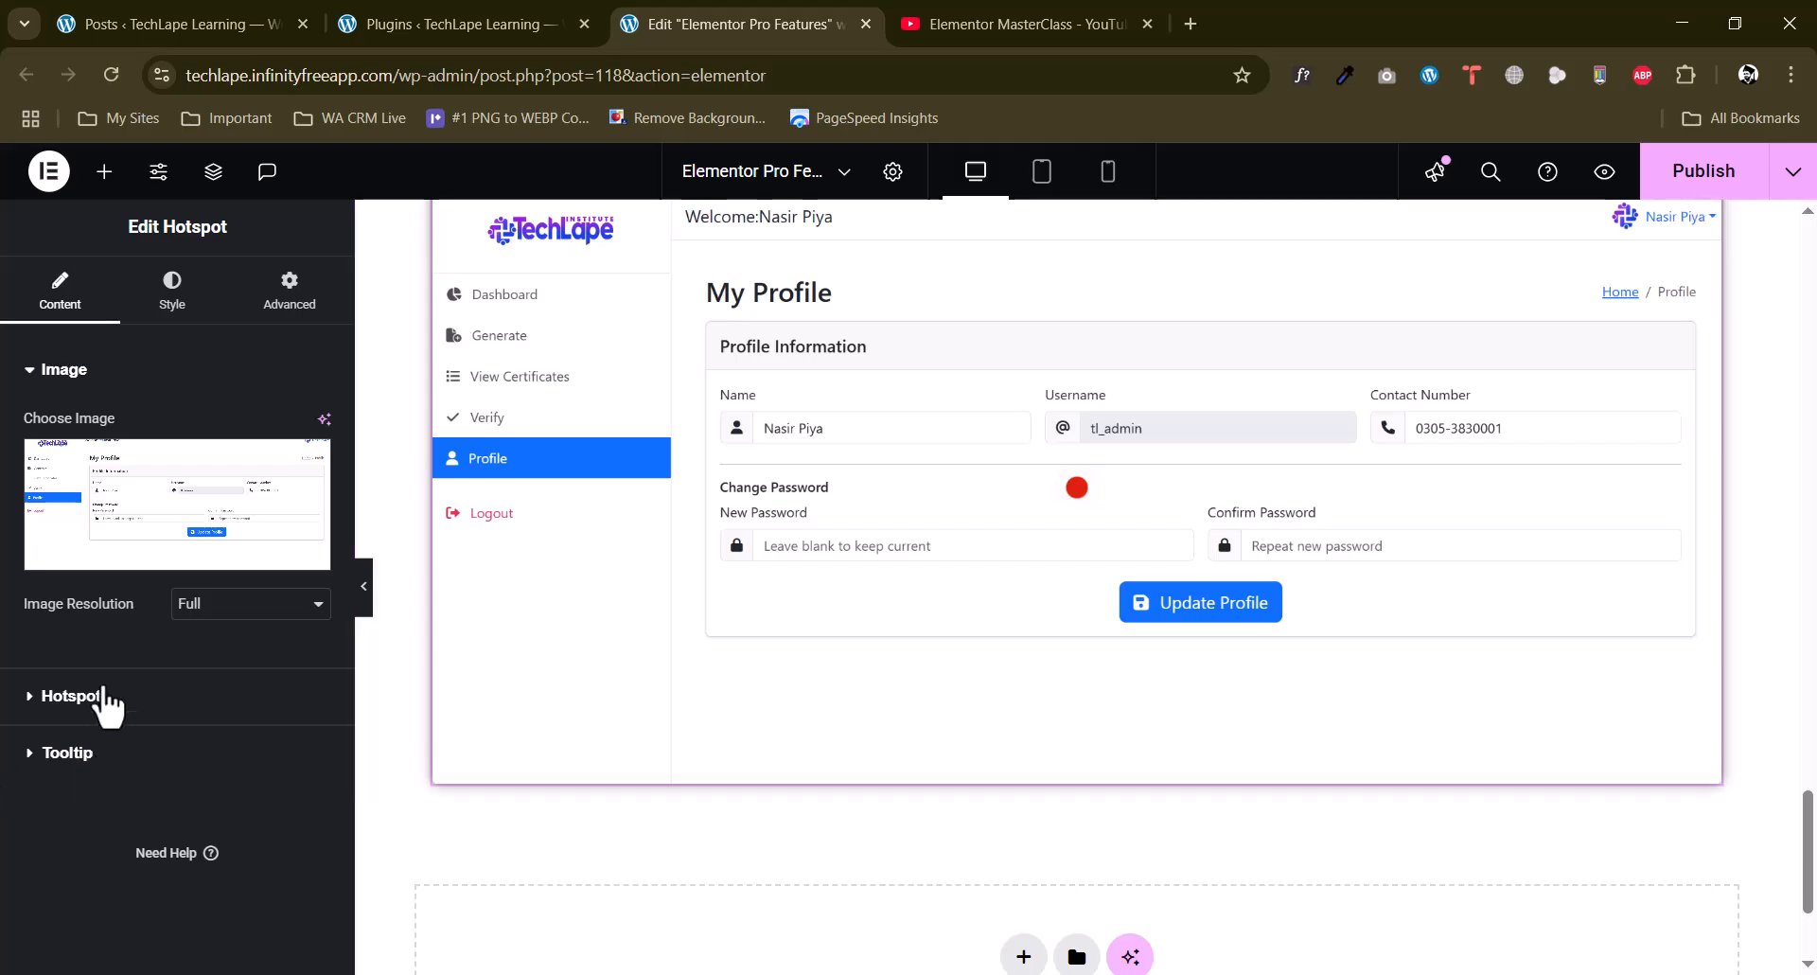
Try the custom hotspot size option on the first hotspot item and switch it off again.
click(71, 695)
click(162, 530)
scroll(153, 656, down, 3)
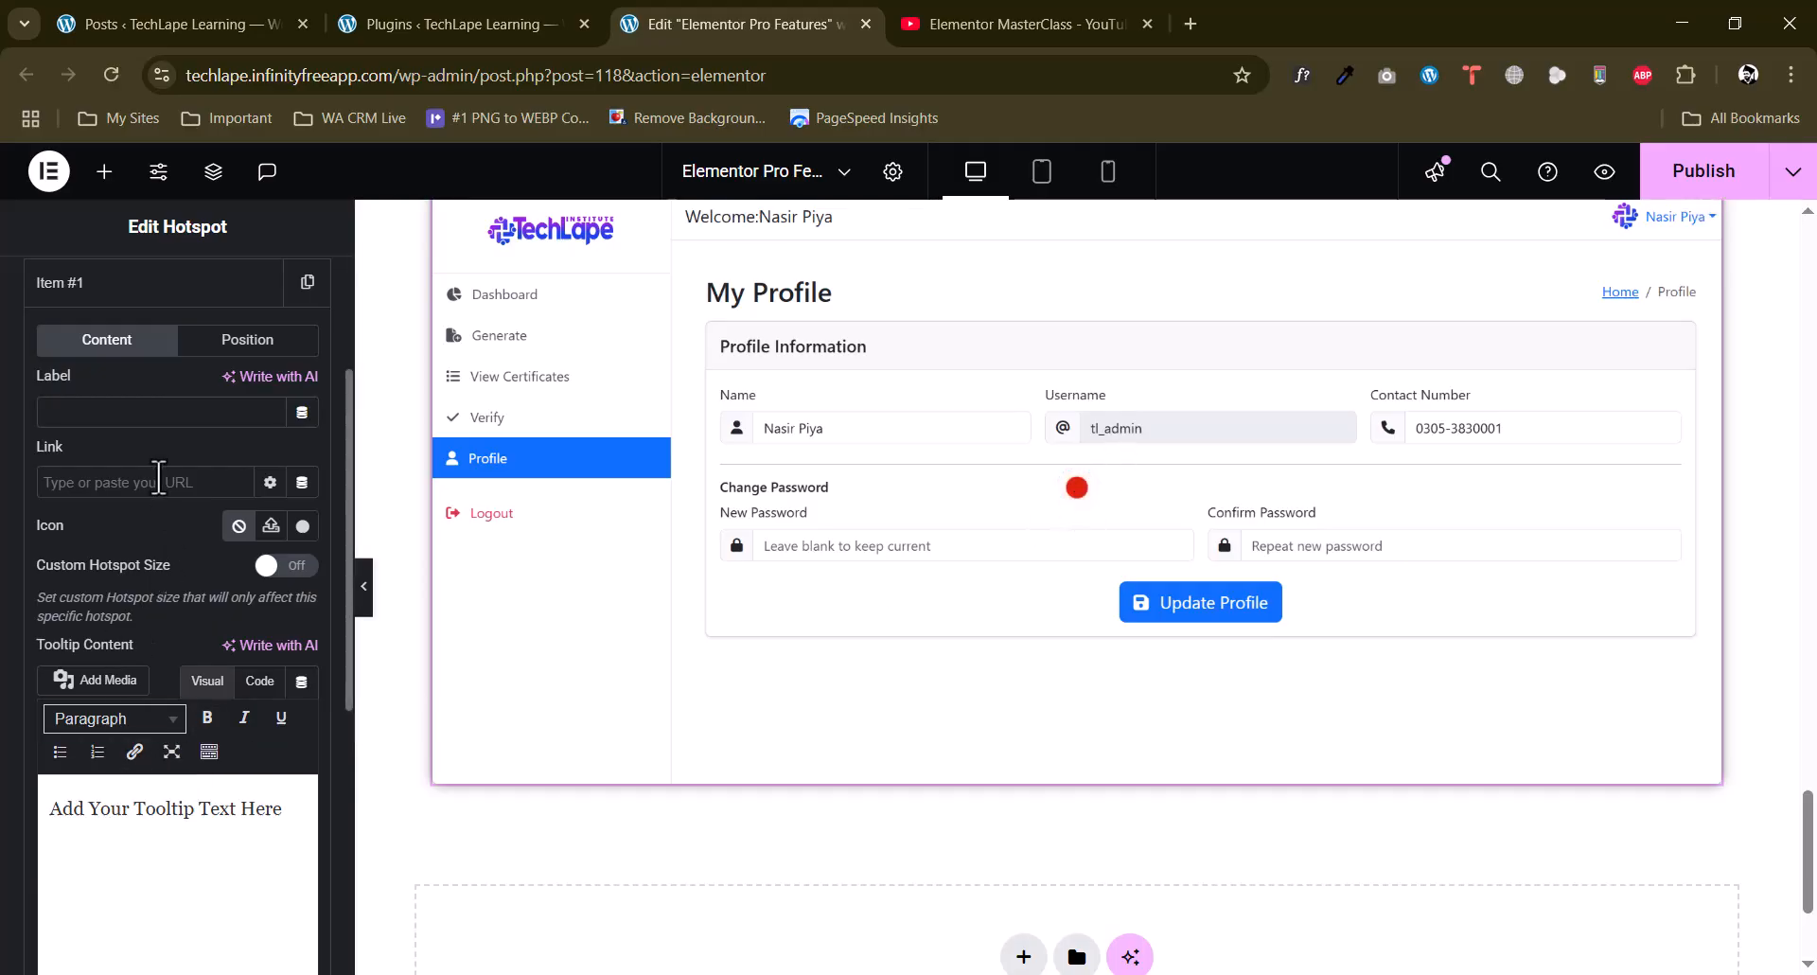
click(287, 568)
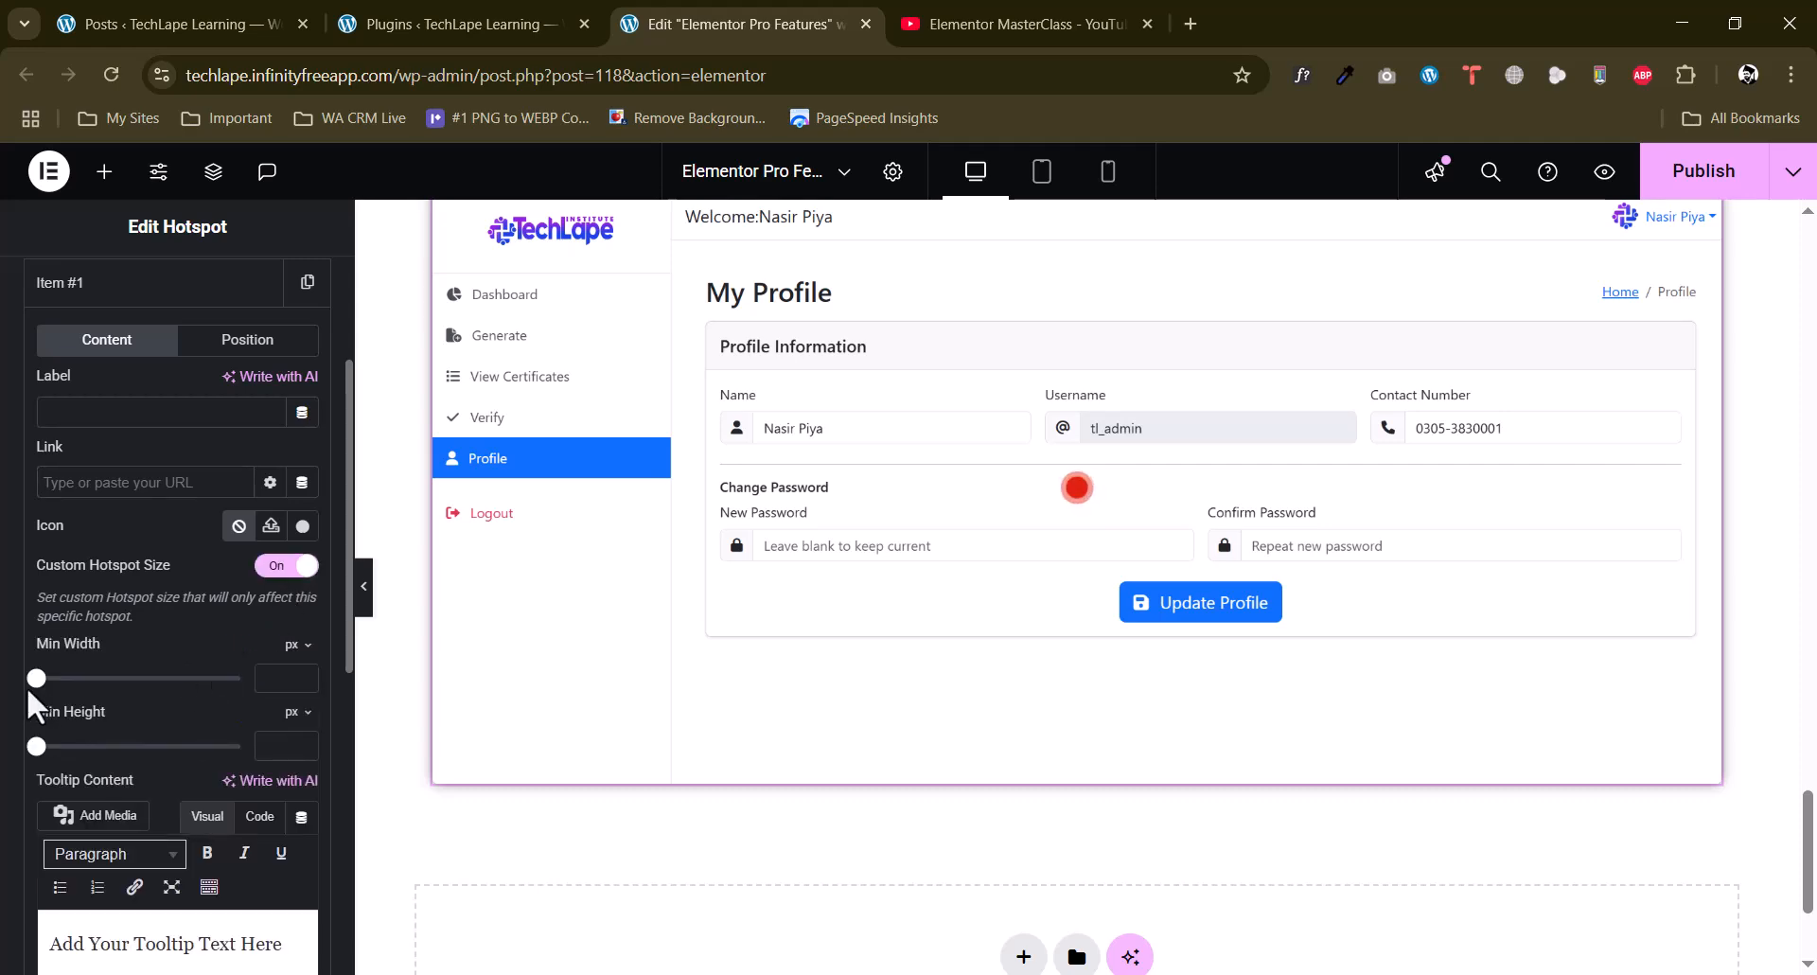
mouse_move(36, 681)
mouse_down()
mouse_move(138, 680)
mouse_move(36, 680)
mouse_up()
click(273, 573)
scroll(10, 613, down, 5)
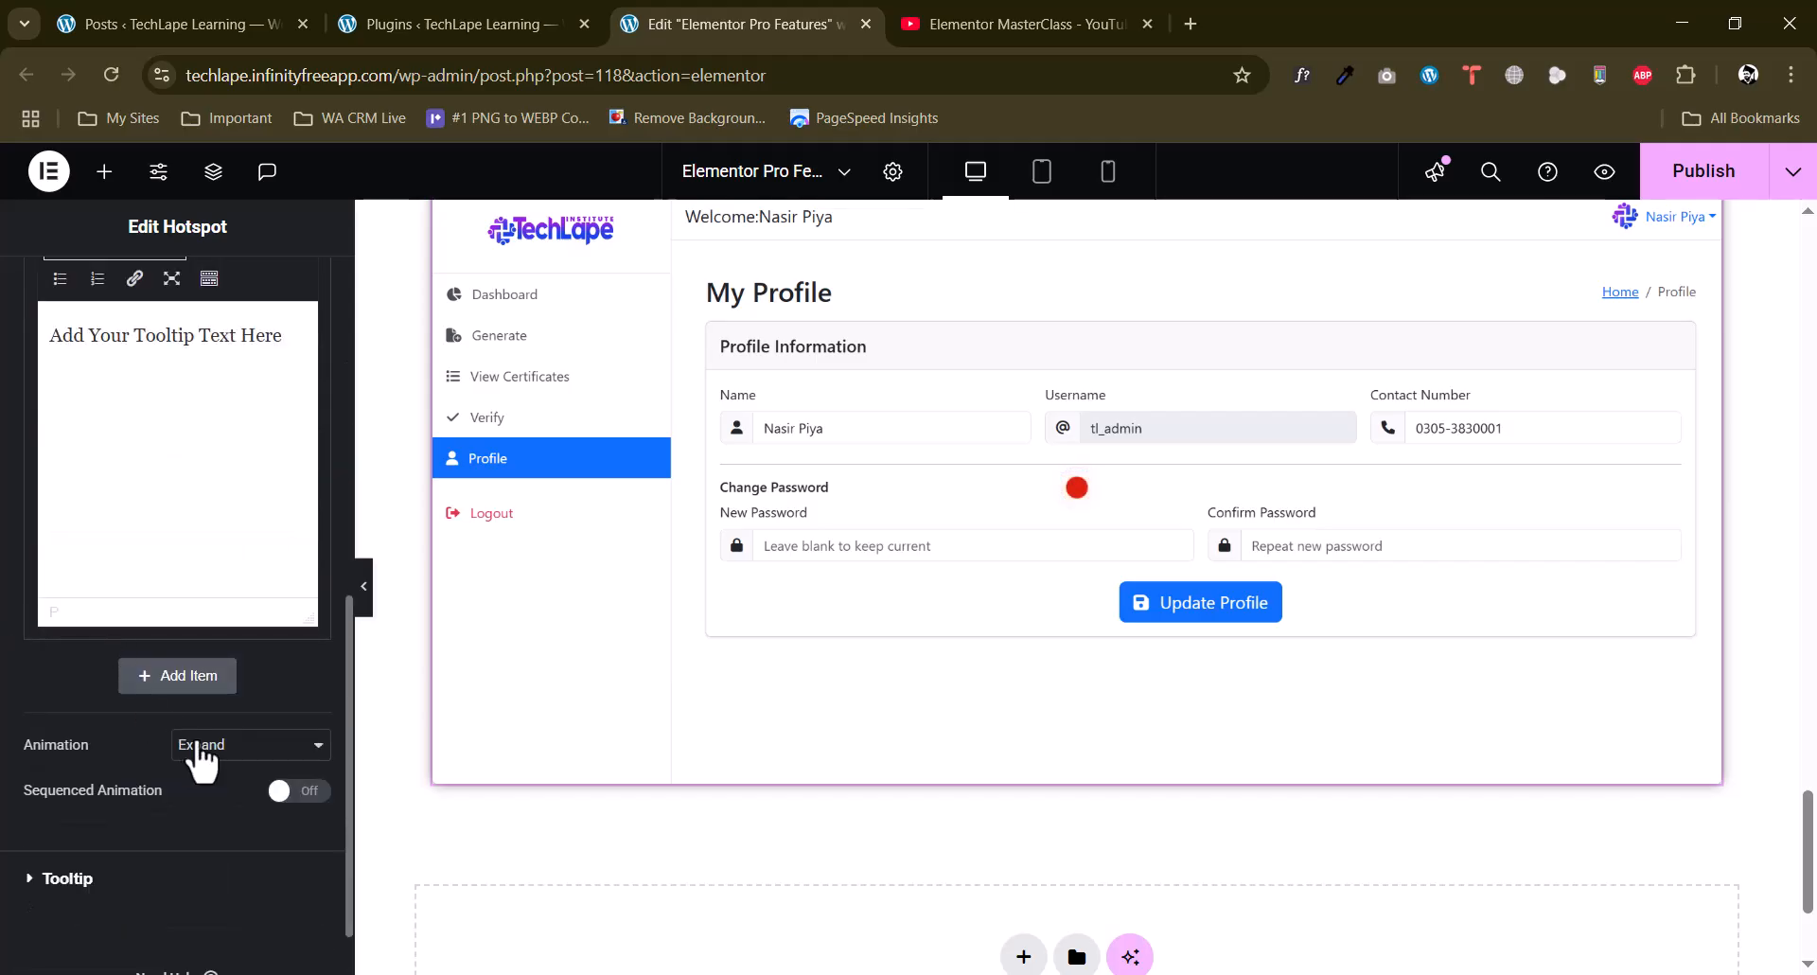
Set the Hotspot tooltip's trigger to Hover and preview the tooltip on the image.
click(81, 879)
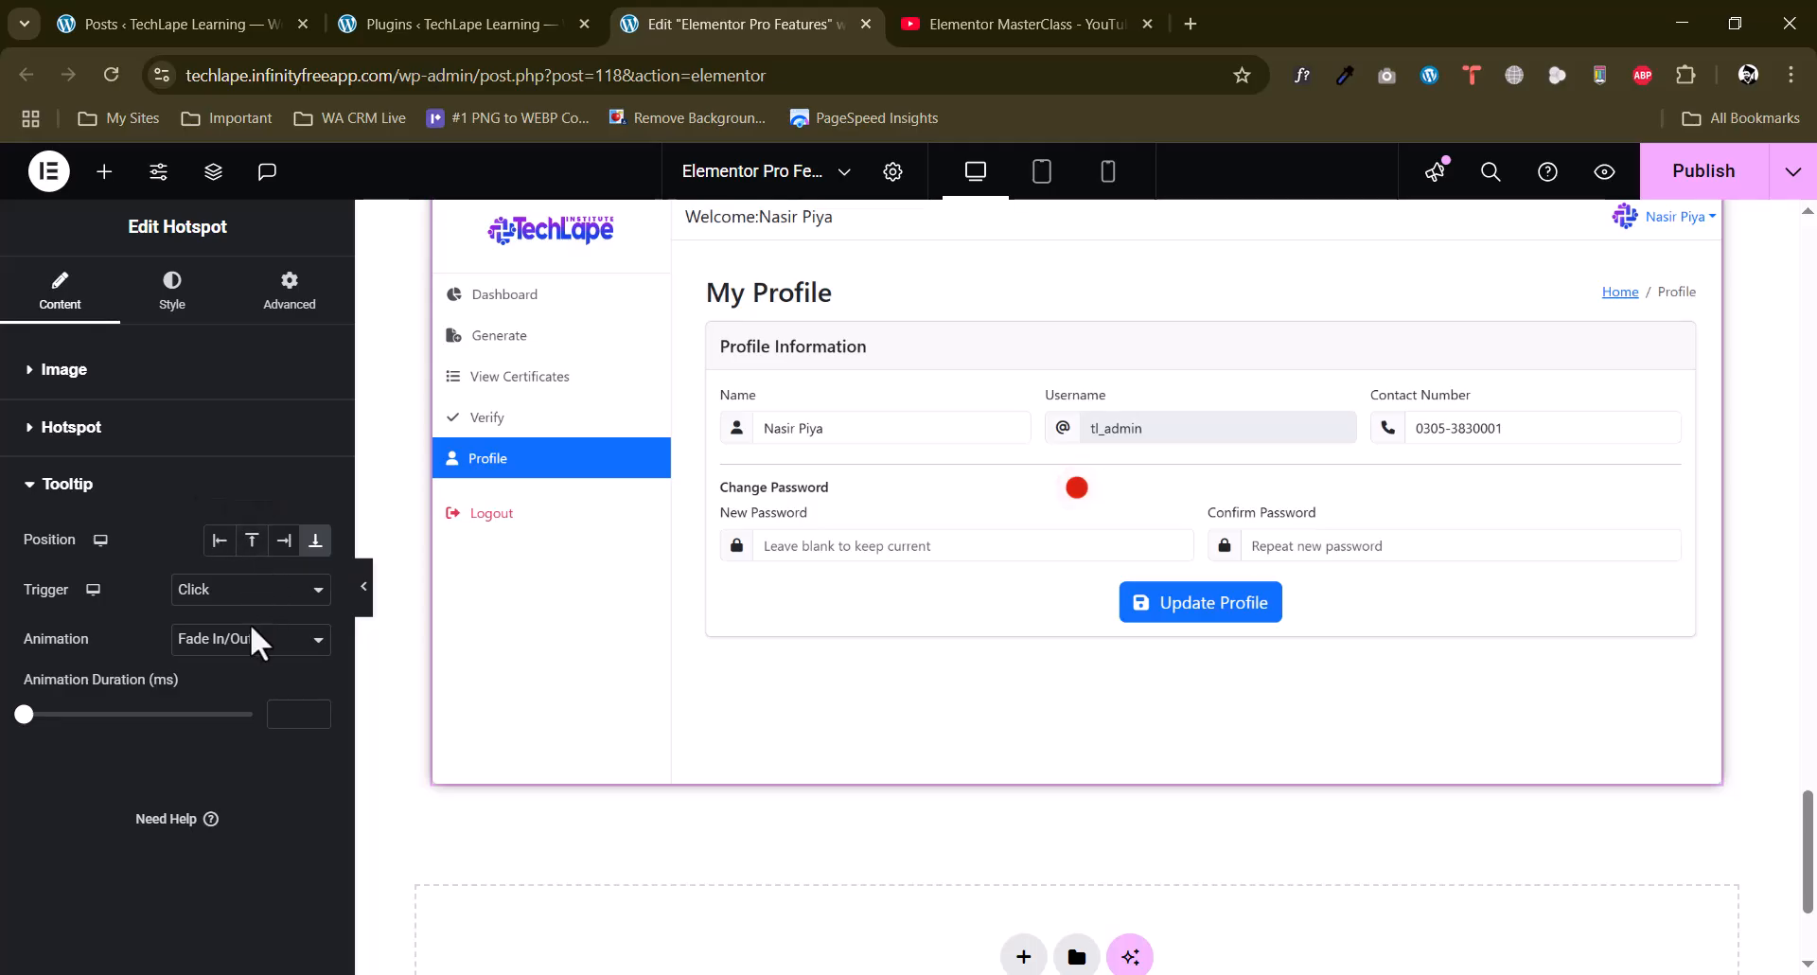
click(251, 589)
click(218, 622)
mouse_move(1088, 497)
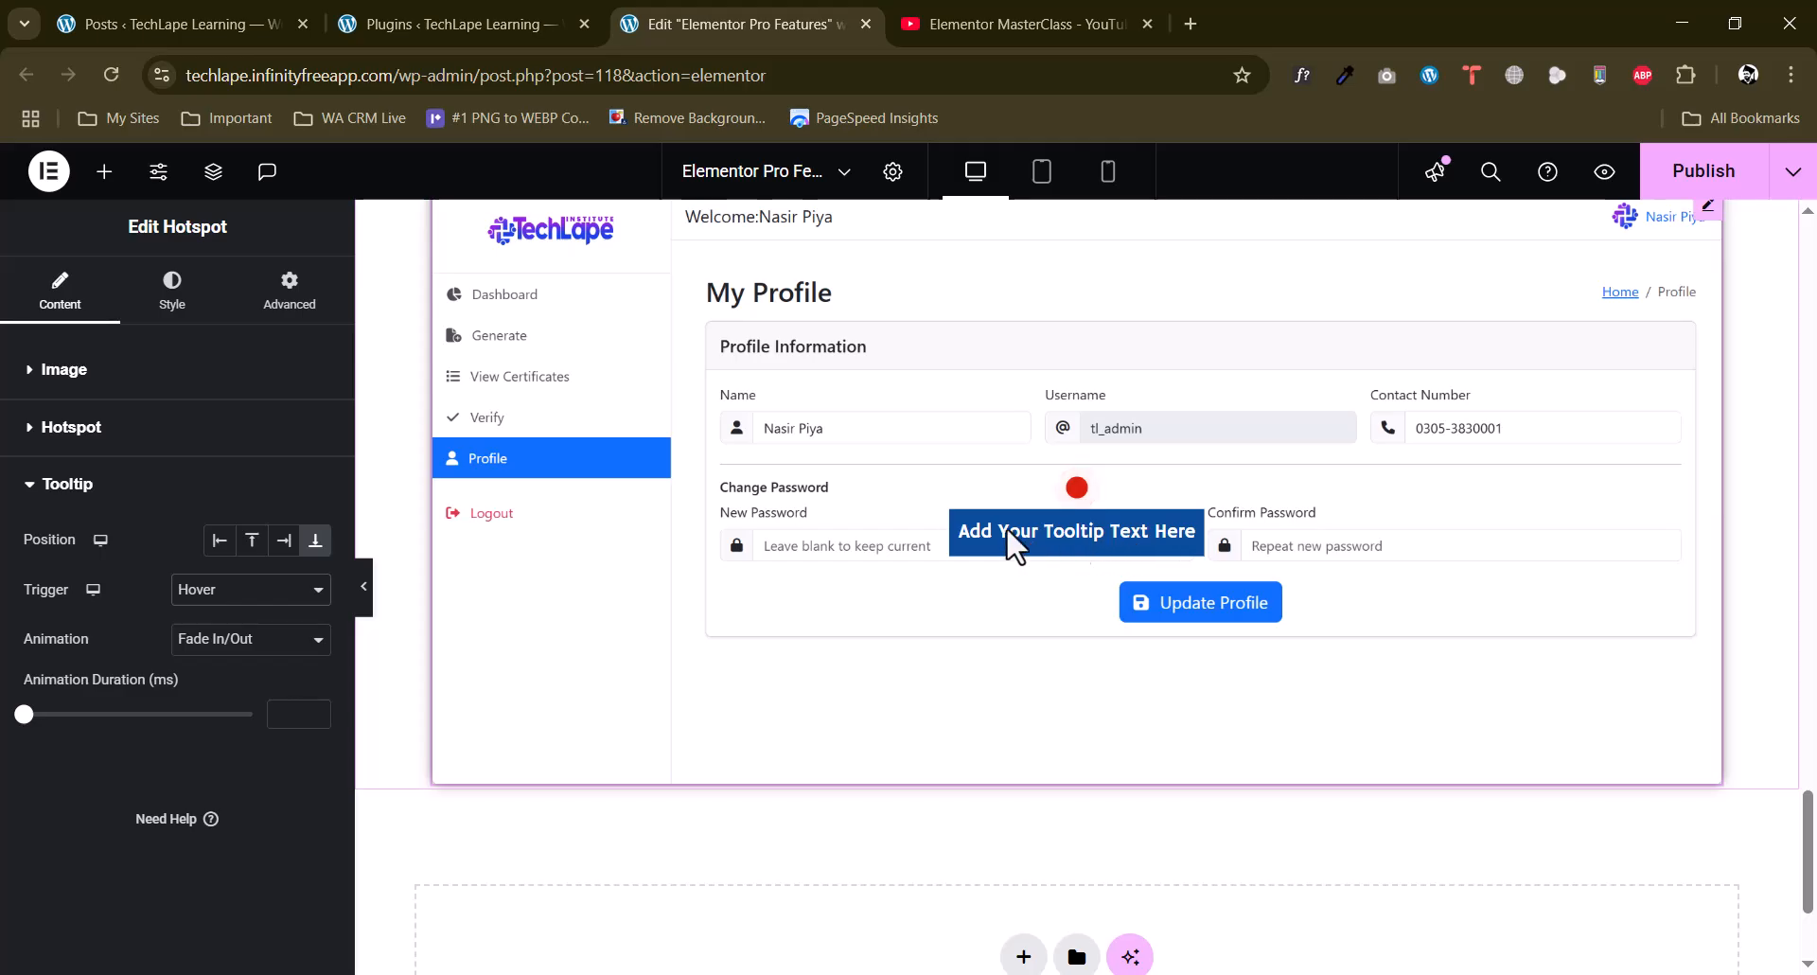
Examine the tooltip content of the first hotspot item and compare it with the tooltip on the image.
click(71, 427)
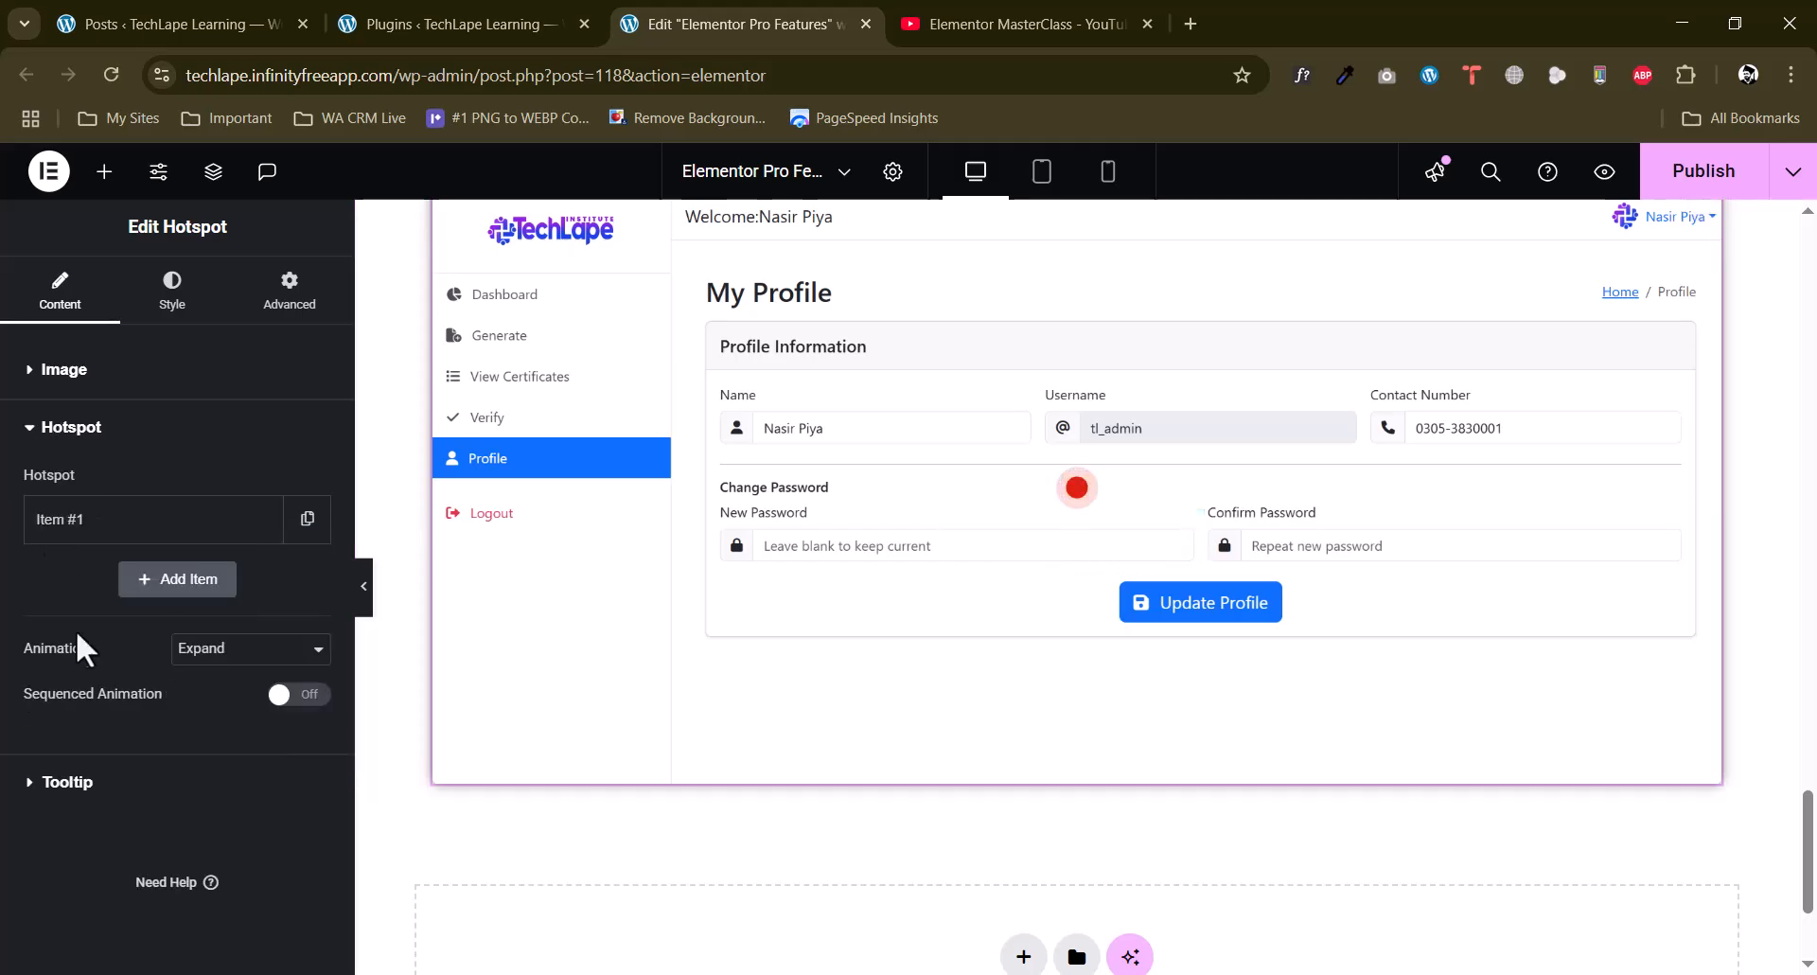
click(92, 545)
scroll(119, 700, down, 3)
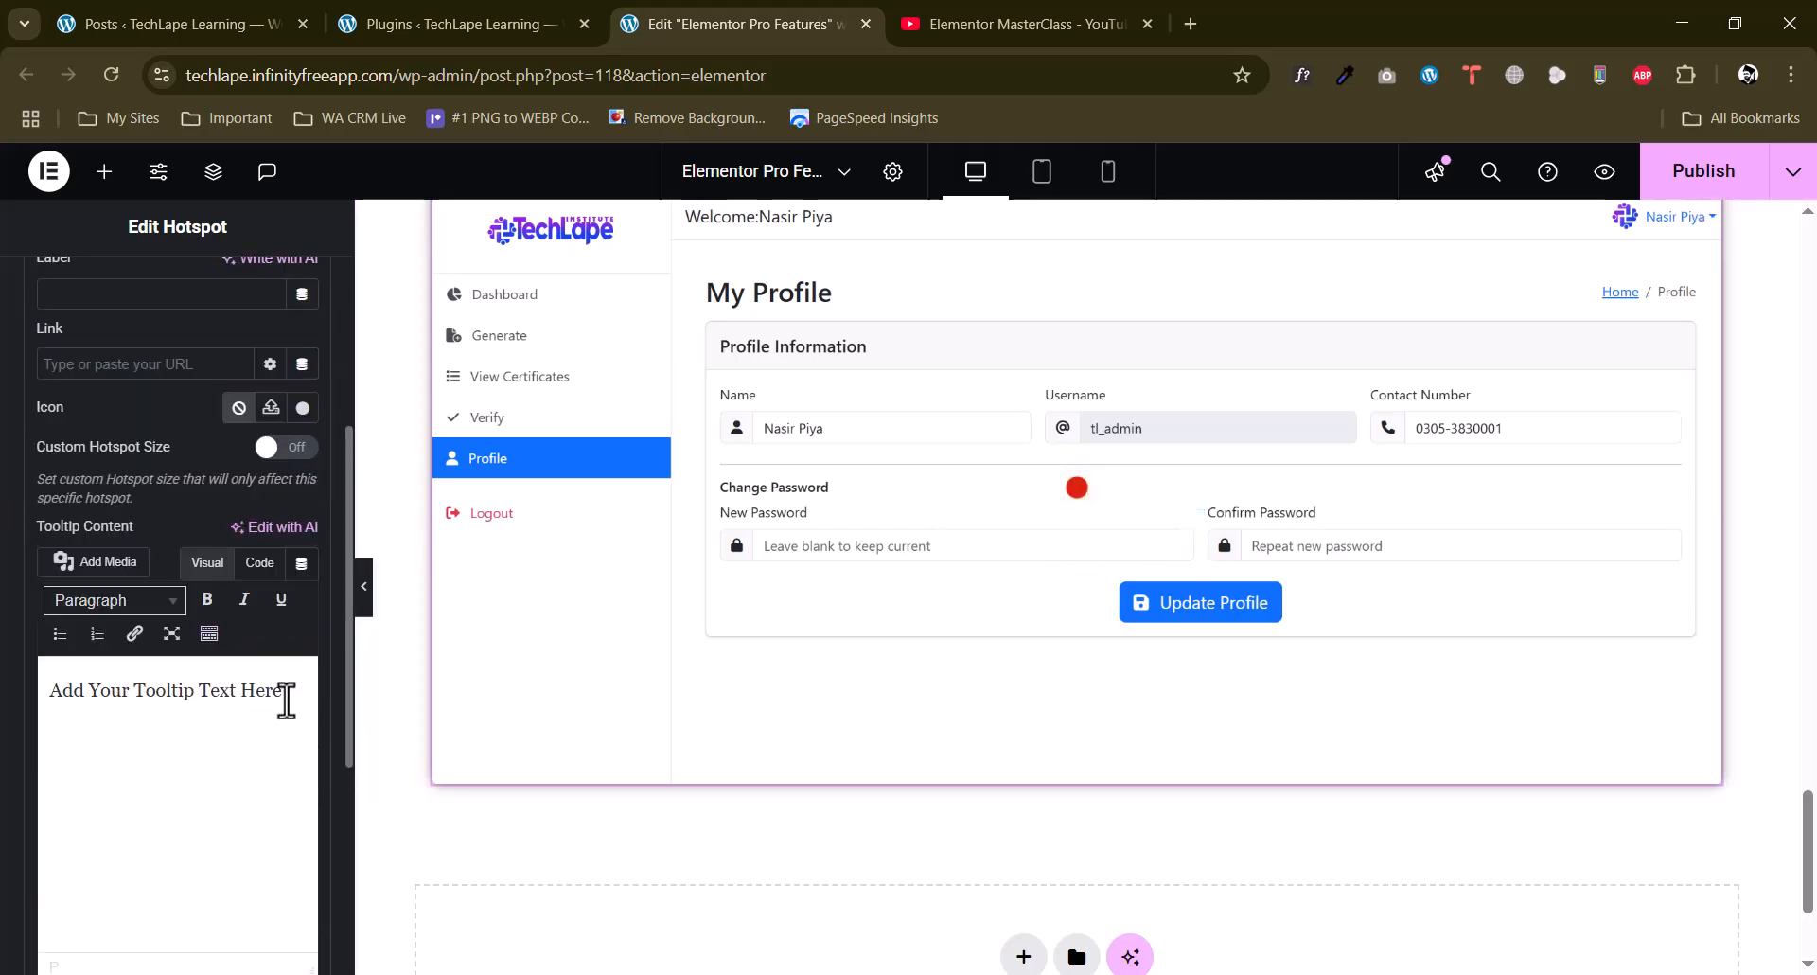
drag(286, 700, 48, 696)
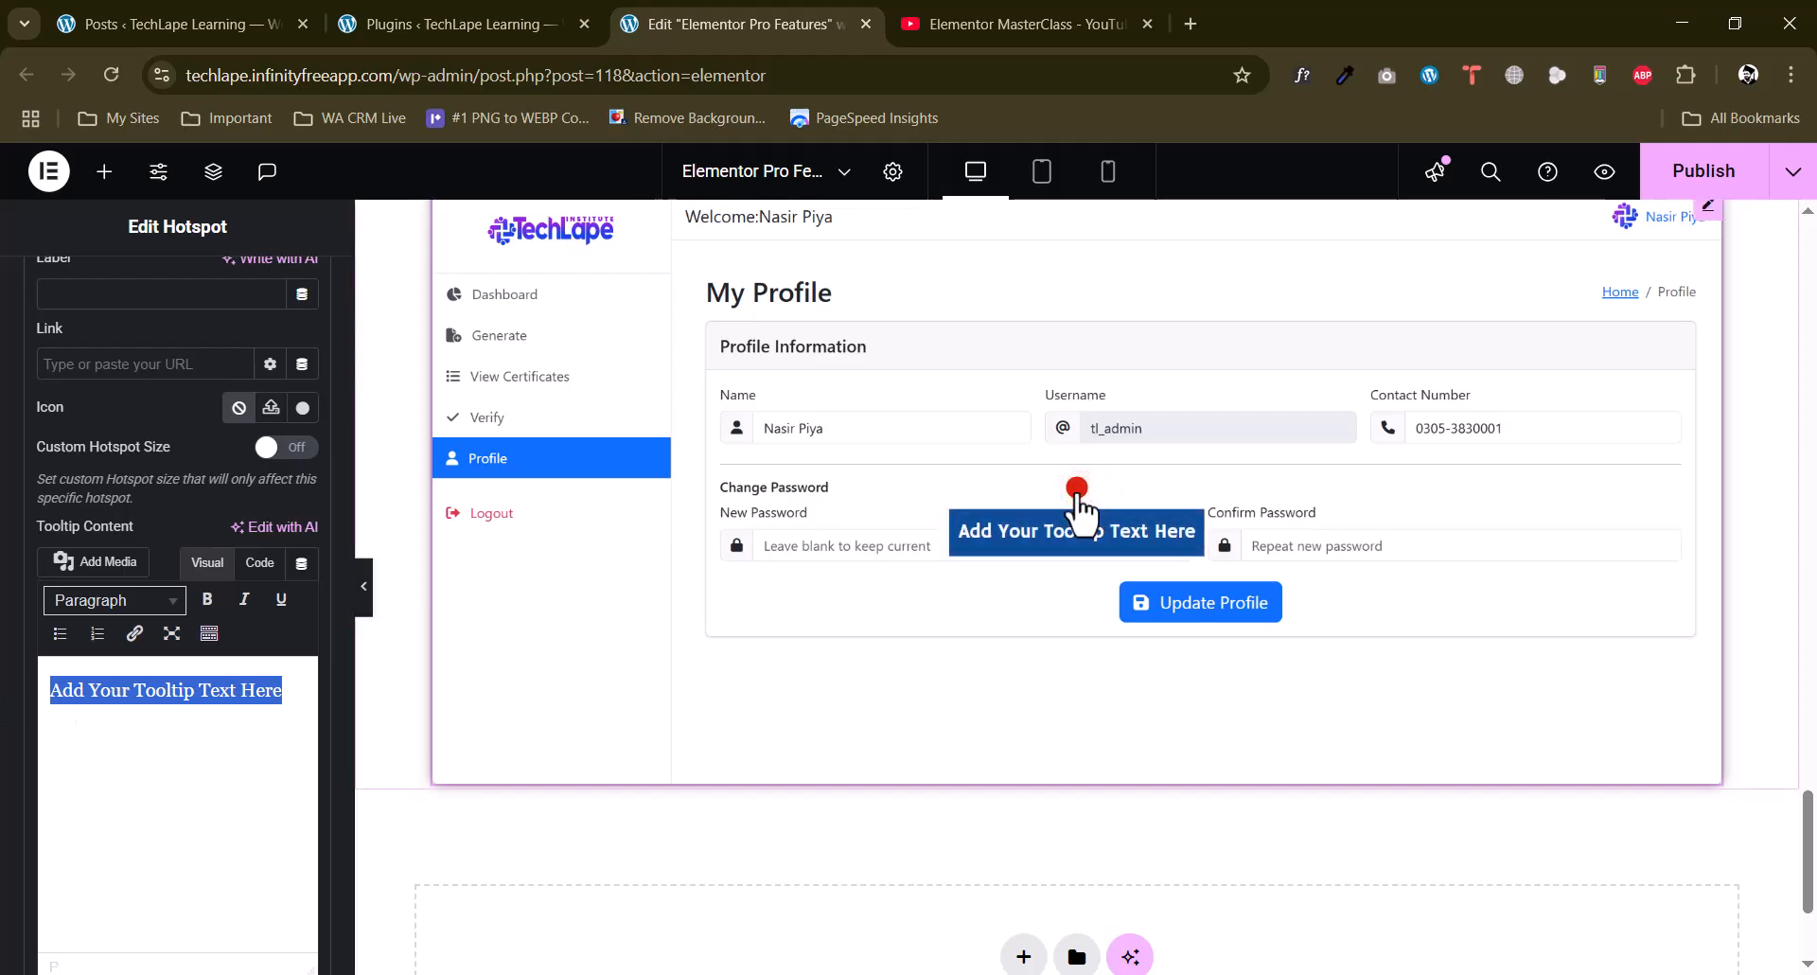
scroll(61, 592, up, 4)
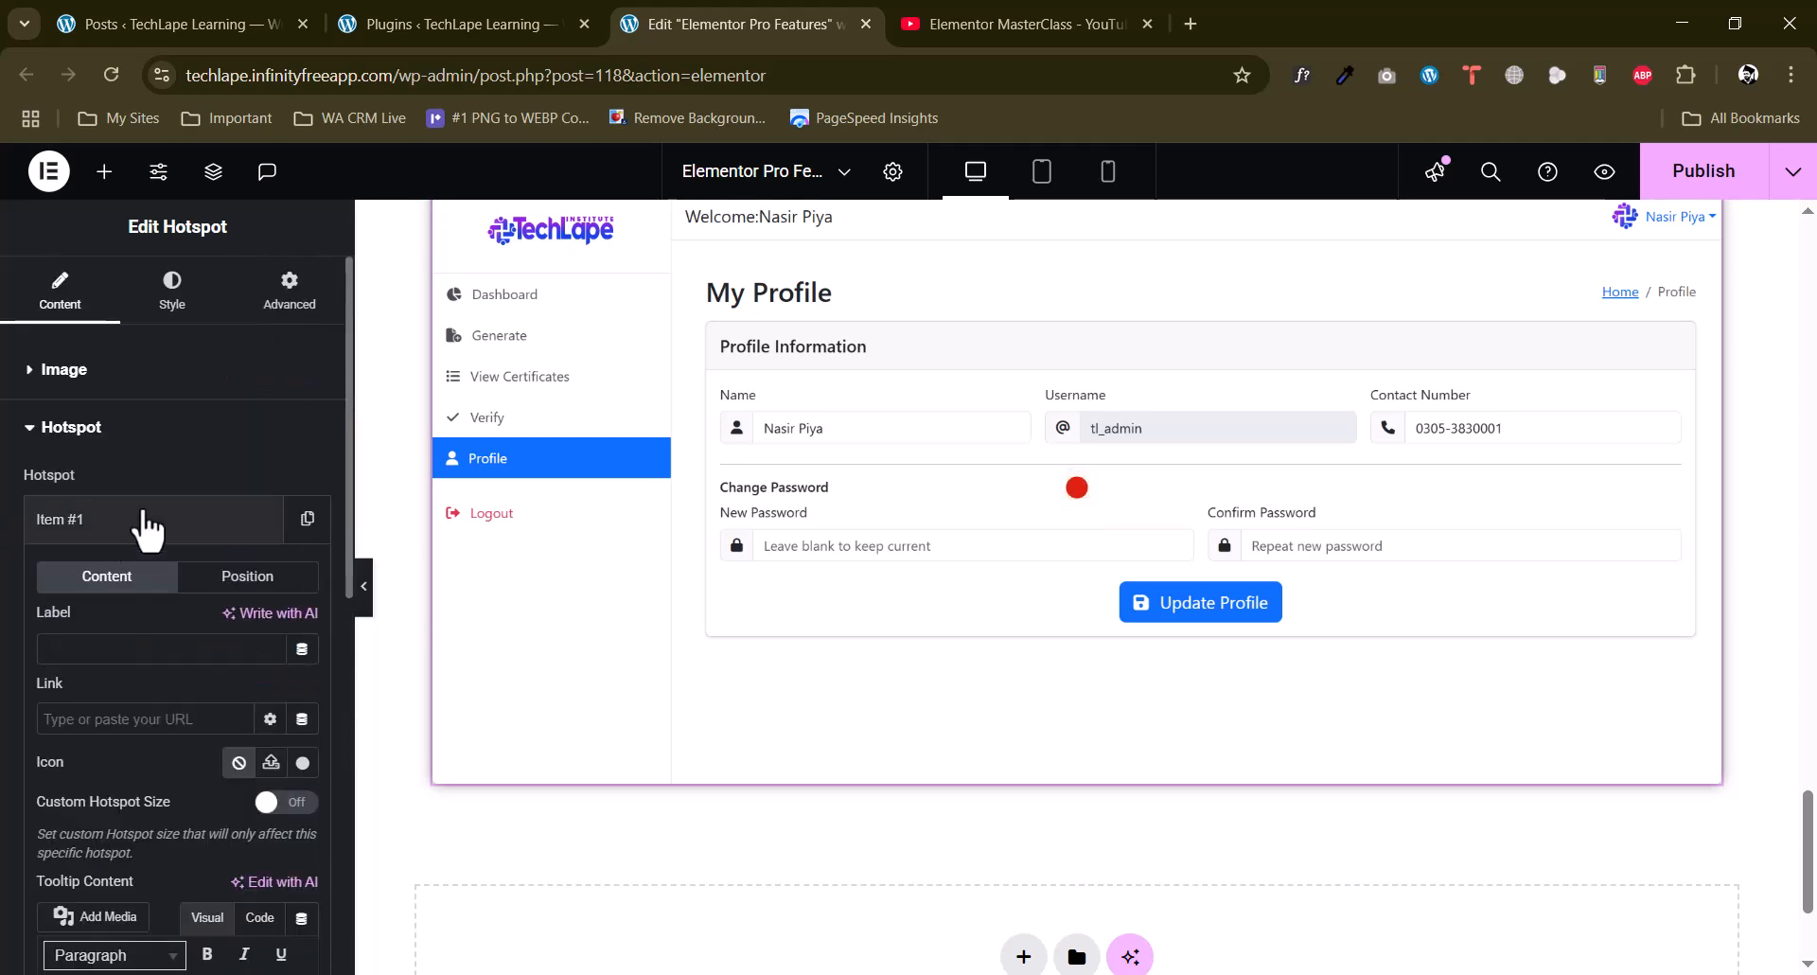
click(145, 530)
Add a Price List widget below the Hotspot image.
scroll(947, 748, down, 3)
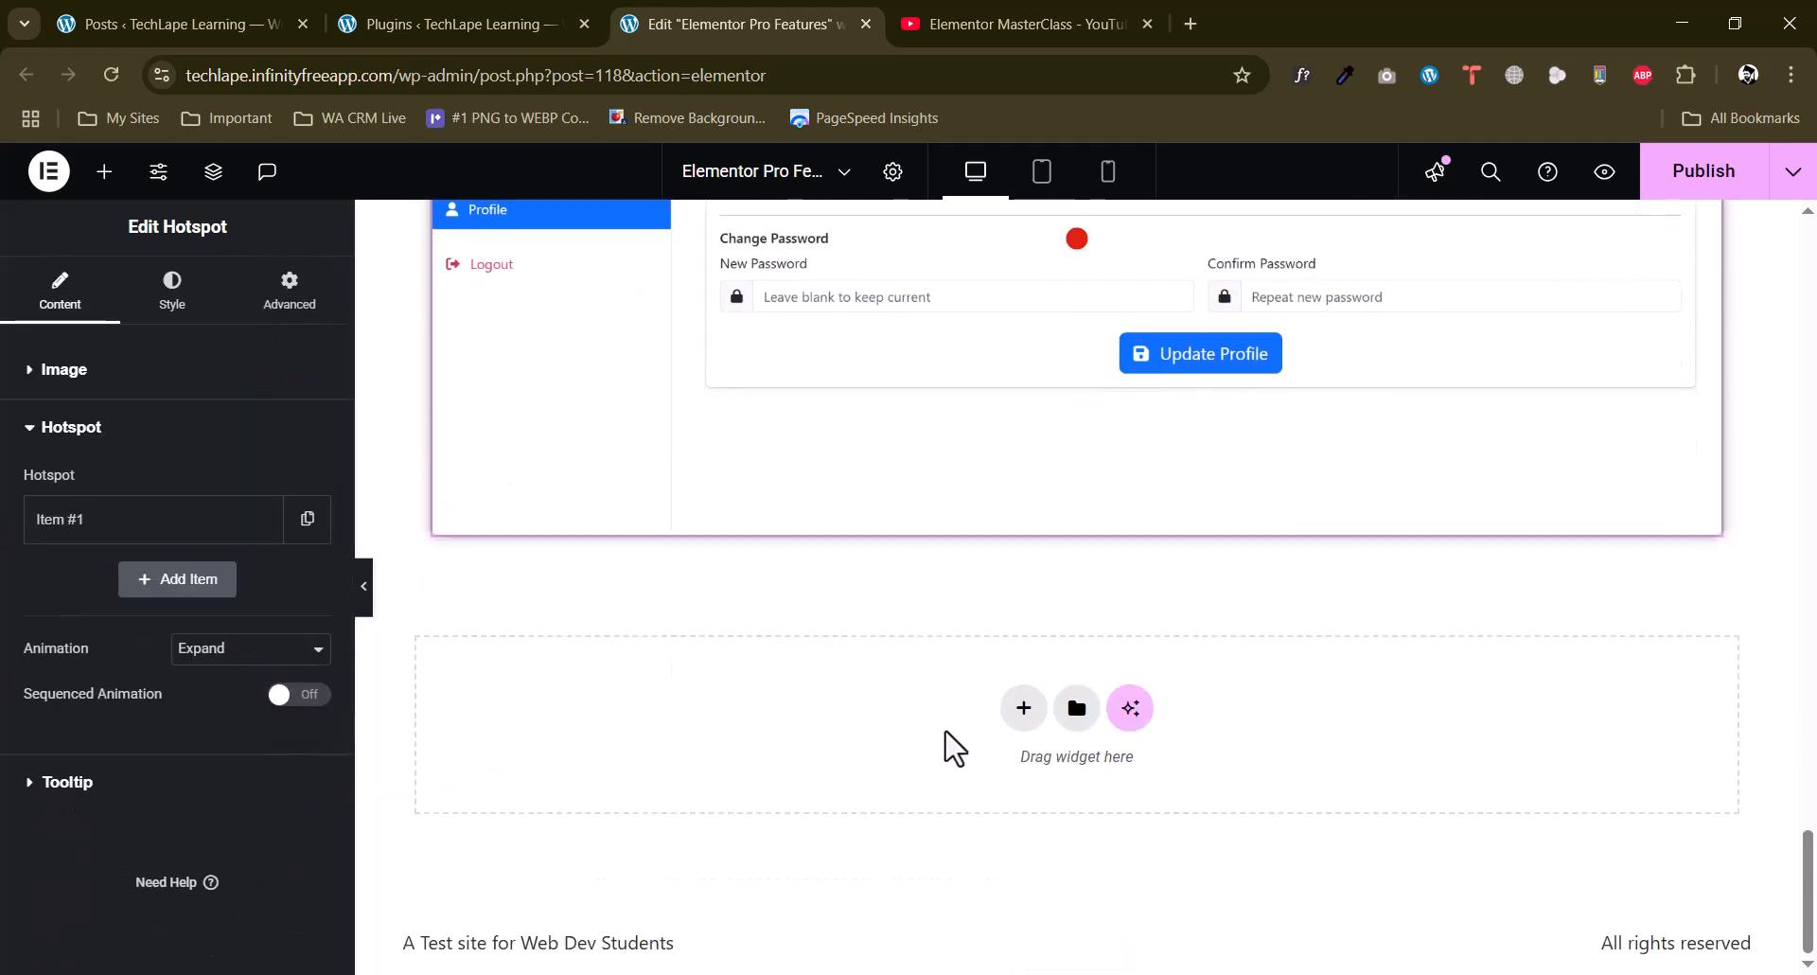
click(104, 172)
scroll(10, 566, down, 10)
drag(121, 560, 1007, 719)
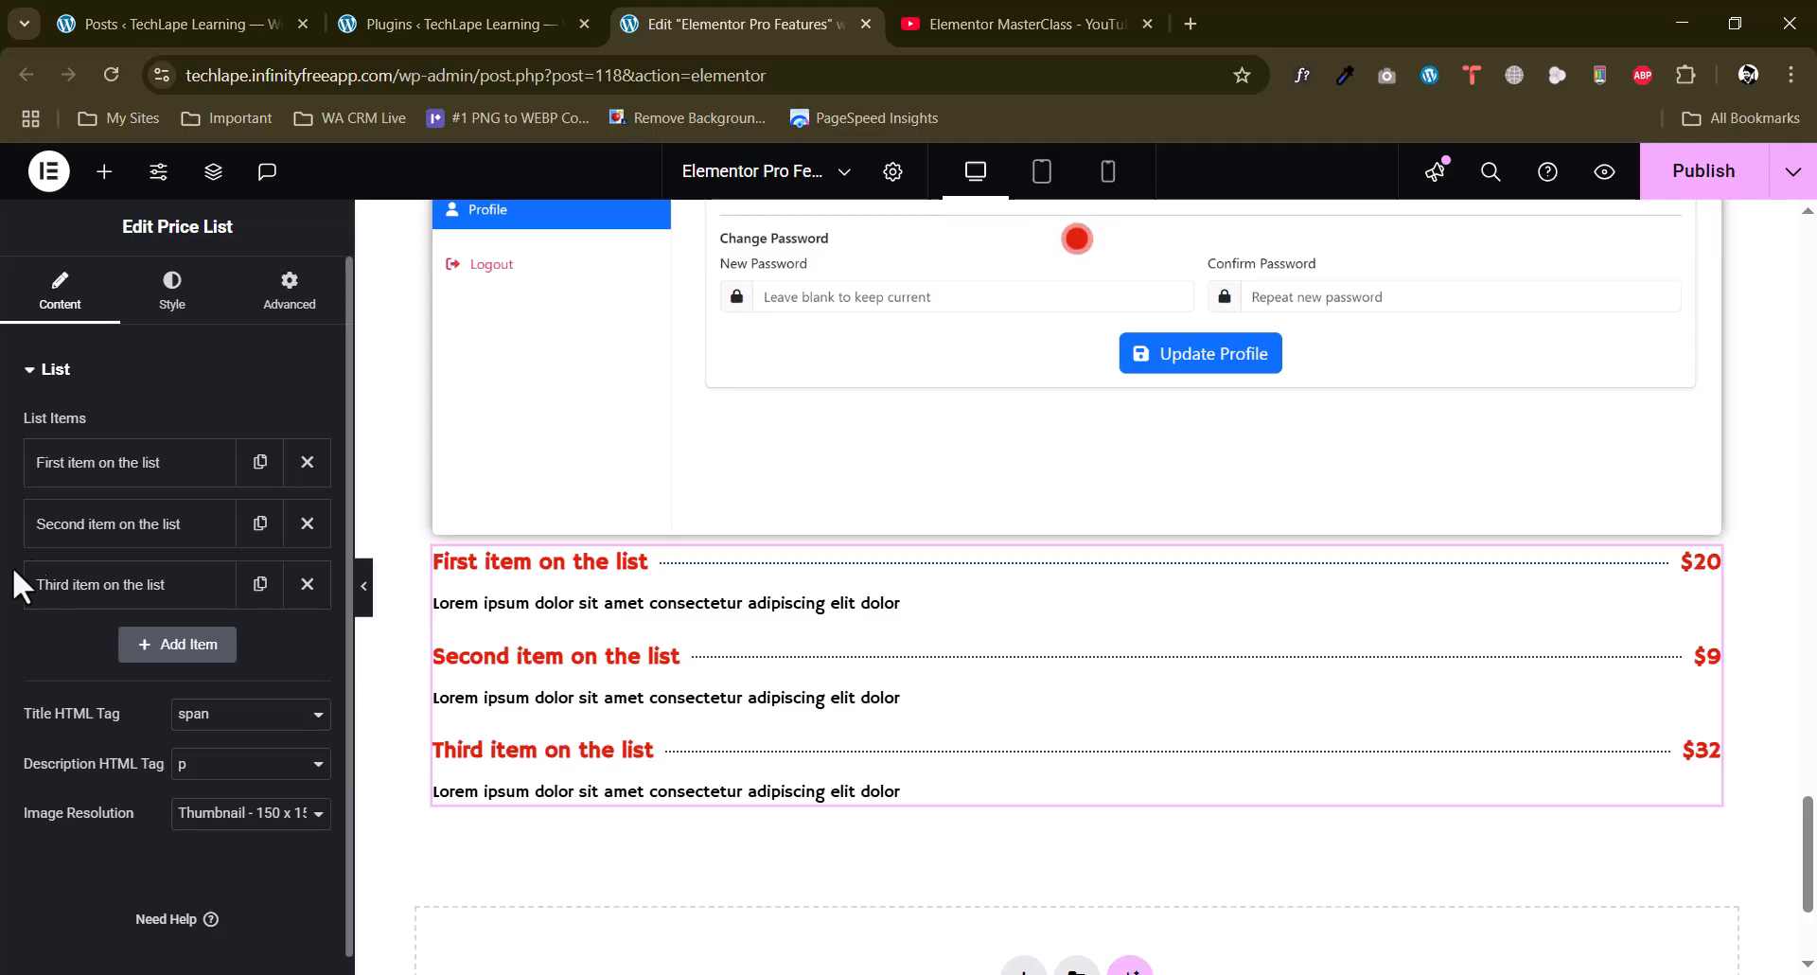
Examine the price, title, description, image and link settings of the first price list item.
click(76, 473)
drag(198, 592, 0, 629)
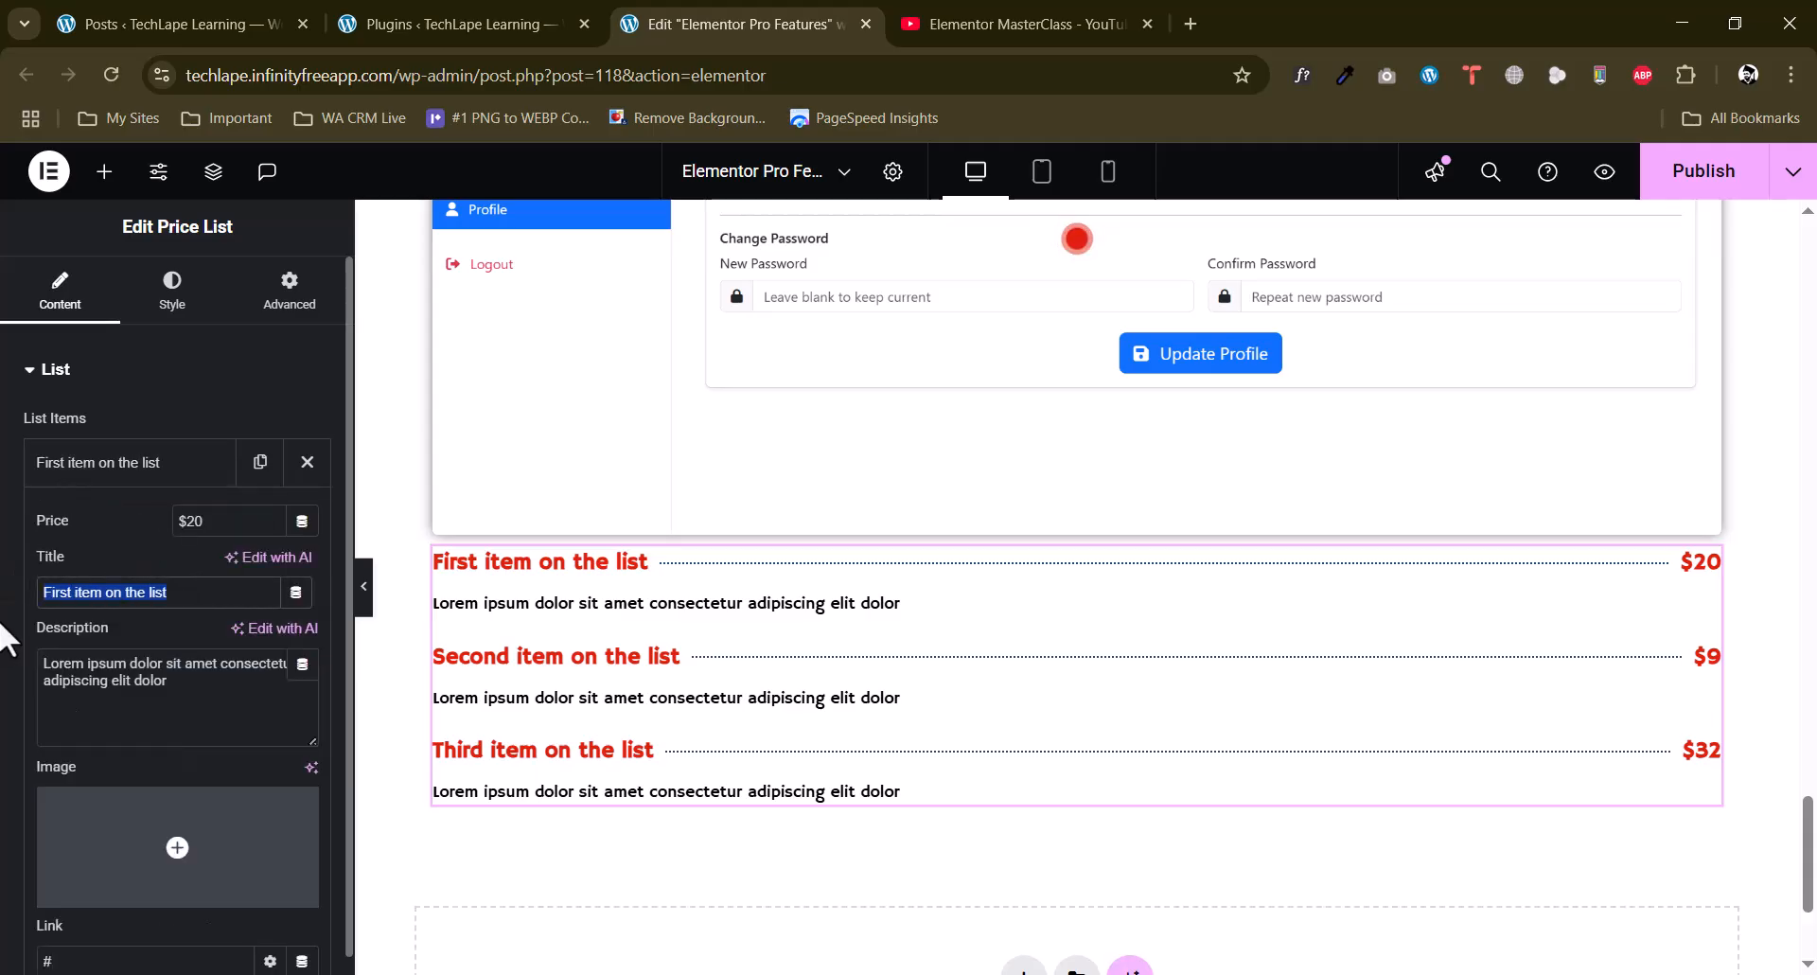
drag(180, 693, 6, 672)
drag(239, 516, 124, 528)
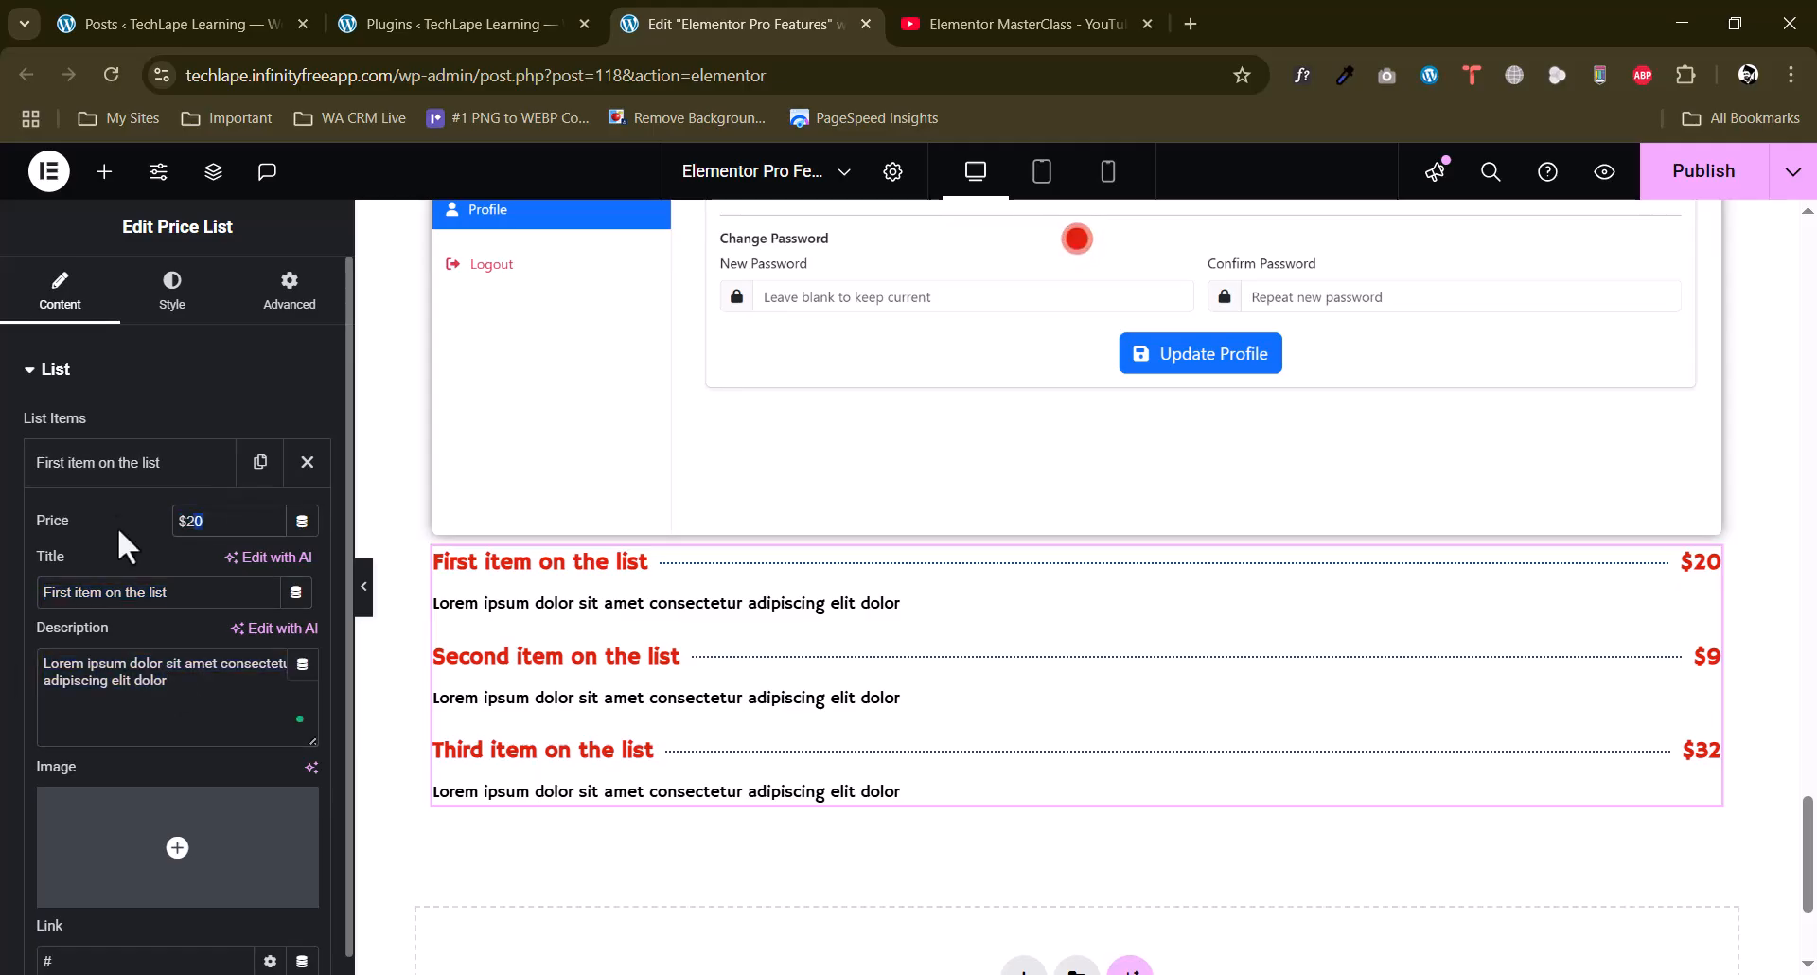
scroll(19, 662, down, 3)
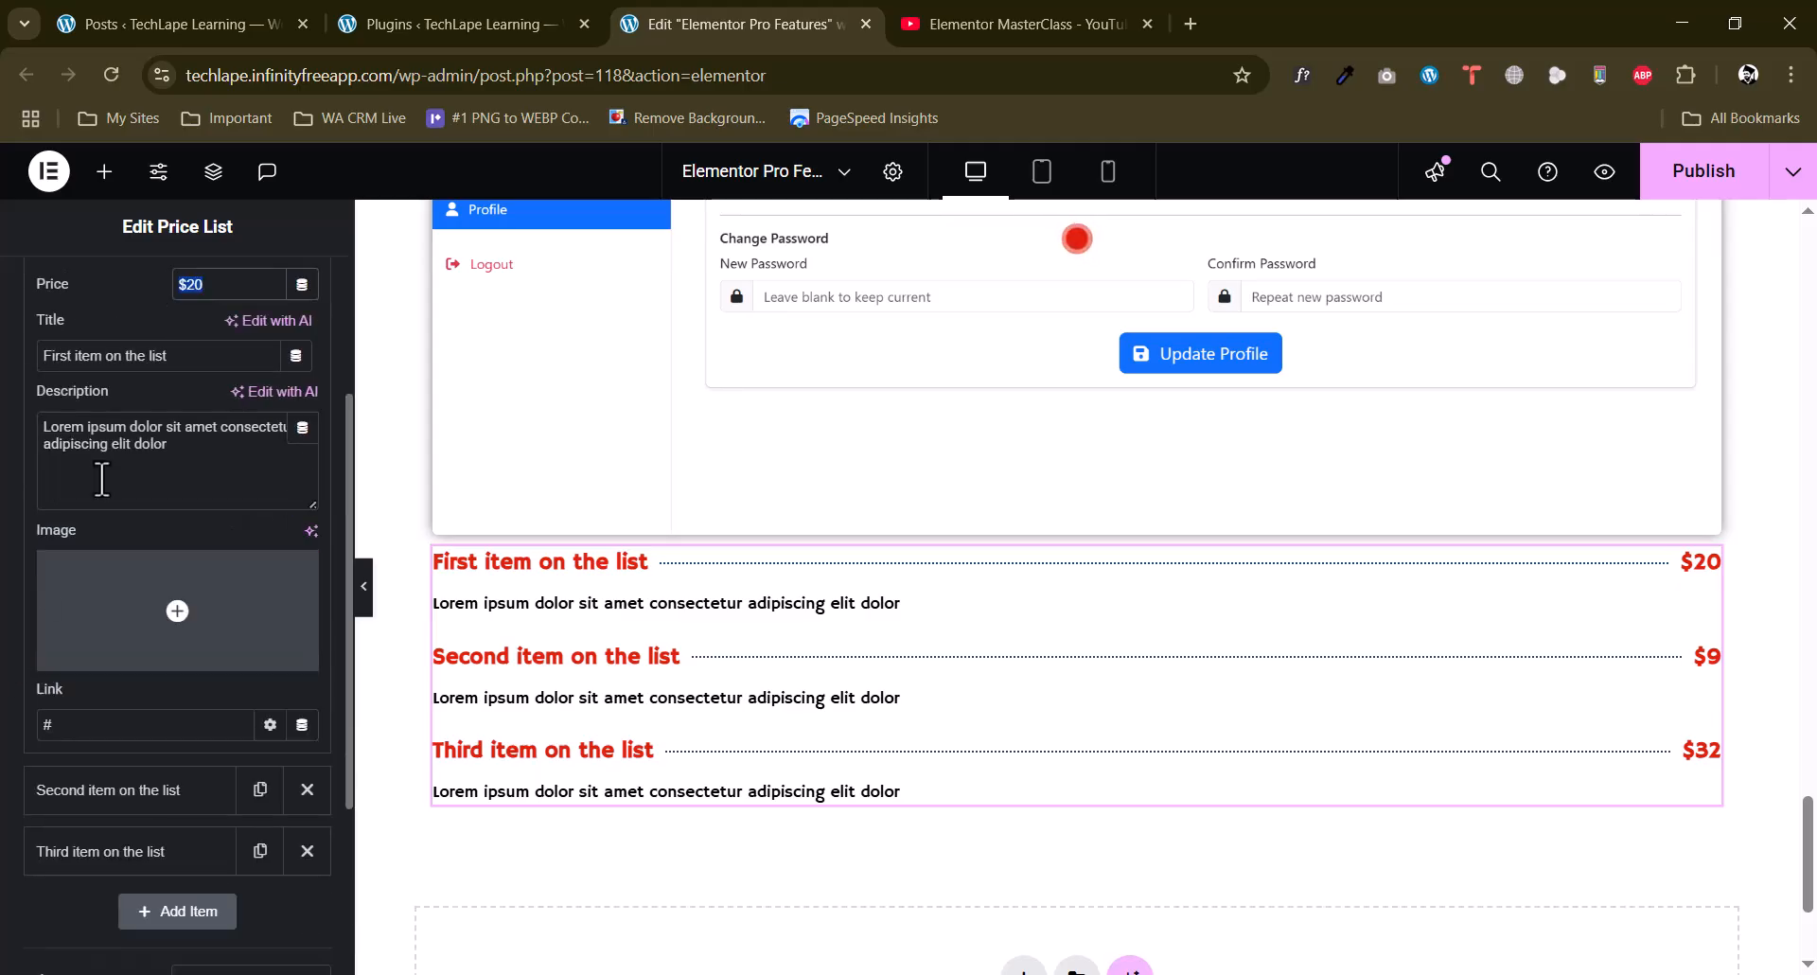
scroll(101, 475, up, 3)
scroll(142, 588, down, 3)
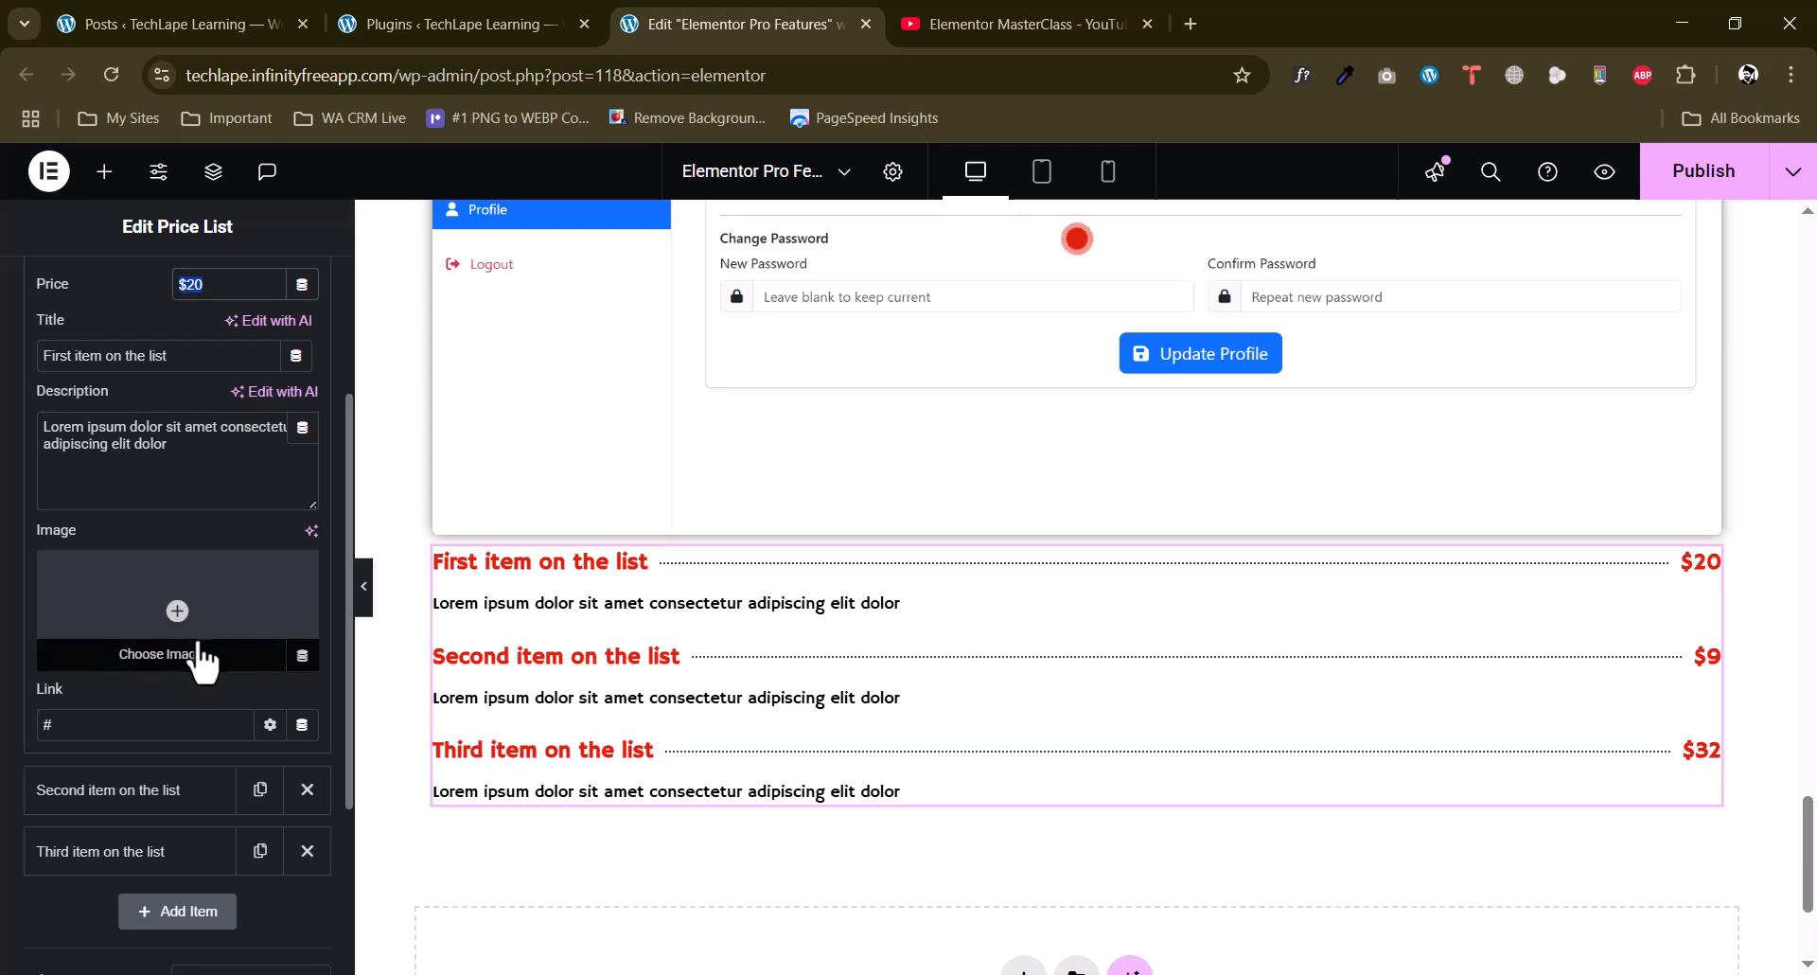
Try Ai-Development.webp as the first price list item's image and remove it again.
click(193, 668)
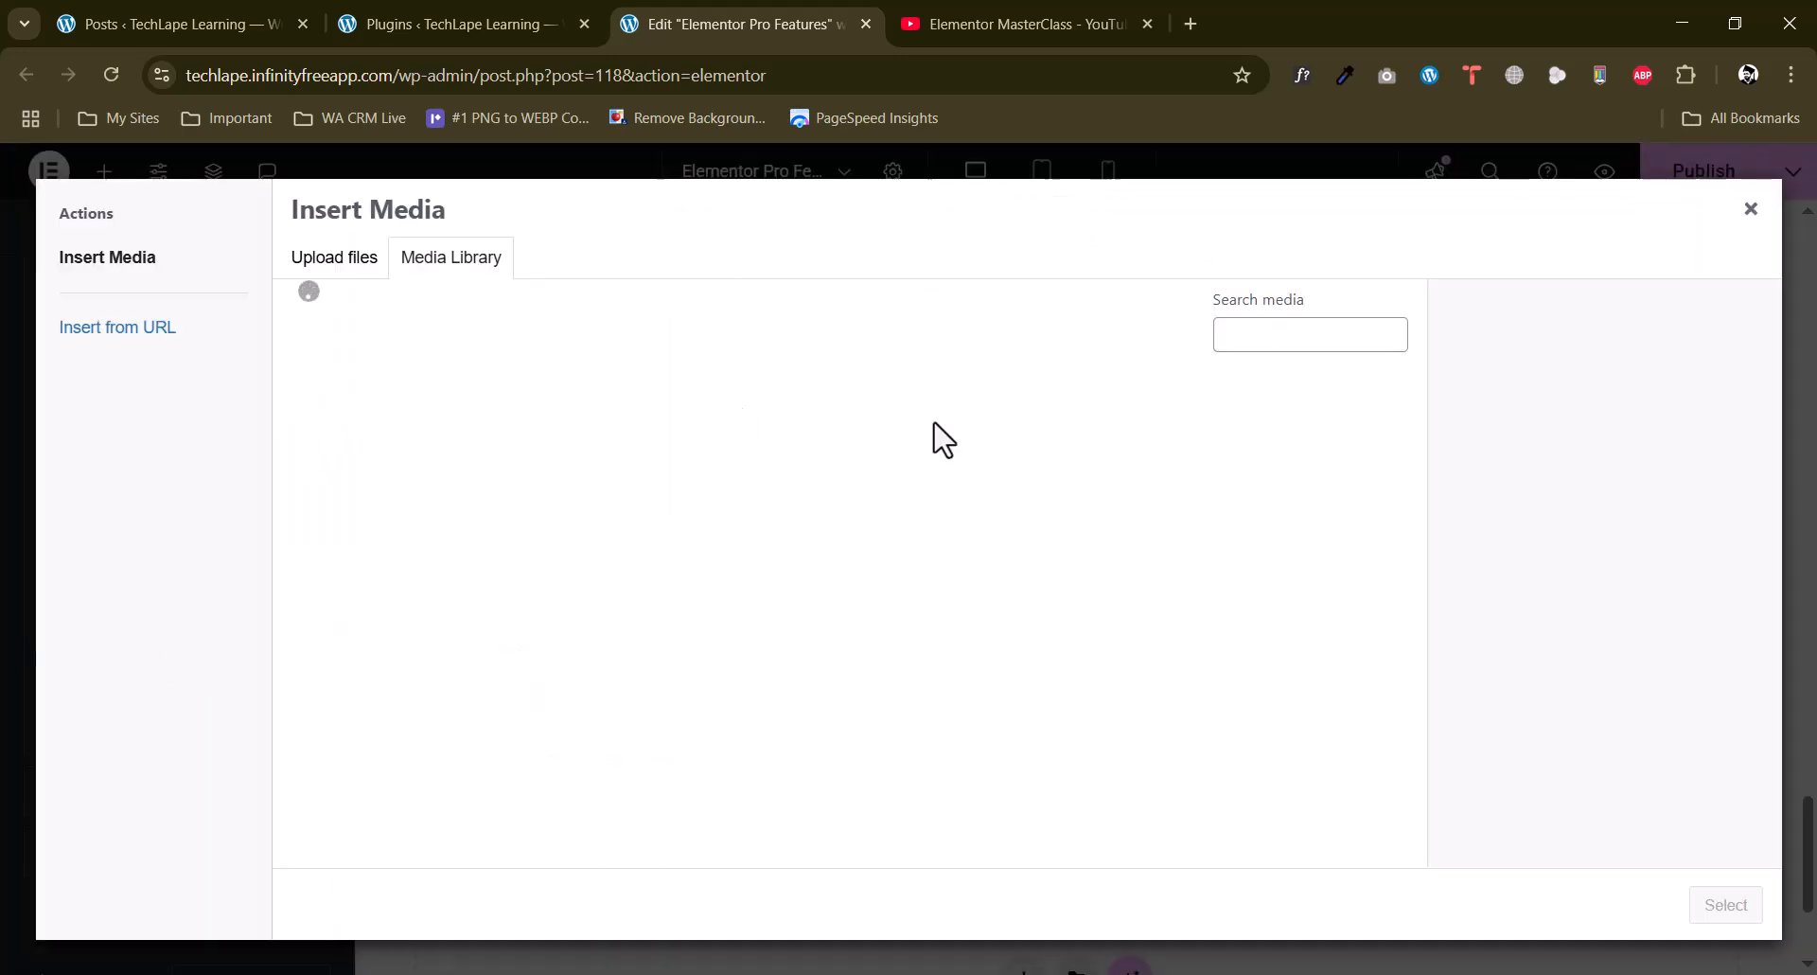
click(407, 663)
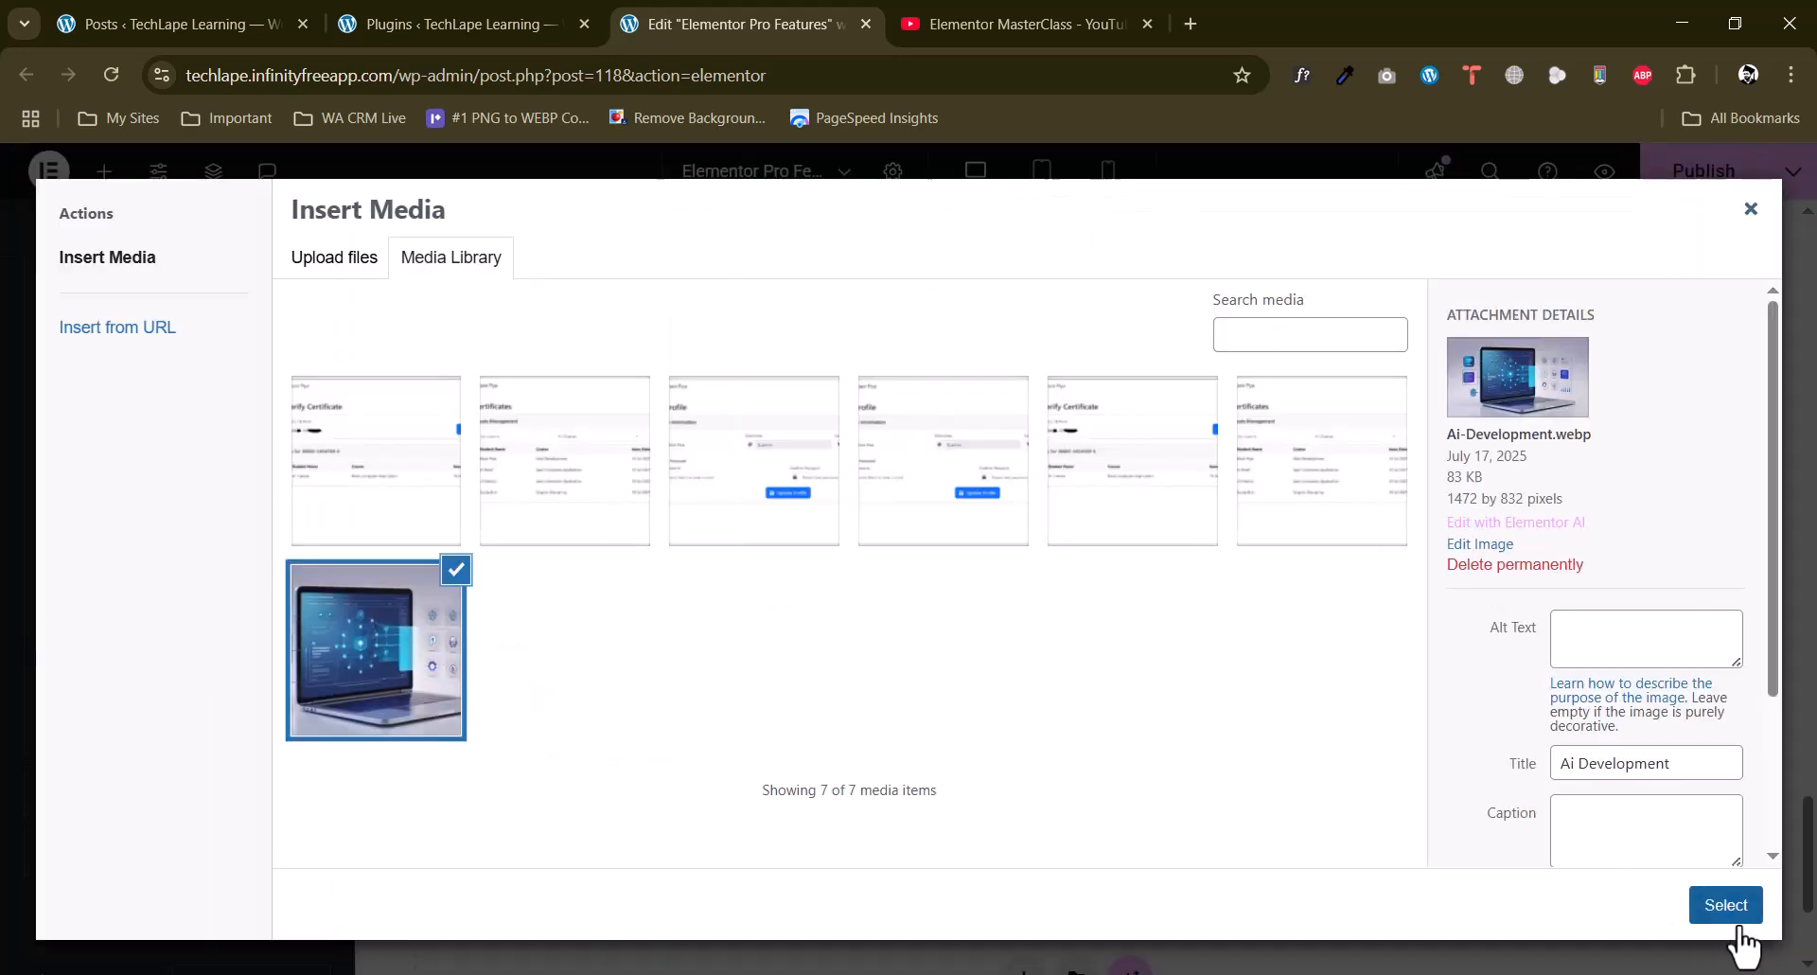
click(1728, 907)
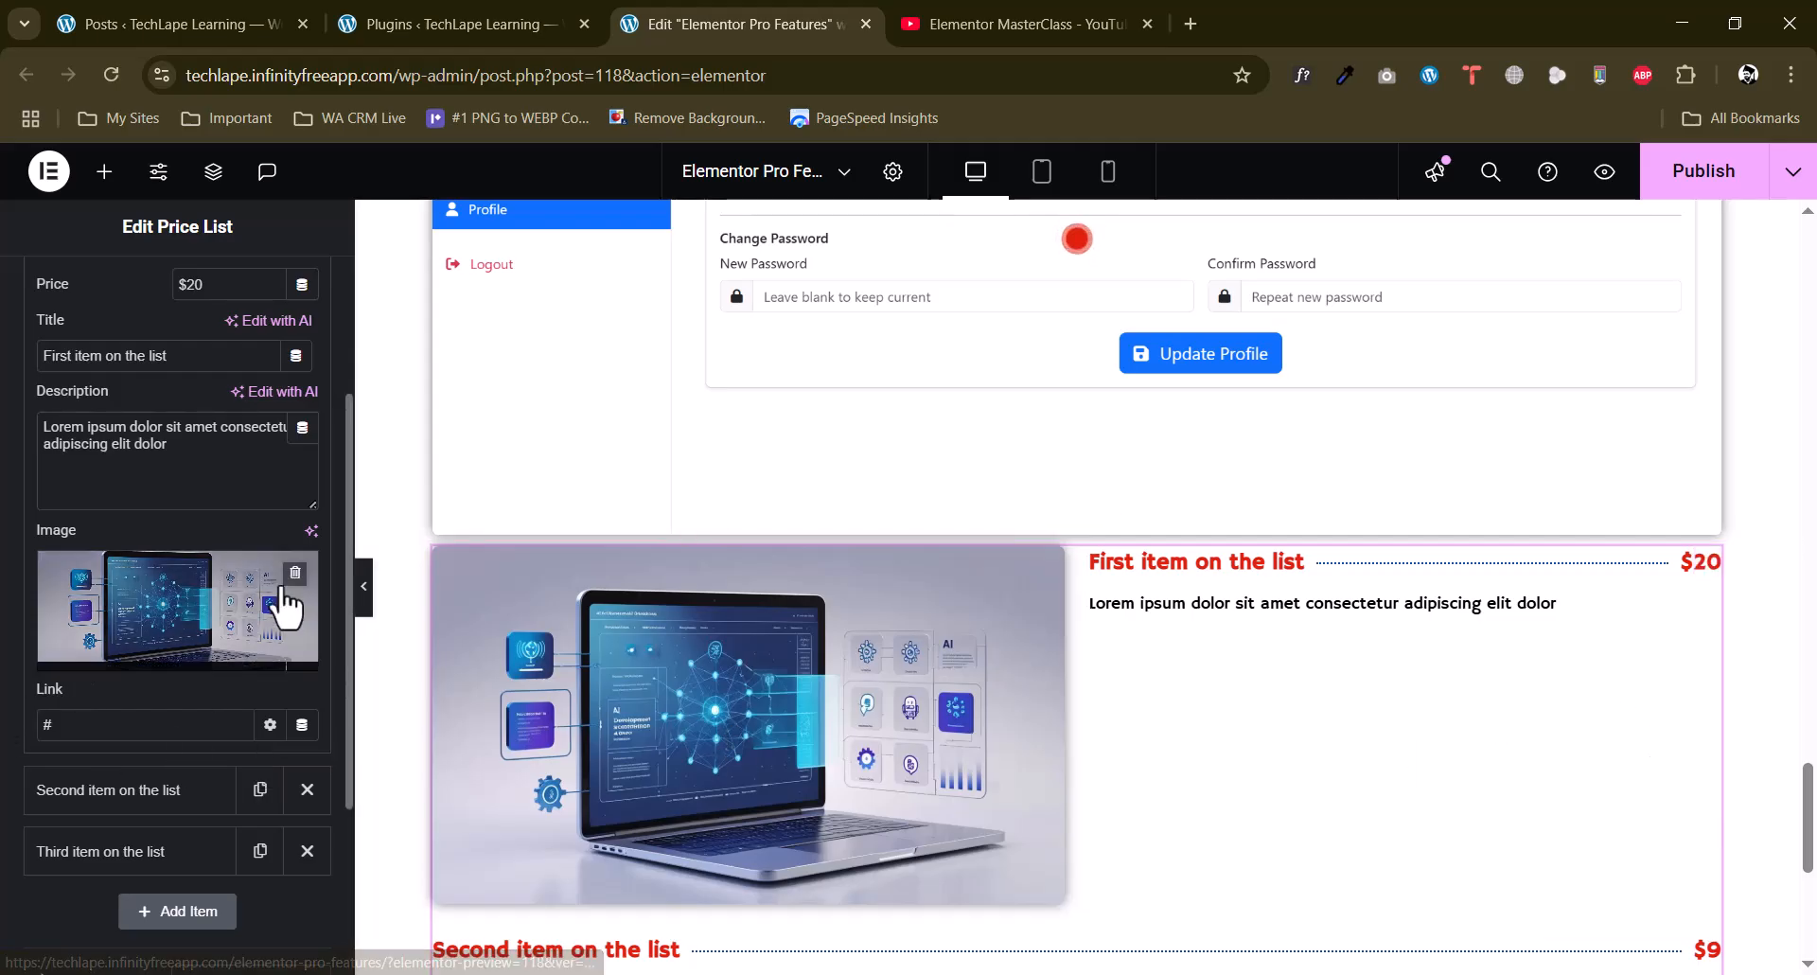
click(295, 573)
scroll(1209, 719, down, 3)
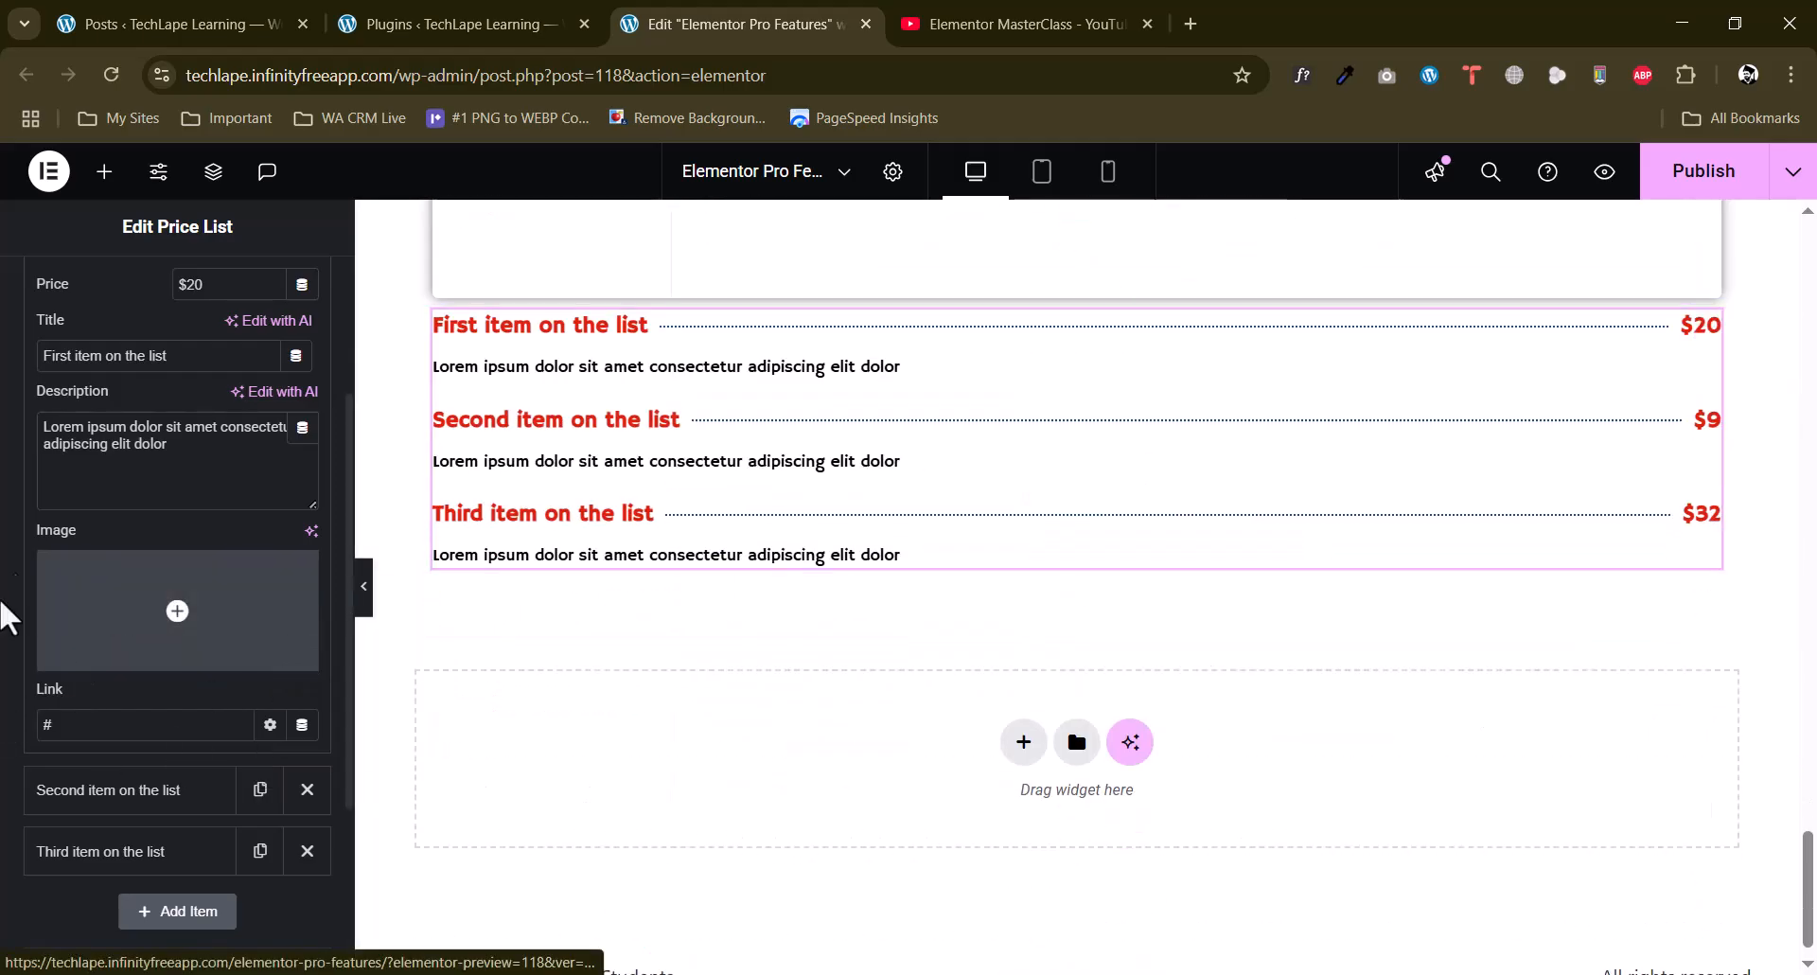
Add a Price Table widget below the Price List.
scroll(82, 379, up, 3)
click(103, 175)
scroll(19, 591, down, 10)
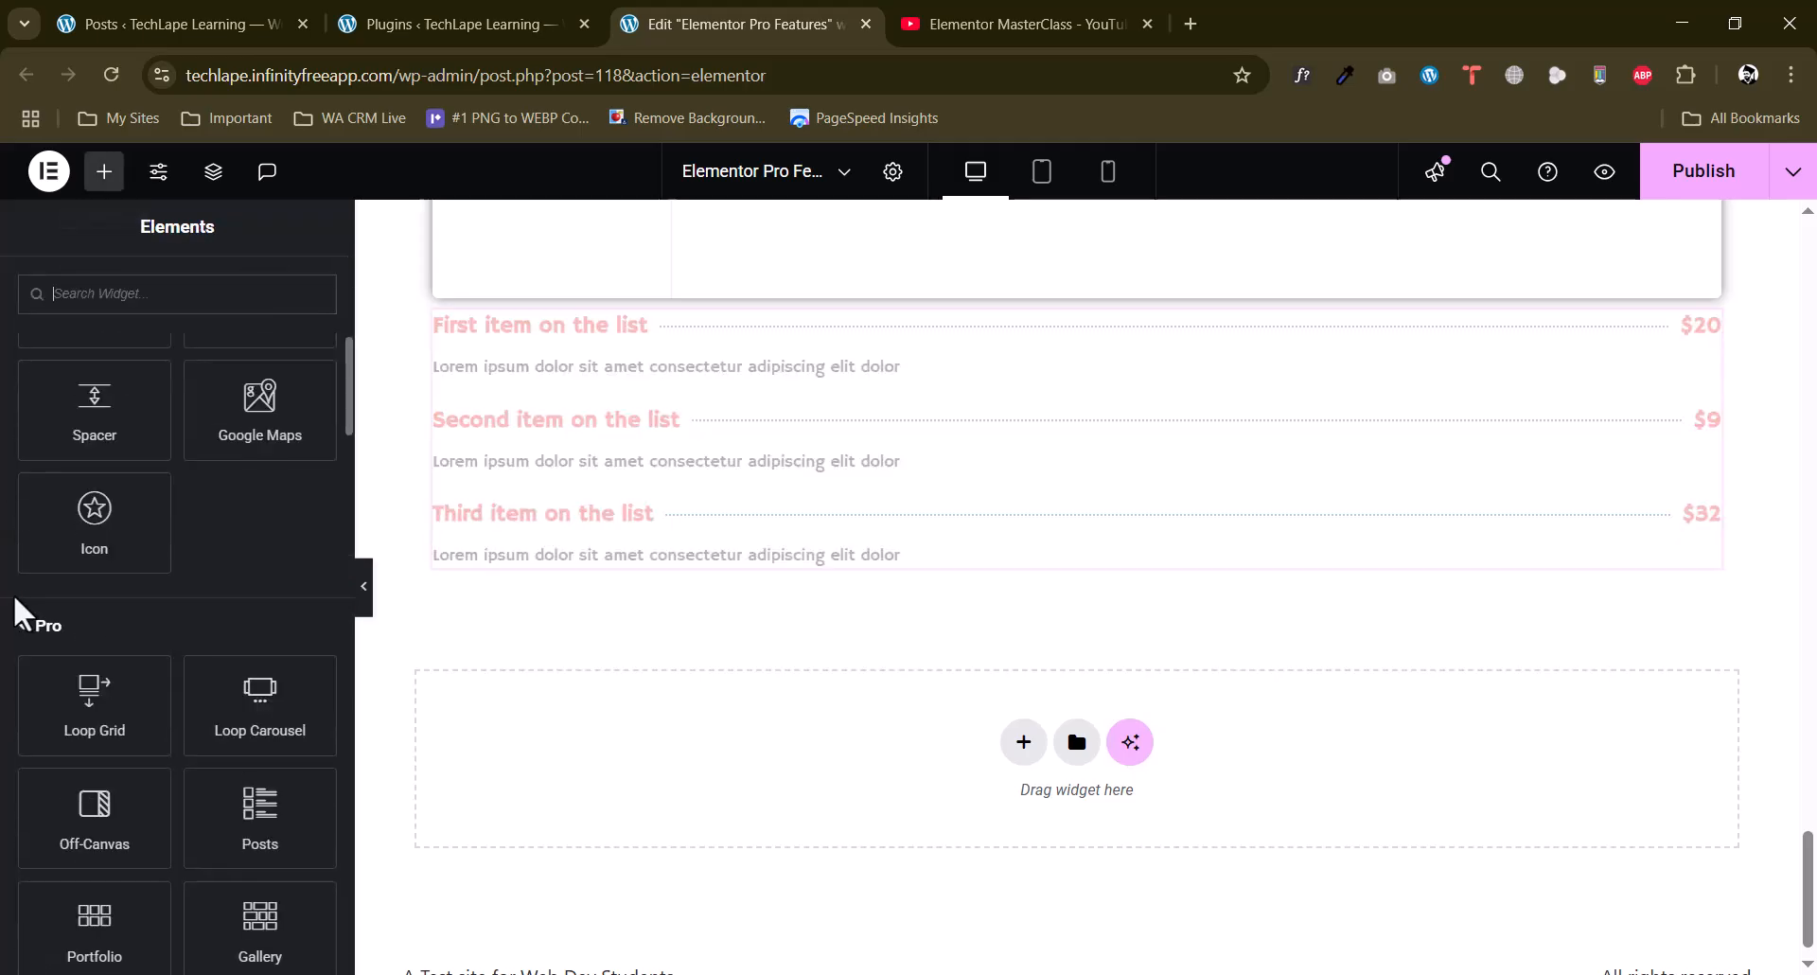
scroll(19, 595, down, 1)
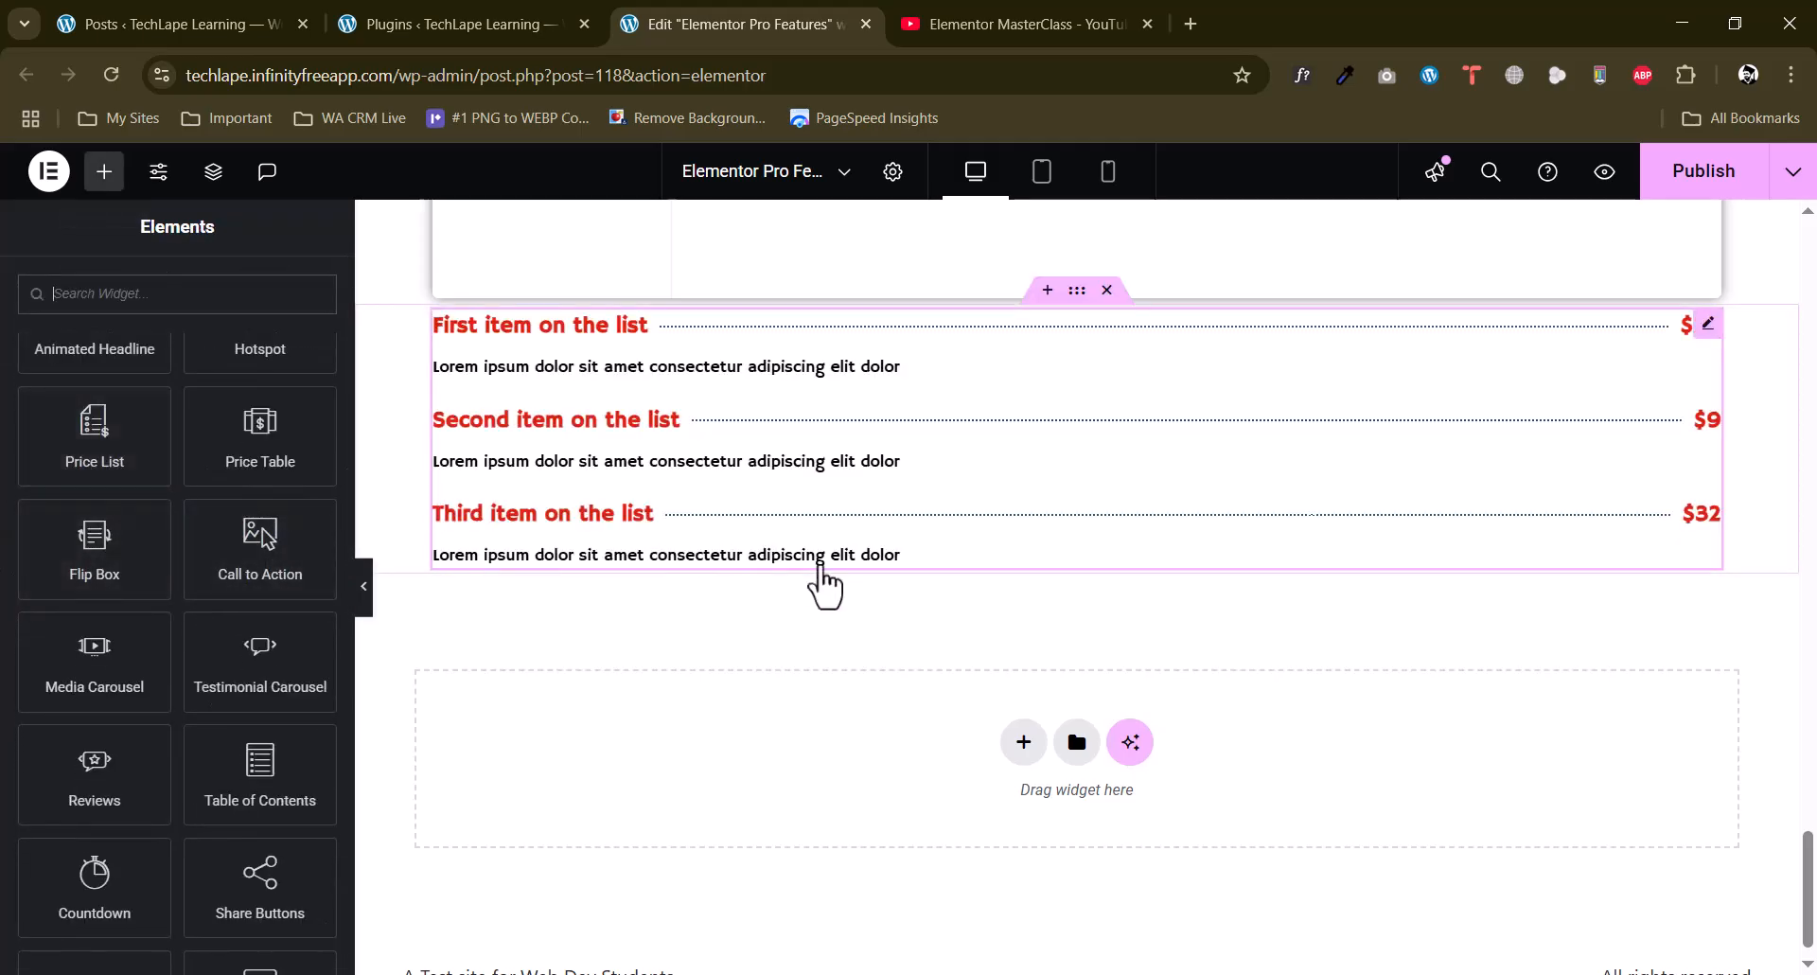
drag(242, 426, 934, 600)
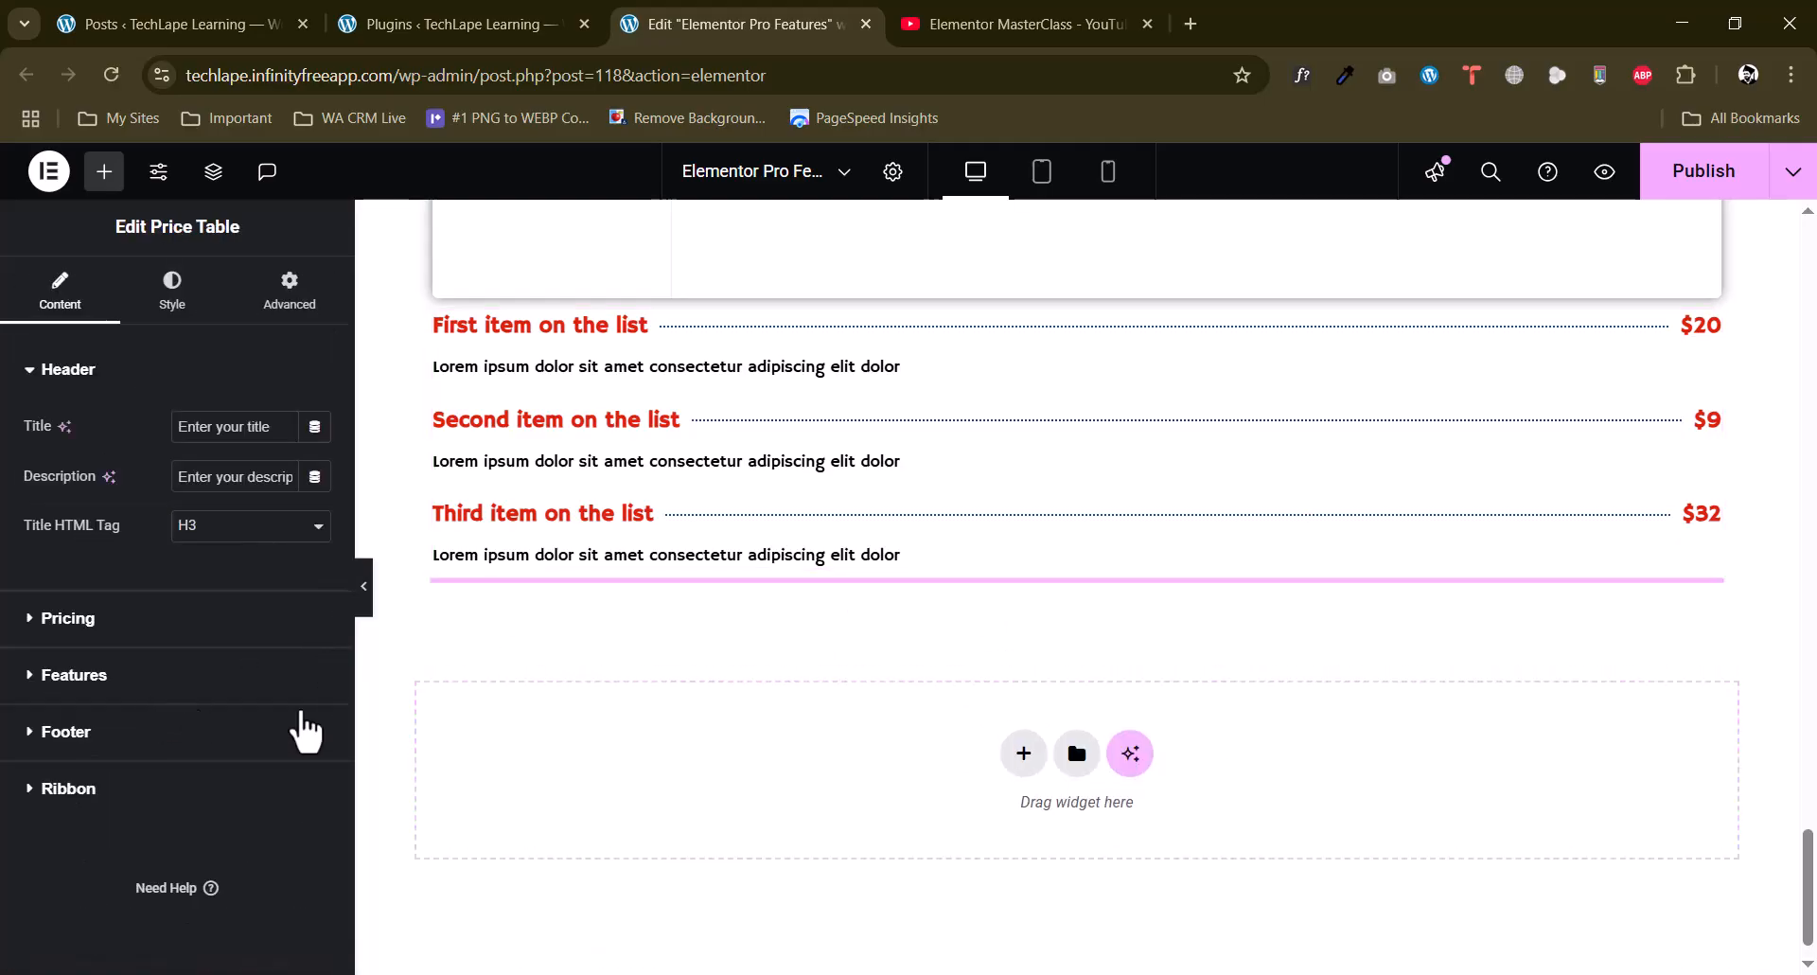
scroll(1169, 689, down, 4)
scroll(1169, 689, up, 3)
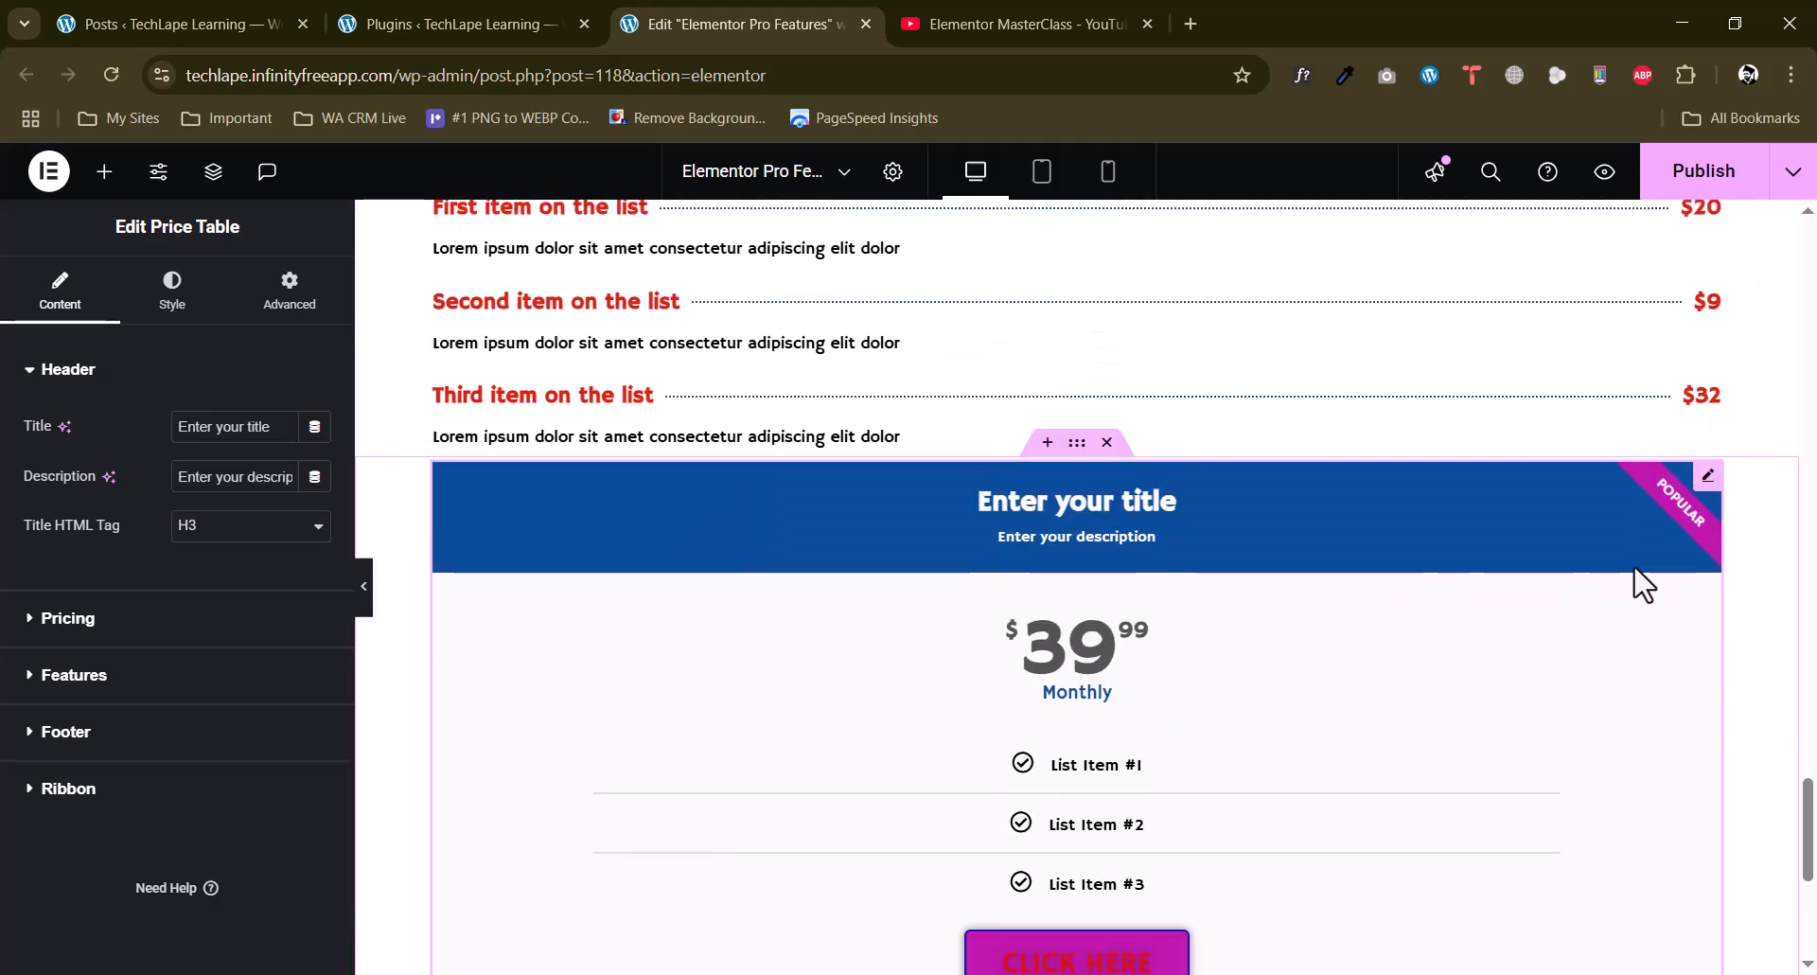
scroll(1622, 584, down, 3)
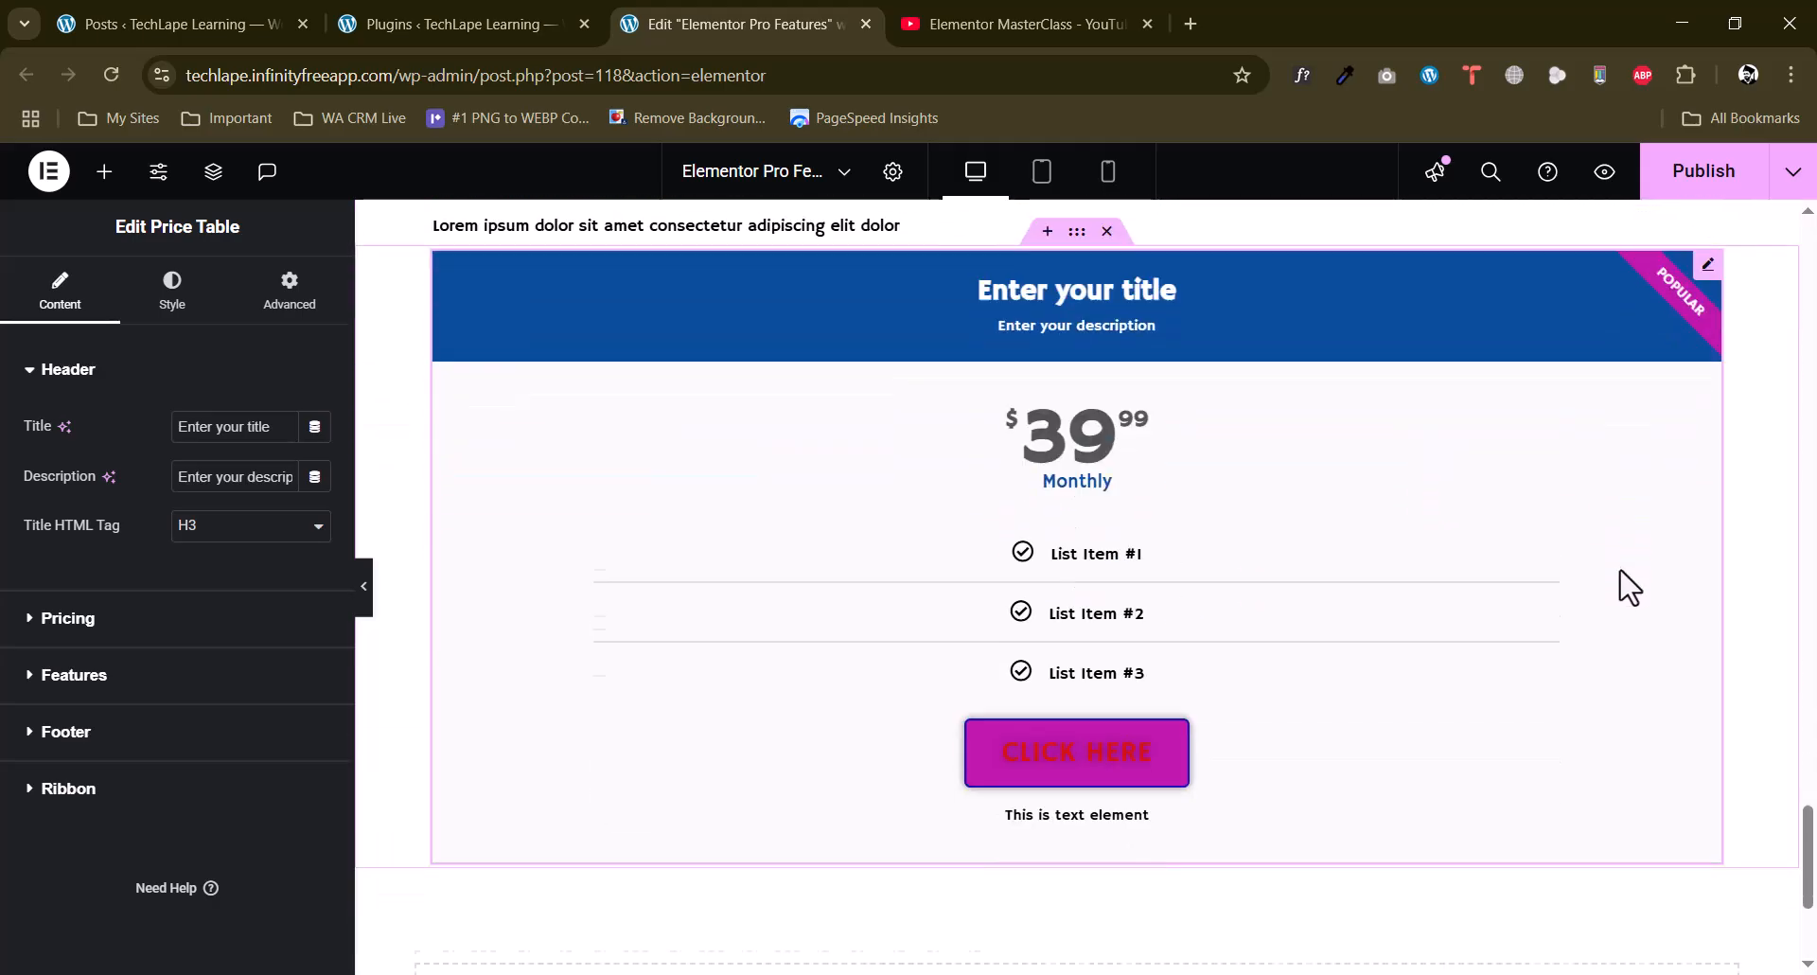
scroll(1183, 620, up, 1)
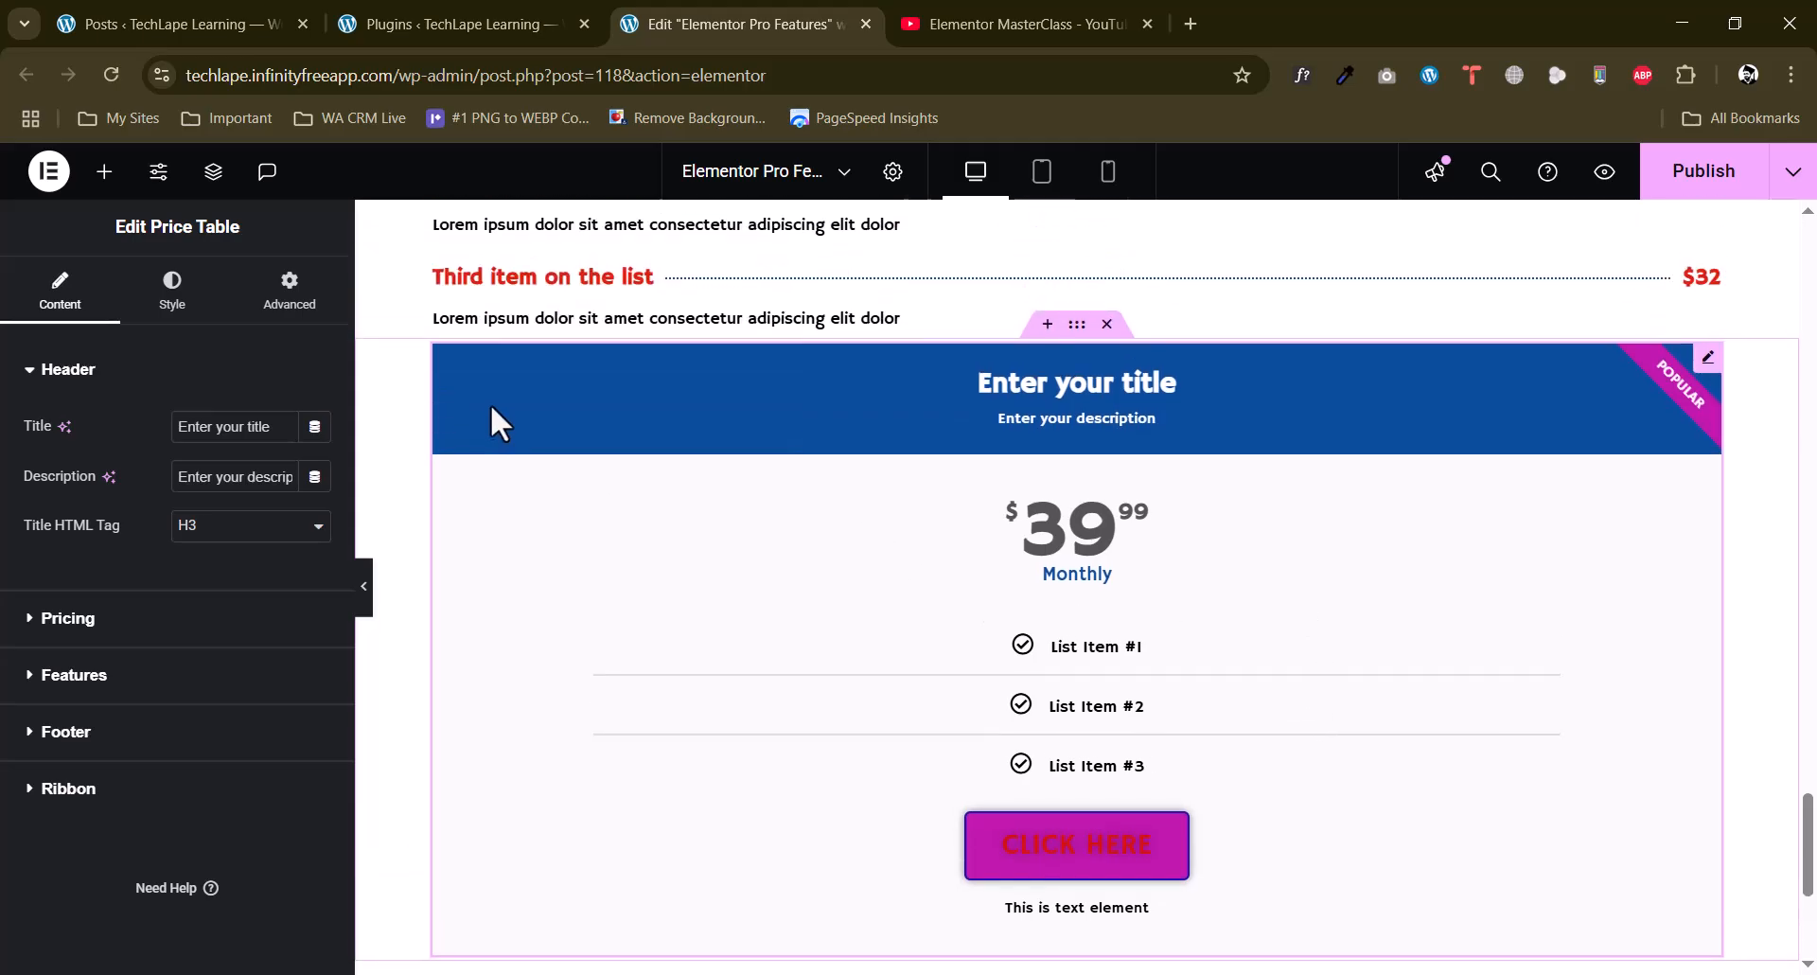
Add a flexbox container with four equal columns below the price table.
scroll(1124, 649, down, 4)
click(1017, 772)
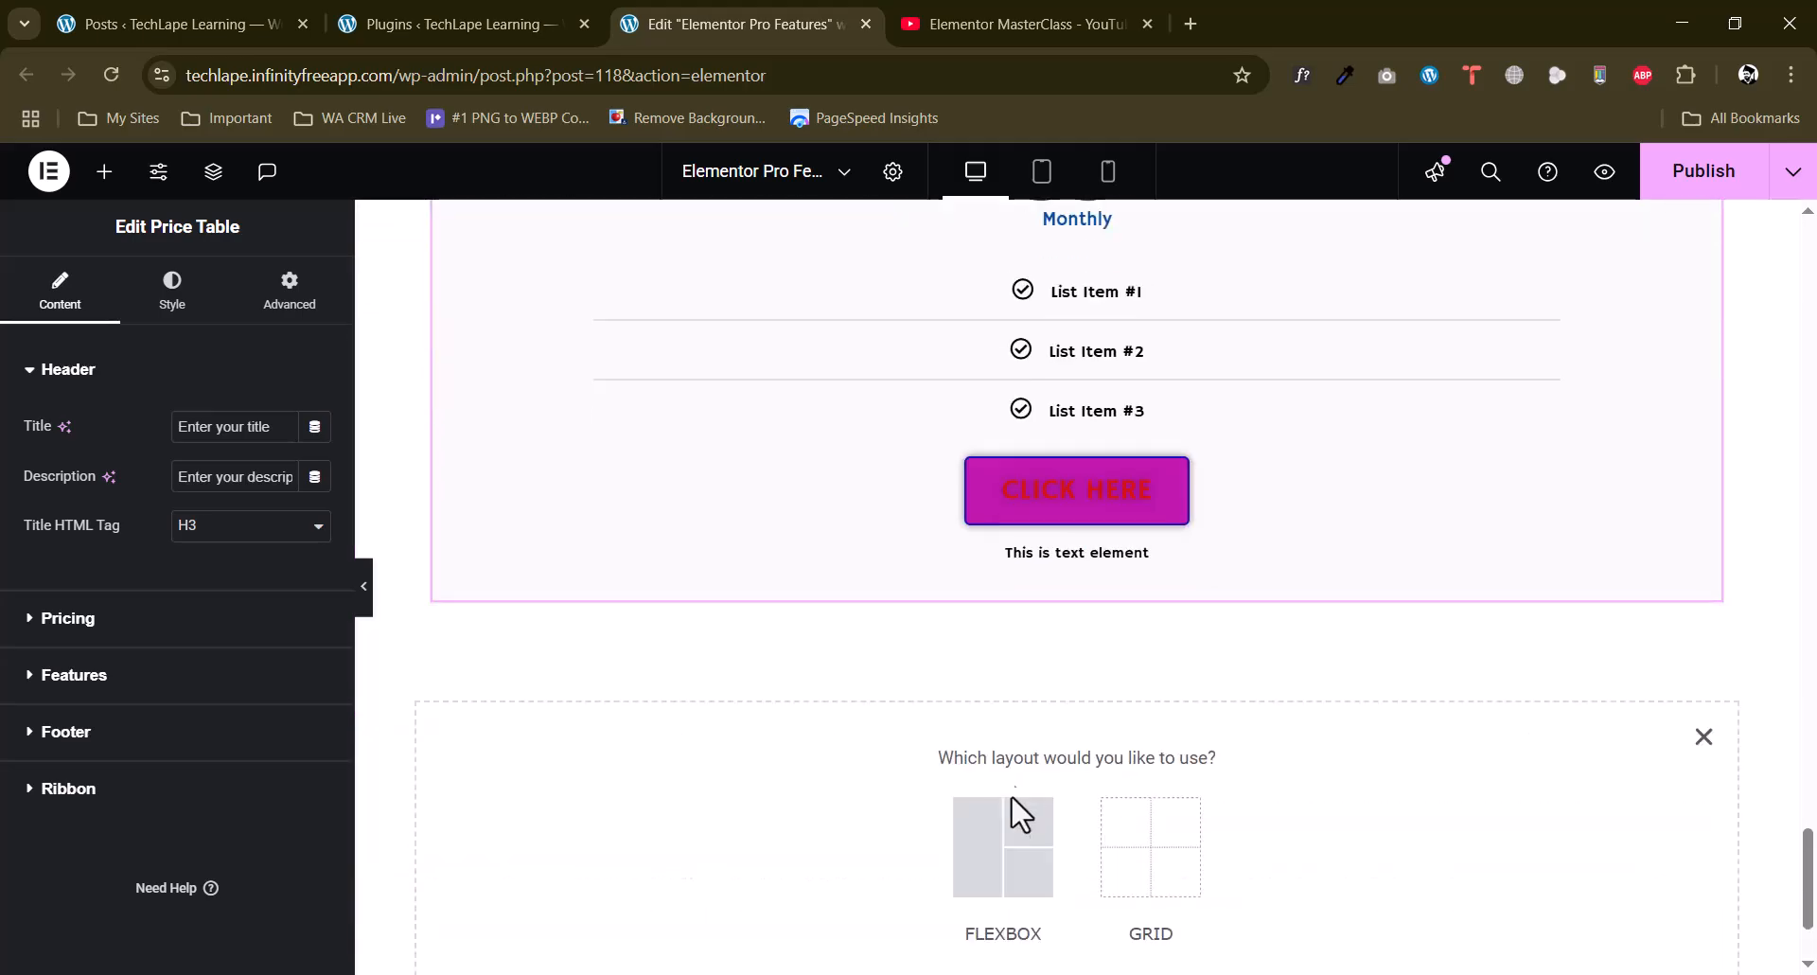
click(1022, 852)
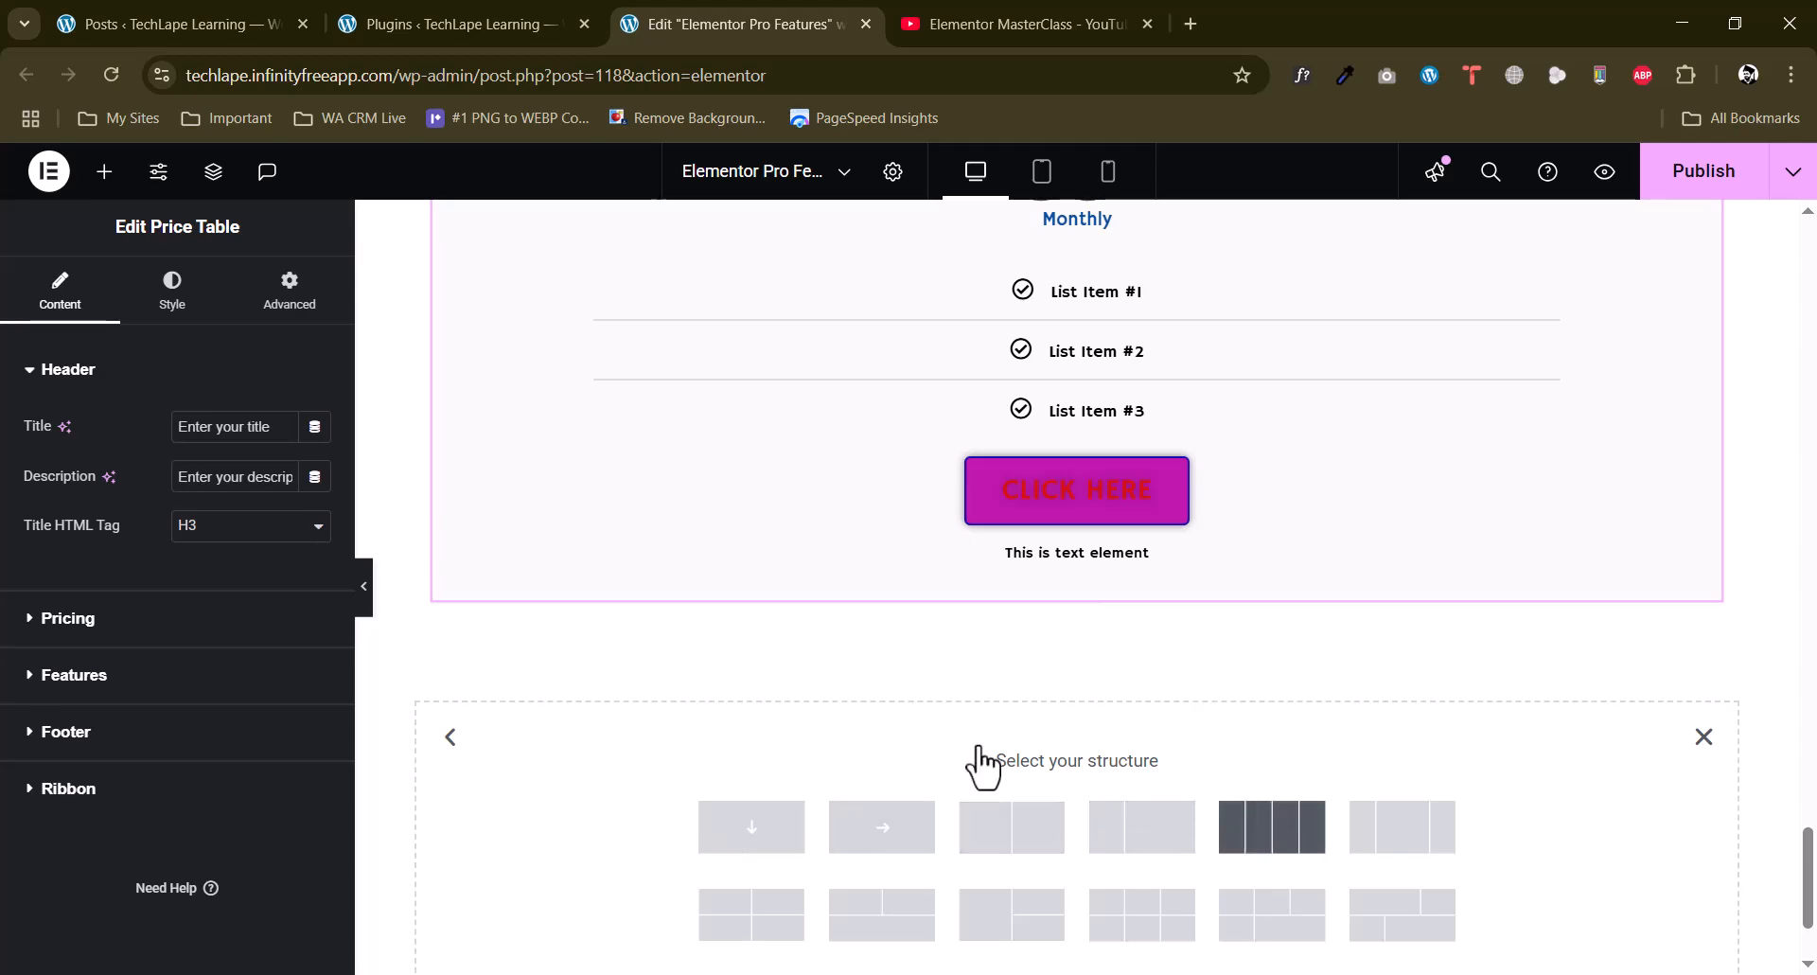
scroll(878, 736, up, 4)
scroll(880, 735, down, 6)
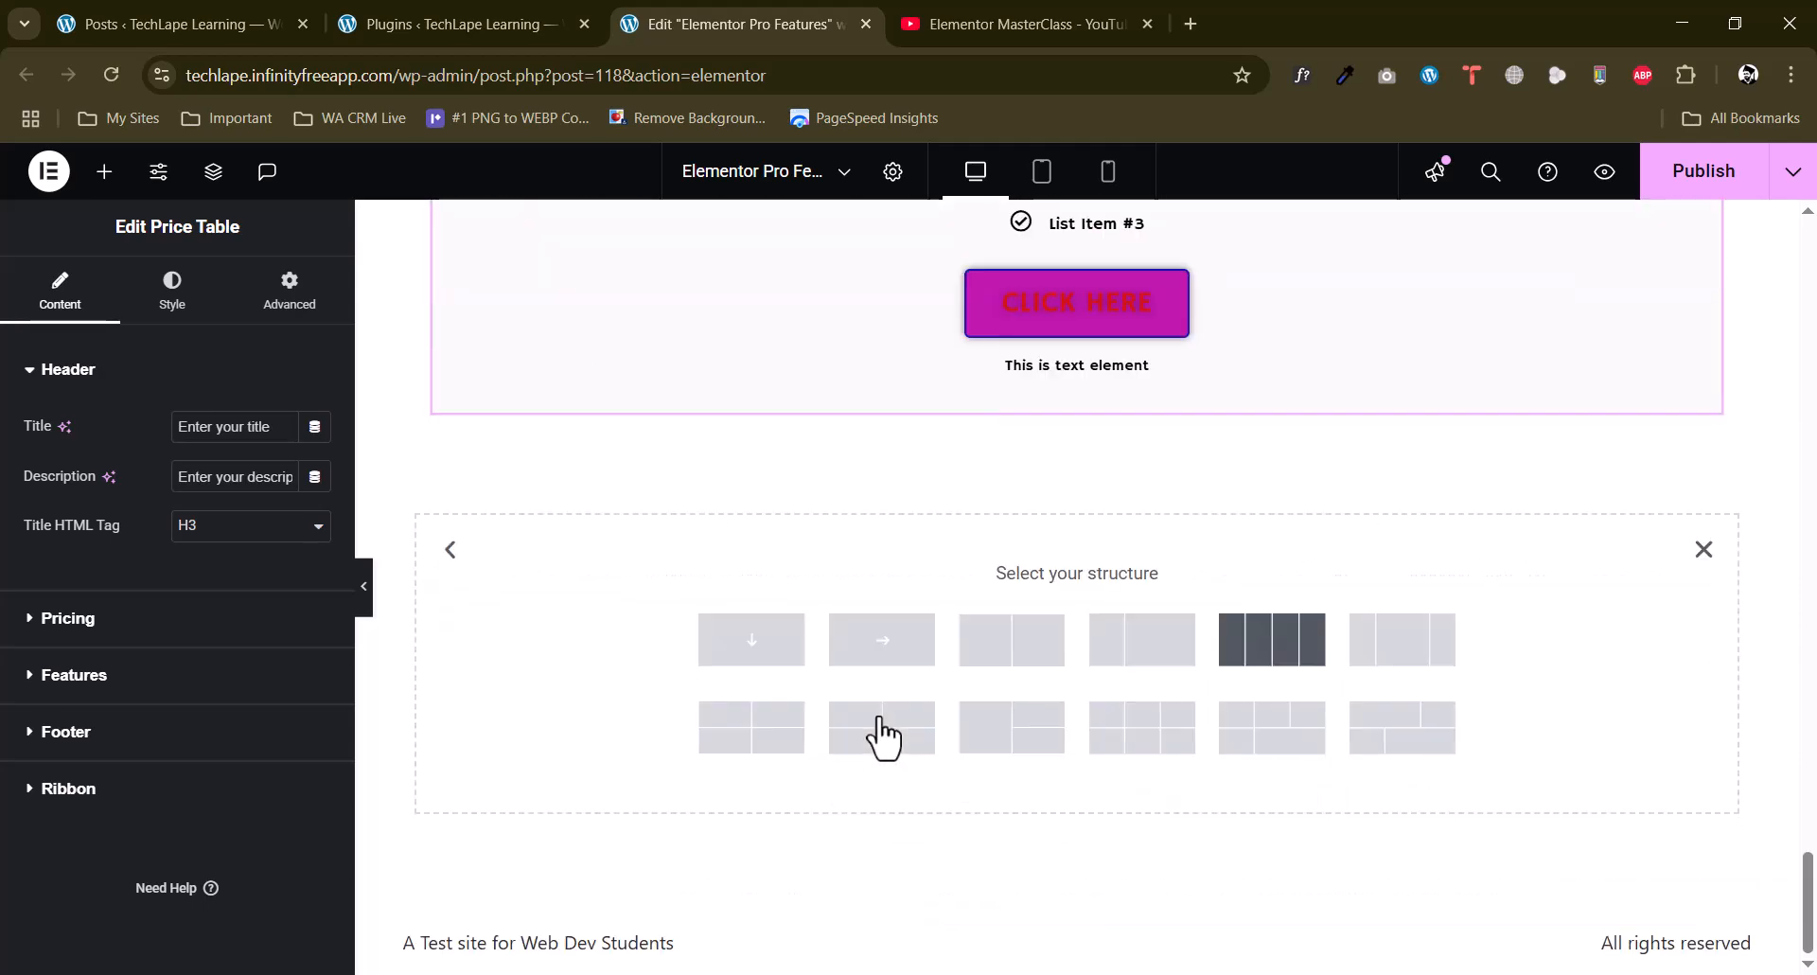
click(1306, 651)
Copy the full-width price table and paste it into the first column of the four-column container.
scroll(994, 657, up, 6)
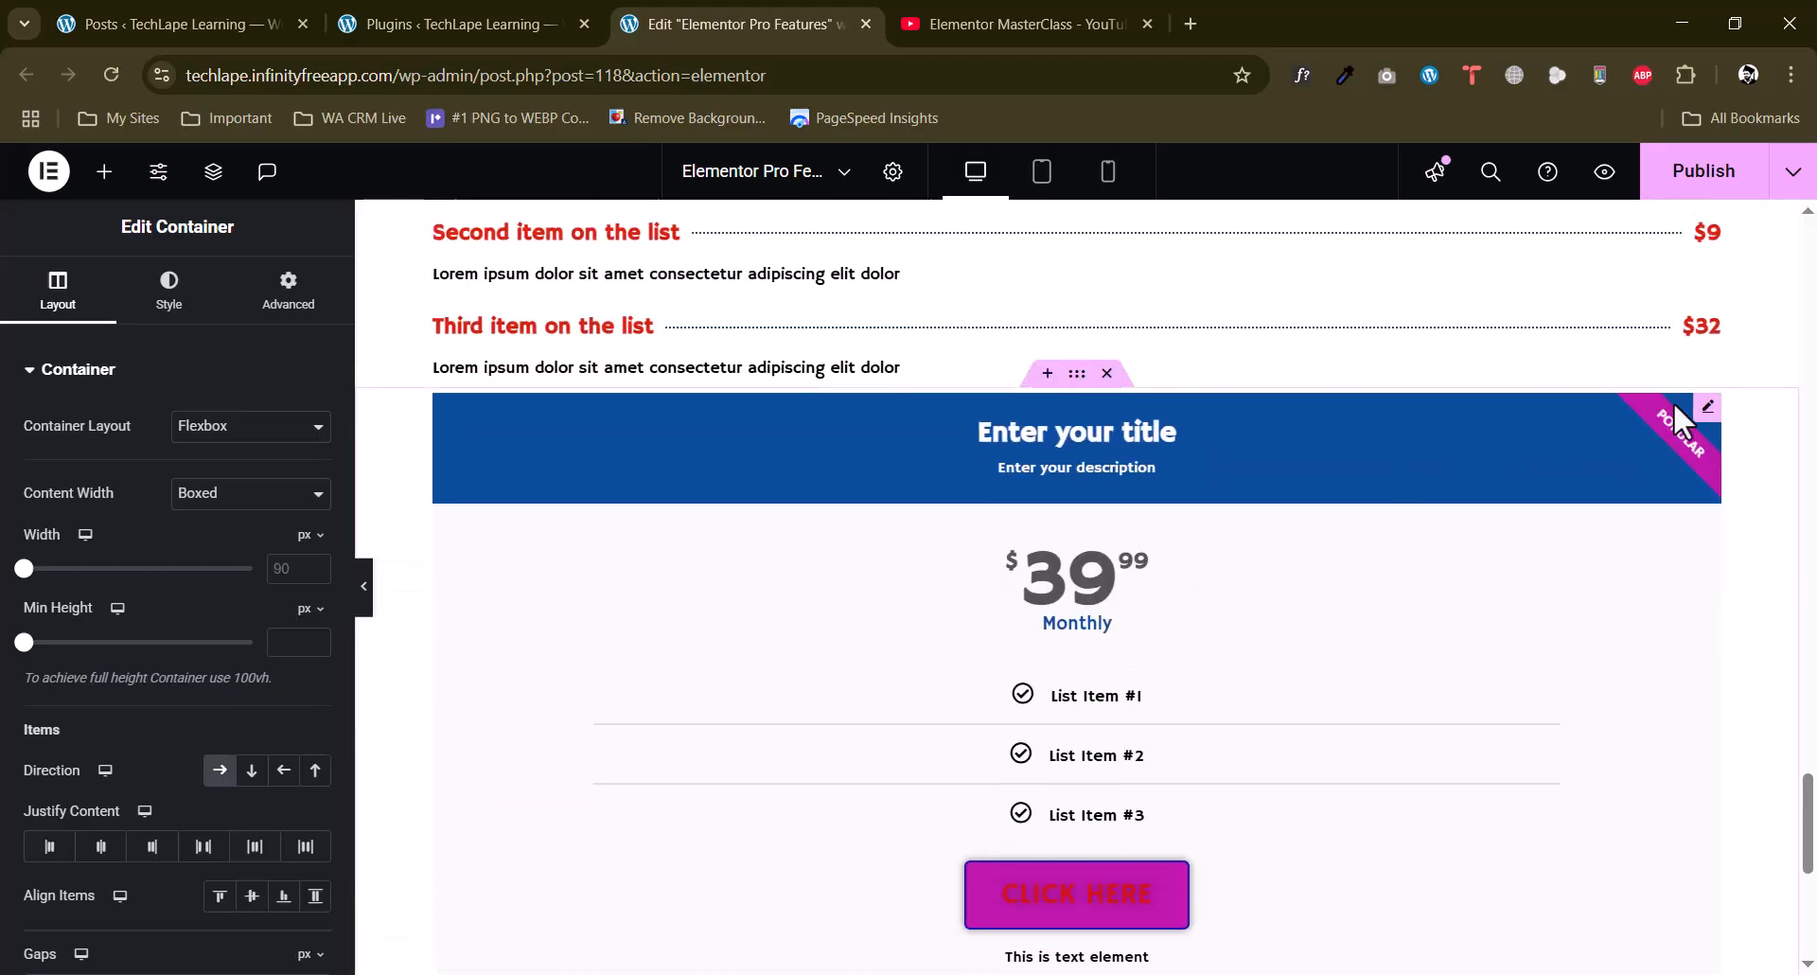
right_click(1699, 431)
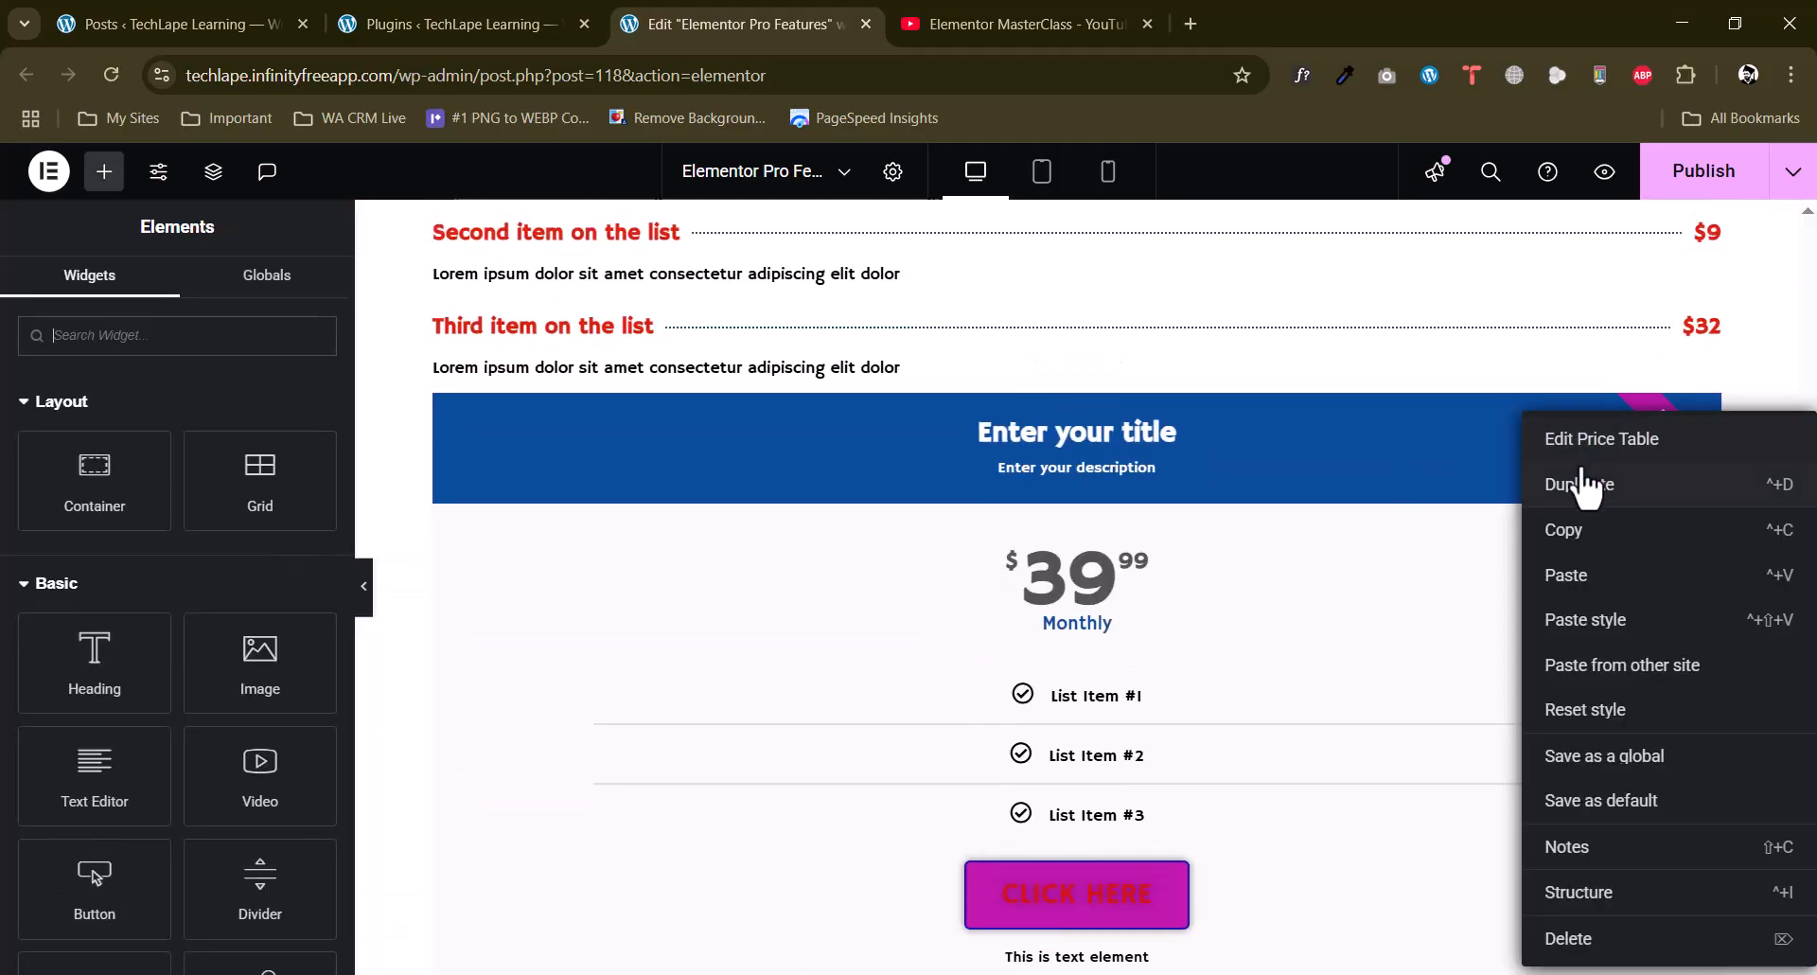
click(1571, 535)
scroll(946, 662, down, 5)
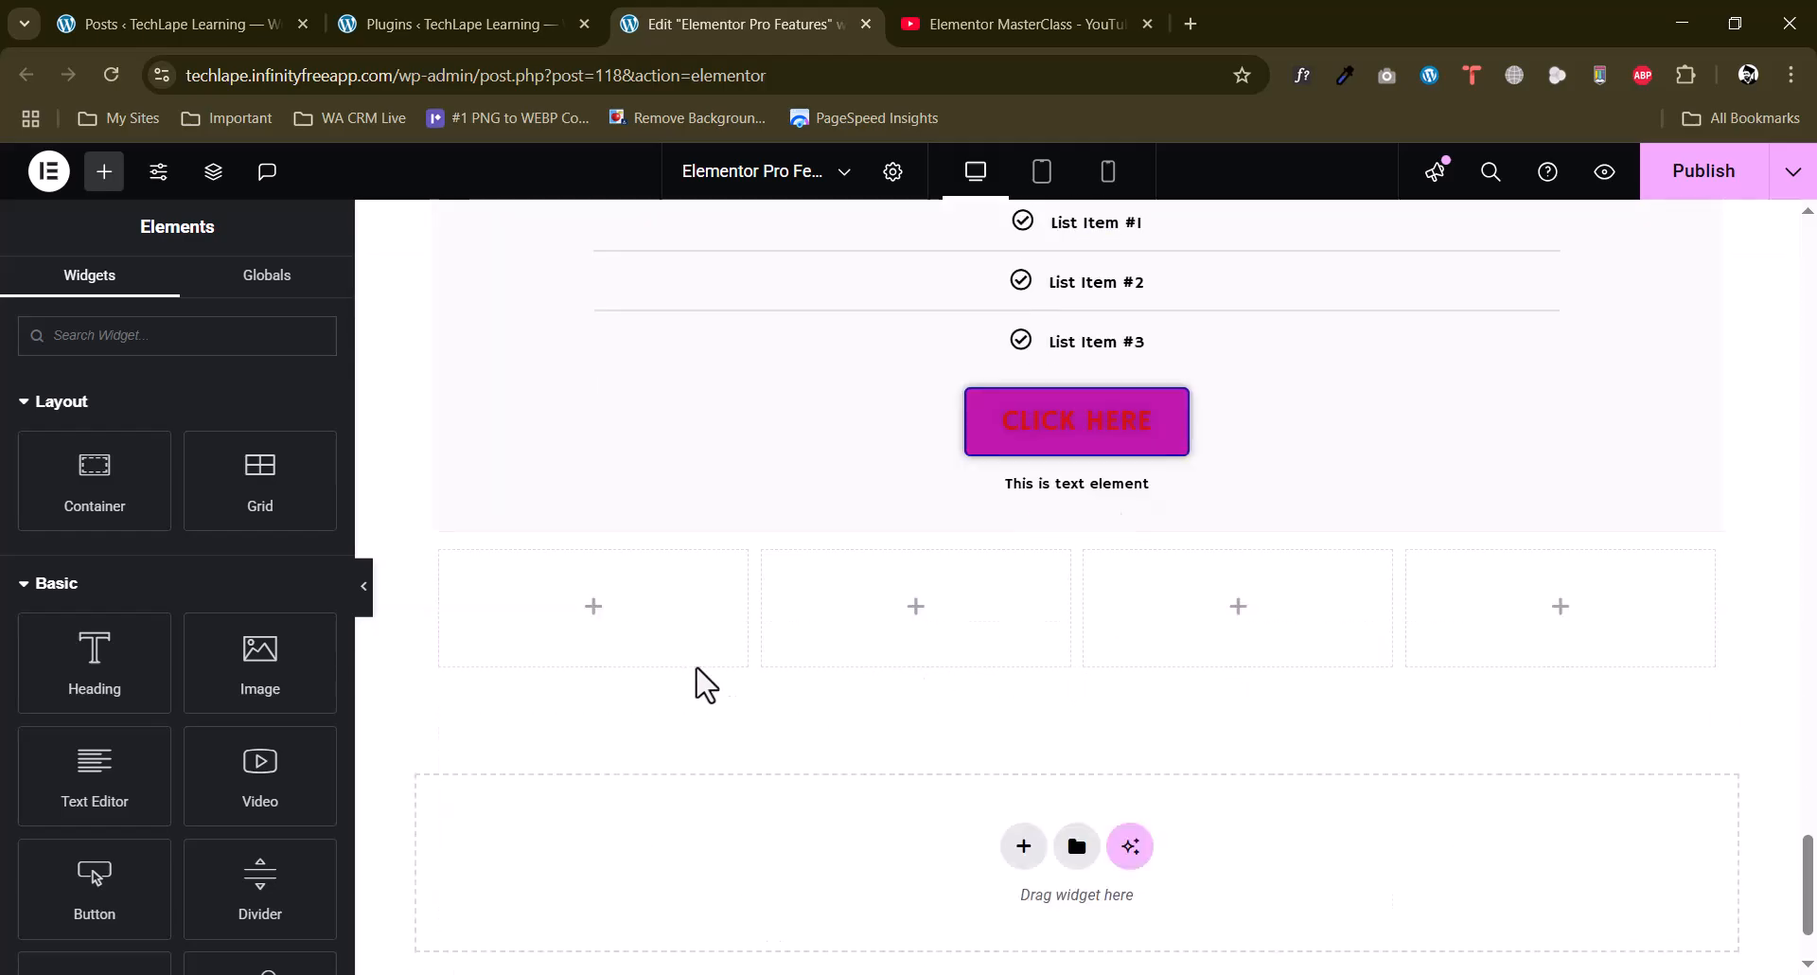
right_click(633, 636)
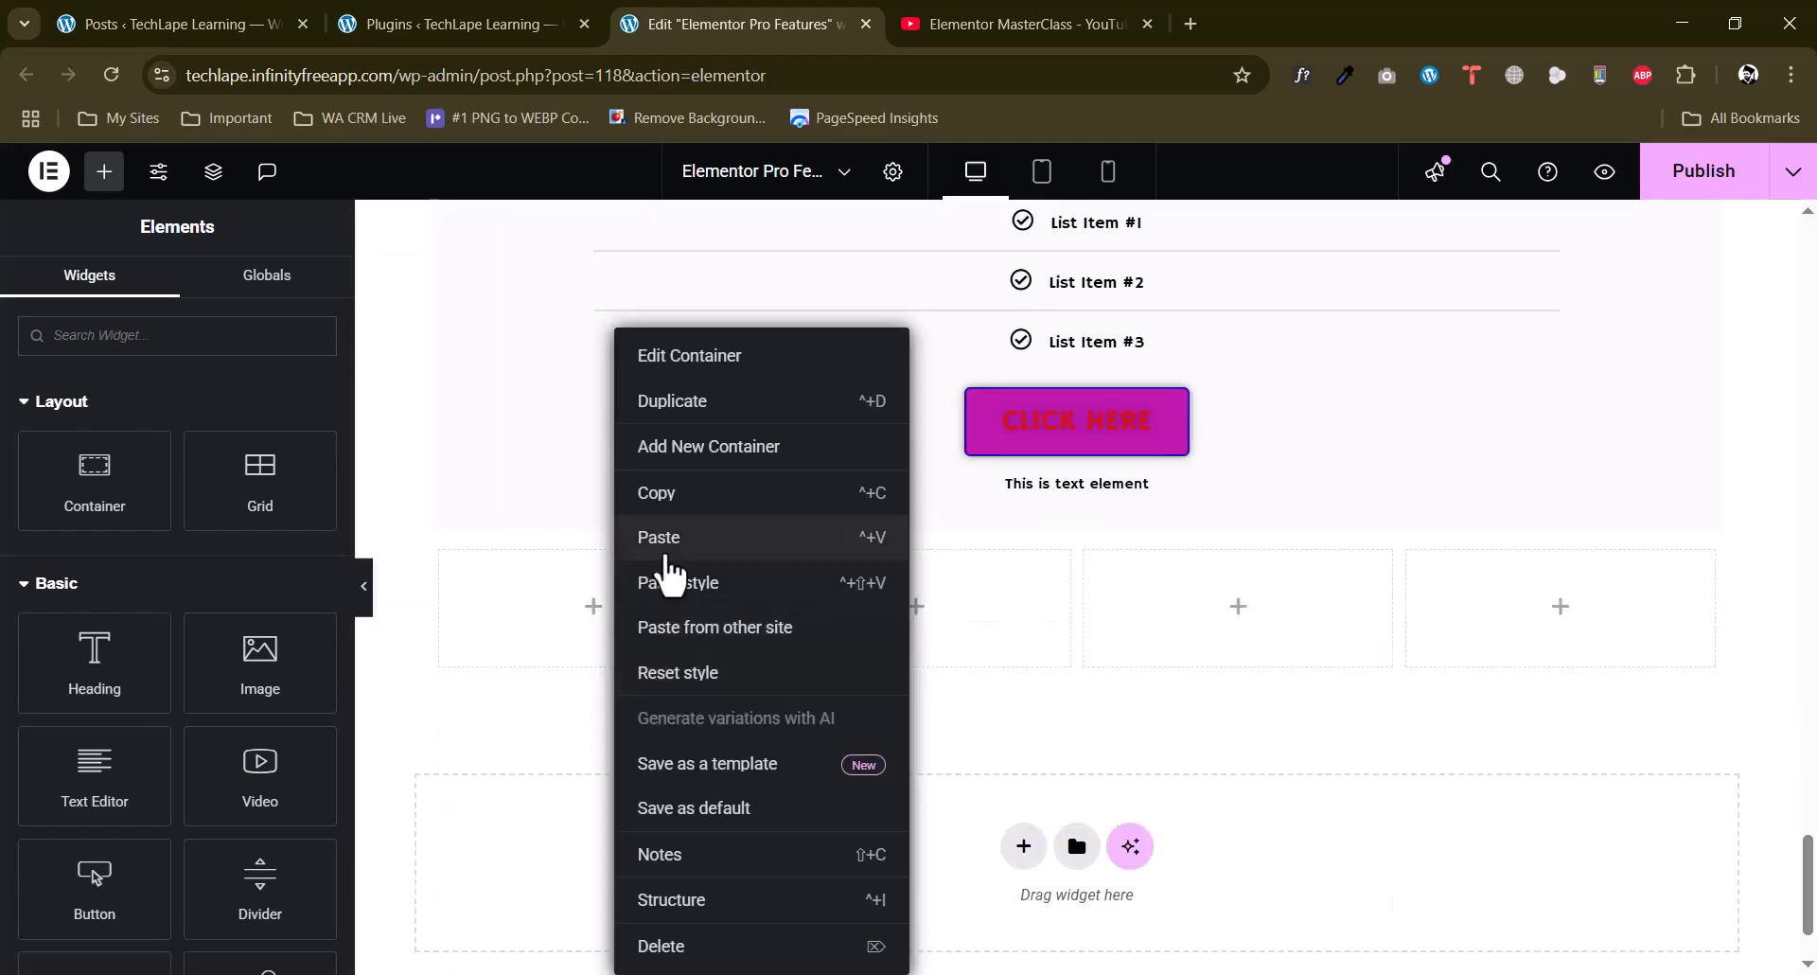
click(656, 549)
Paste the copied price table into the second, third and fourth columns of the container.
right_click(979, 653)
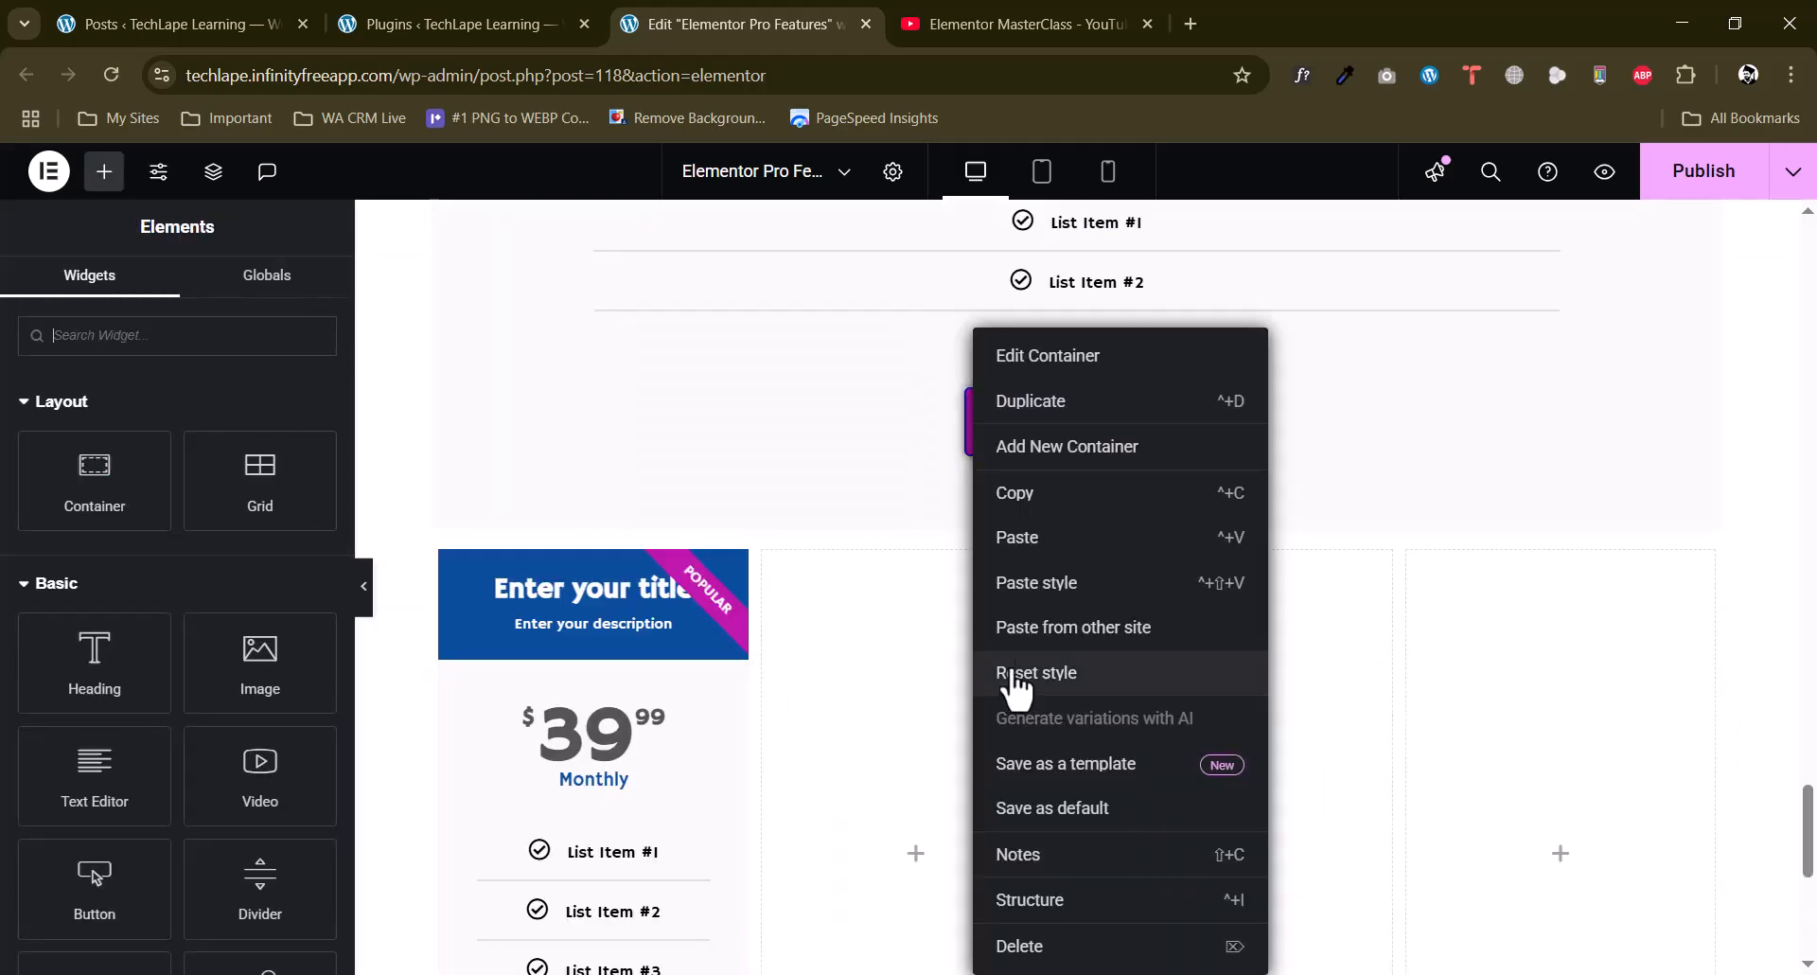
click(1009, 546)
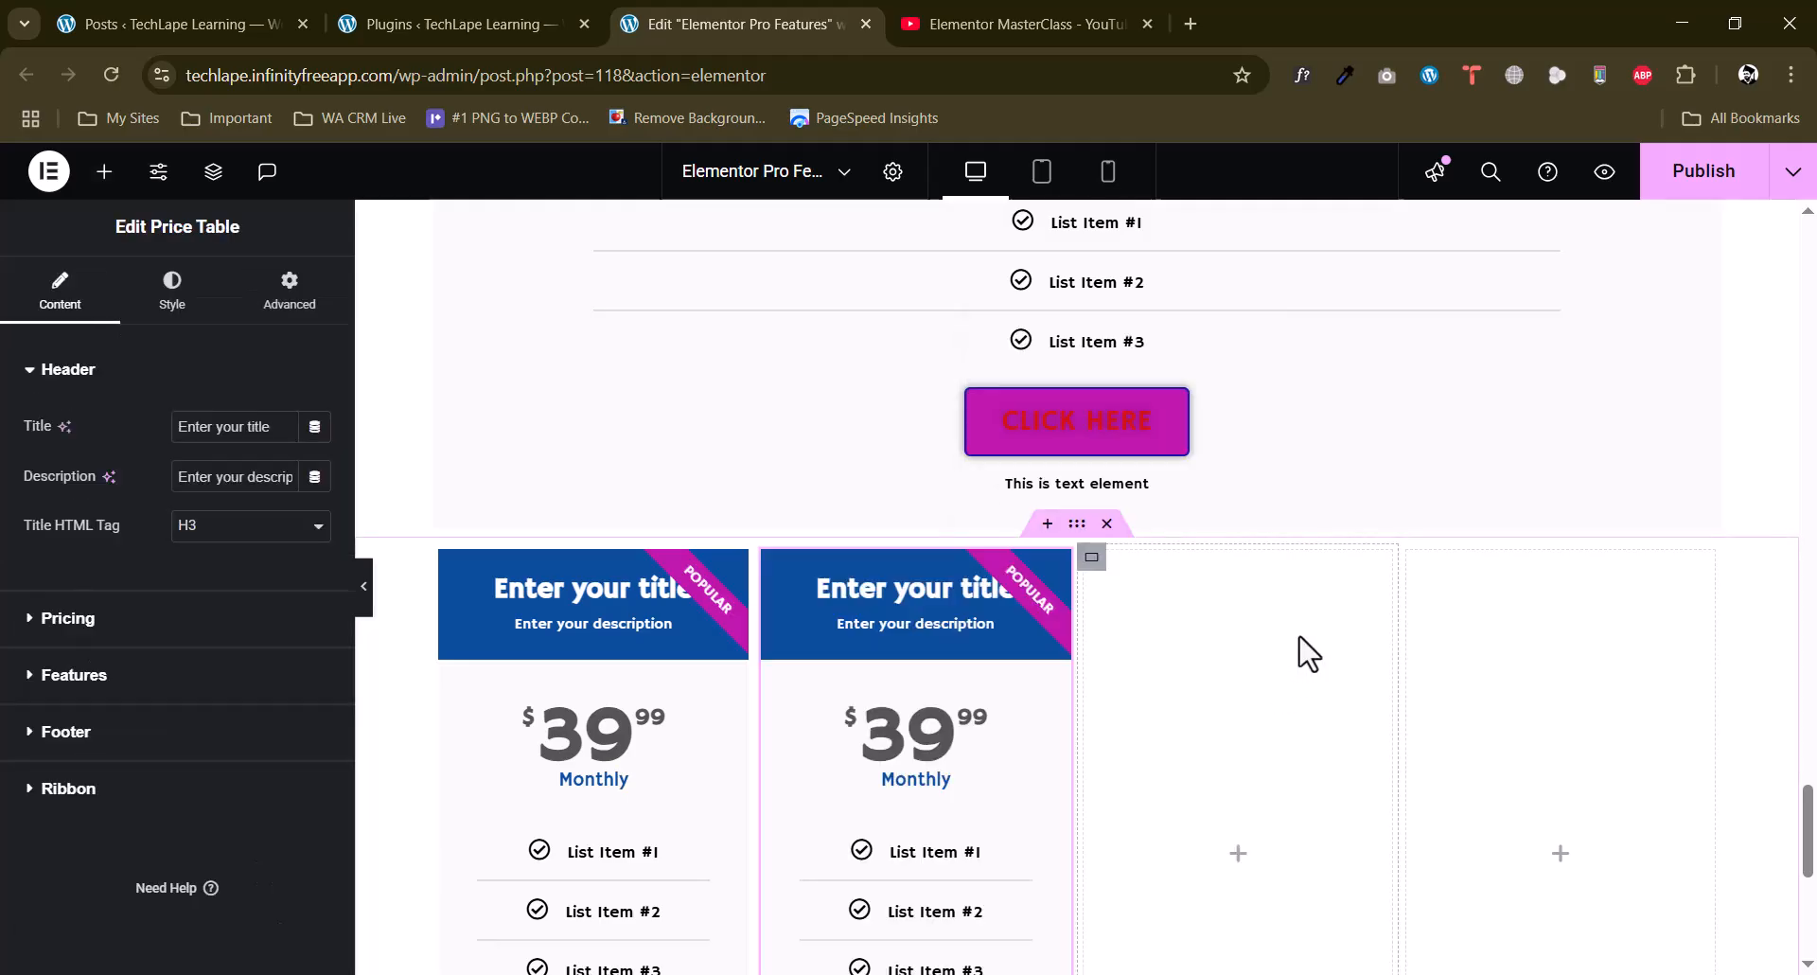
right_click(1303, 639)
click(1457, 630)
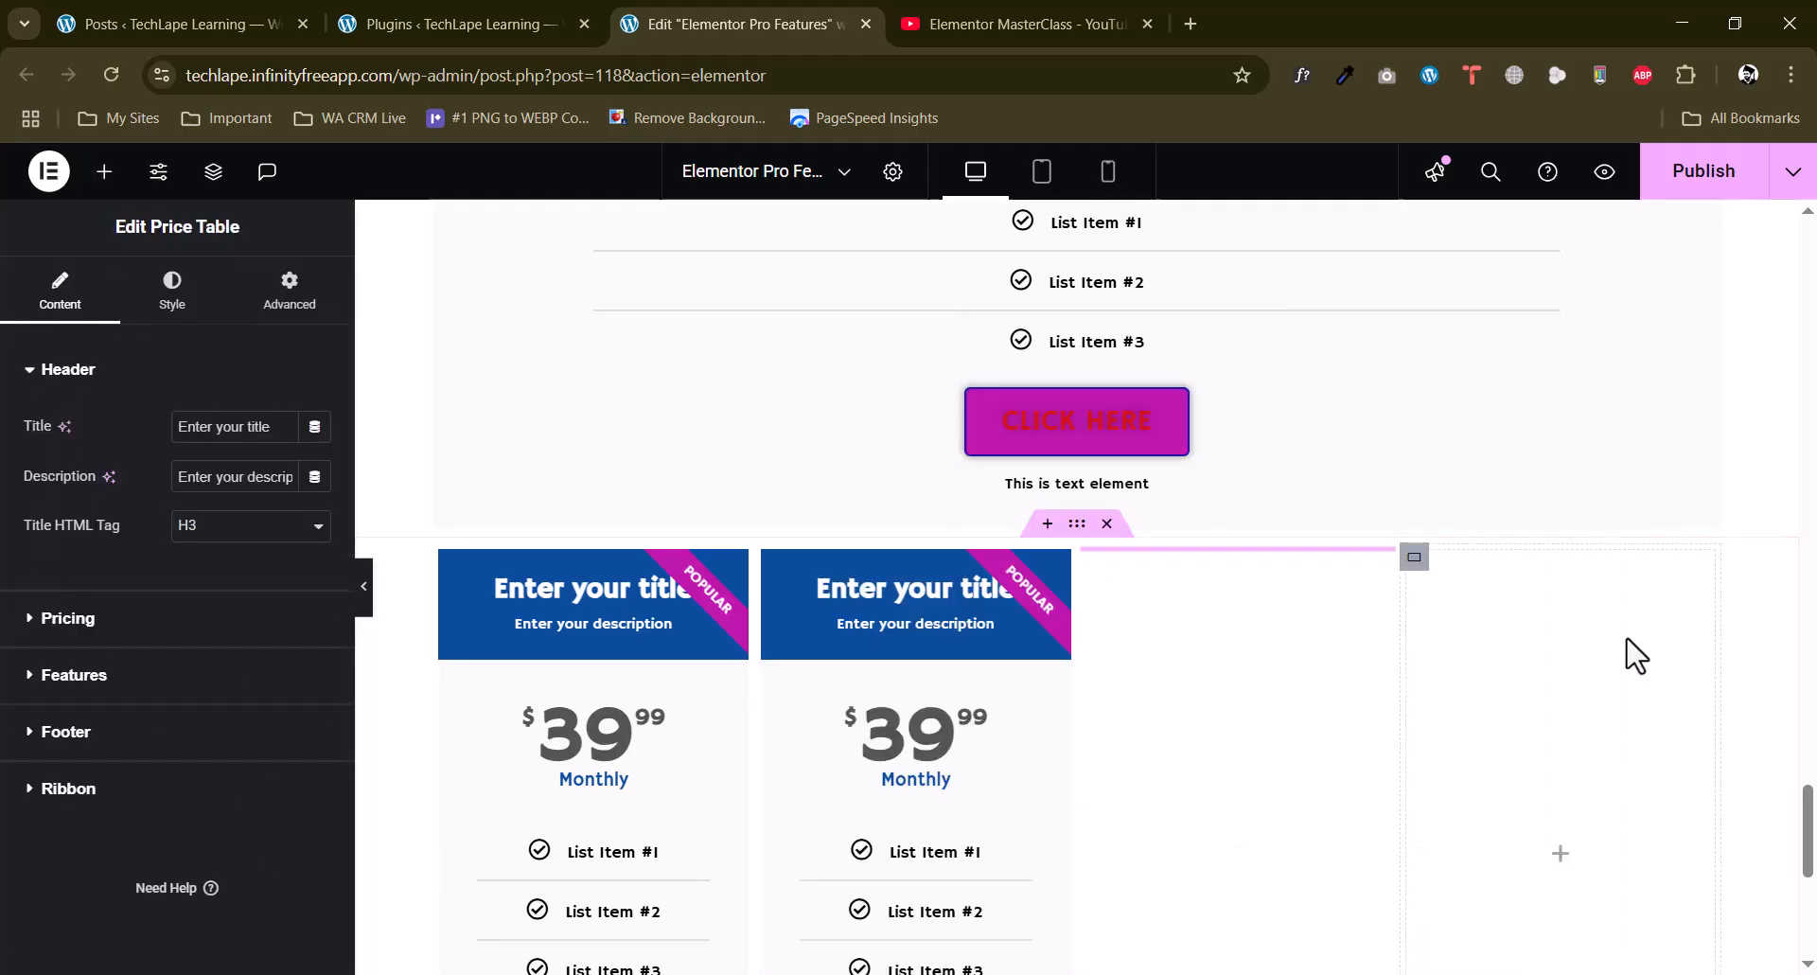
right_click(1626, 660)
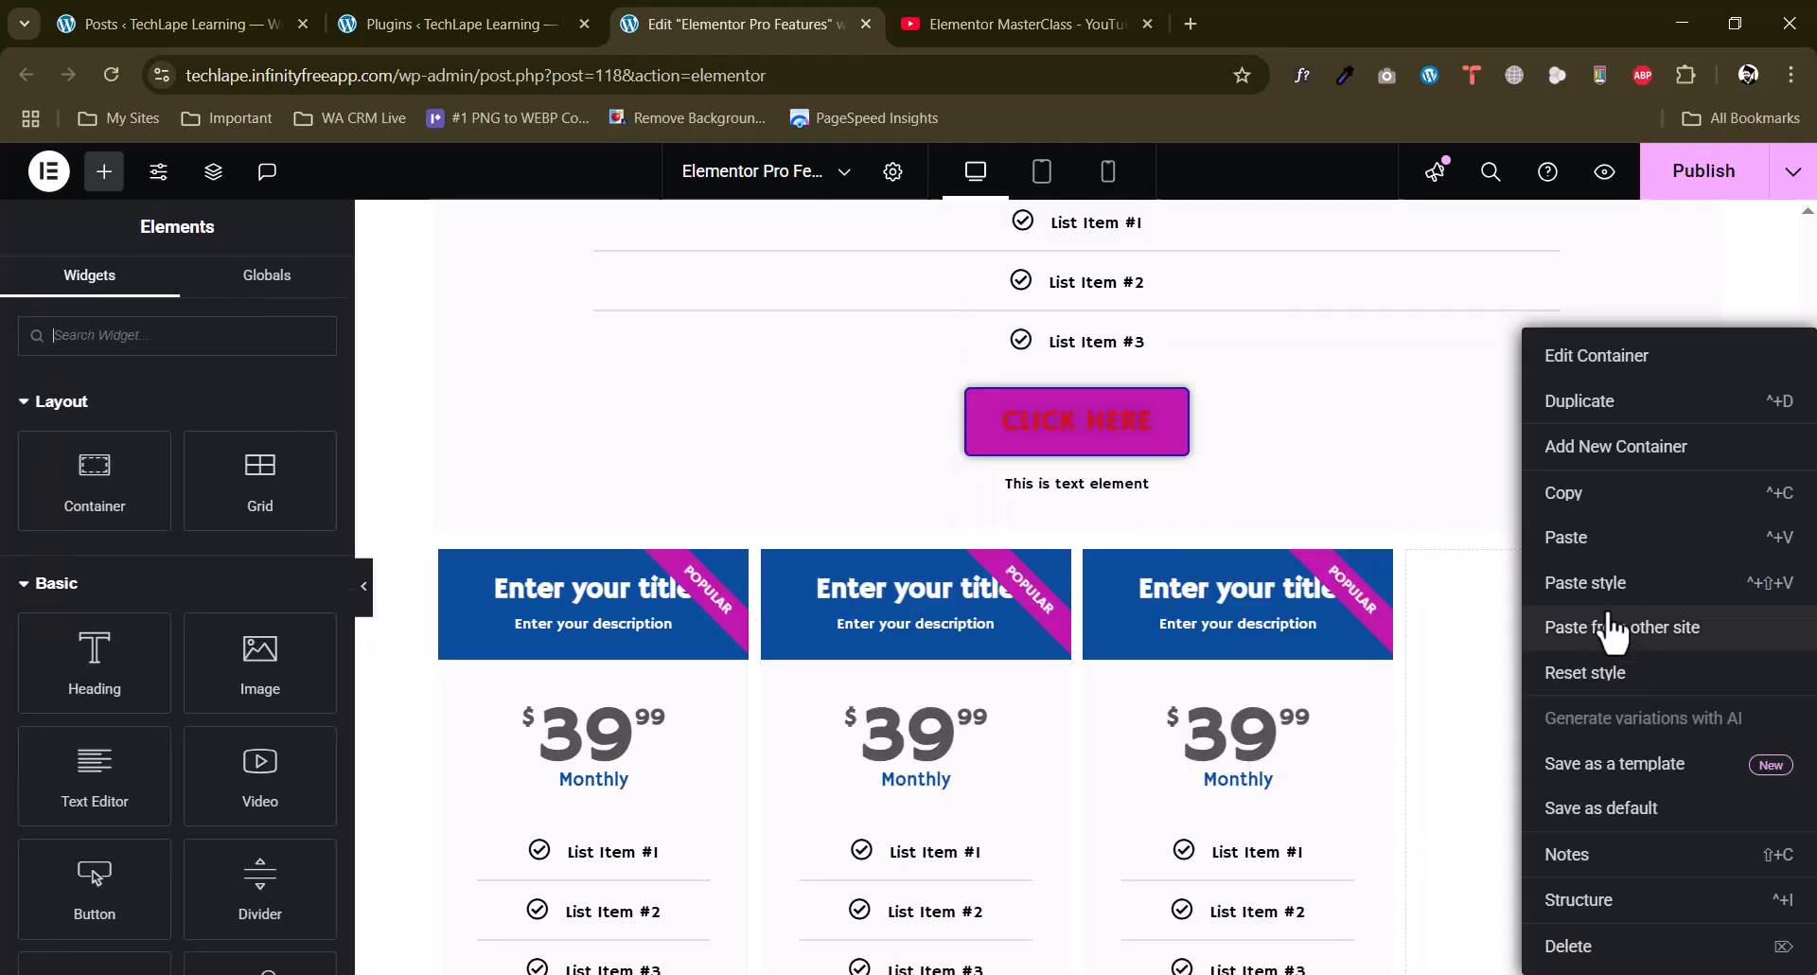
click(1567, 537)
Delete the original full-width price table above the four-column container.
scroll(1503, 613, up, 5)
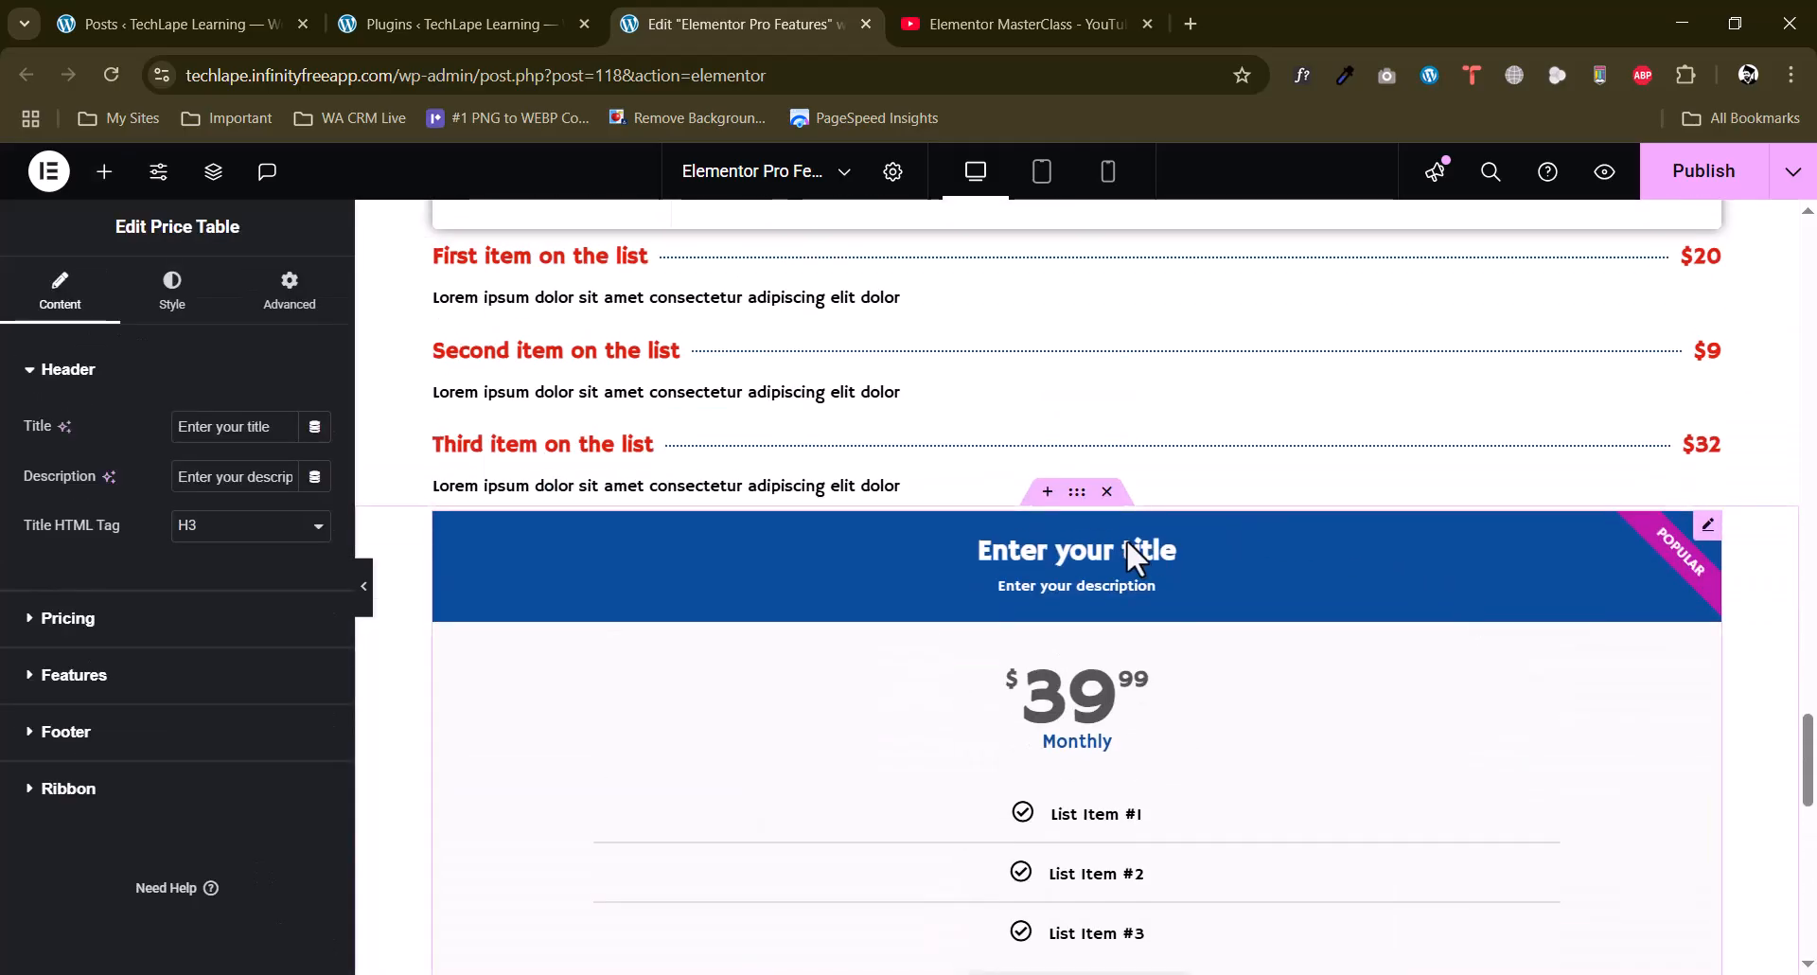
click(1109, 498)
scroll(1140, 723, down, 5)
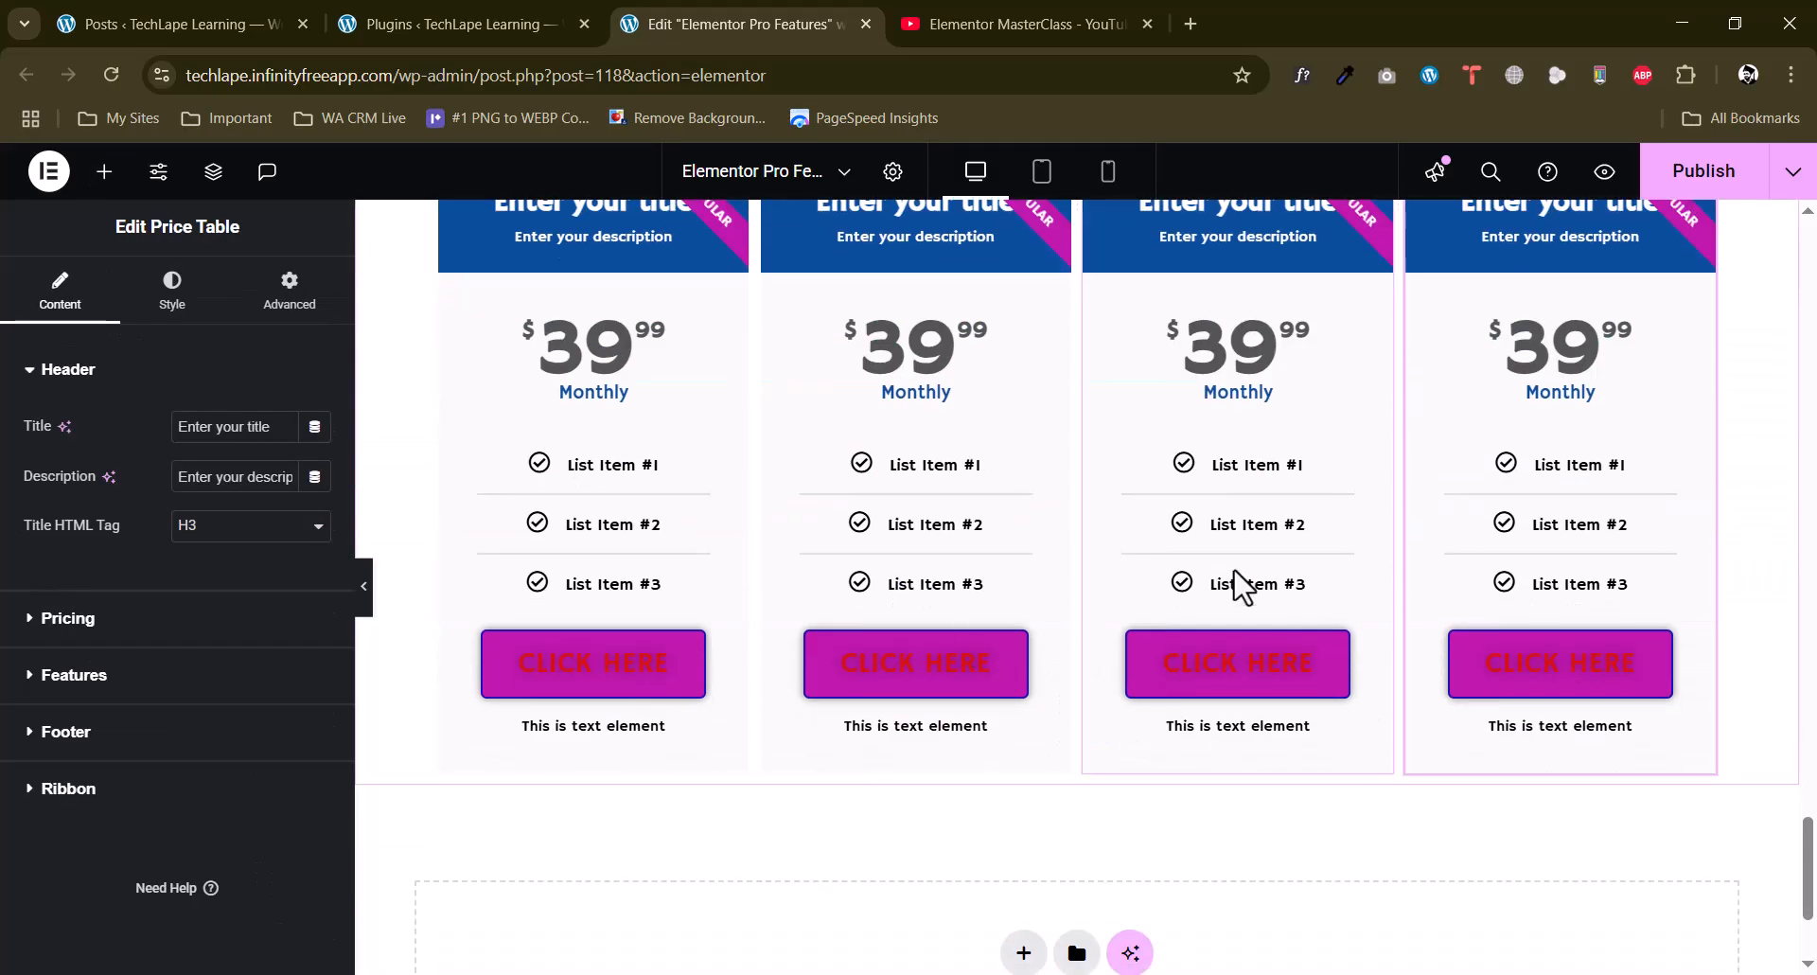
Set the title HTML tag of the first column's price table to H4.
scroll(928, 585, up, 3)
click(736, 416)
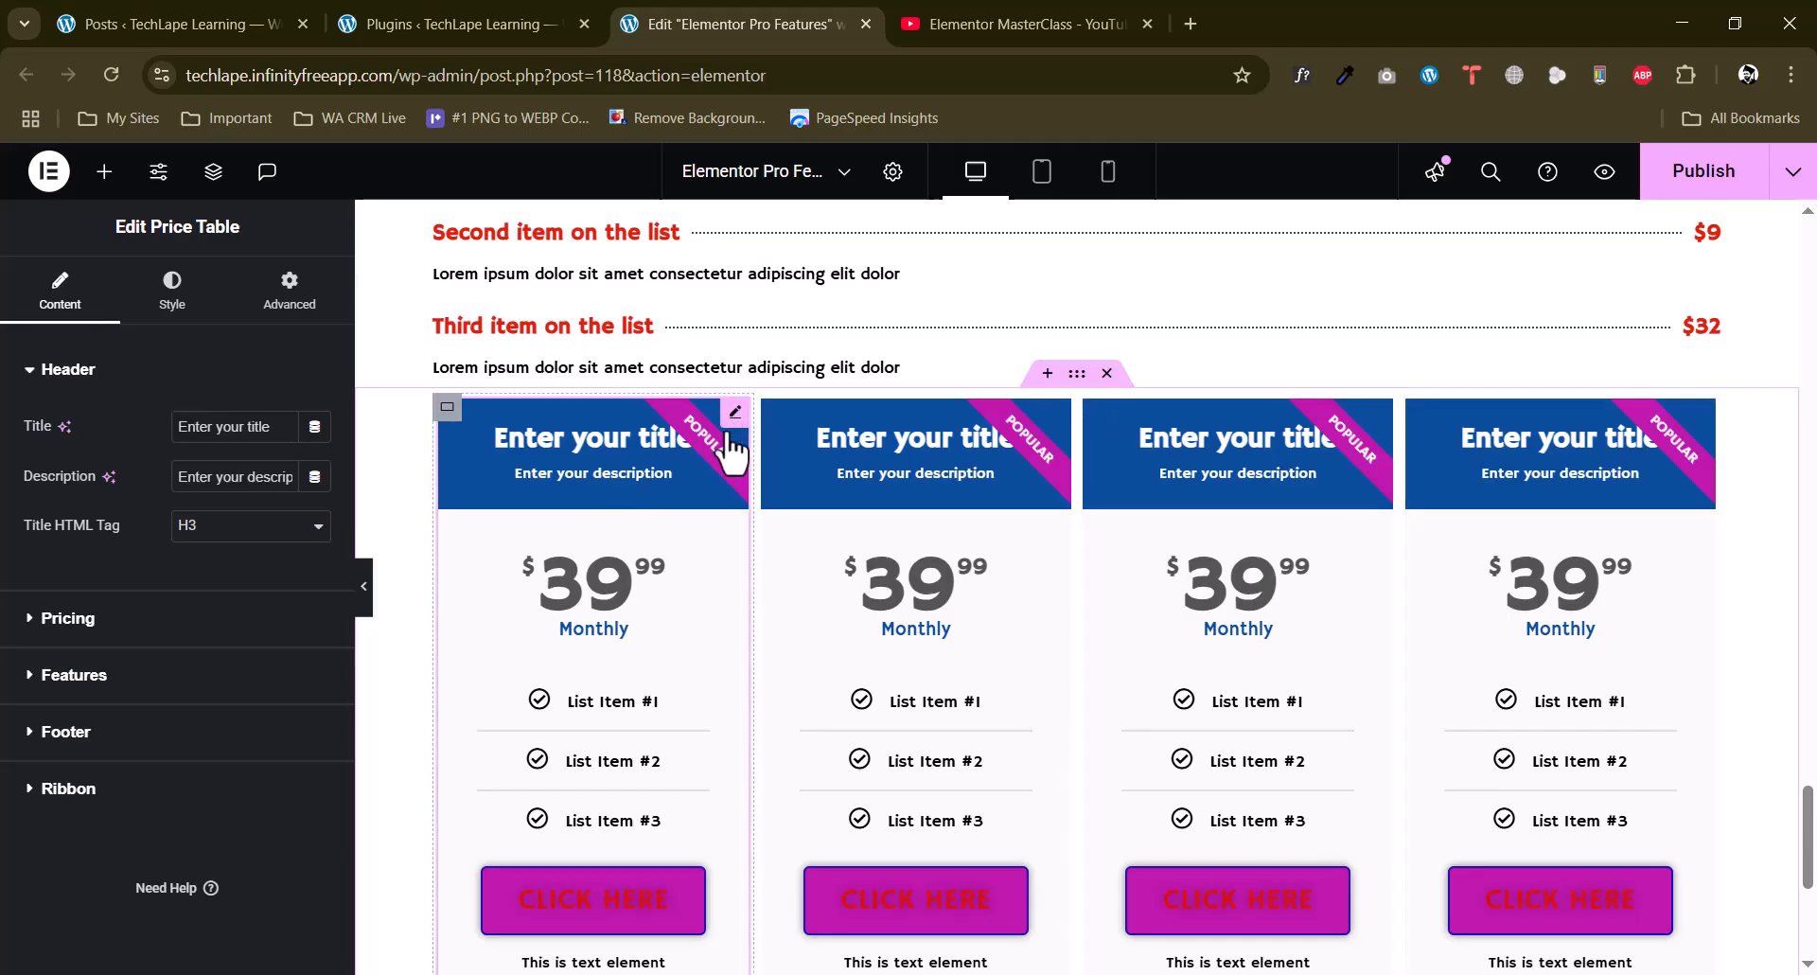
triple_click(249, 476)
click(204, 528)
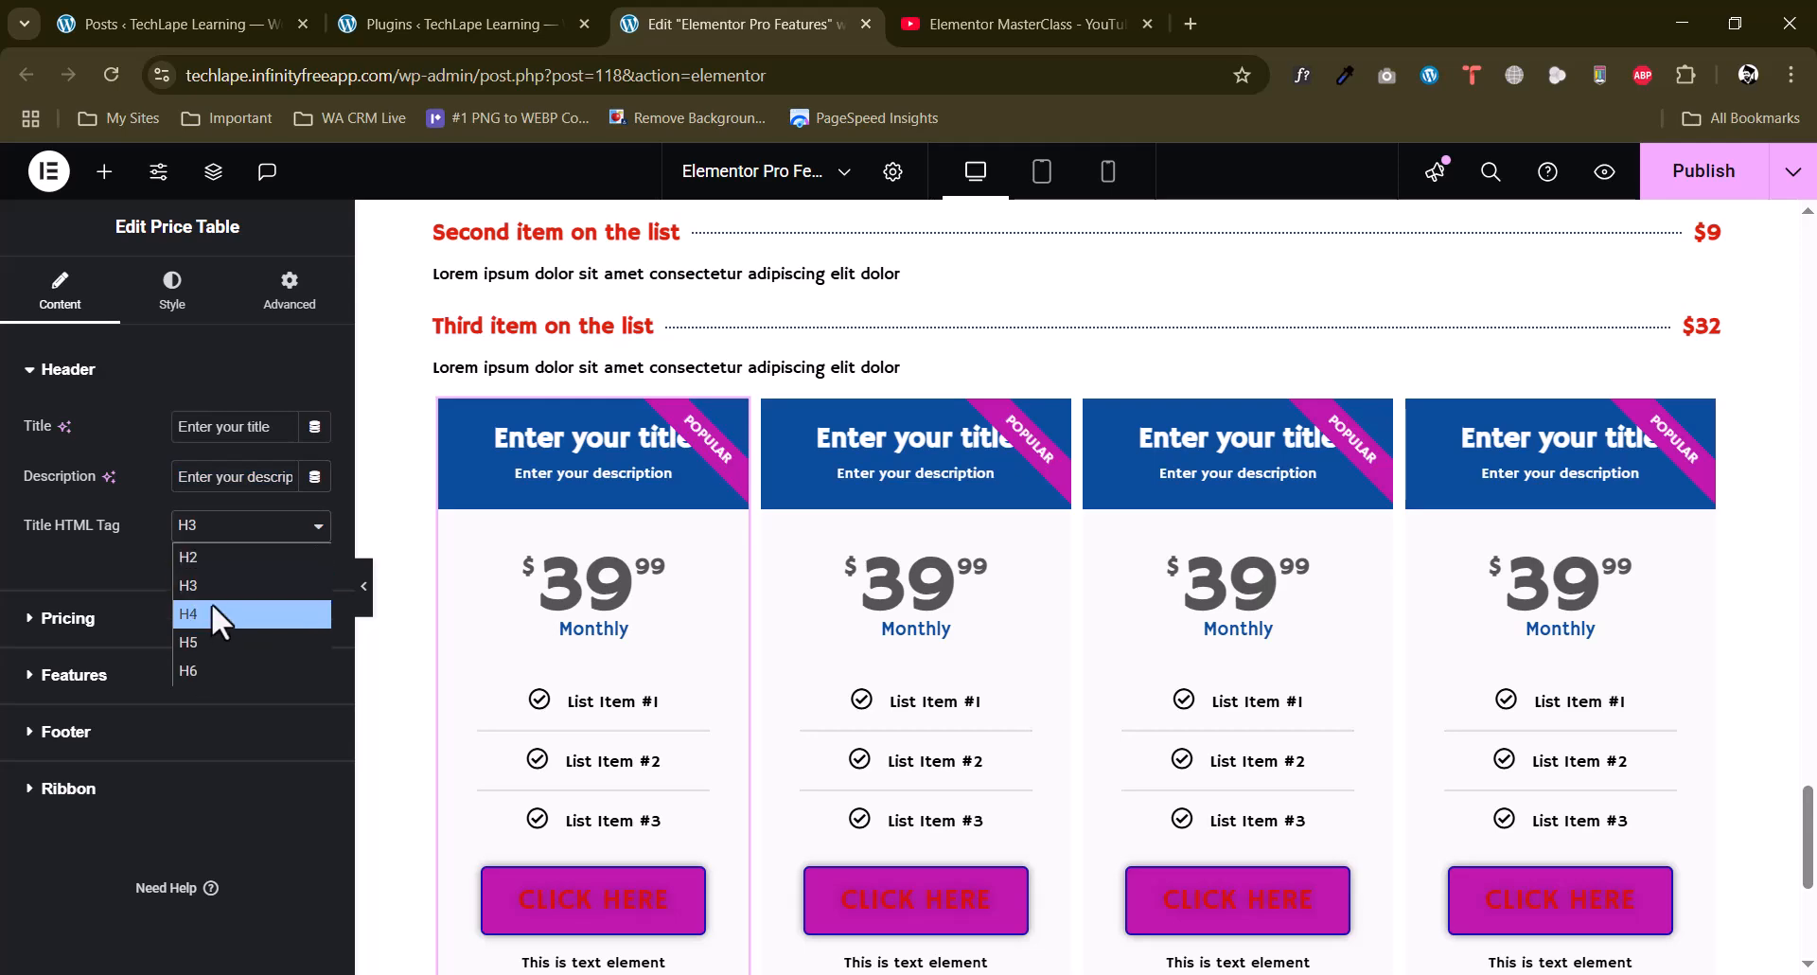
click(209, 615)
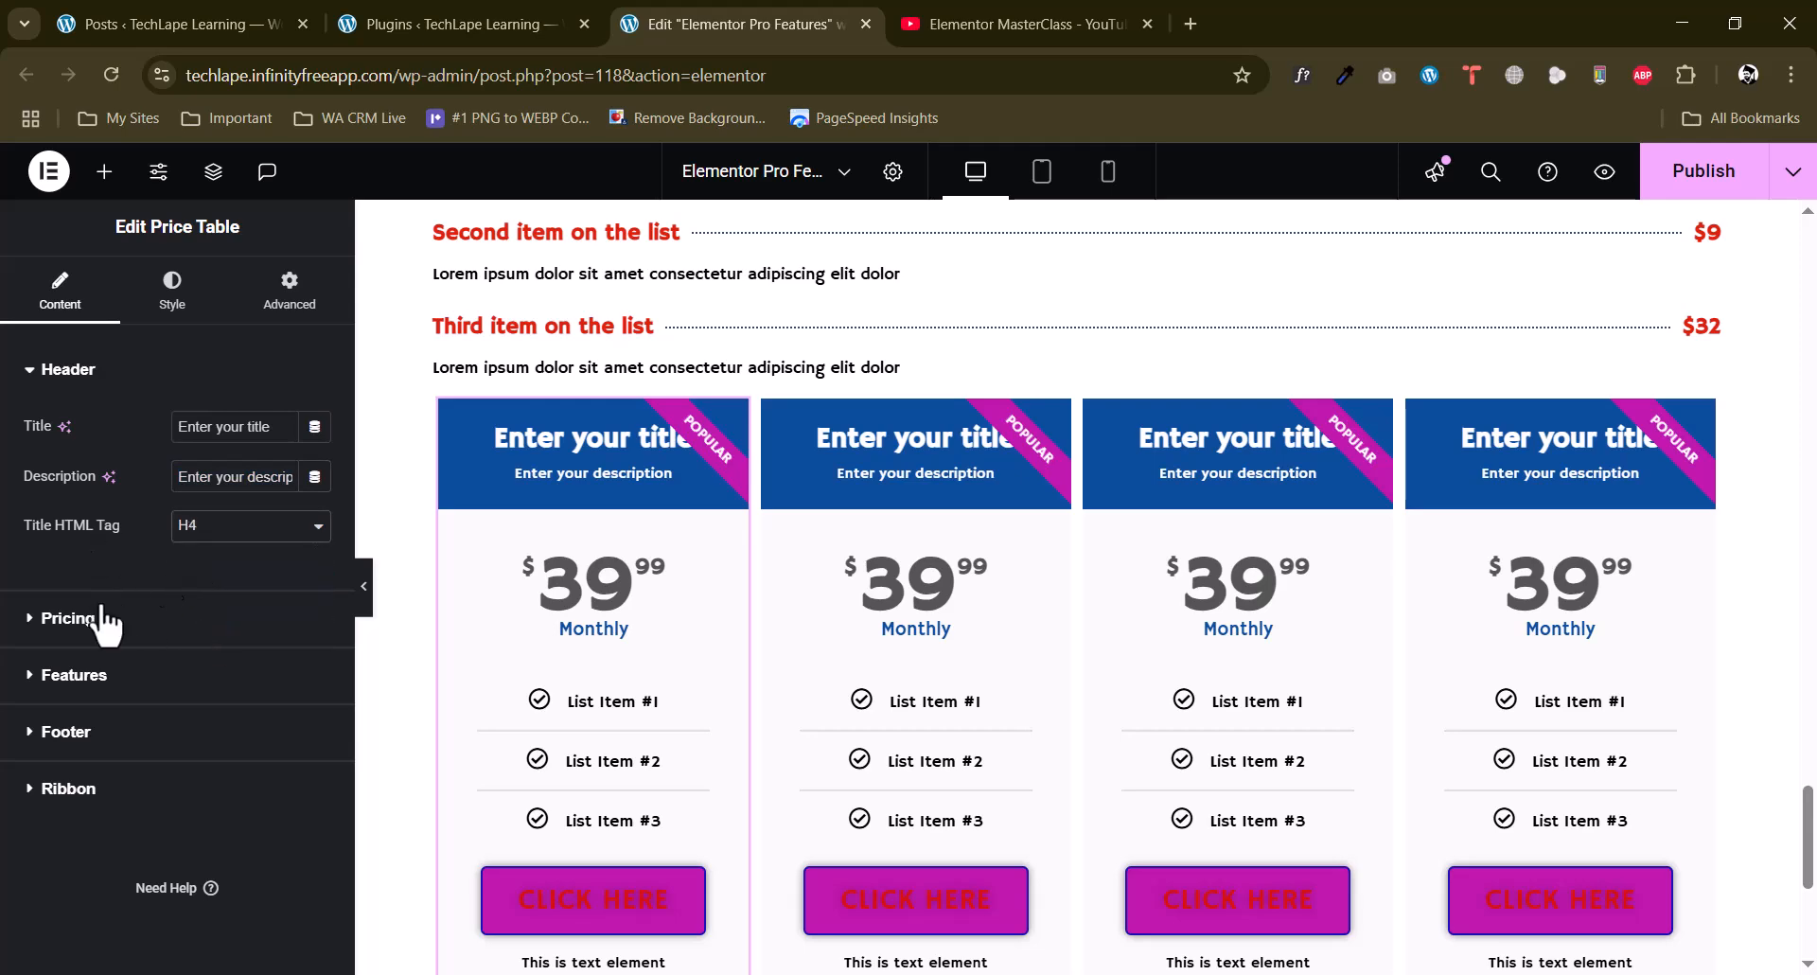
Set the first price table's currency symbol to Pt Peseta.
click(63, 619)
click(246, 492)
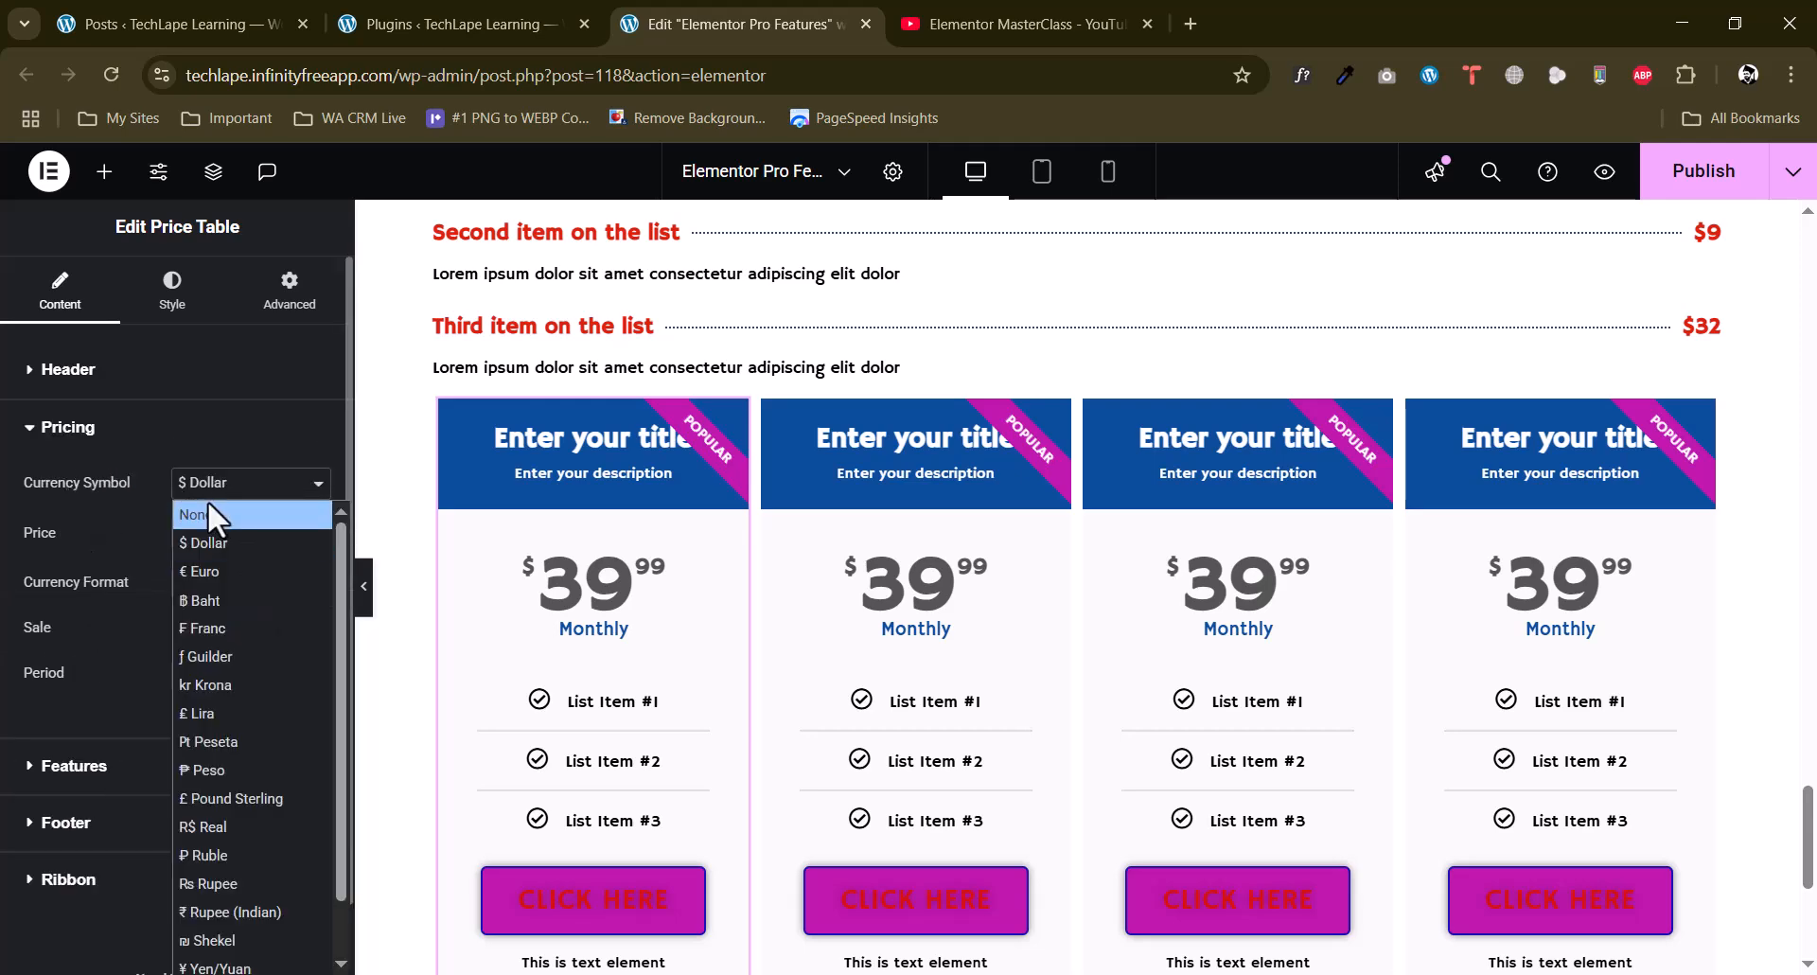
click(206, 748)
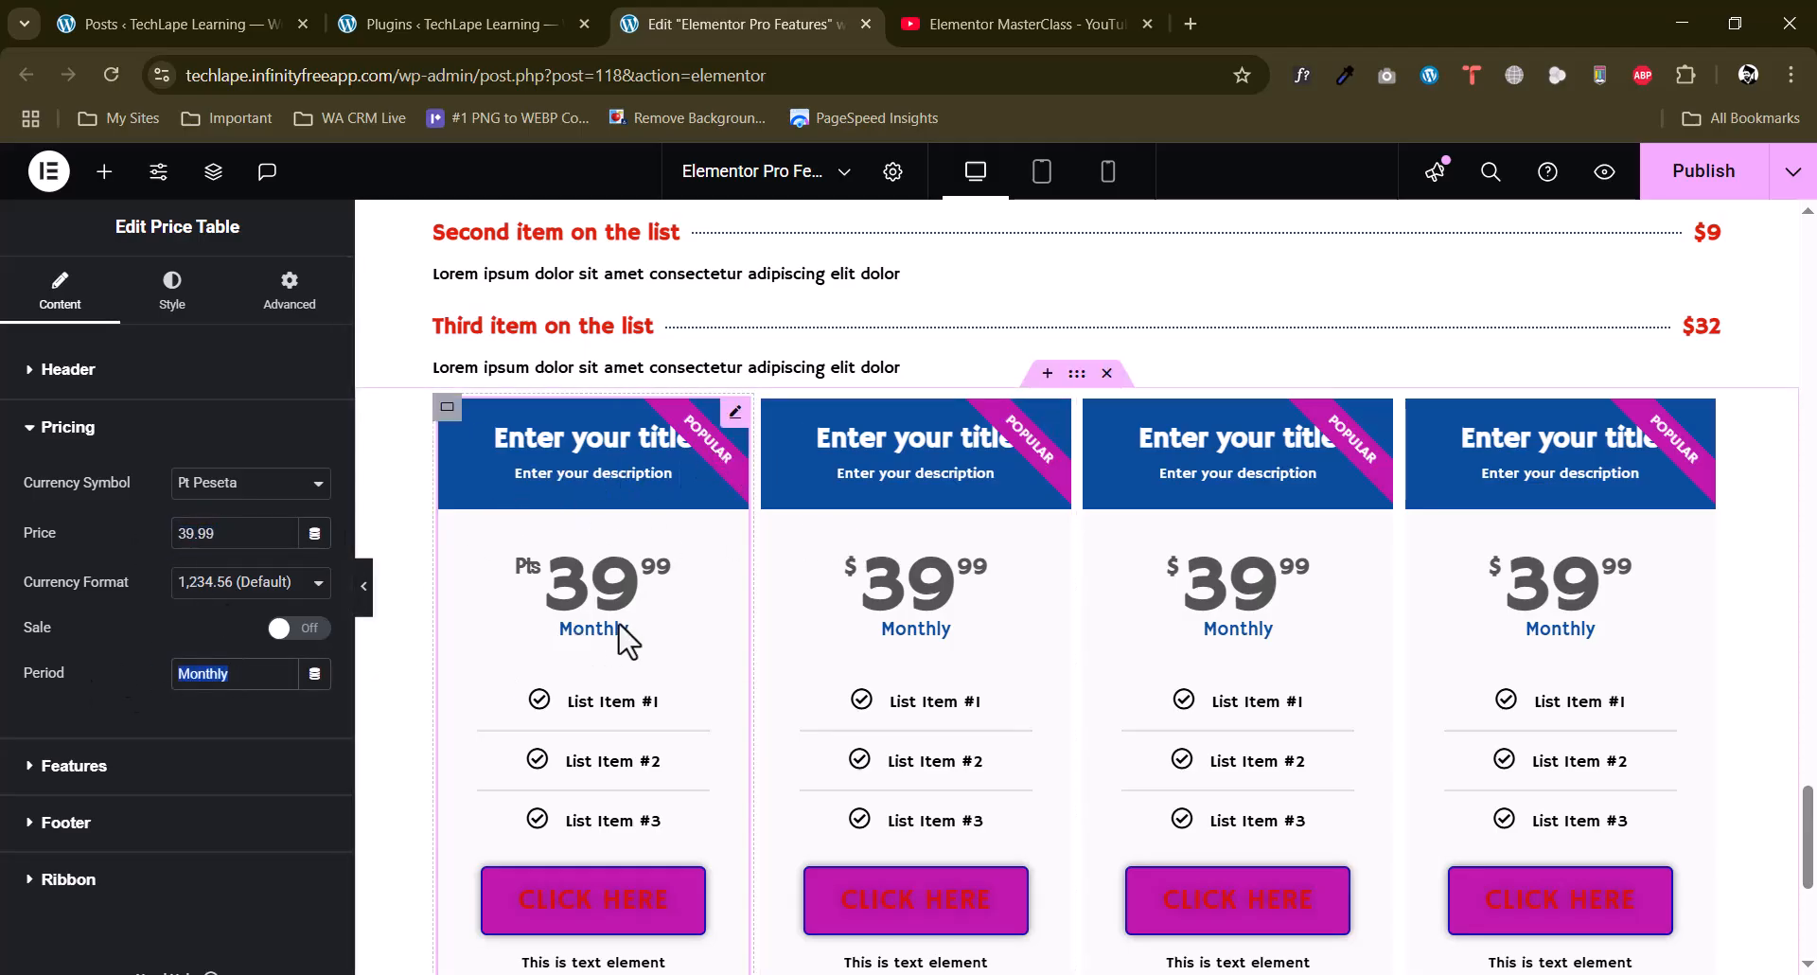
Examine the text, icon and icon color settings of the first price table's first feature item.
scroll(91, 696, down, 1)
click(92, 691)
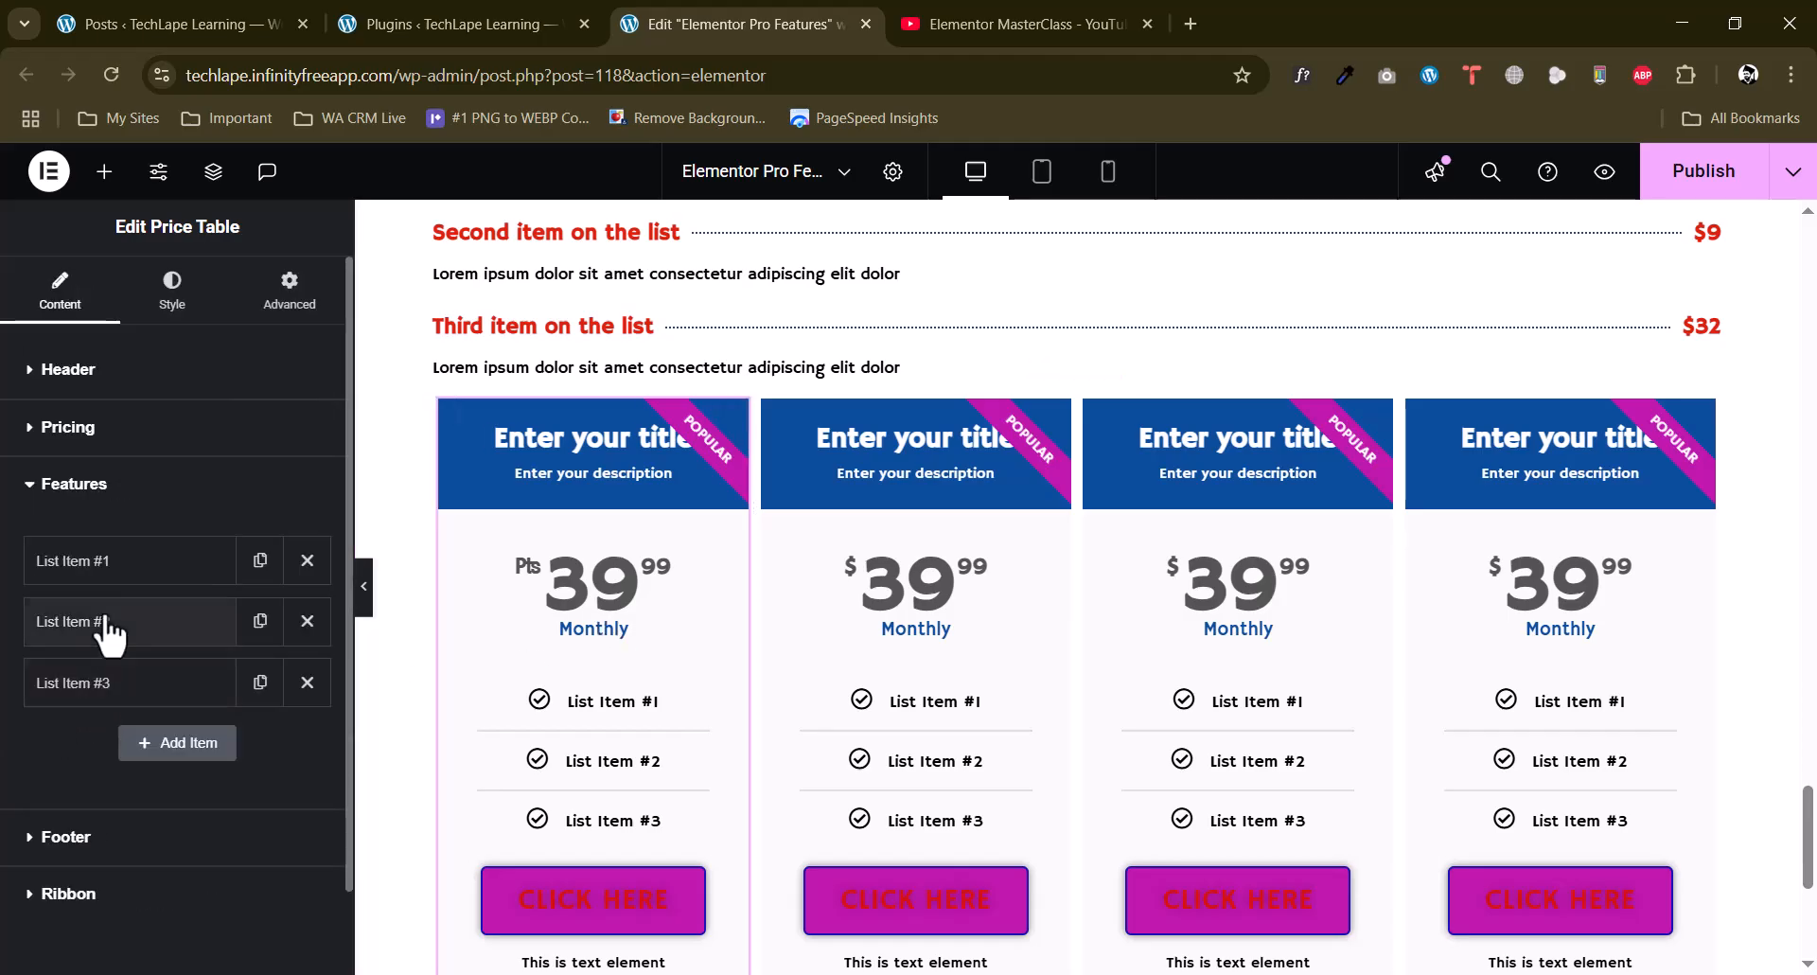
click(104, 566)
scroll(104, 758, down, 1)
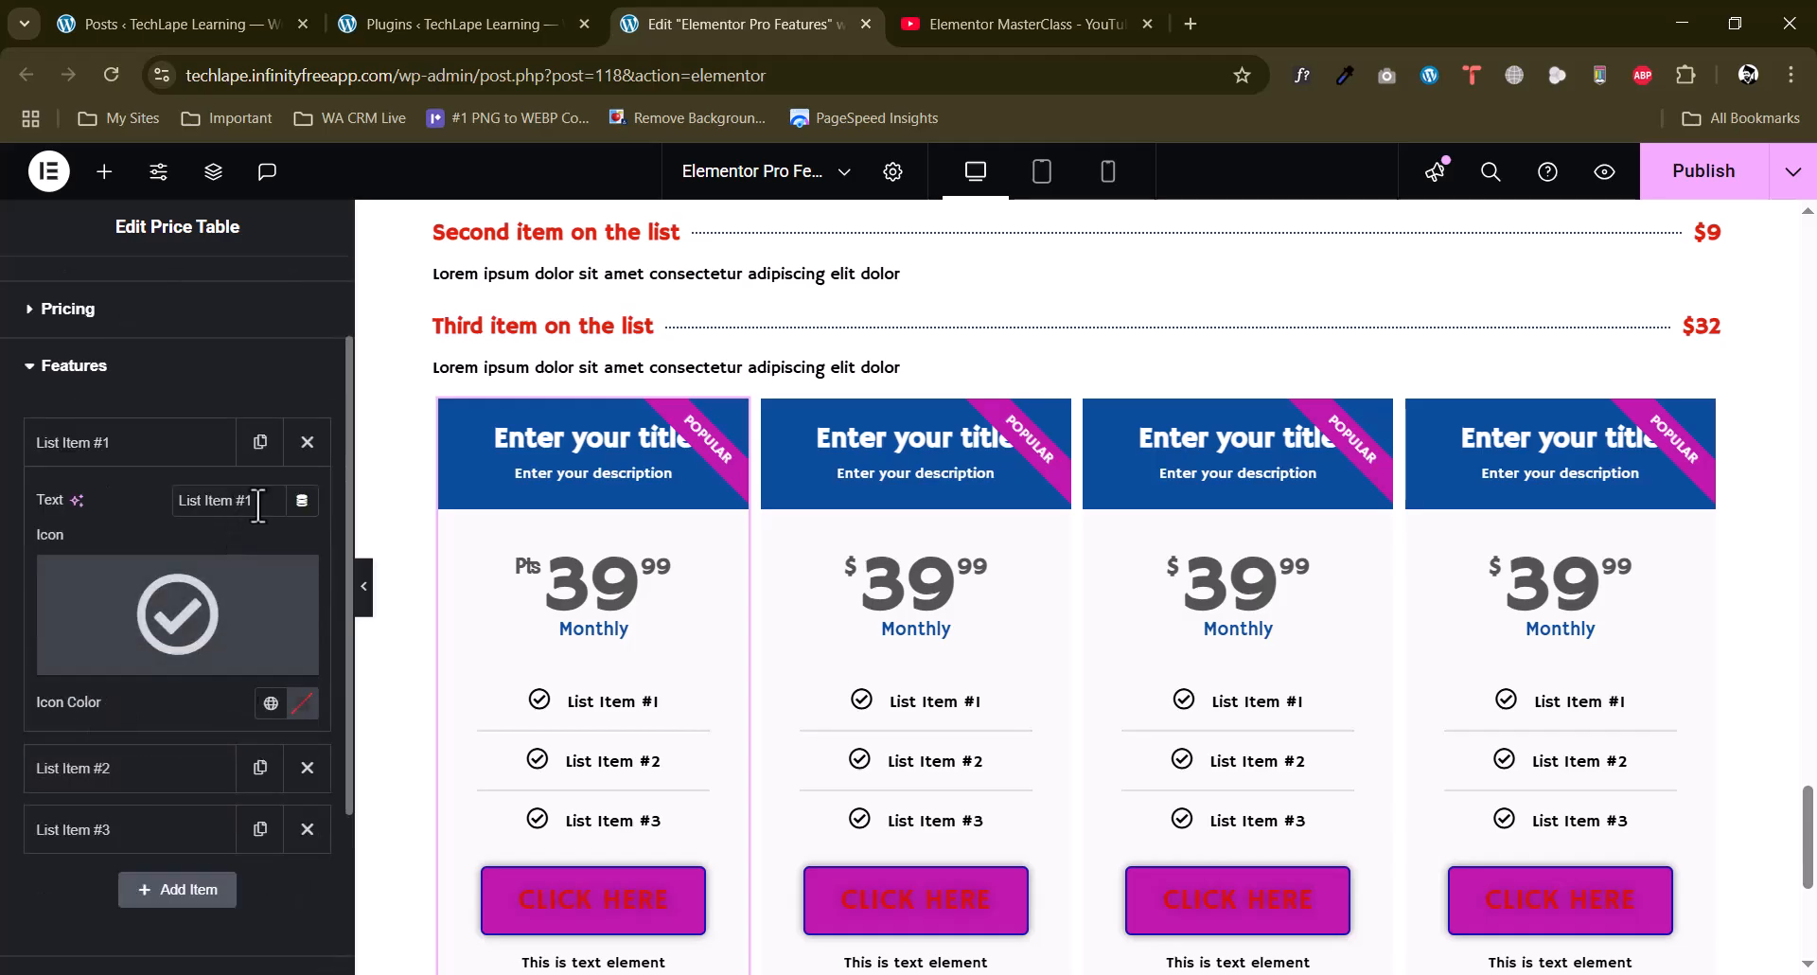
click(149, 478)
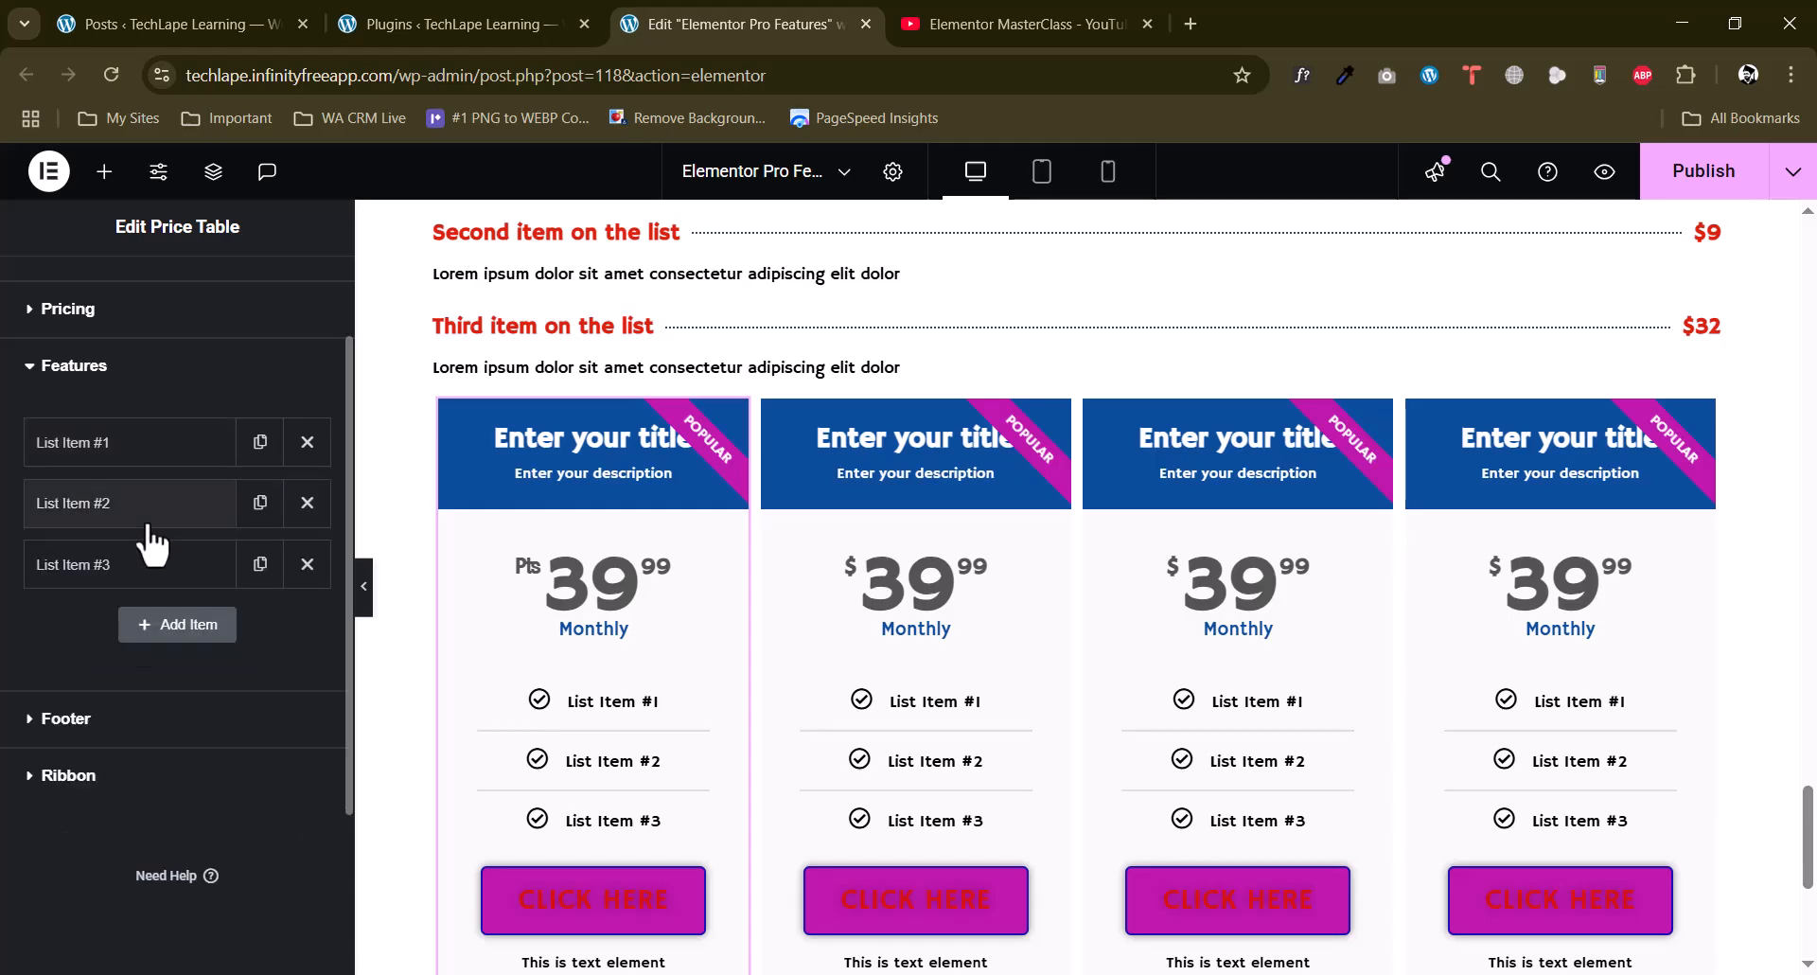
Add a fourth feature item to the first price table, keeping its default text and icon.
click(197, 636)
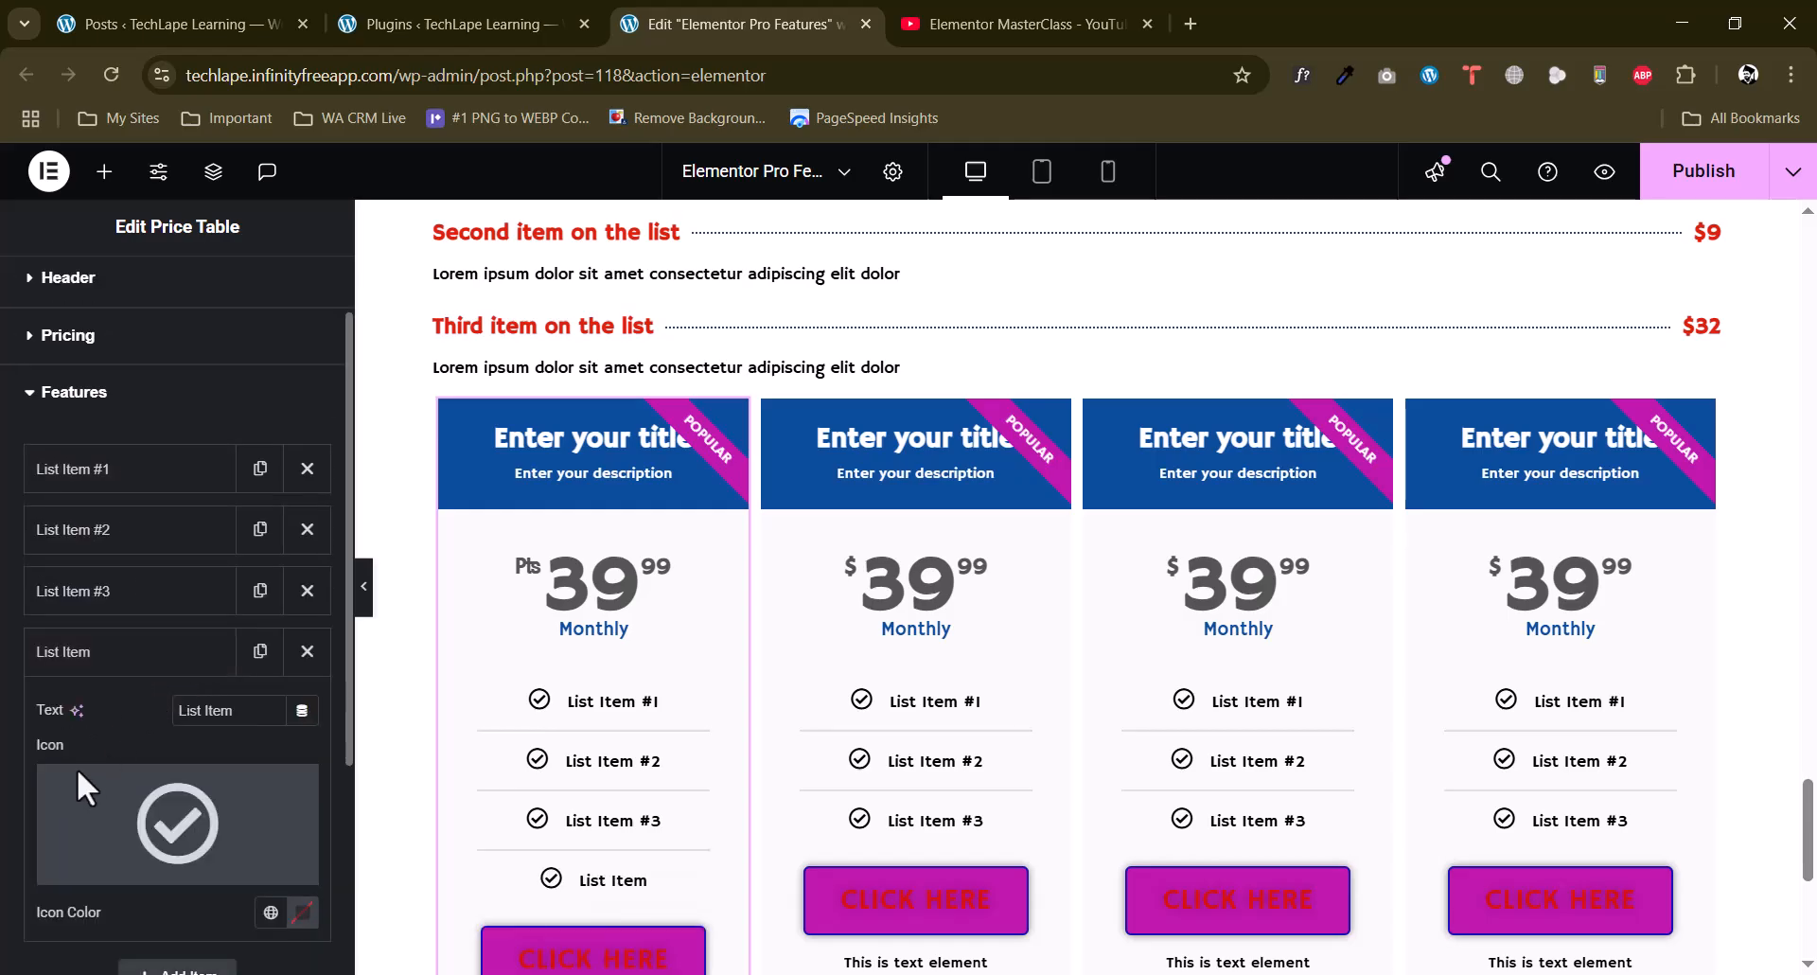
scroll(76, 768, down, 3)
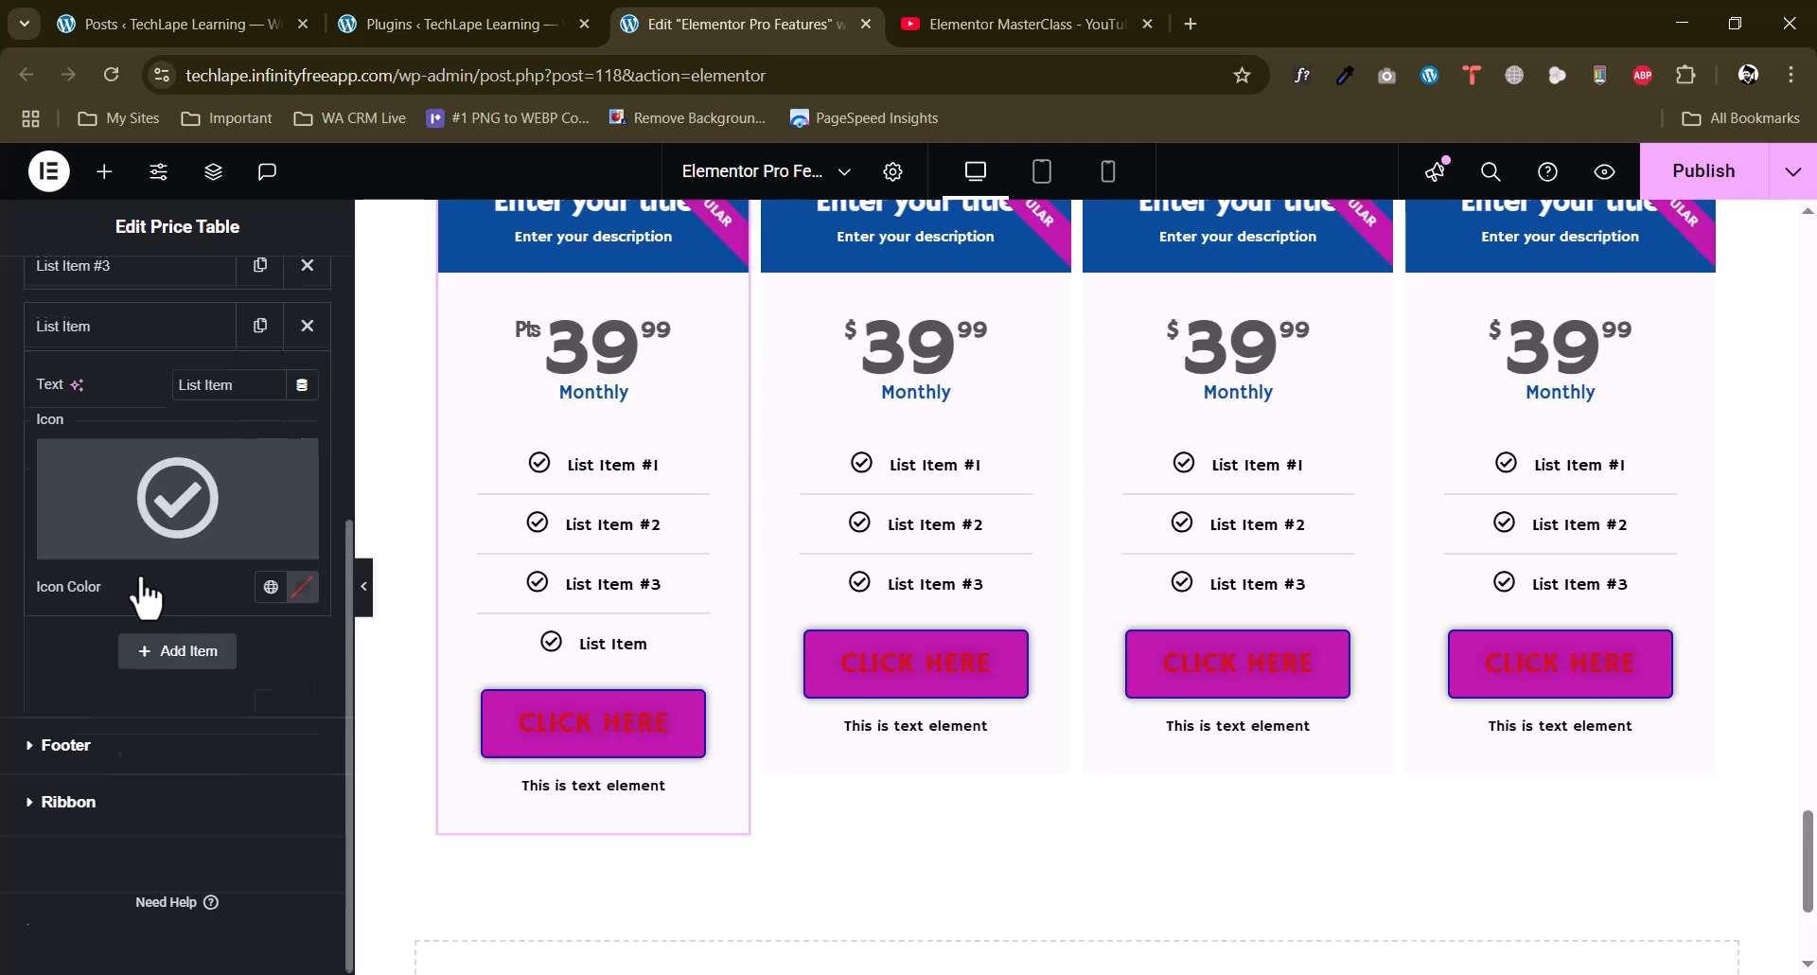
scroll(140, 571, up, 4)
click(137, 679)
scroll(118, 683, down, 1)
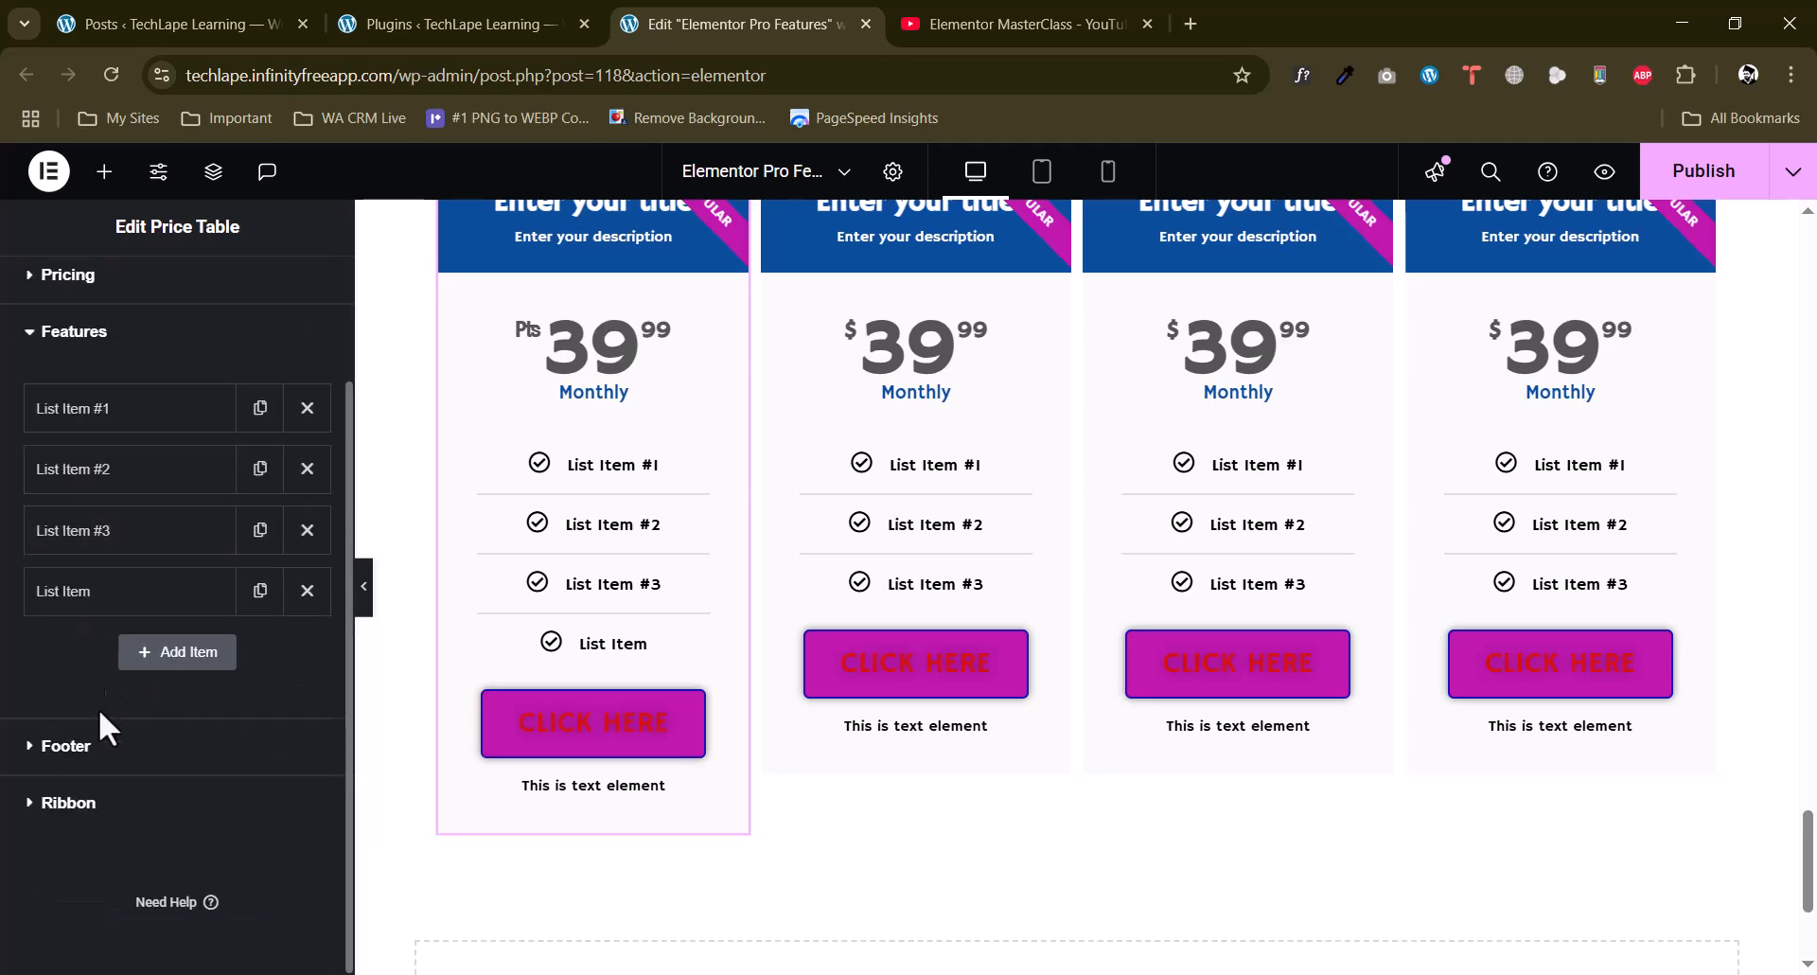
Examine the footer's button text, link and additional info settings in the first price table.
click(88, 748)
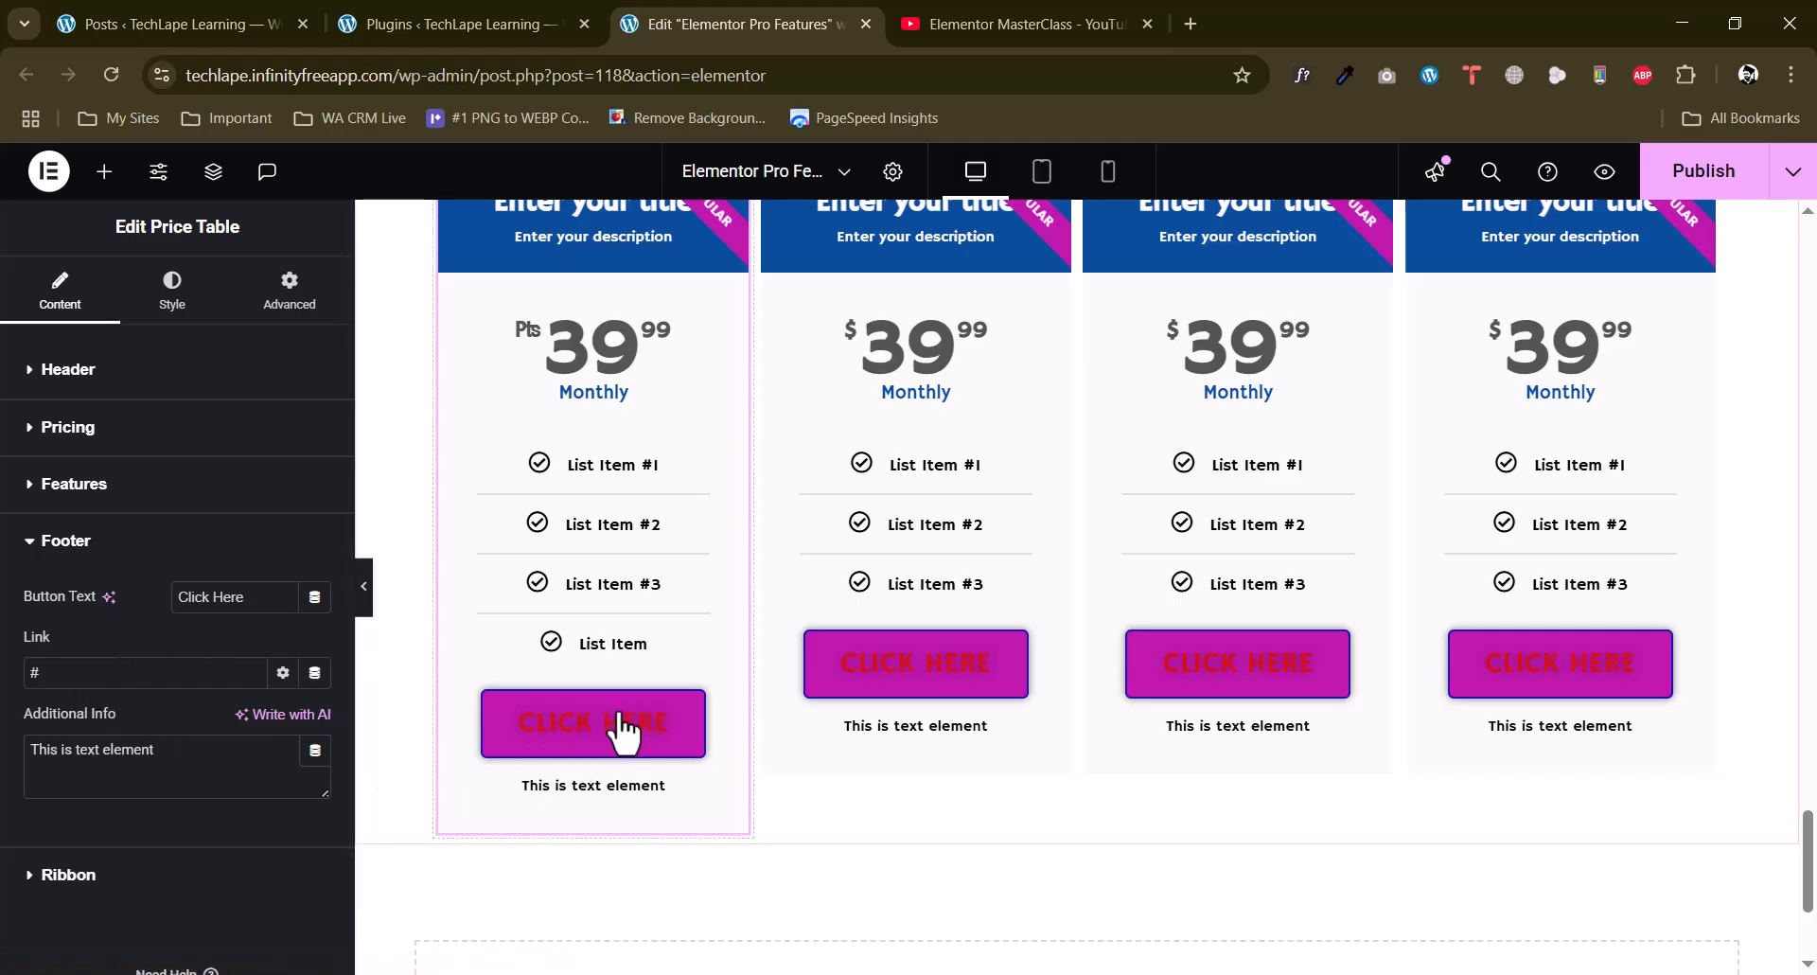
drag(160, 673, 23, 674)
drag(195, 743, 11, 757)
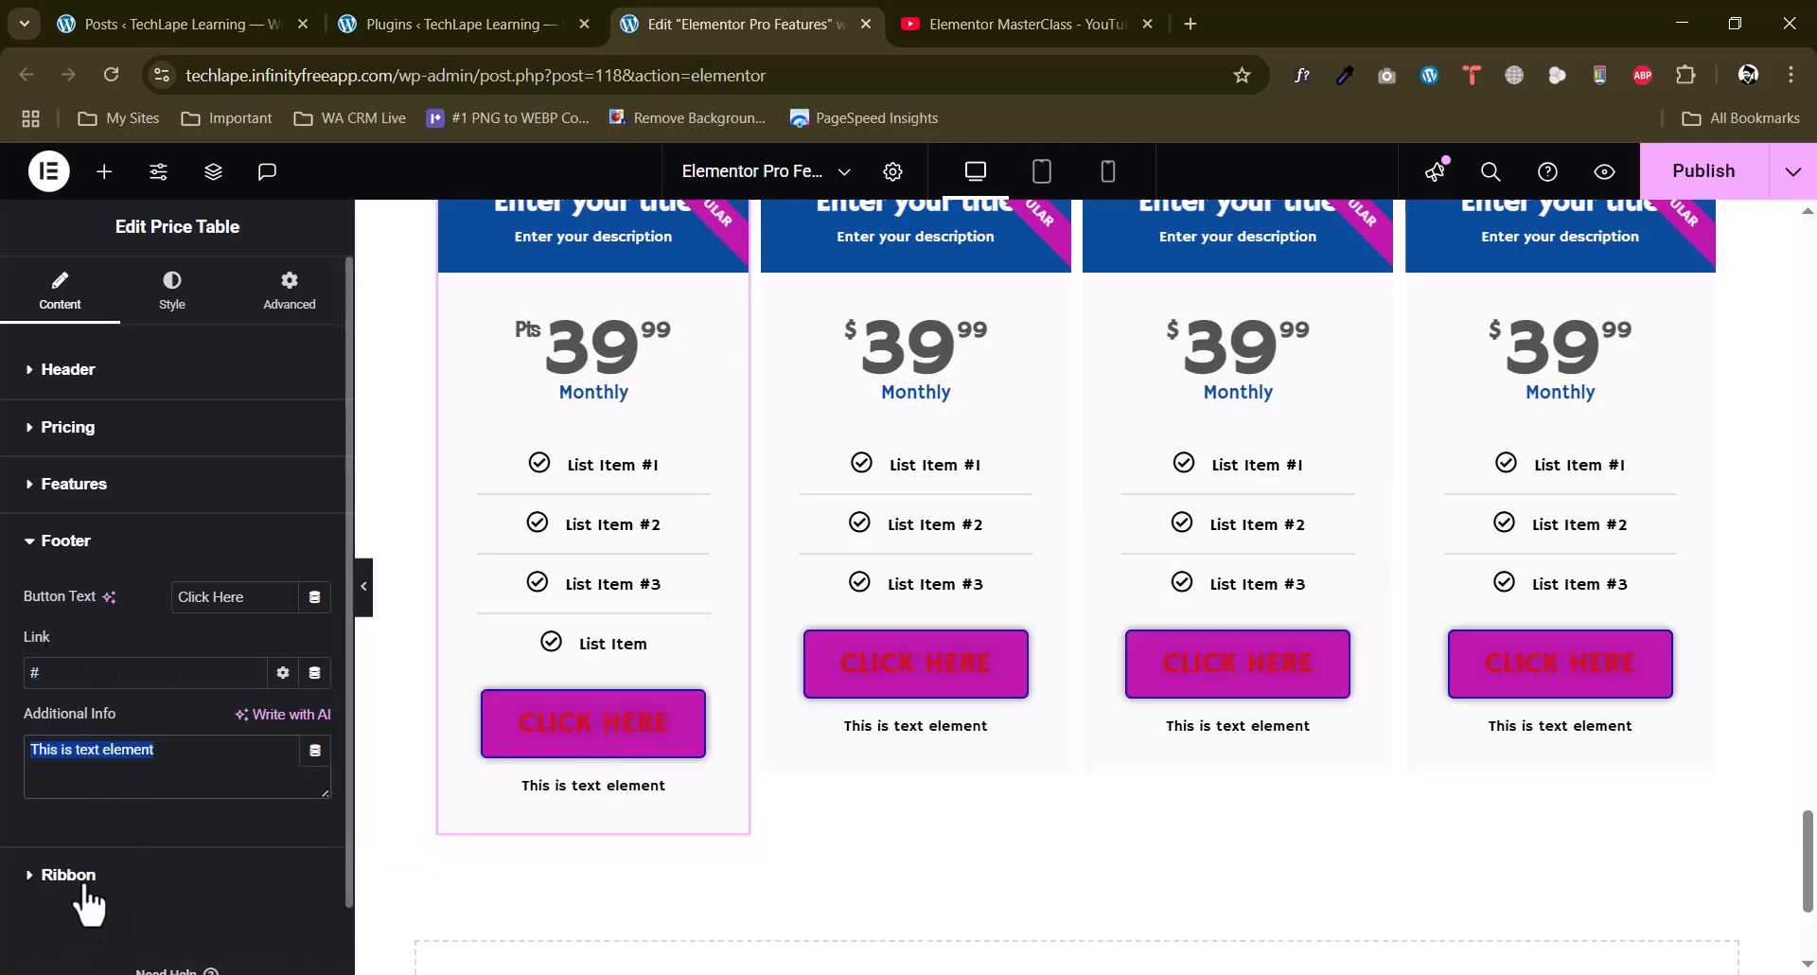
Turn off the Popular ribbon on the first price table and compare it with the other three tables.
click(79, 871)
scroll(621, 503, up, 5)
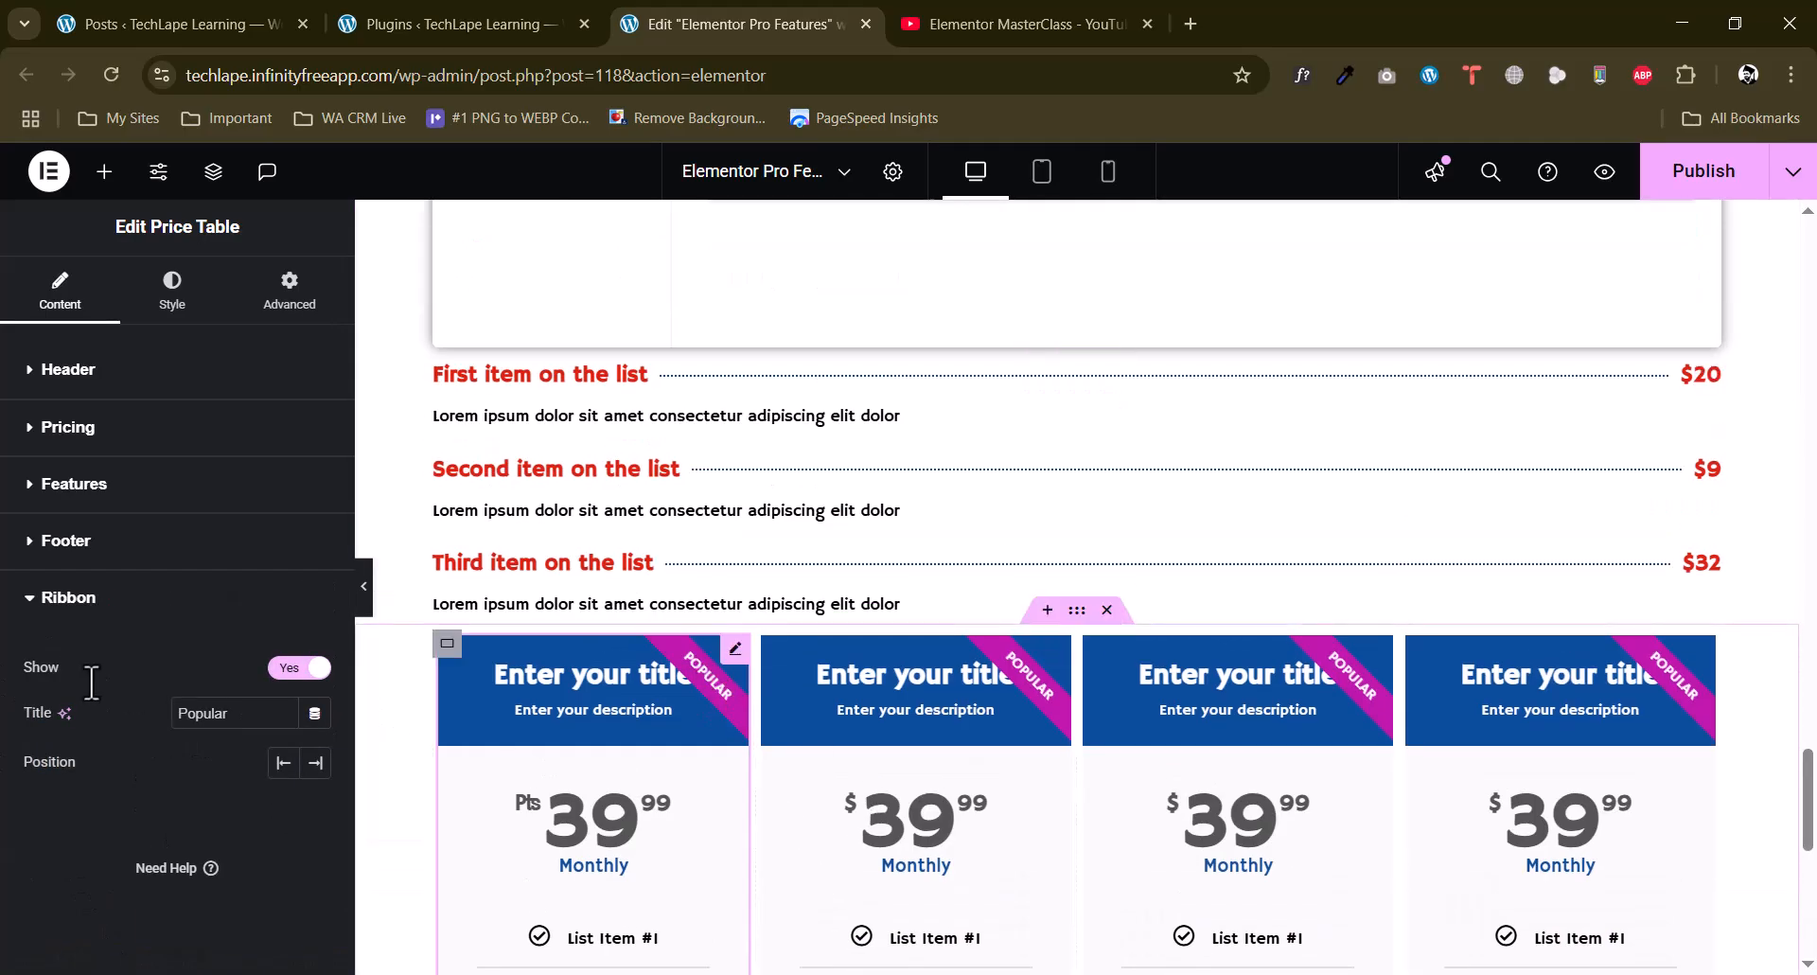
click(301, 668)
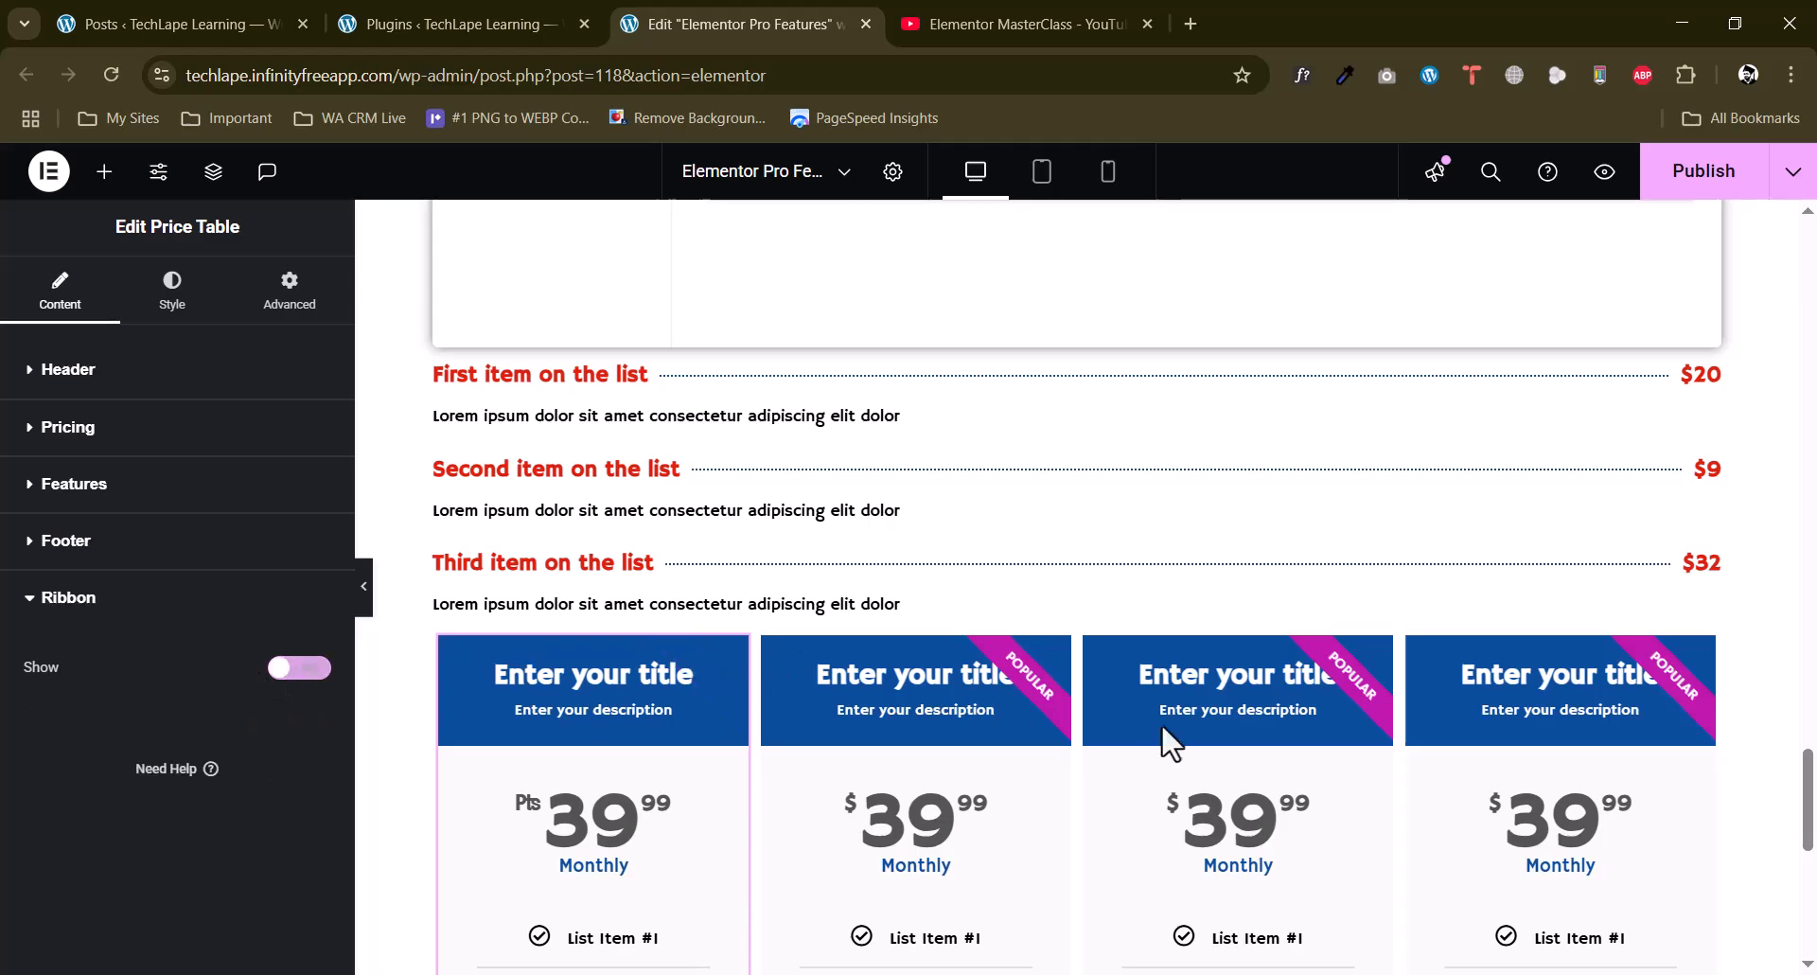
scroll(1180, 632, down, 5)
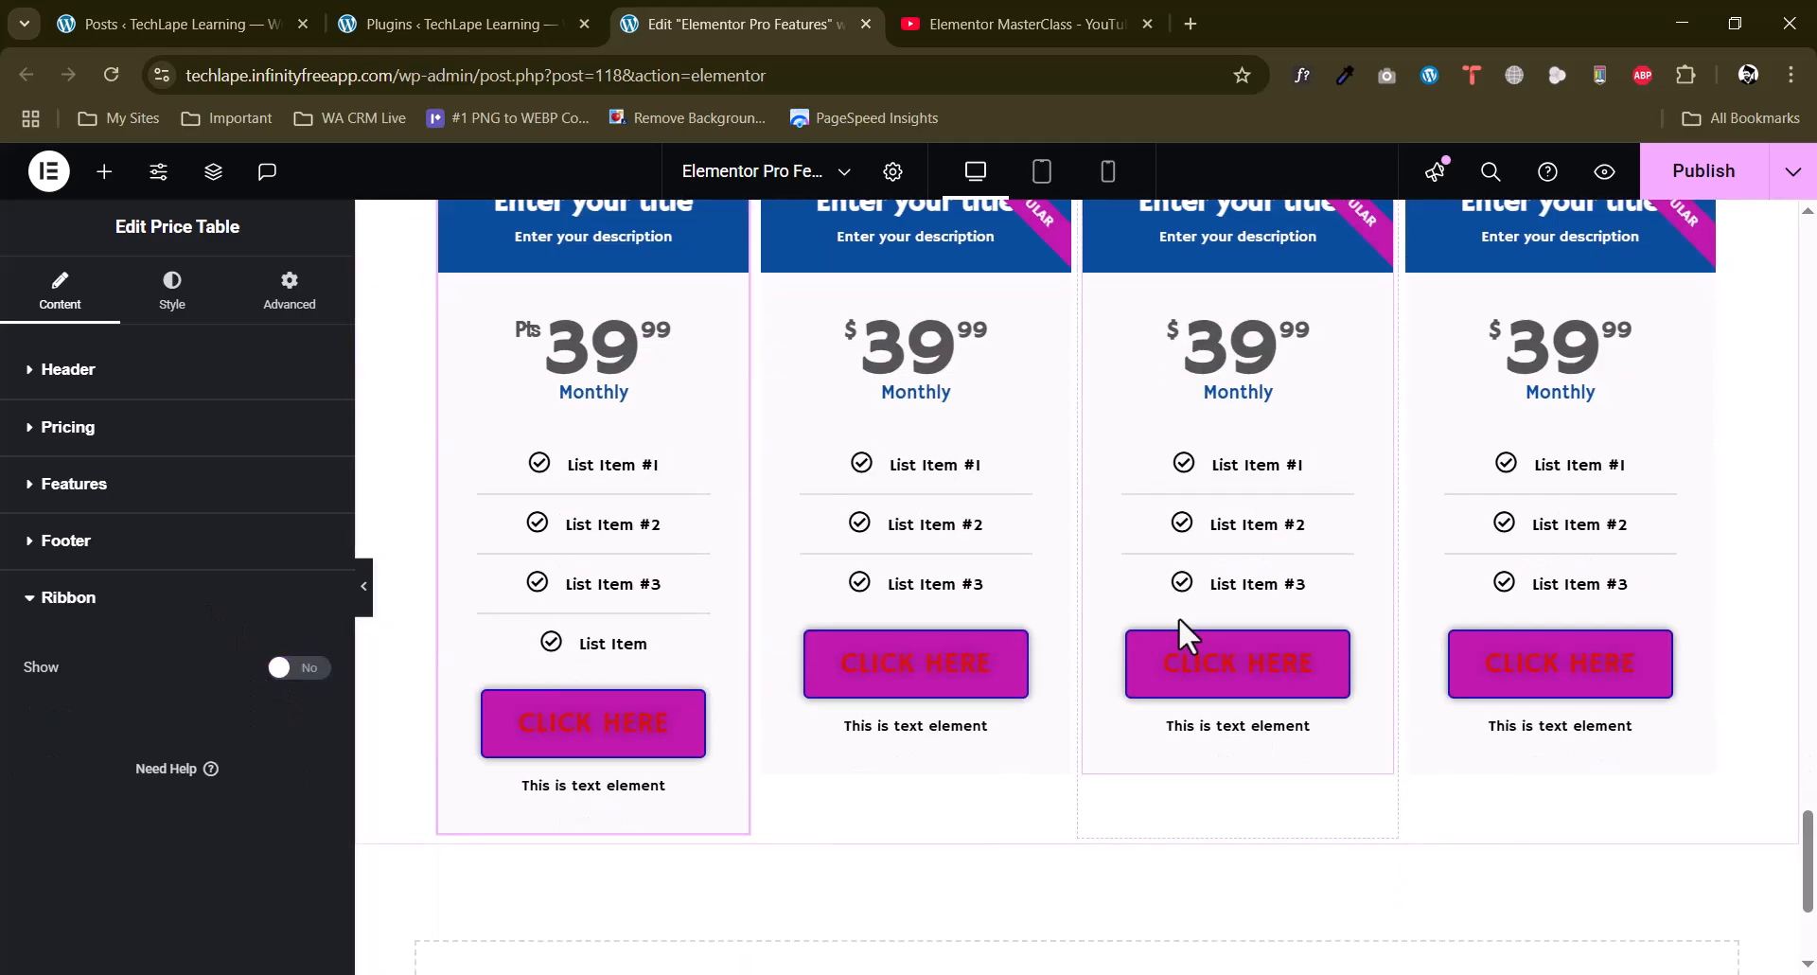
Examine the header and pricing style settings of the first price table, including currency symbol, fractional part and period options.
scroll(1231, 634, up, 4)
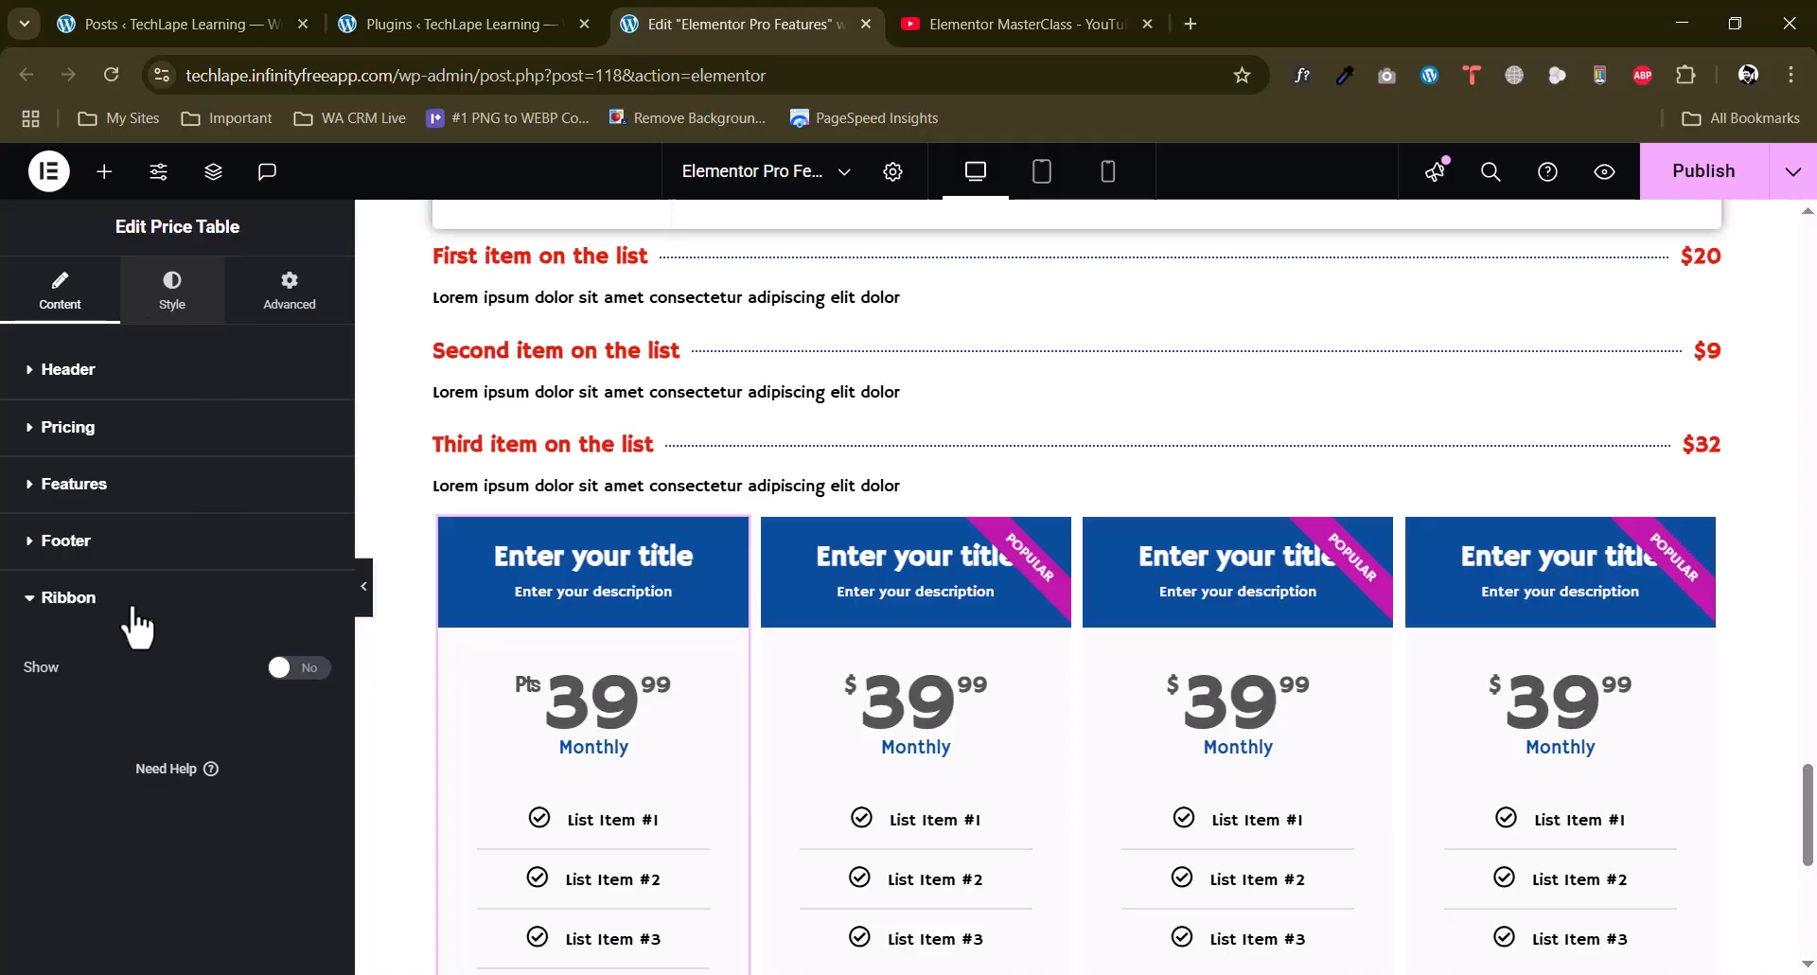
click(171, 291)
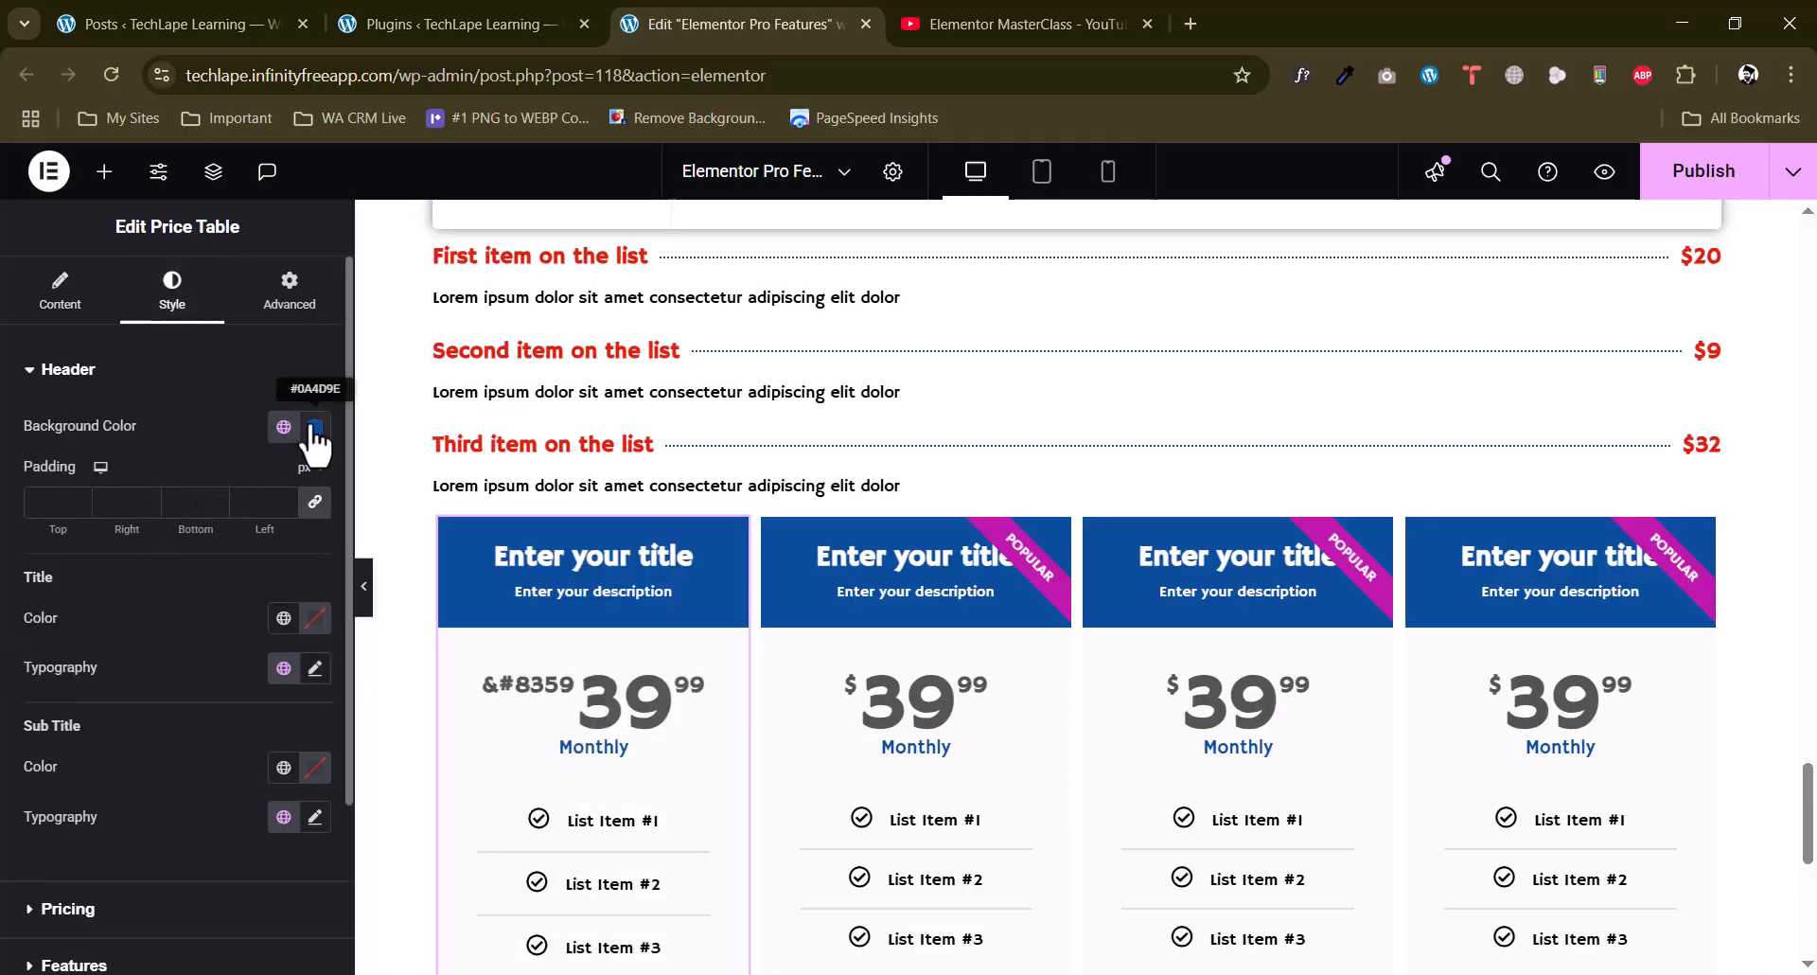
scroll(108, 595, down, 2)
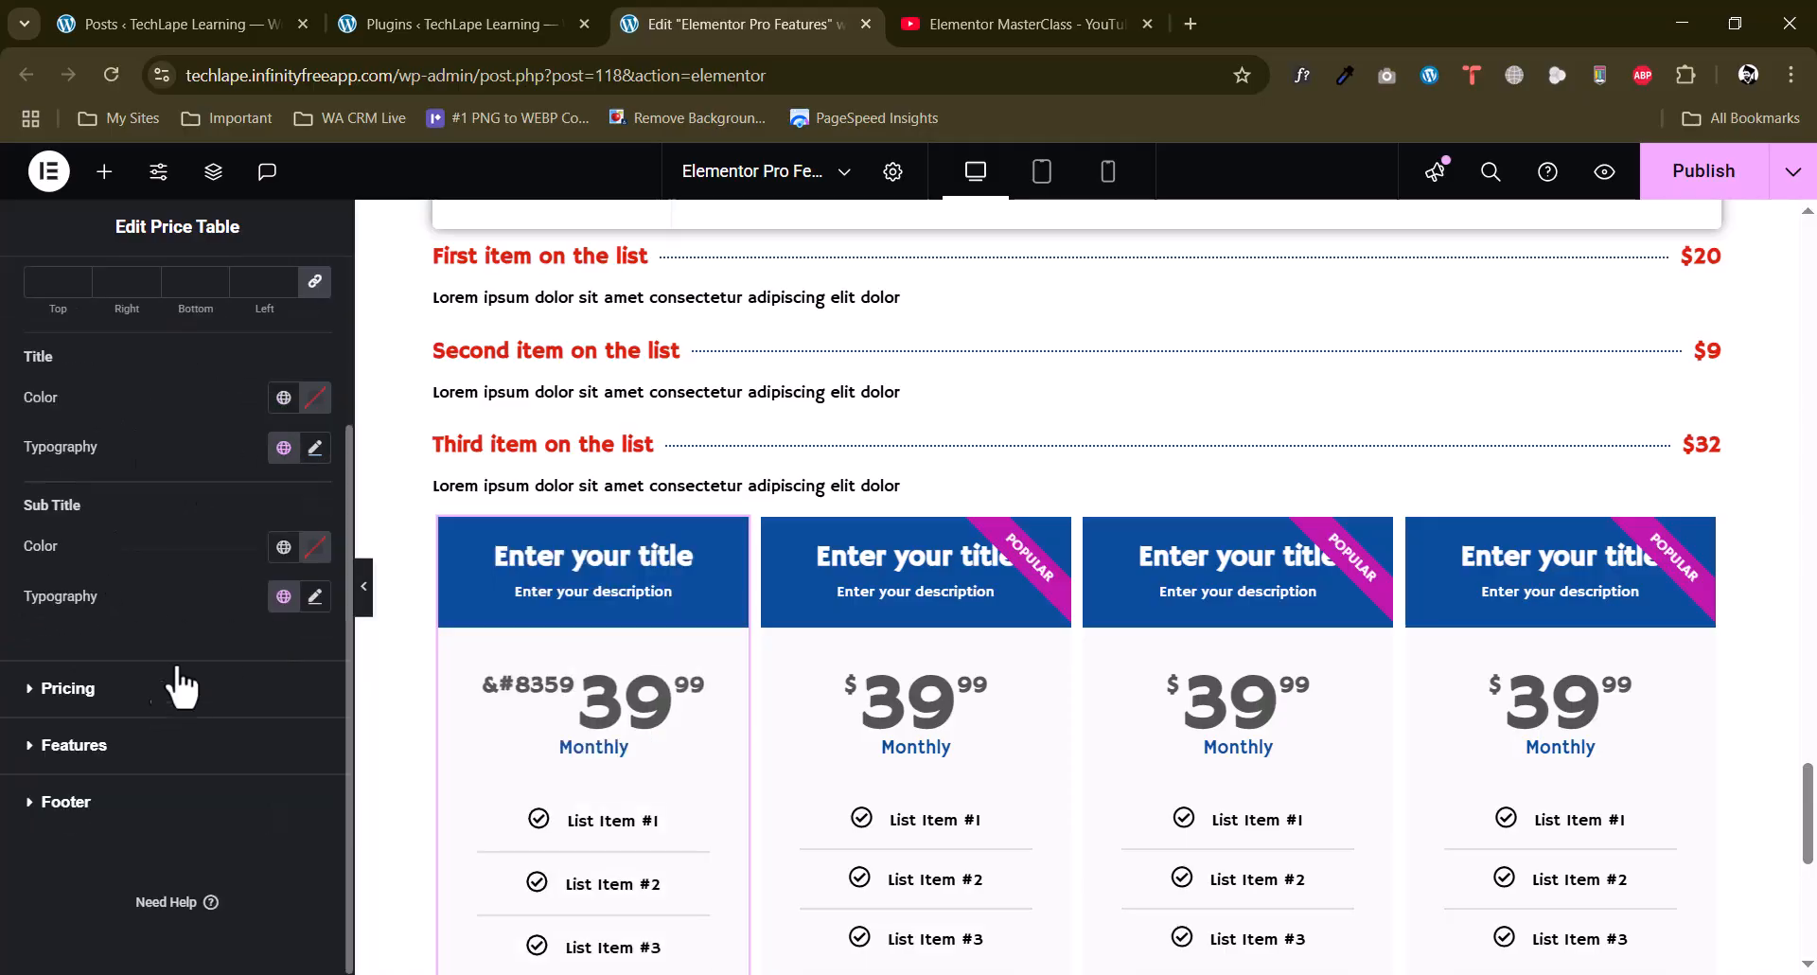
click(102, 690)
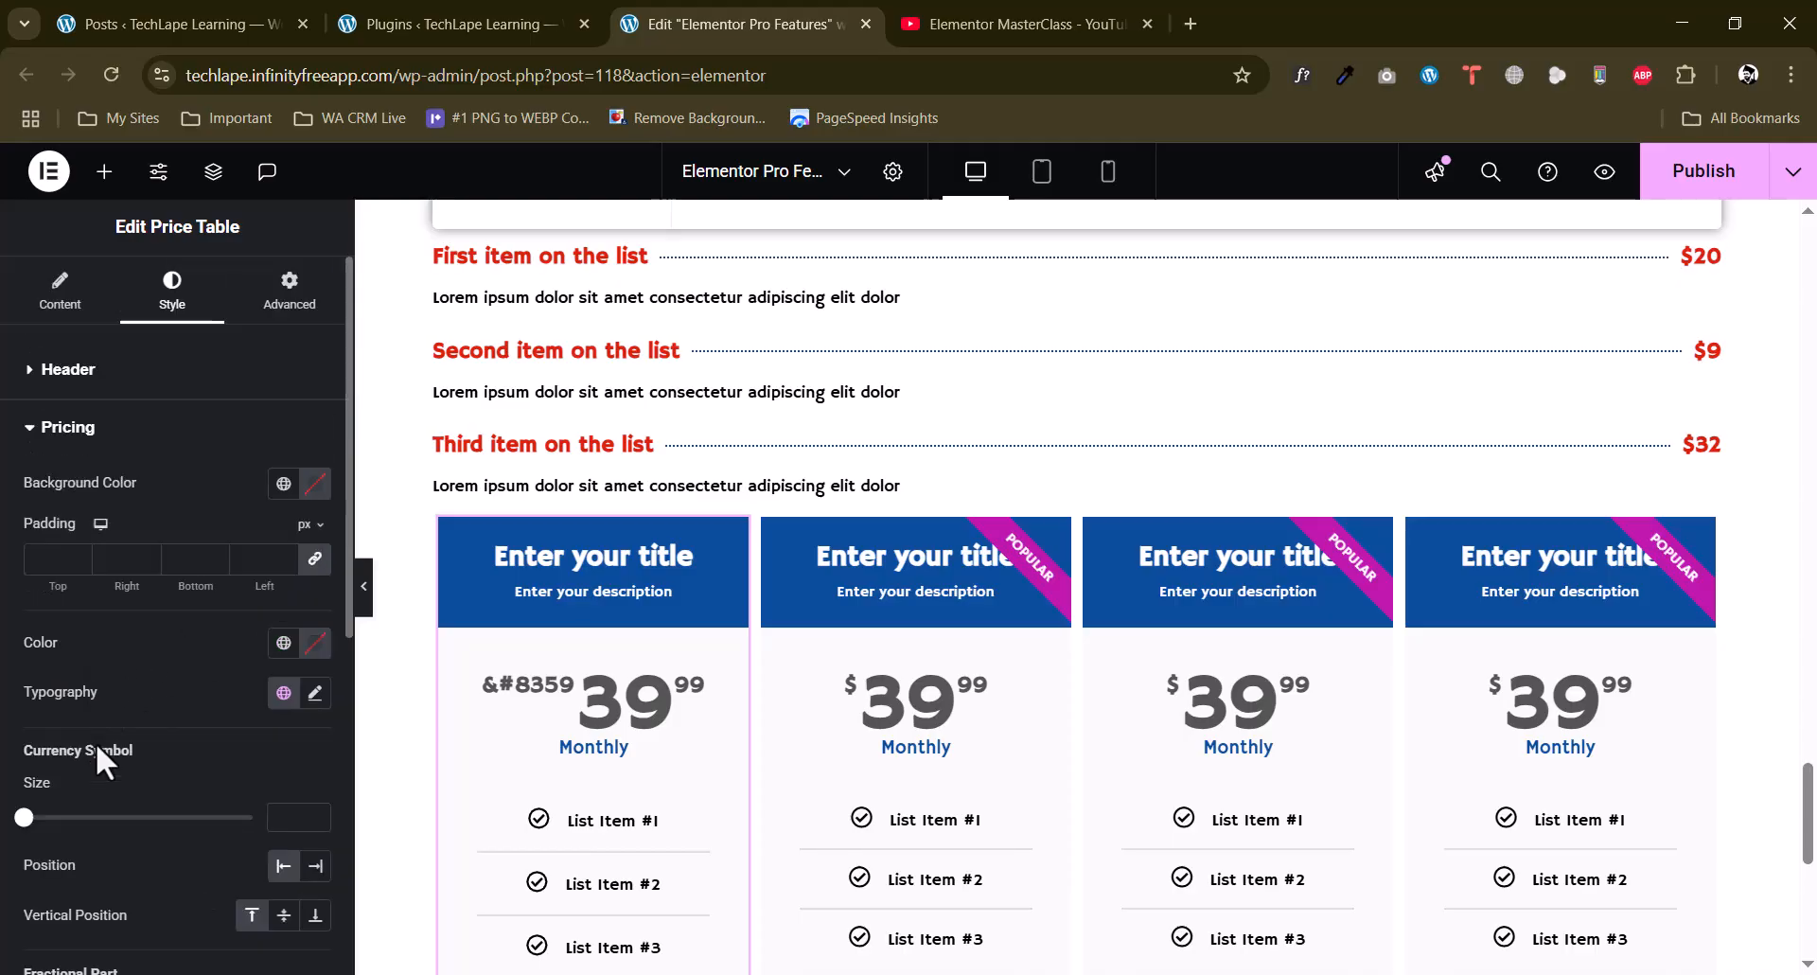
scroll(151, 809, down, 2)
scroll(142, 803, down, 3)
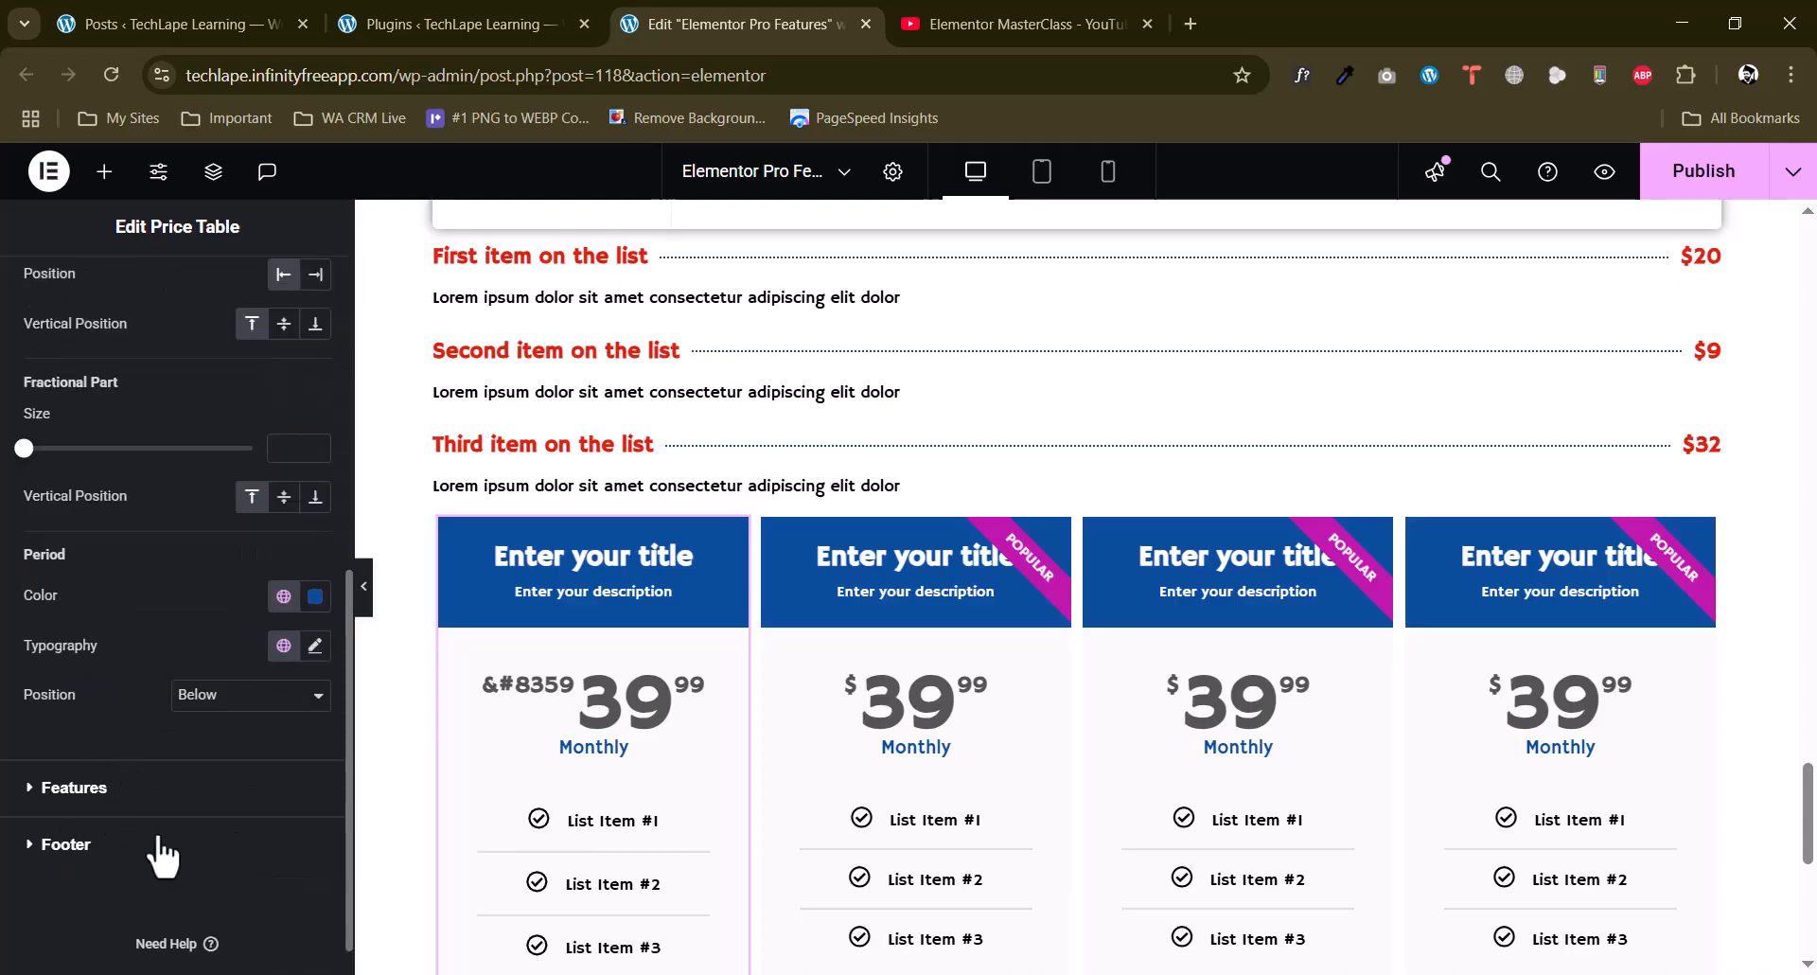
Add a single-column Flexbox container below the price tables.
scroll(1063, 560, down, 8)
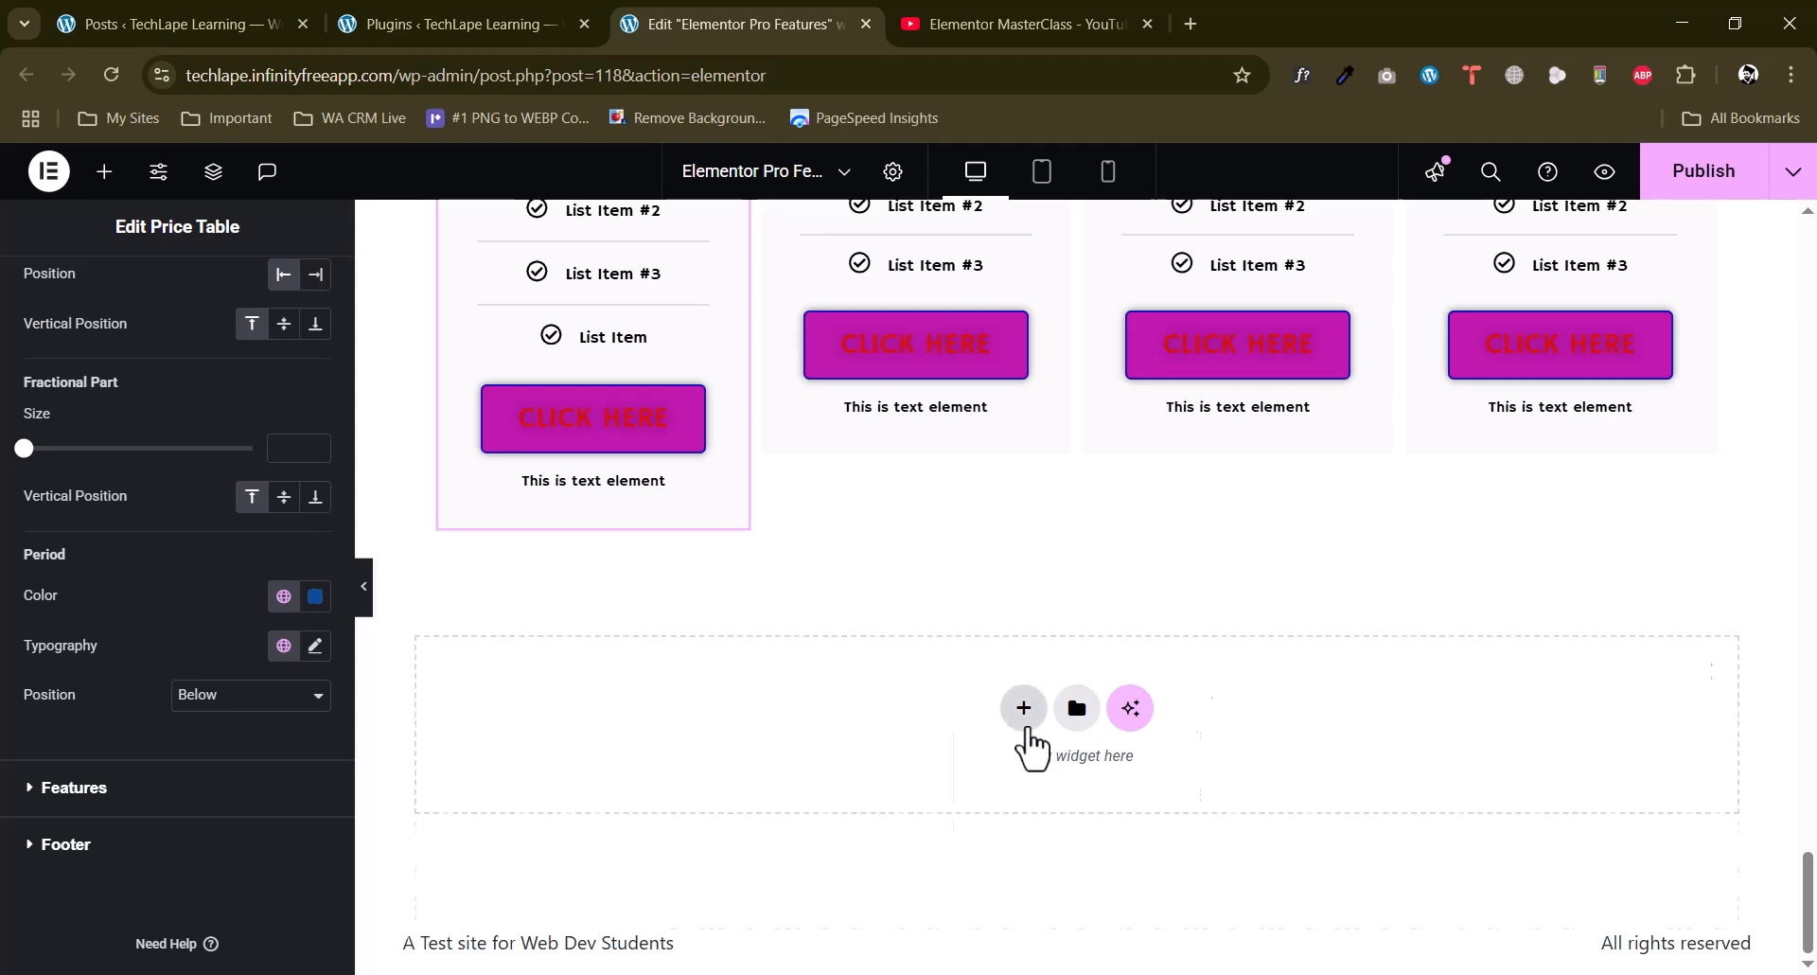
click(1026, 724)
click(989, 776)
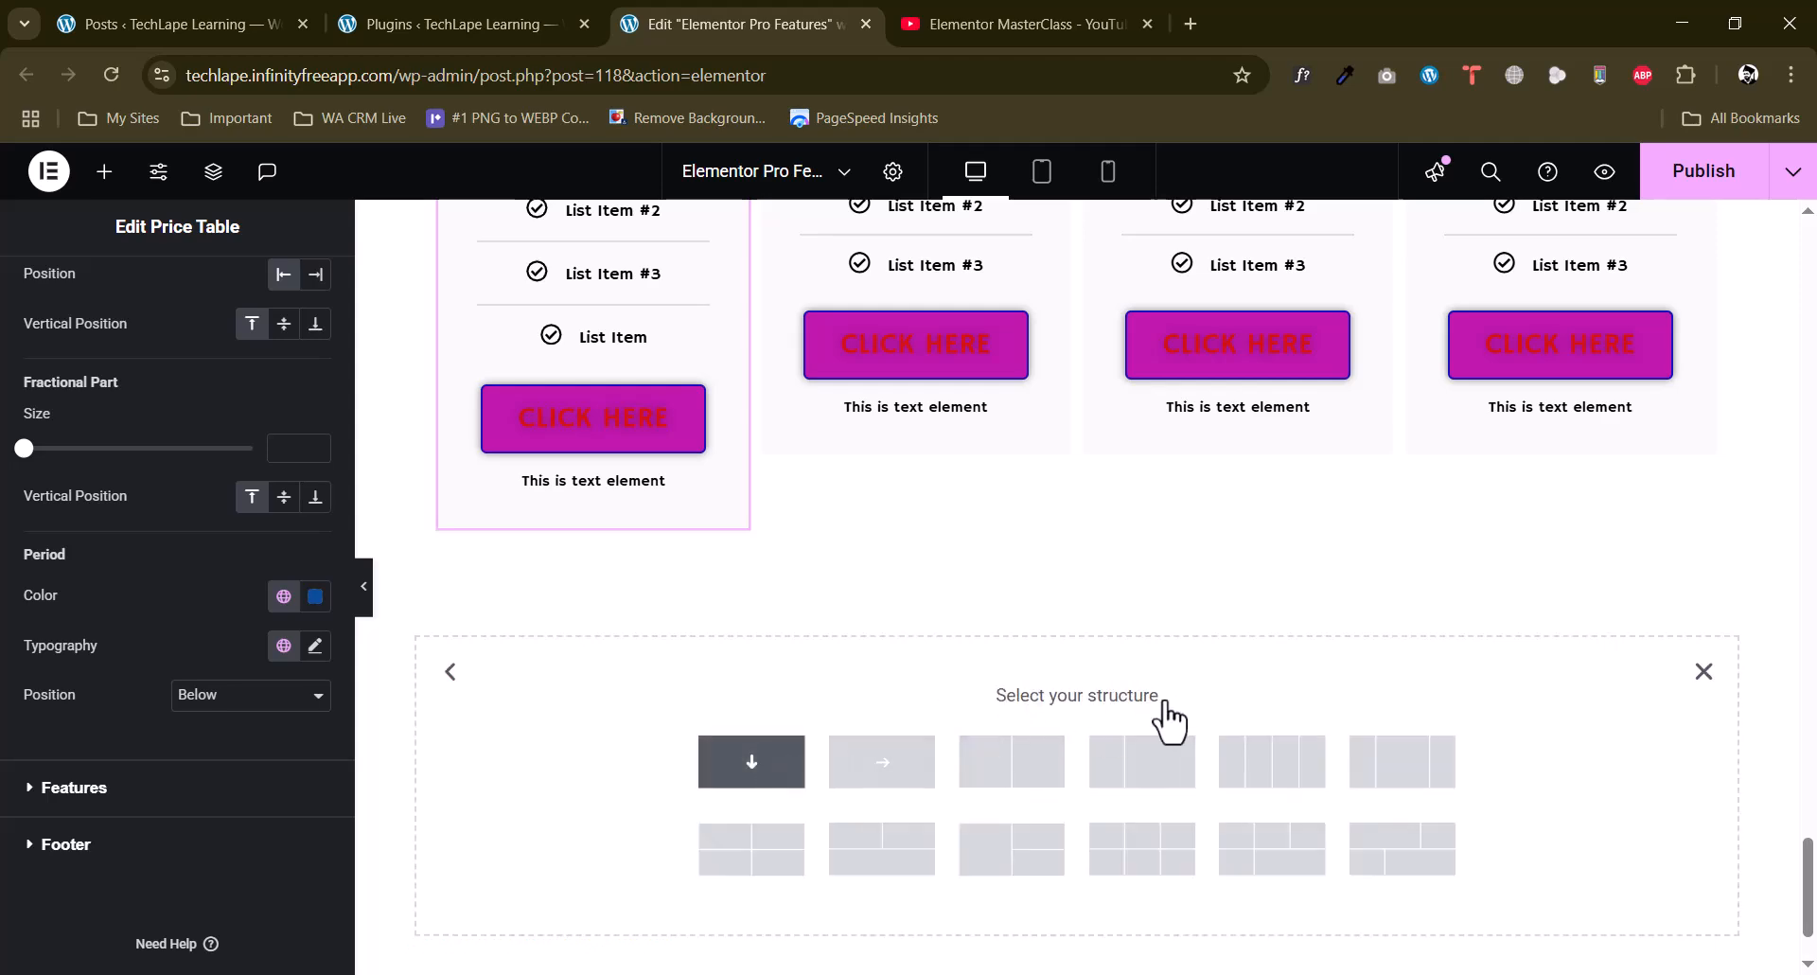
click(751, 762)
scroll(1166, 703, up, 1)
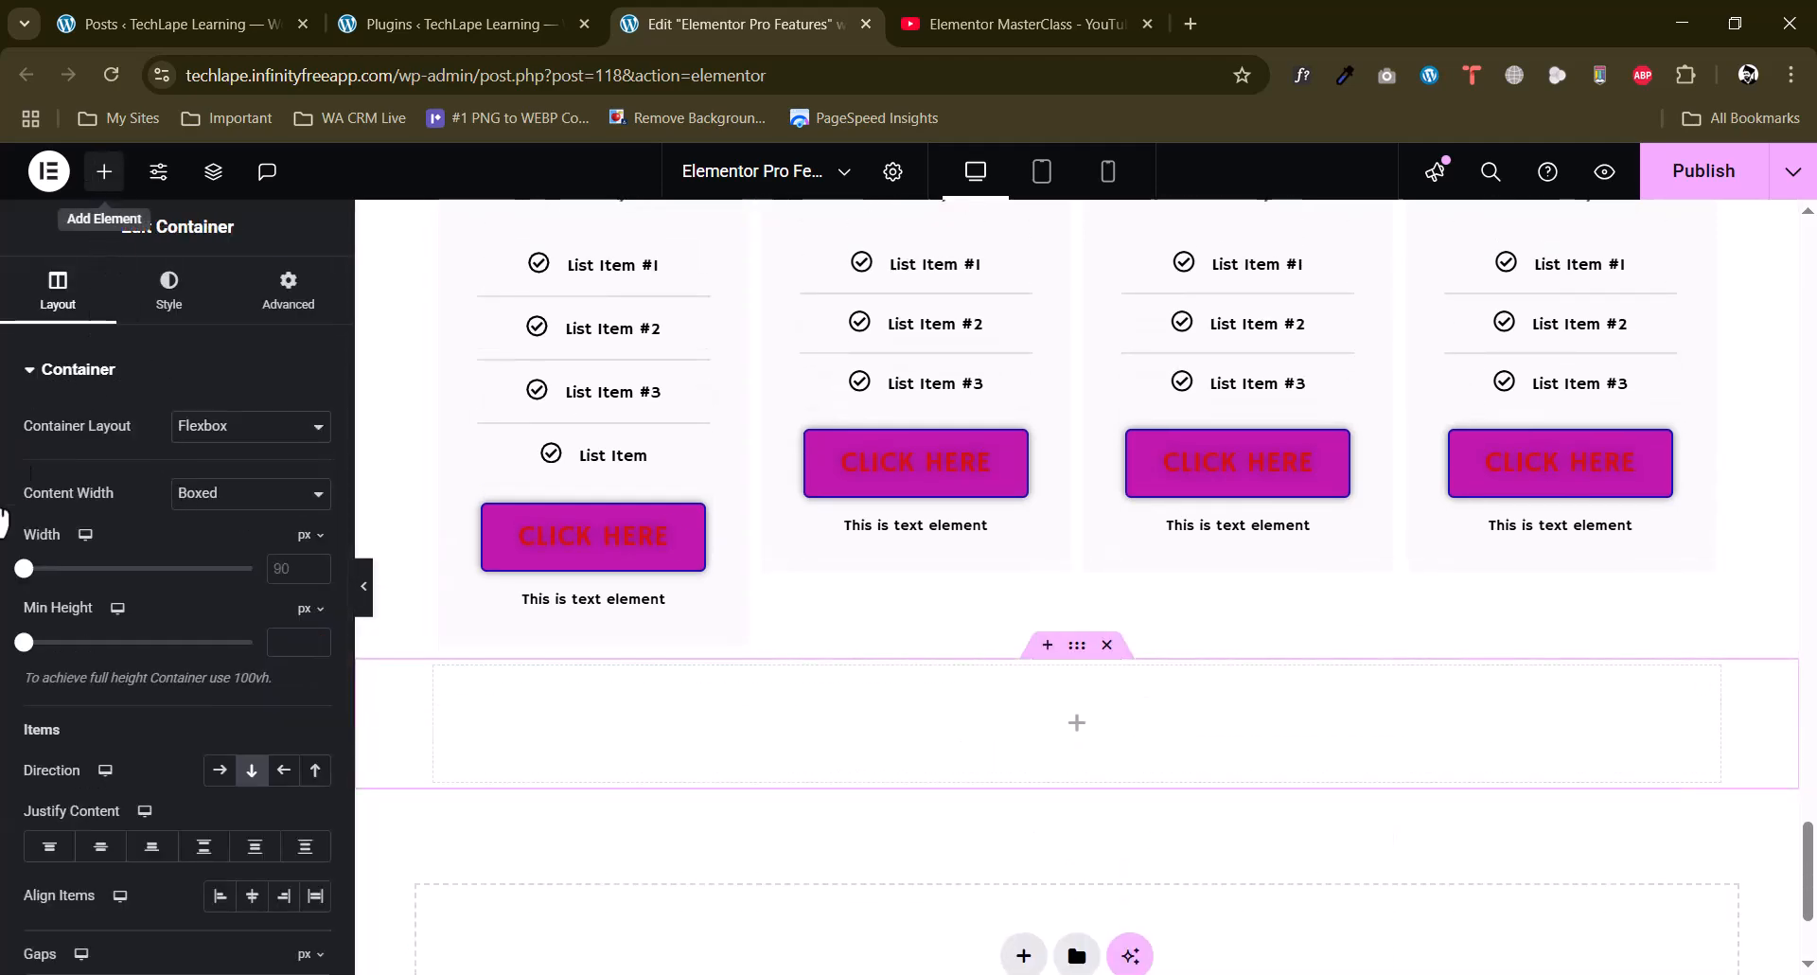
Find the Flip Box widget in the Pro widgets and place it in the new empty container.
scroll(5, 563, down, 10)
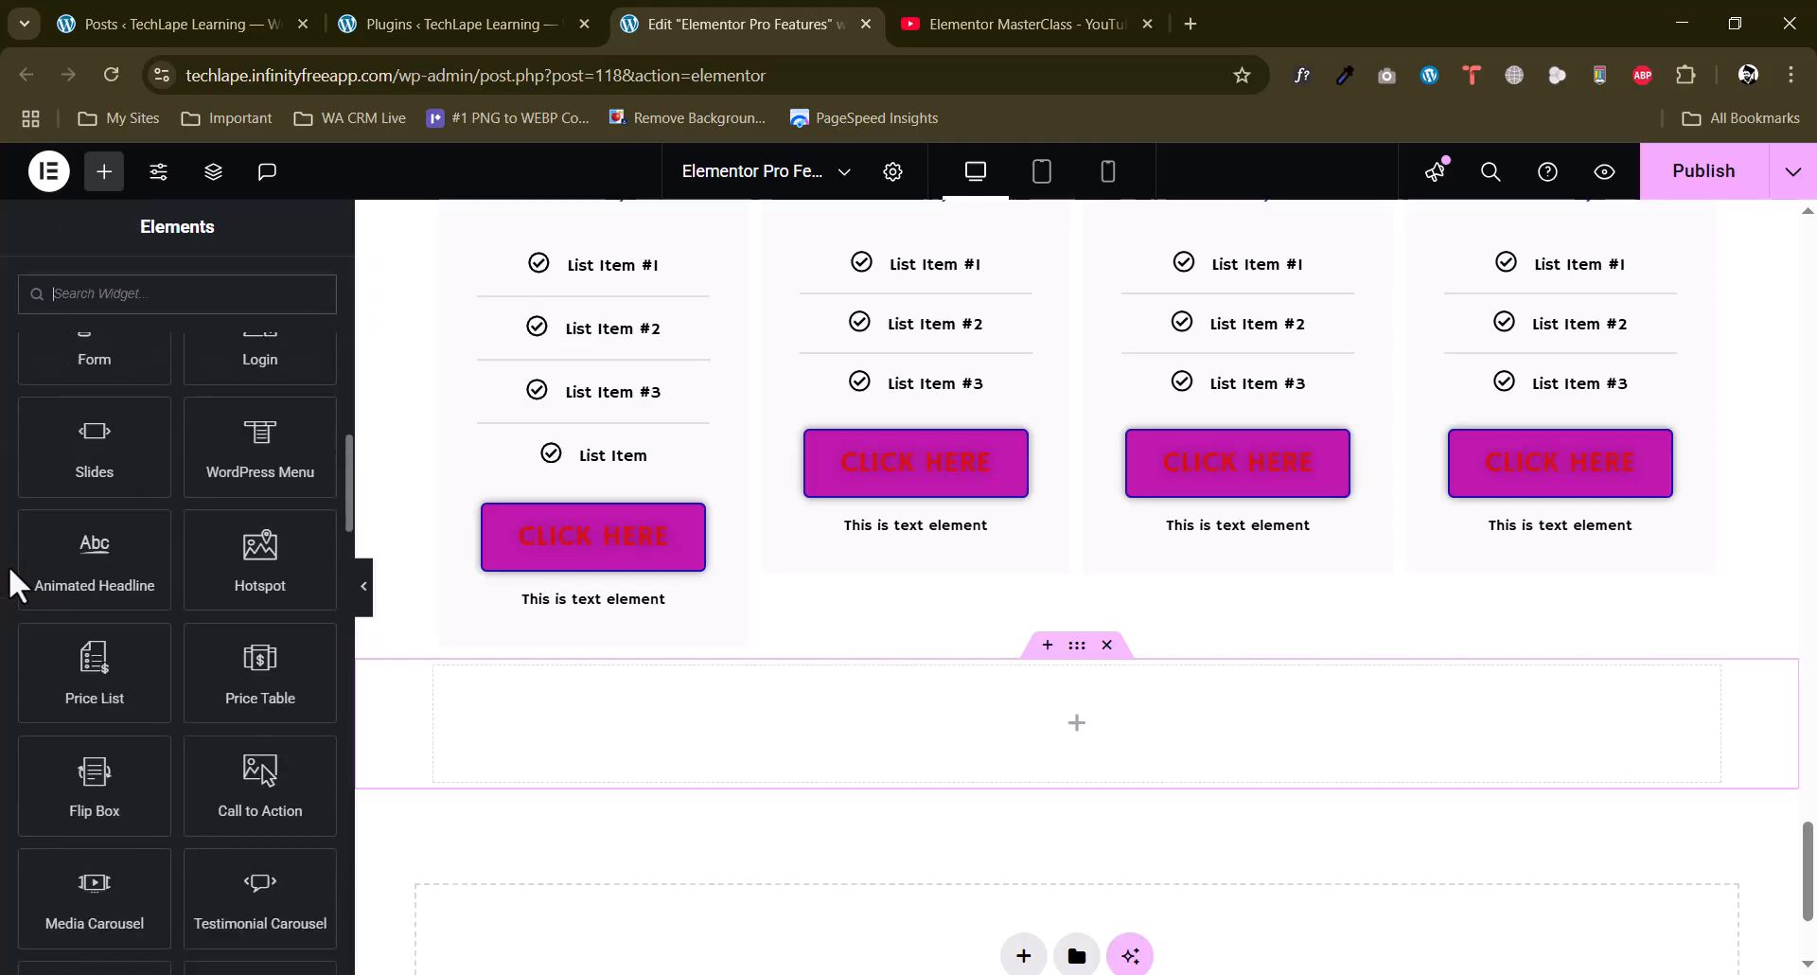
scroll(10, 566, down, 2)
scroll(653, 656, down, 1)
scroll(653, 656, down, 2)
drag(105, 660, 1107, 519)
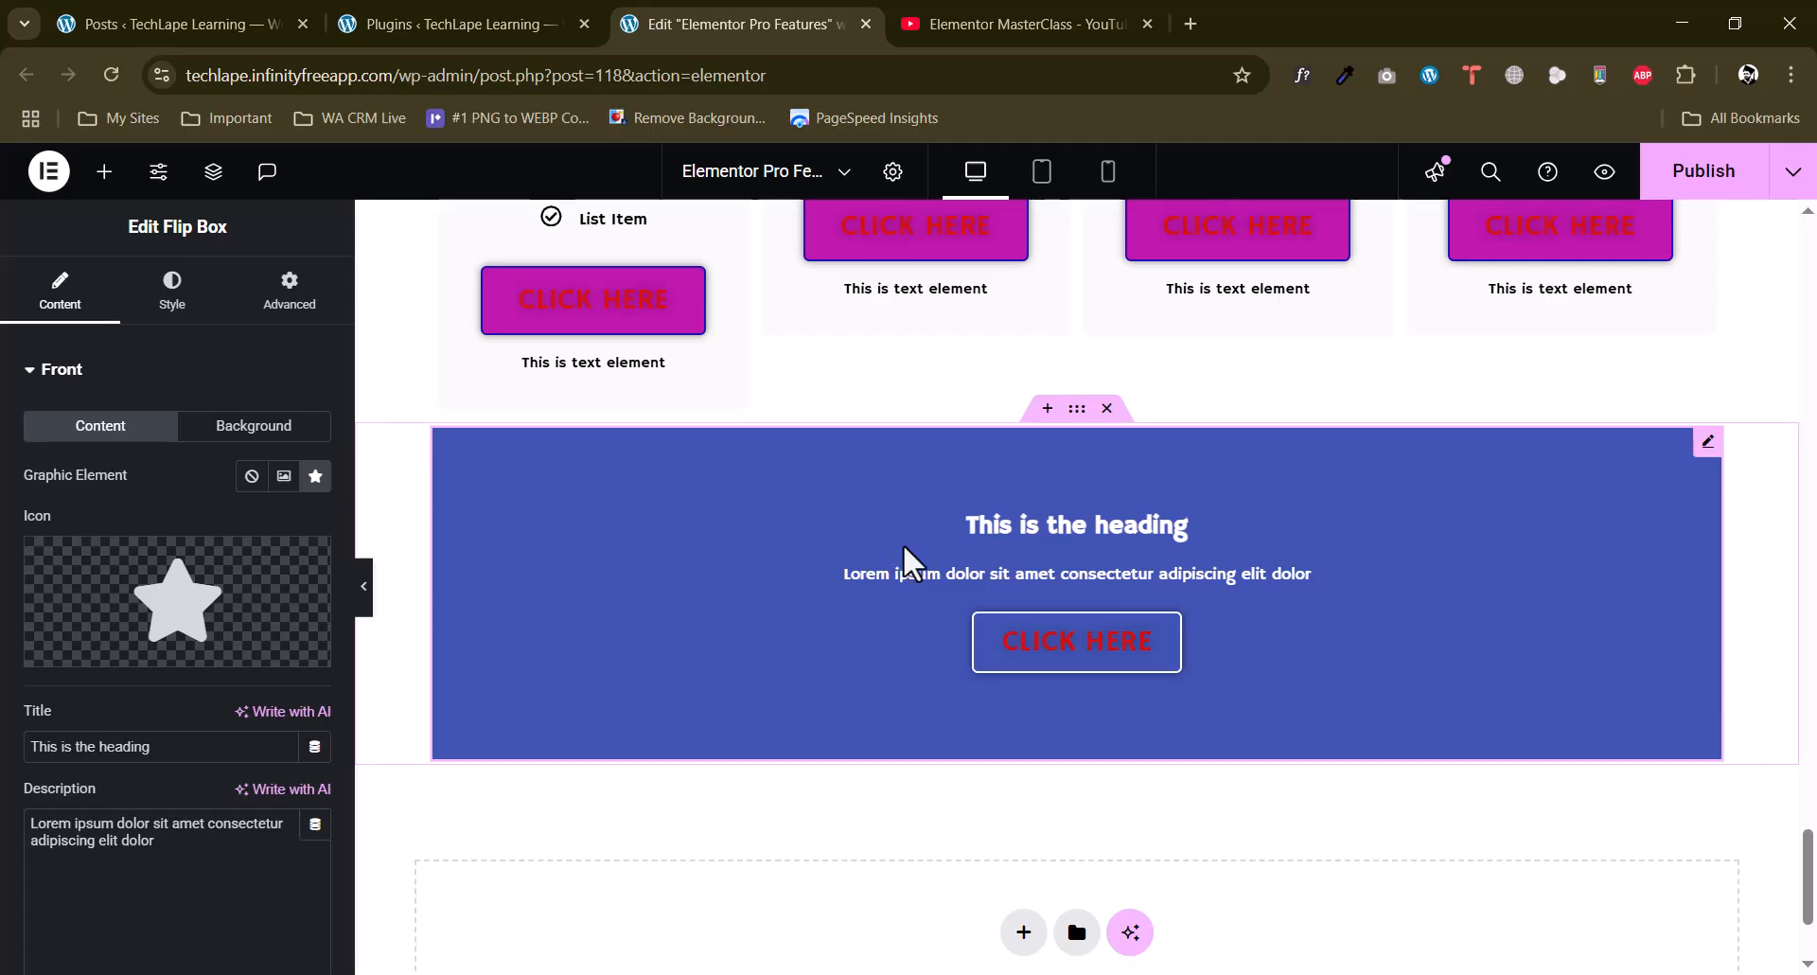
Examine the icon, title and description settings for the flip box's front side.
mouse_move(109, 640)
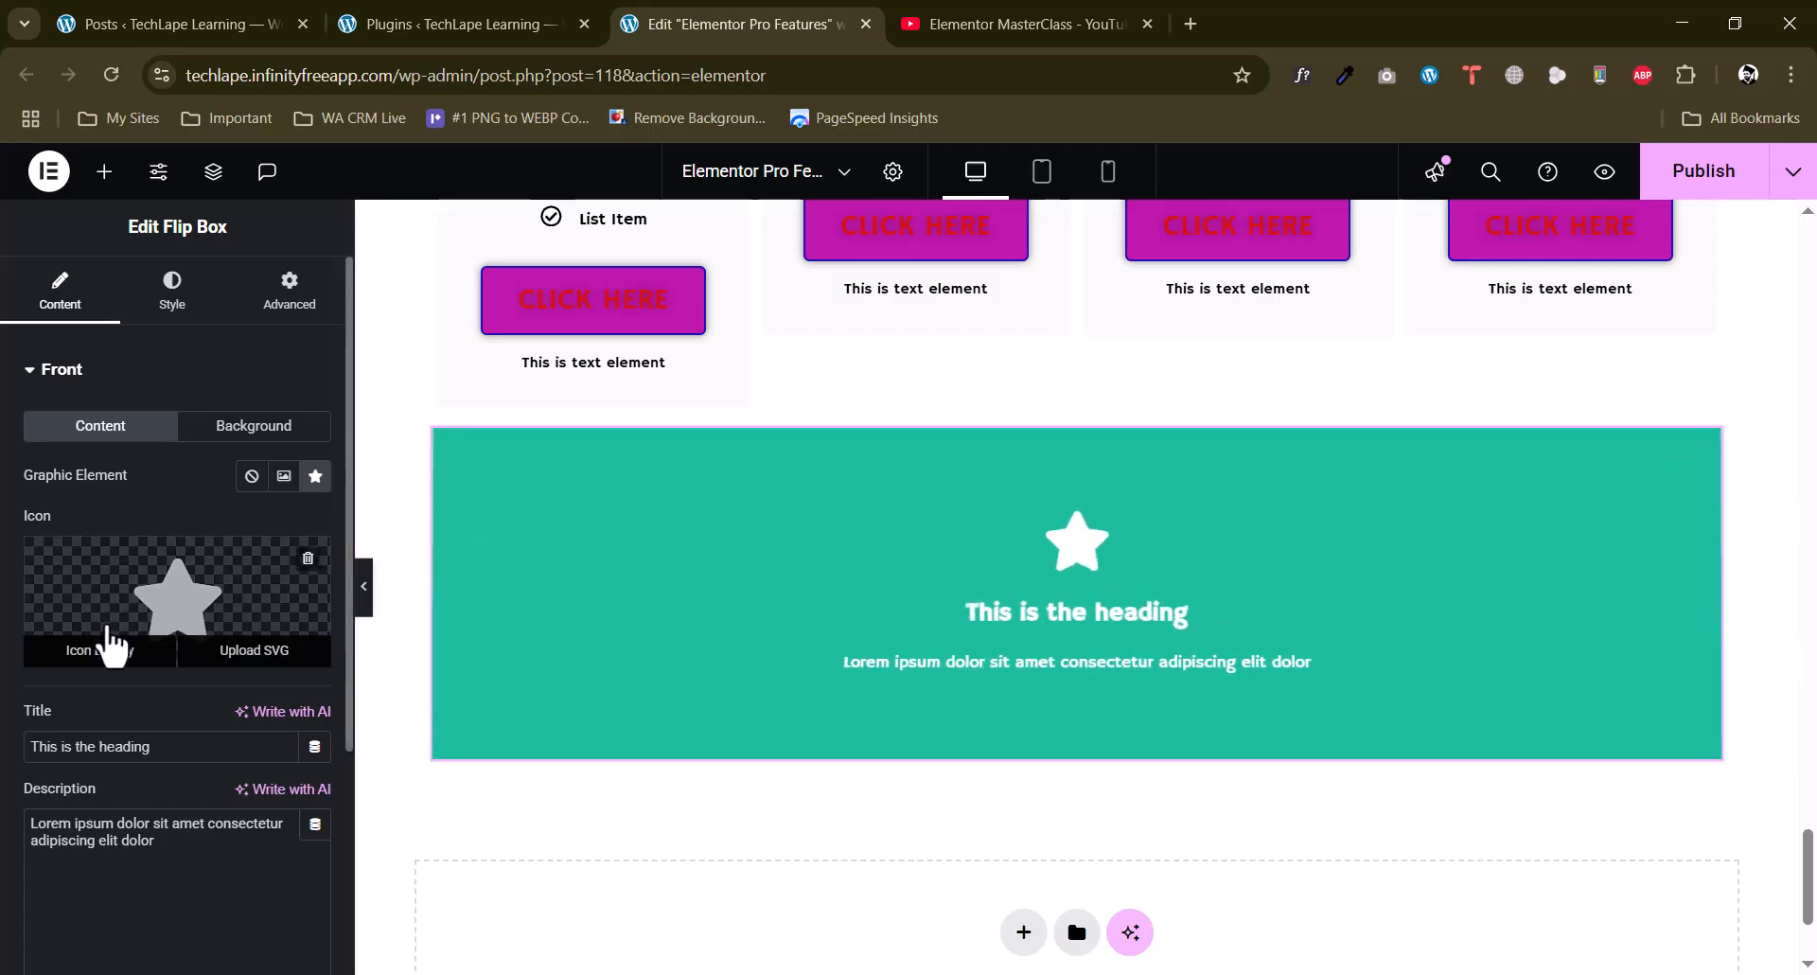
scroll(106, 685, down, 3)
drag(177, 513, 3, 516)
drag(171, 617, 2, 585)
scroll(114, 681, down, 1)
Examine the title, description, button text and link settings for the flip box's back side.
click(83, 762)
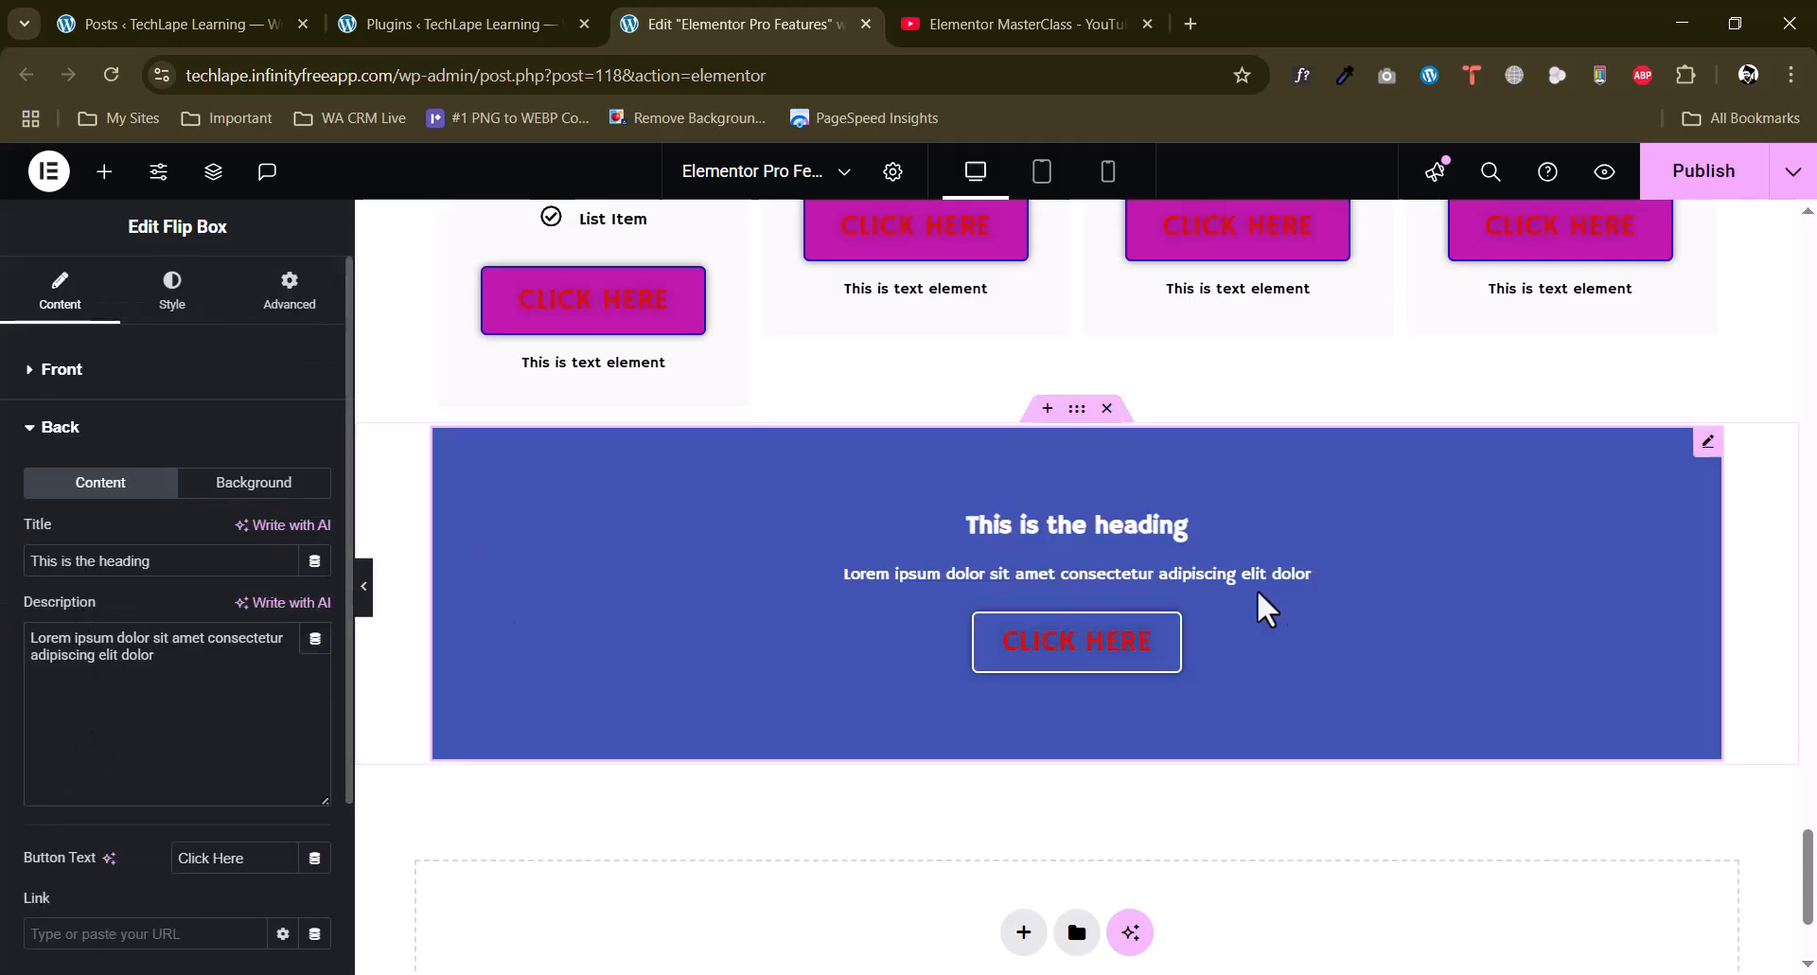
drag(162, 562, 3, 579)
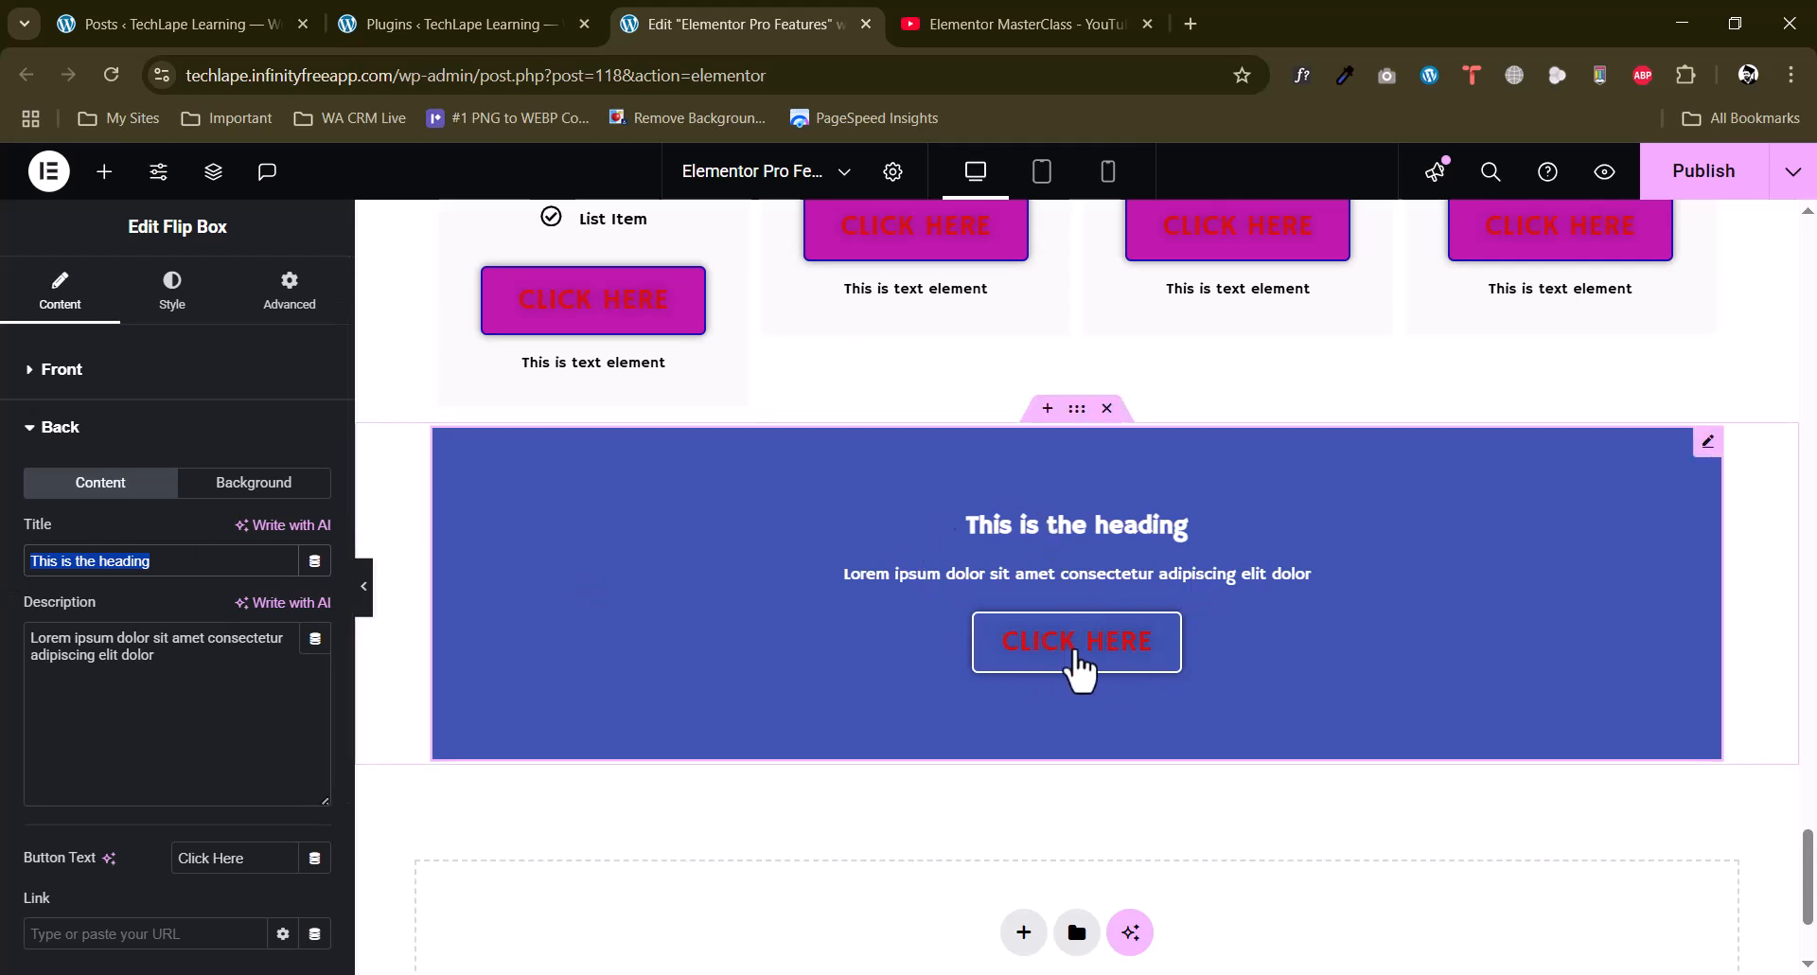
triple_click(142, 655)
scroll(98, 678, down, 2)
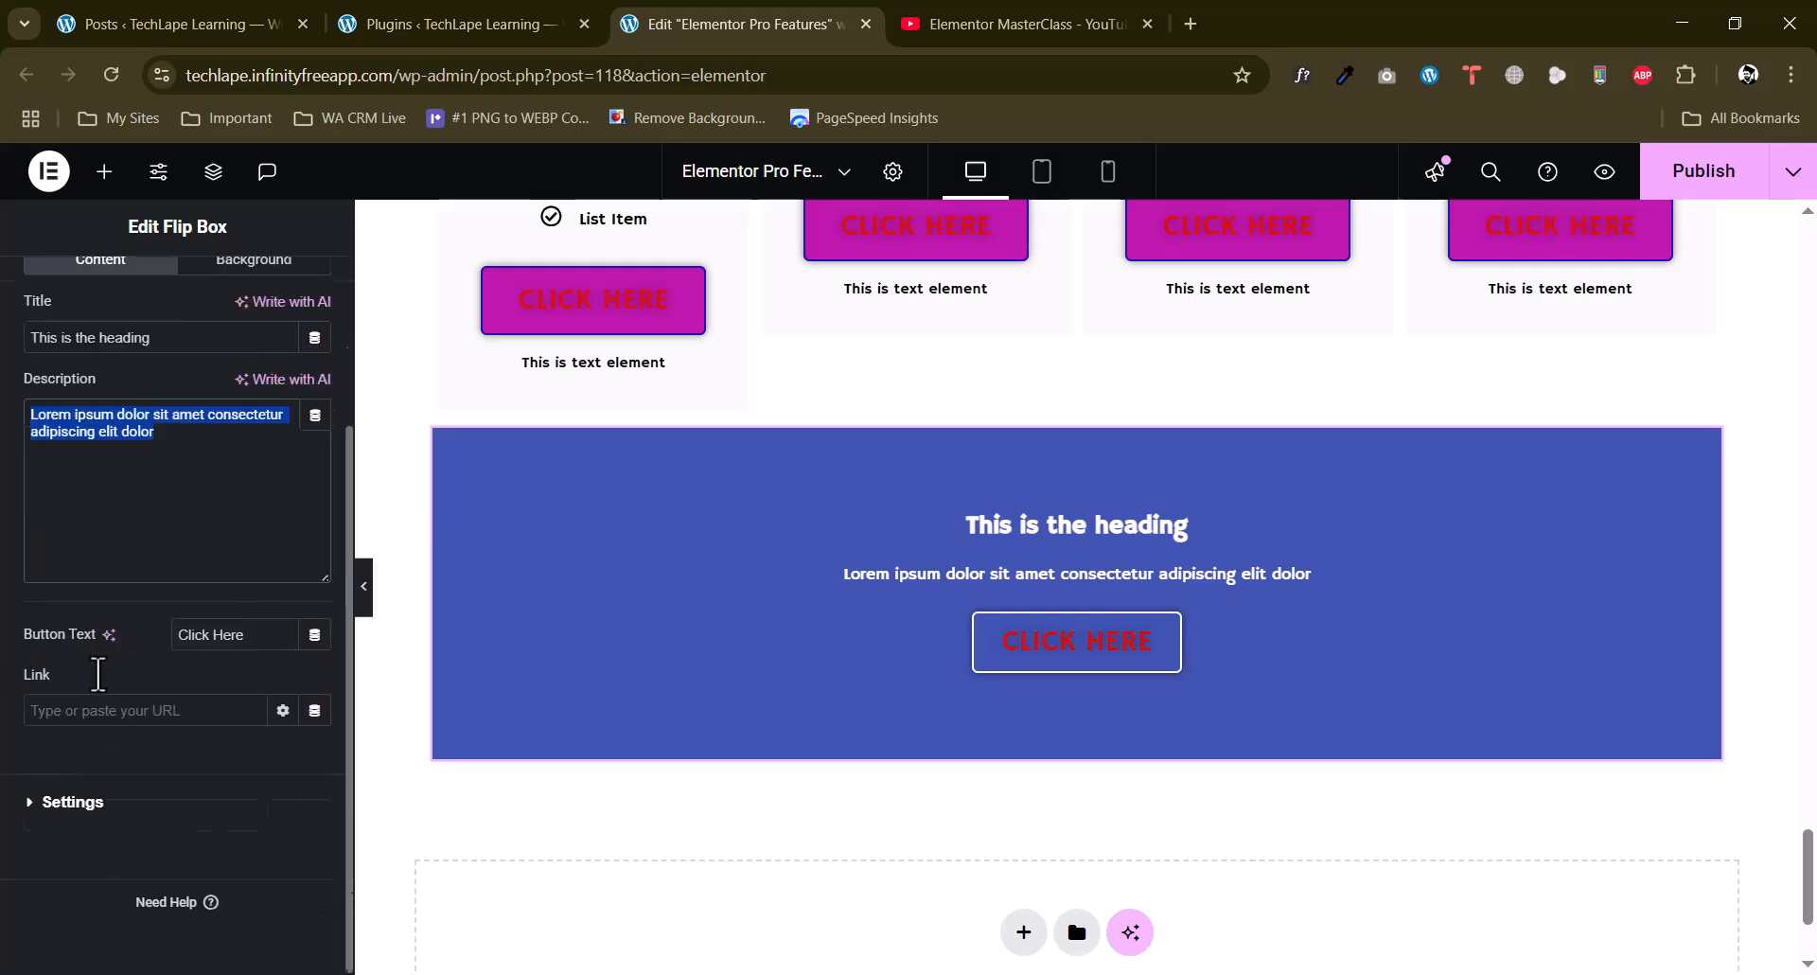
triple_click(248, 634)
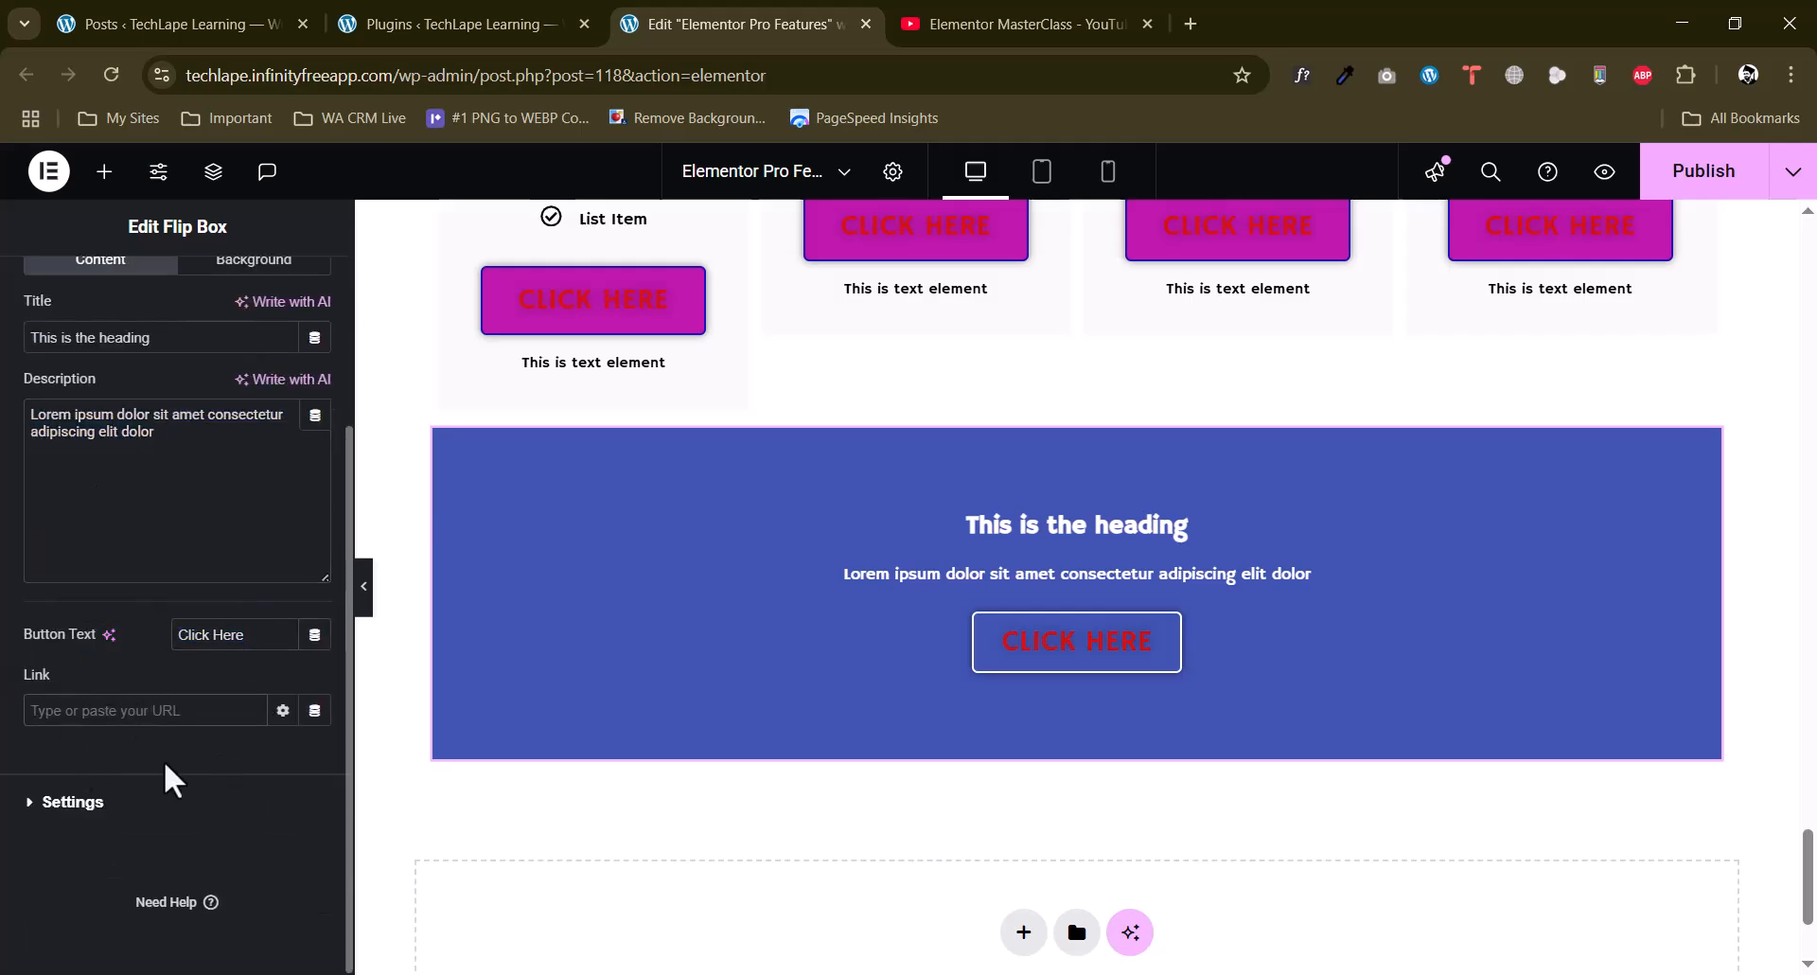
Set the flip box's height to 200 px and its border radius to 10 px.
click(48, 806)
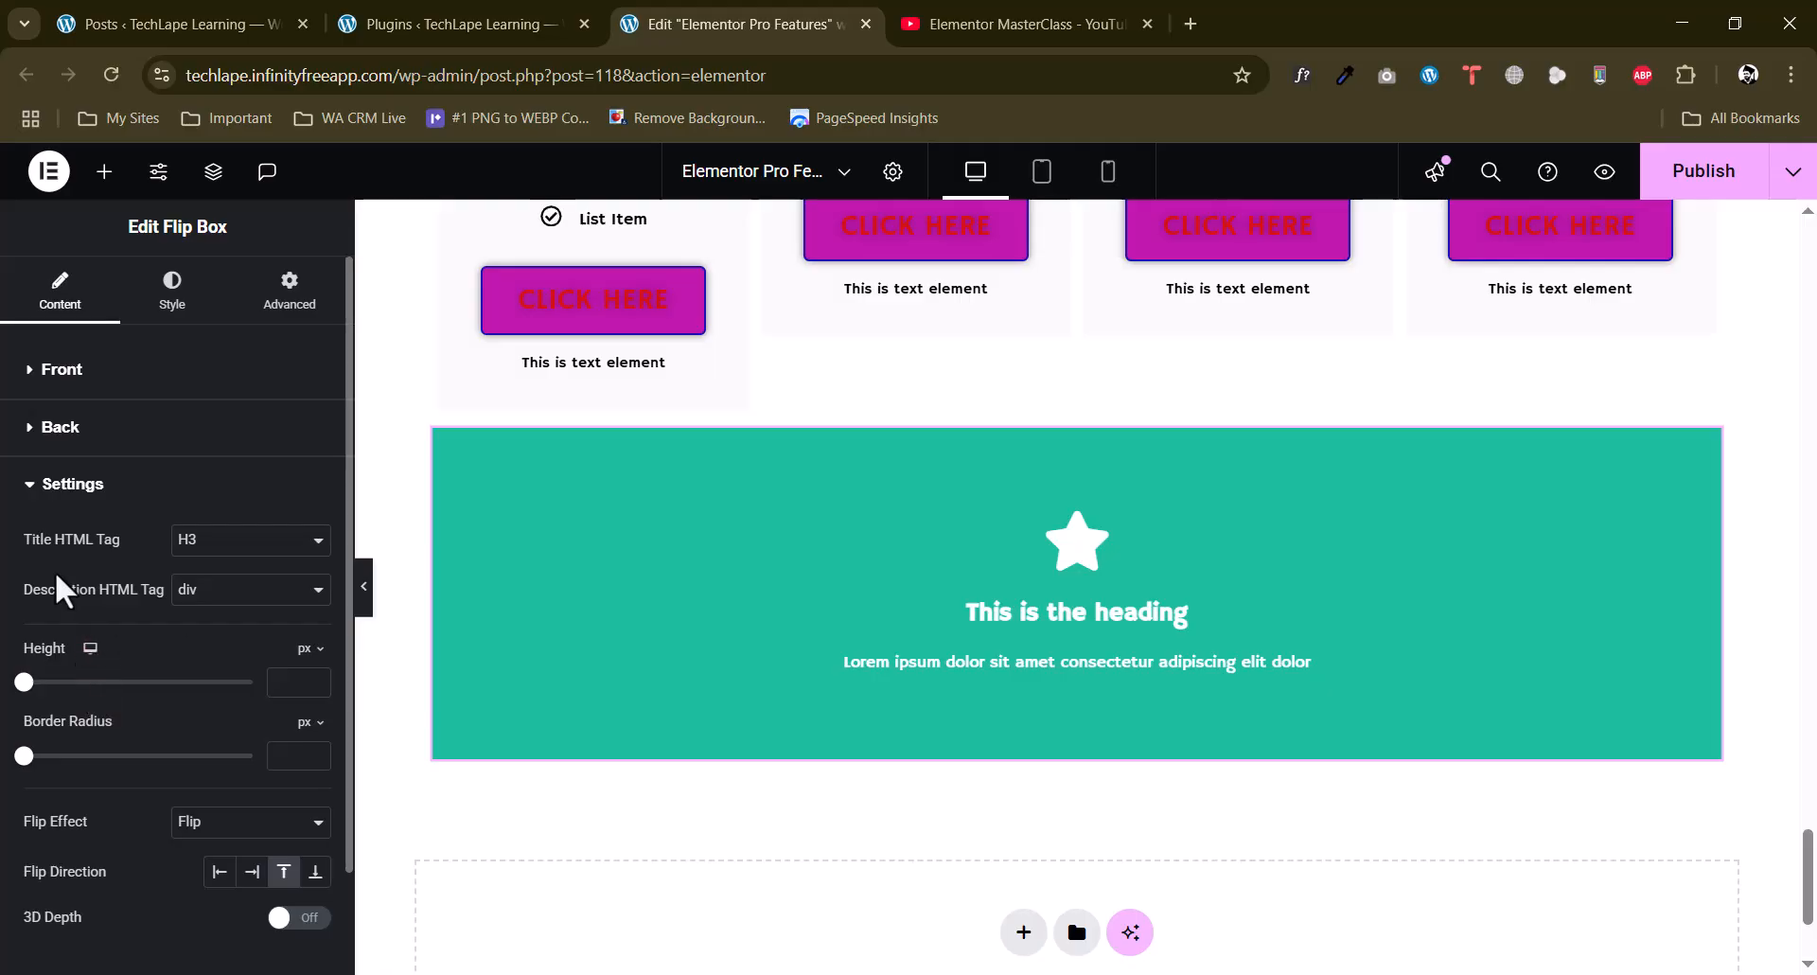
scroll(58, 589, down, 1)
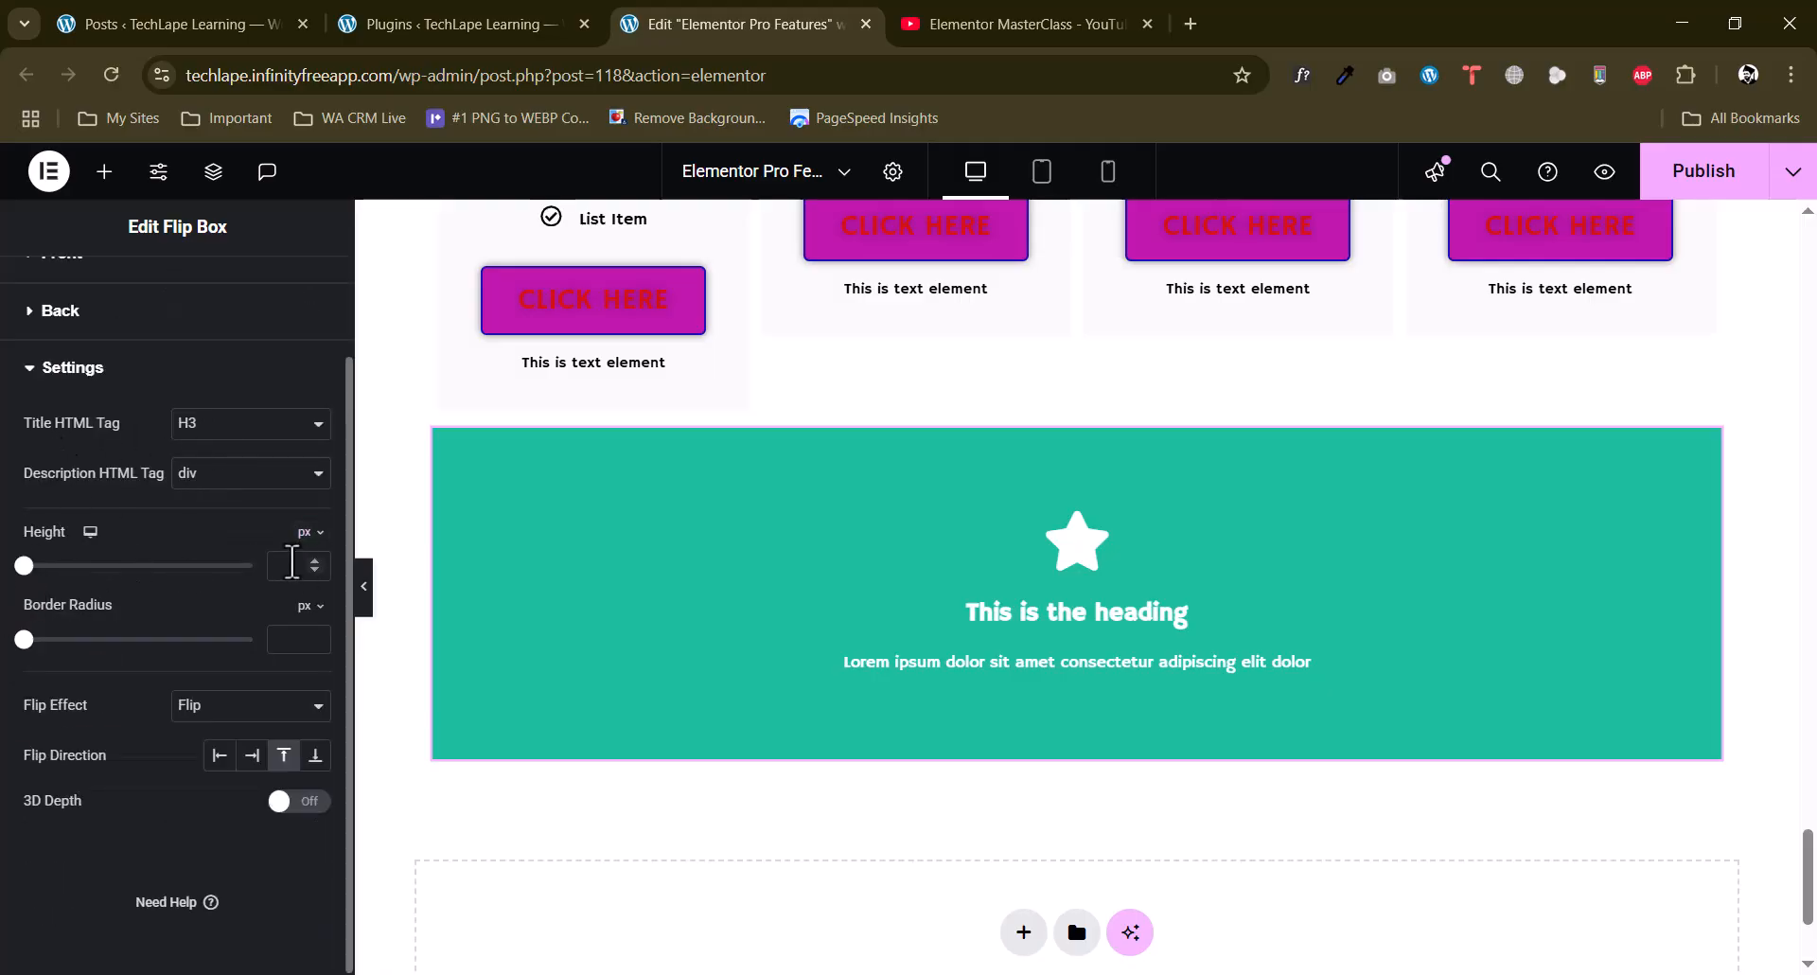
text(200)
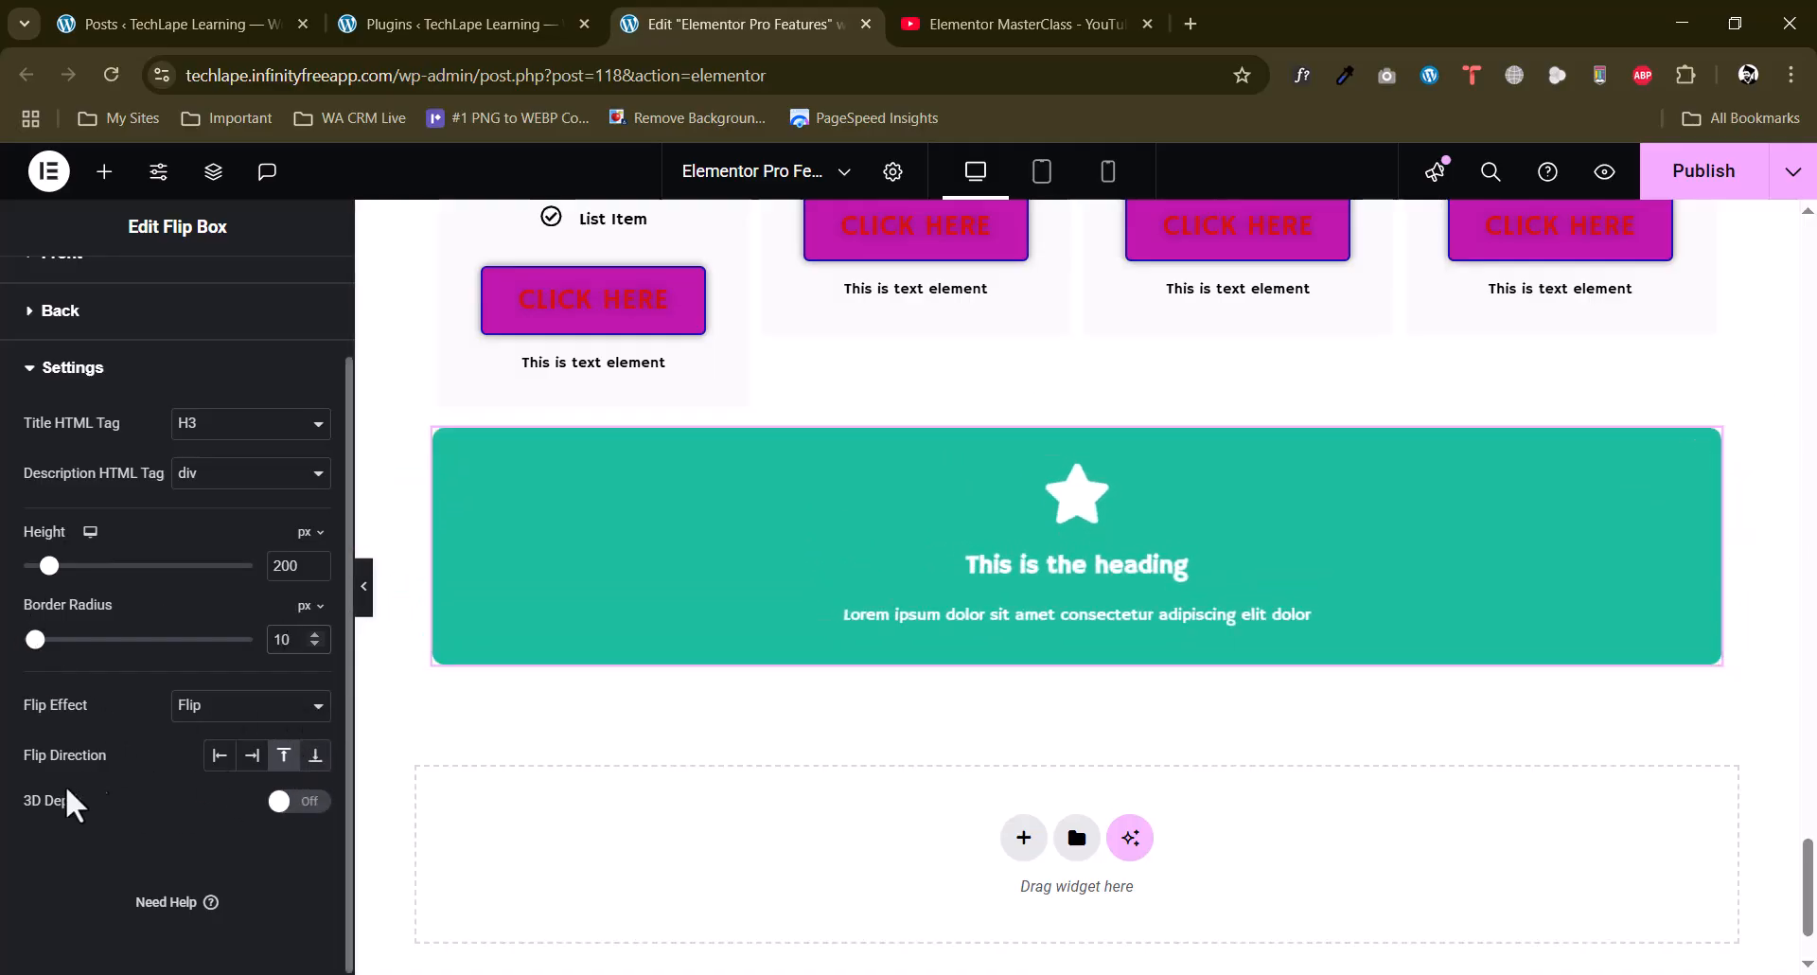
Preview the Zoom In and Slide effects on the flip box and restore the Flip effect.
click(216, 709)
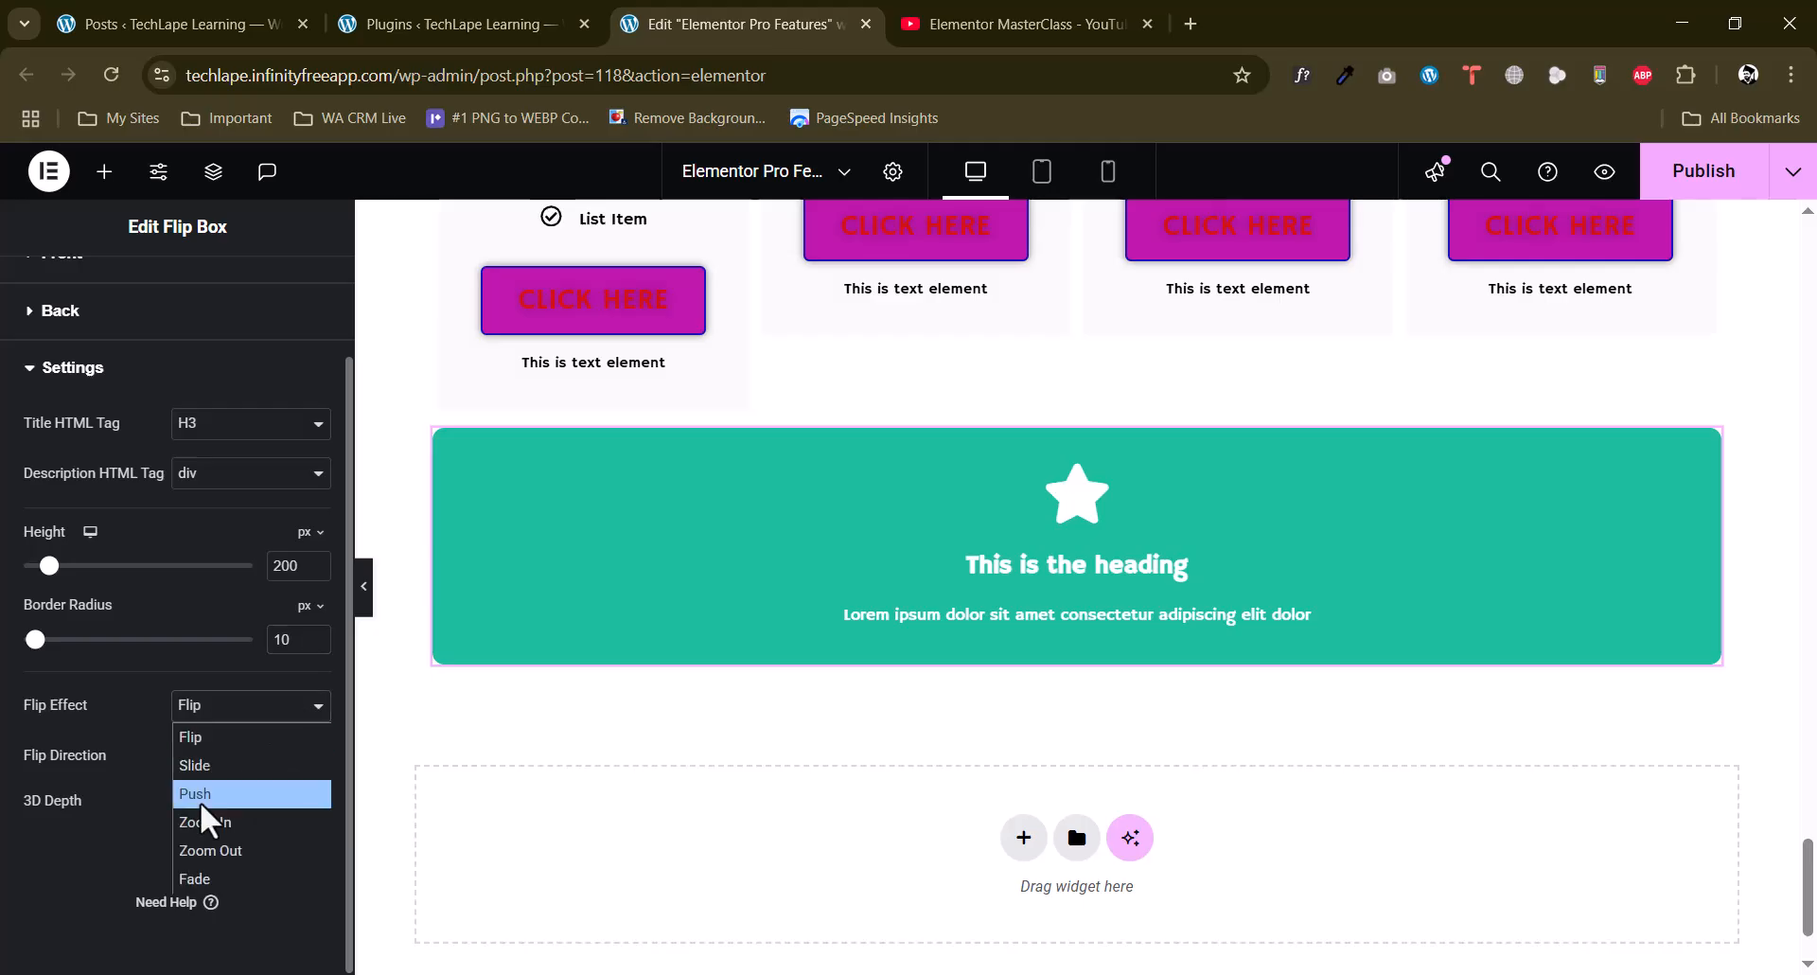
click(205, 822)
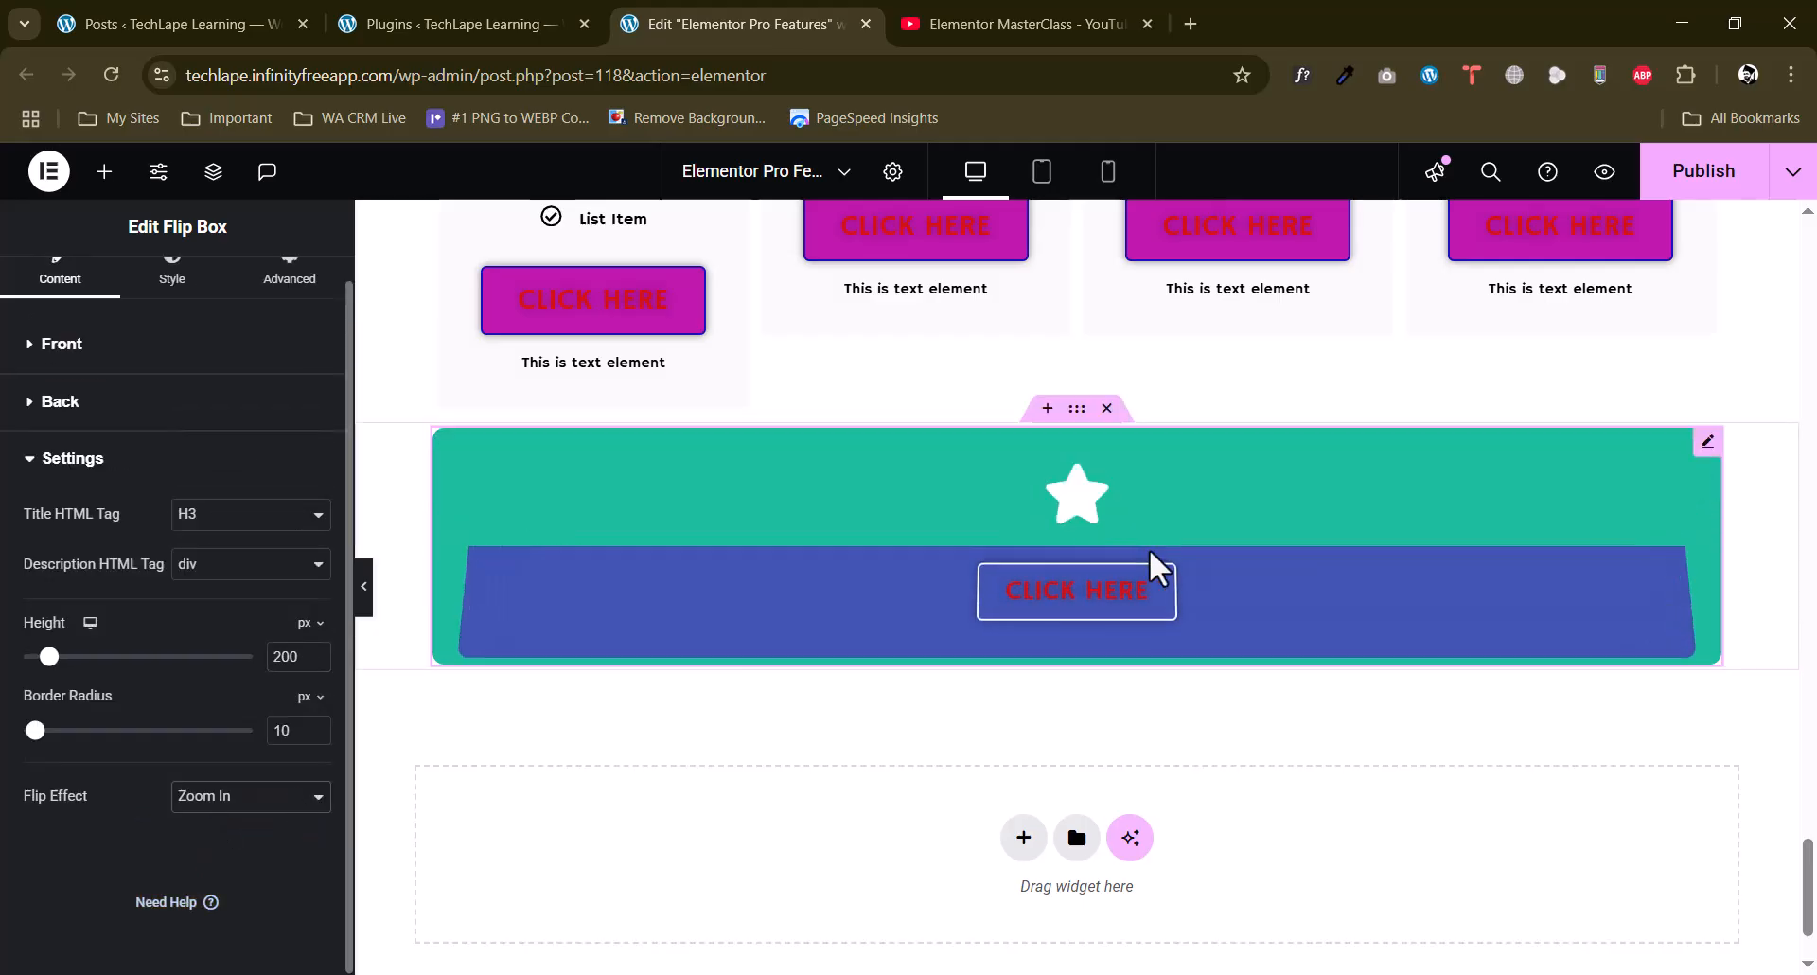
click(204, 803)
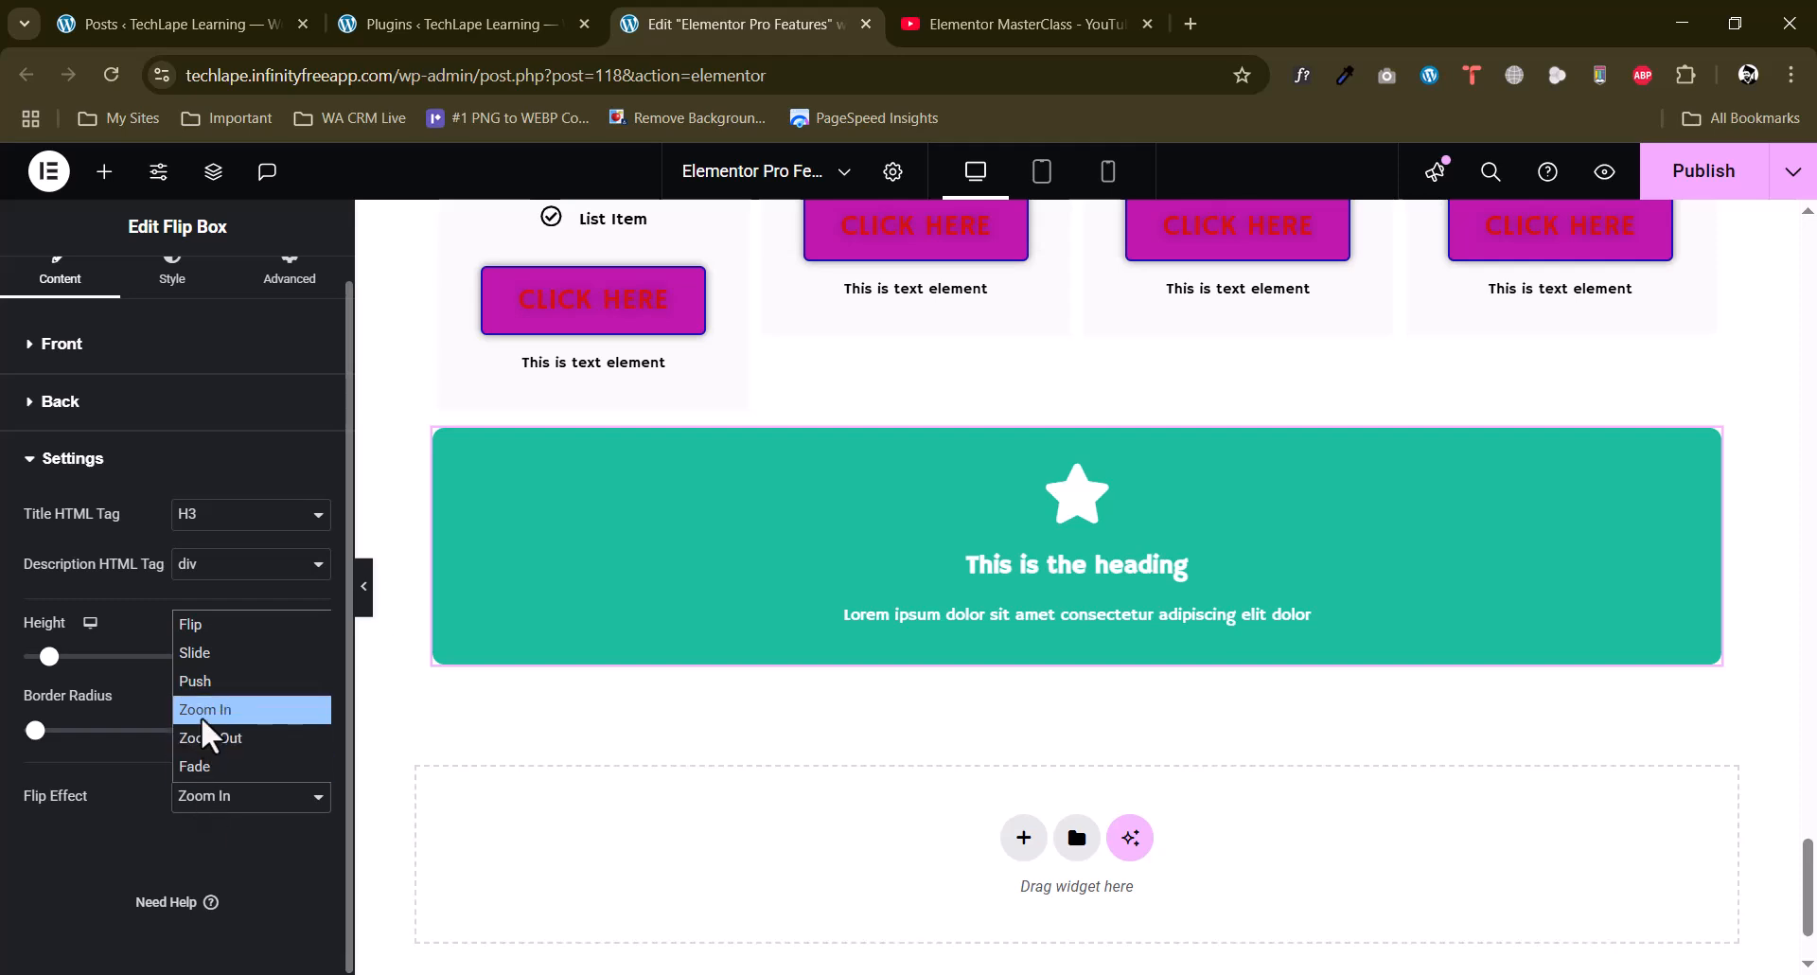
click(201, 655)
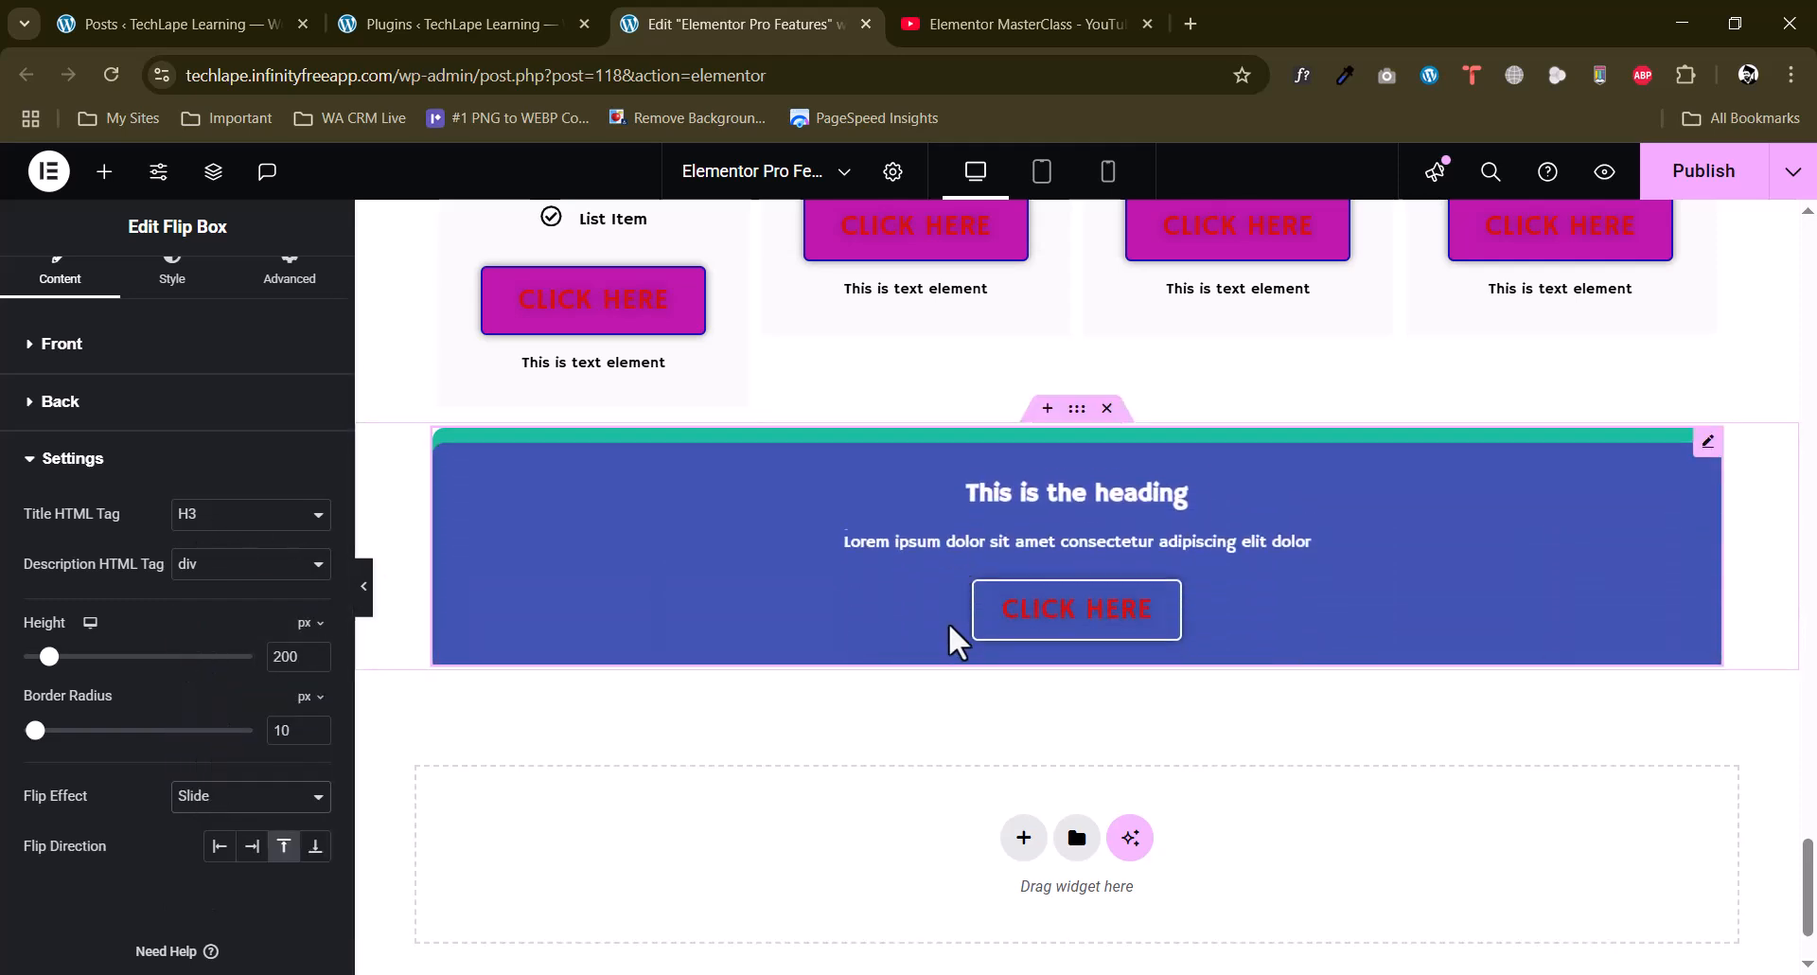
click(204, 795)
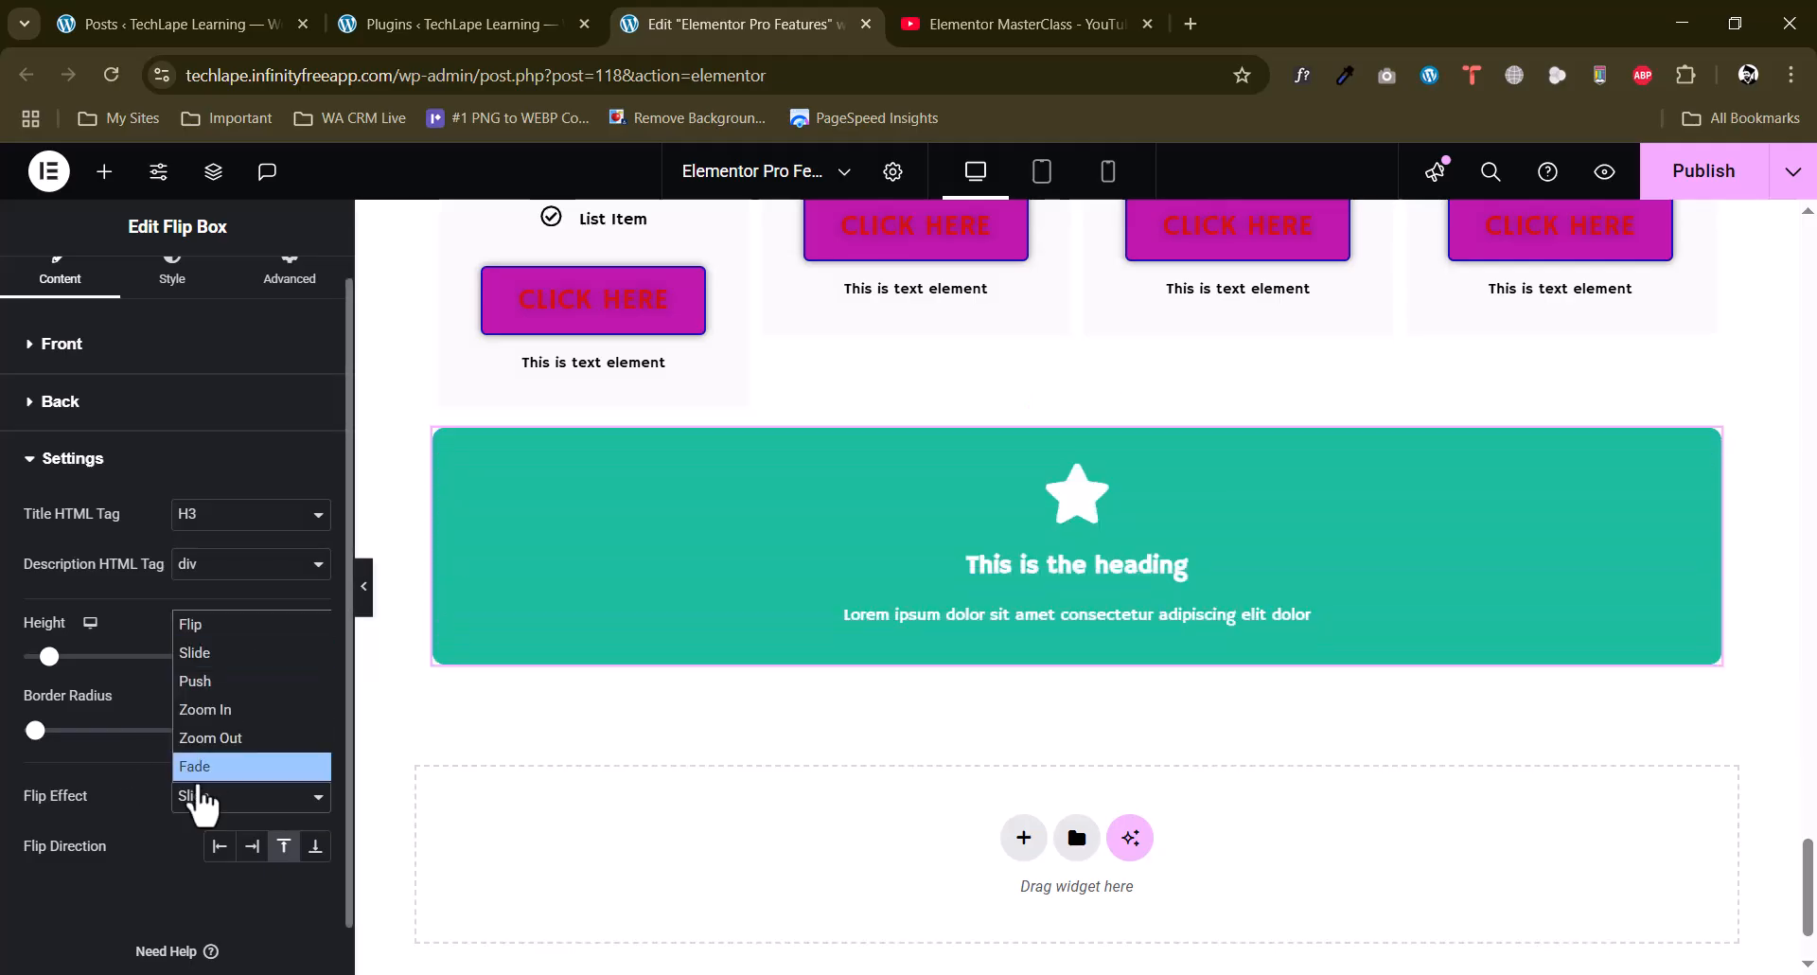
click(201, 622)
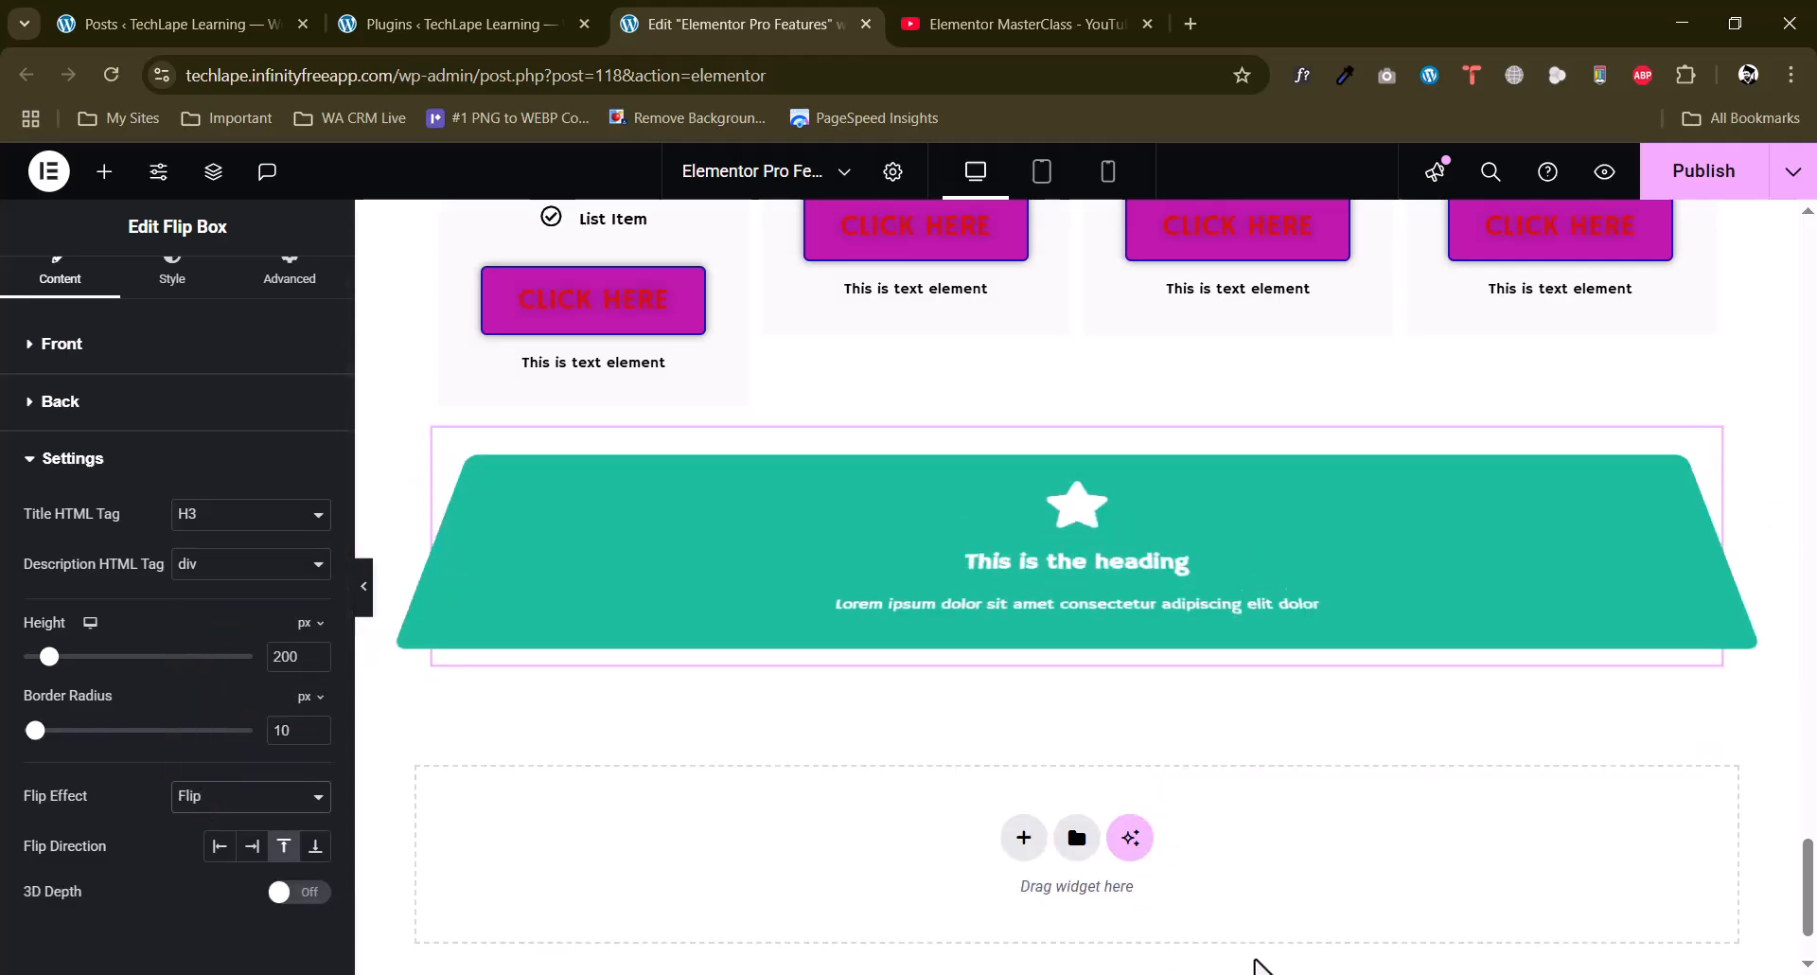
Examine the flip box's style settings for the front and back sides, including title and description options.
scroll(192, 382, up, 1)
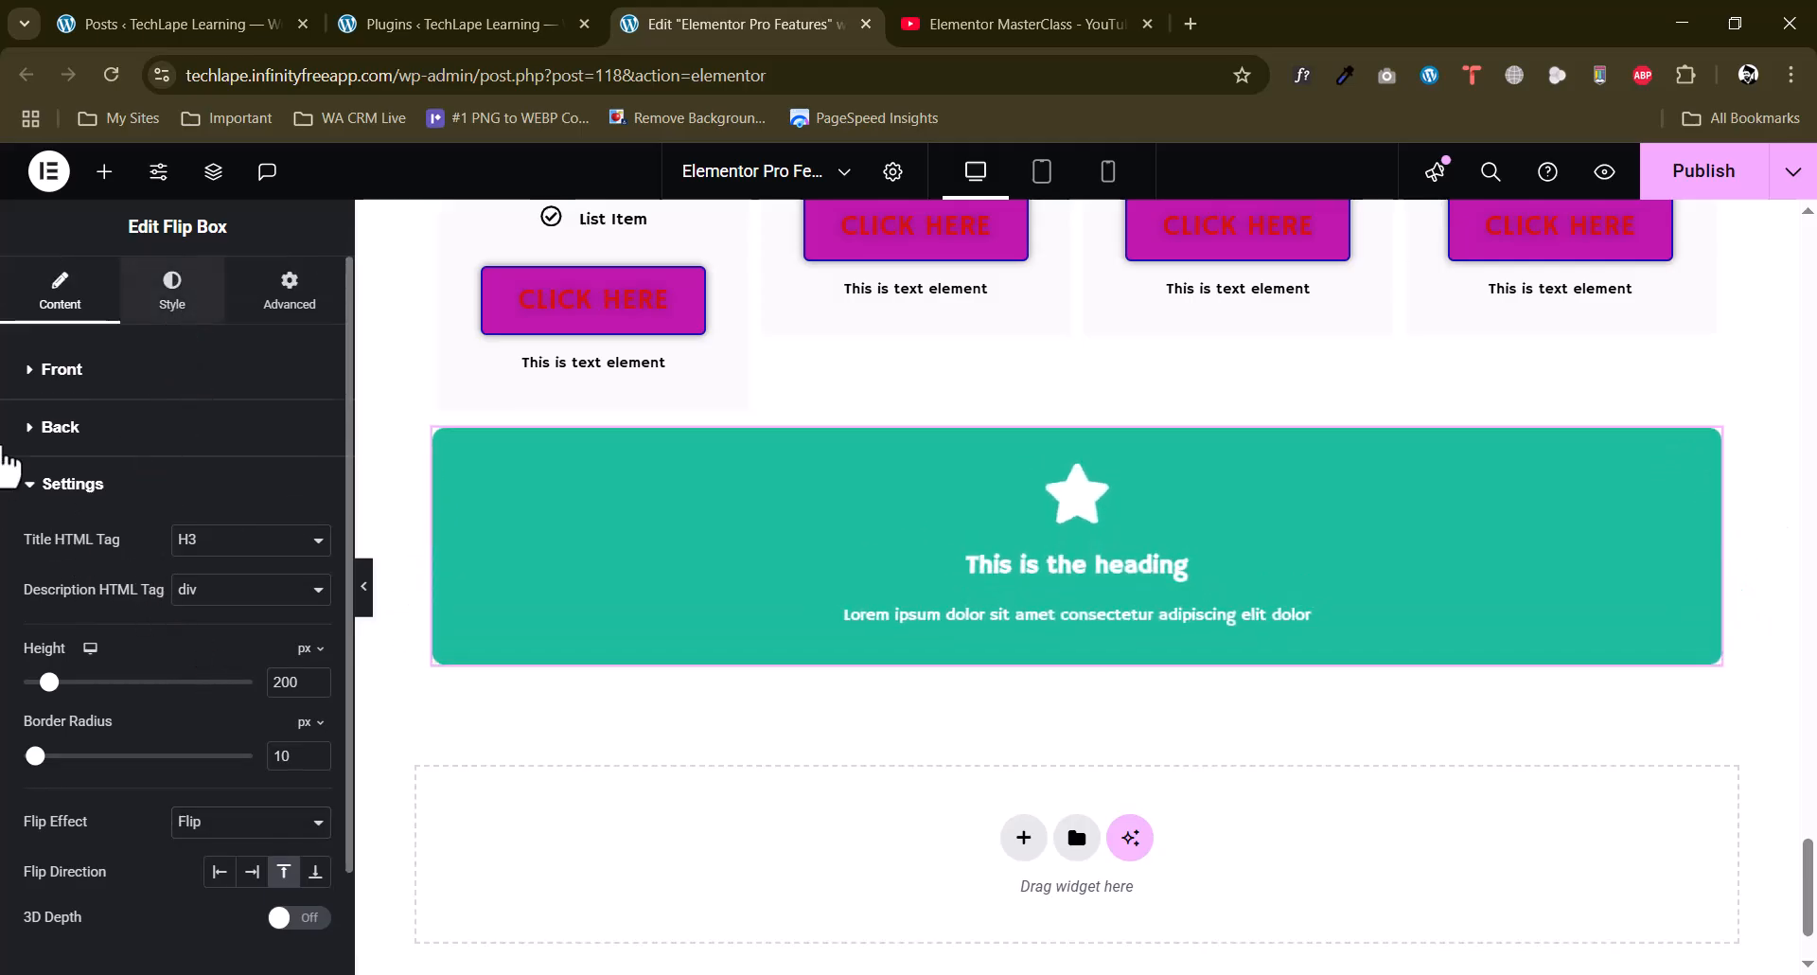
click(172, 294)
scroll(62, 601, down, 7)
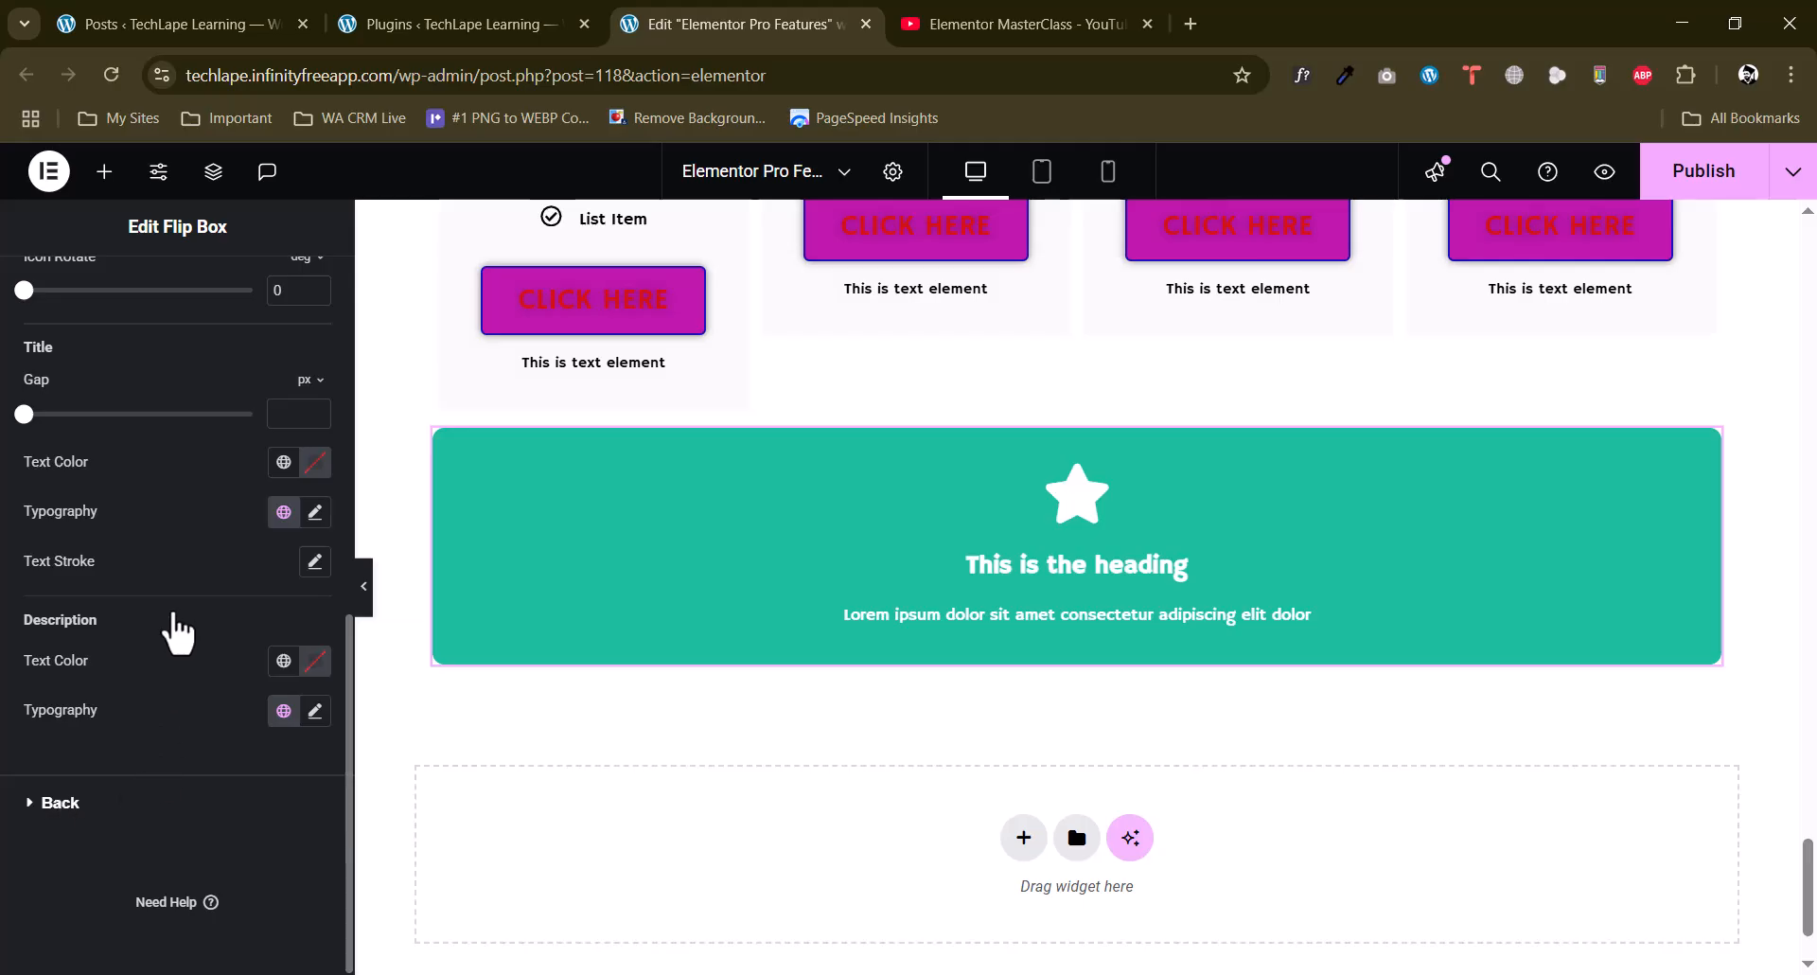
click(121, 801)
Add another single-column container below the flip box.
scroll(1036, 682, down, 2)
click(1024, 711)
click(992, 767)
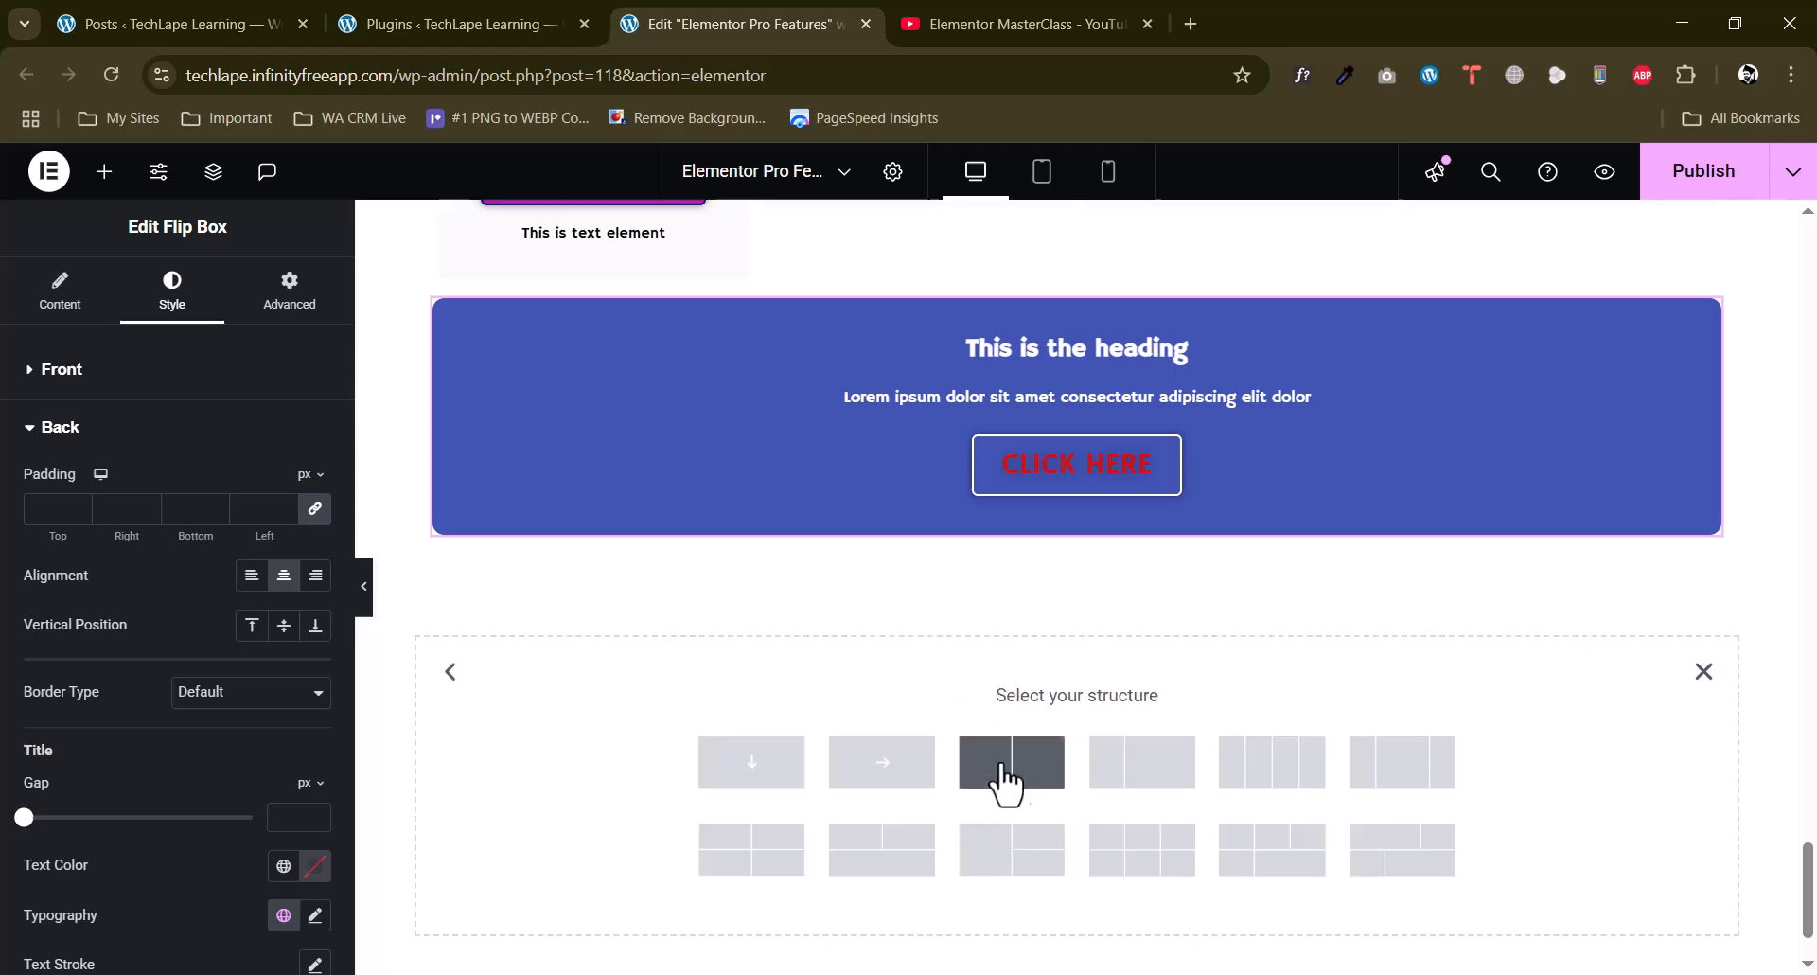
Examine the remaining Pro widgets in the widget library, from Call to Action and Media Carousel to Taxonomy Filter and Search.
click(104, 173)
scroll(5, 511, down, 10)
scroll(4, 512, down, 1)
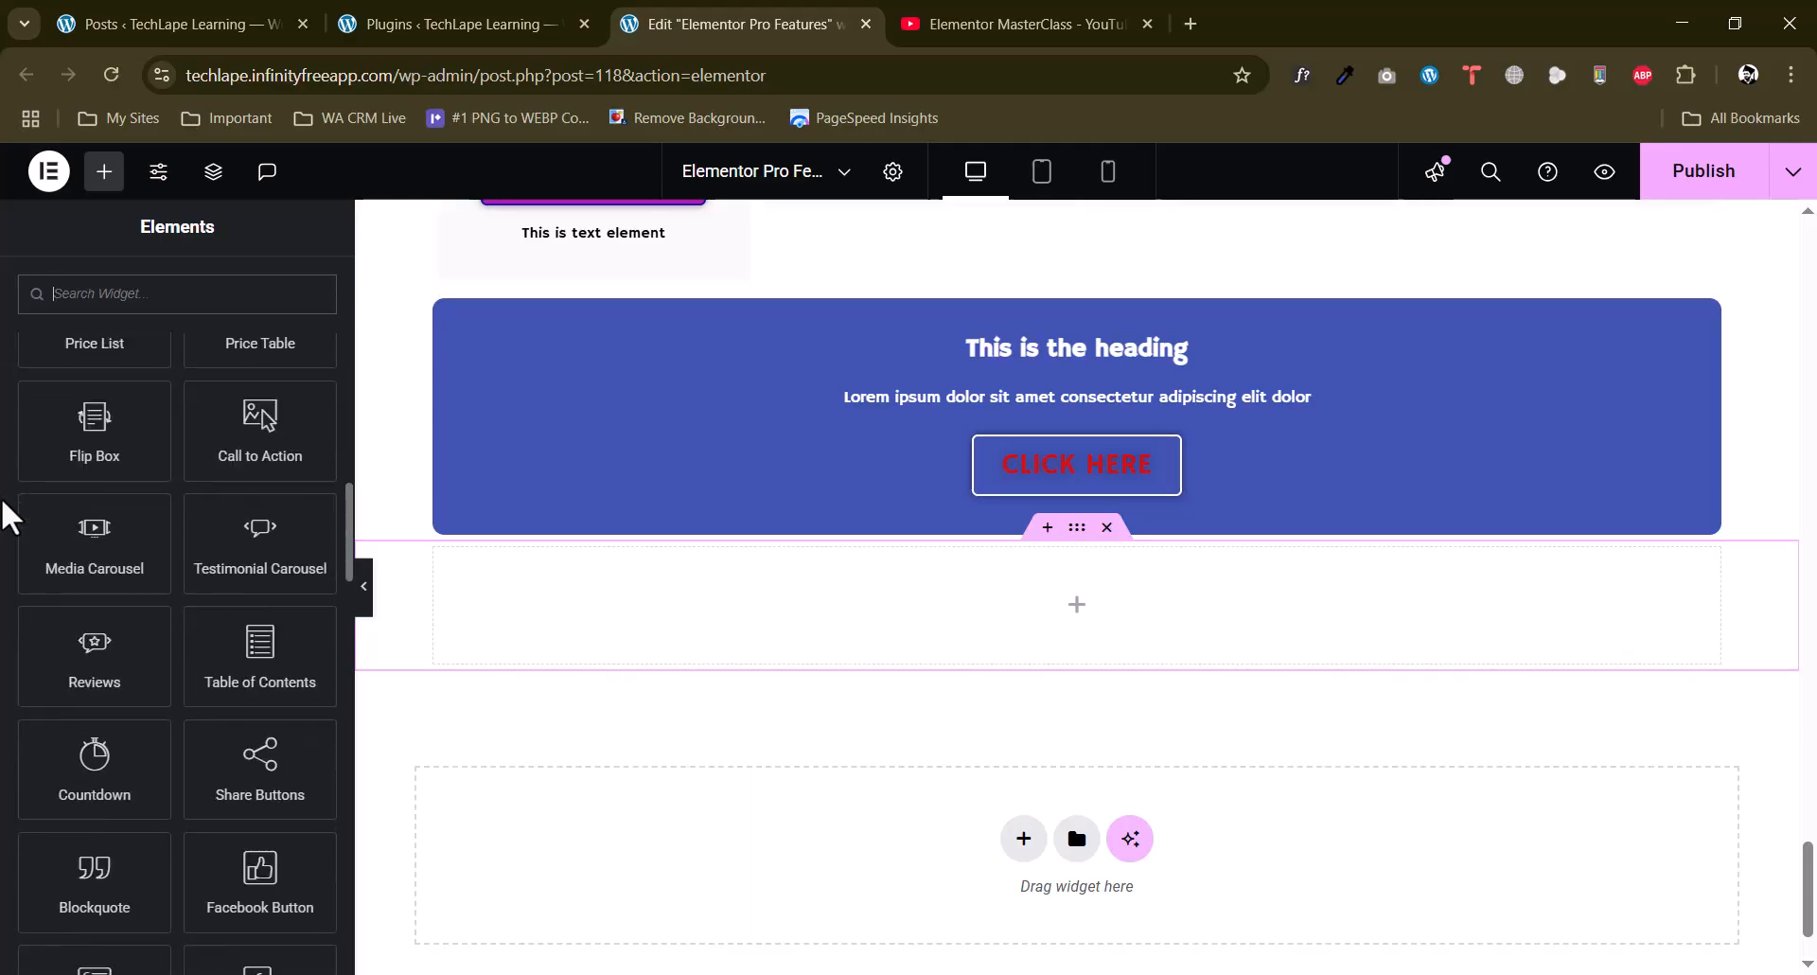
scroll(7, 533, up, 2)
scroll(7, 533, down, 3)
scroll(7, 535, down, 6)
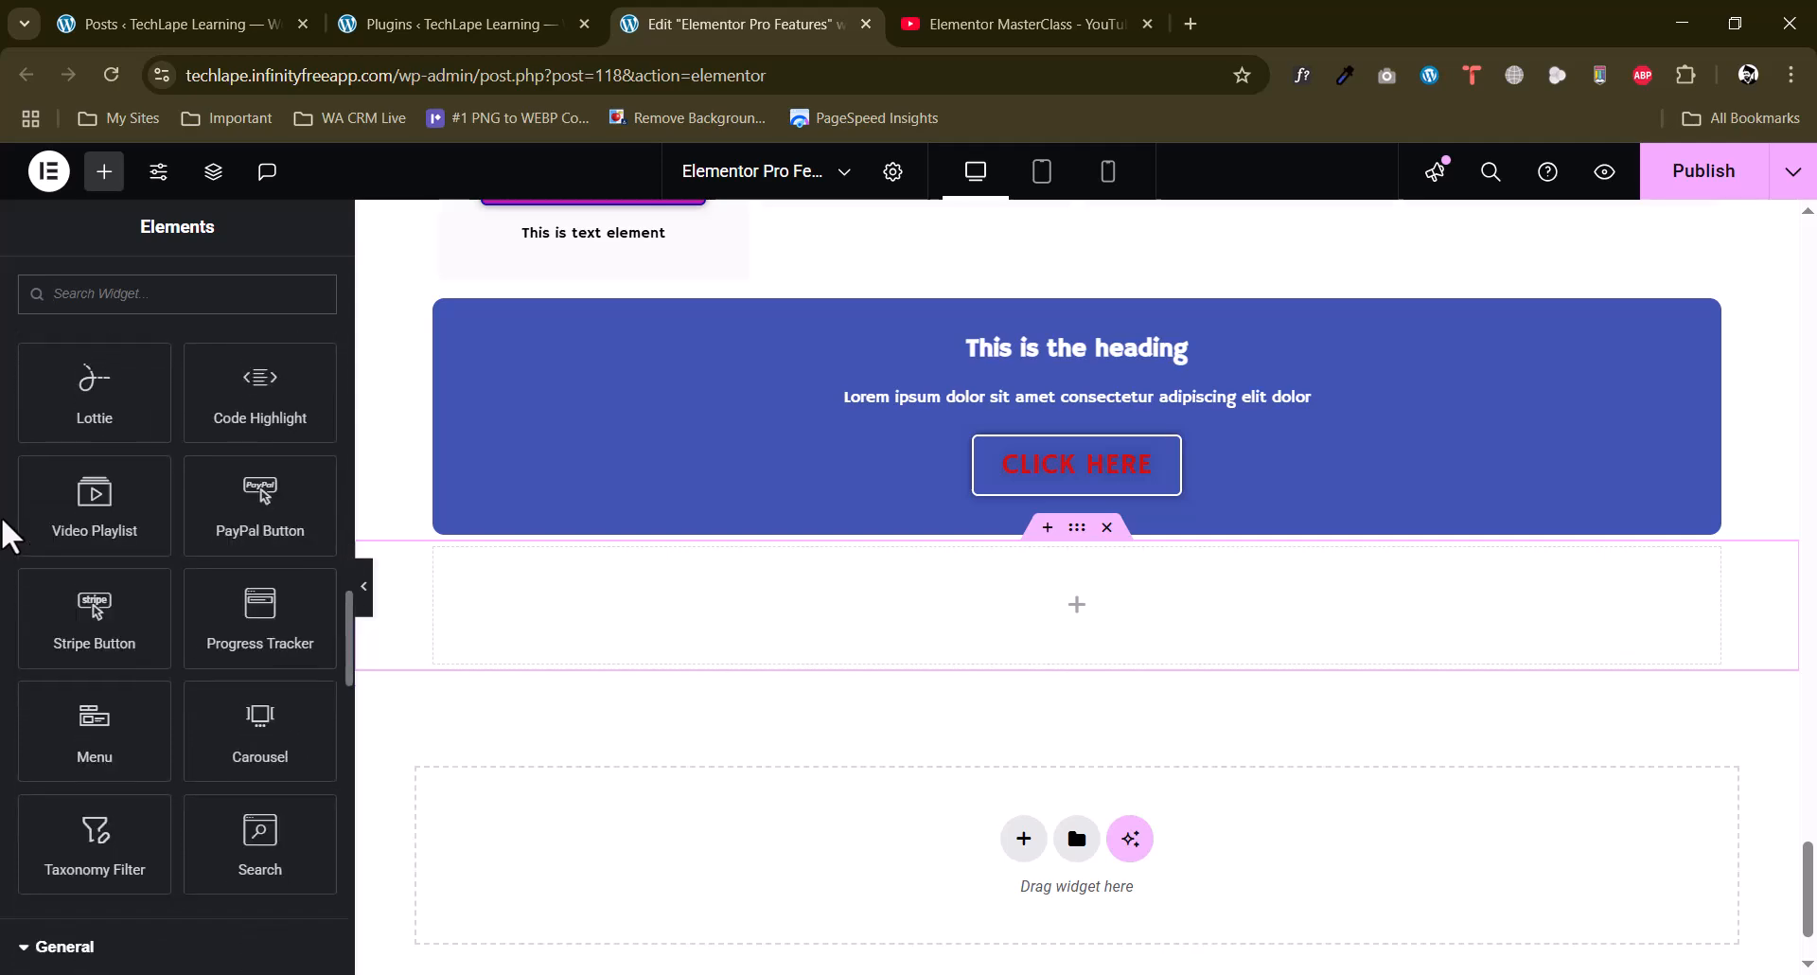
scroll(19, 545, down, 1)
scroll(19, 545, up, 7)
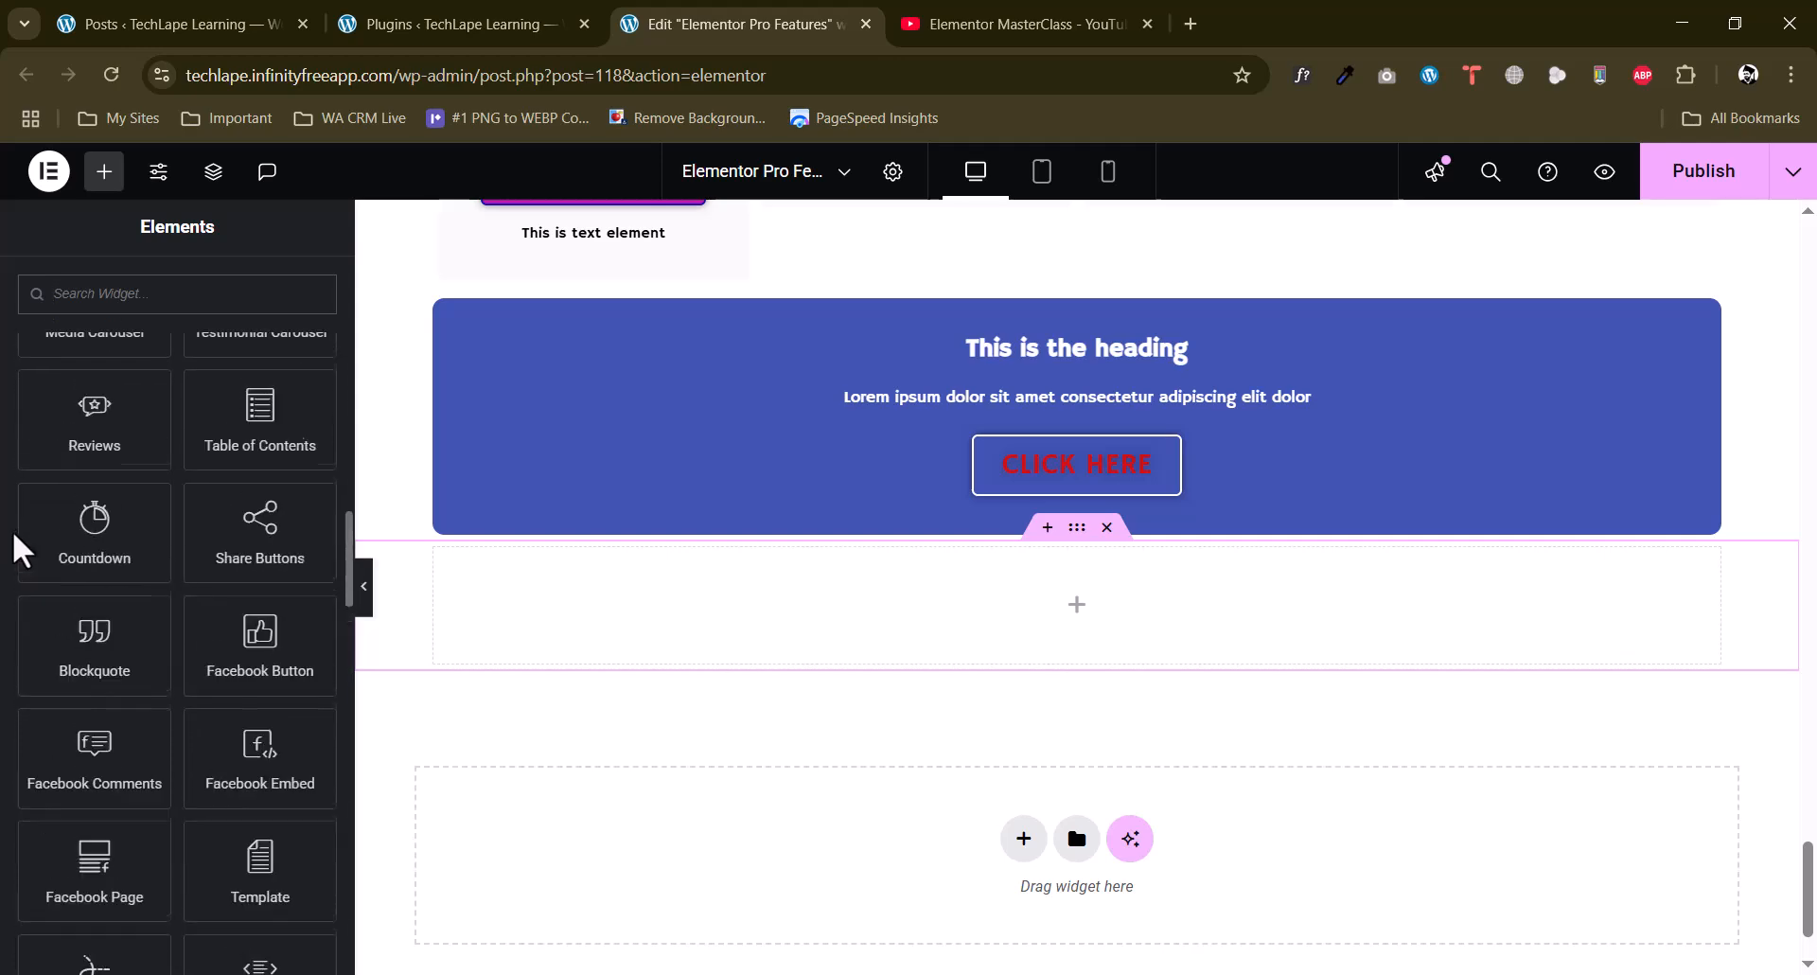
scroll(21, 549, up, 2)
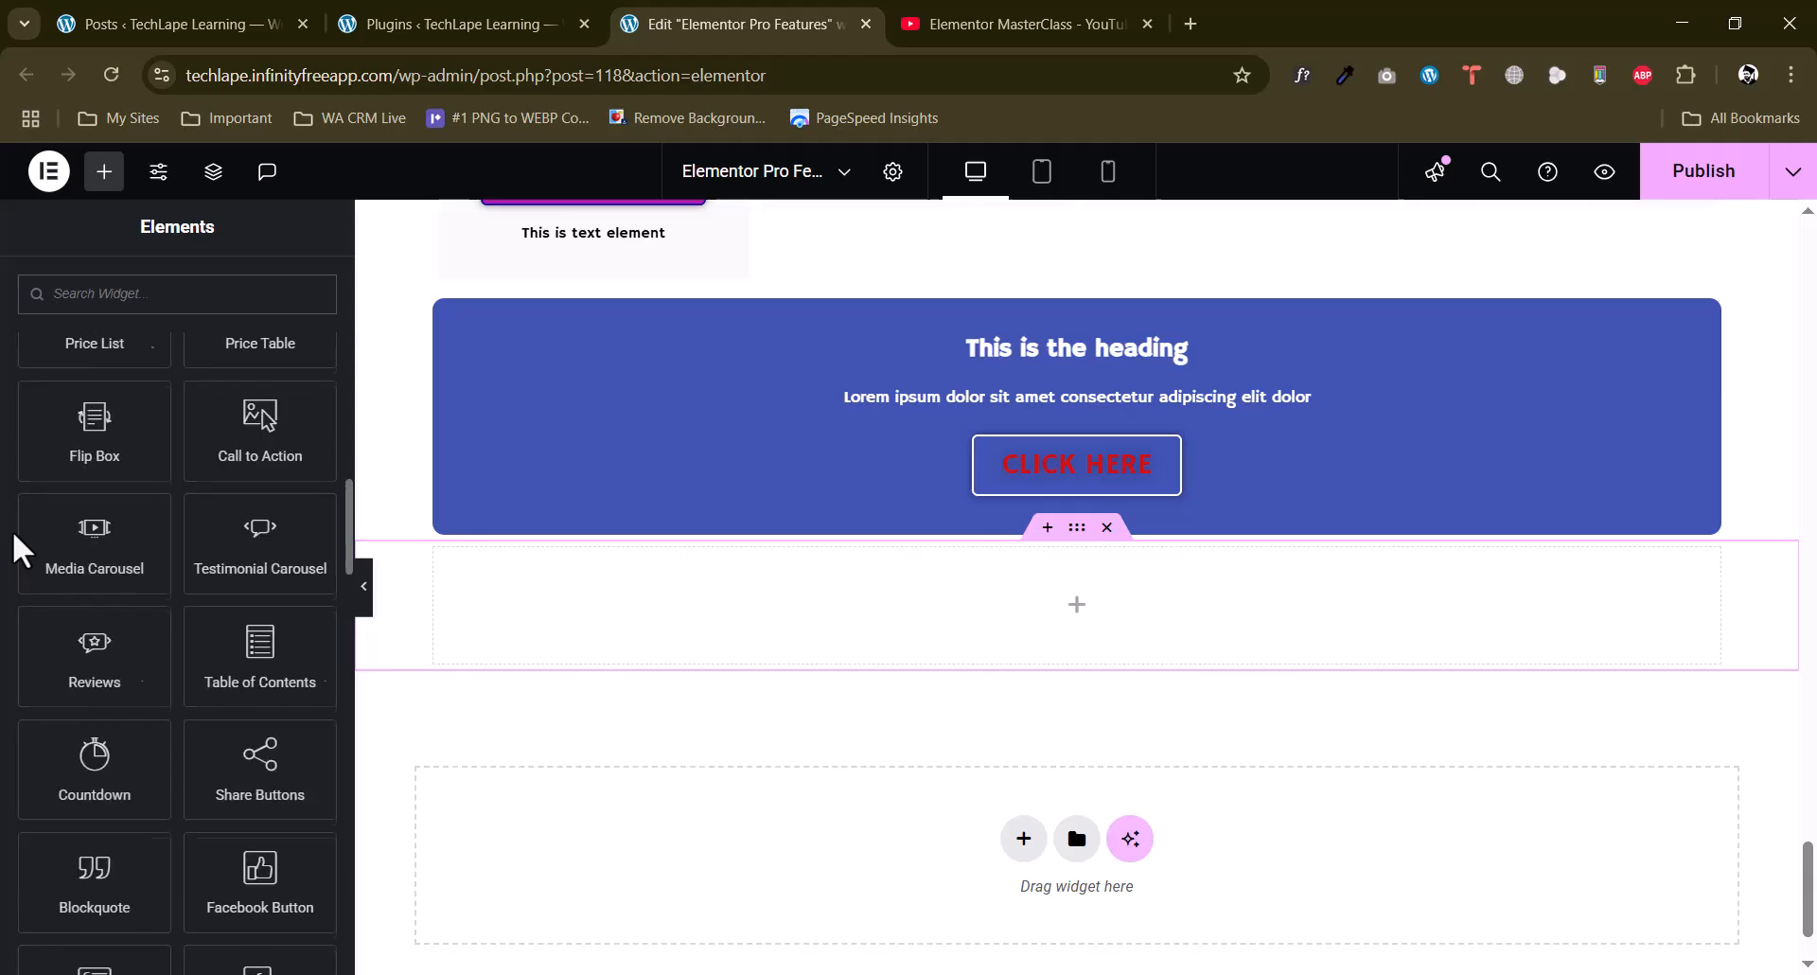
scroll(20, 549, up, 2)
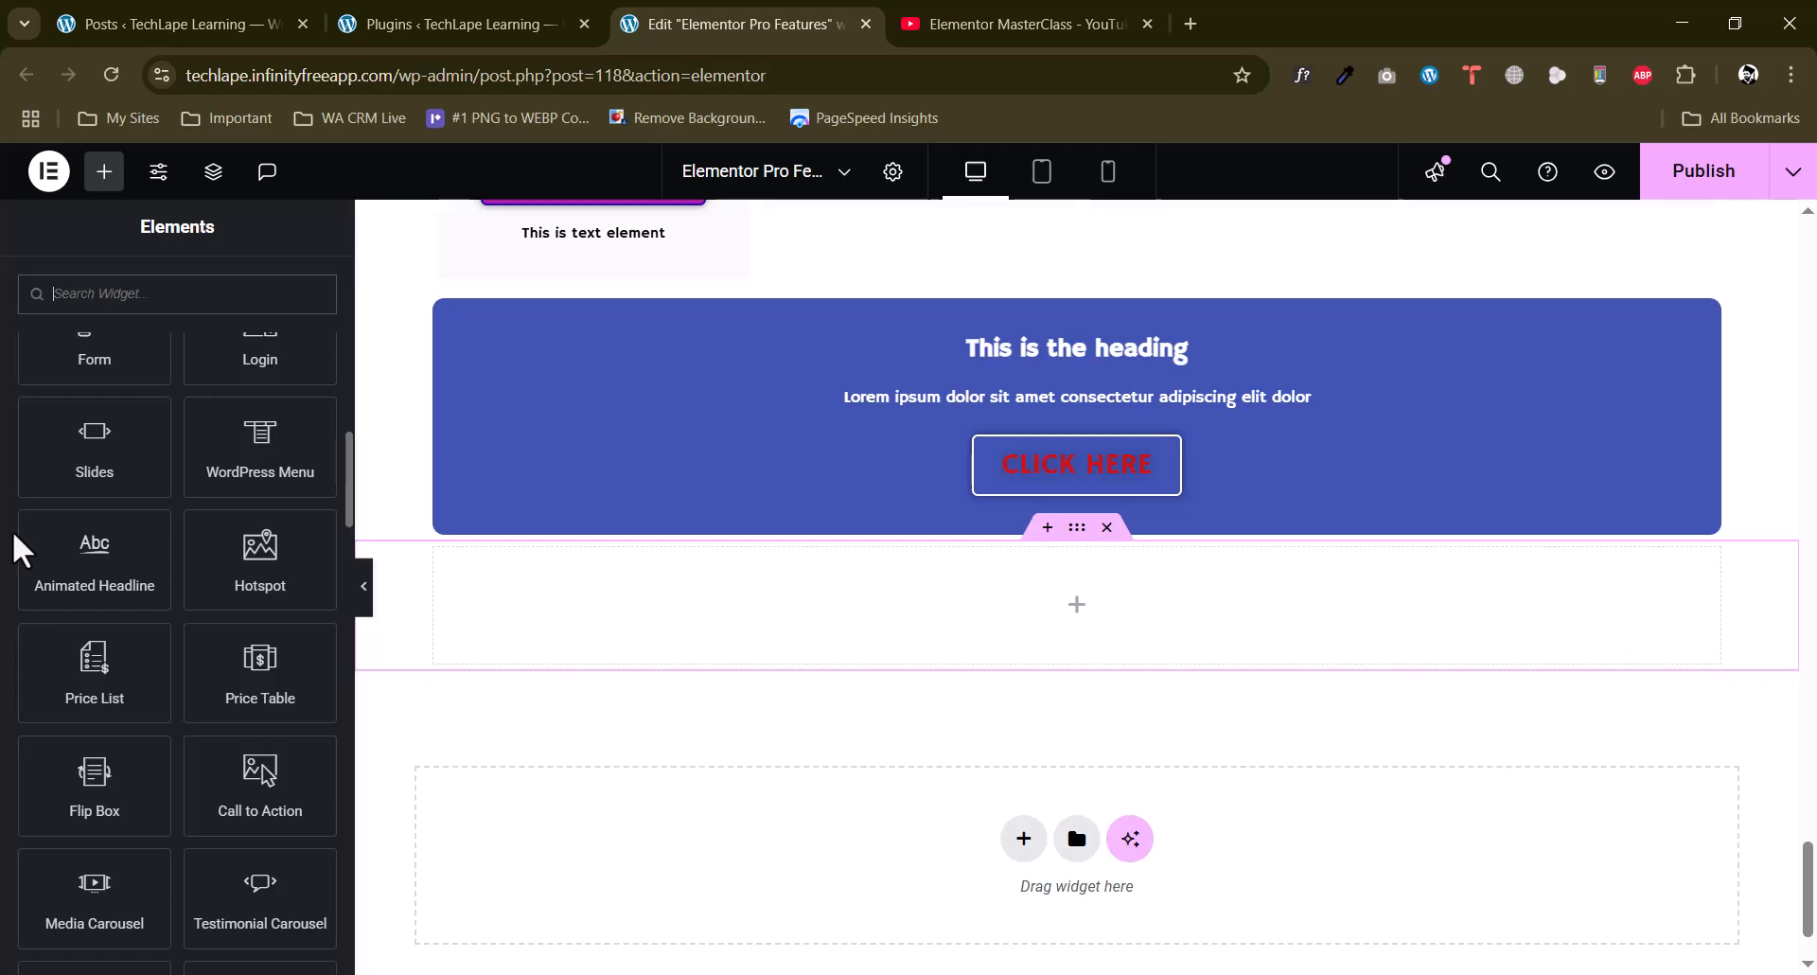
scroll(21, 549, down, 2)
scroll(18, 537, down, 2)
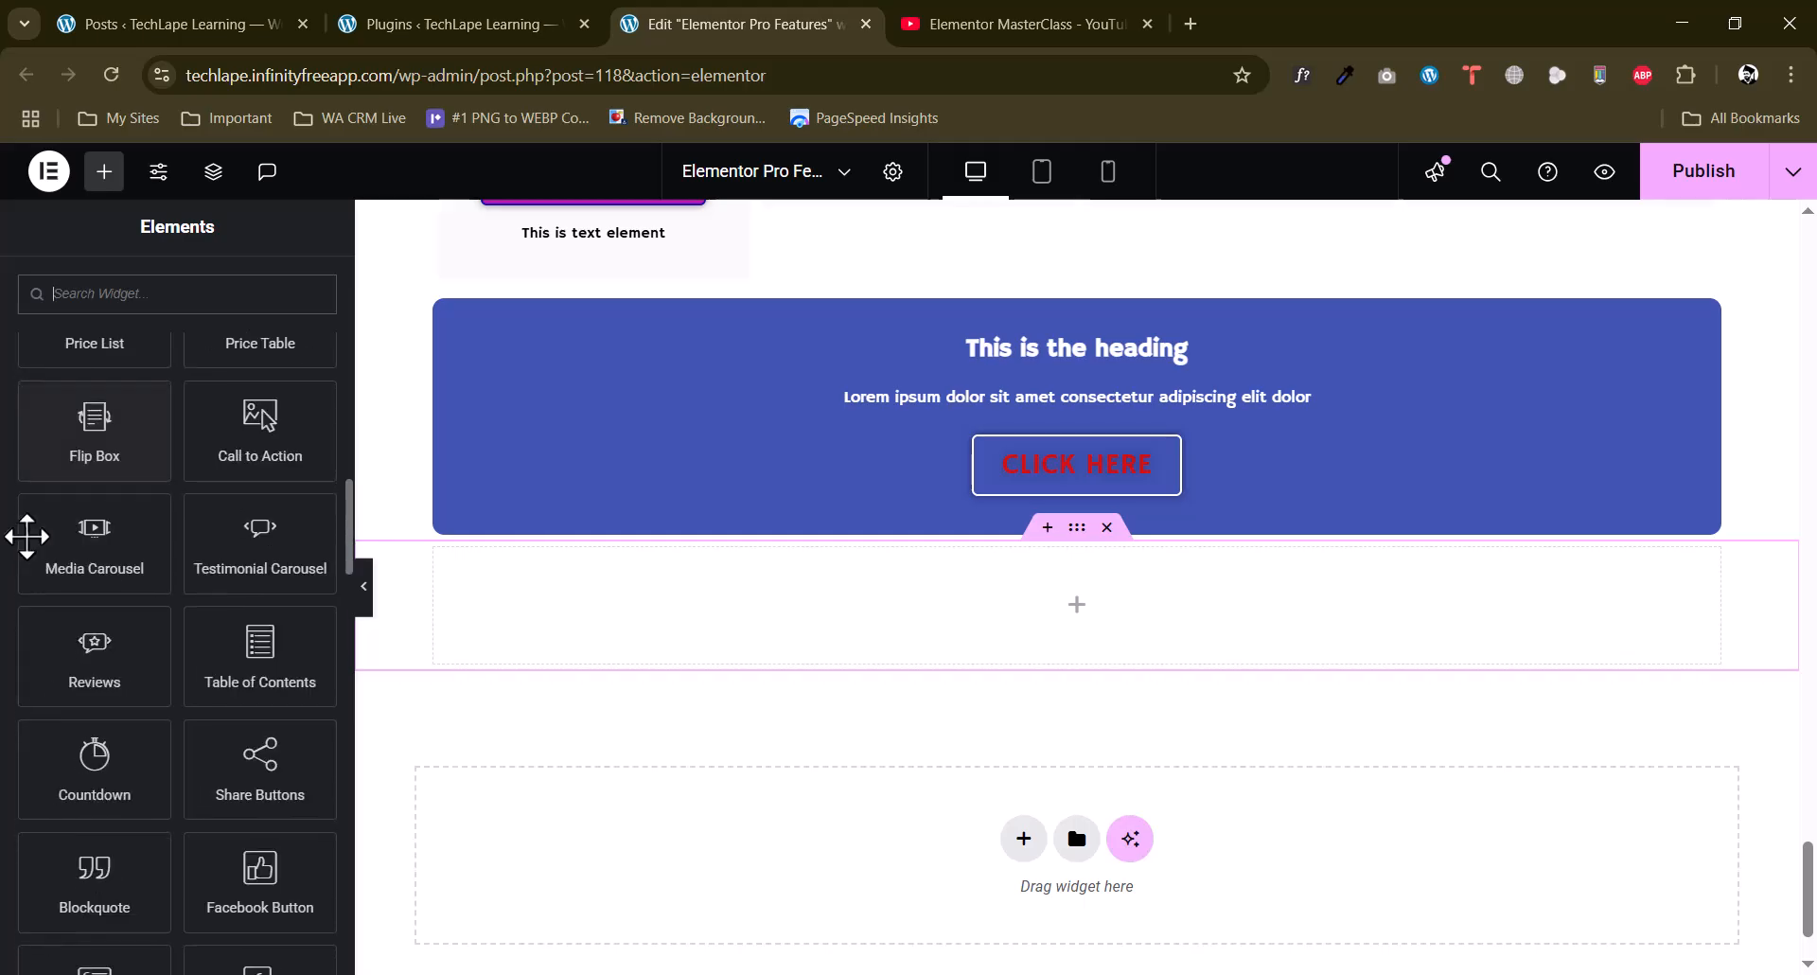
scroll(26, 536, down, 2)
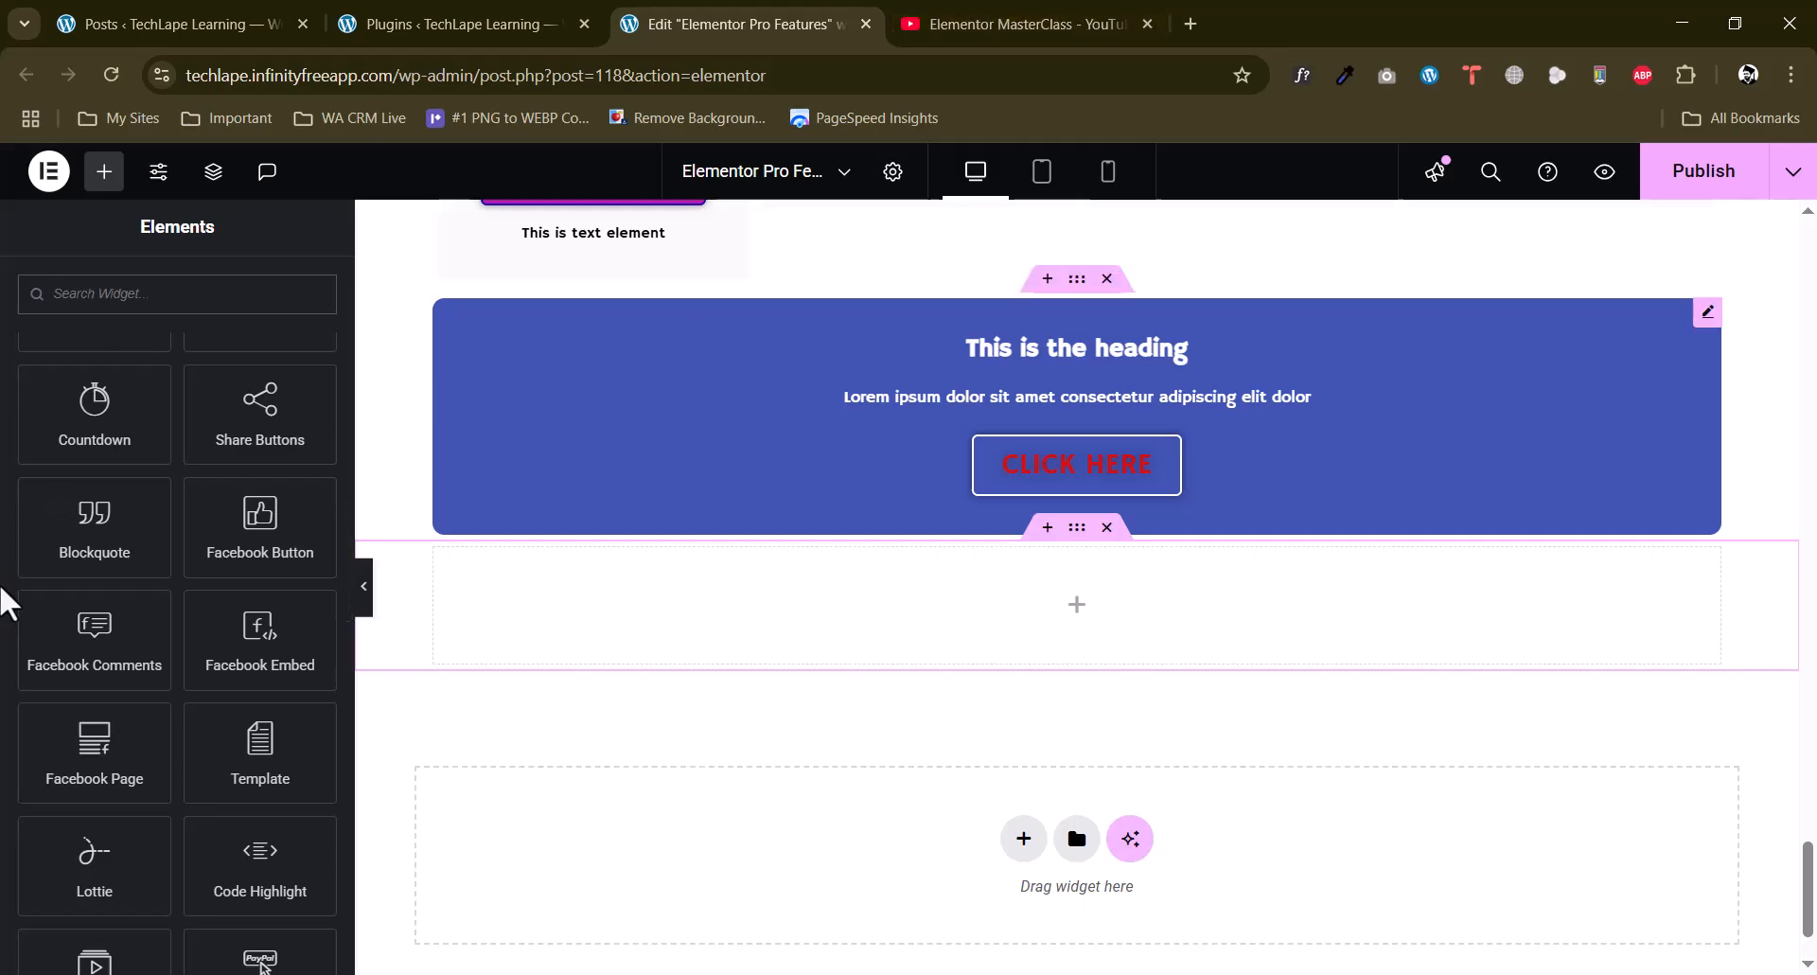
scroll(5, 601, down, 2)
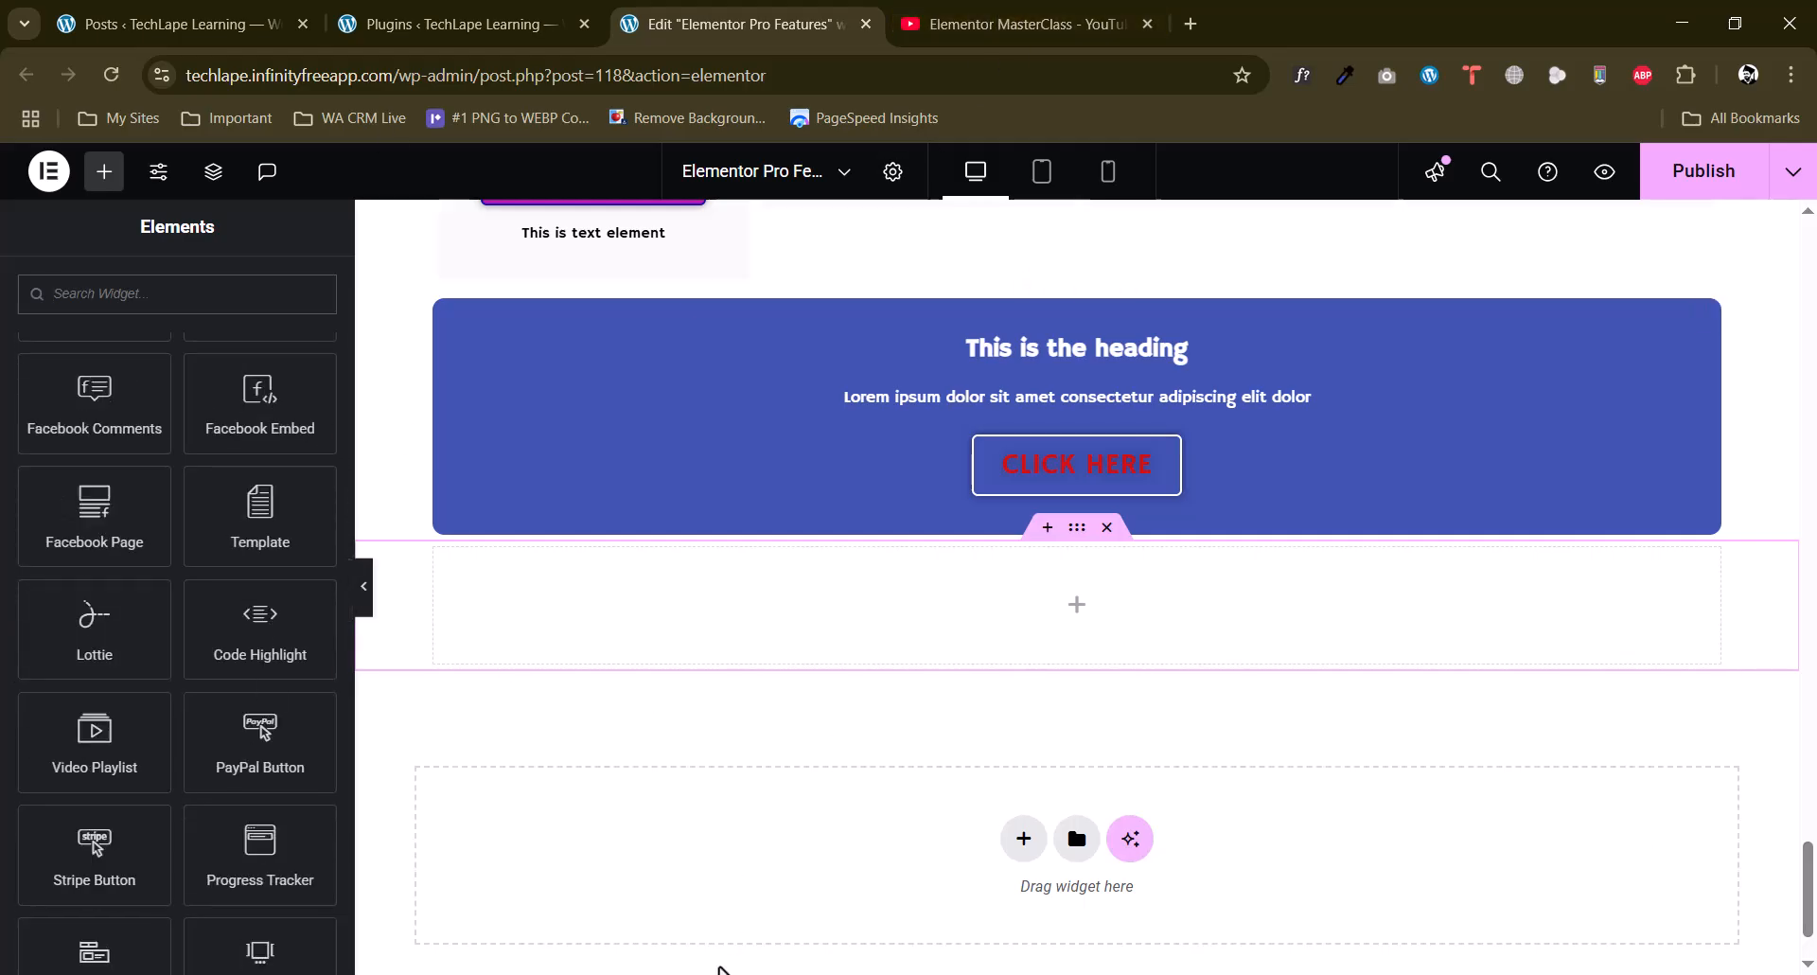
Switch to YouTube to view the Elementor MasterClass playlist and return to the Elementor page editor.
click(1013, 23)
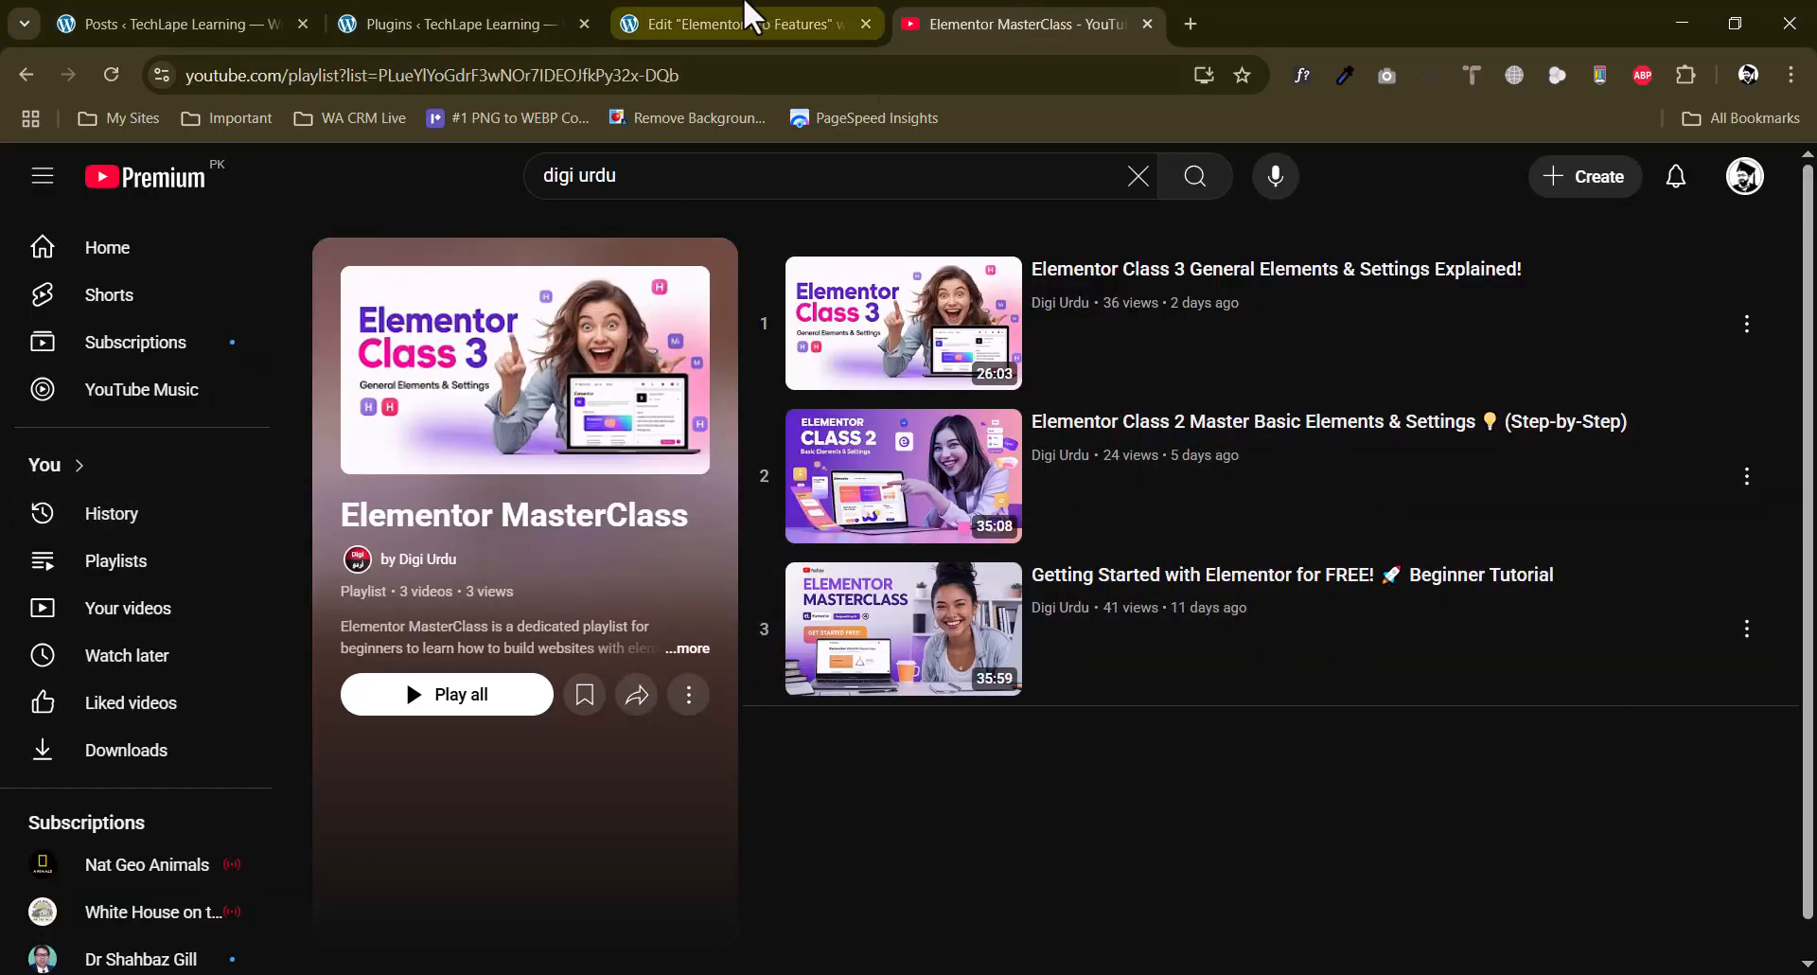
click(443, 21)
click(746, 17)
Look over the Pro widget list once more and switch to the Elementor MasterClass playlist on YouTube.
scroll(23, 662, down, 10)
scroll(10, 663, up, 1)
scroll(5, 658, down, 8)
scroll(5, 658, up, 15)
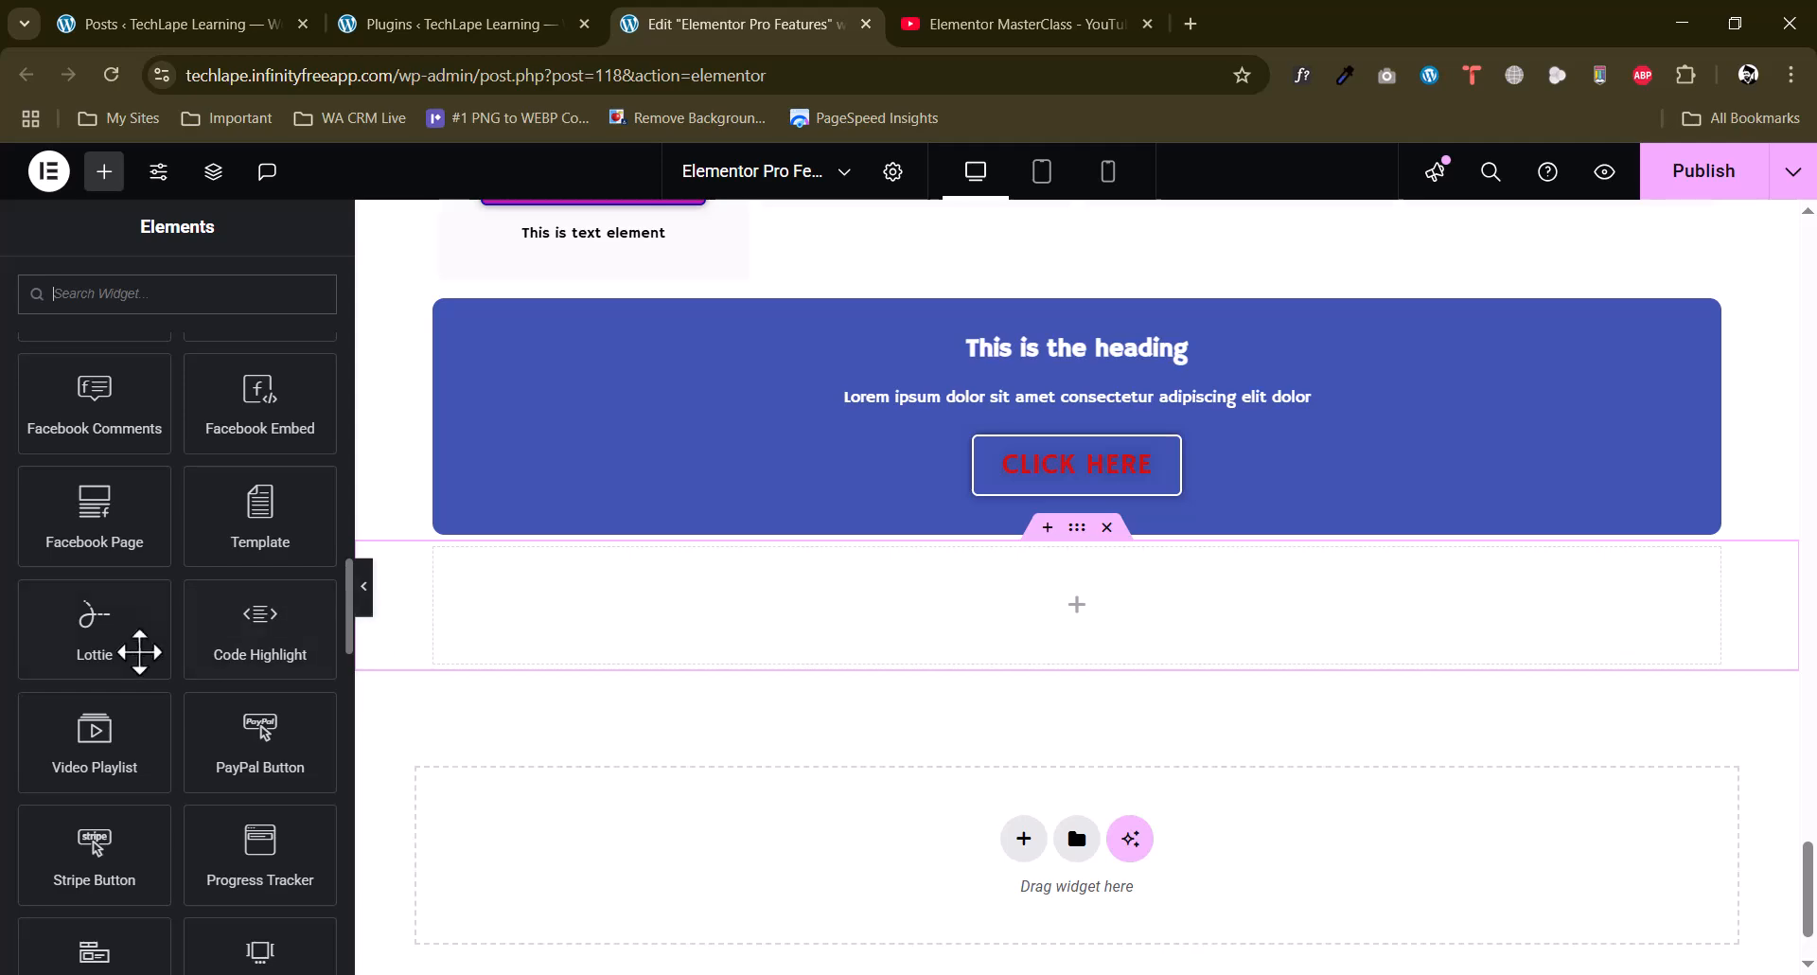
scroll(10, 625, up, 4)
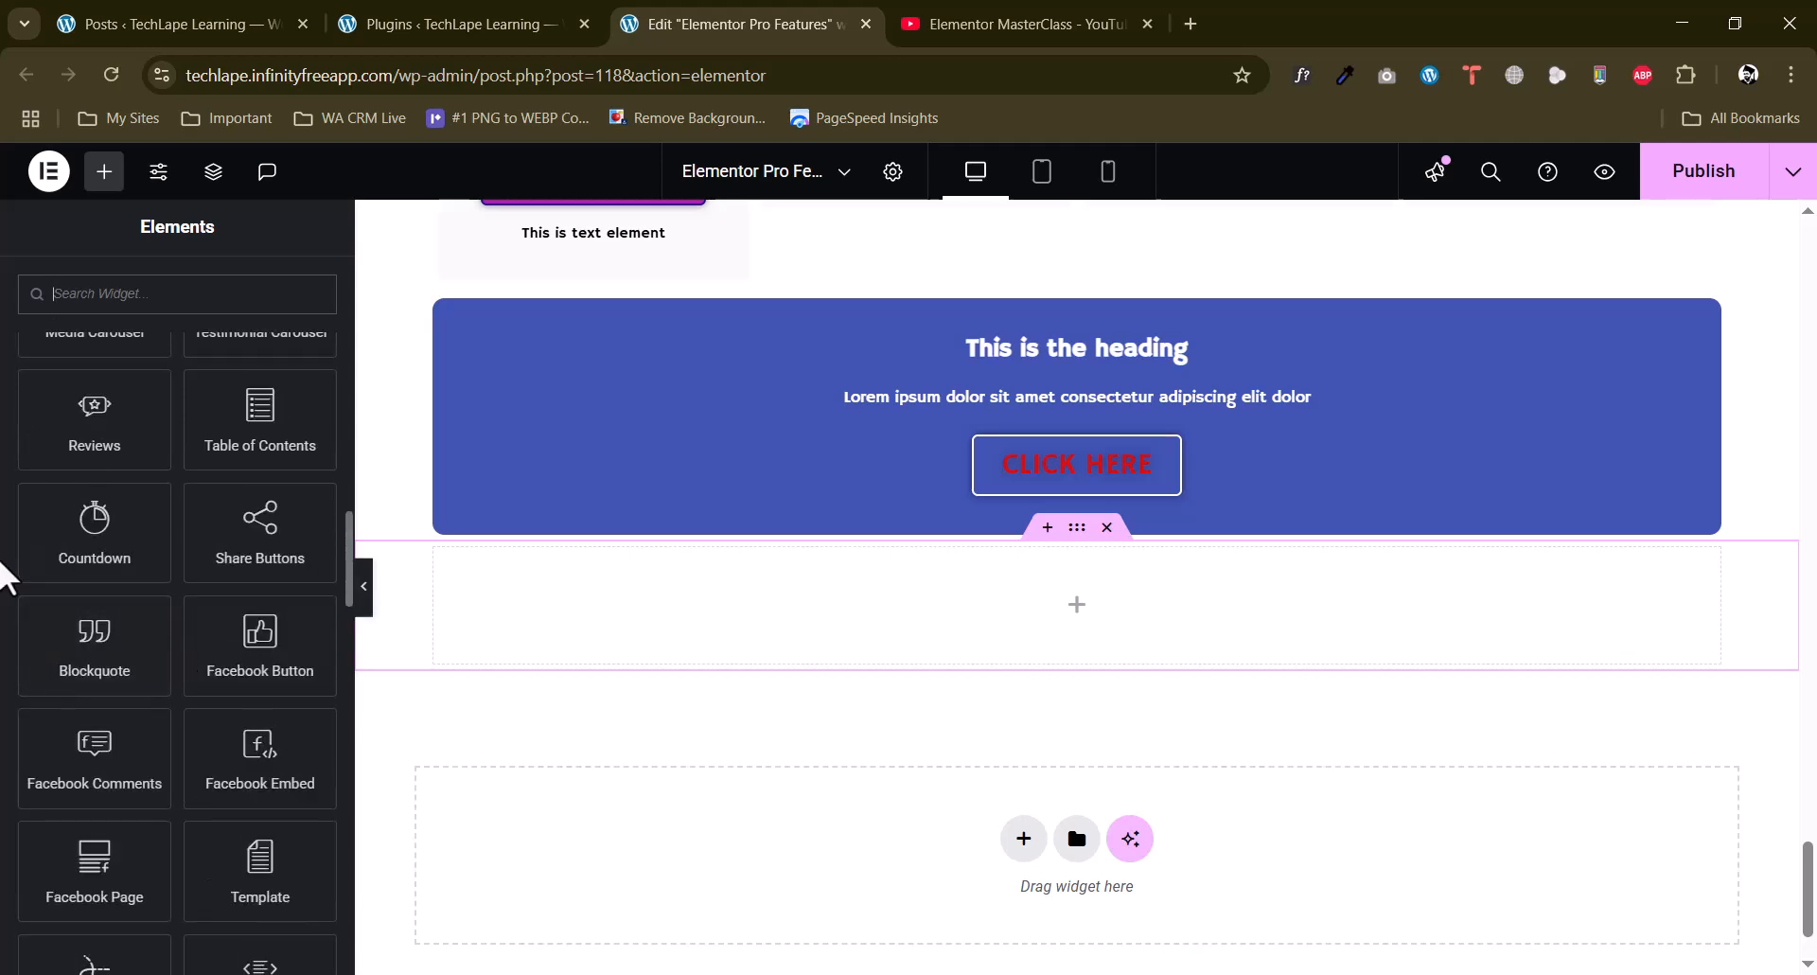
scroll(5, 573, up, 3)
click(933, 15)
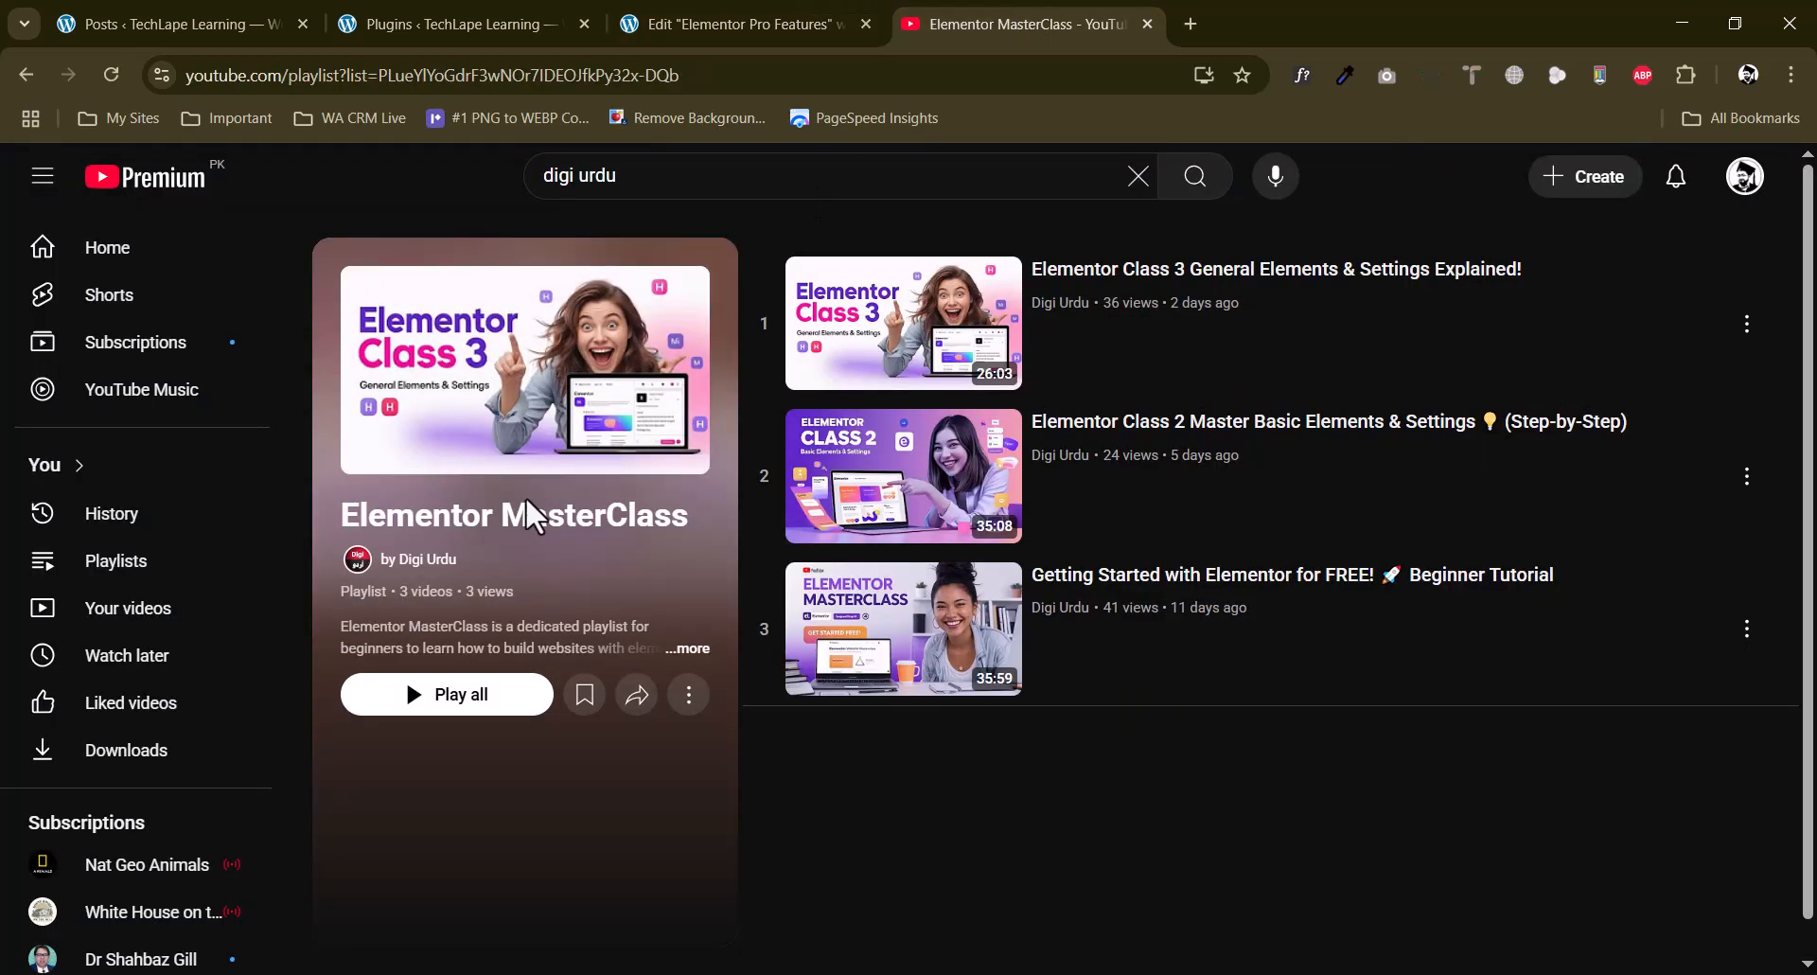